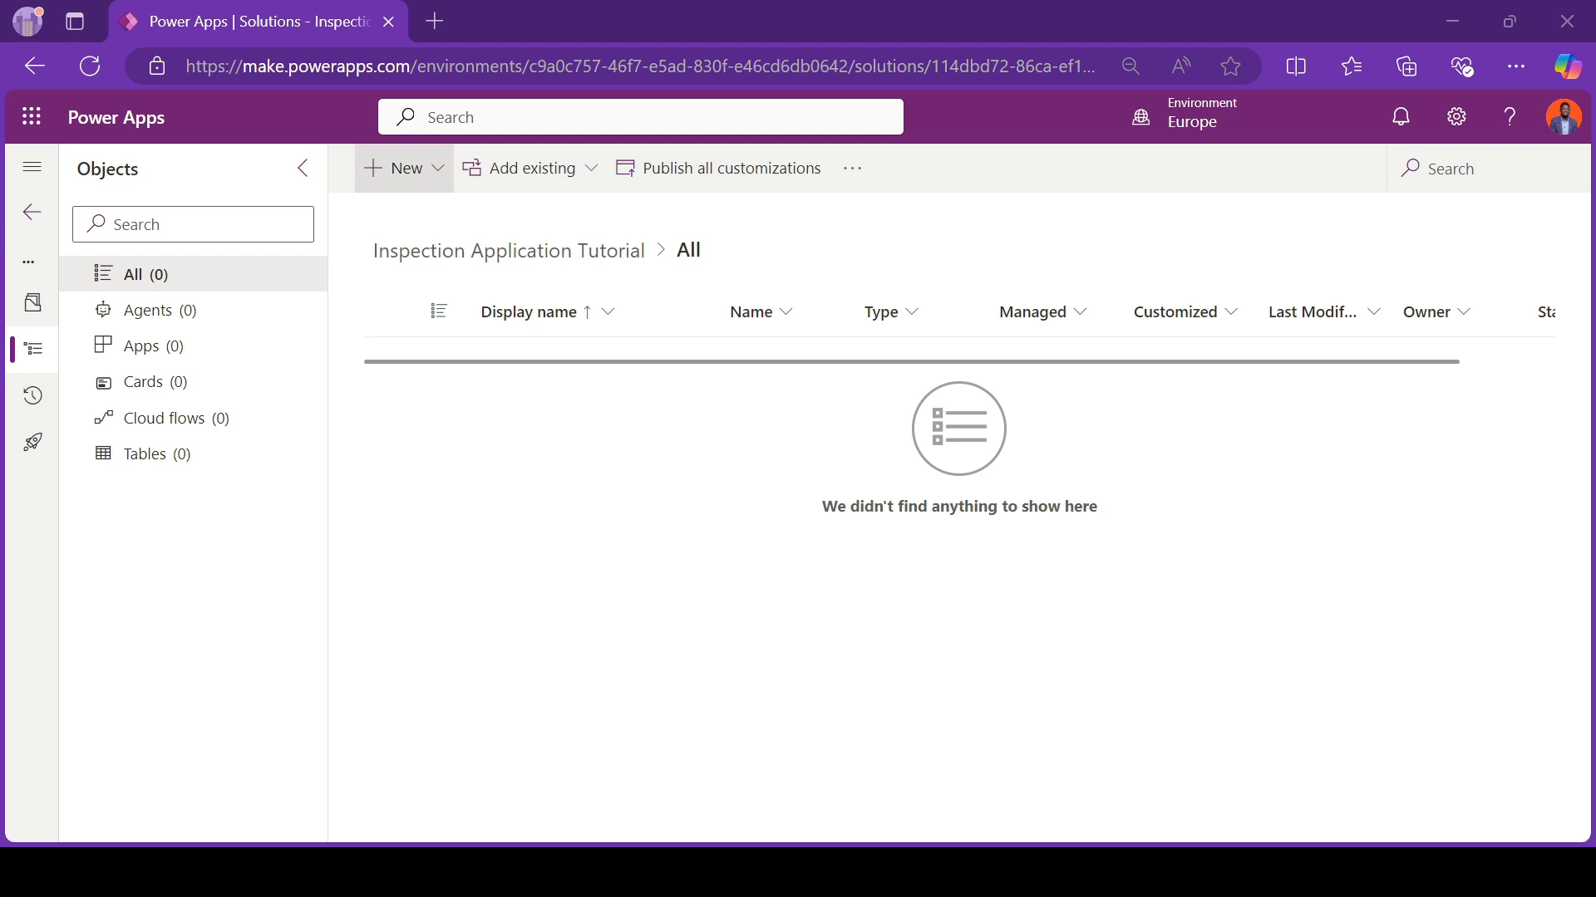
Step: Start creating new tables in the Inspection Application Tutorial solution by describing them to Copilot
left_click(441, 170)
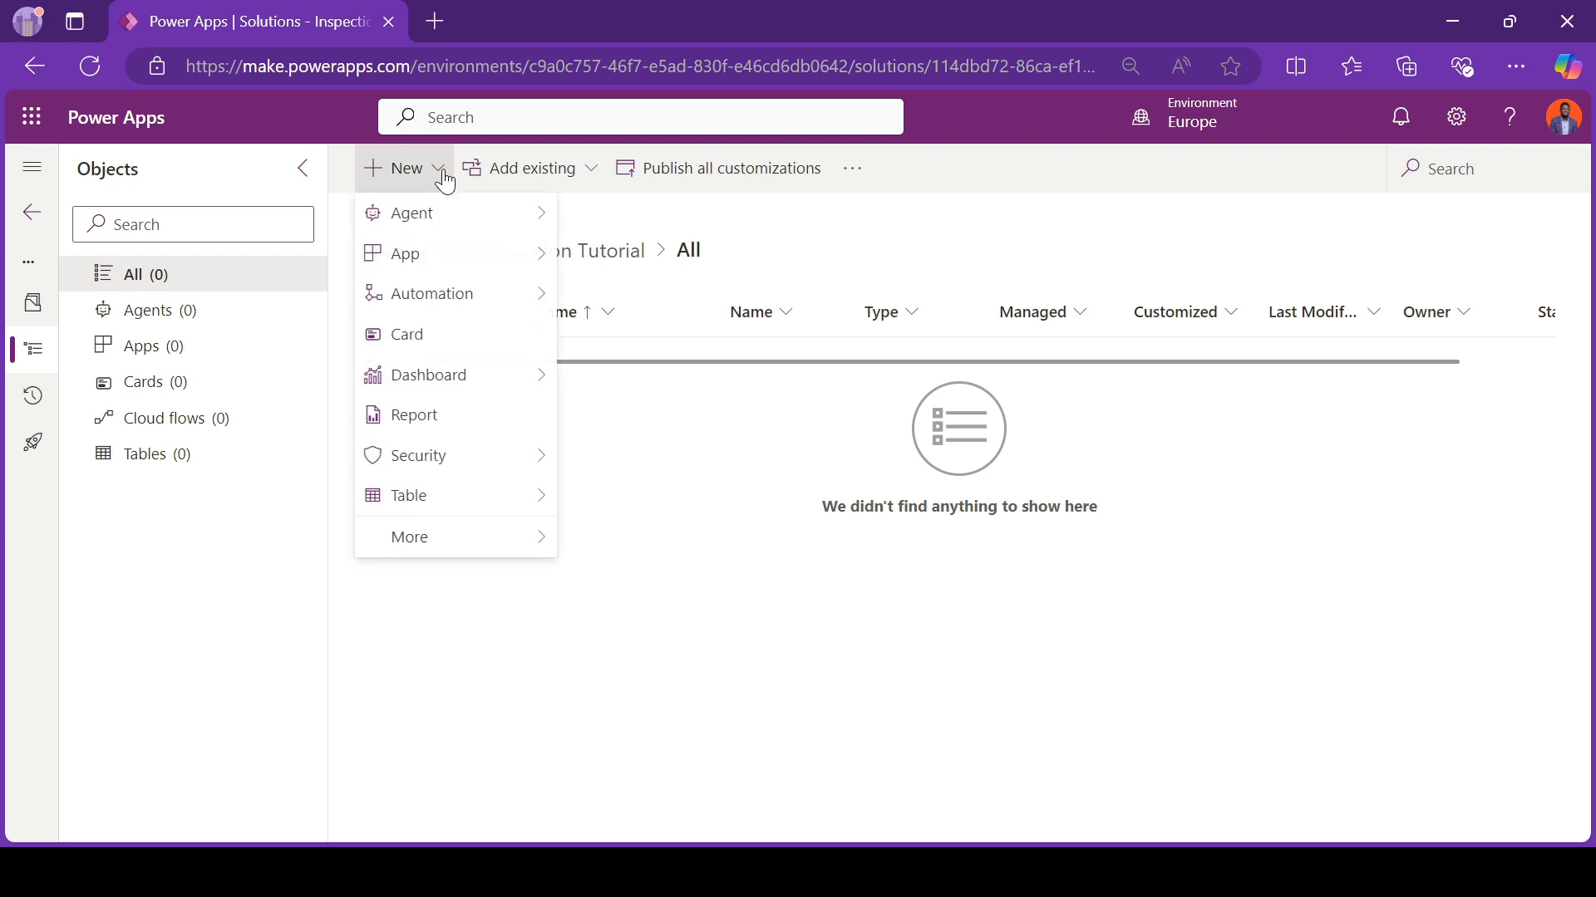
mouse_move(466, 497)
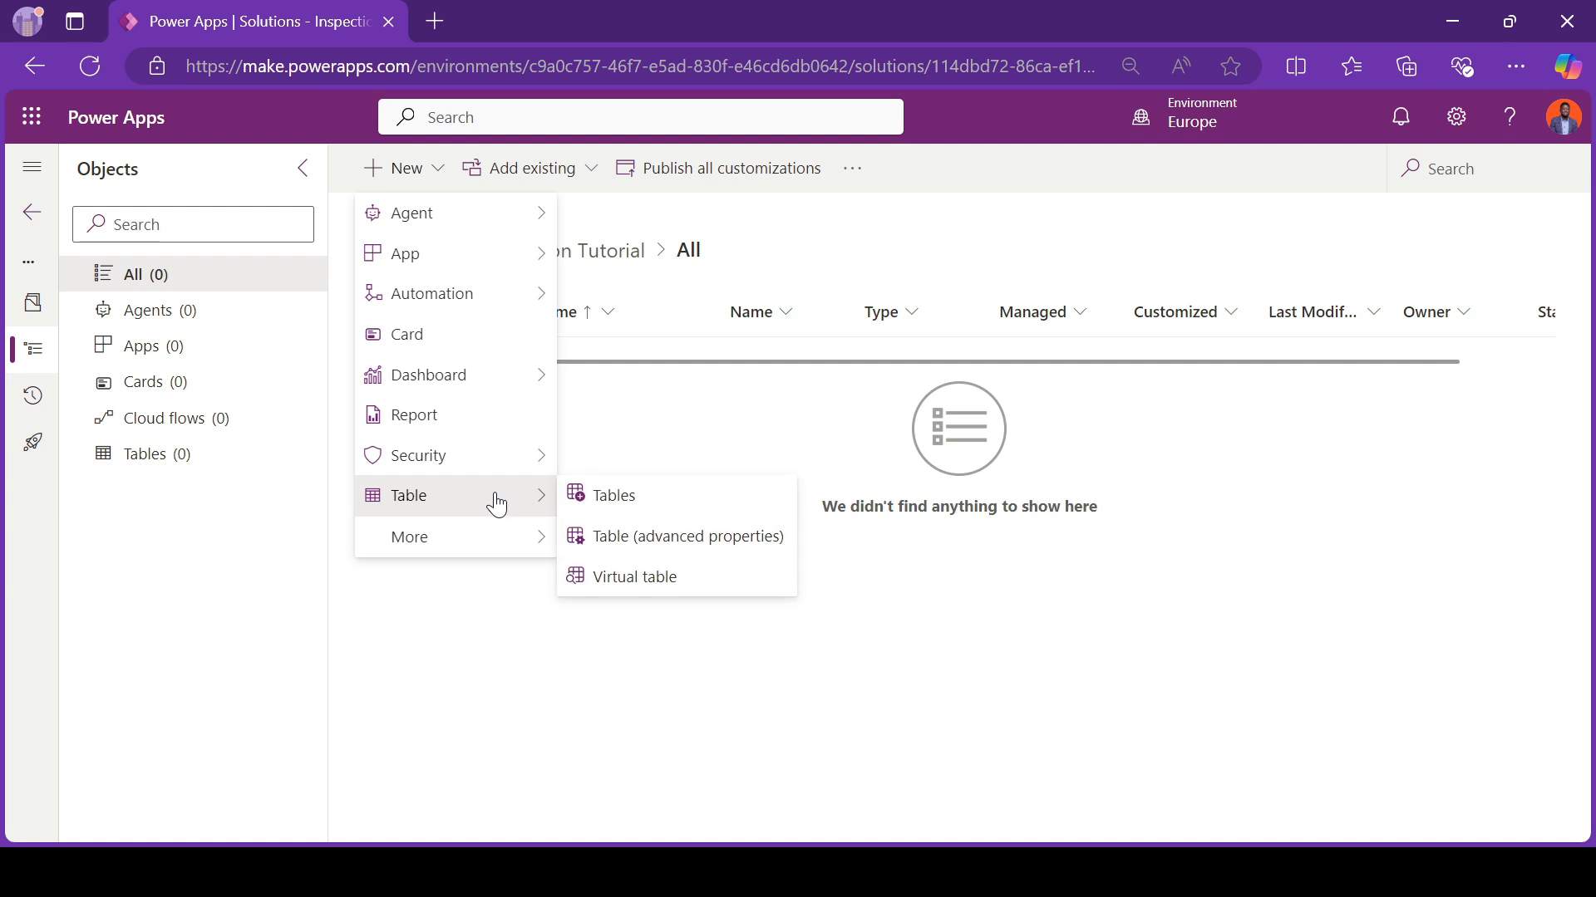
left_click(605, 503)
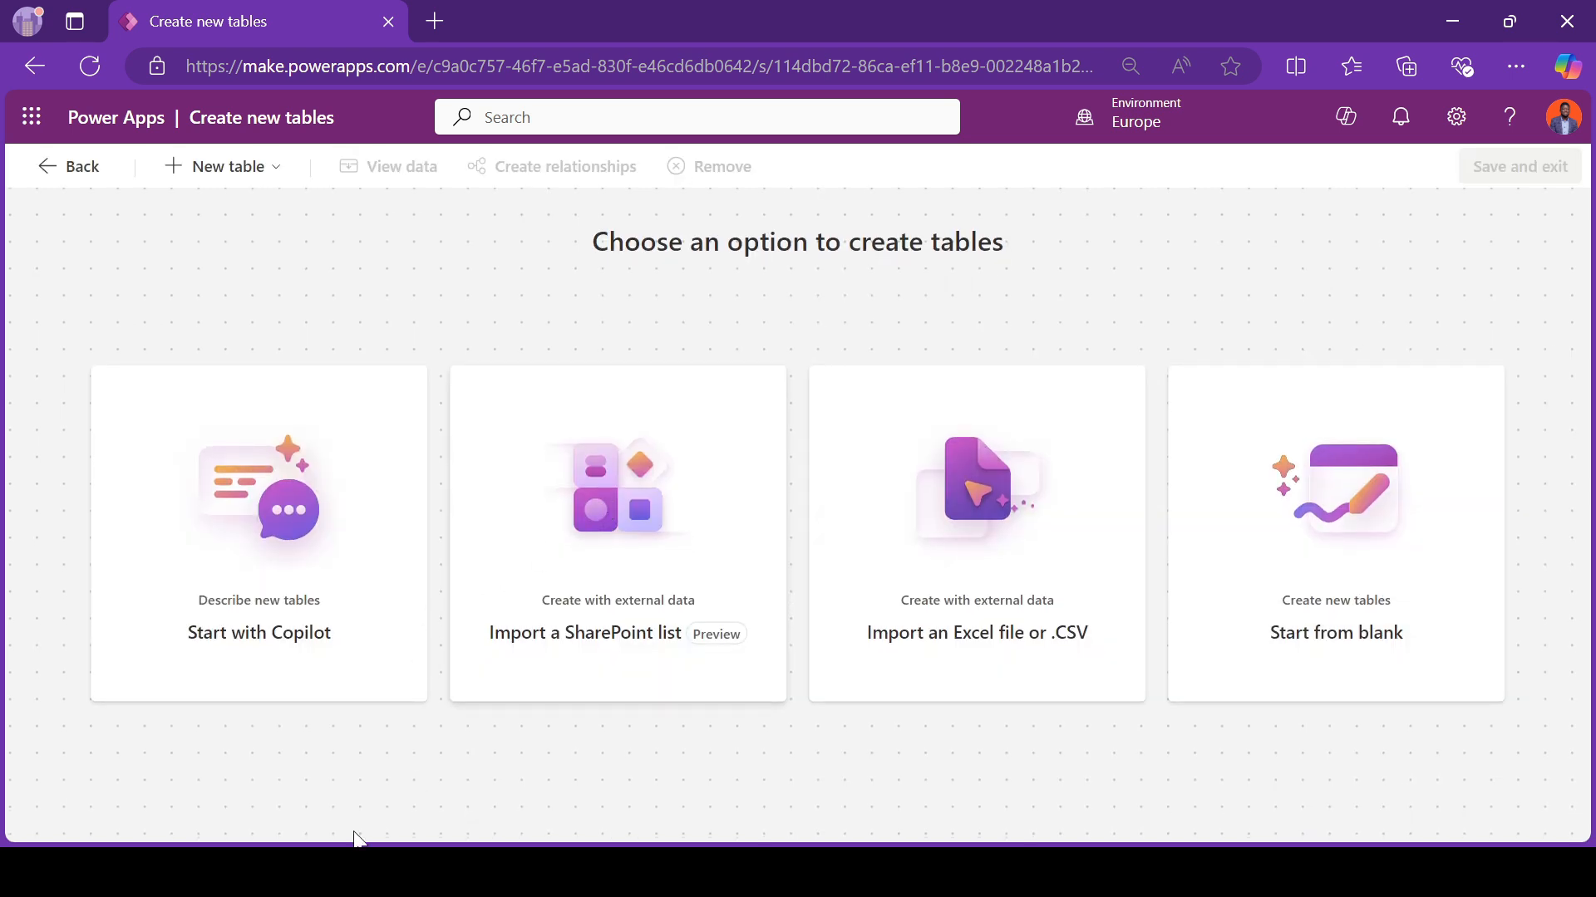
left_click(250, 538)
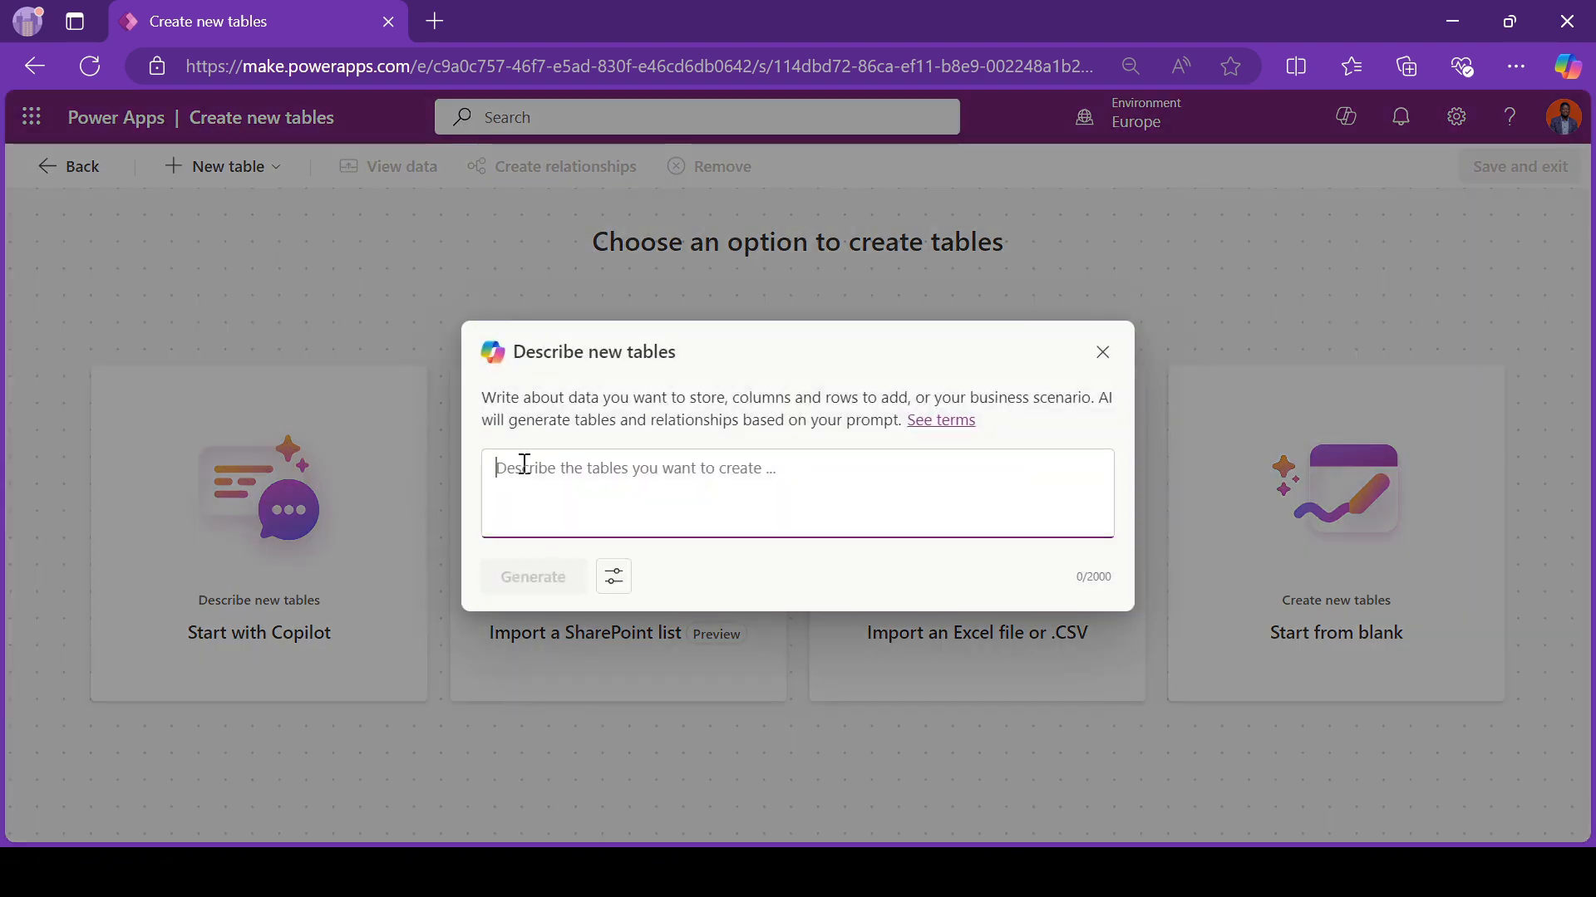
Step: Enter the table description "Create a table for e for mannaging maintainance requests"
type("Creat")
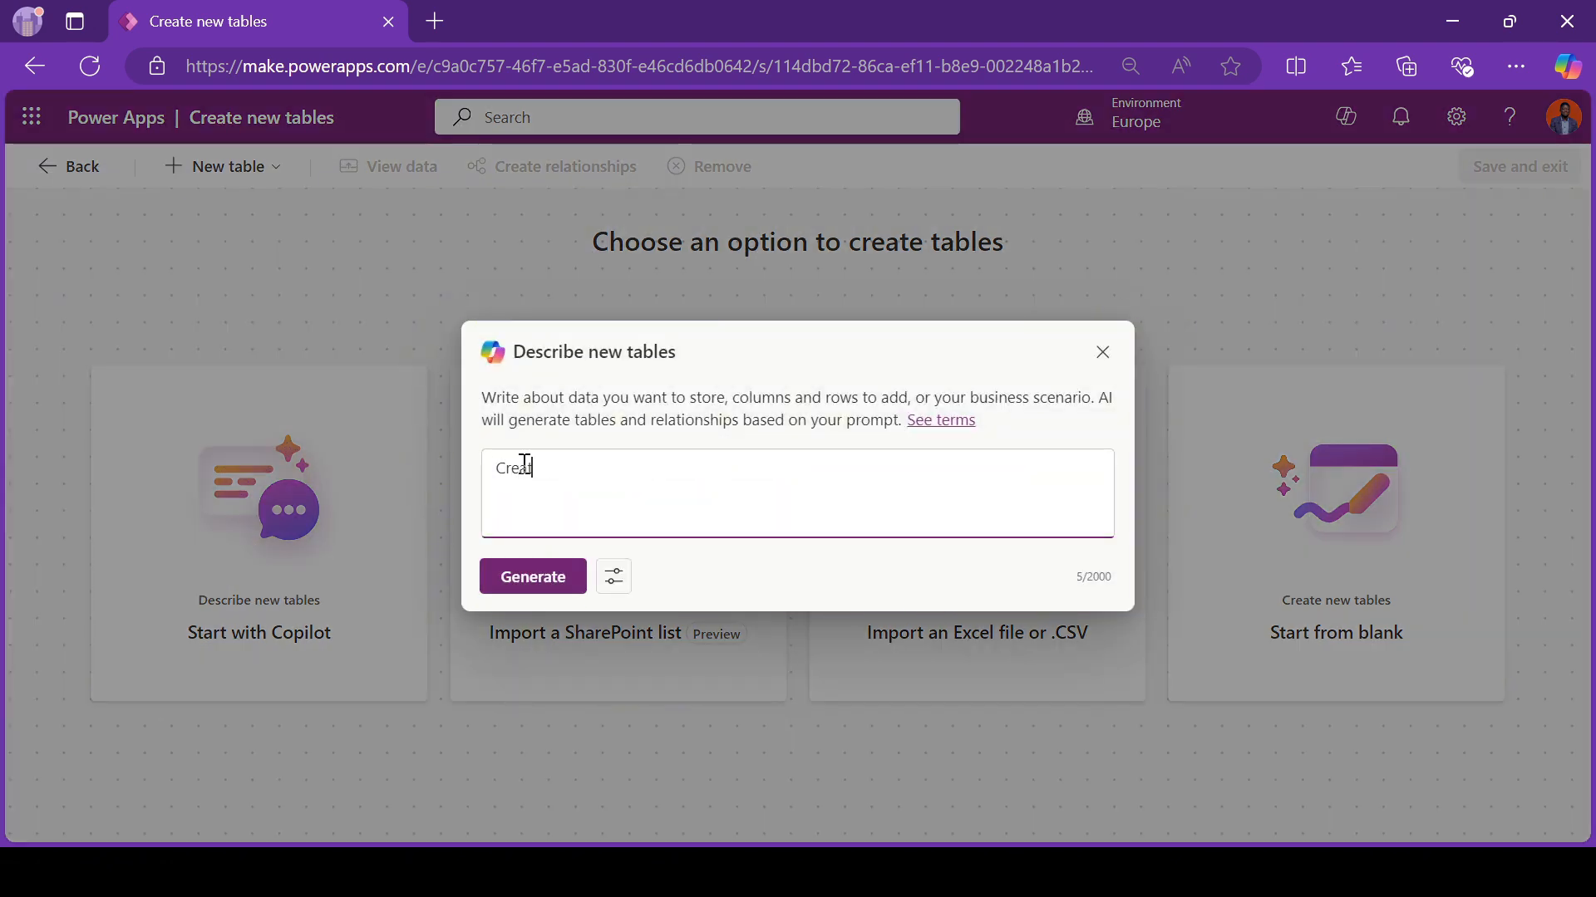
type("e a table for")
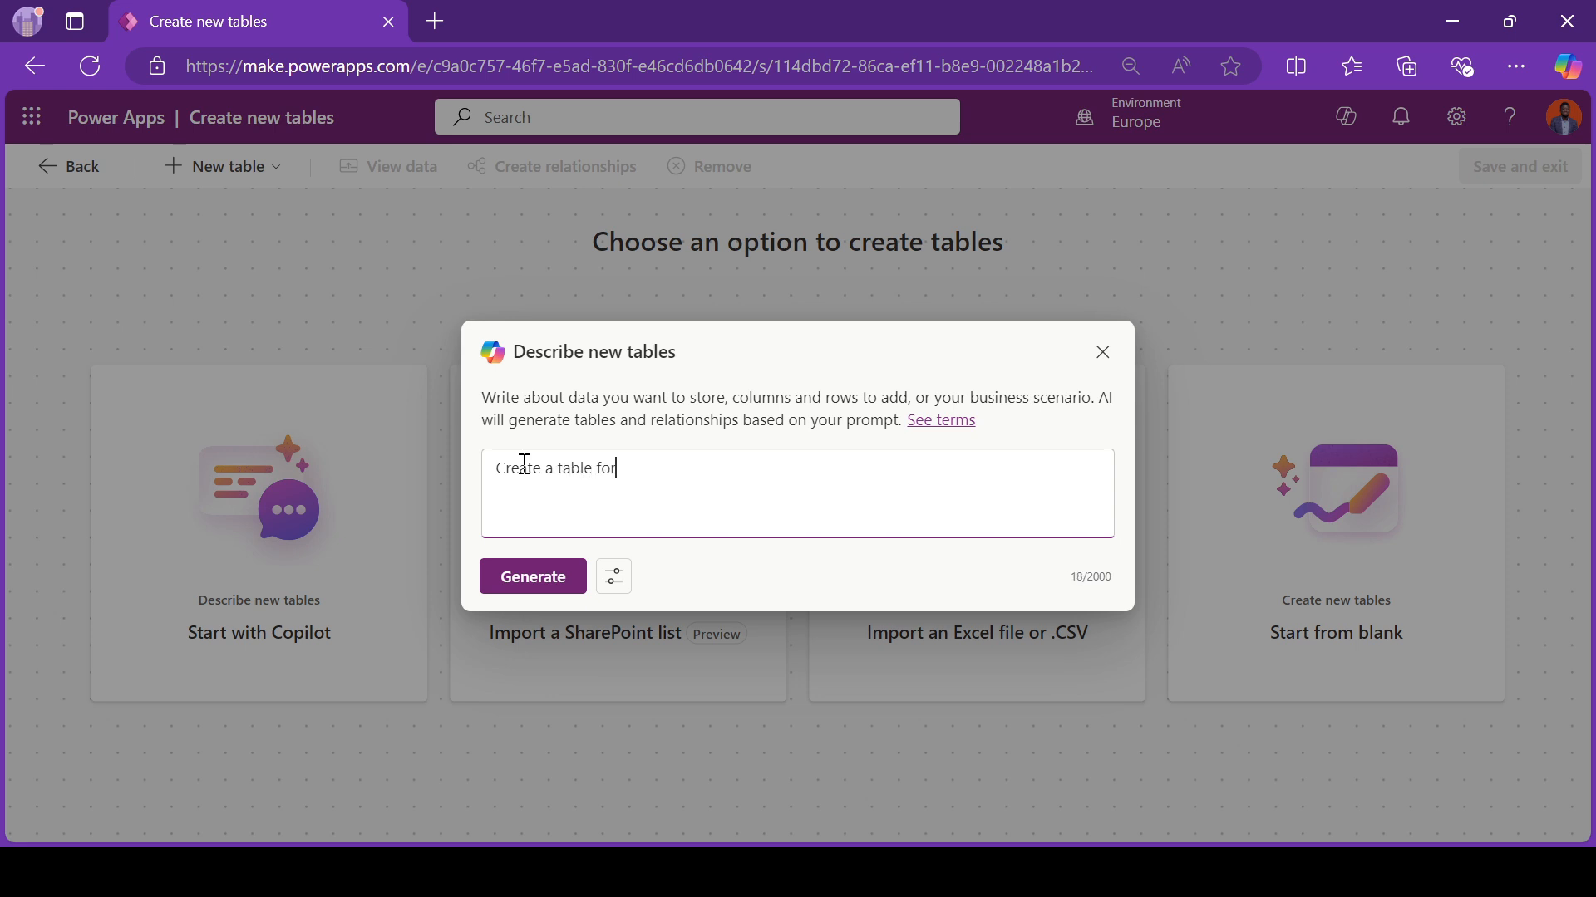
type(" e for mannaging maintainance")
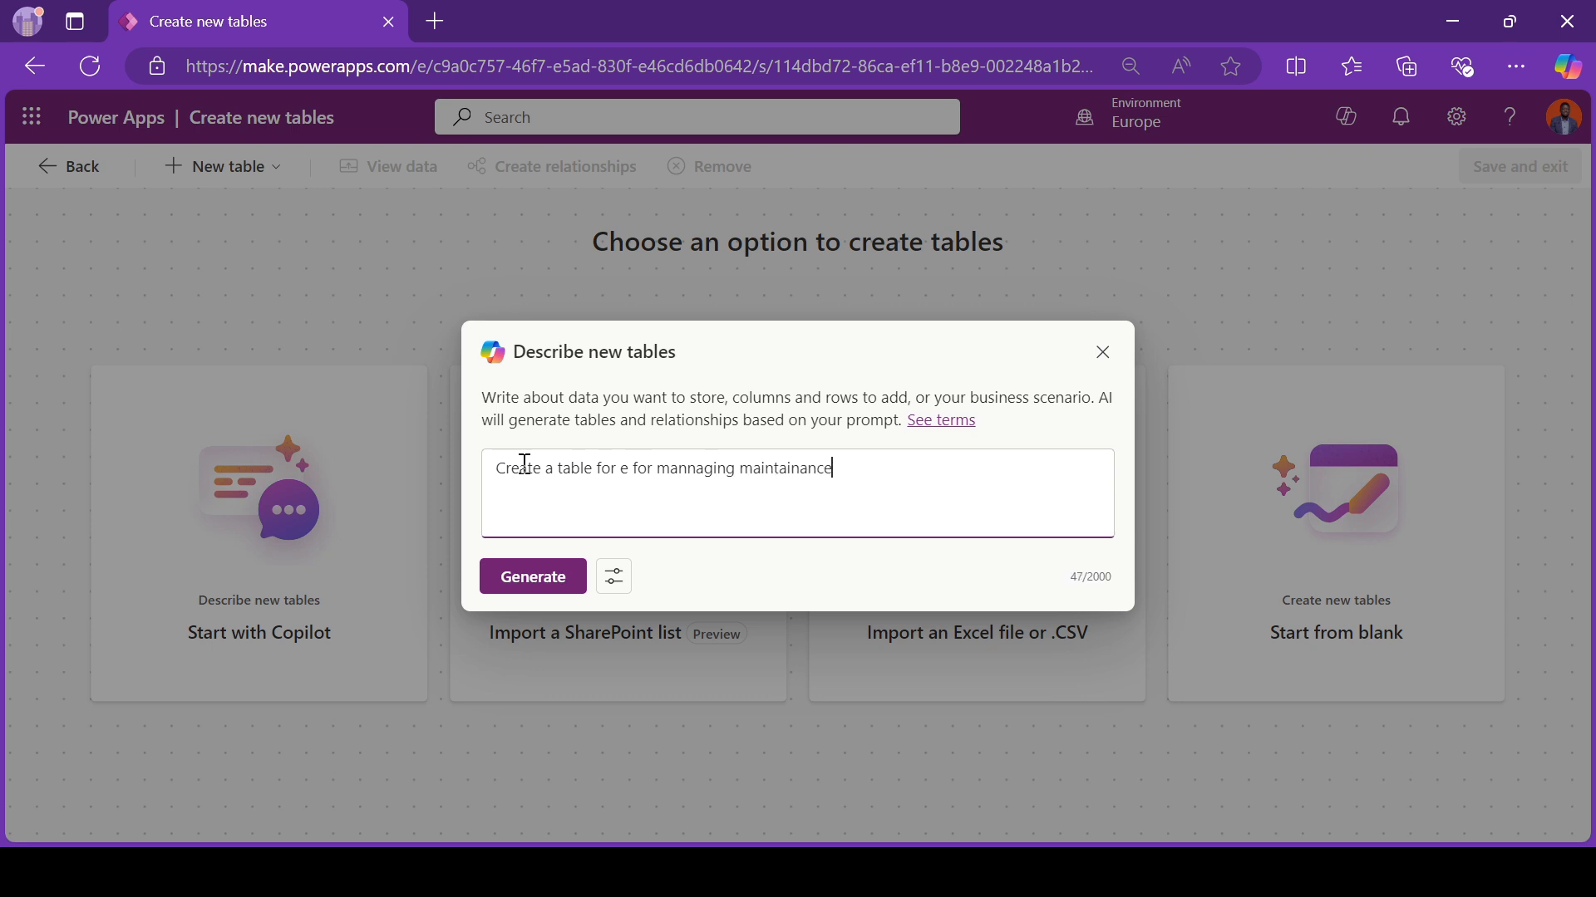
type(" requests")
Step: Correct the misspelled words in the description to "managing" and "maintenance", and generate the tables
left_click(712, 470)
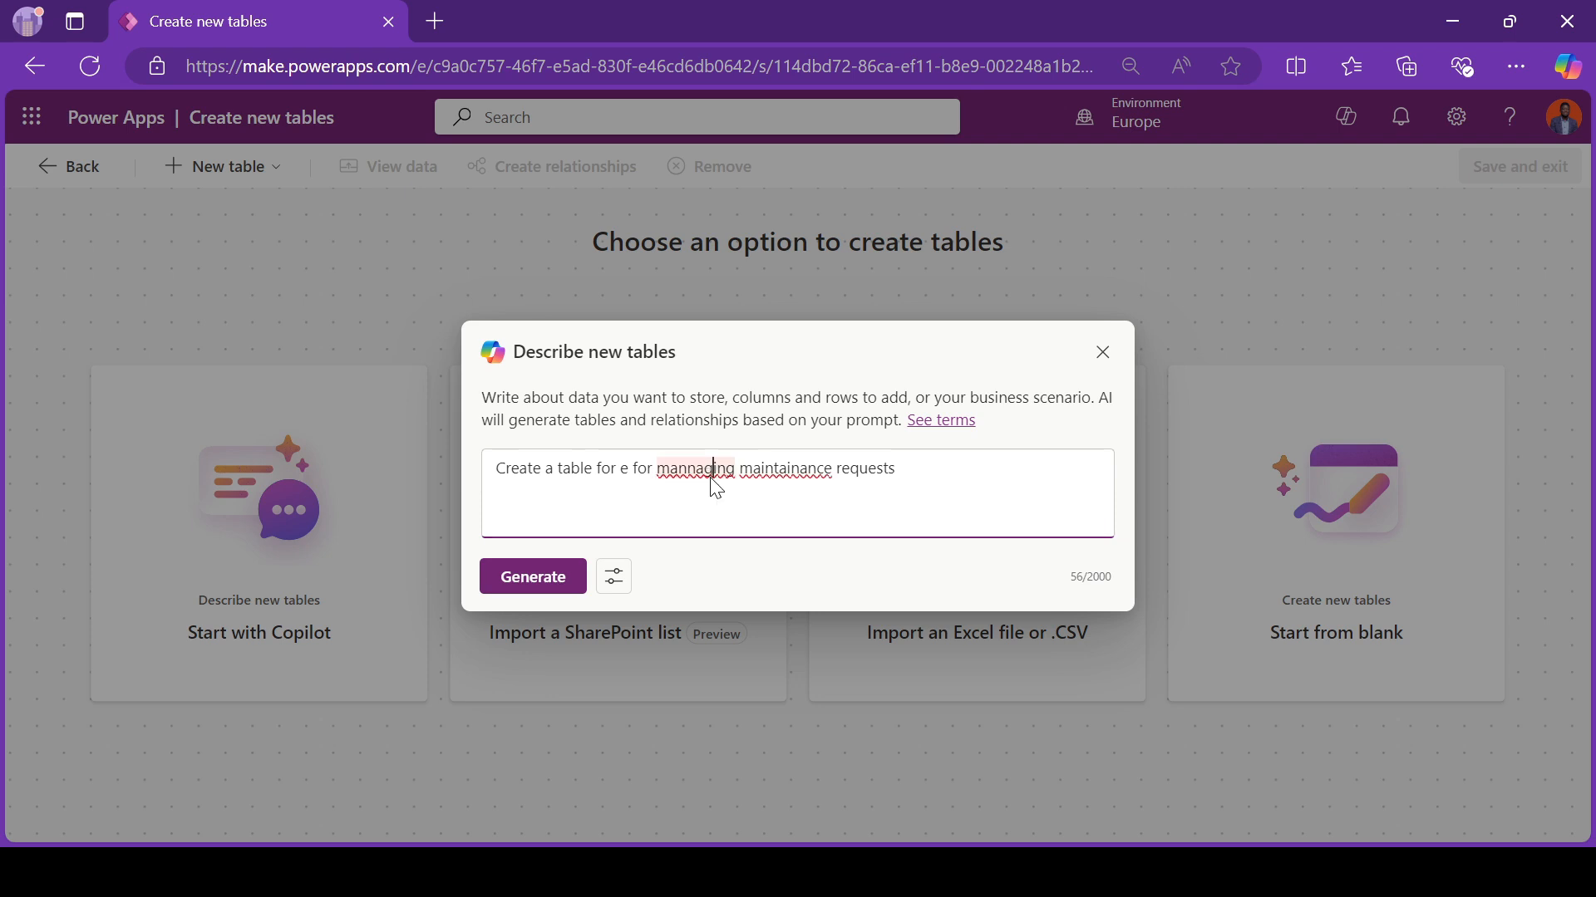
left_click(727, 556)
left_click(796, 474)
left_click(800, 536)
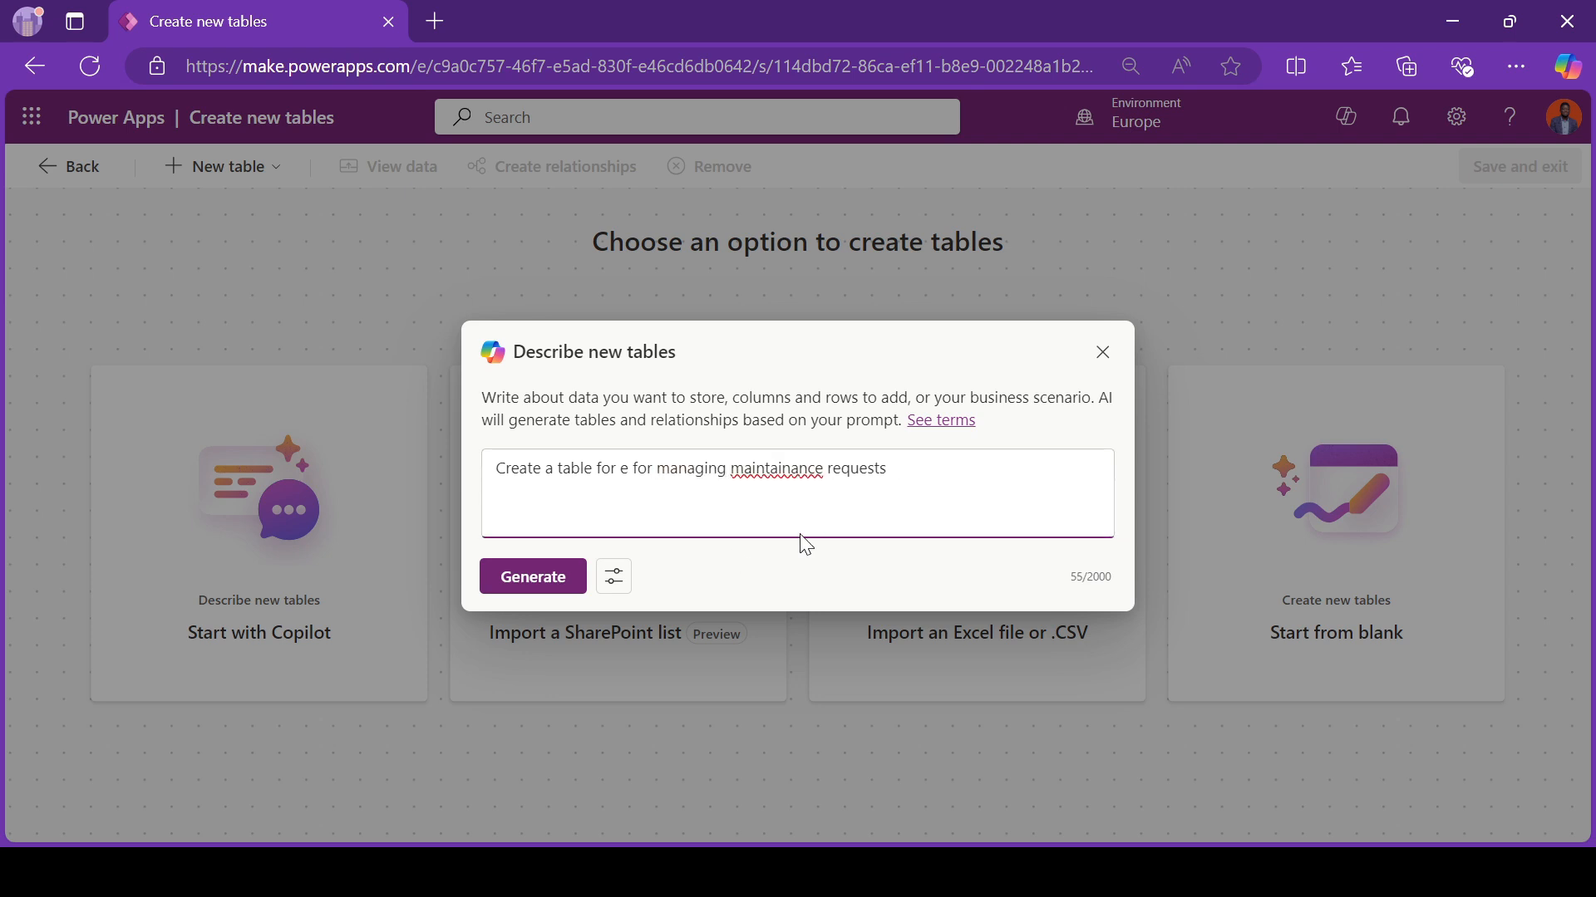
left_click(796, 557)
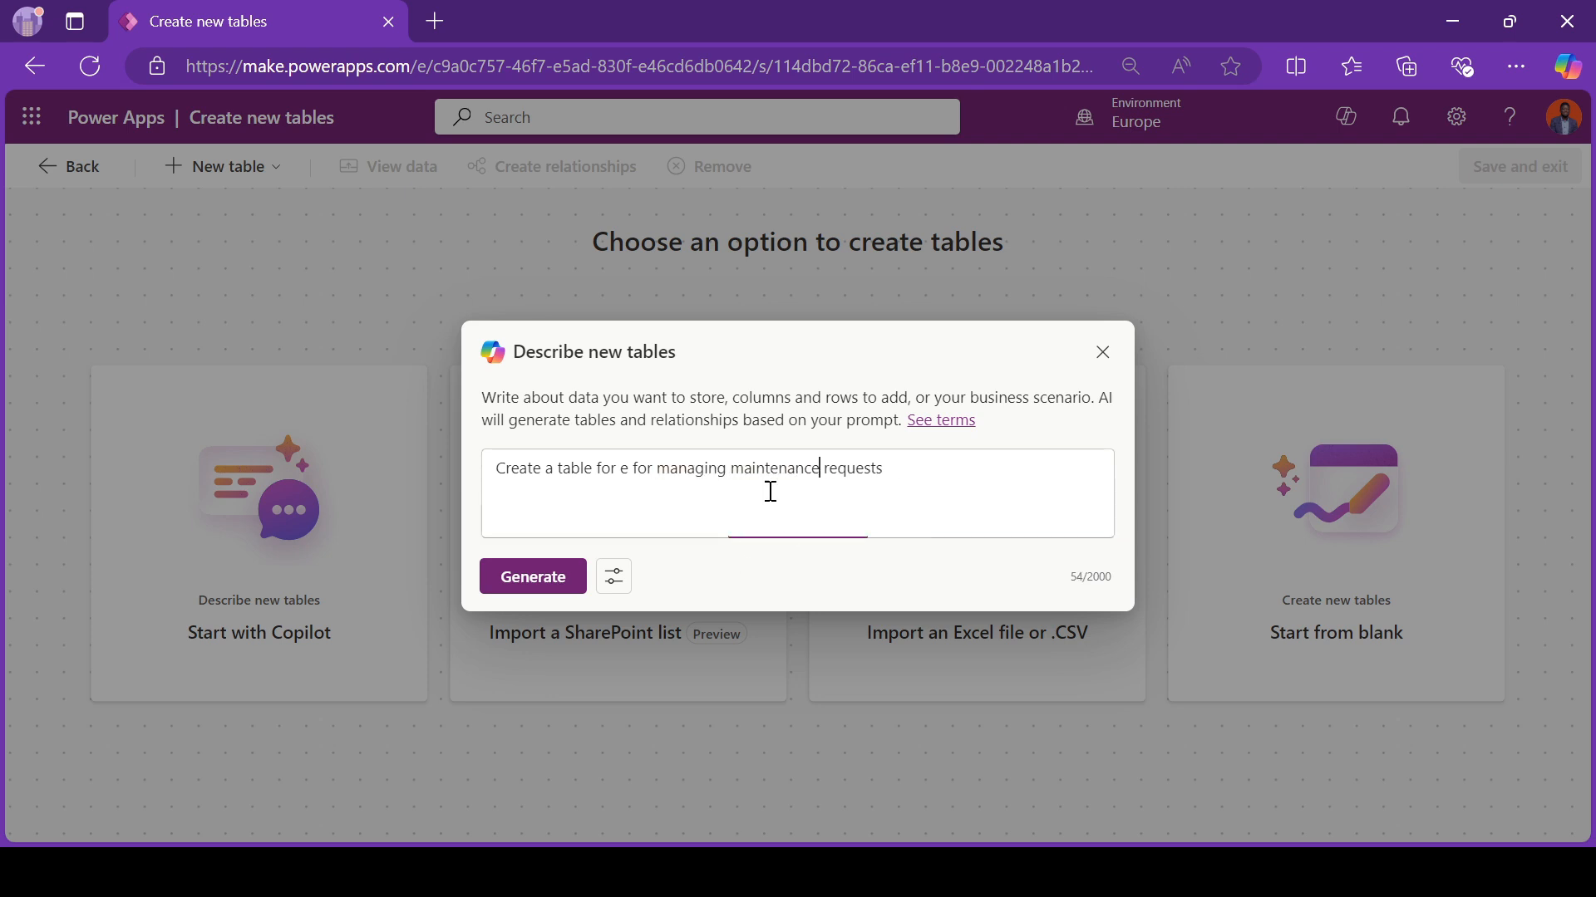
left_click(533, 576)
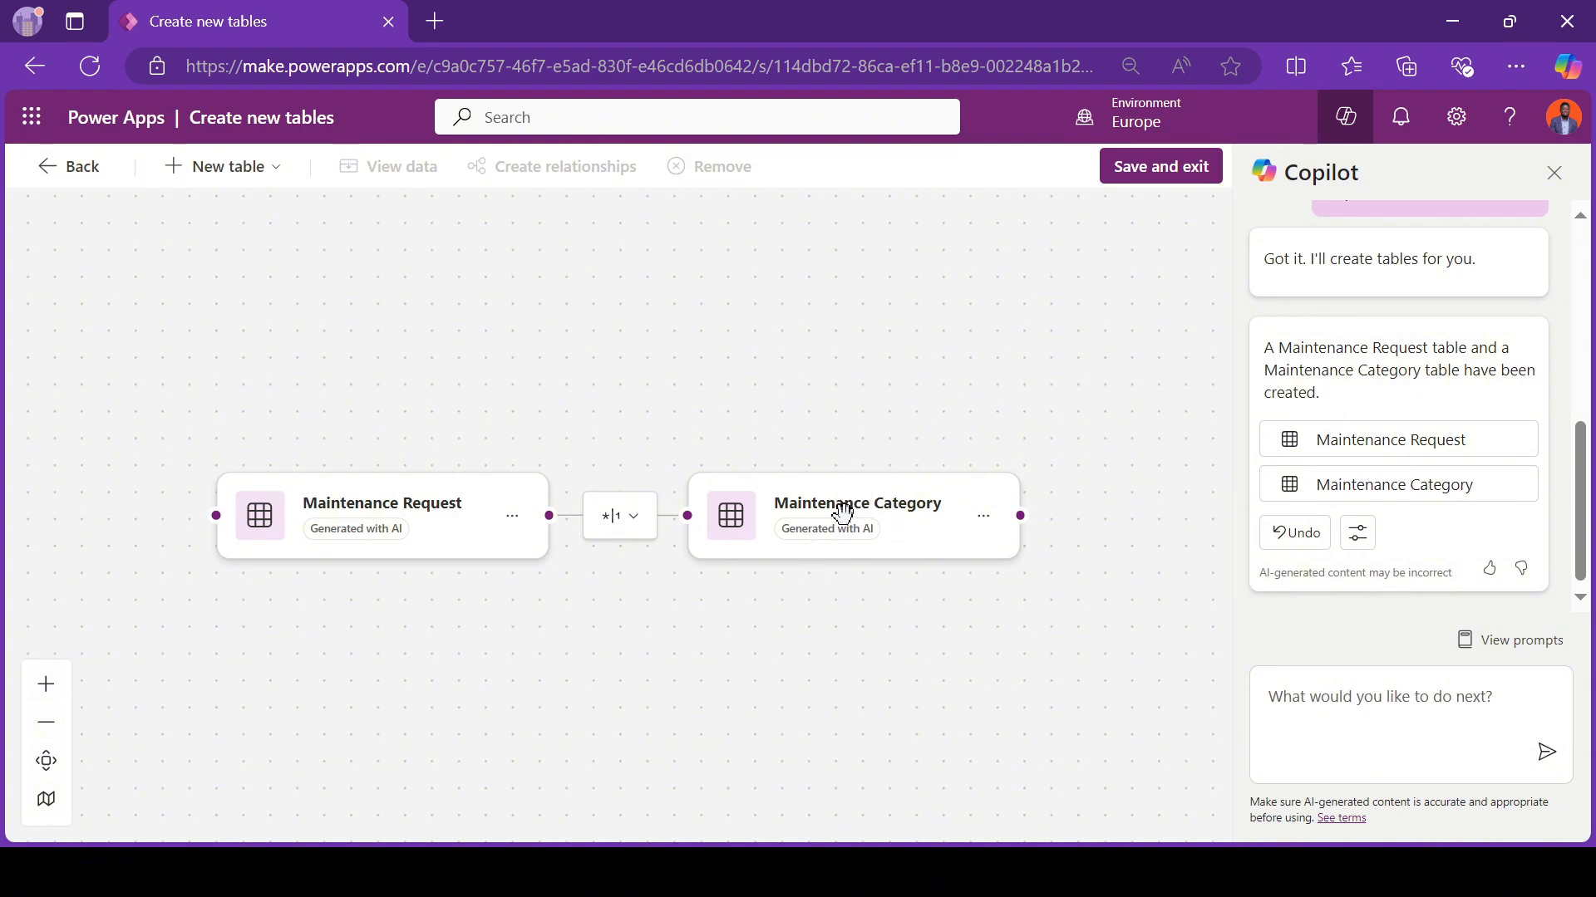
Step: Open the Maintenance Request table's data and change its Maintenance Category column to the Single line of text data type
left_click(347, 511)
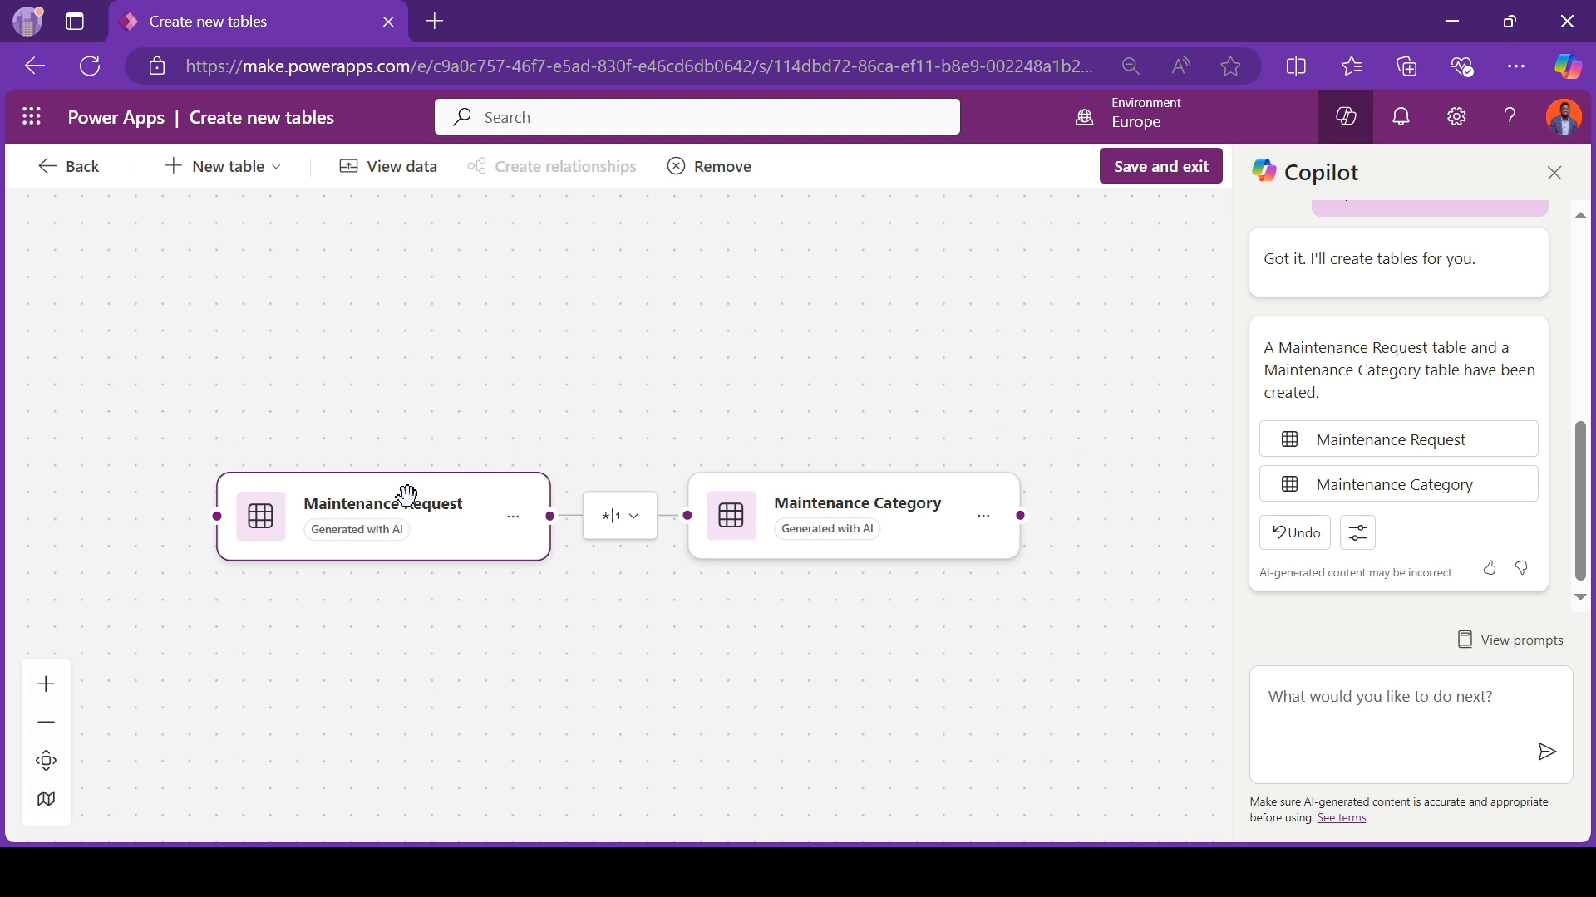
left_click(391, 166)
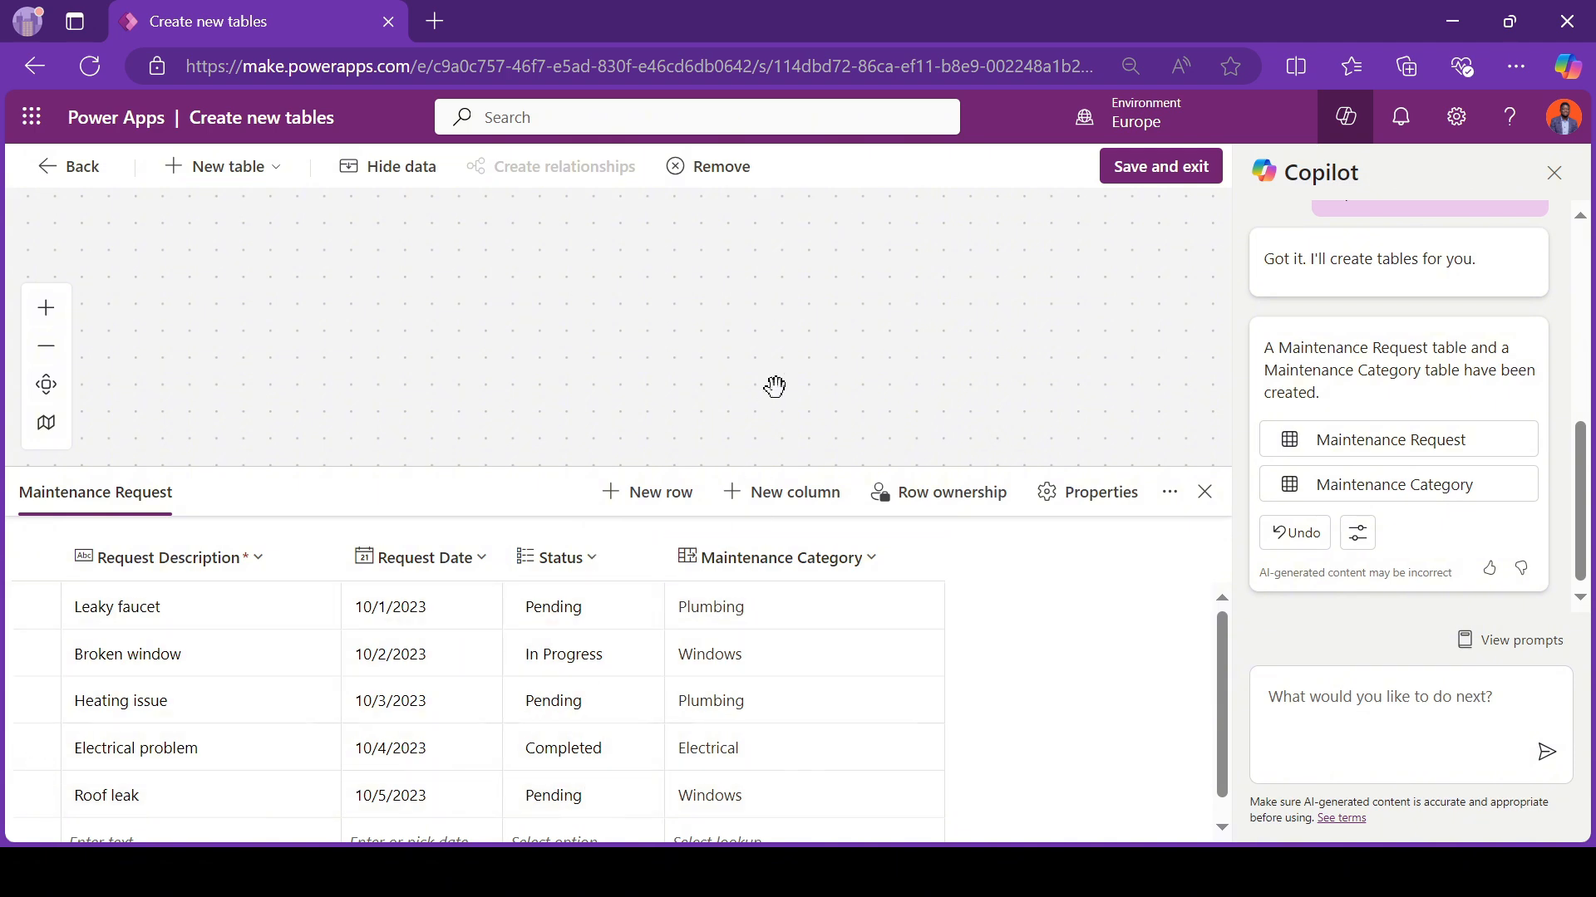
left_click_drag(773, 385, 766, 221)
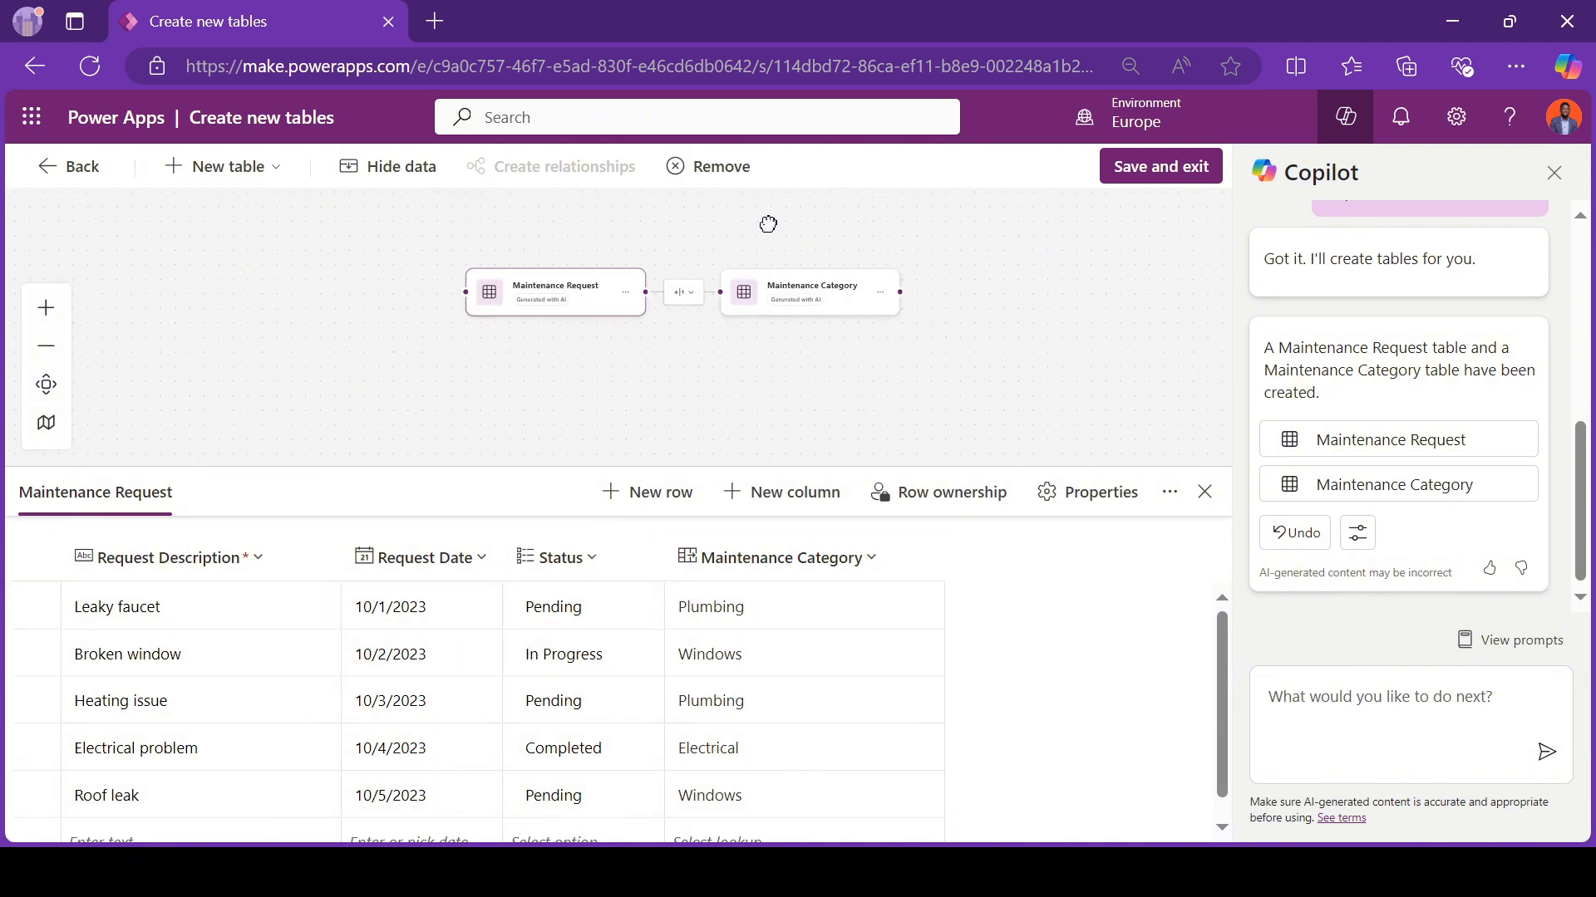
scroll(708, 433, "up", 2)
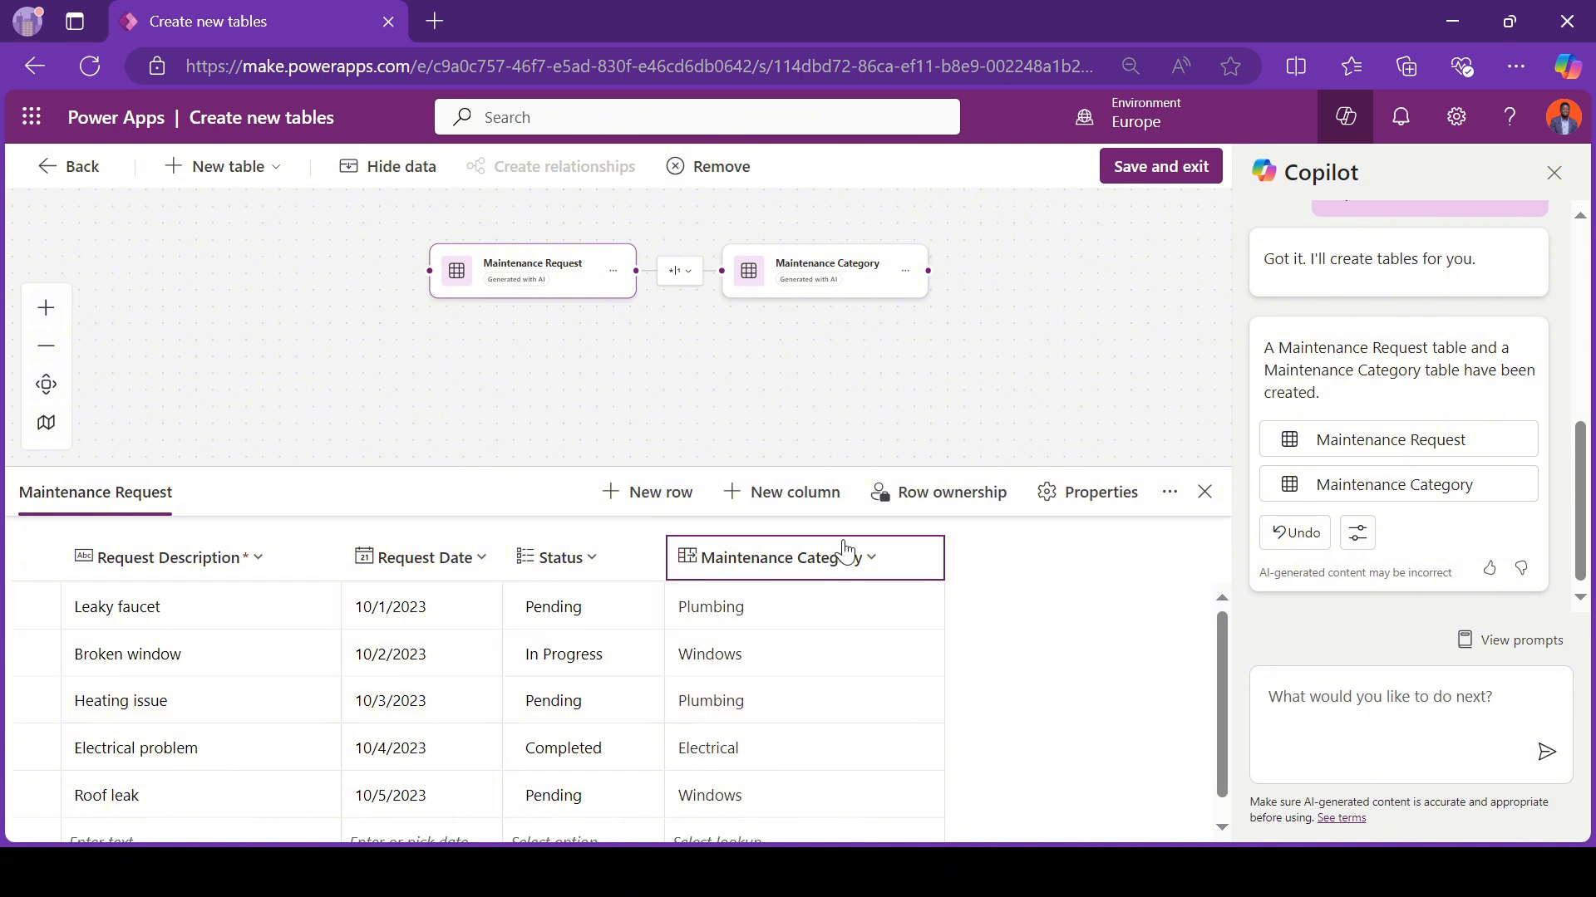
left_click(812, 570)
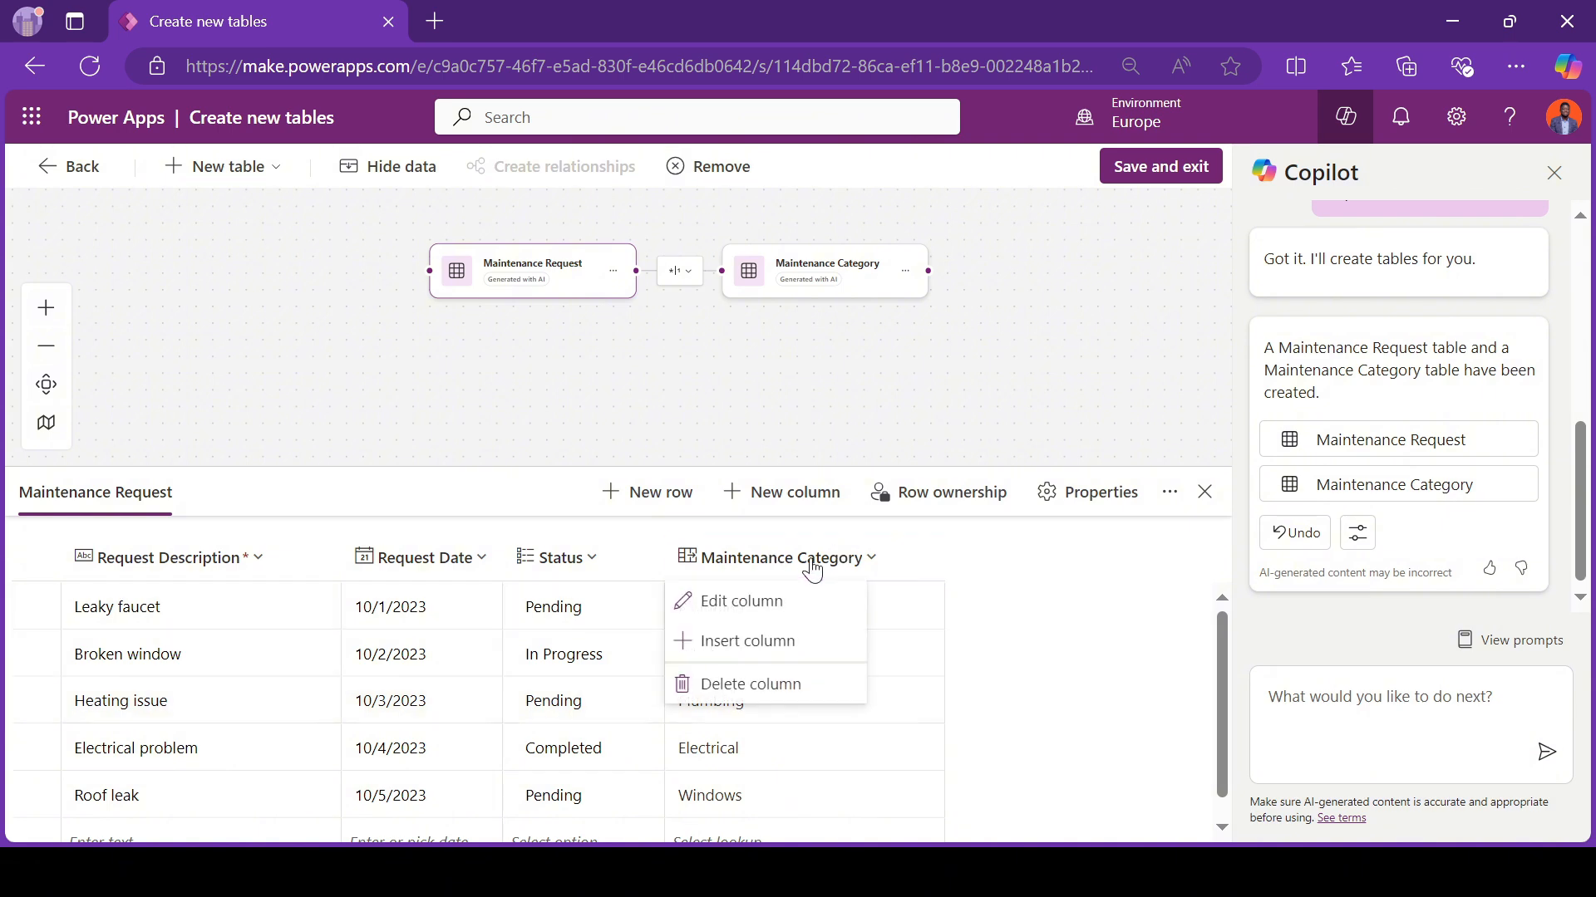
left_click(754, 615)
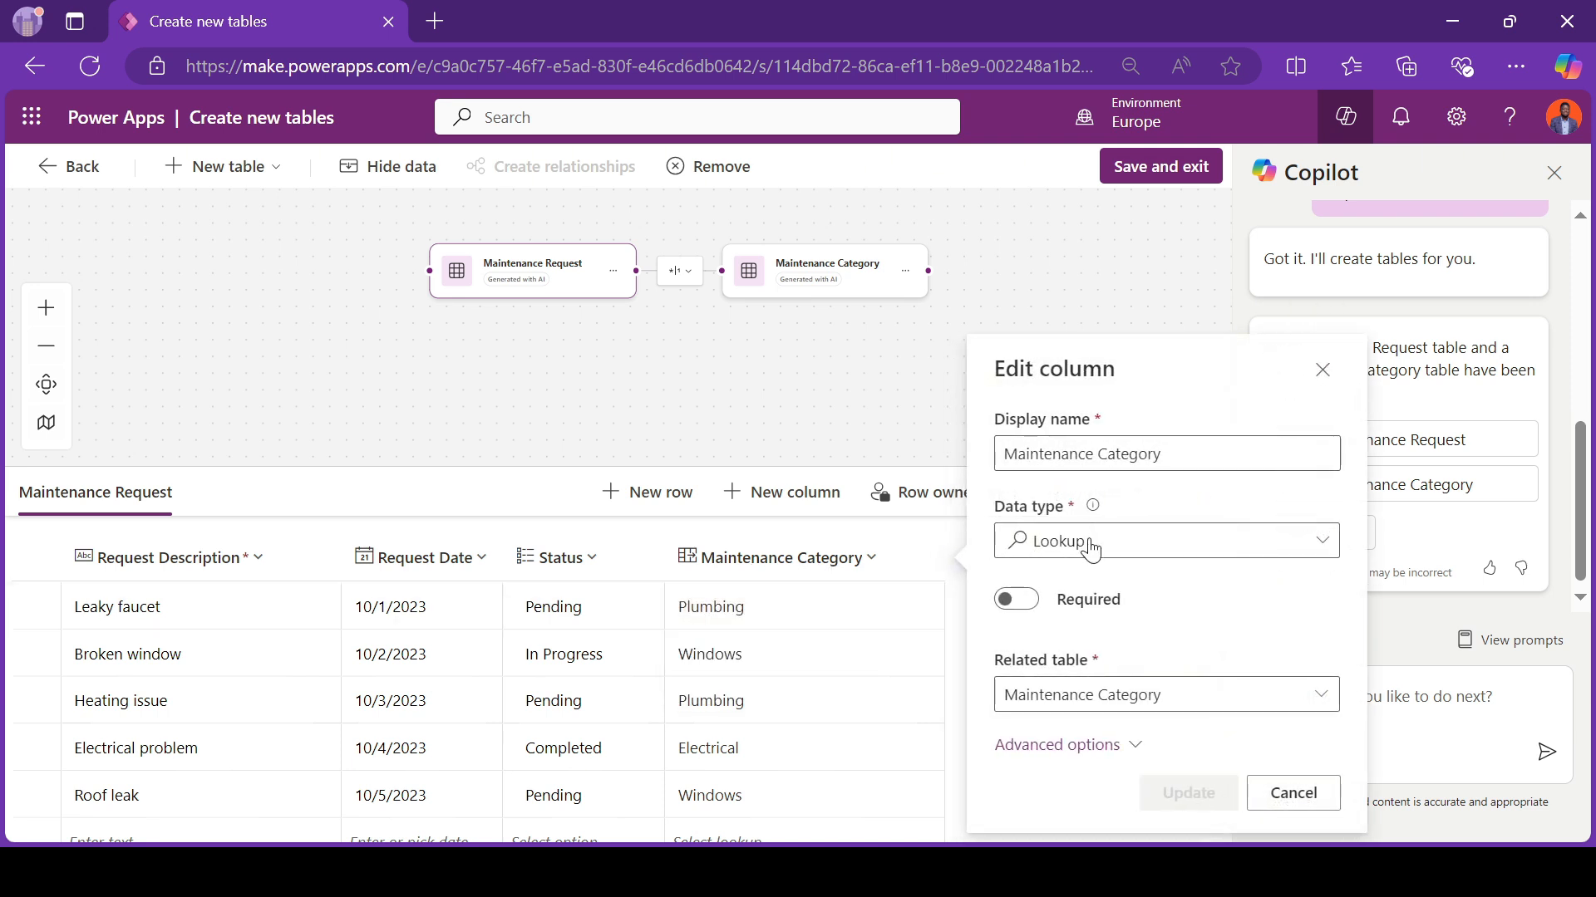
left_click(1091, 548)
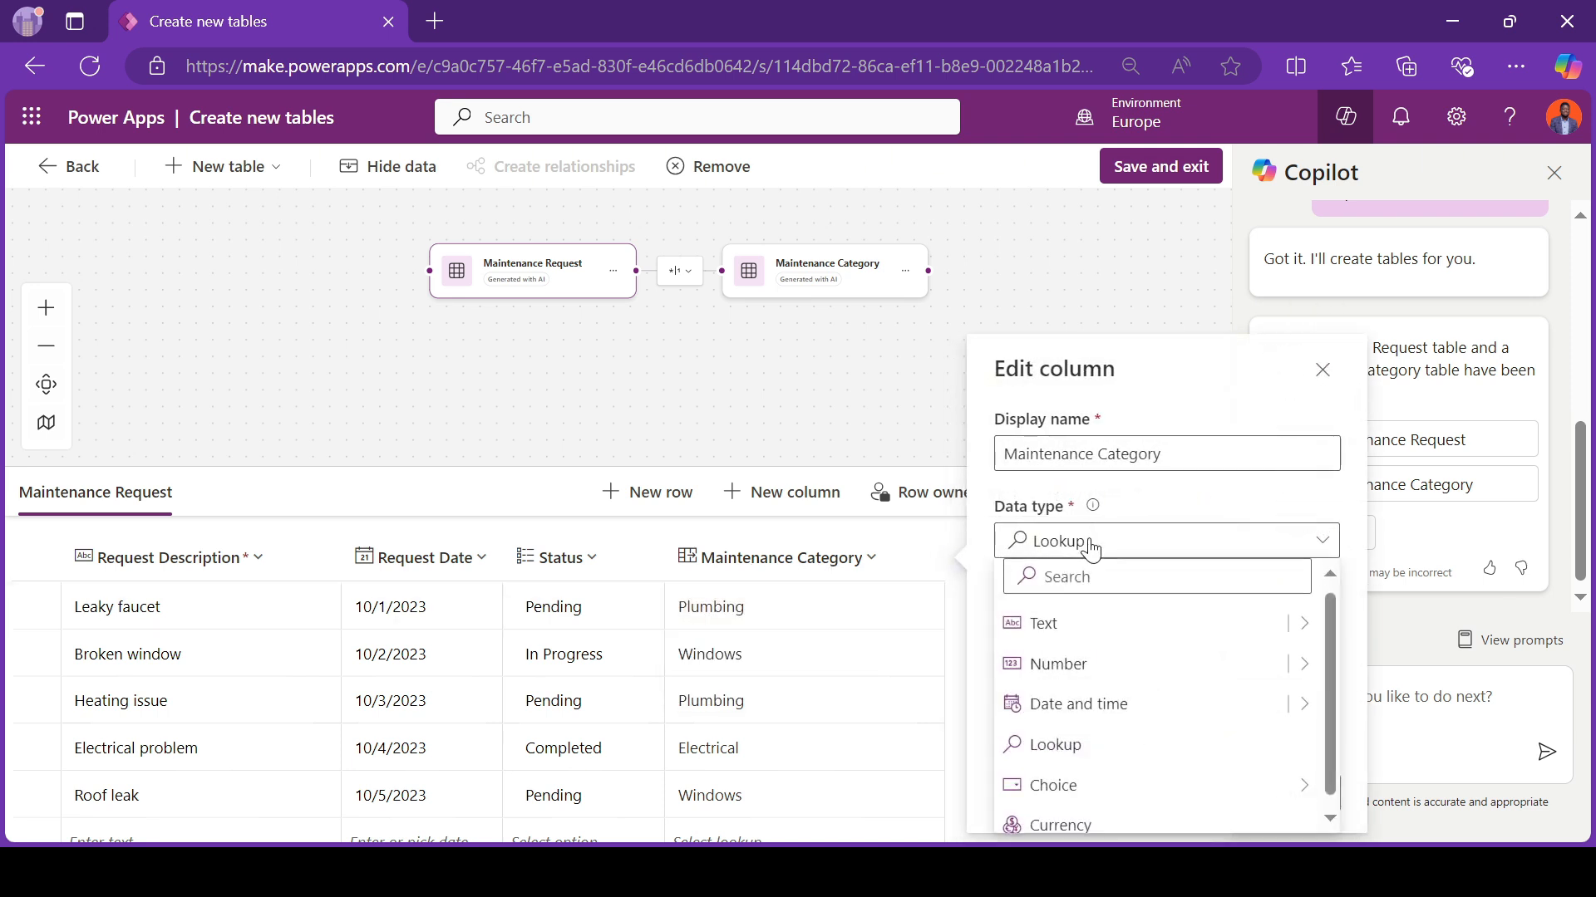
left_click(1050, 625)
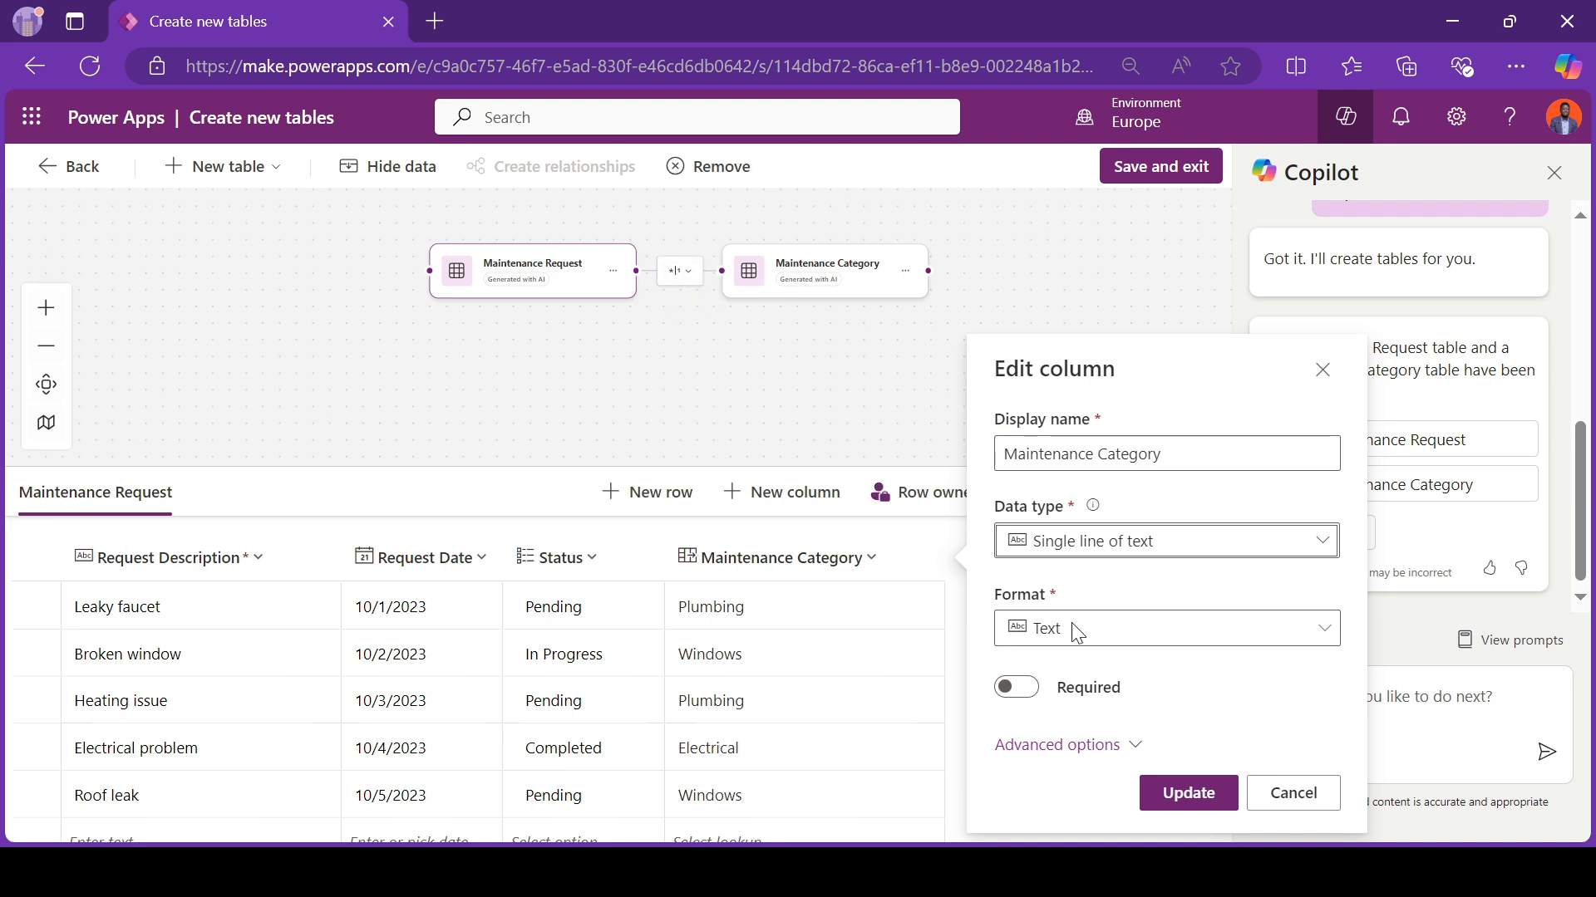
left_click(1156, 806)
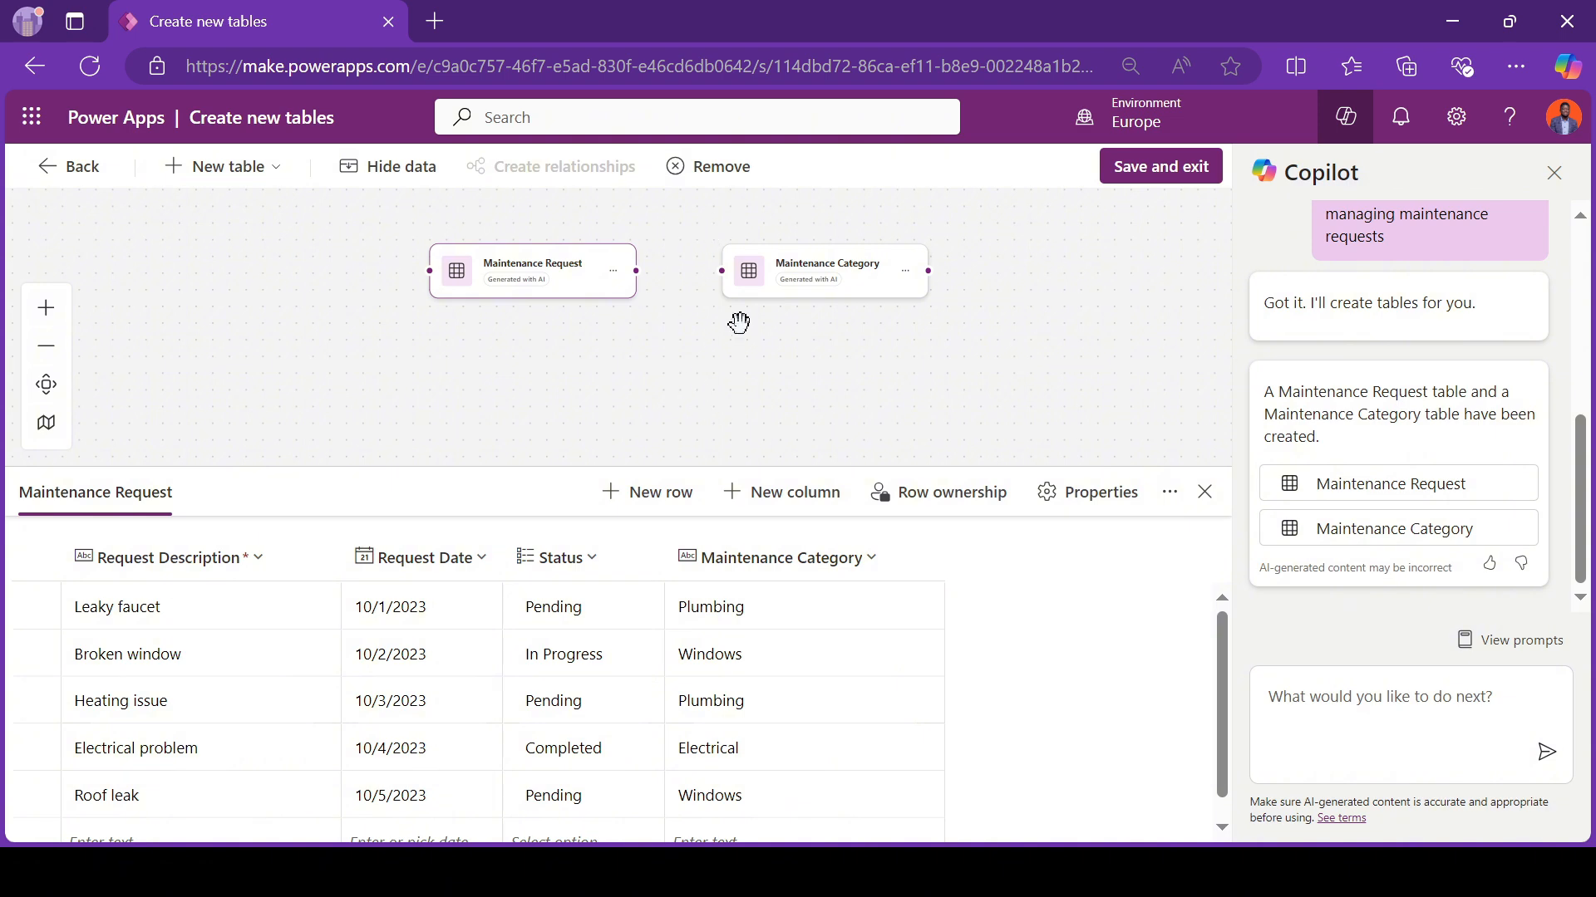
Step: Remove the Maintenance Category table along with its data
left_click(821, 260)
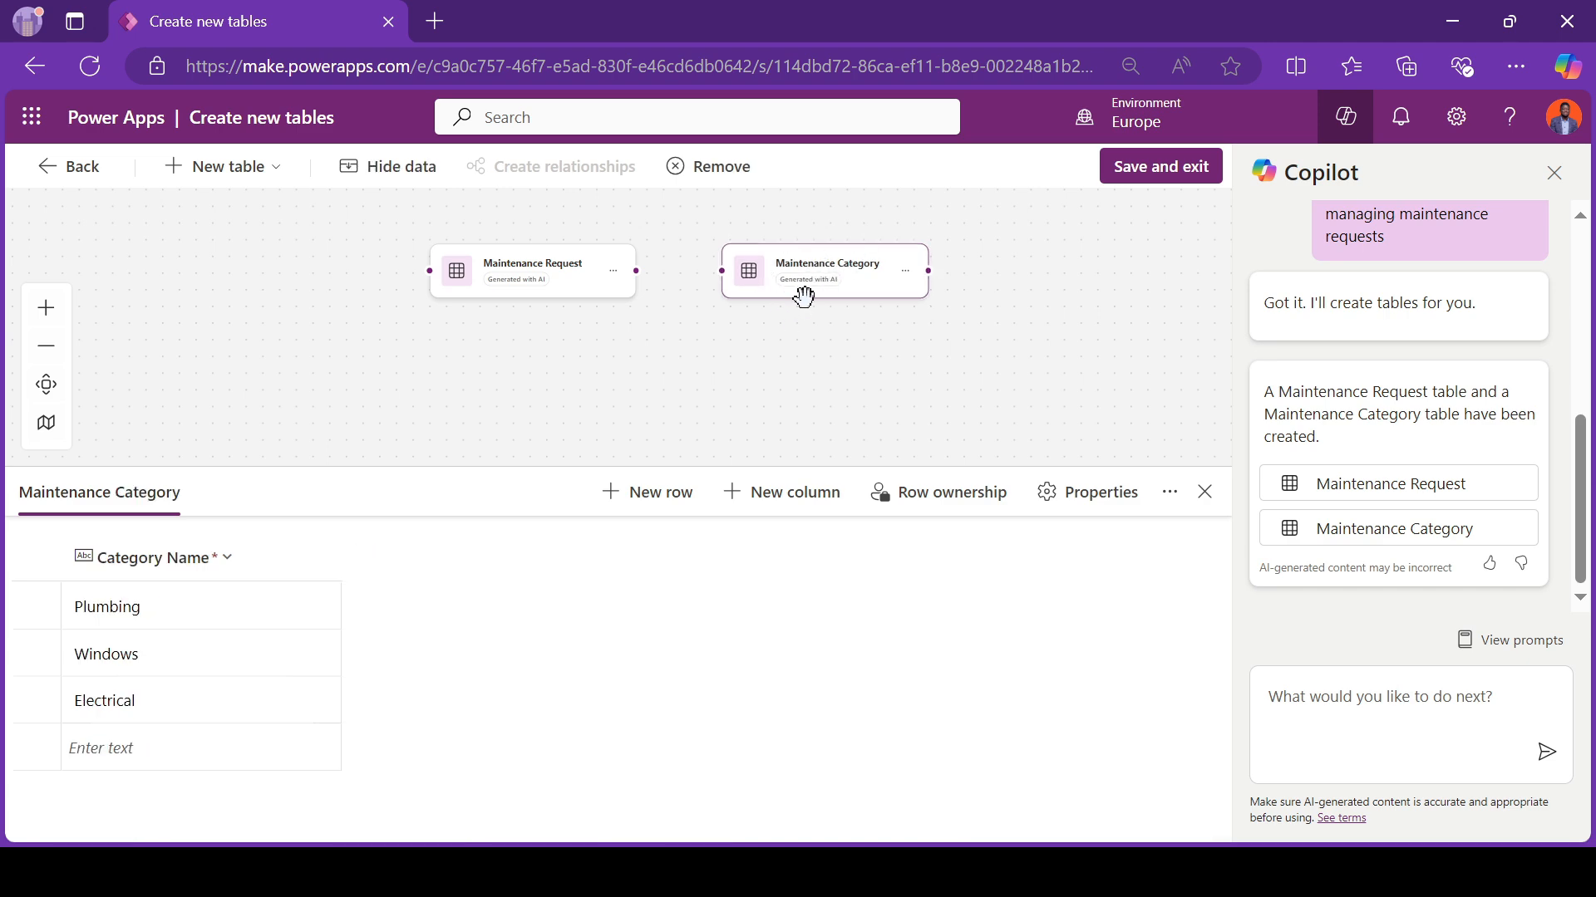
left_click(698, 166)
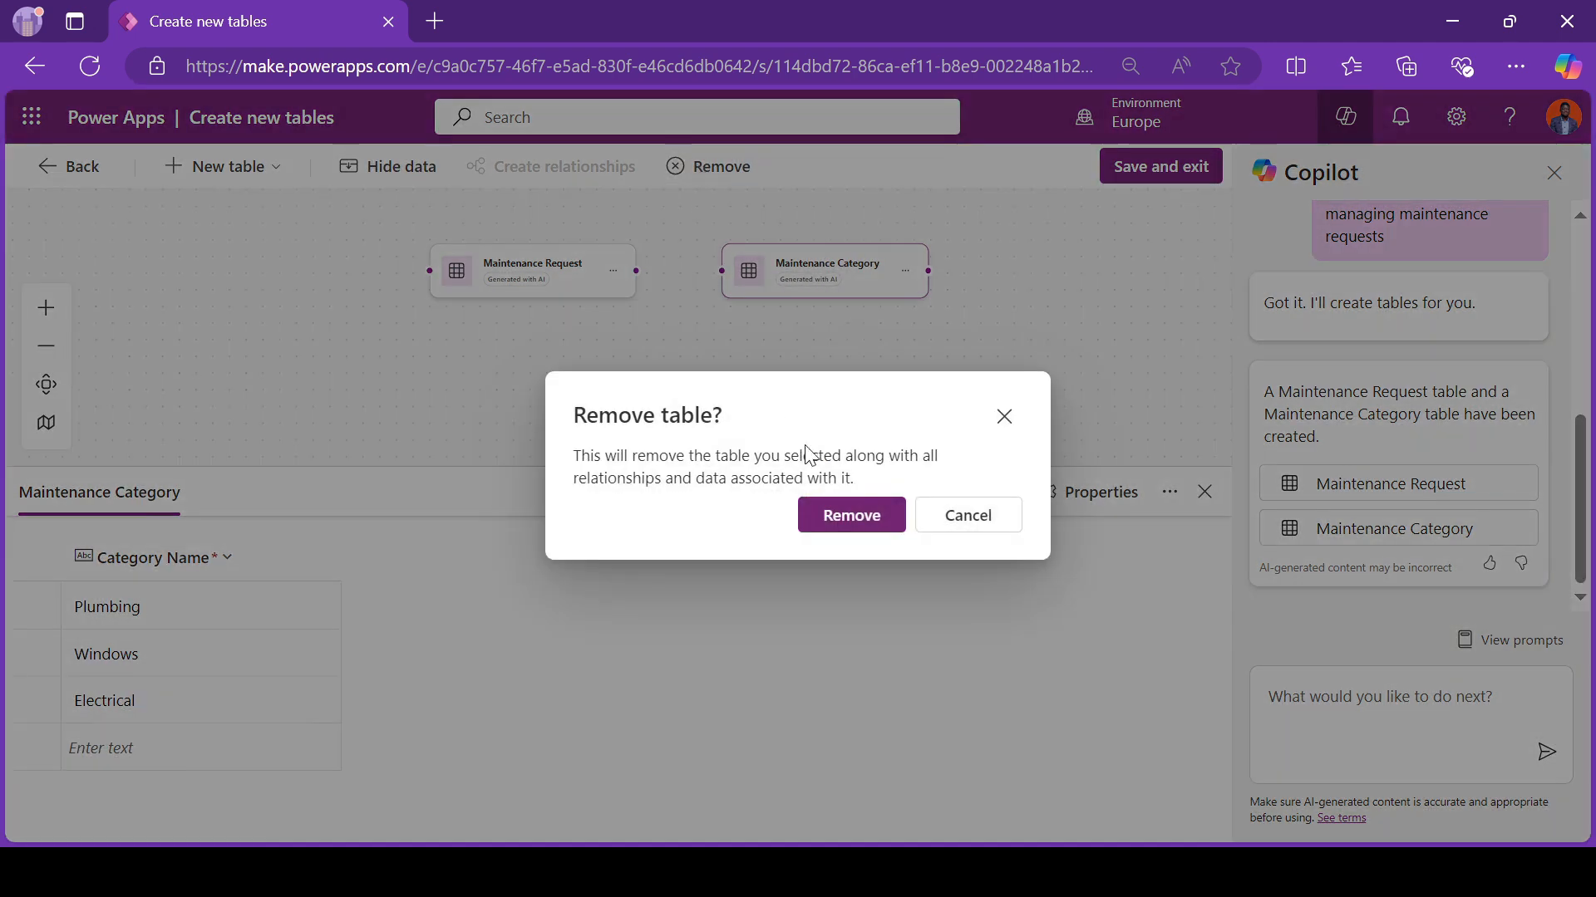
left_click(856, 522)
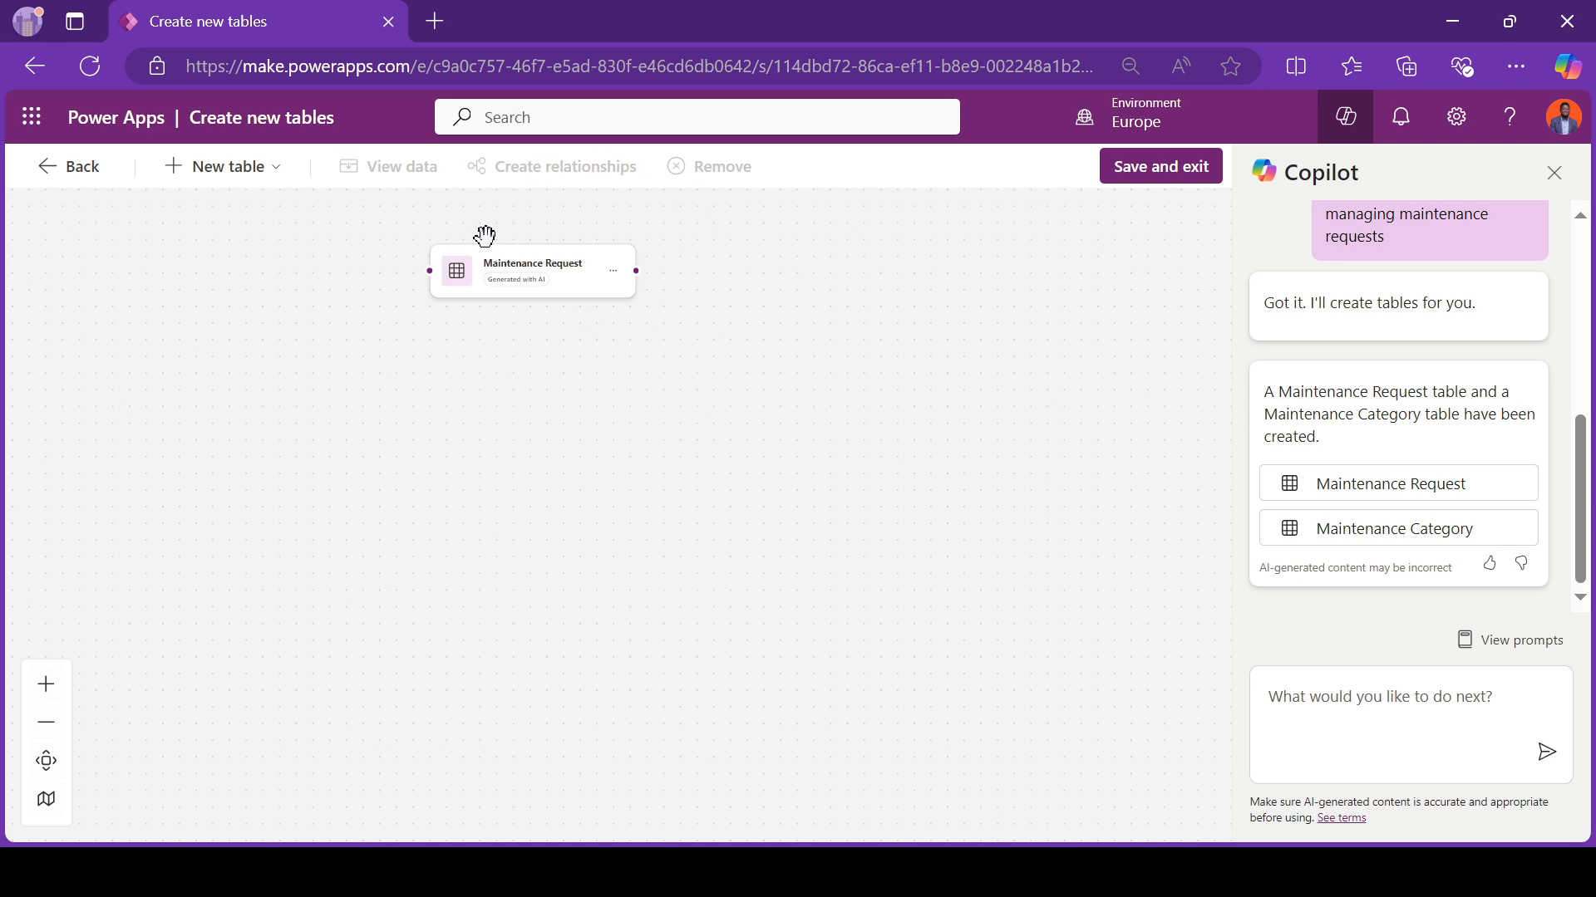
Step: Add a required single-line text column named Requester to the Maintenance Request table
left_click(581, 268)
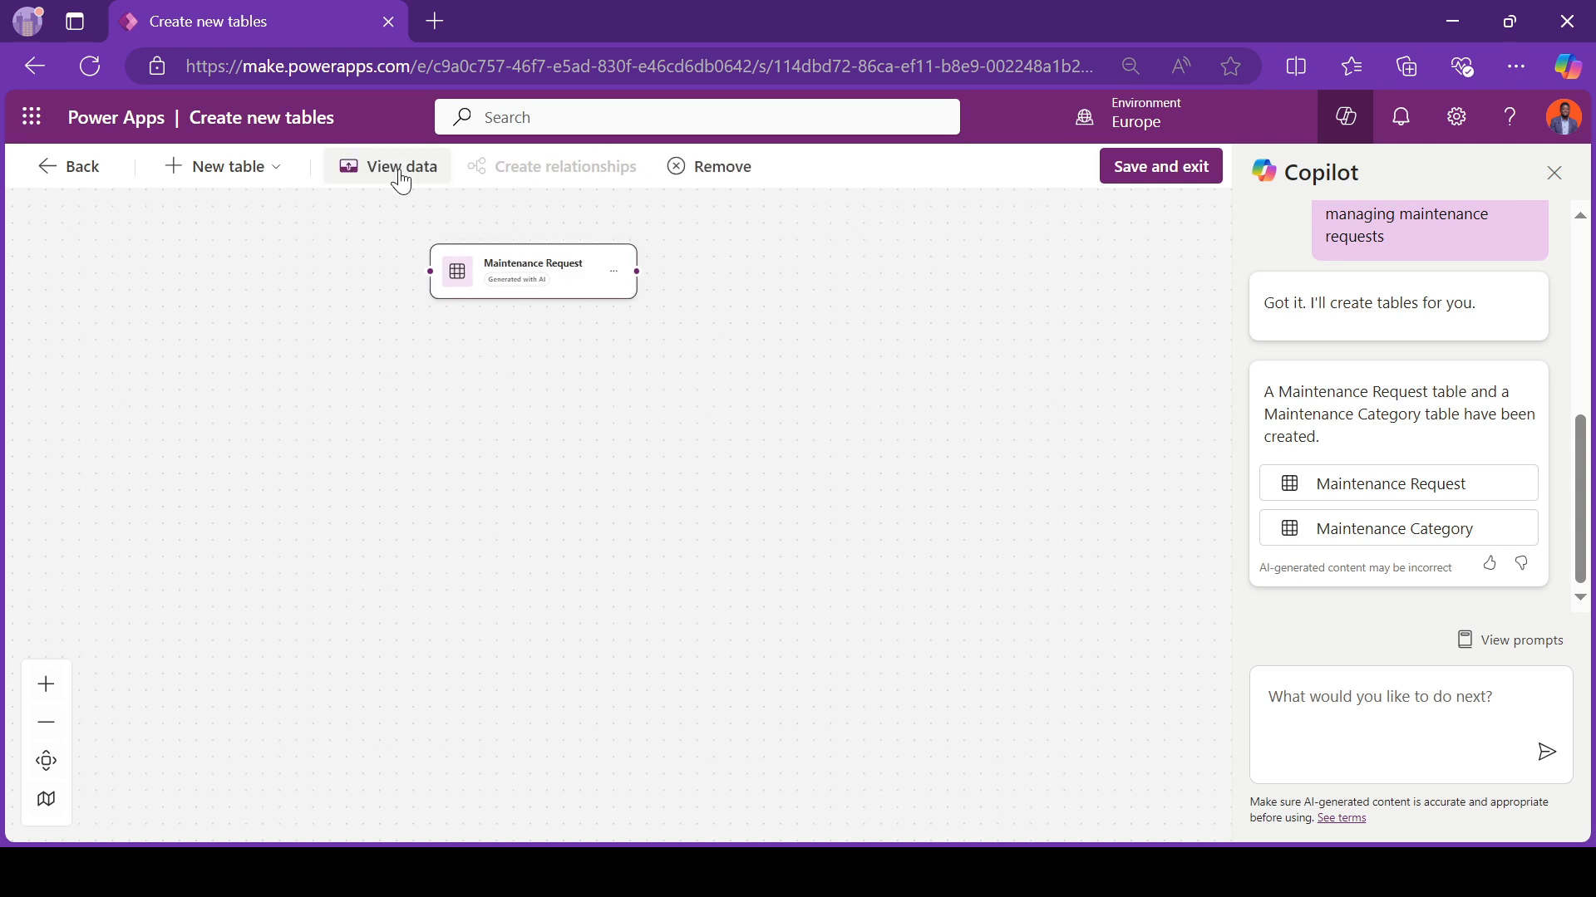
left_click(402, 177)
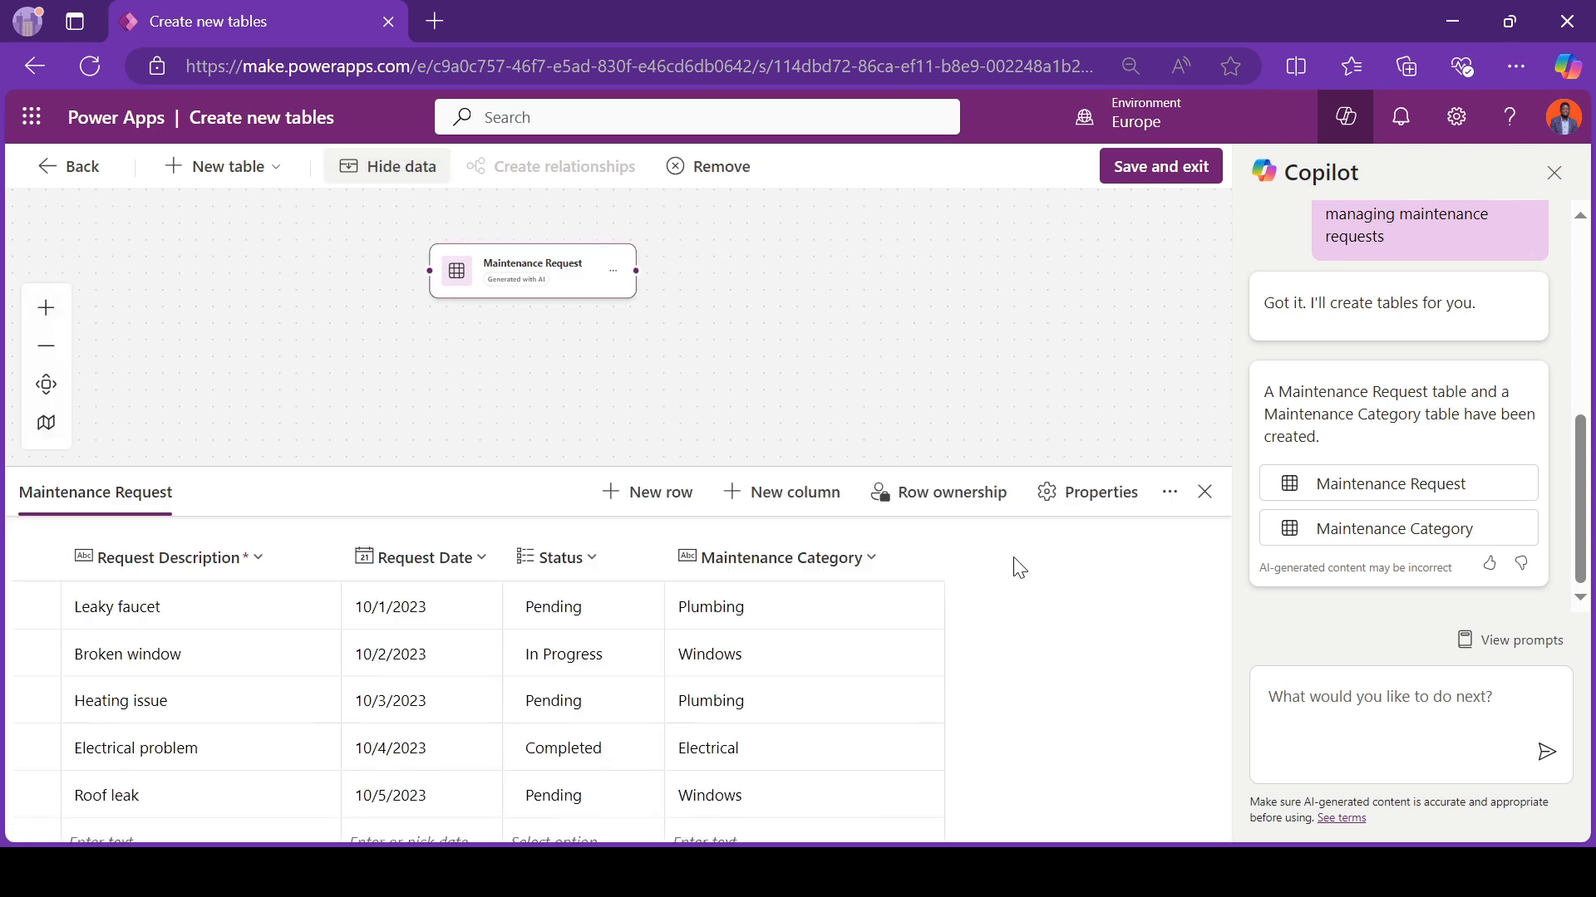
left_click(823, 492)
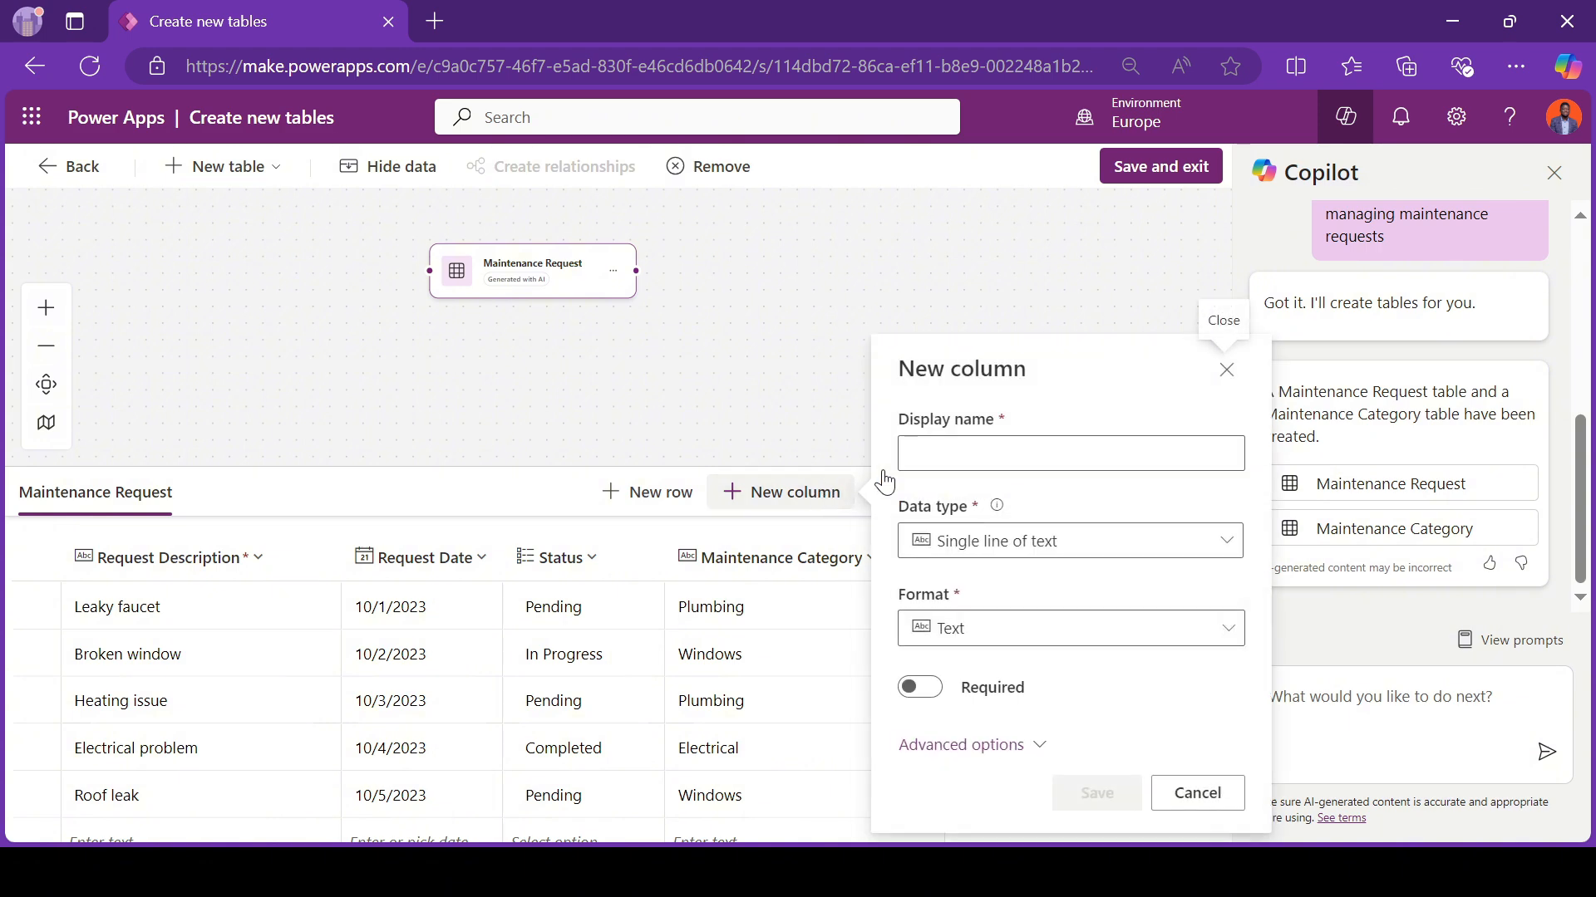
type("Requester")
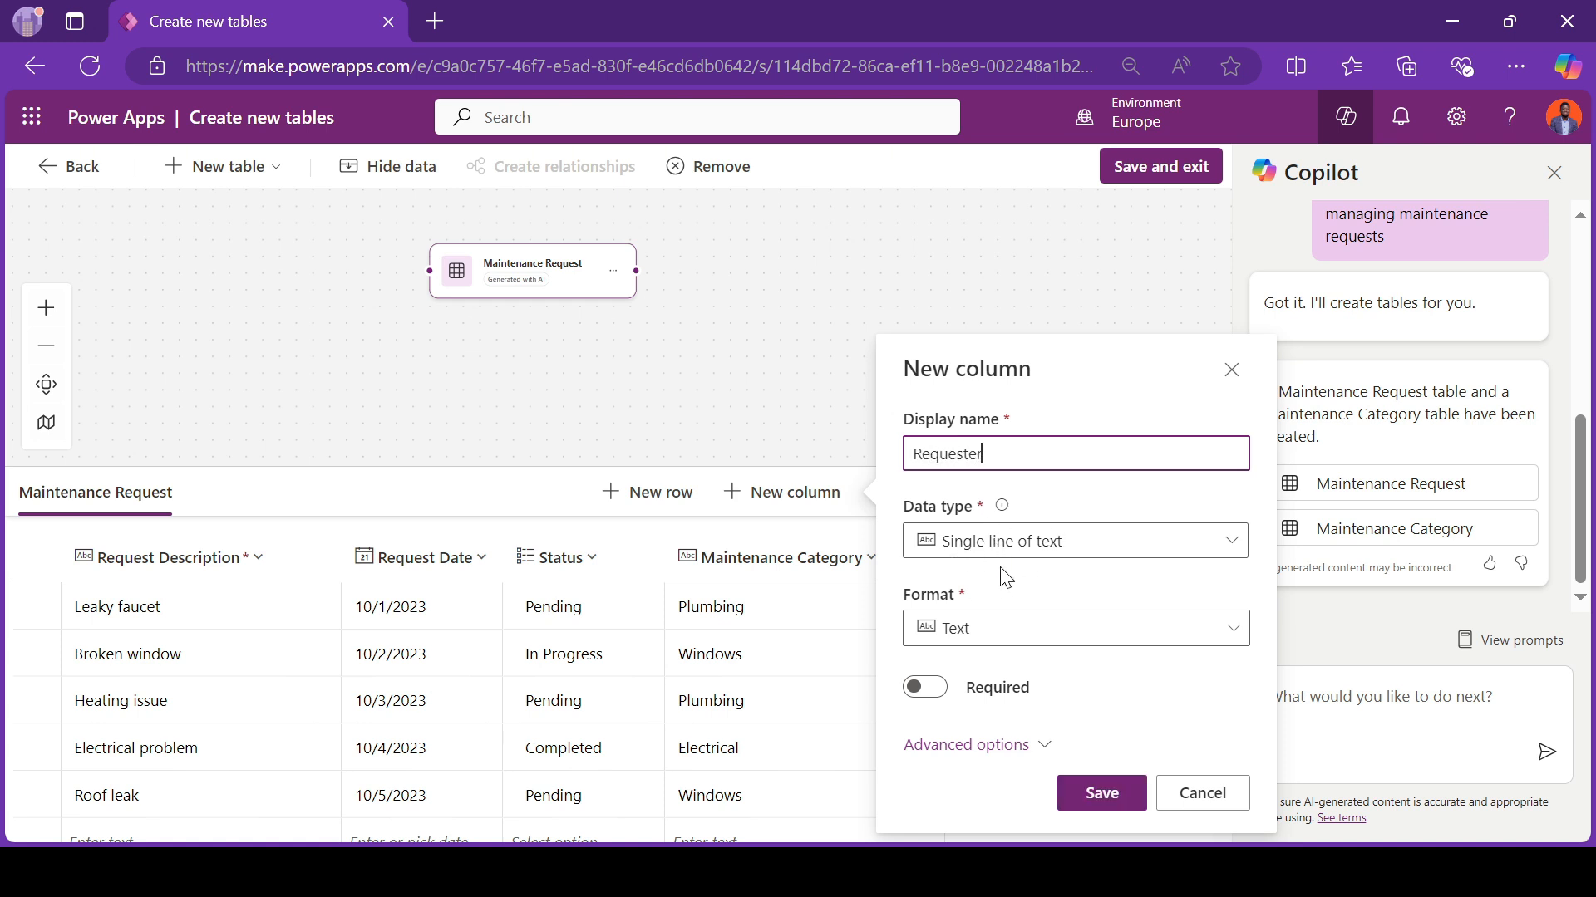
left_click(923, 695)
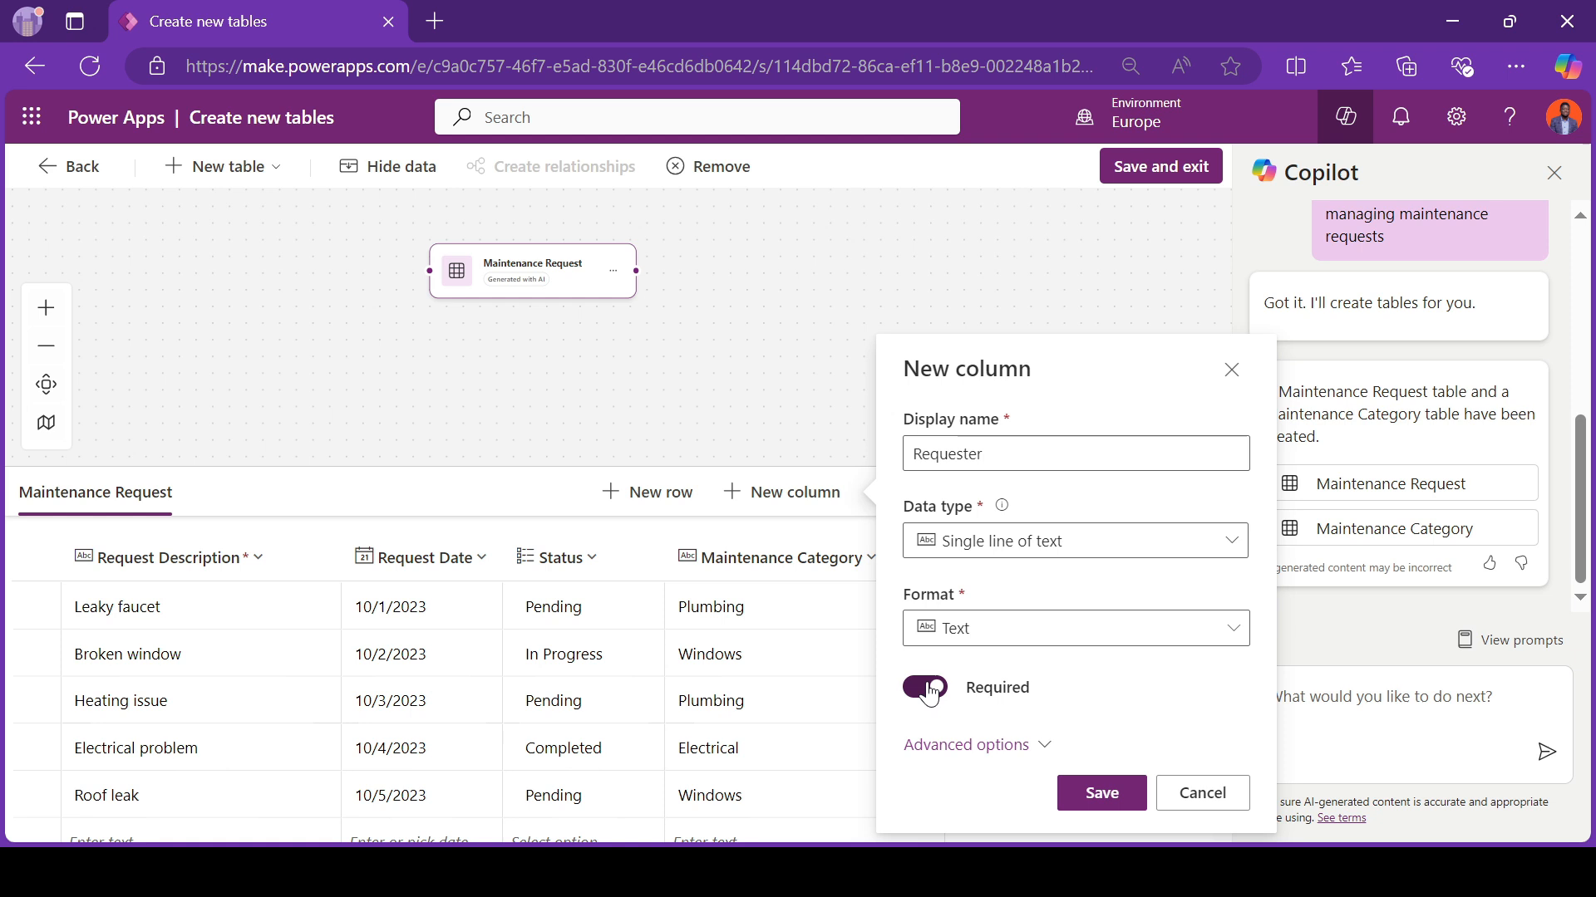
left_click(1103, 794)
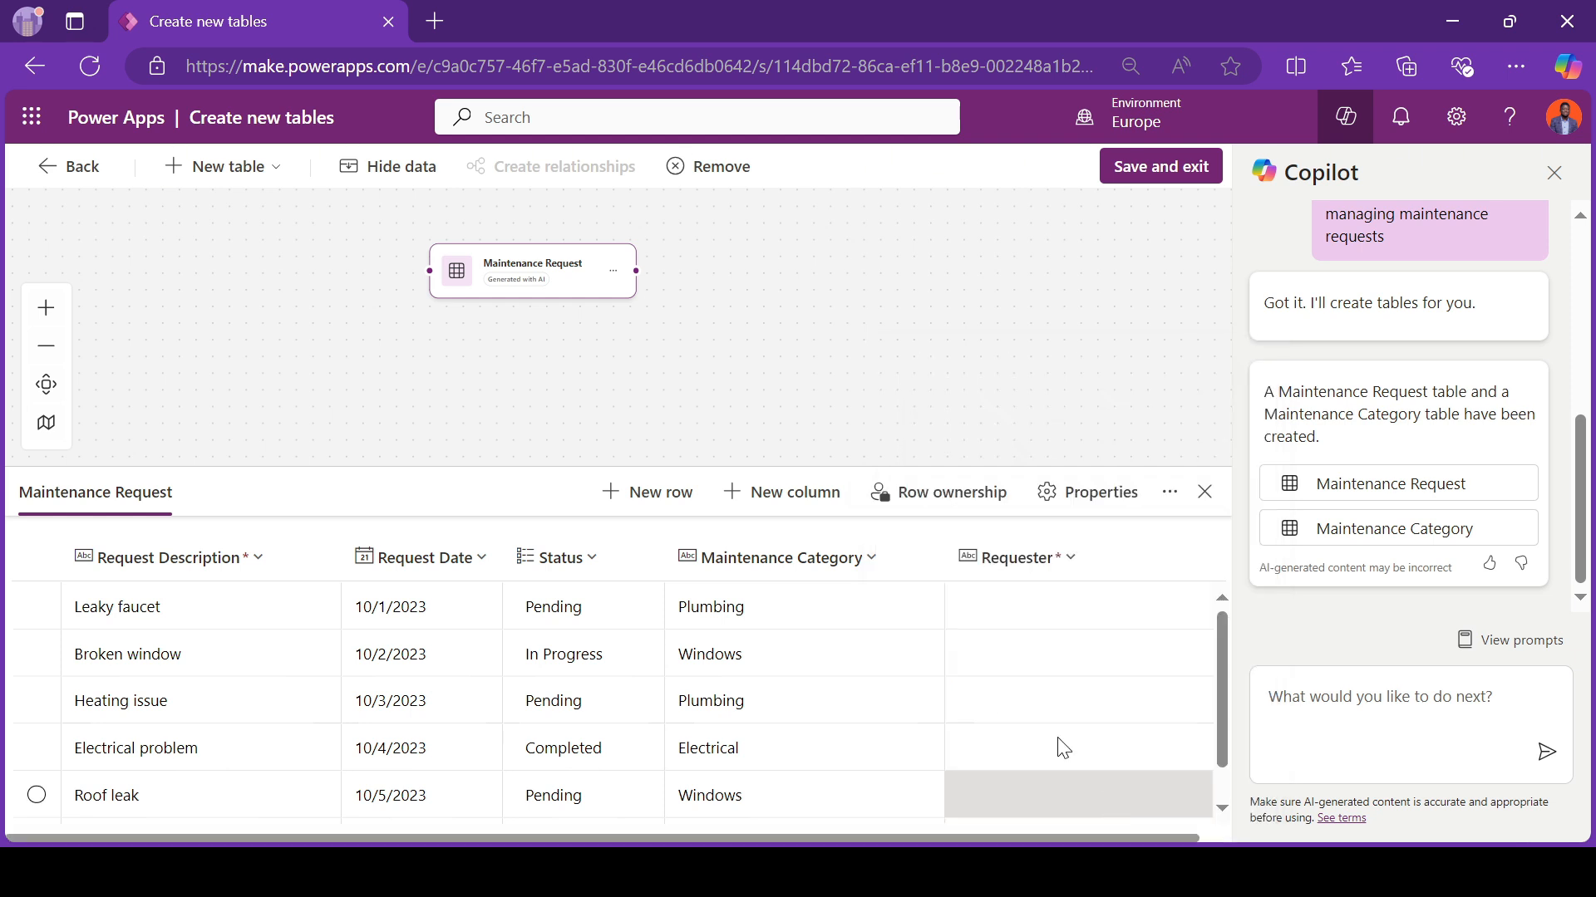
Step: Add a required column named Requester Email to the Maintenance Request table, using the Email text format
left_click(772, 510)
left_click(1022, 440)
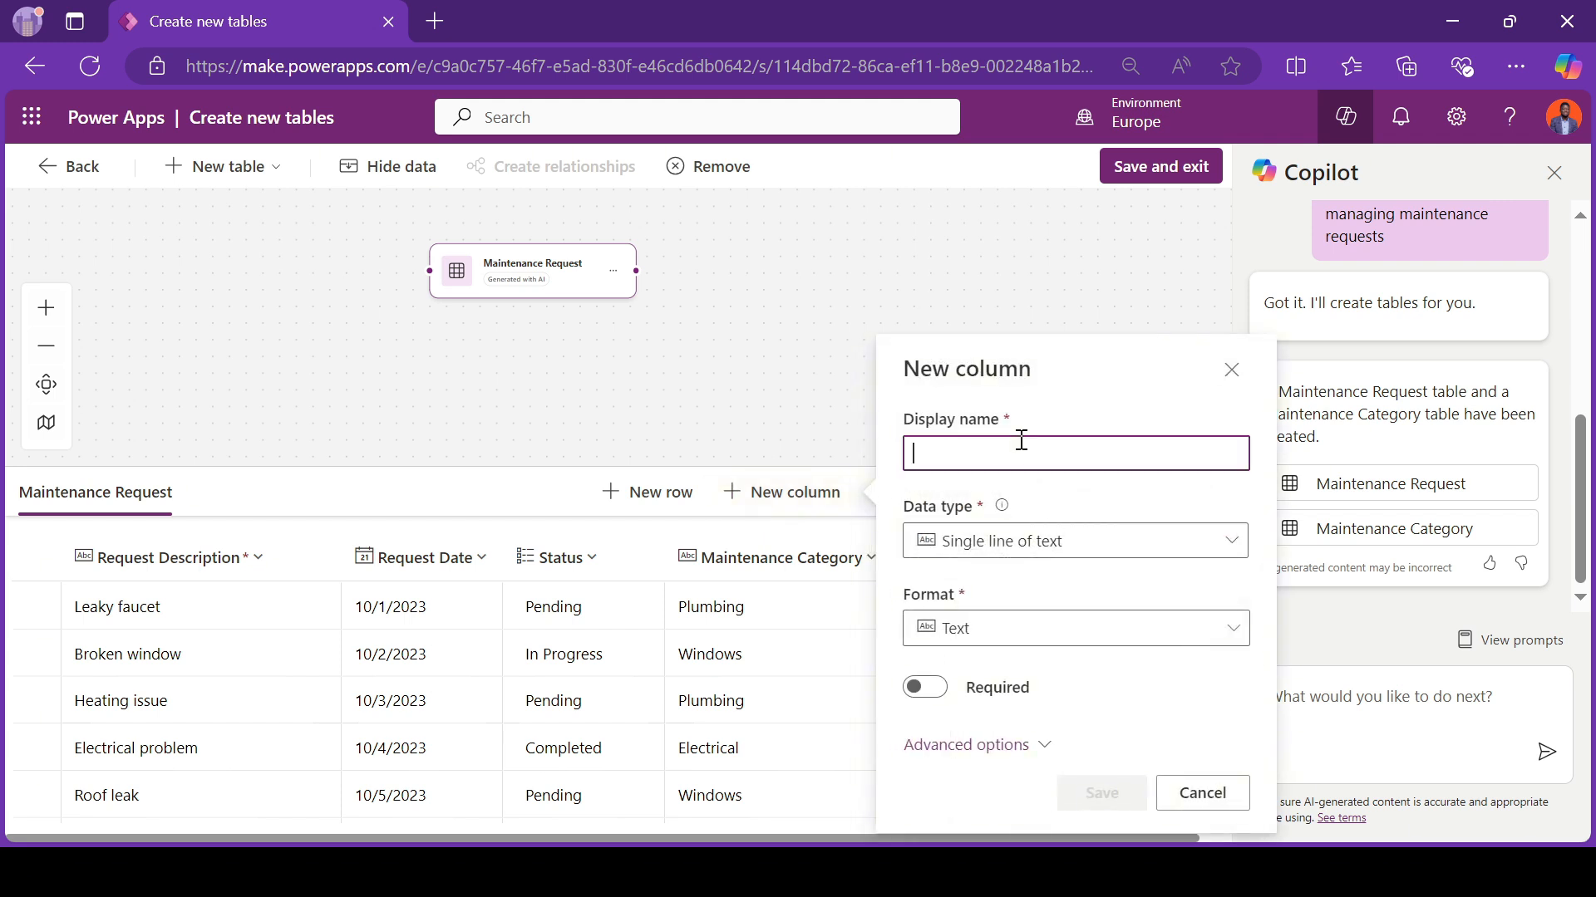
type("Requester")
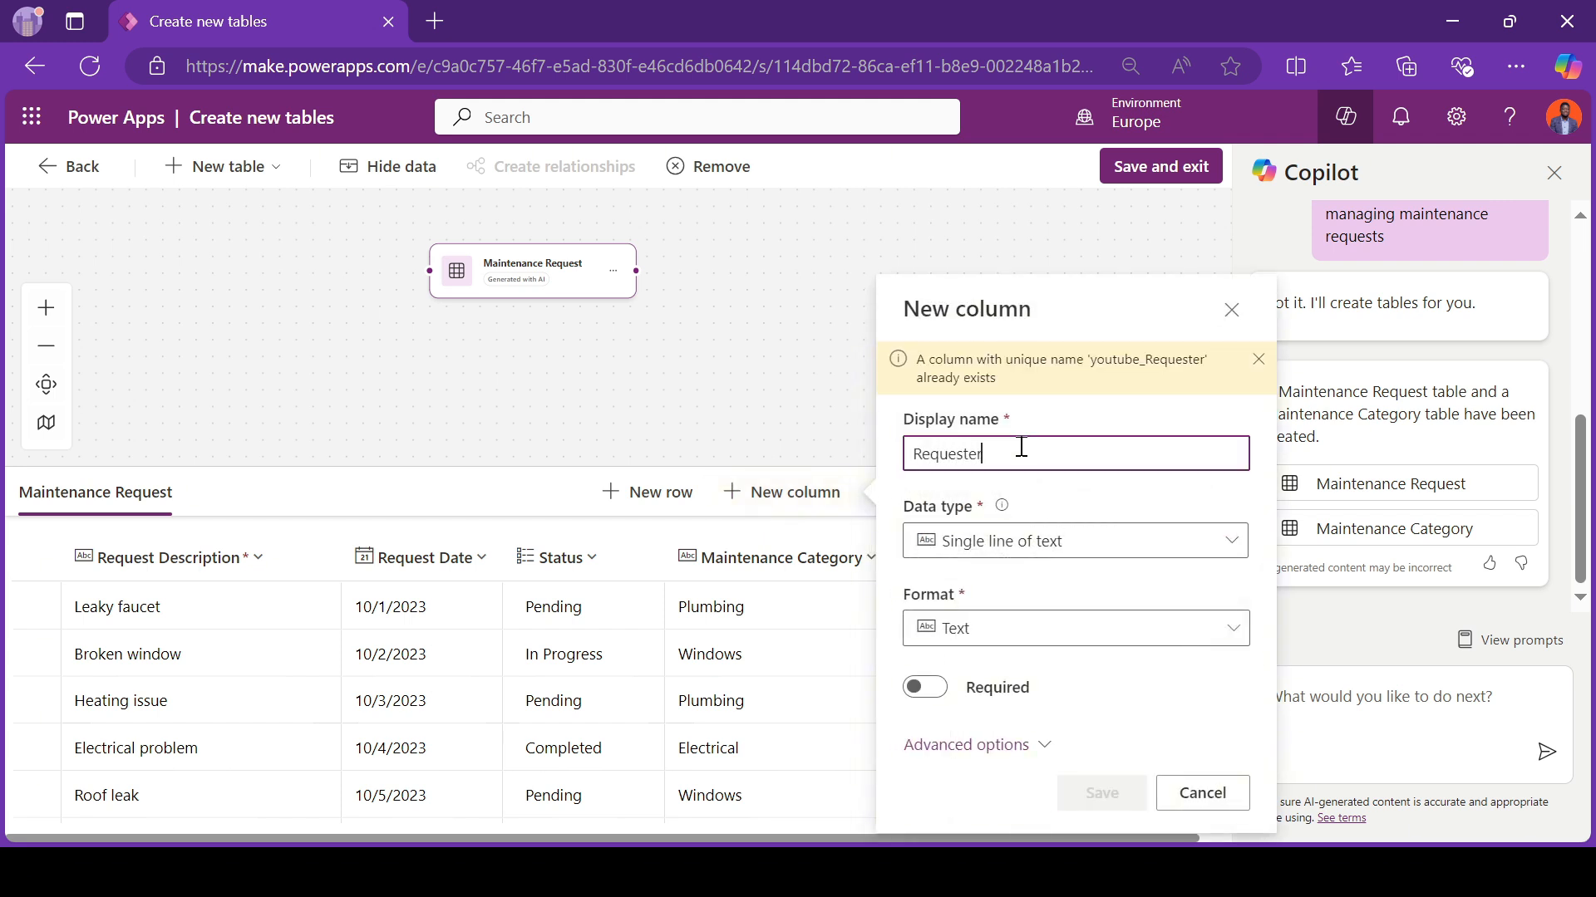
type(" Email")
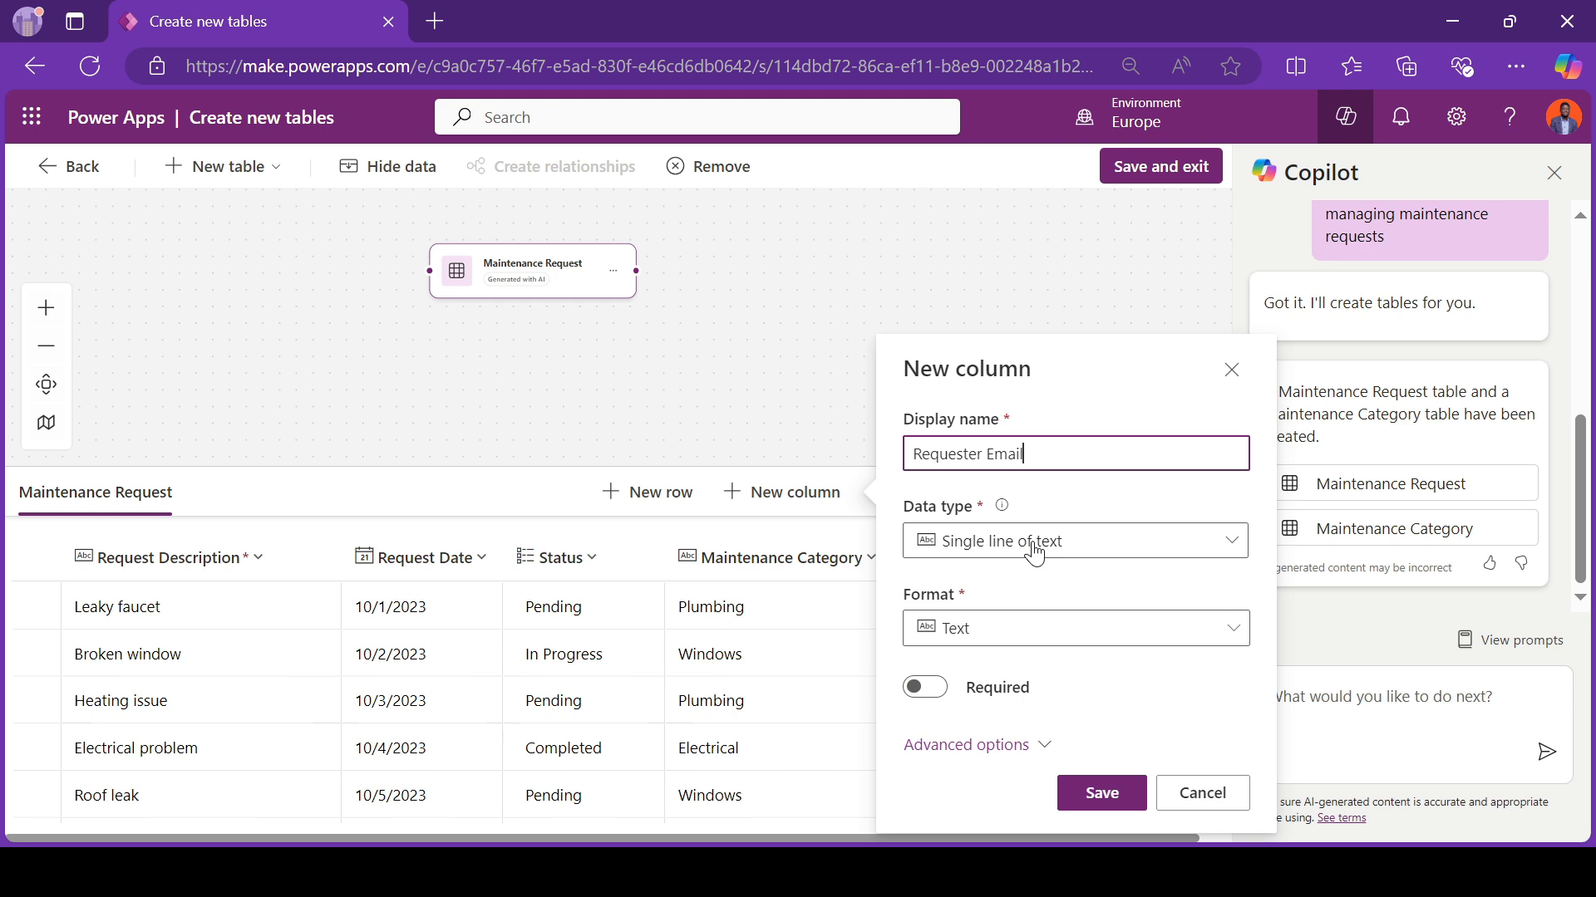
left_click(1034, 548)
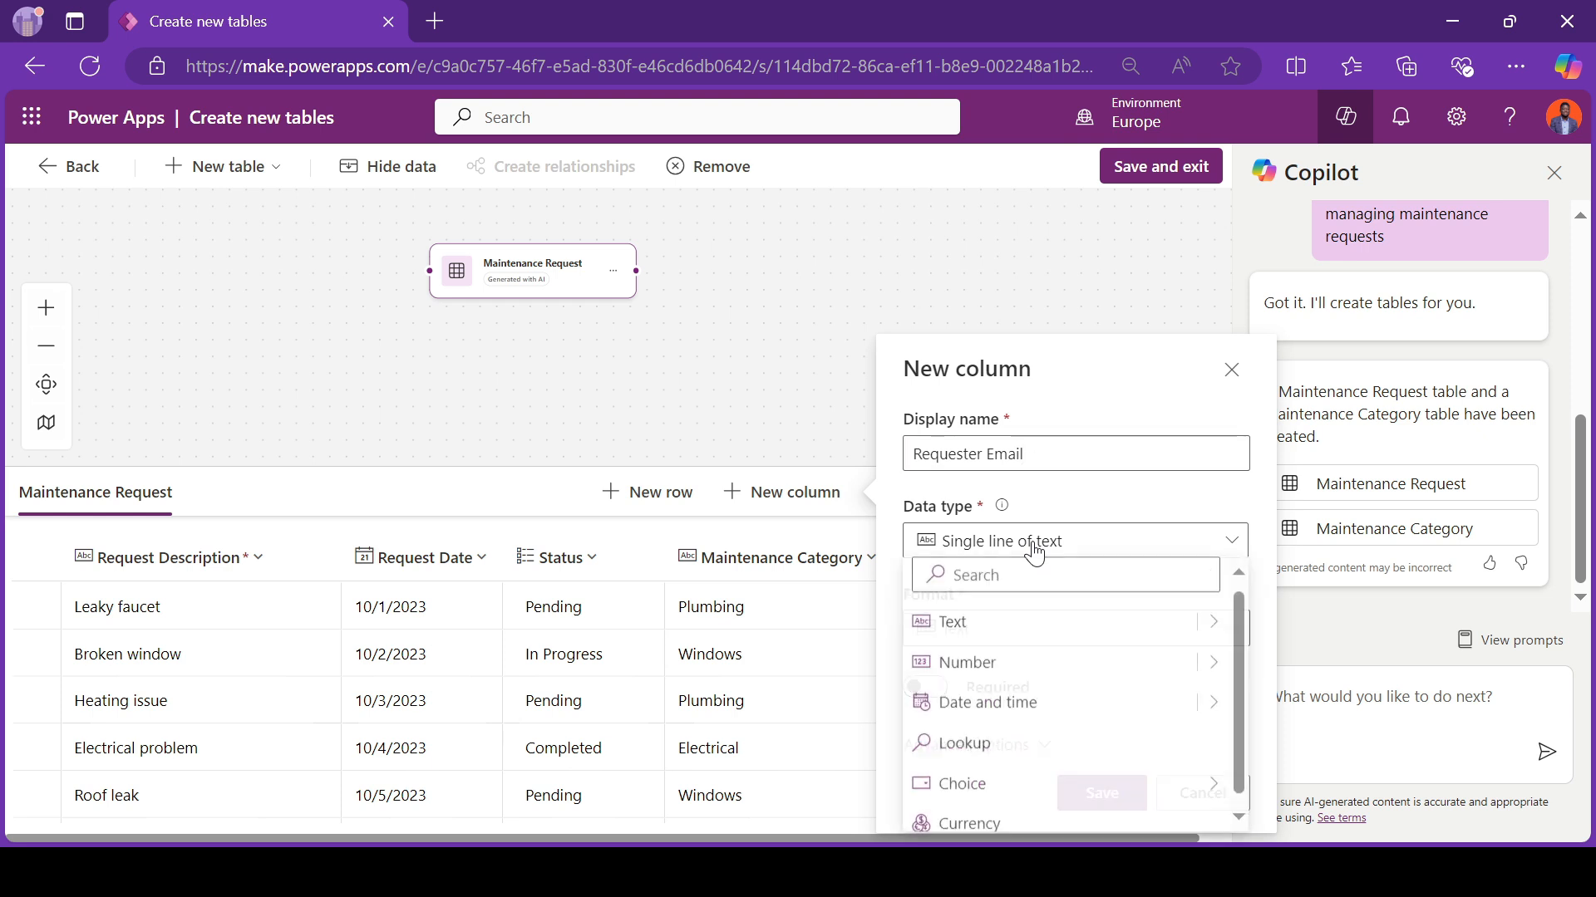
mouse_move(1221, 622)
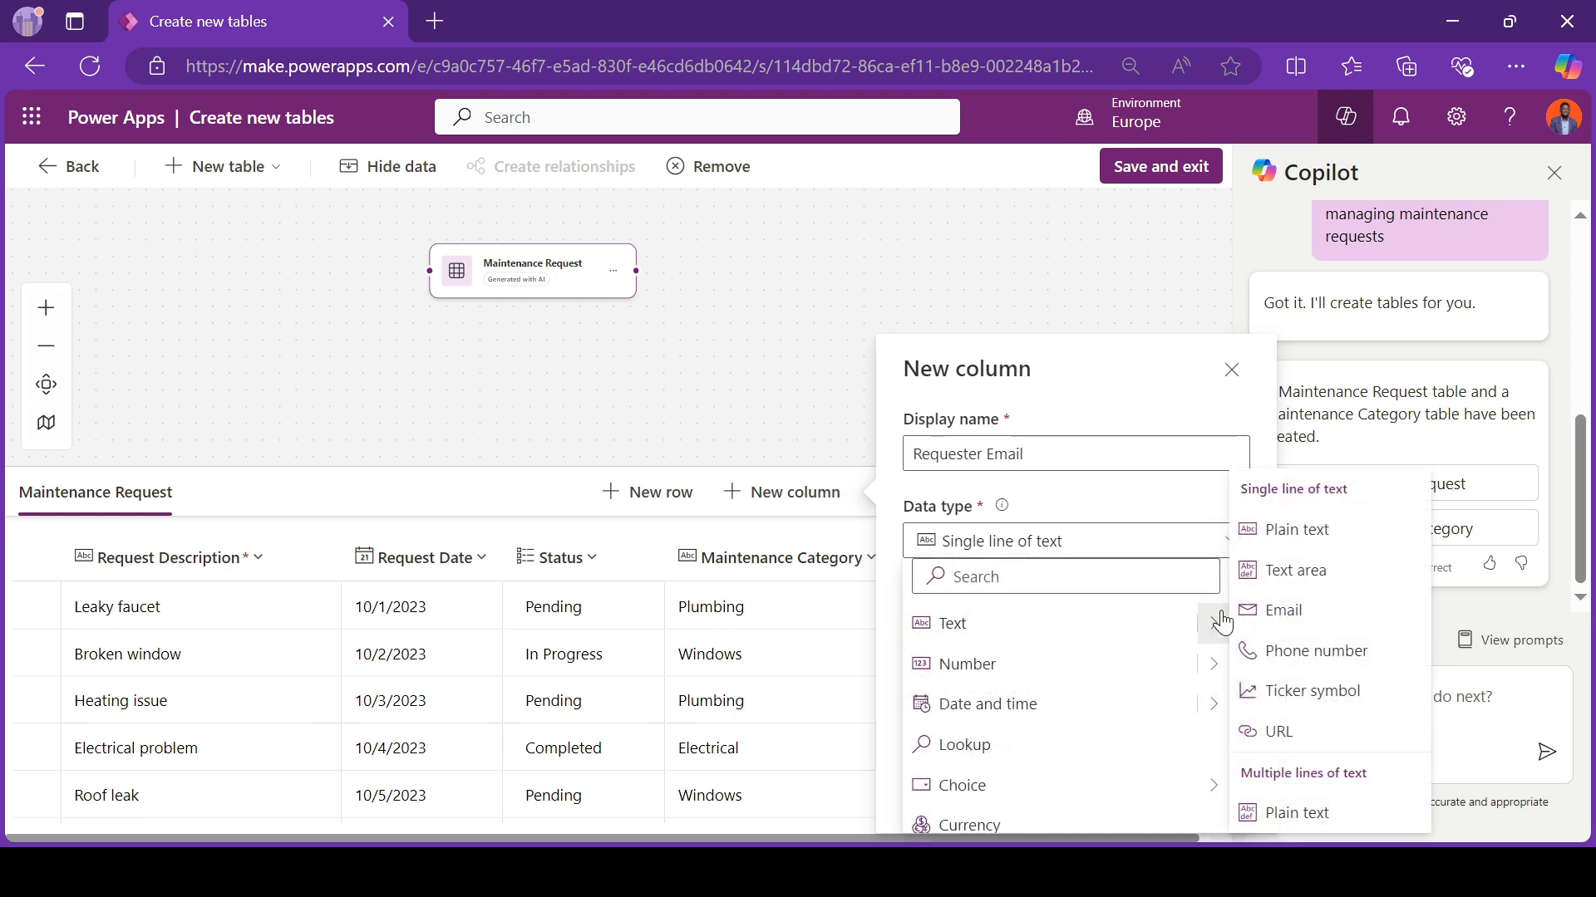
left_click(1300, 601)
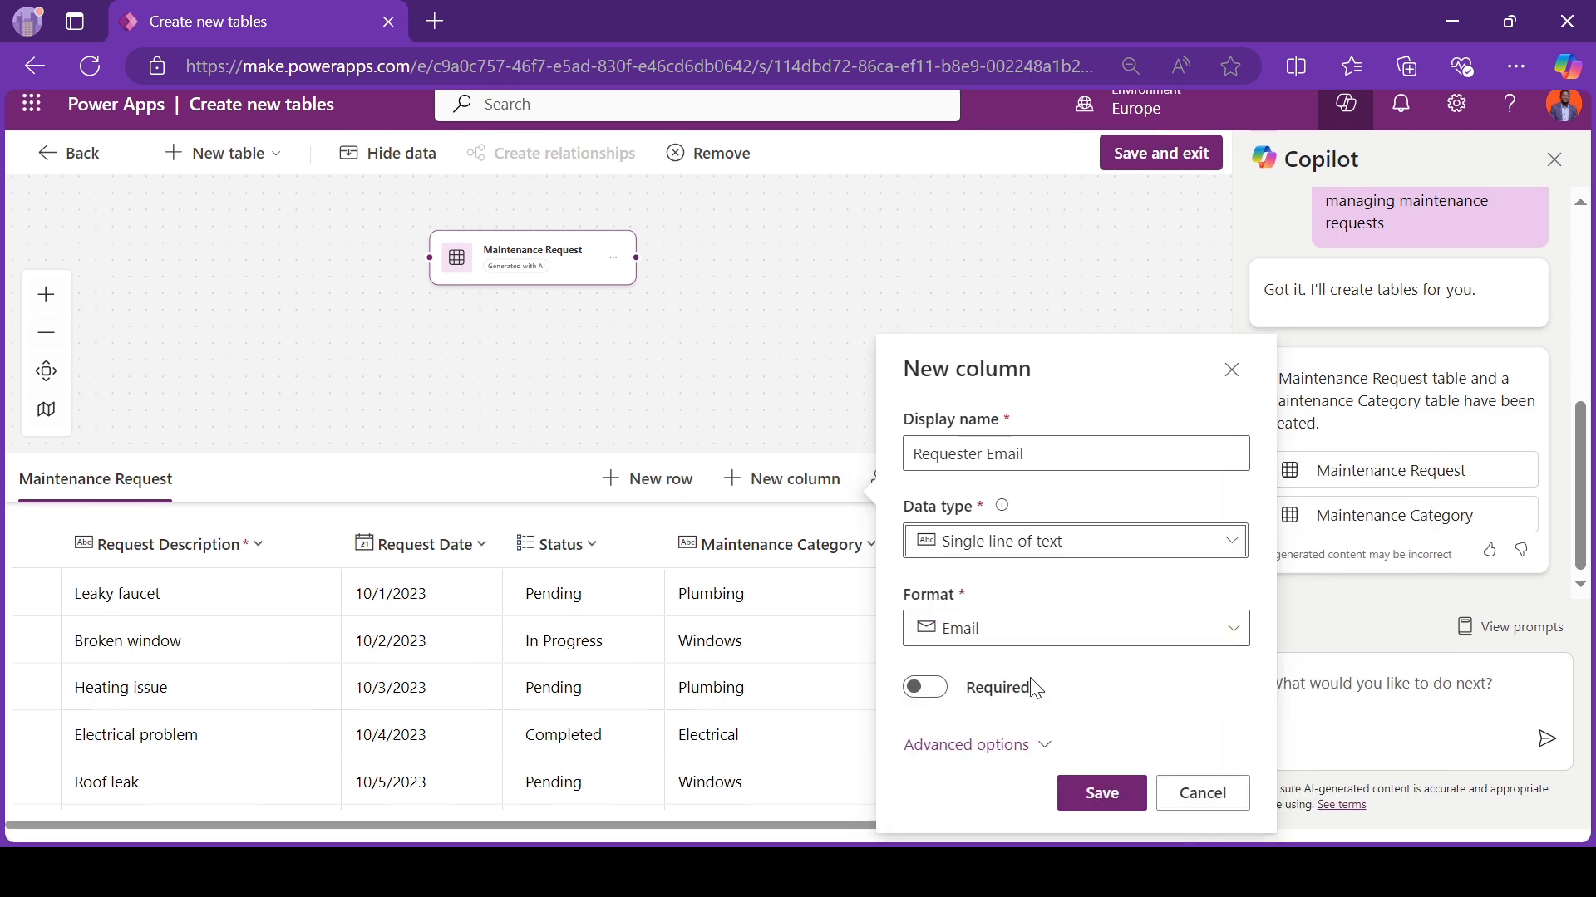
left_click(928, 694)
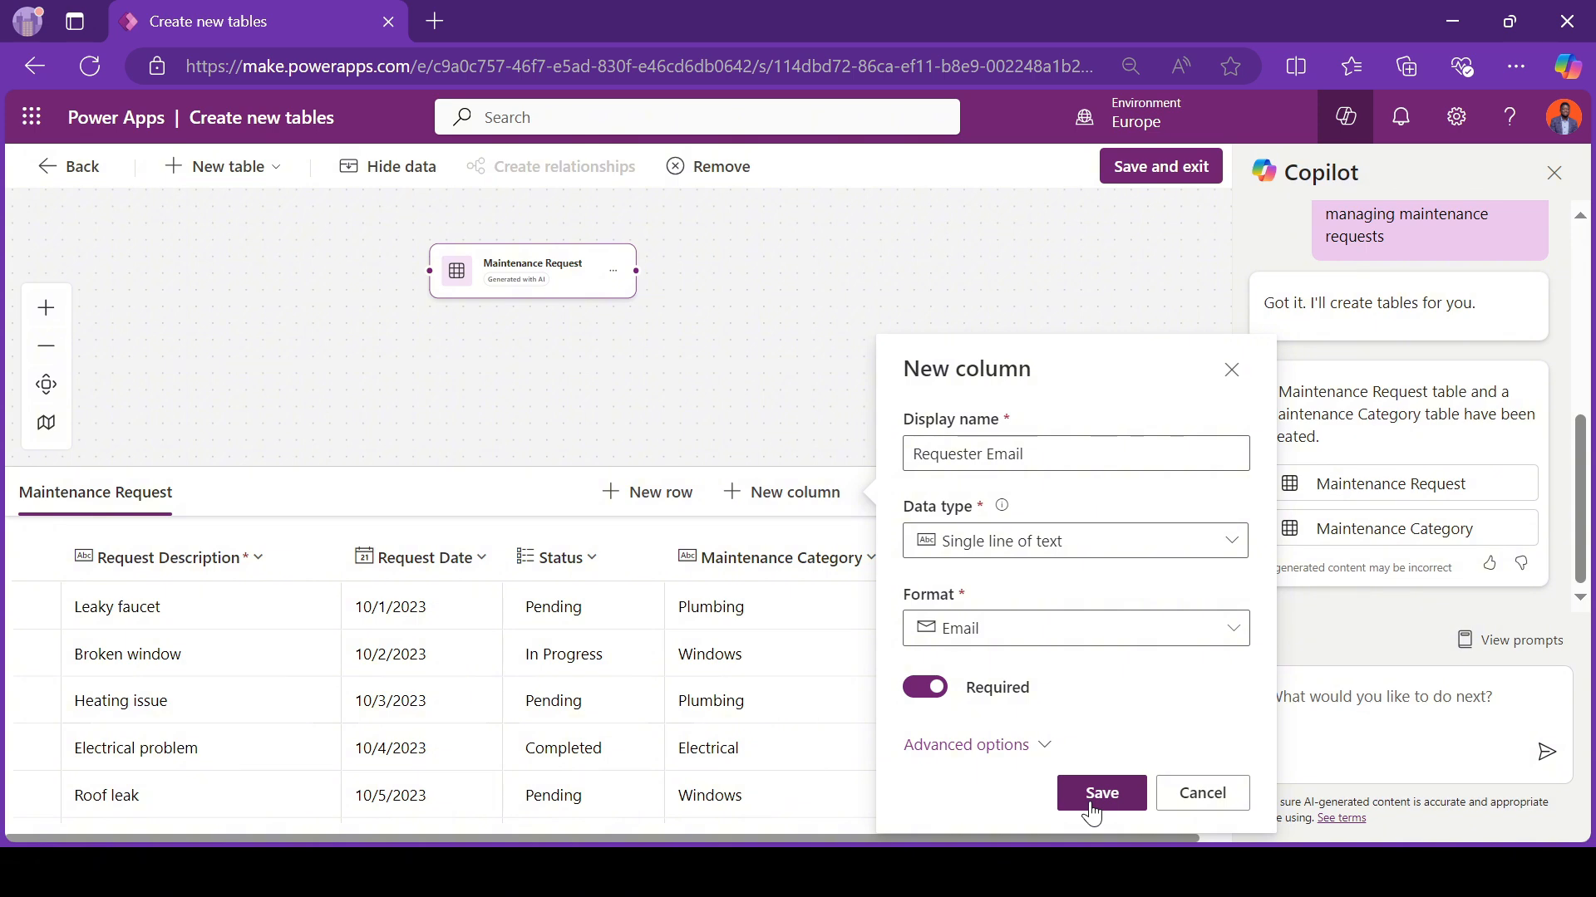
left_click(1099, 795)
left_click(1091, 803)
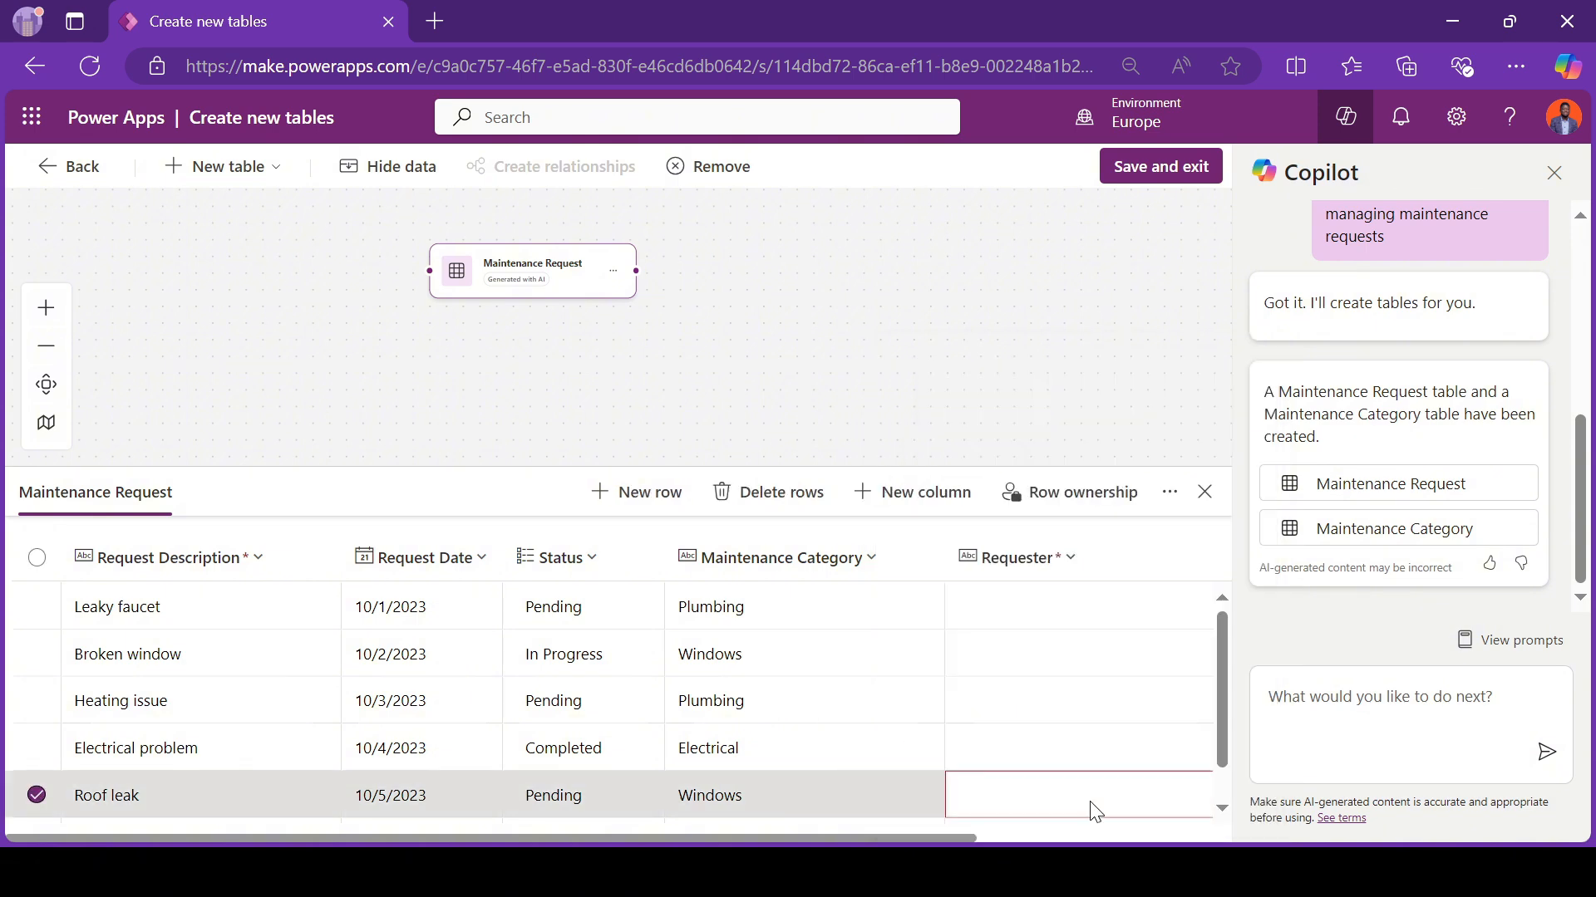
Step: Check the Maintenance Request table's columns, including the requester fields, and save the table and exit the table editor
scroll(1025, 751, "right", 3)
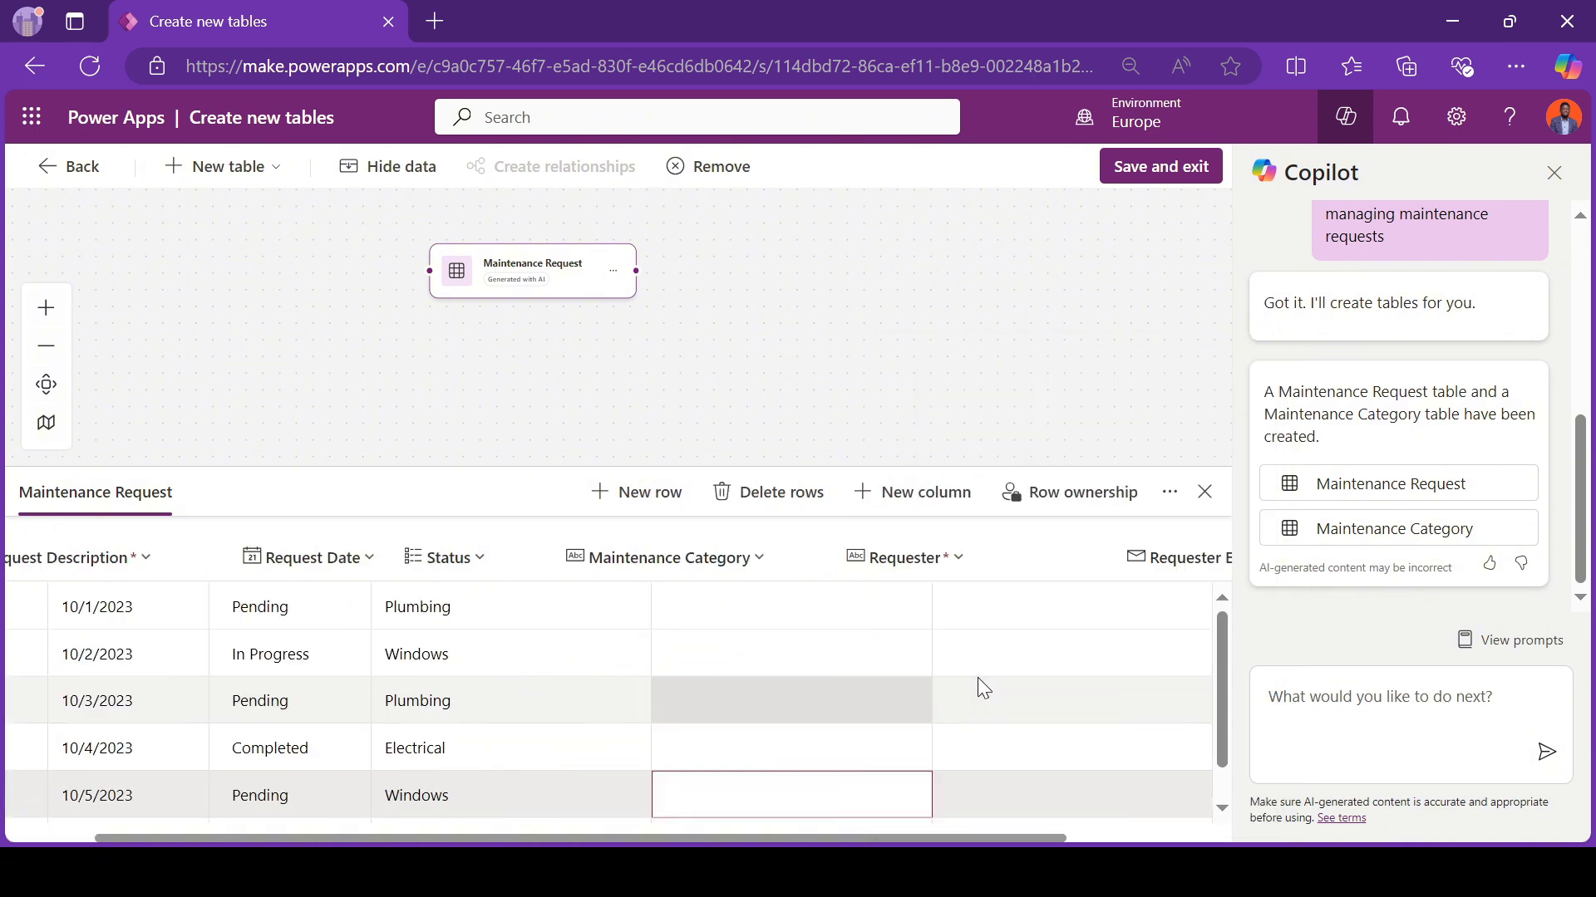
scroll(977, 676, "left", 3)
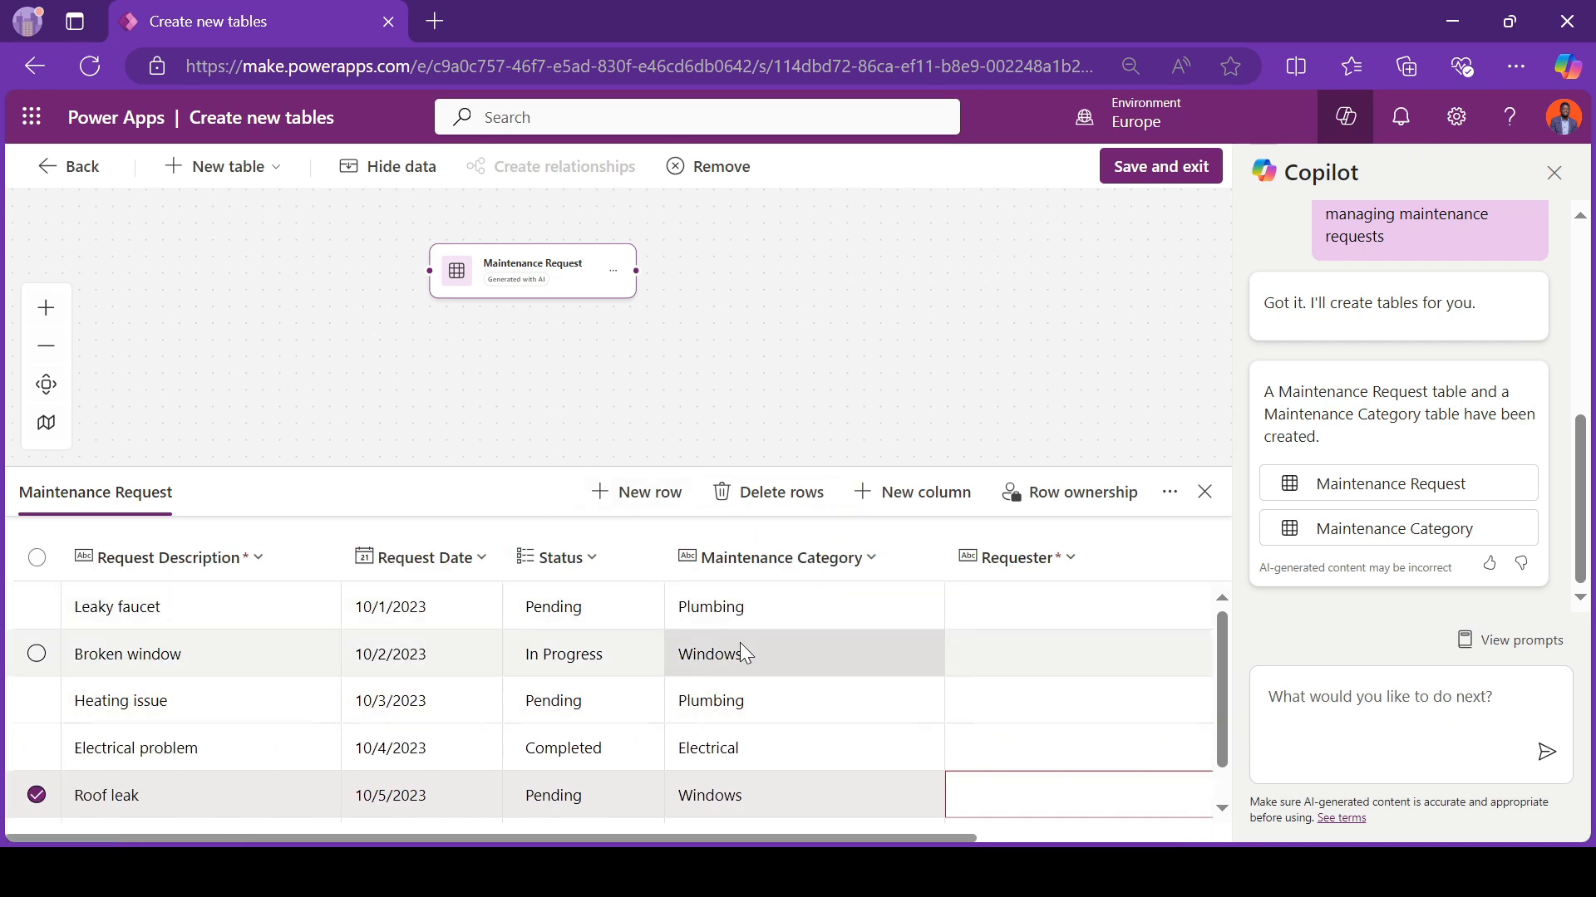
scroll(739, 654, "right", 3)
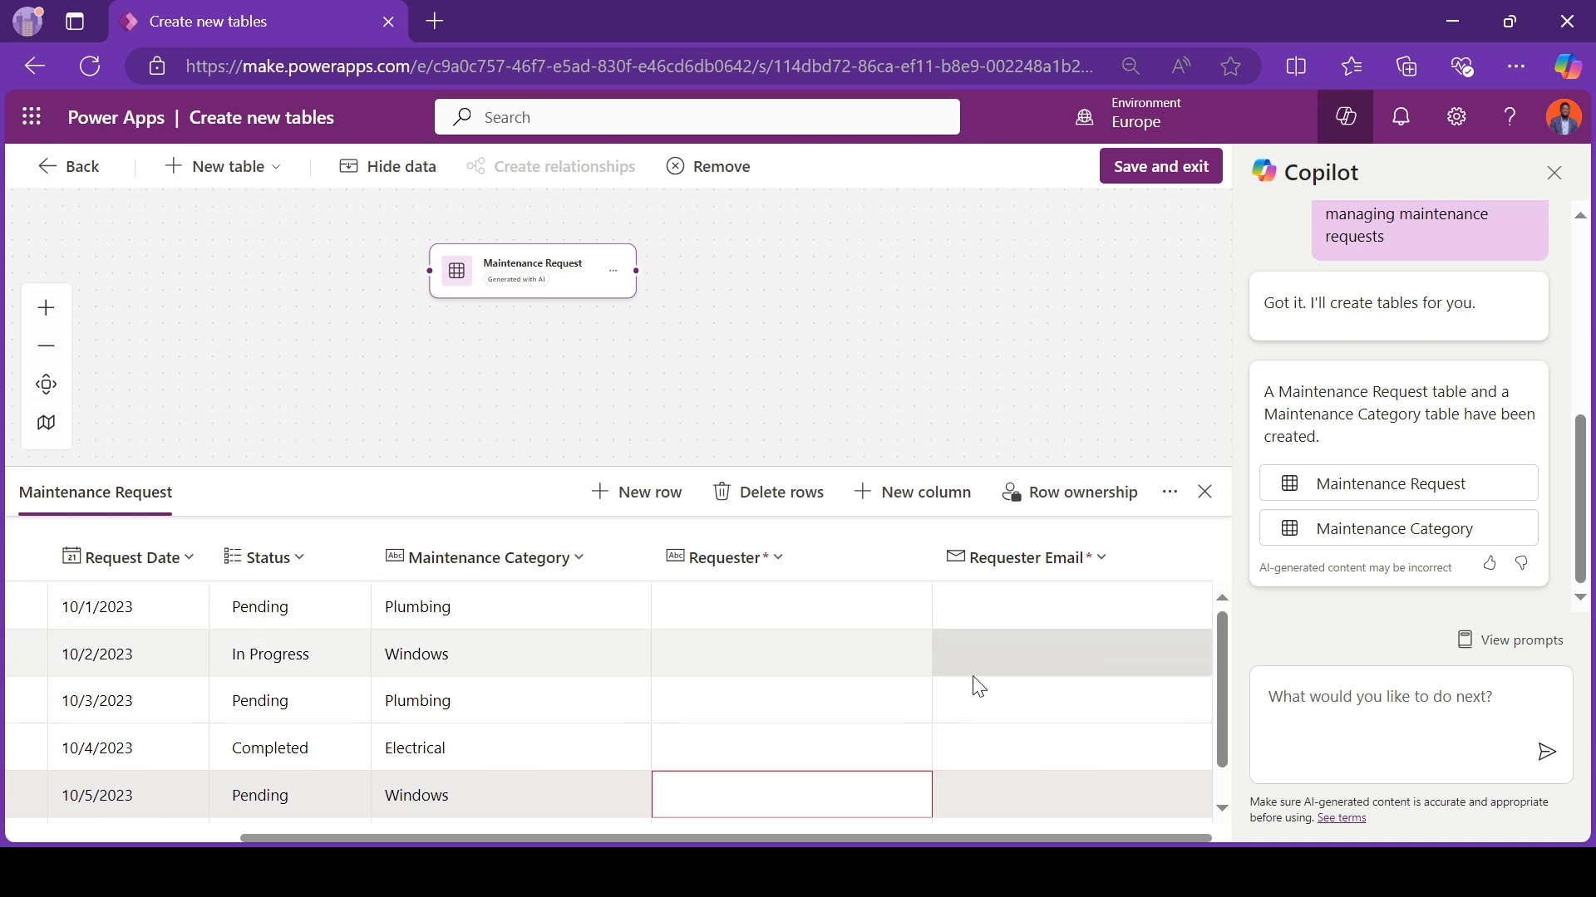
scroll(973, 677, "left", 4)
scroll(979, 686, "right", 3)
left_click(1188, 166)
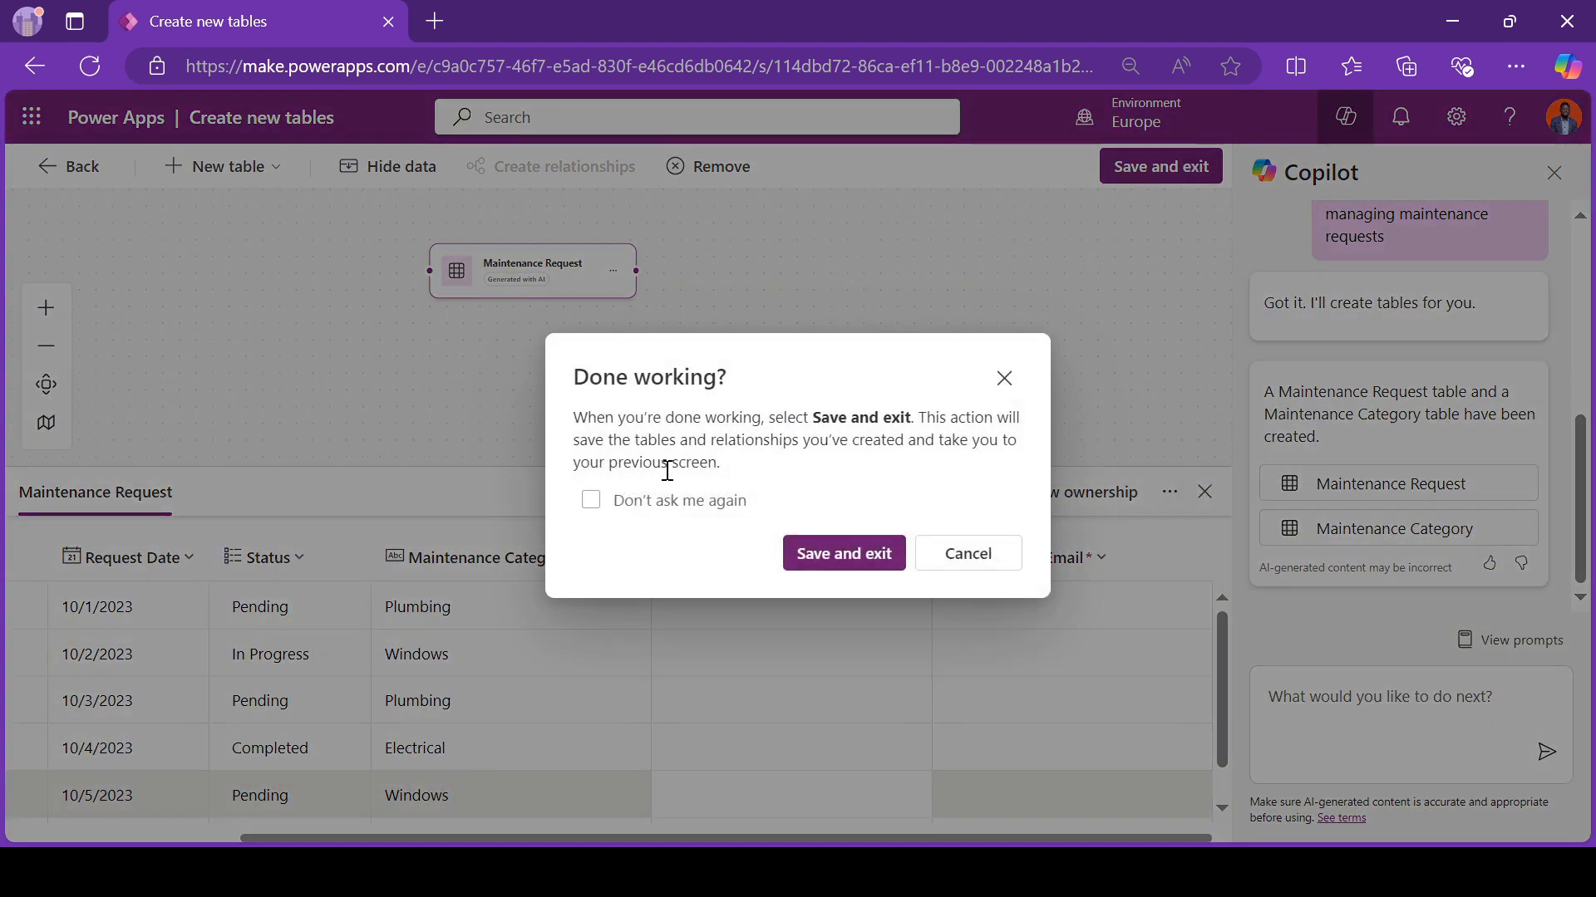
left_click(871, 554)
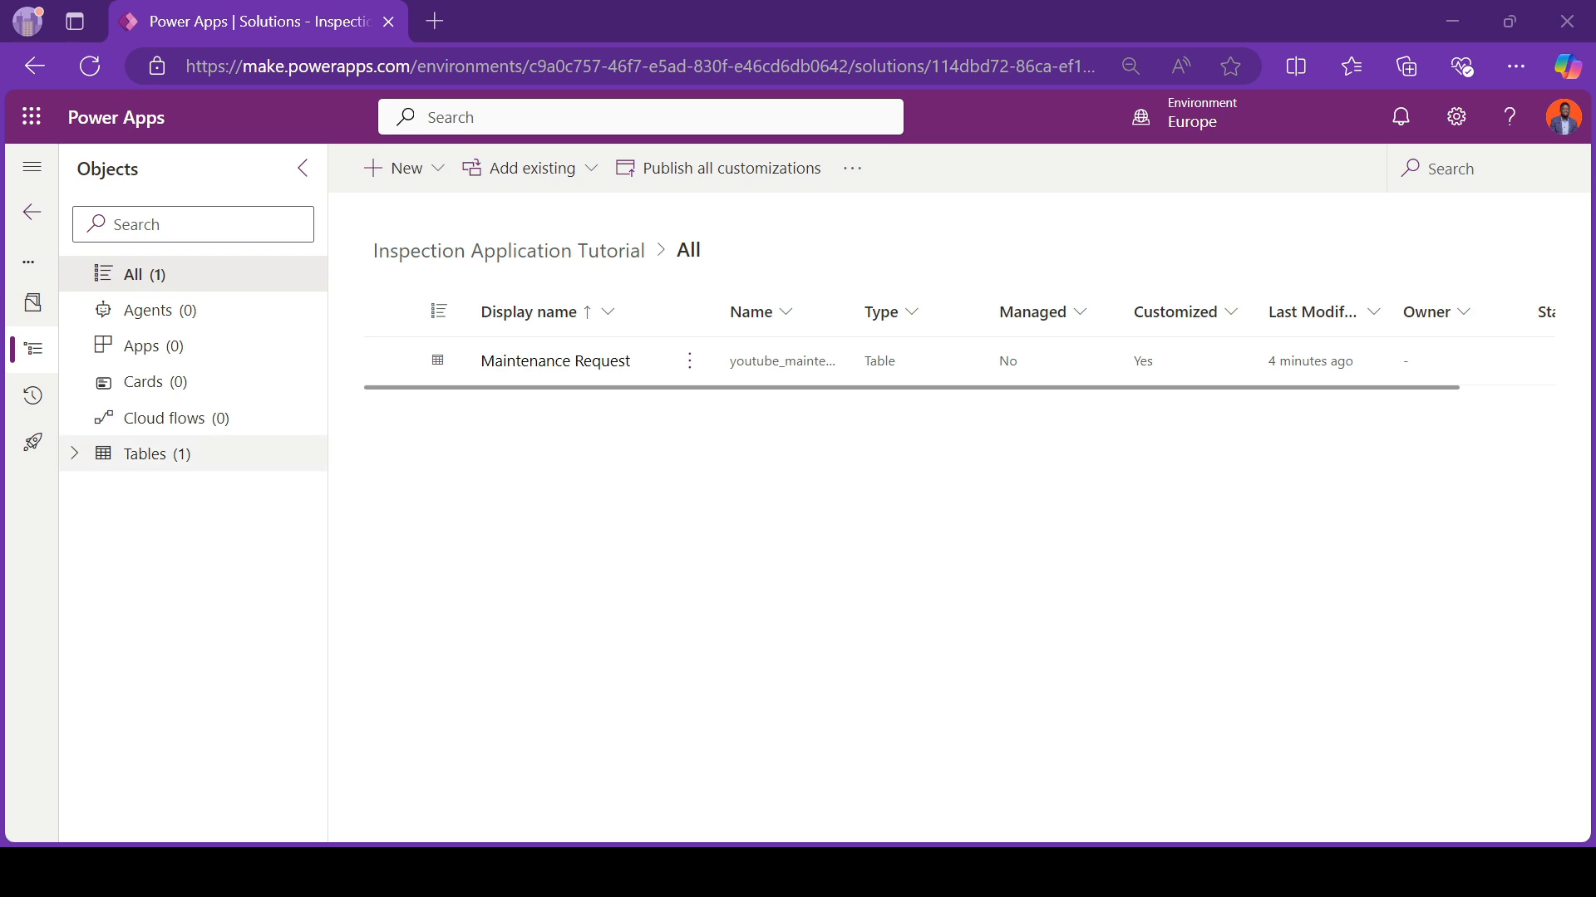
Step: Open the Main-type Information form of the Maintenance Request table for editing
left_click(76, 464)
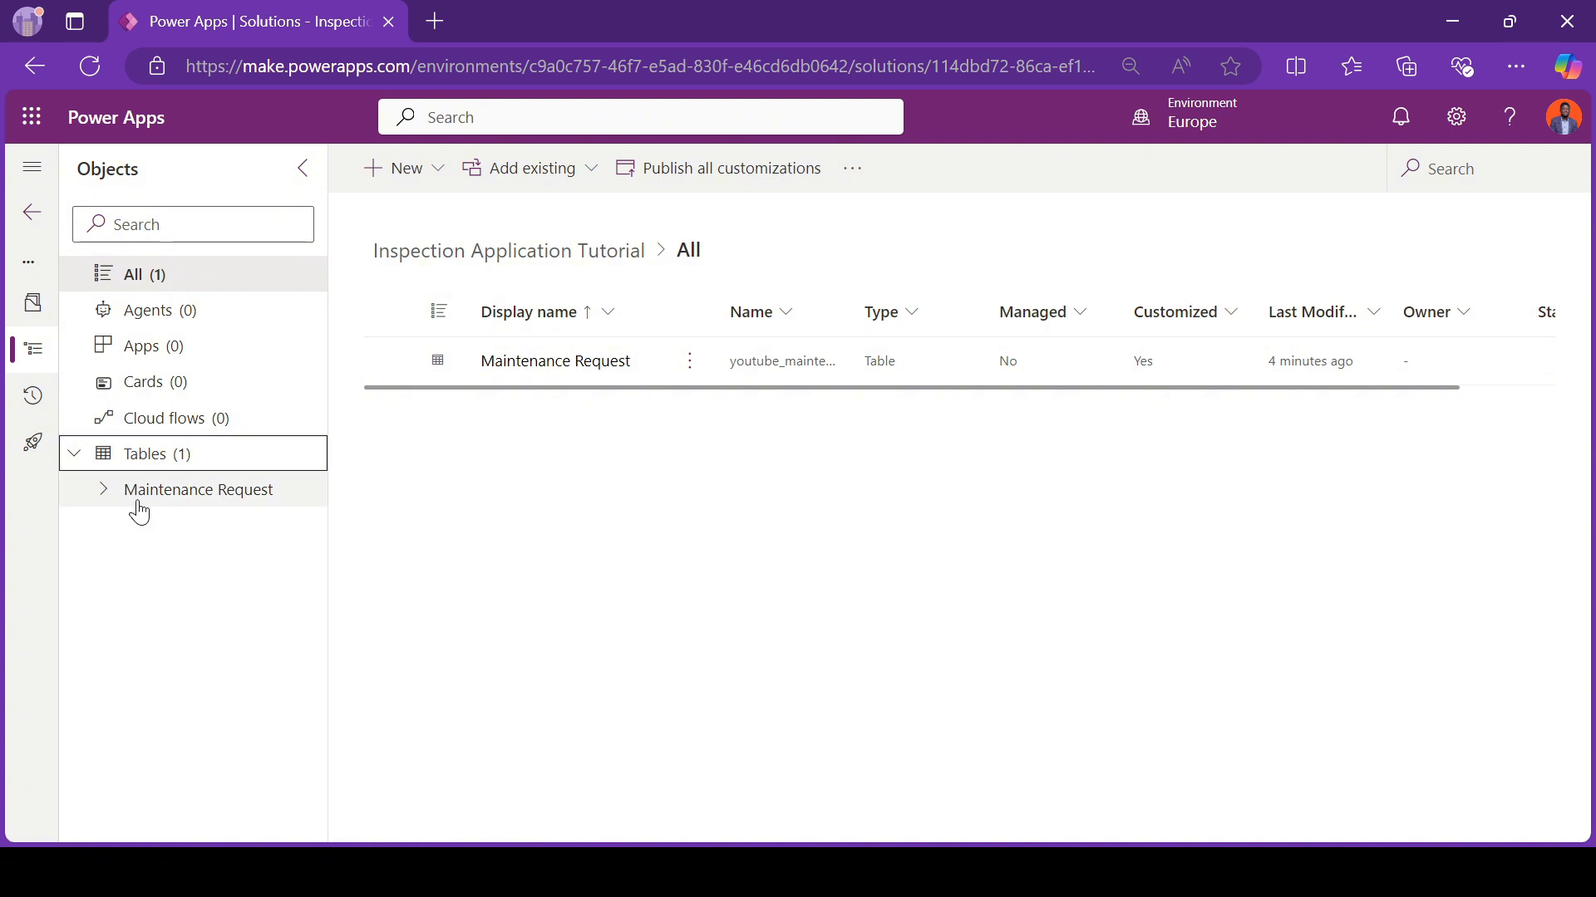
left_click(103, 498)
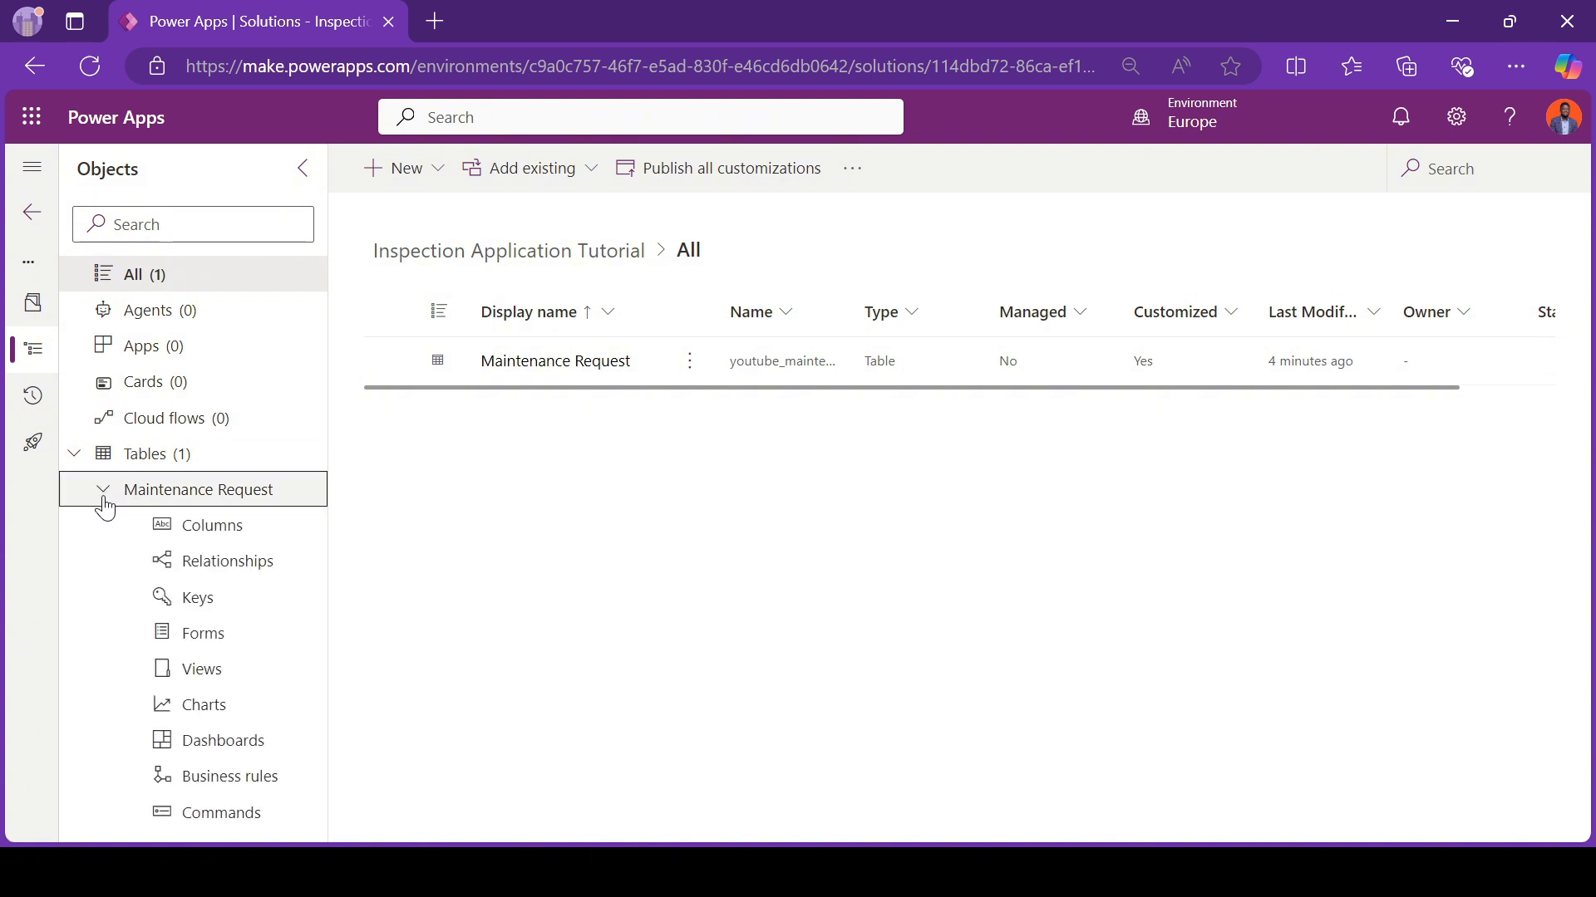
left_click(218, 643)
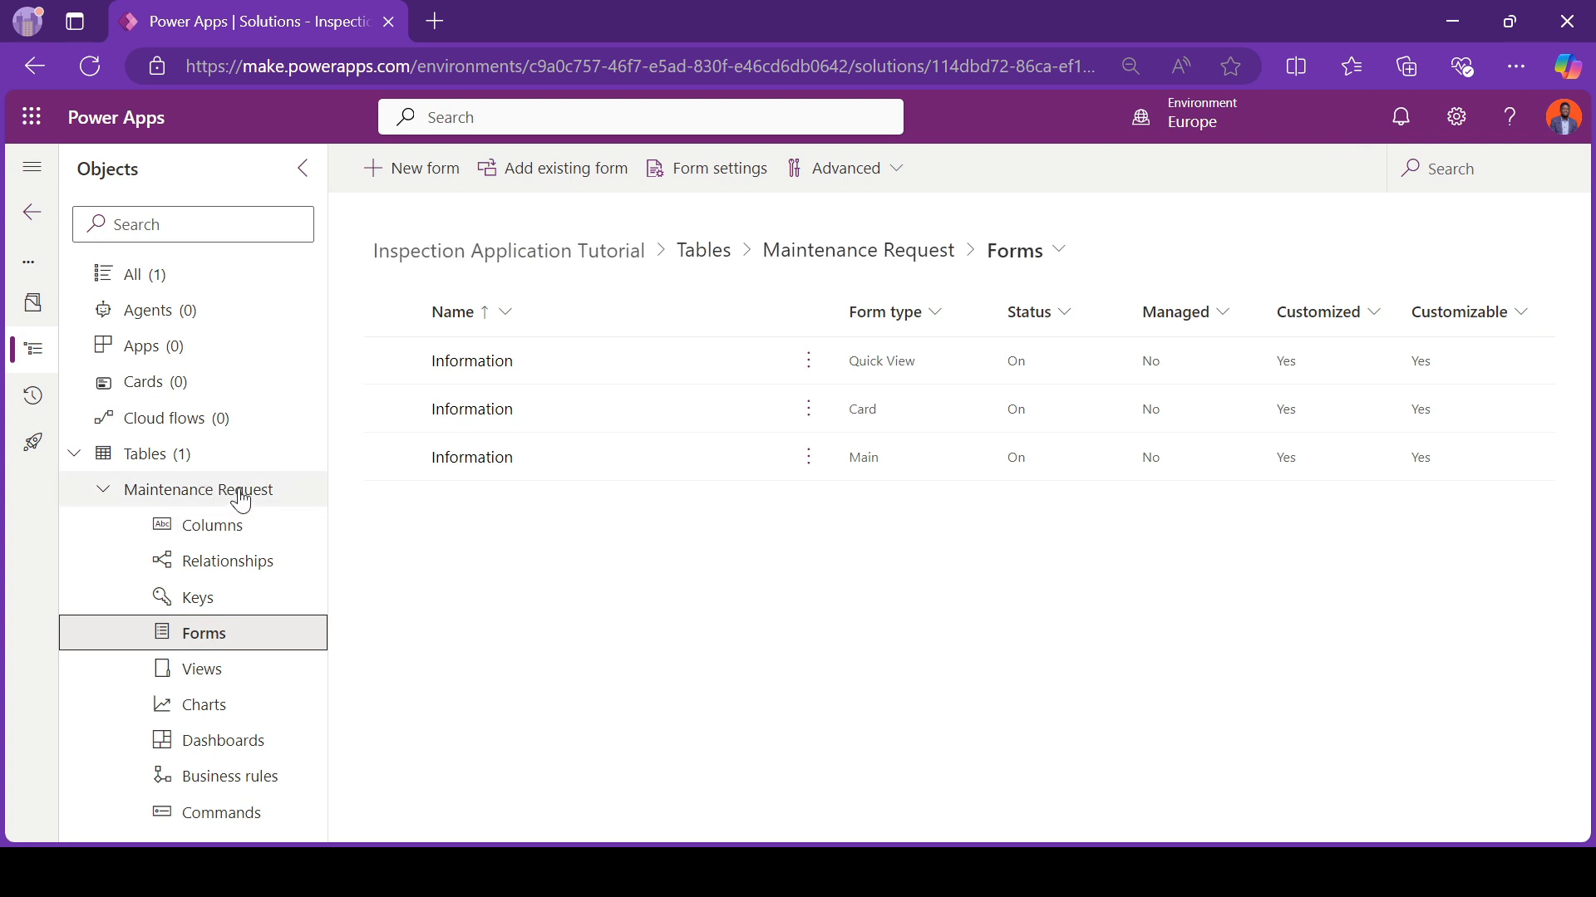
left_click(470, 457)
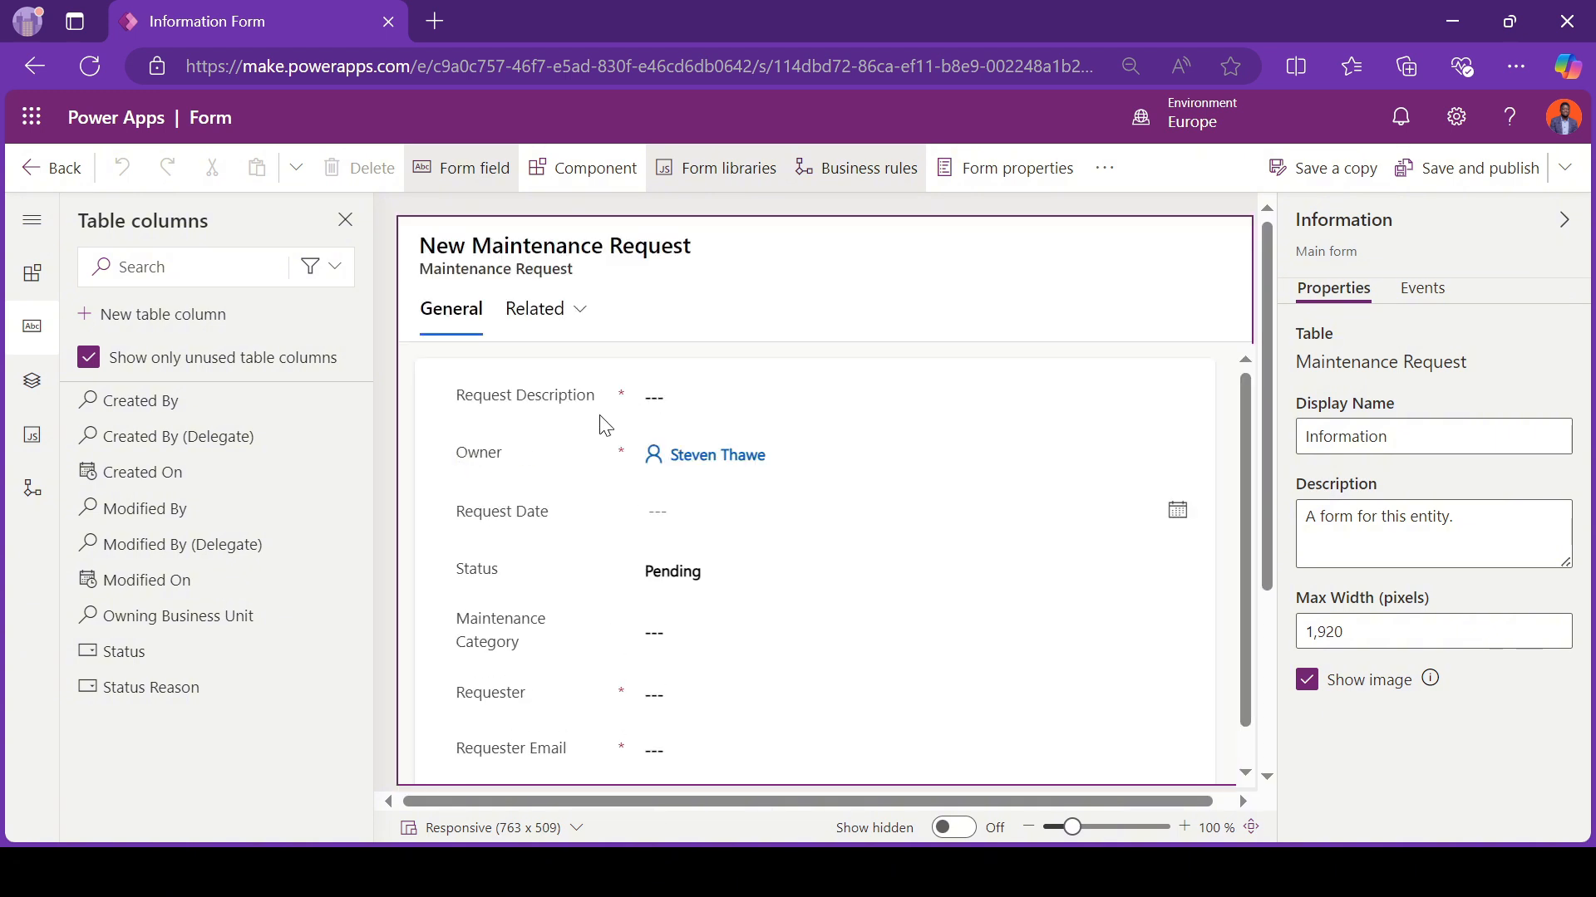
Step: Move the Owner field from the General section of the form into the form header
scroll(557, 532, "down", 3)
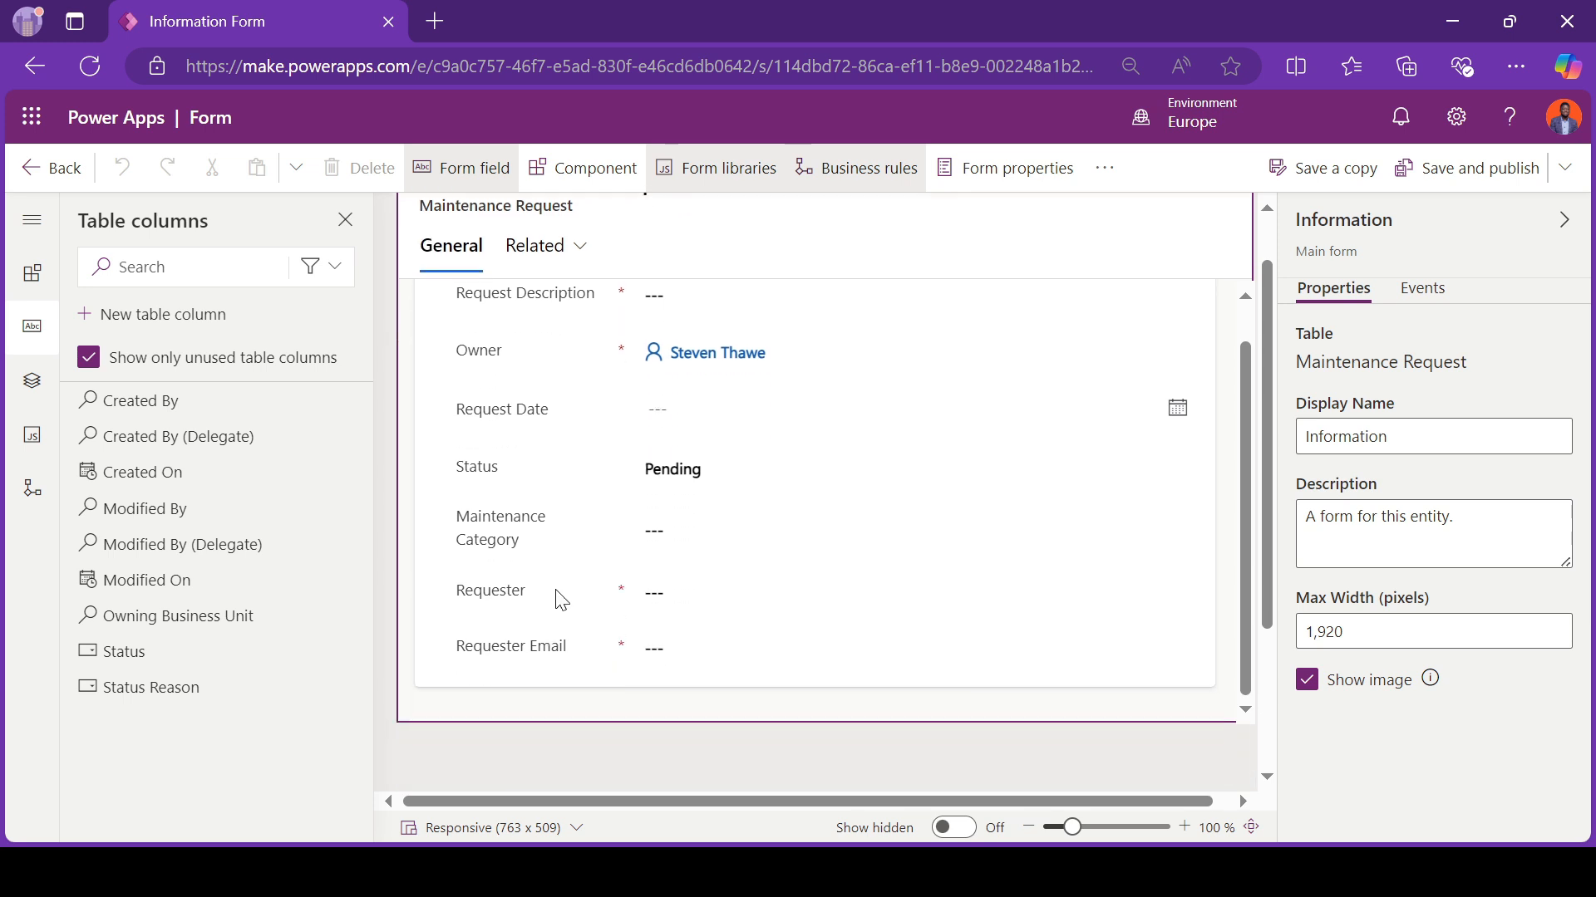
scroll(562, 600, "up", 1)
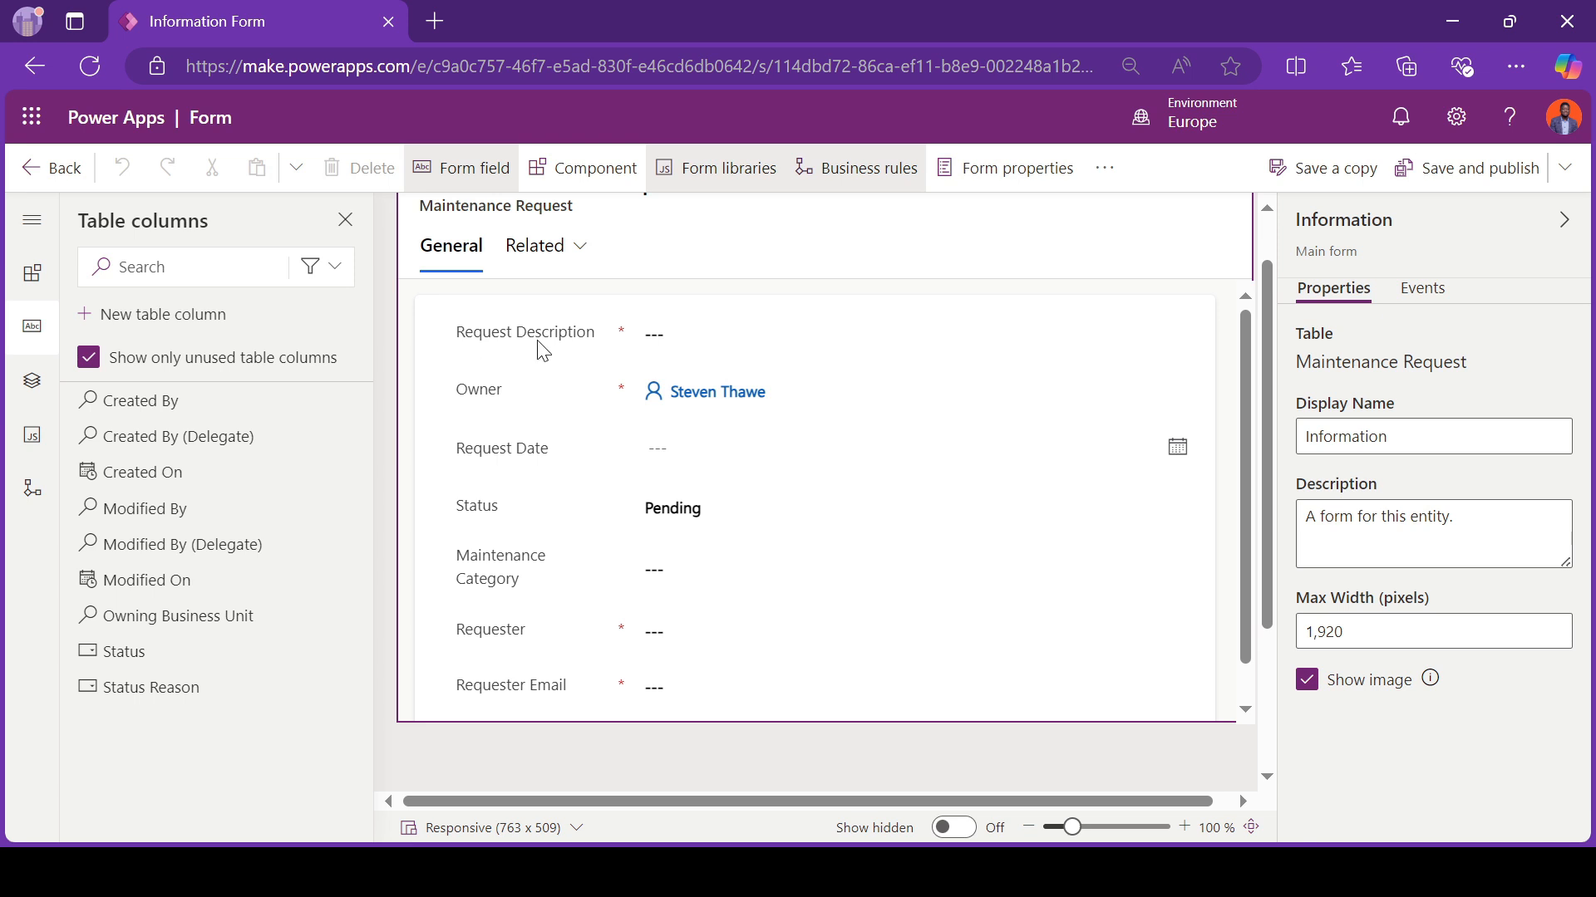
left_click(518, 396)
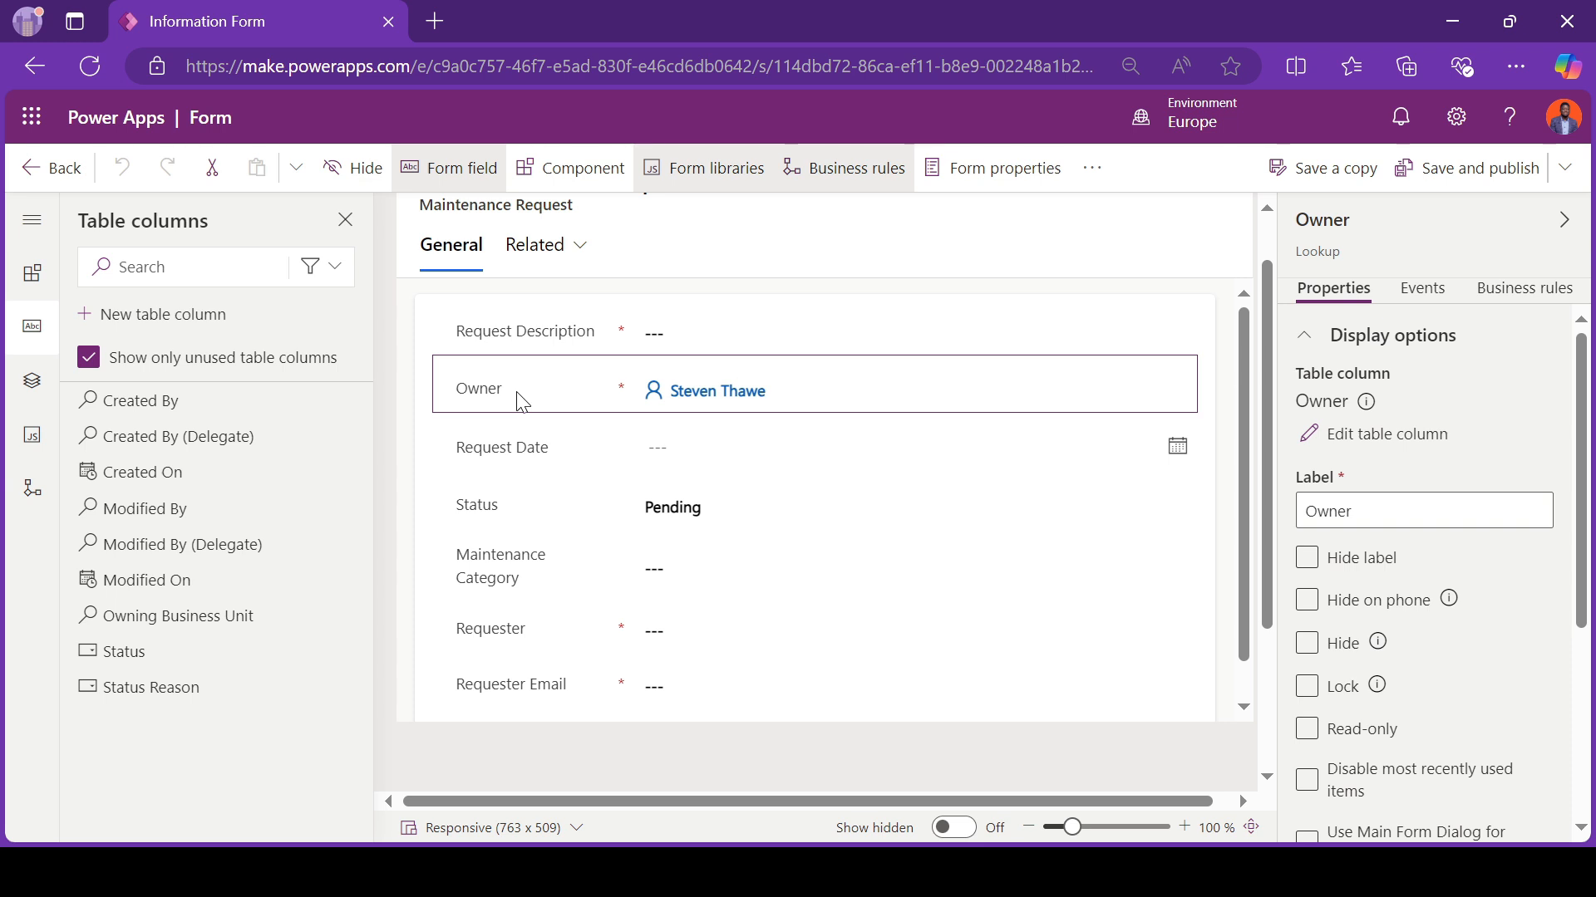
left_click_drag(522, 403, 918, 255)
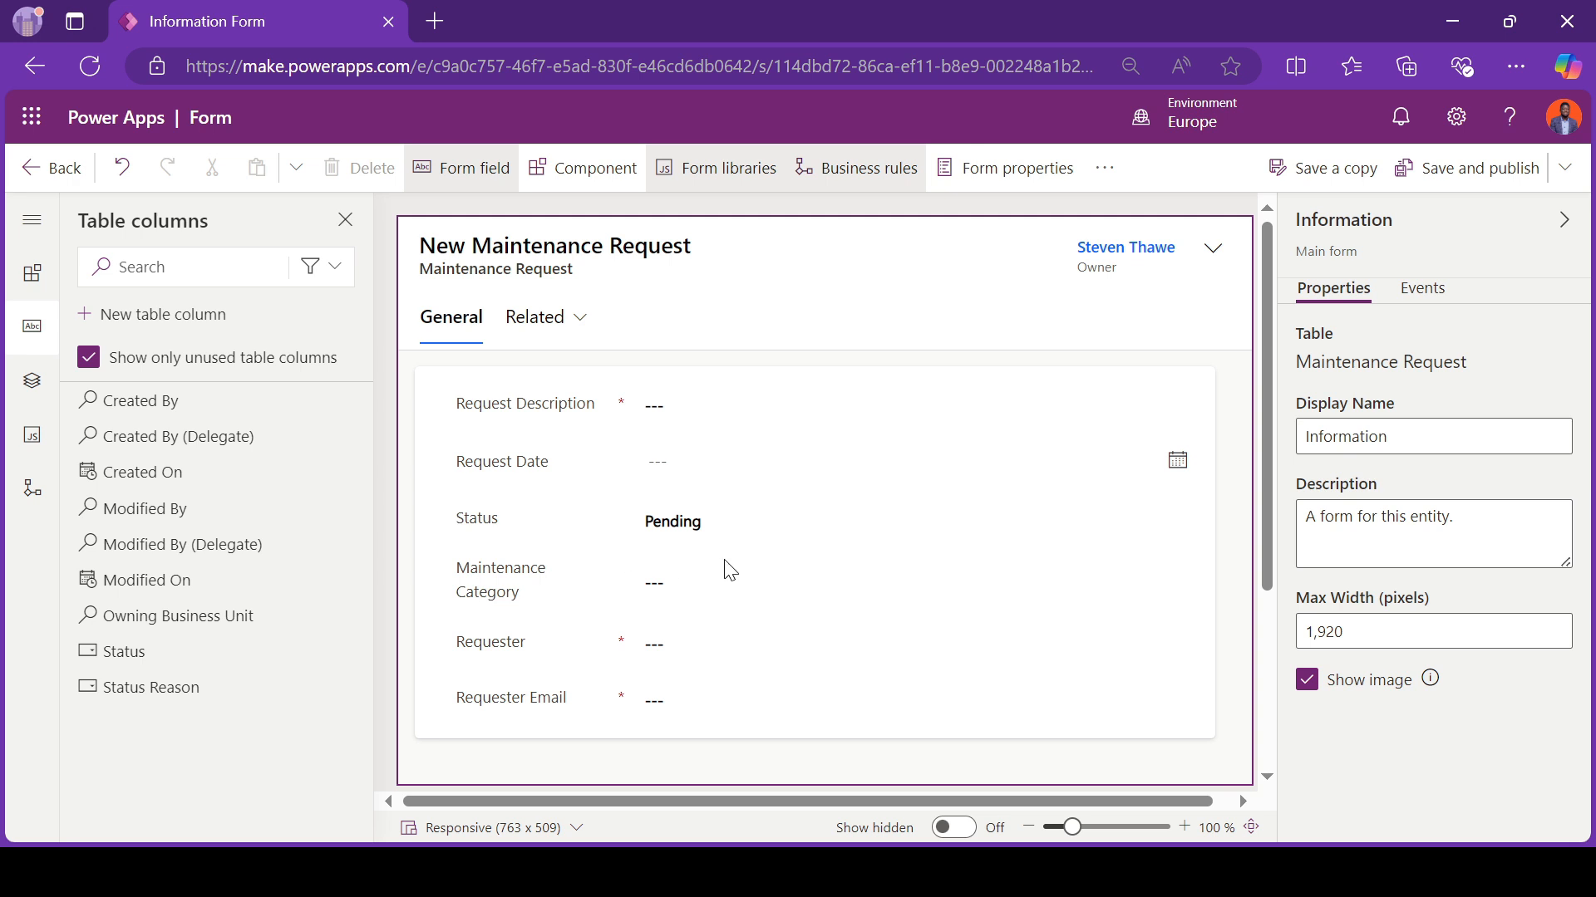
left_click(493, 656)
left_click(499, 701)
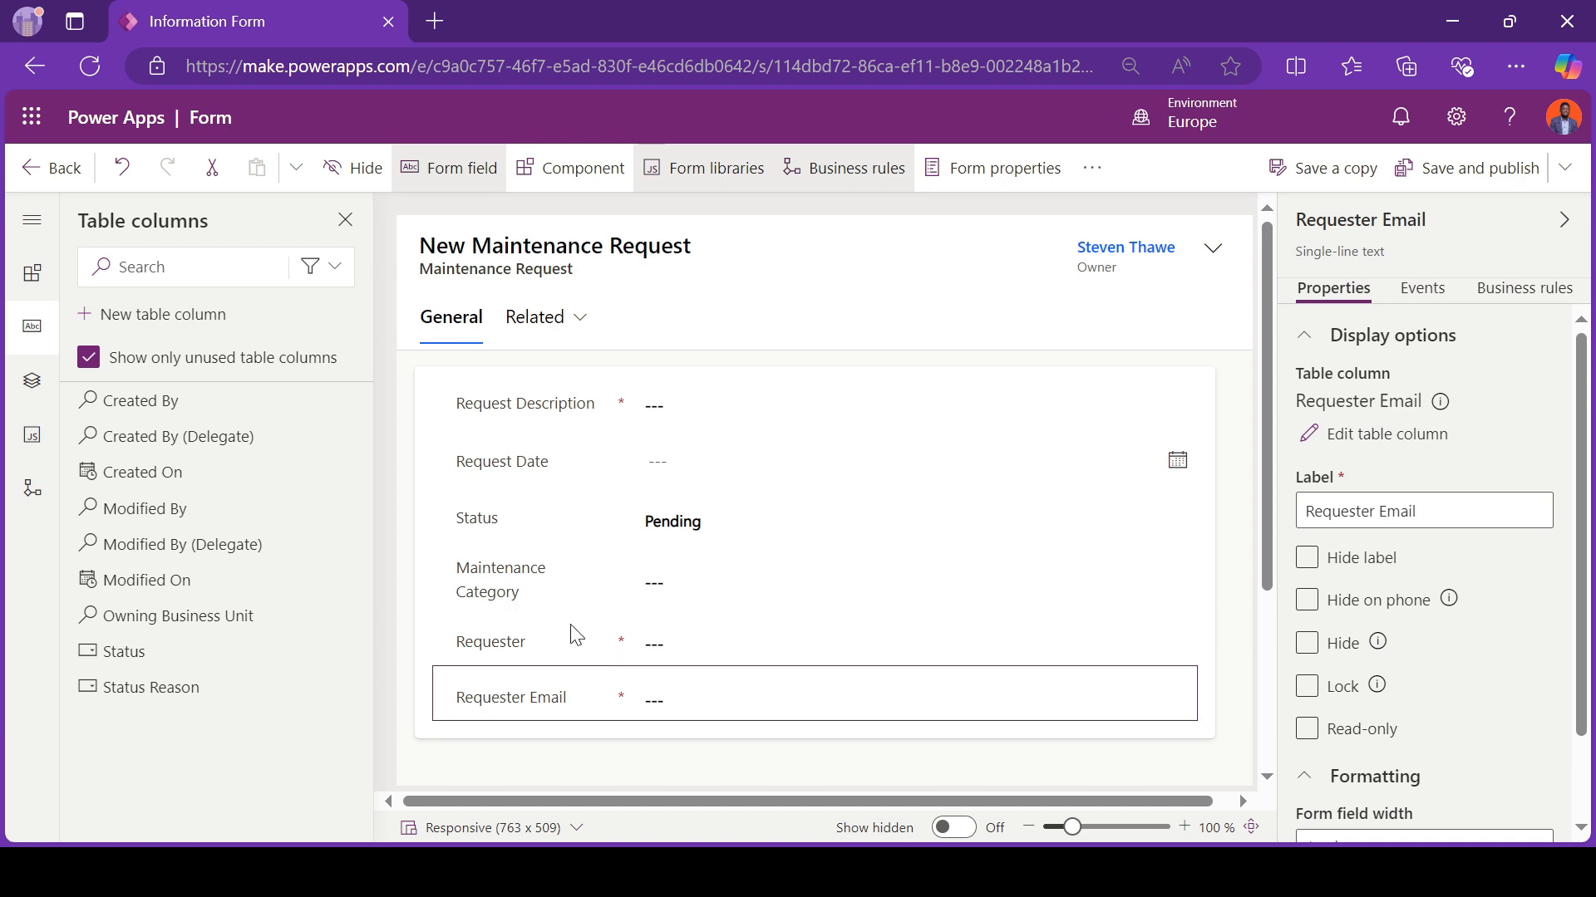
left_click(491, 658)
left_click(486, 698)
left_click(148, 324)
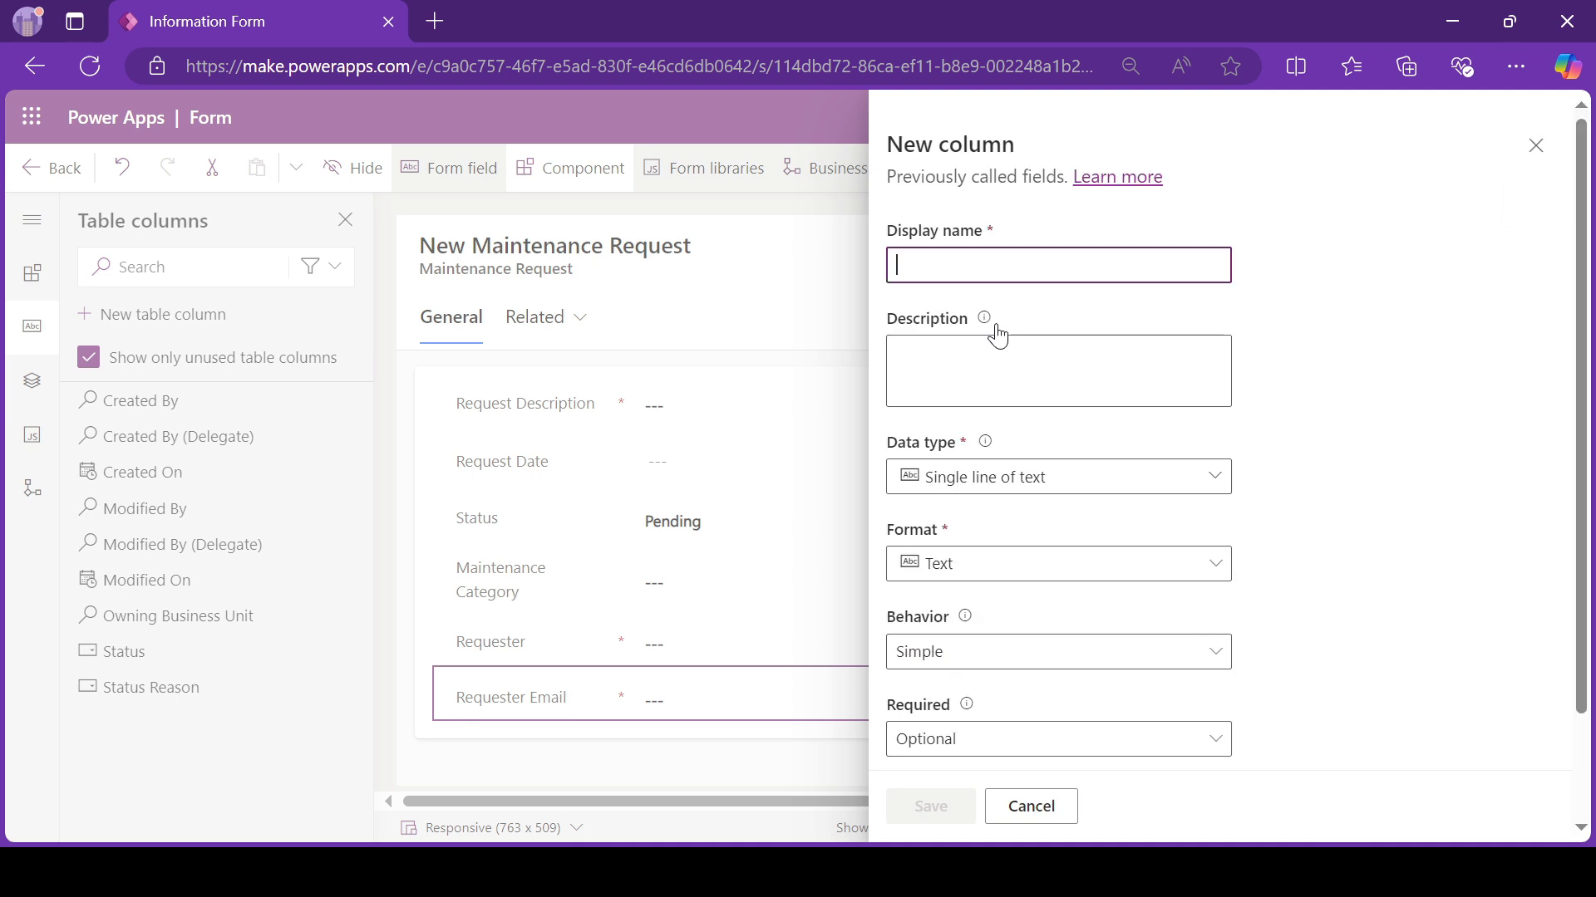
left_click(1020, 809)
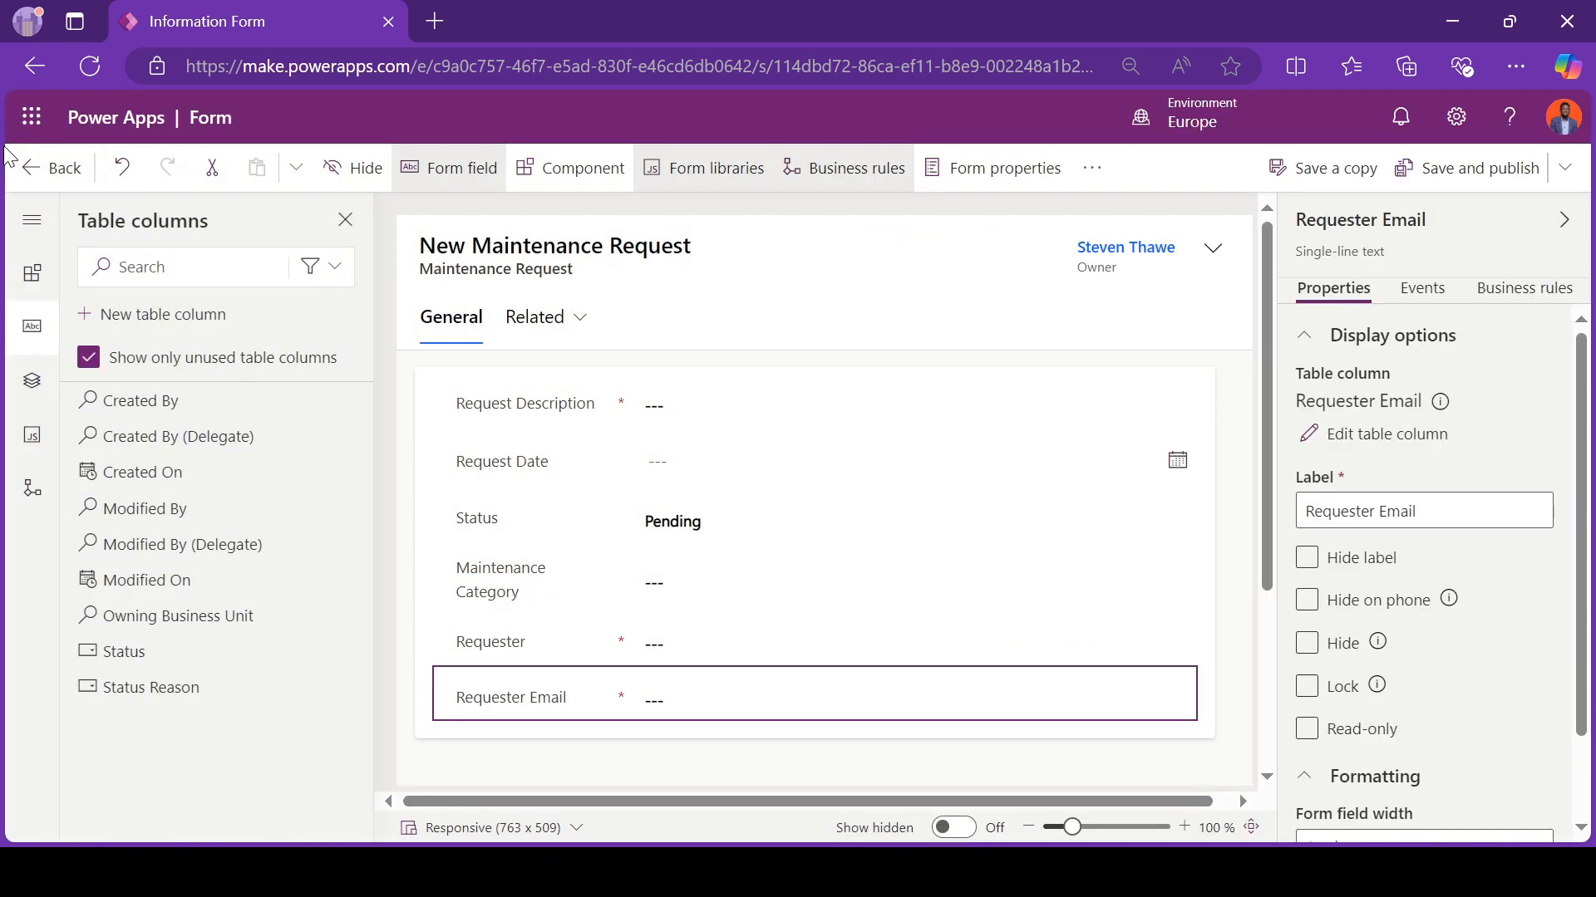
Step: Save and publish the Information form, and return to the solution's list of forms
left_click(40, 167)
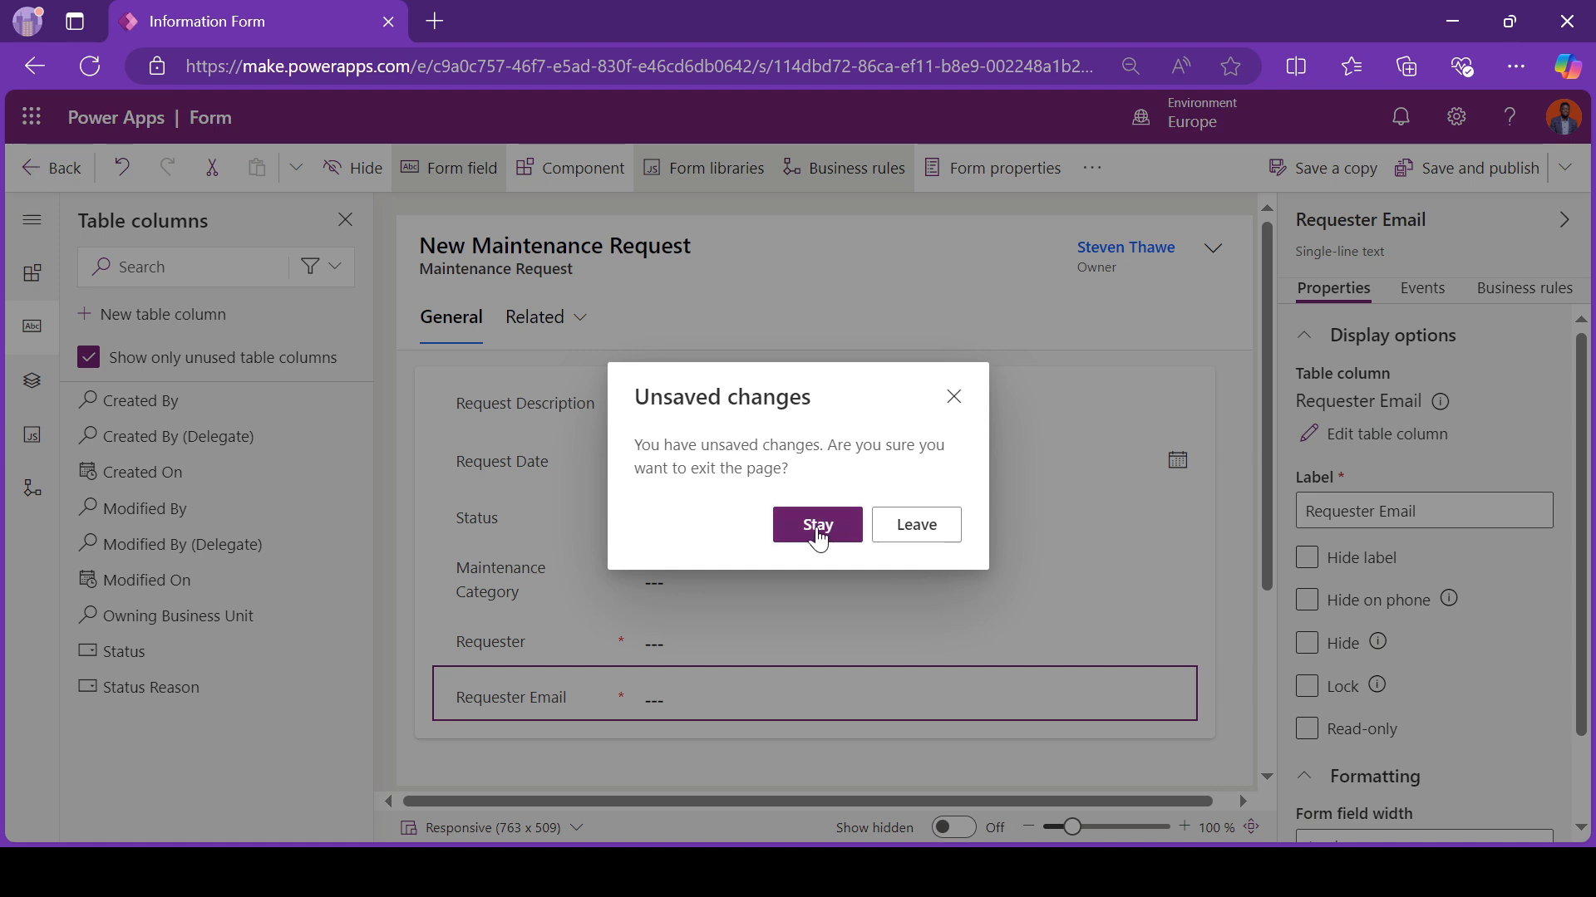
left_click(954, 397)
left_click(1466, 168)
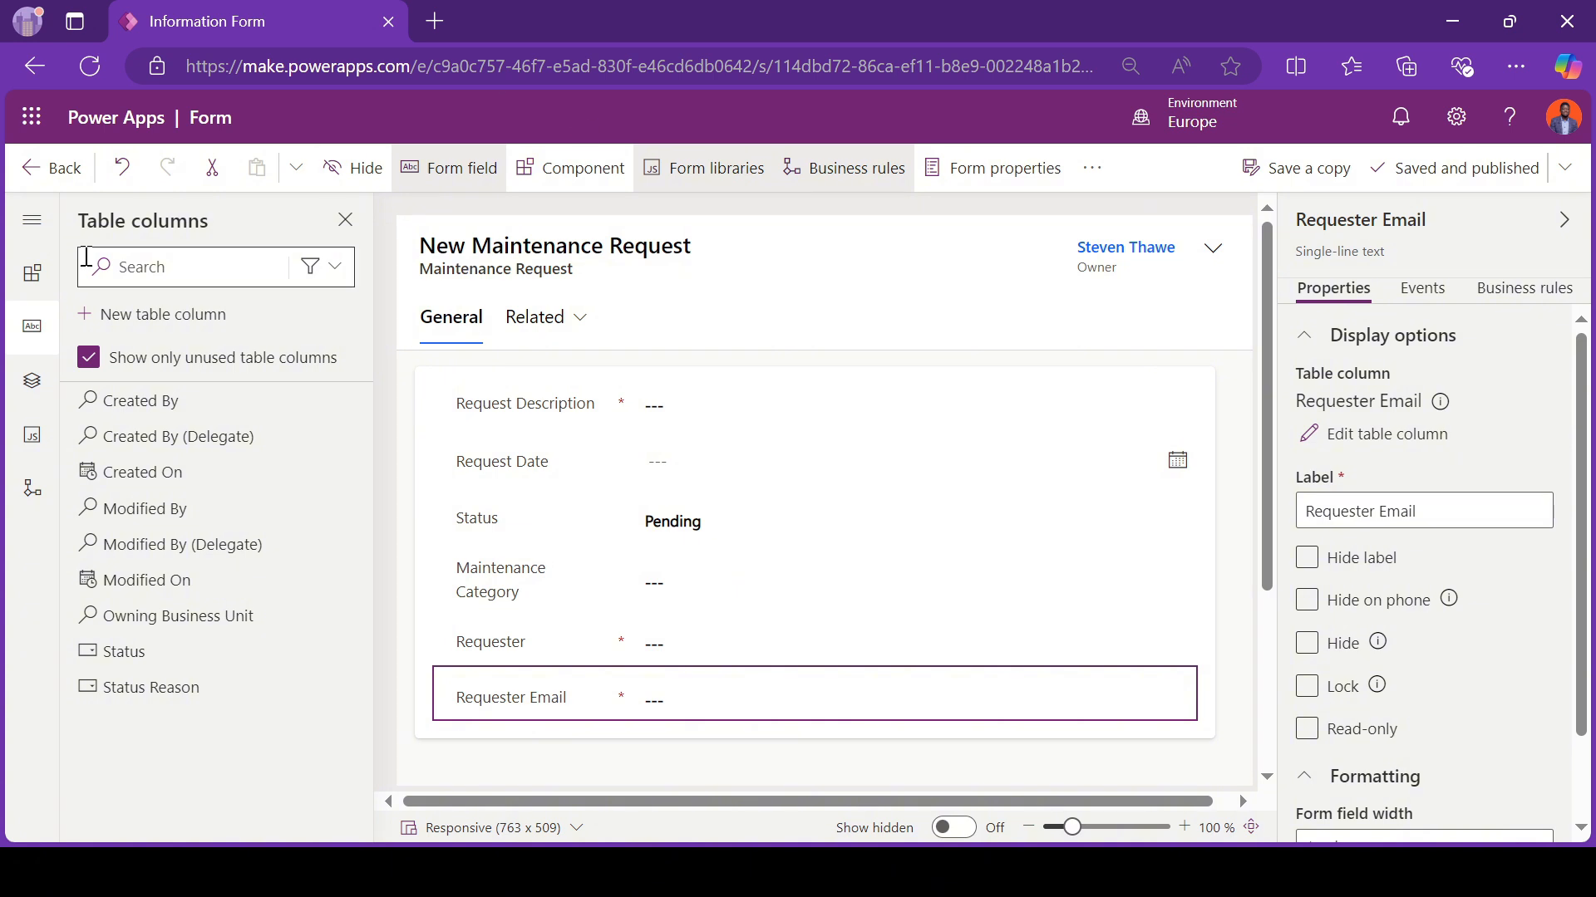
left_click(70, 158)
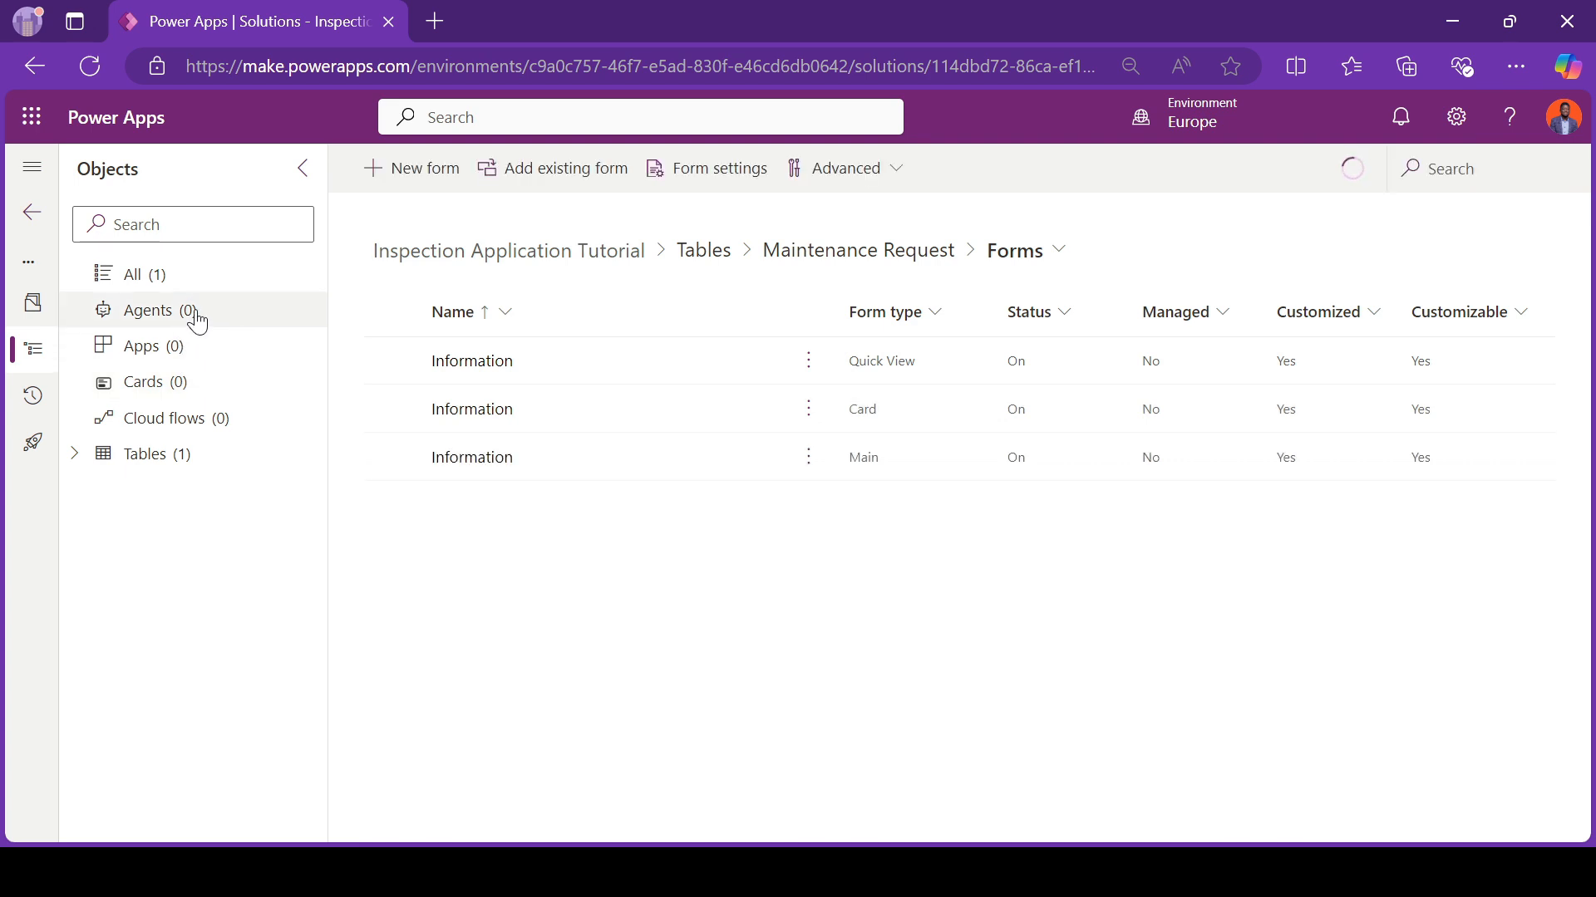
Step: Create a model-driven app named "Maintenance Requests App" in the Inspection Application Tutorial solution, correcting the spelling of "Maintenance"
left_click(188, 346)
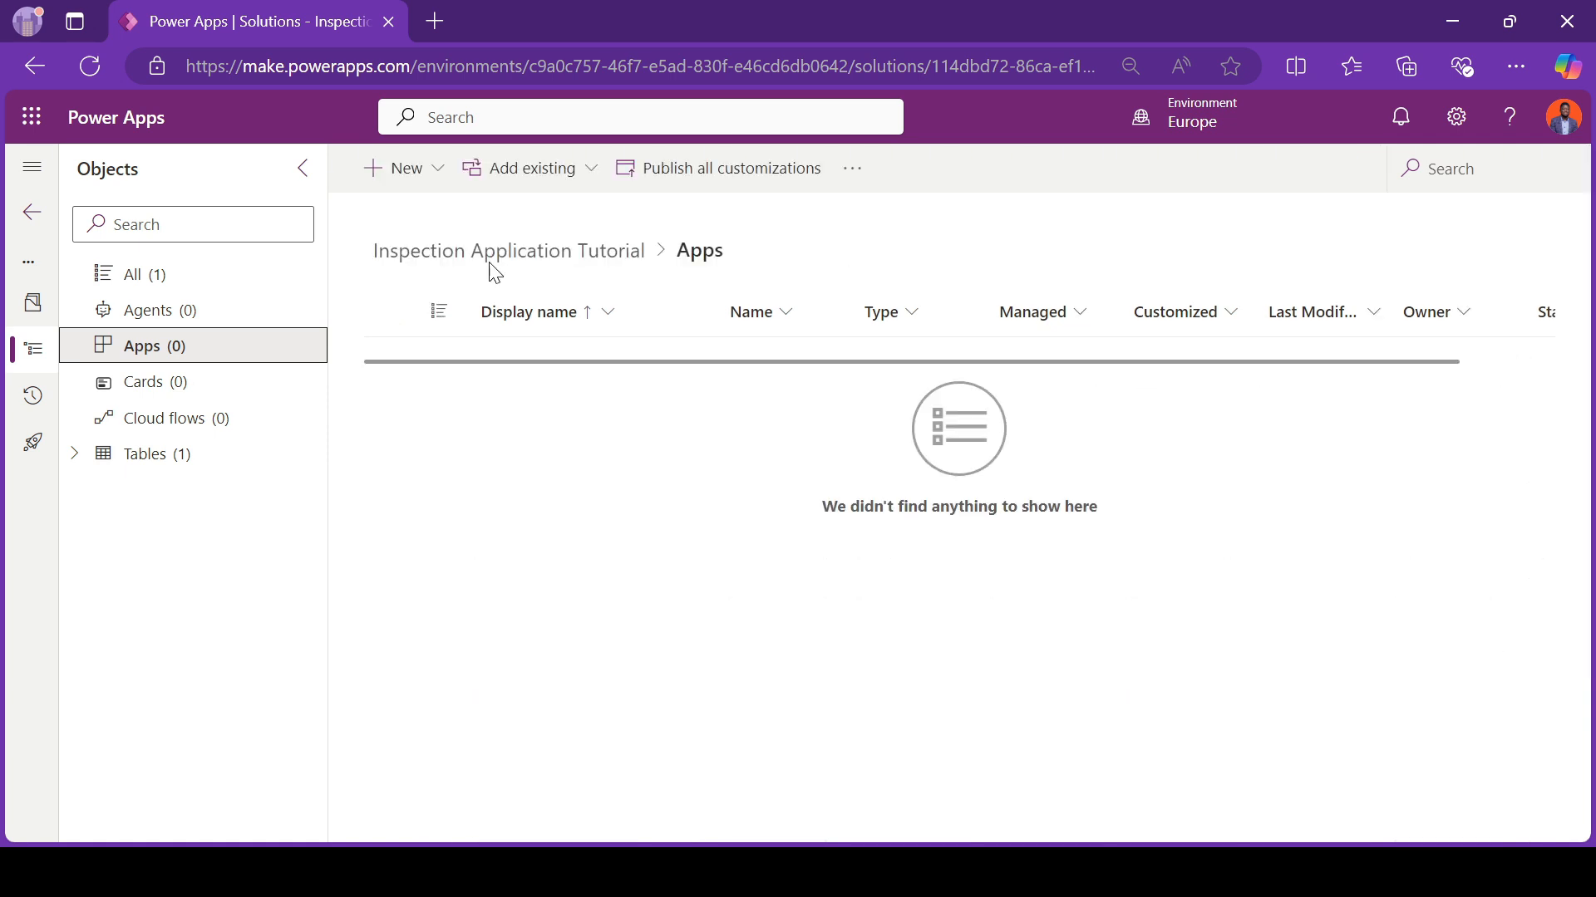
left_click(447, 198)
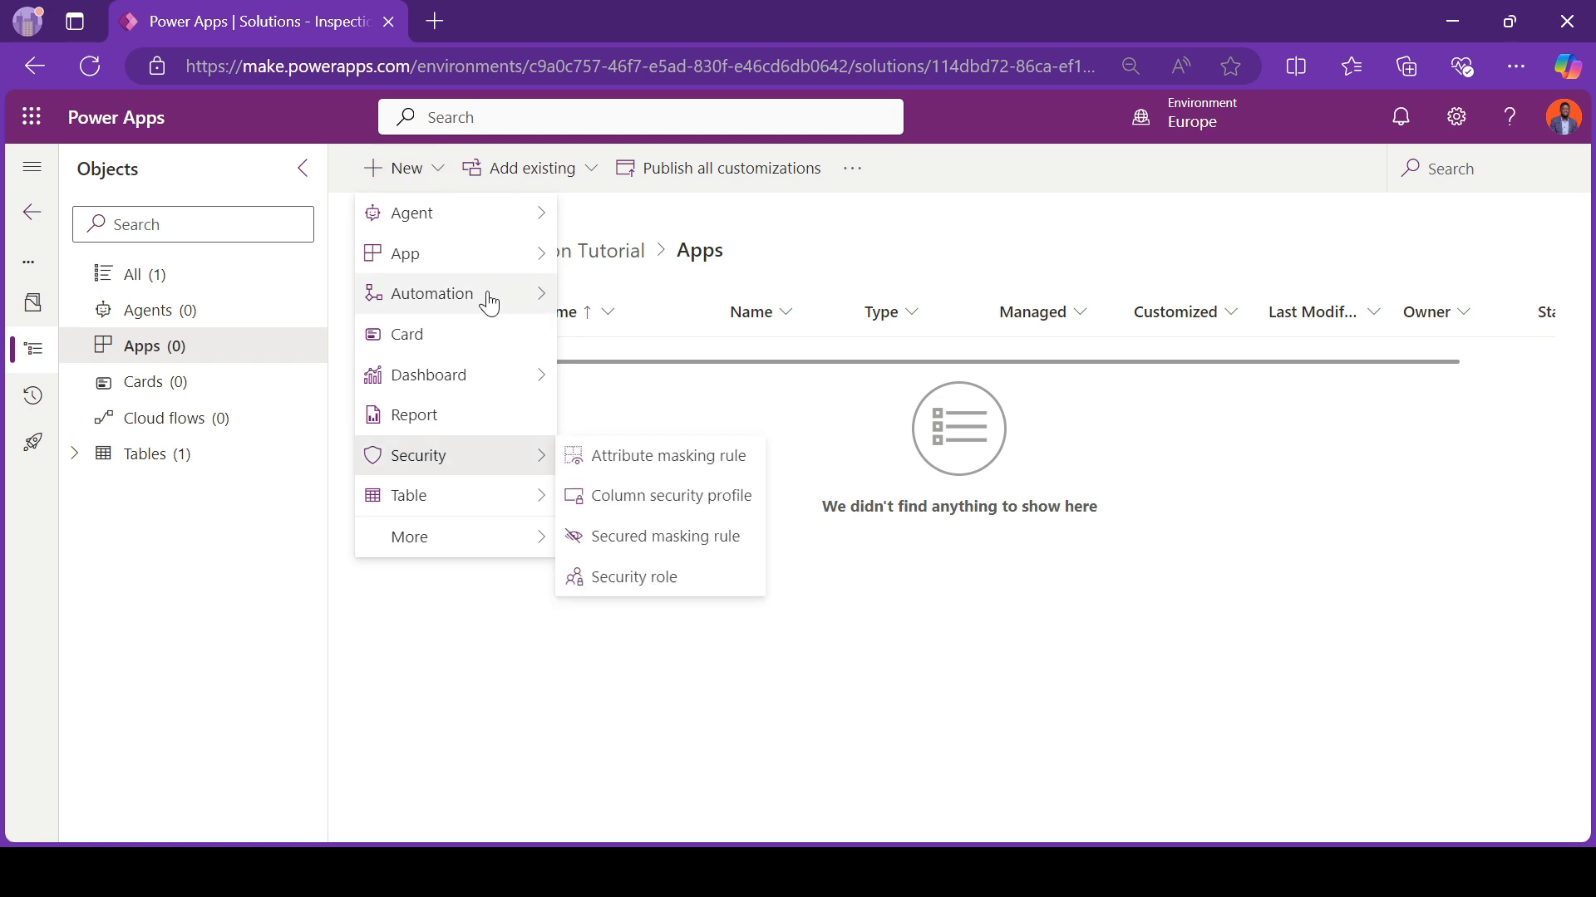
mouse_move(516, 260)
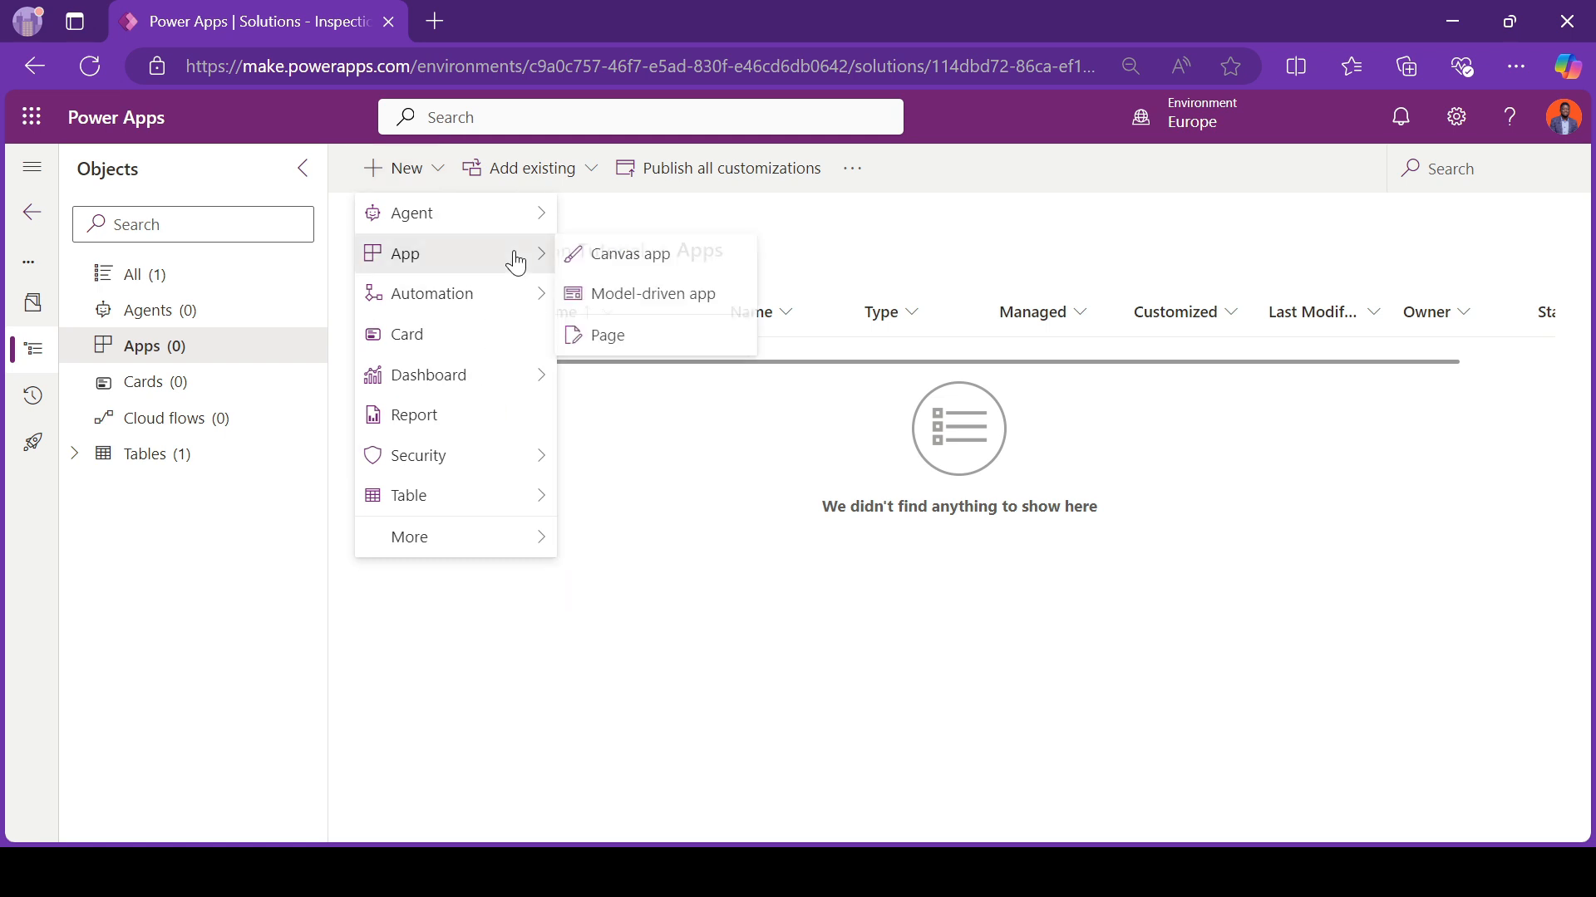
left_click(620, 301)
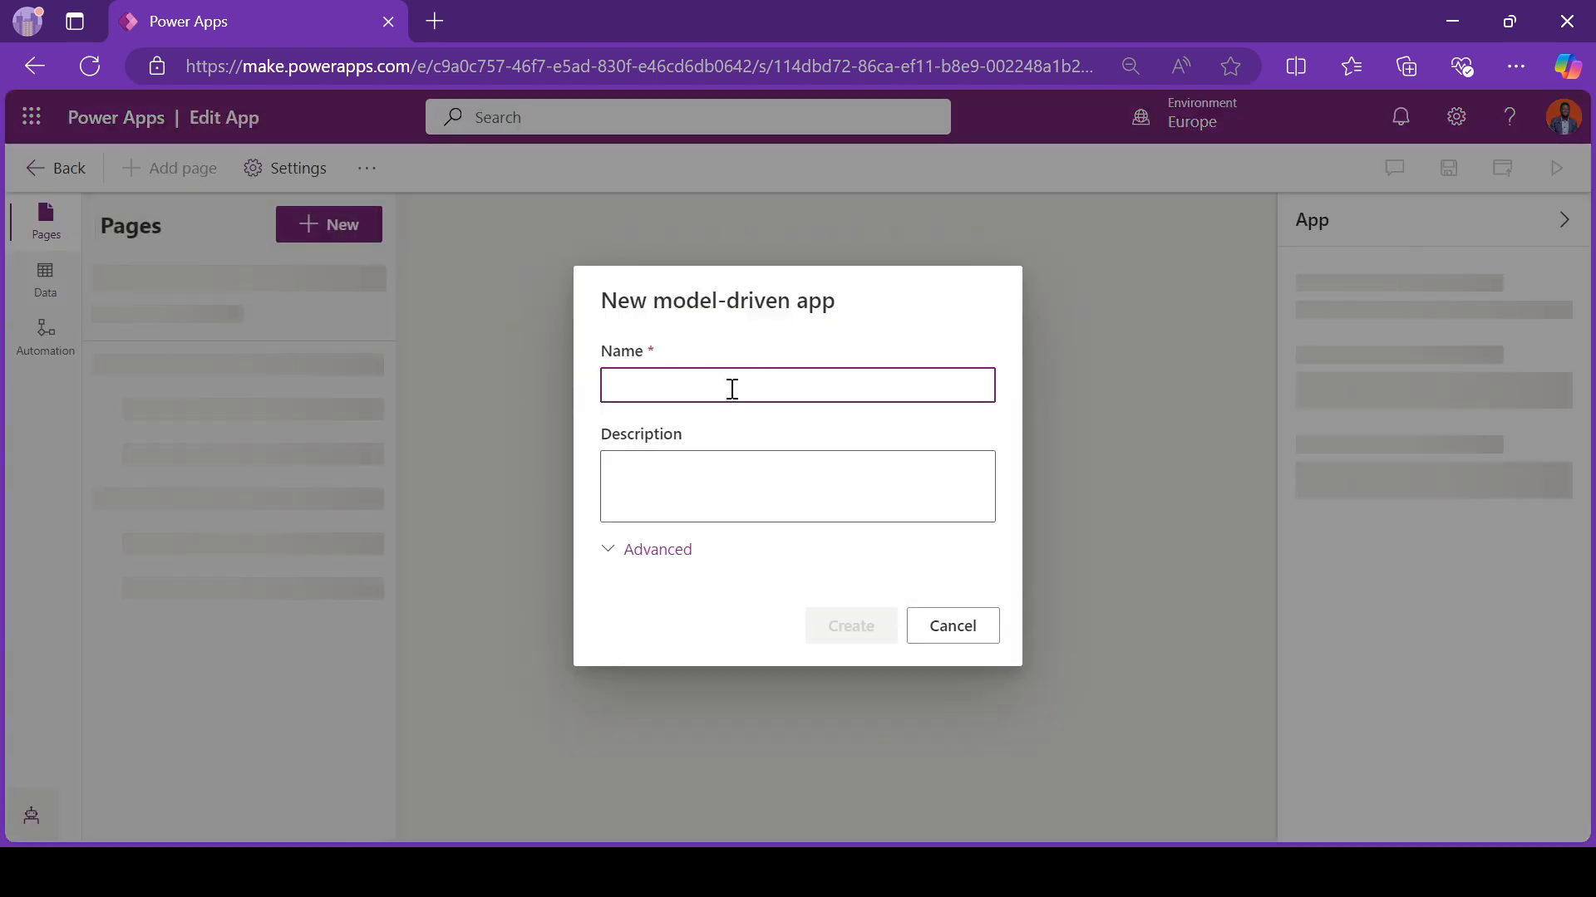
type("Maintainance R")
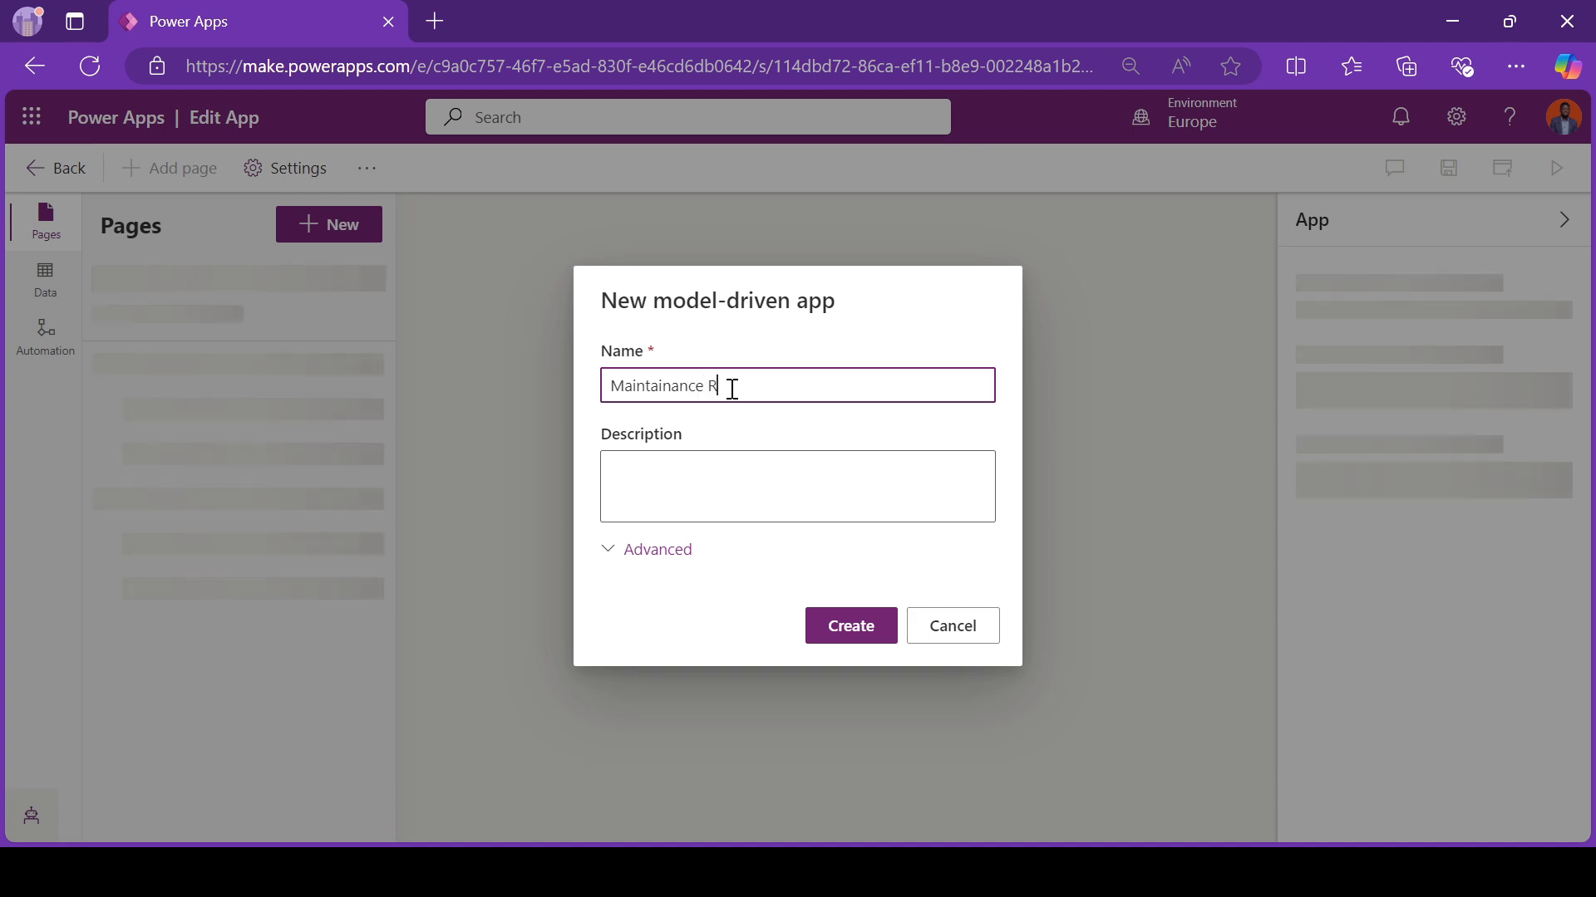
type("equests App")
right_click(677, 390)
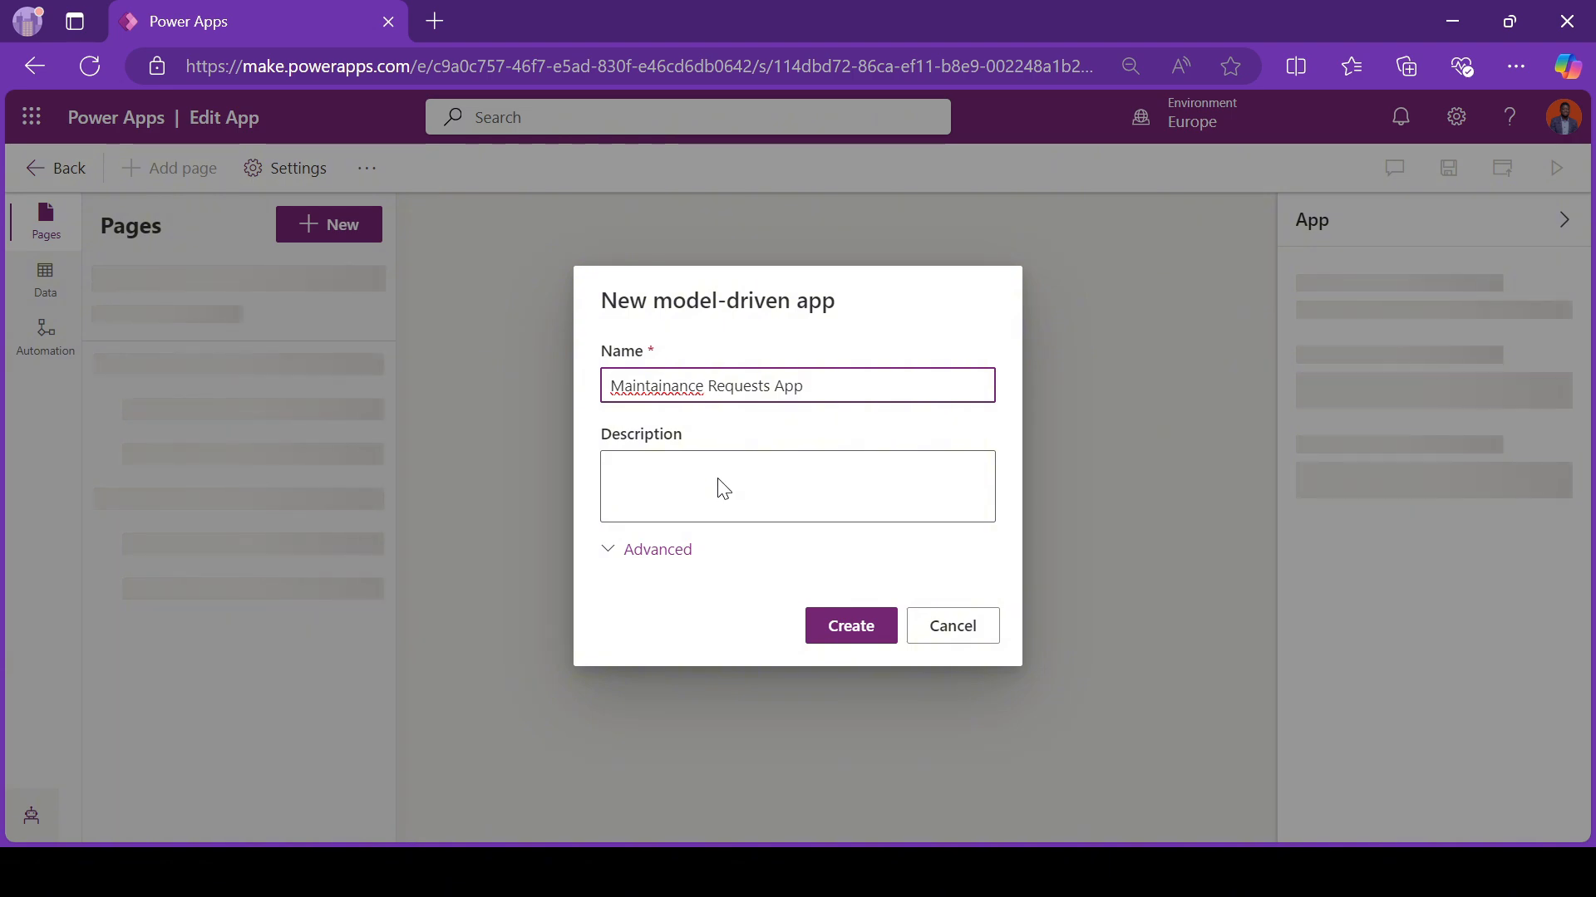
left_click(718, 485)
left_click(843, 645)
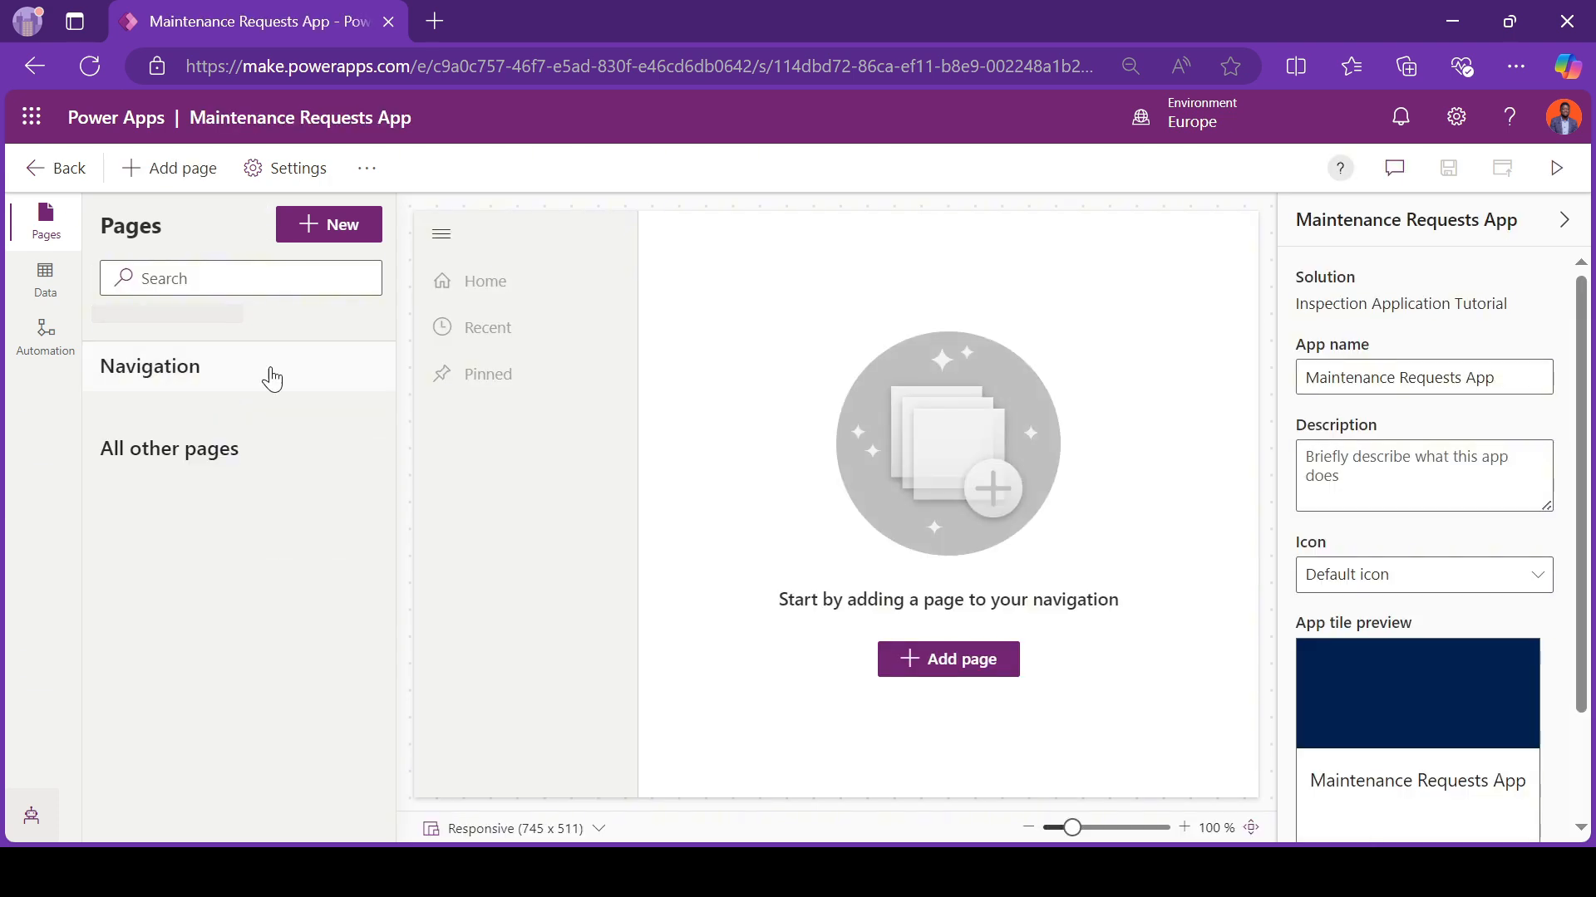
Step: Add a Dataverse table page for the Maintenance Request table to the app and show it in the navigation
left_click(941, 669)
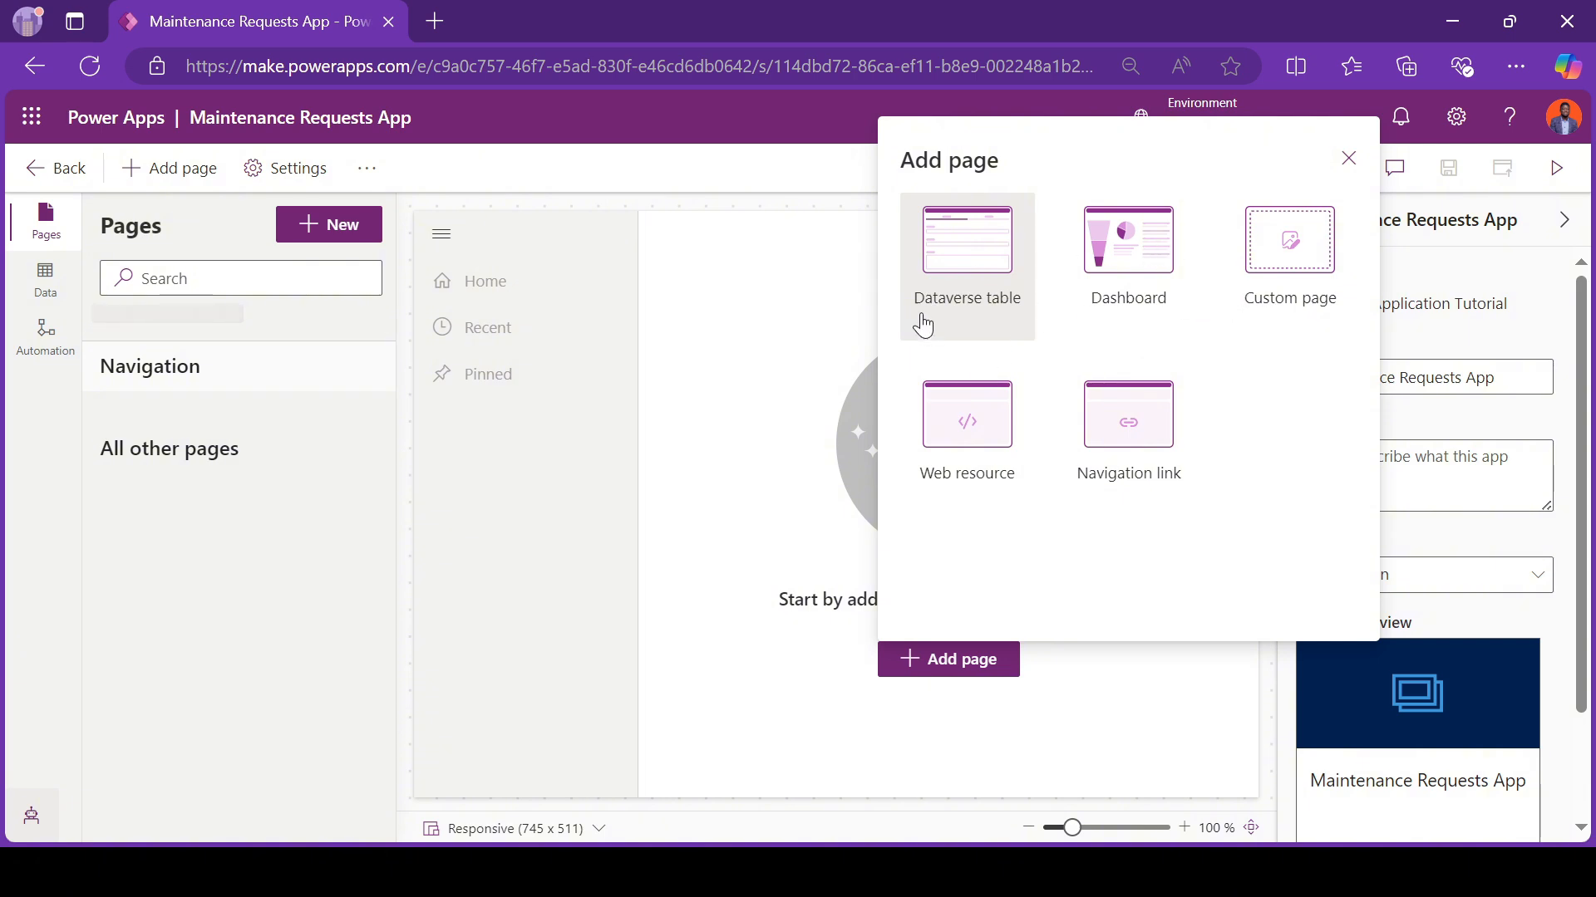
left_click(967, 286)
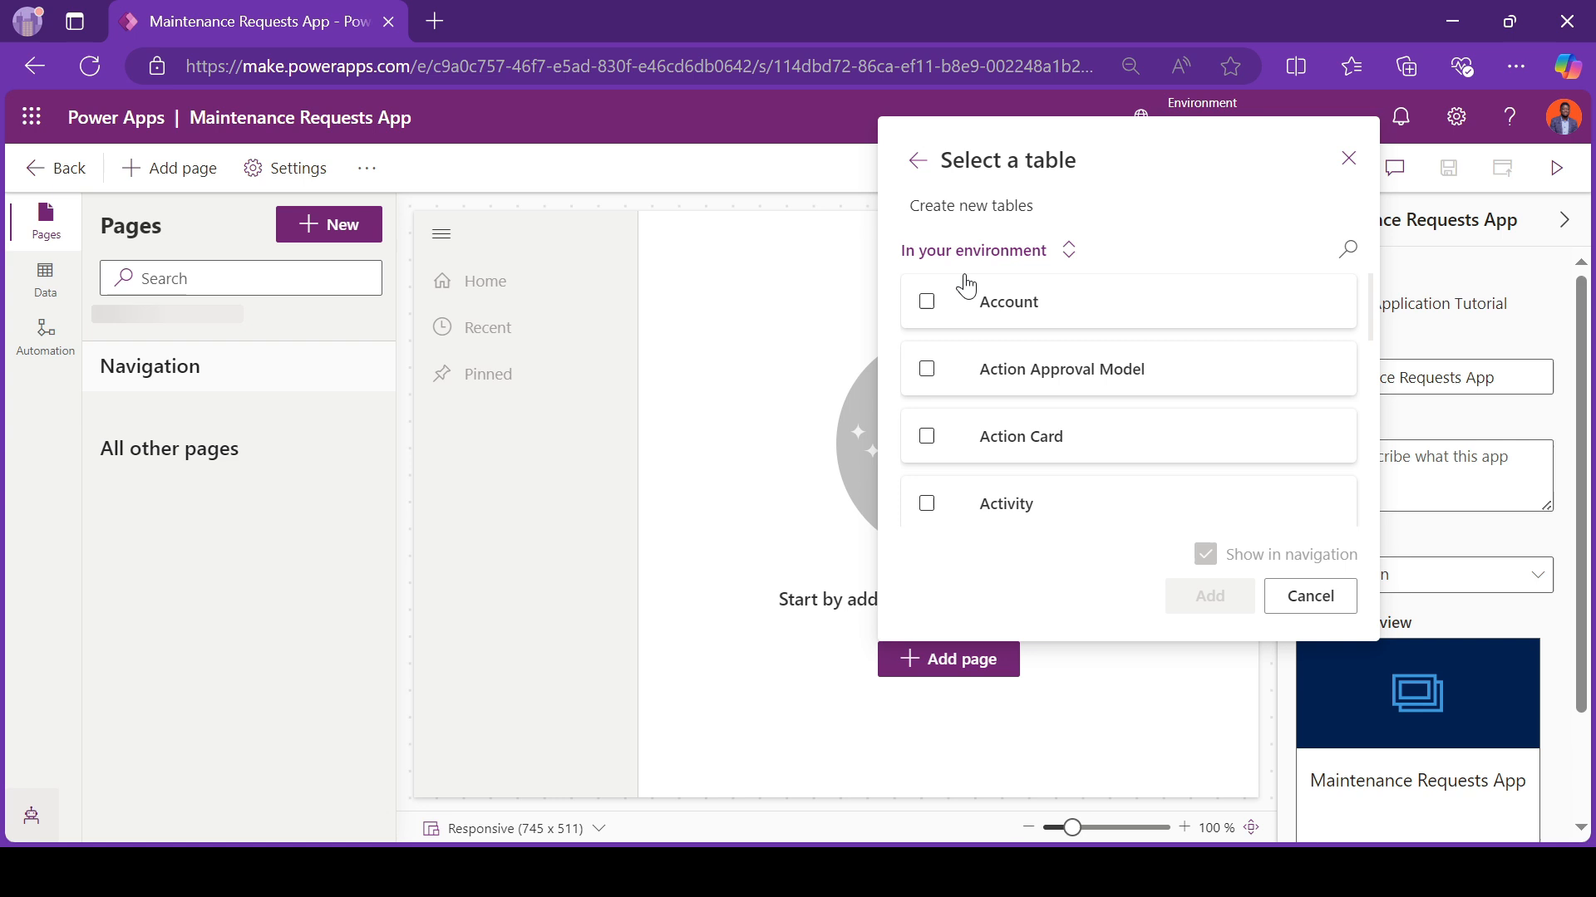
left_click(1344, 245)
type("Ma")
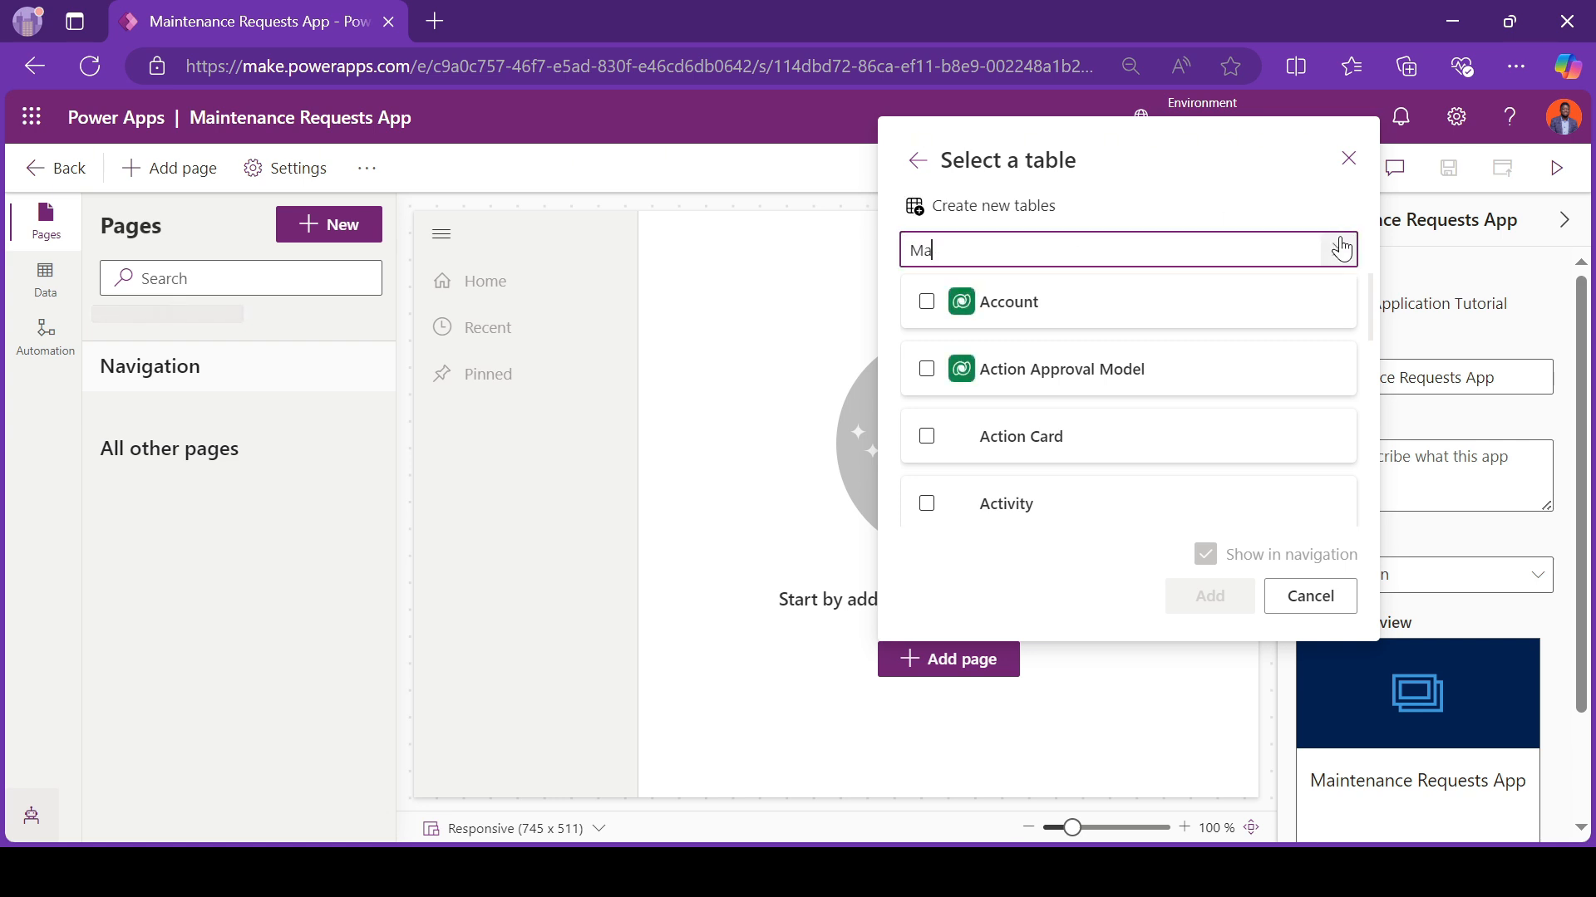
type("in")
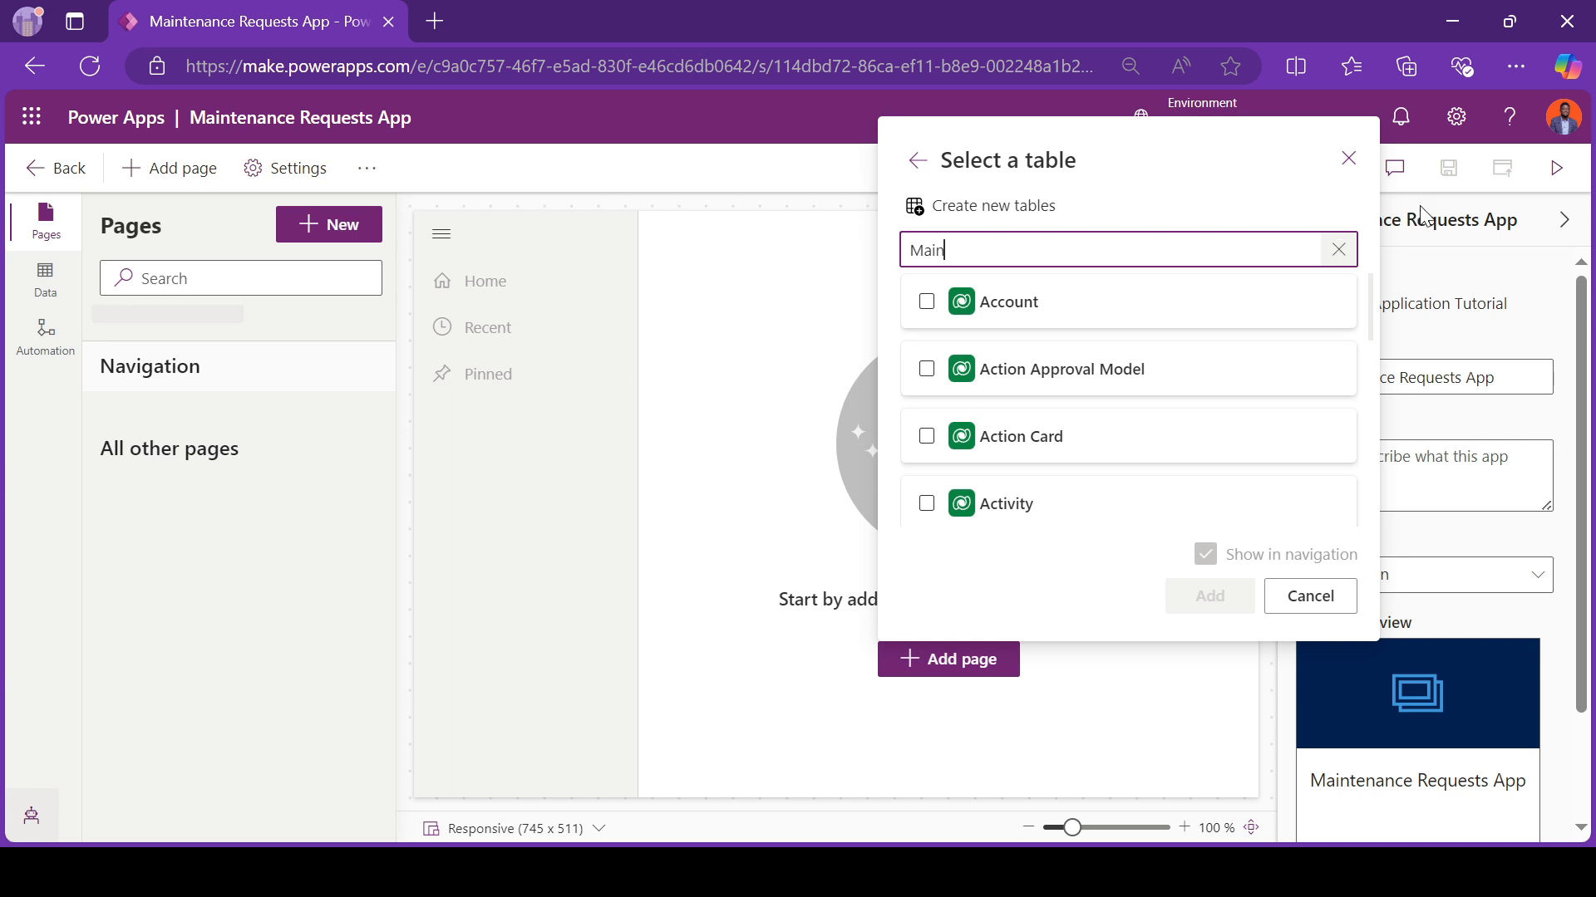
left_click(1209, 310)
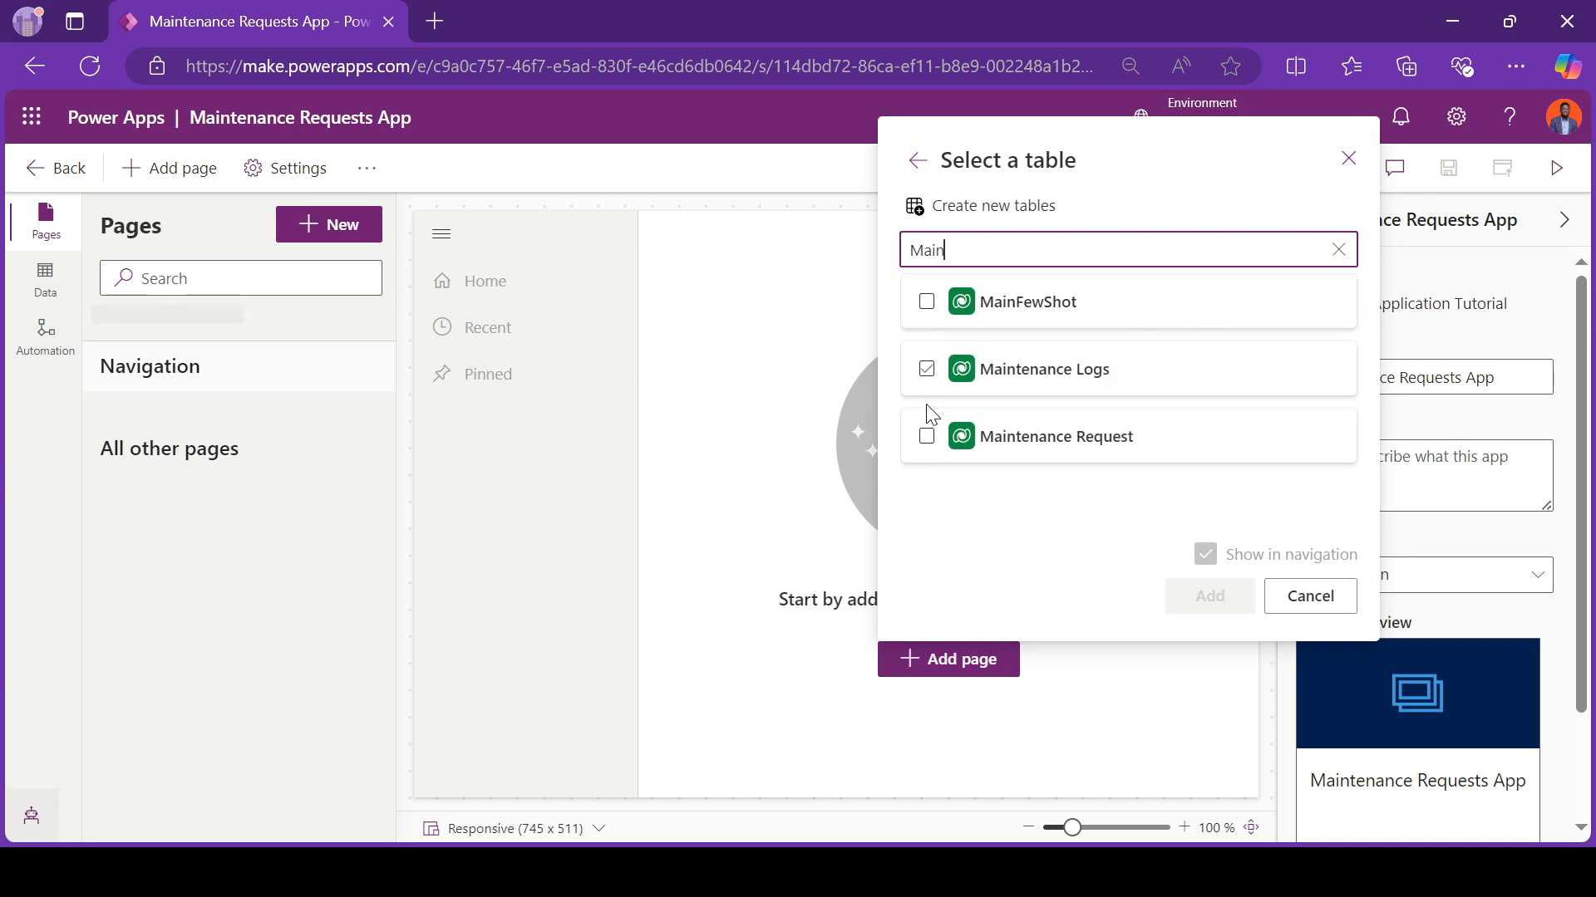
left_click(927, 436)
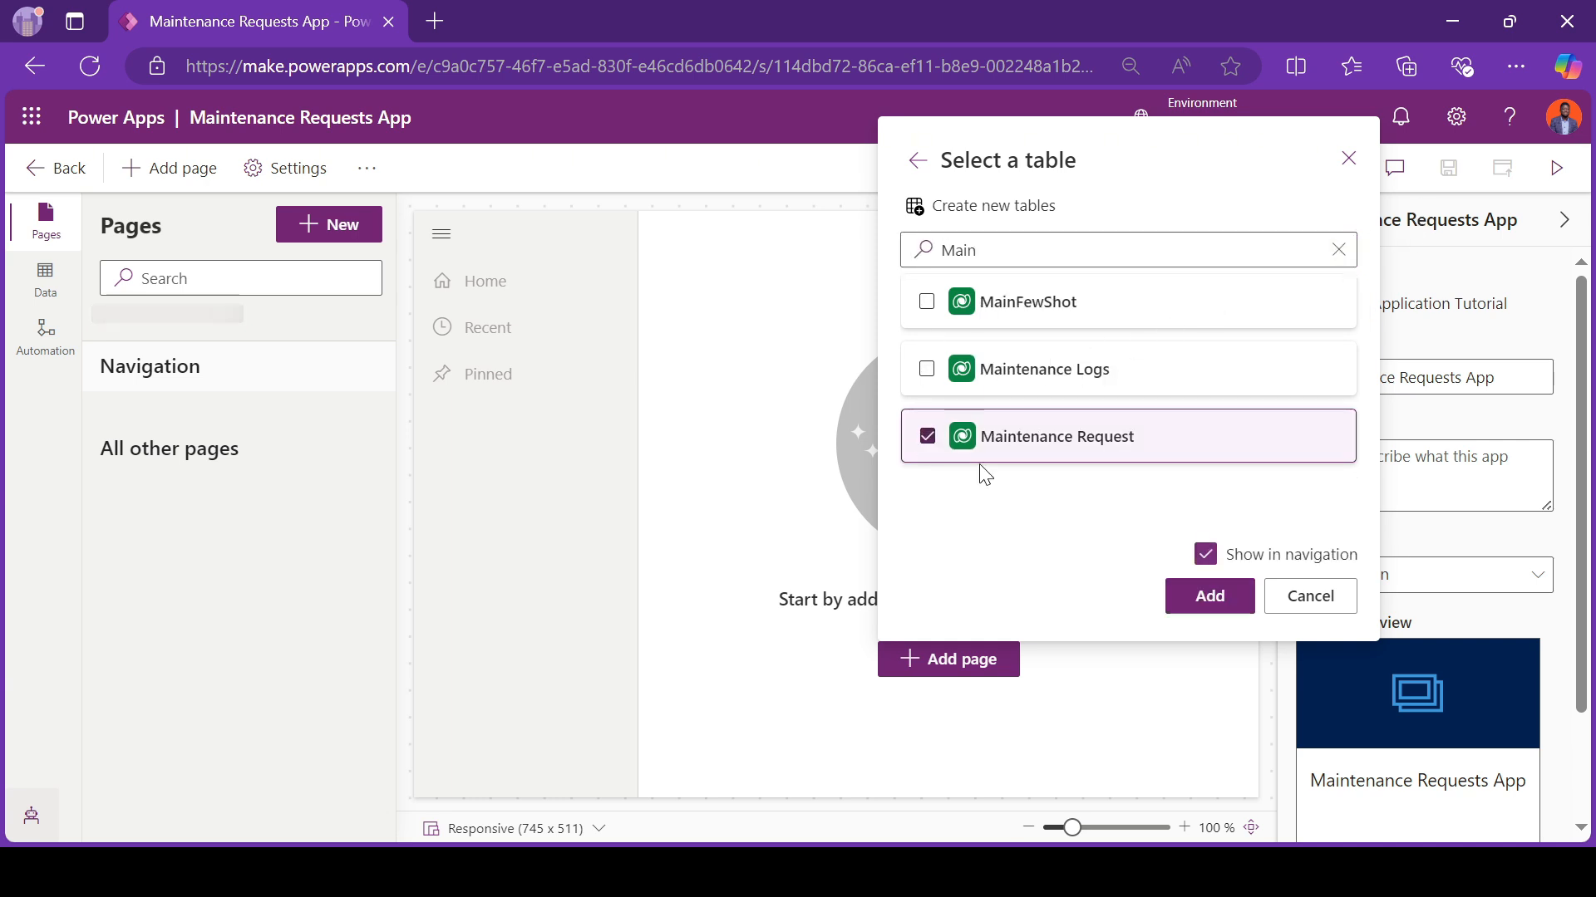
left_click(1202, 598)
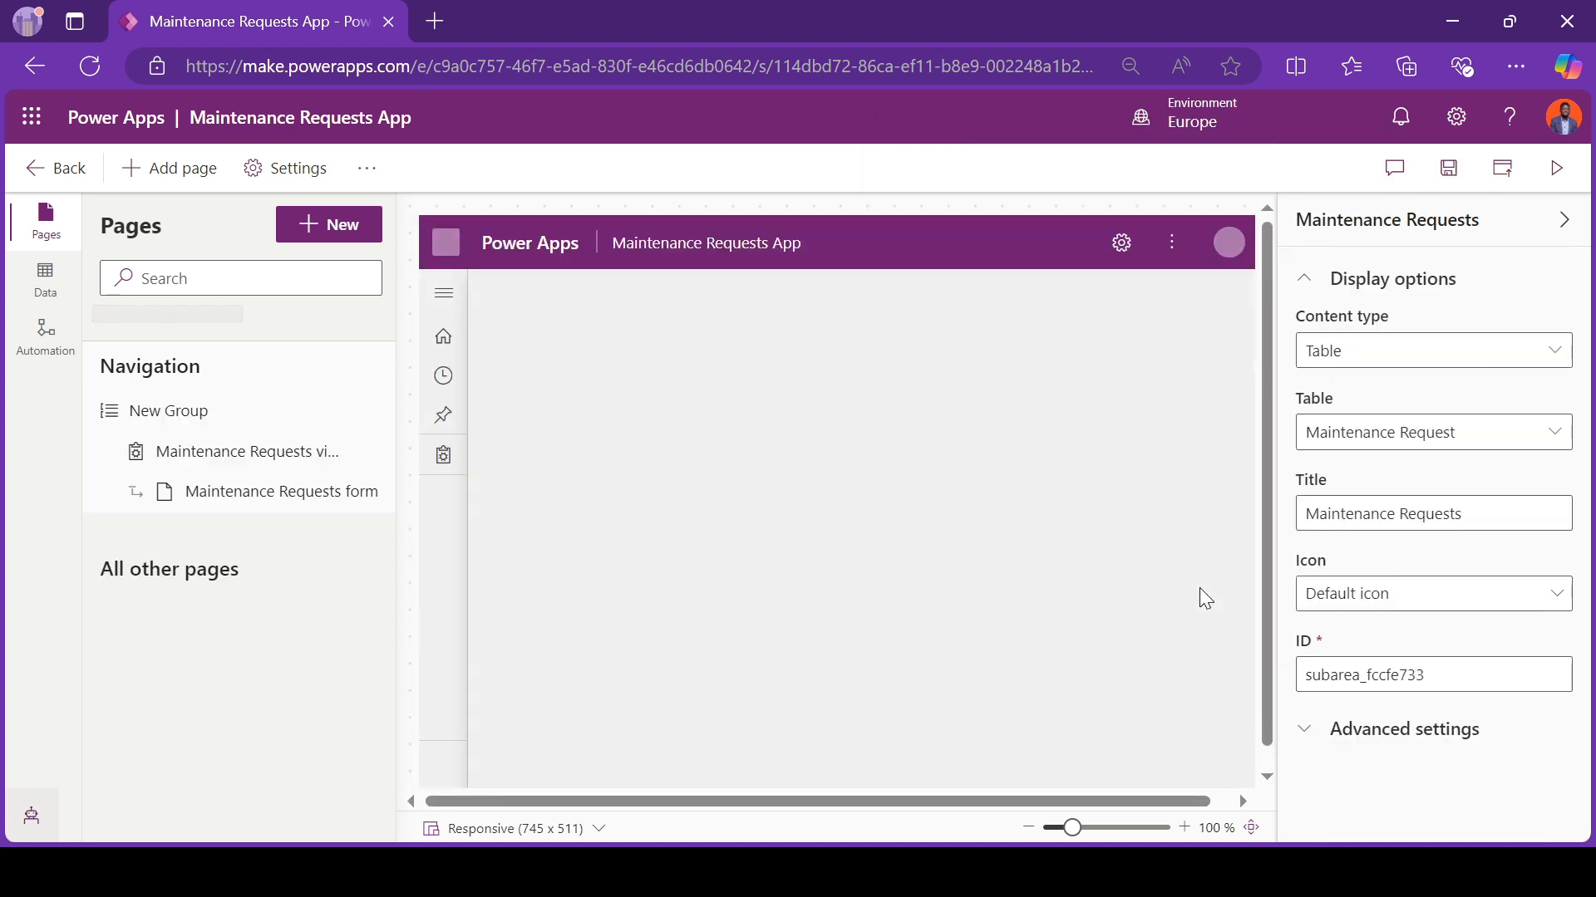
Step: Rename the new navigation group as "Requests" and publish the app
left_click(184, 423)
triple_click(1357, 347)
type("R")
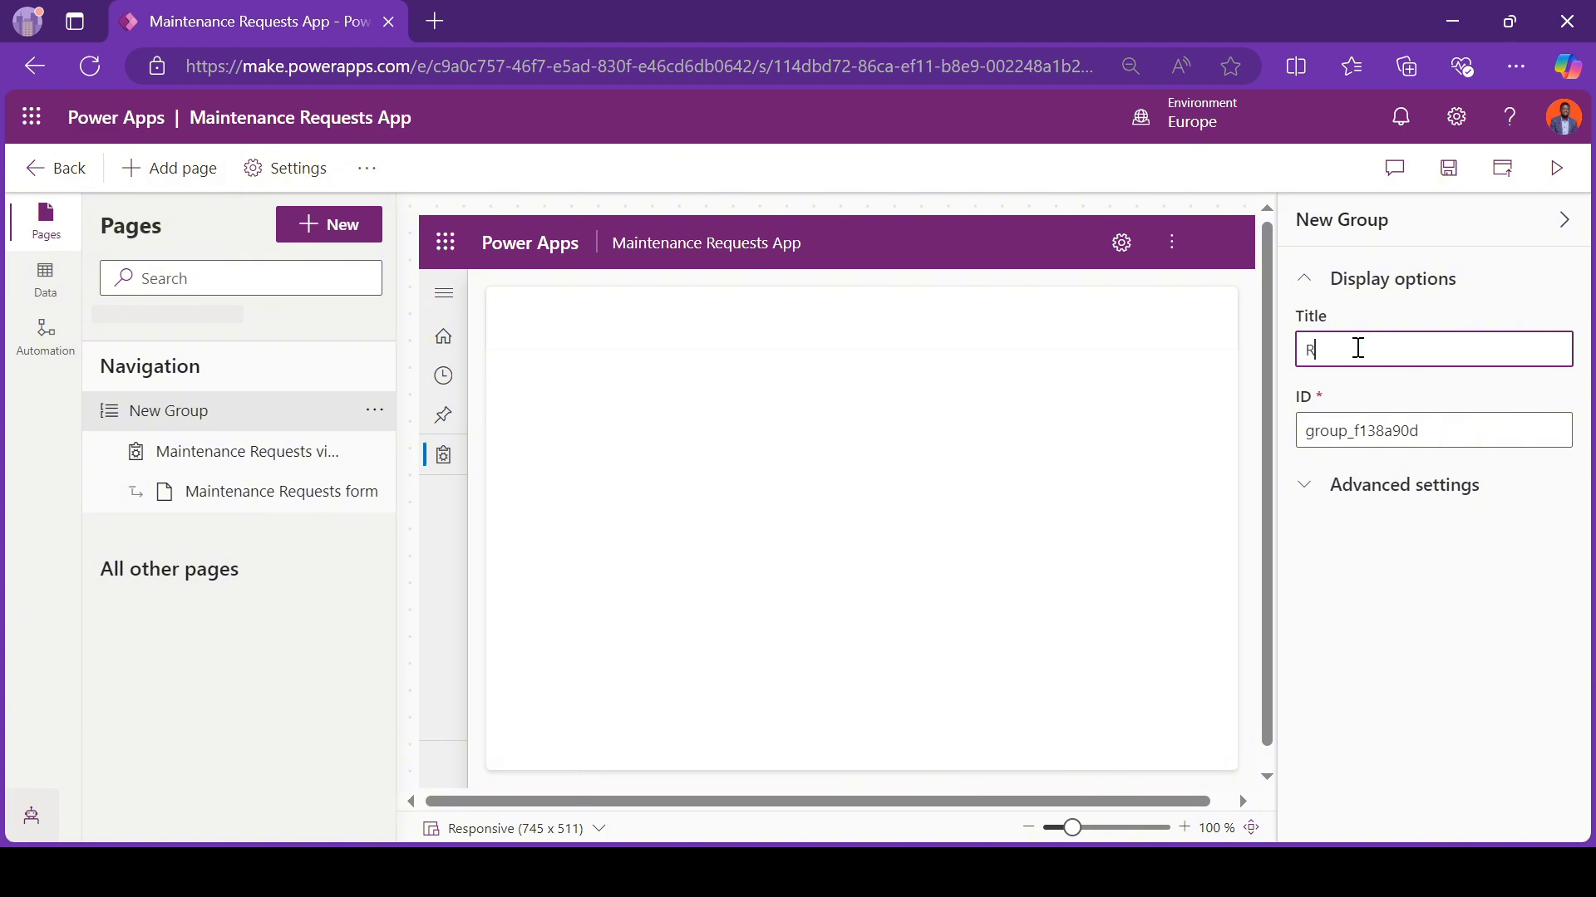
type("equests")
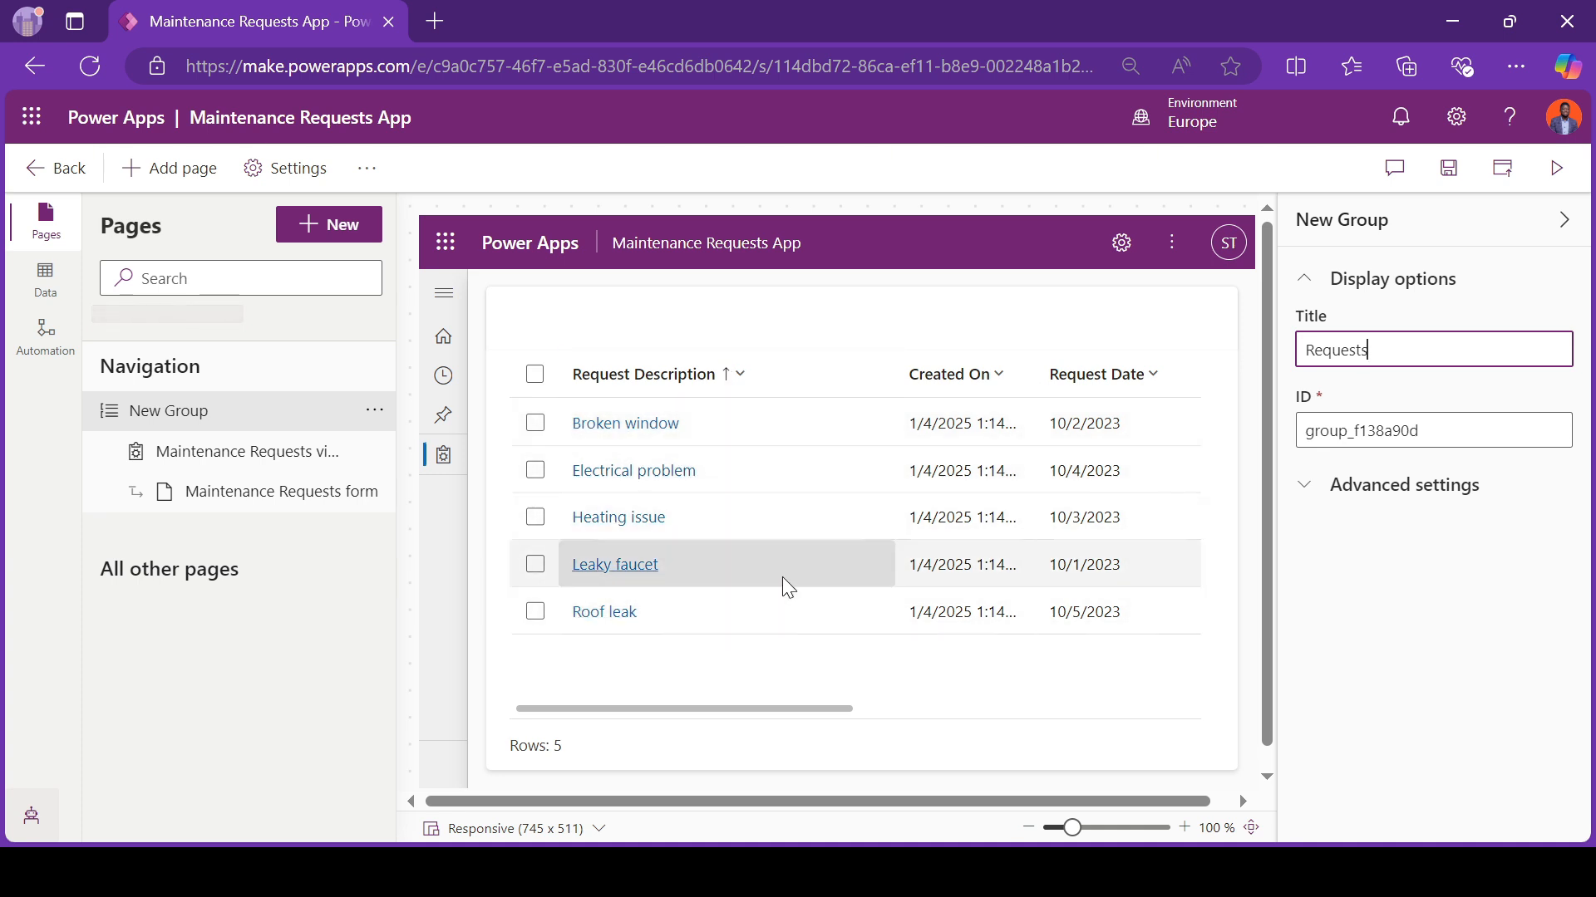
scroll(781, 577, "right", 5)
scroll(781, 577, "left", 5)
left_click(1502, 168)
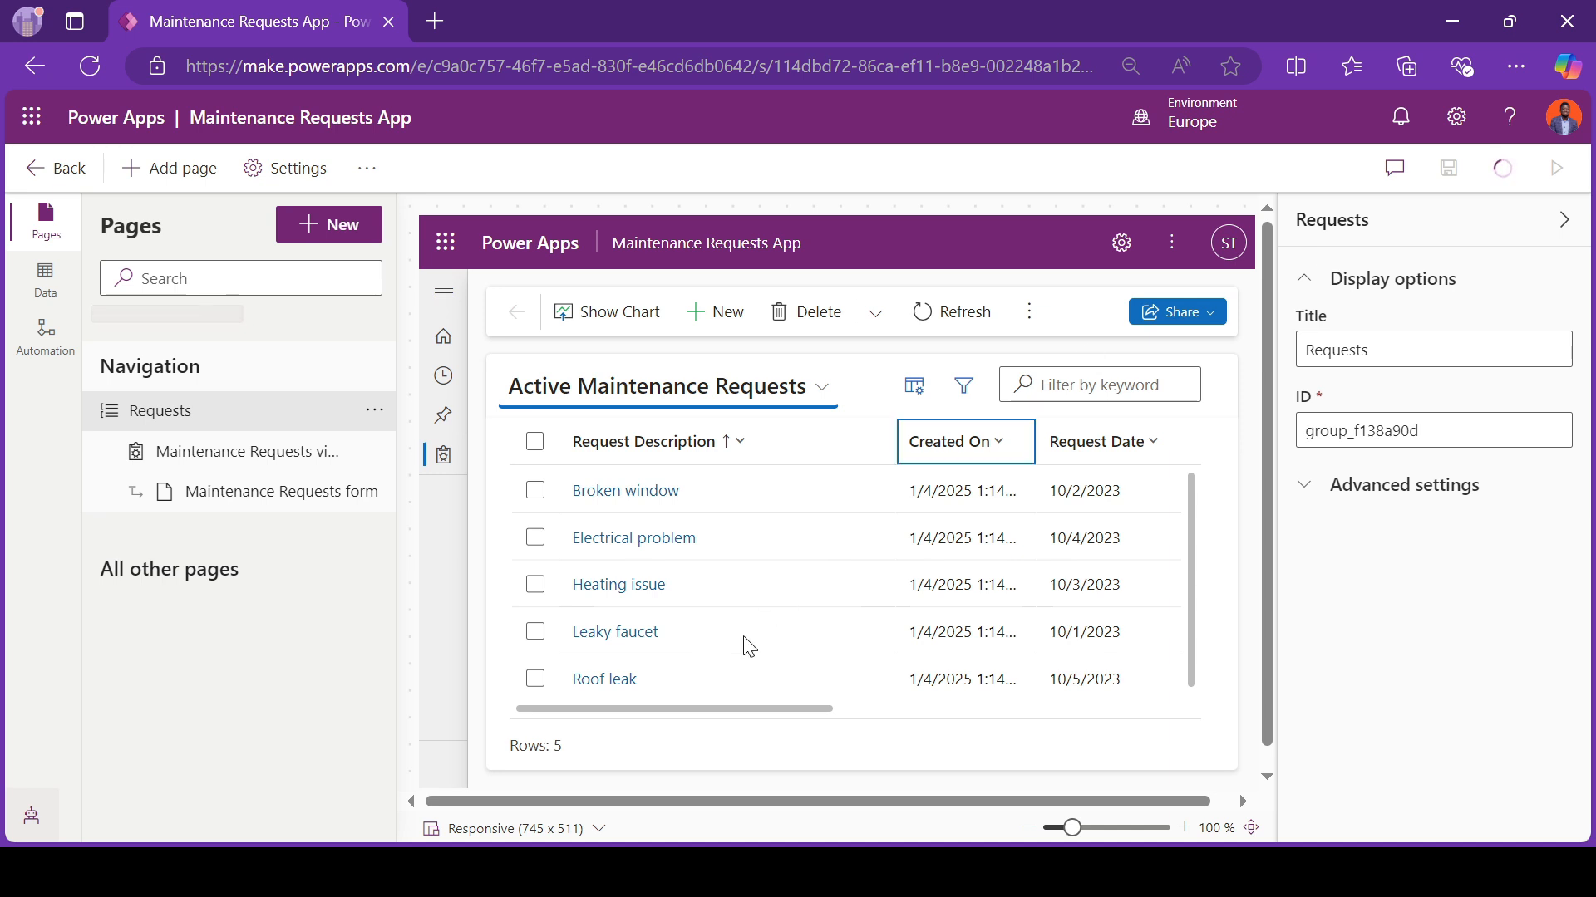
Step: Review the columns of the Active Maintenance Requests view in the app preview
scroll(730, 662, "right", 5)
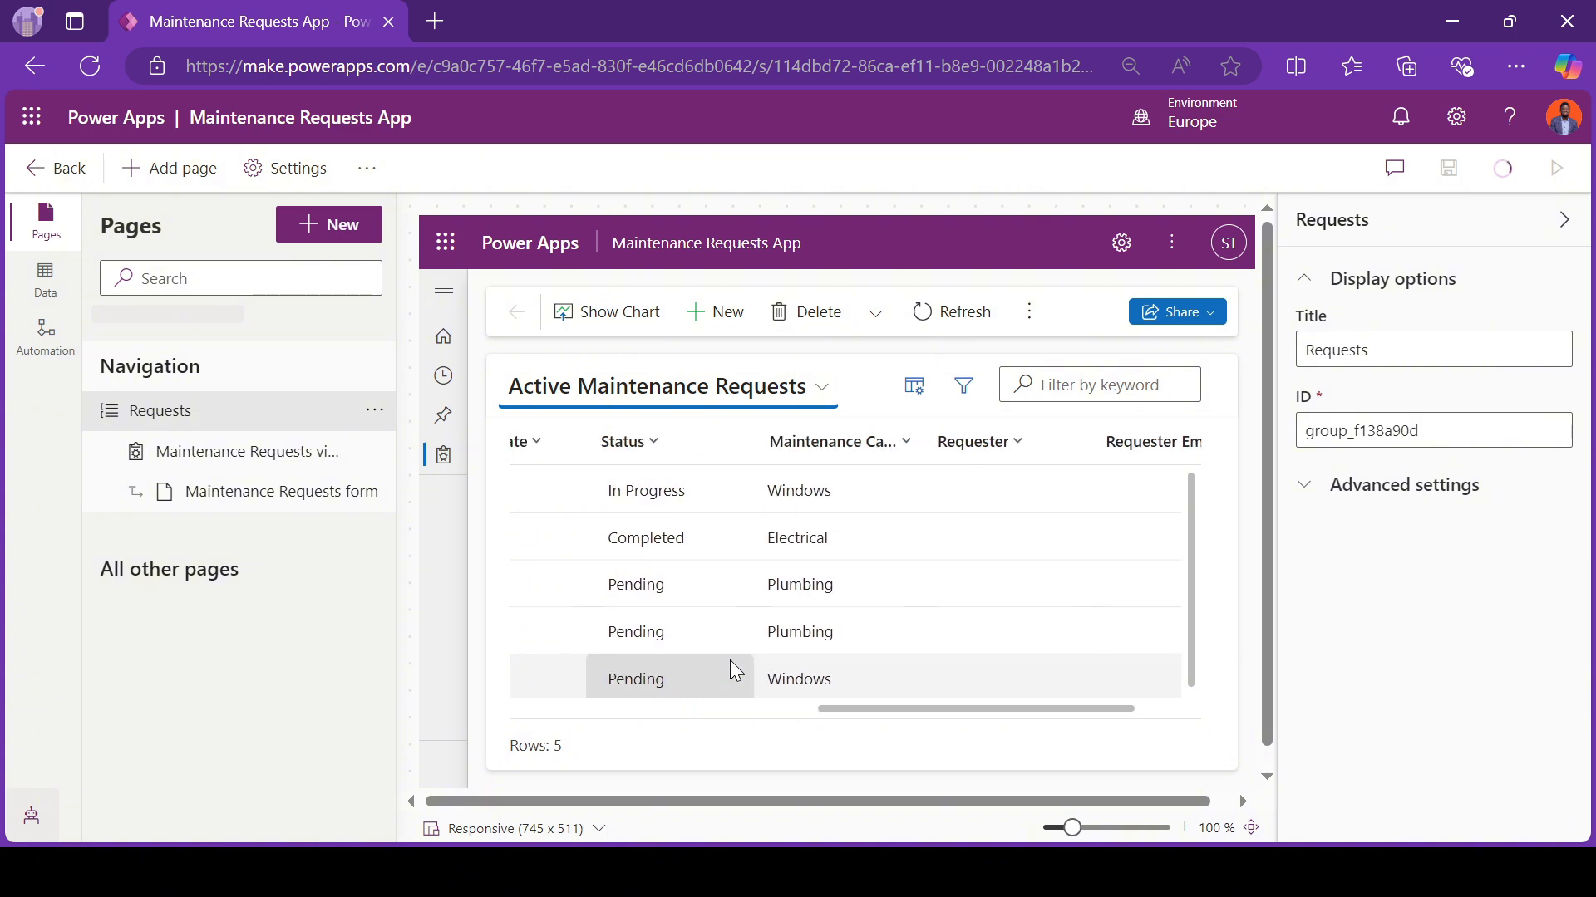
scroll(730, 660, "left", 5)
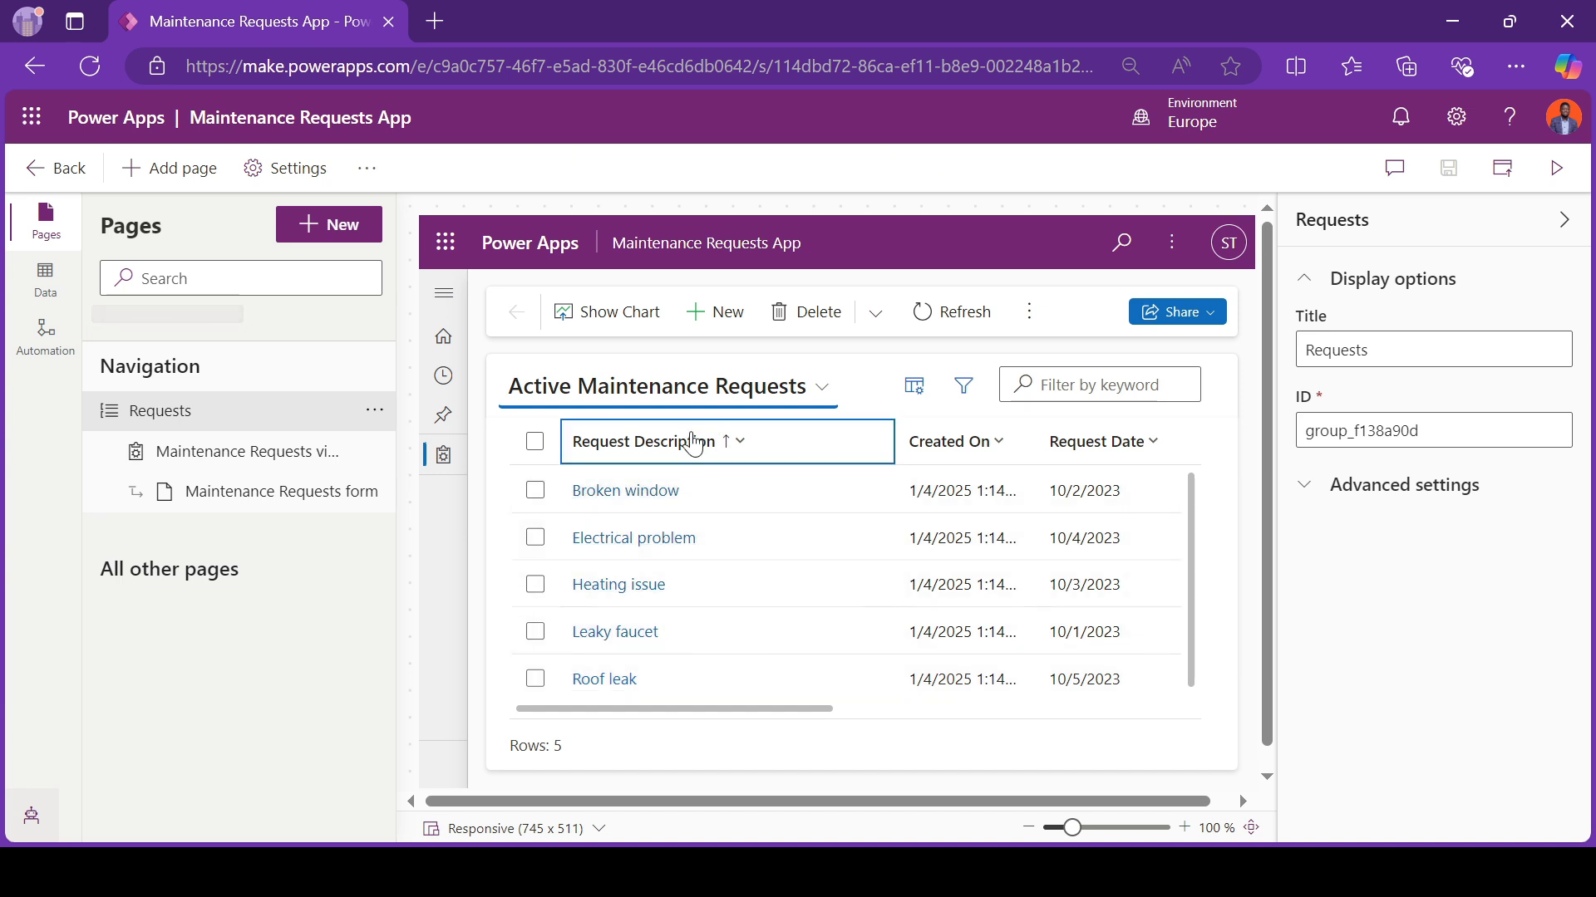
scroll(689, 658, "right", 5)
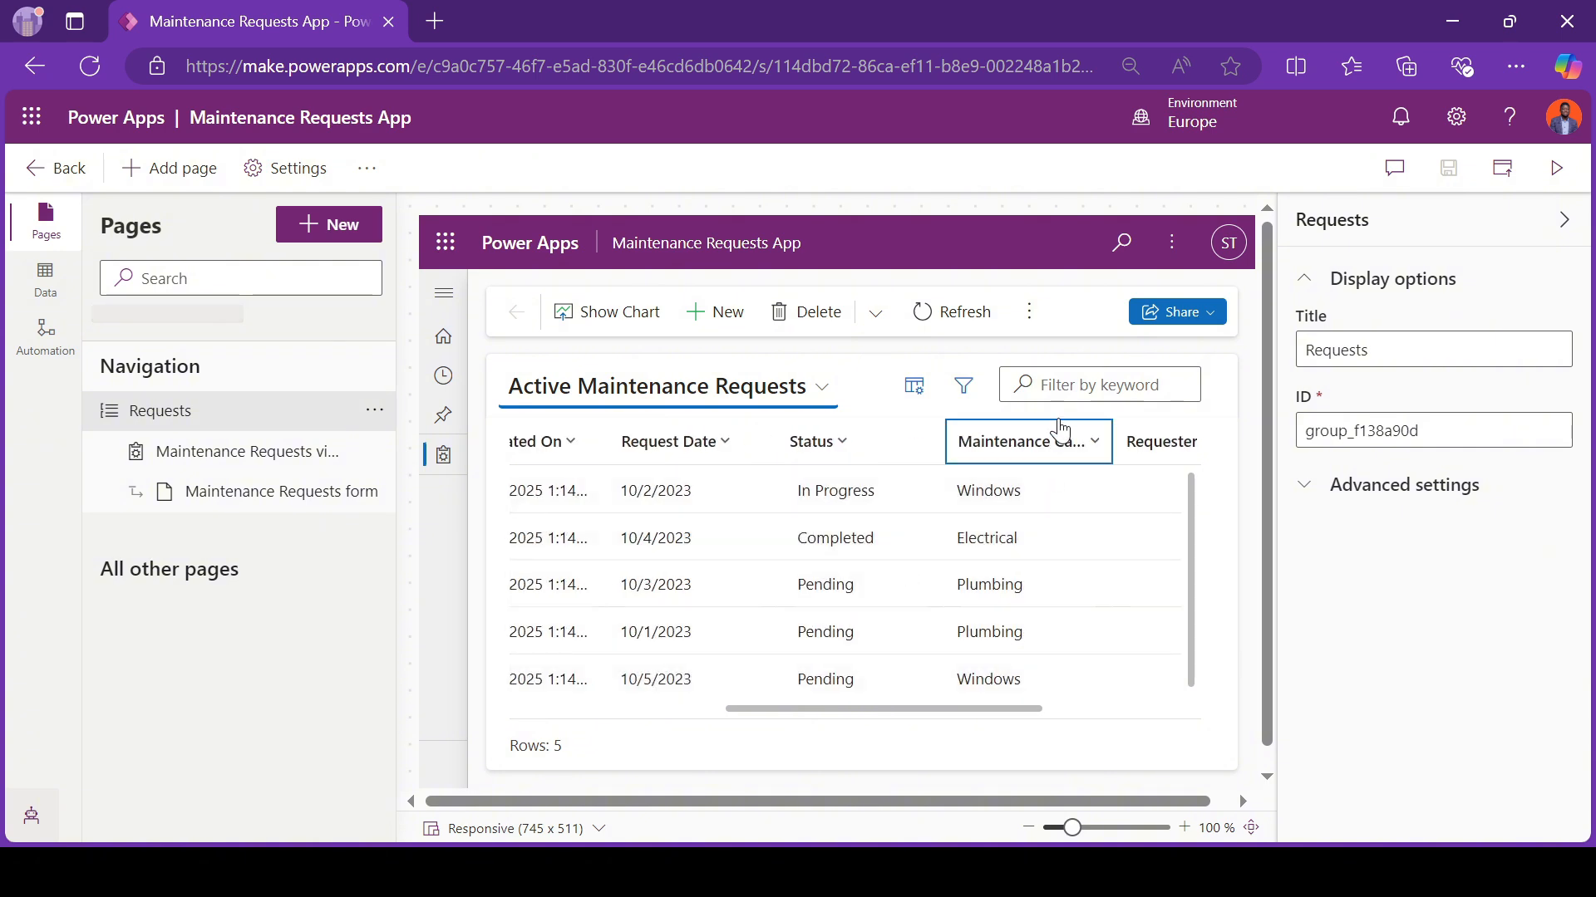
scroll(1009, 656, "right", 3)
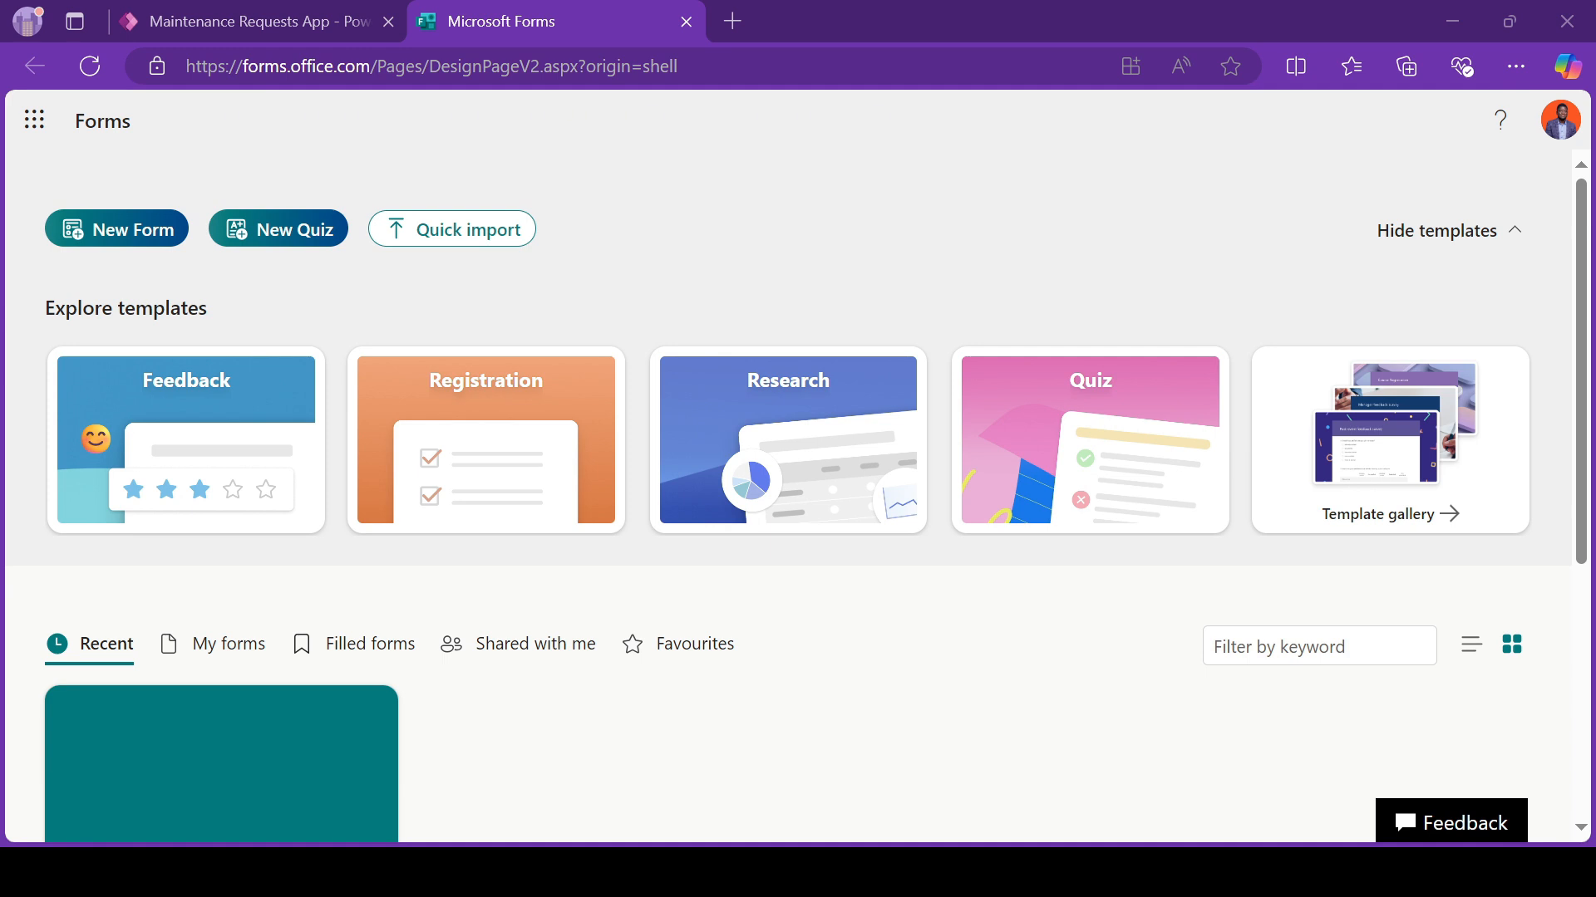
Step: Switch to Microsoft Forms and create a new form titled "Maintenance Request", correcting the spelling of "Maintenance"
left_click(142, 226)
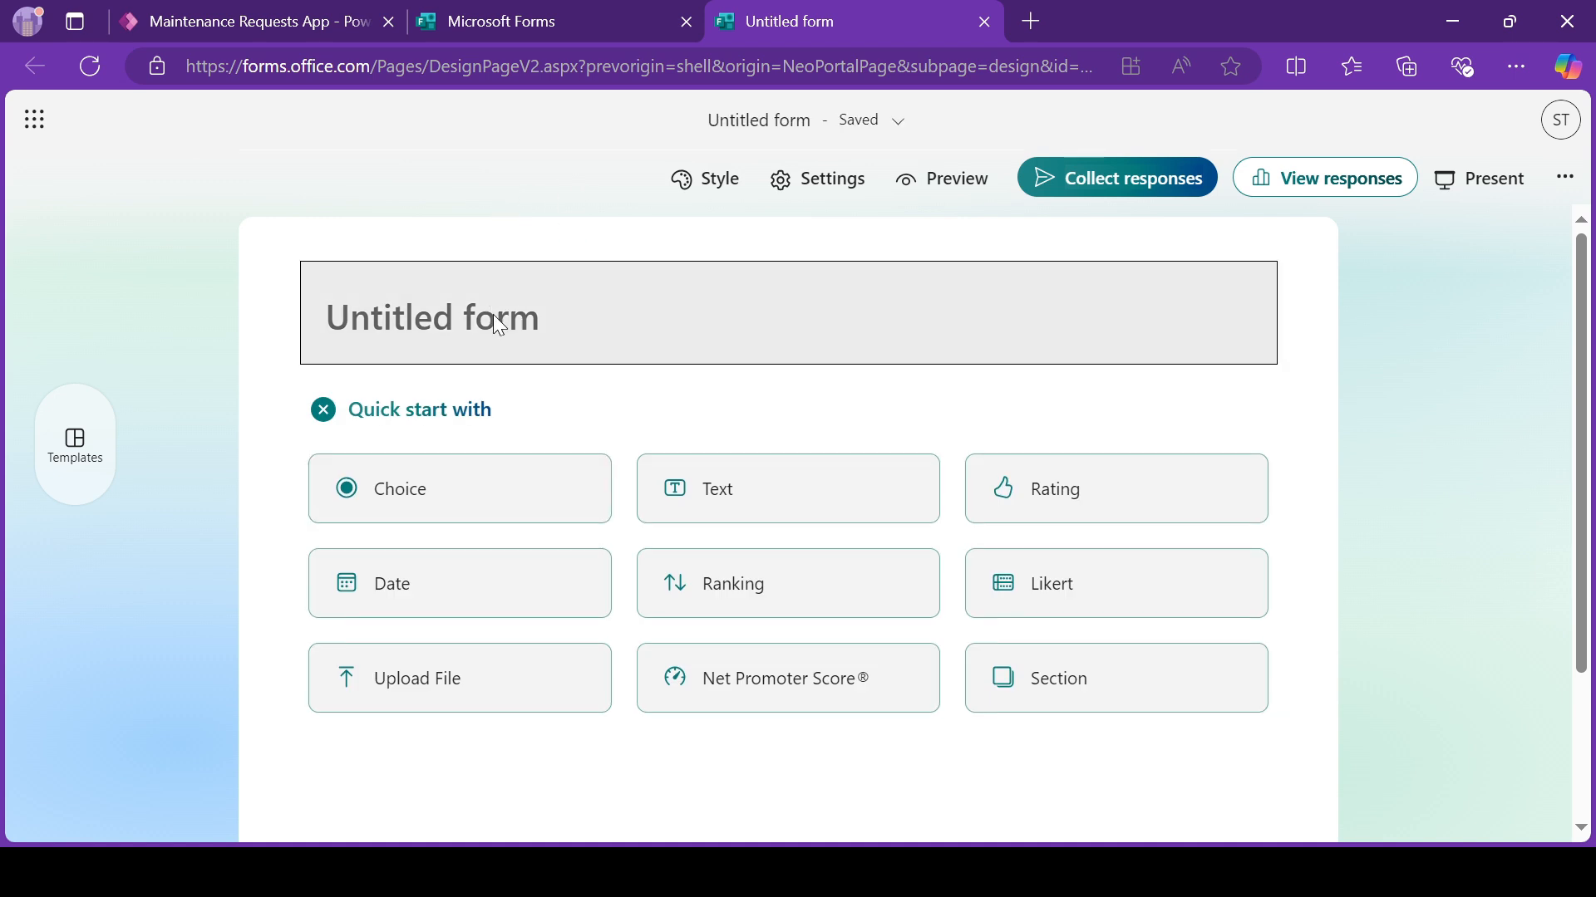
left_click(494, 315)
type("Mainta")
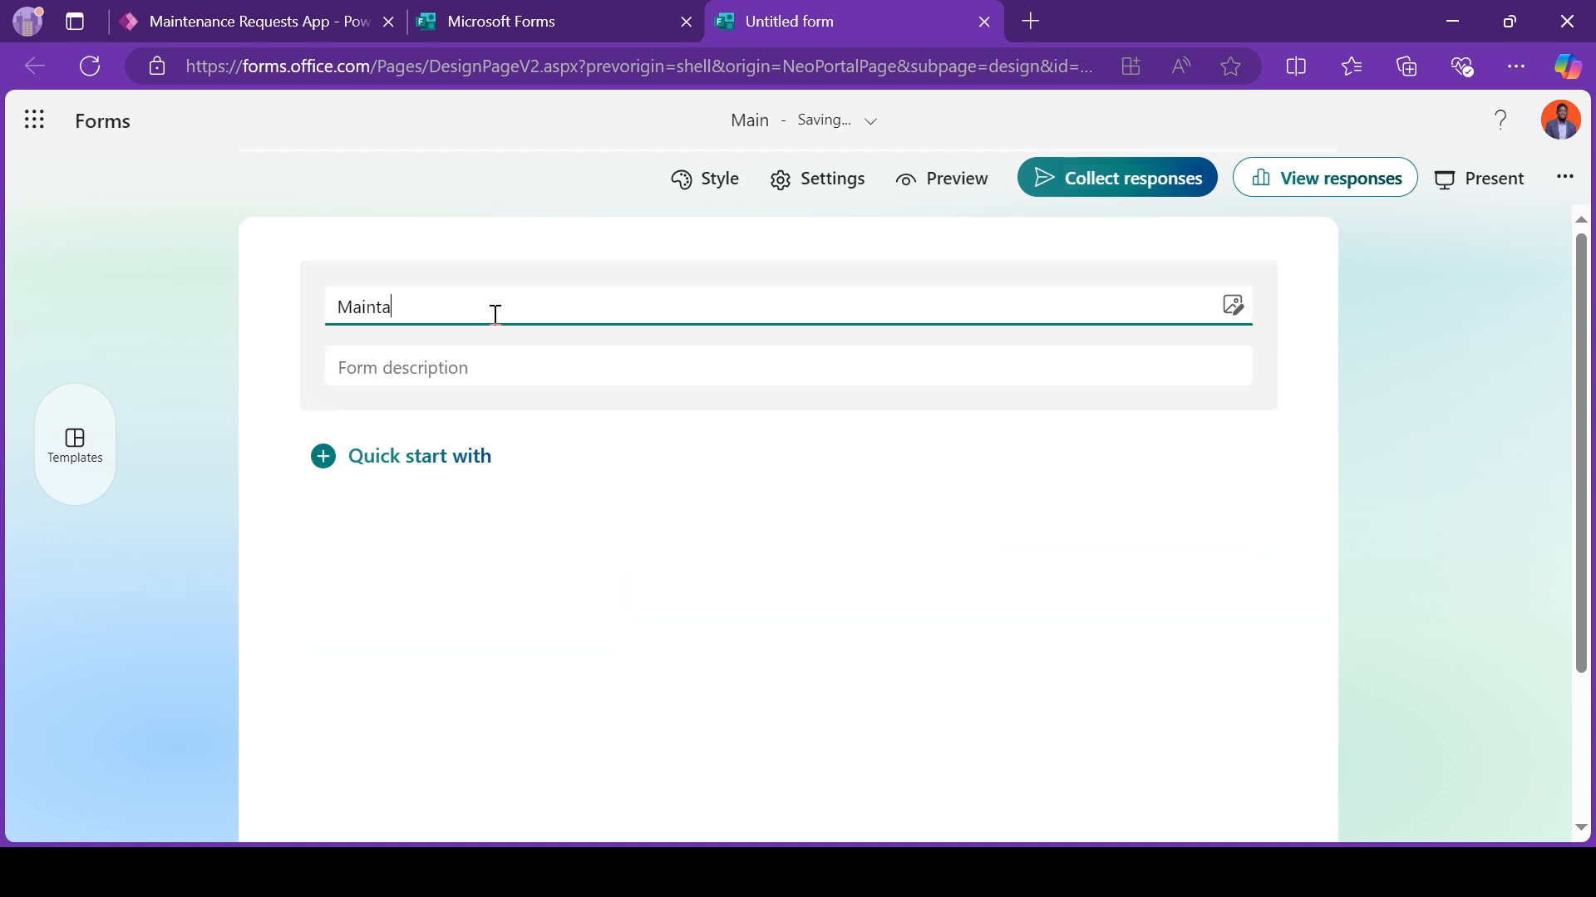
type("inance Reque")
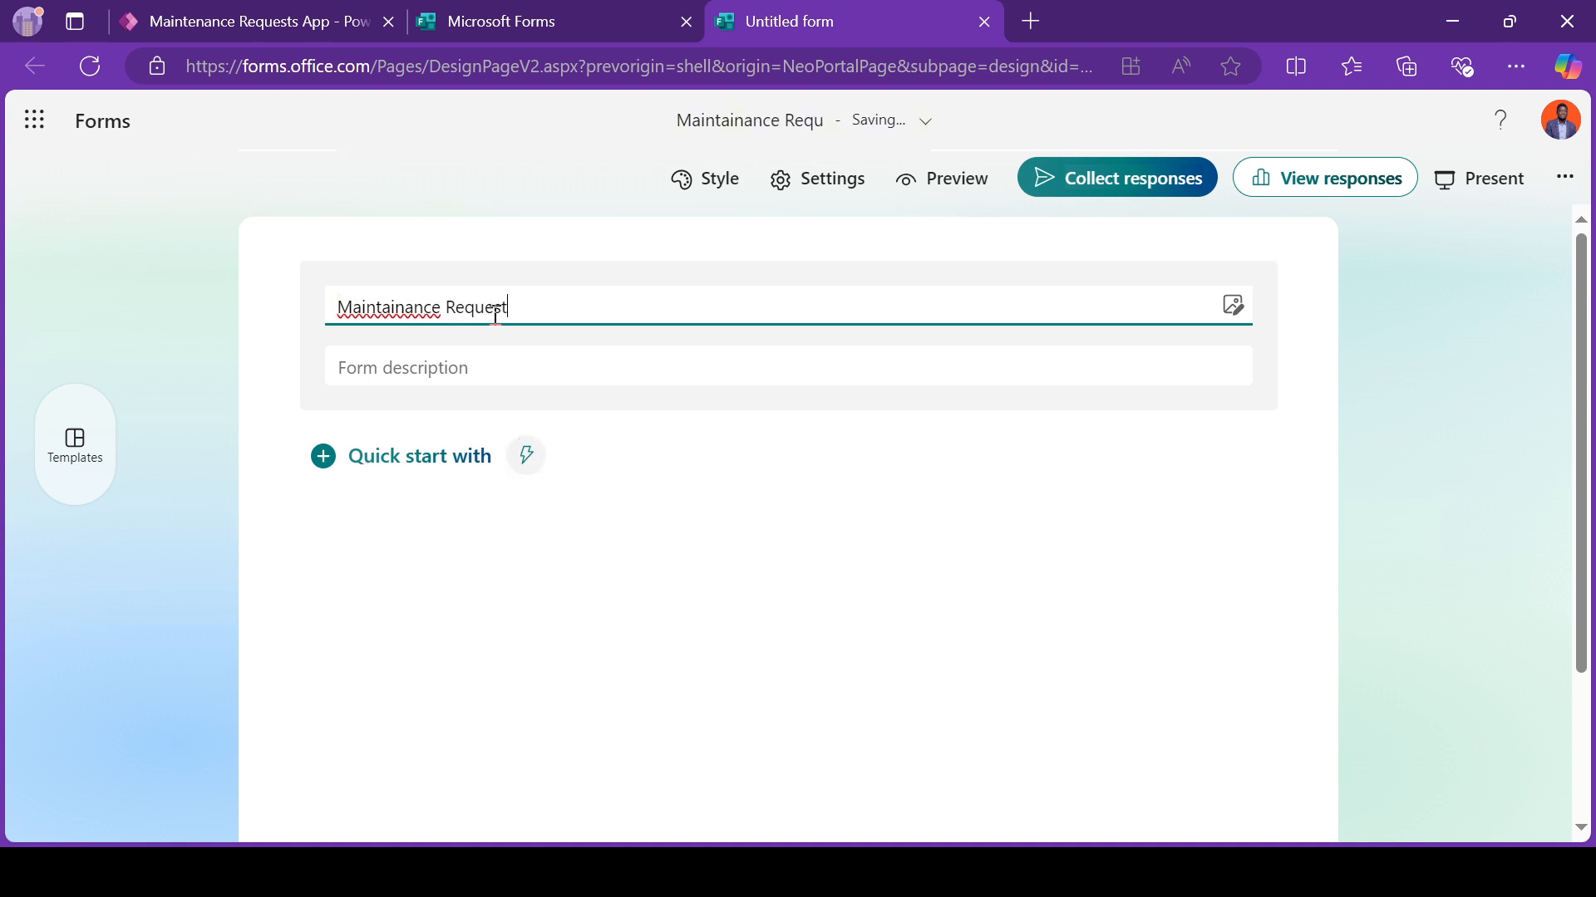
type("st")
left_click_drag(413, 307, 406, 308)
type("e")
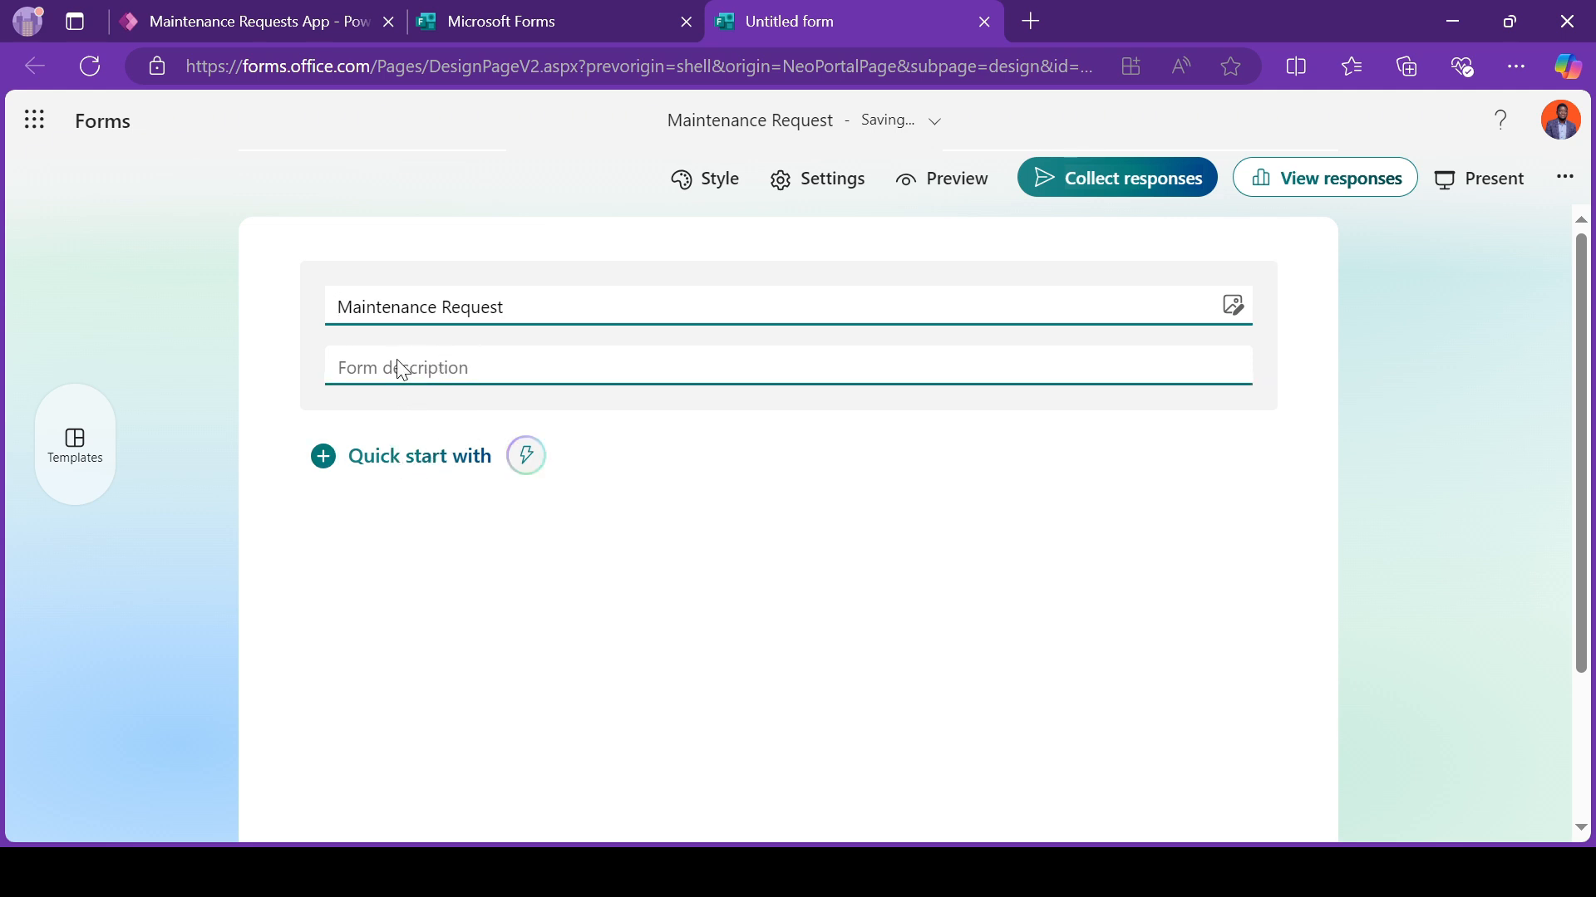
Step: Add a text question named "Description" to the form and make it required with a long answer
left_click(366, 477)
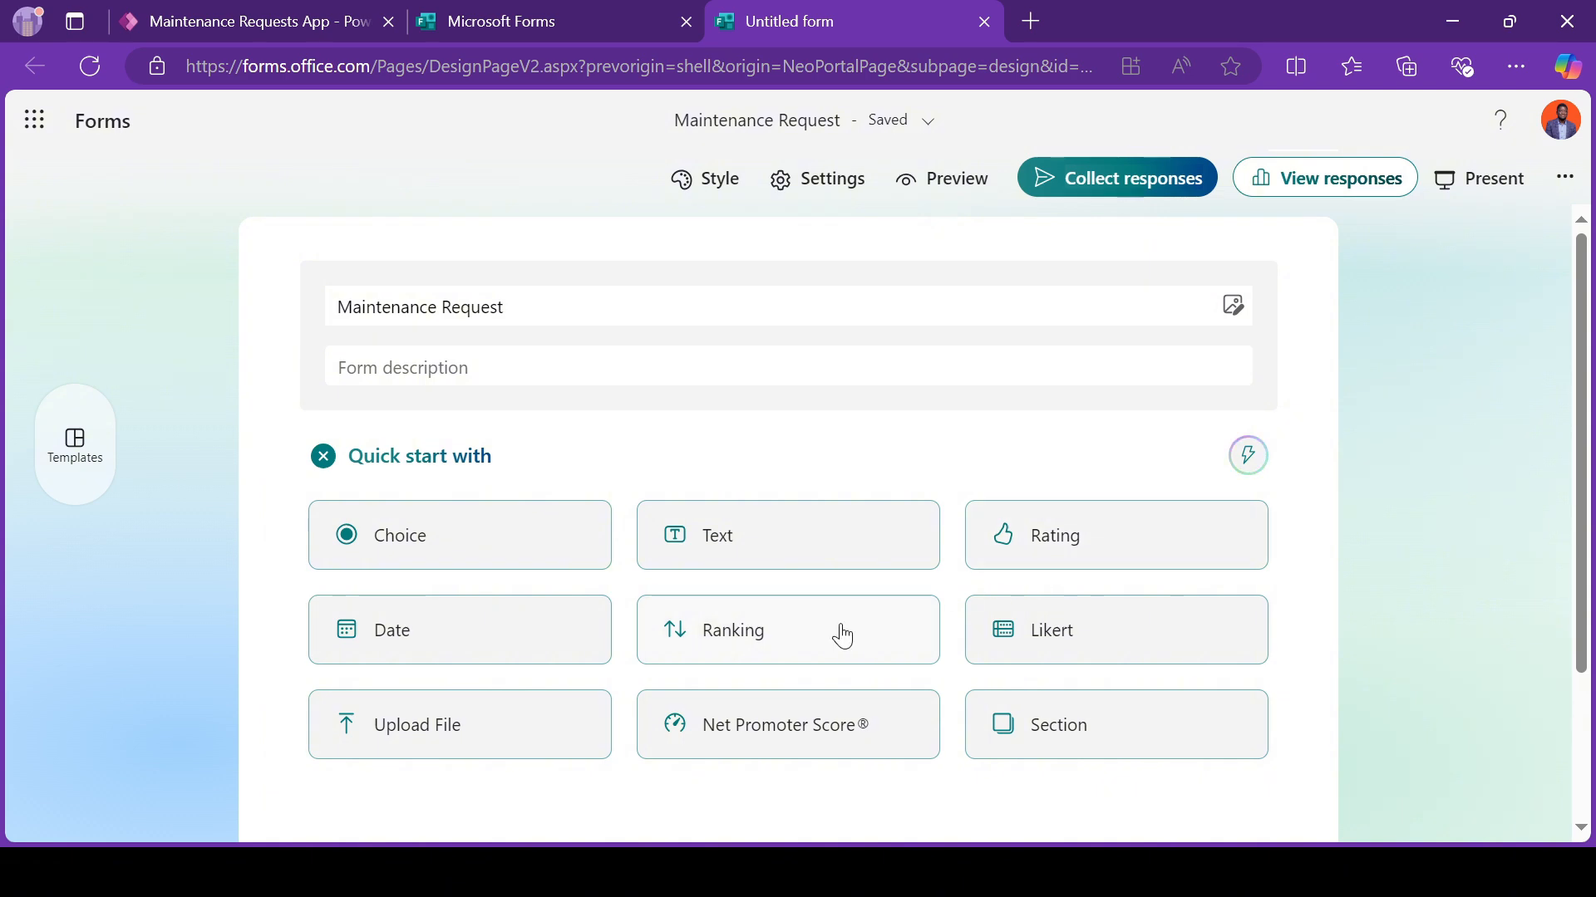
left_click(832, 552)
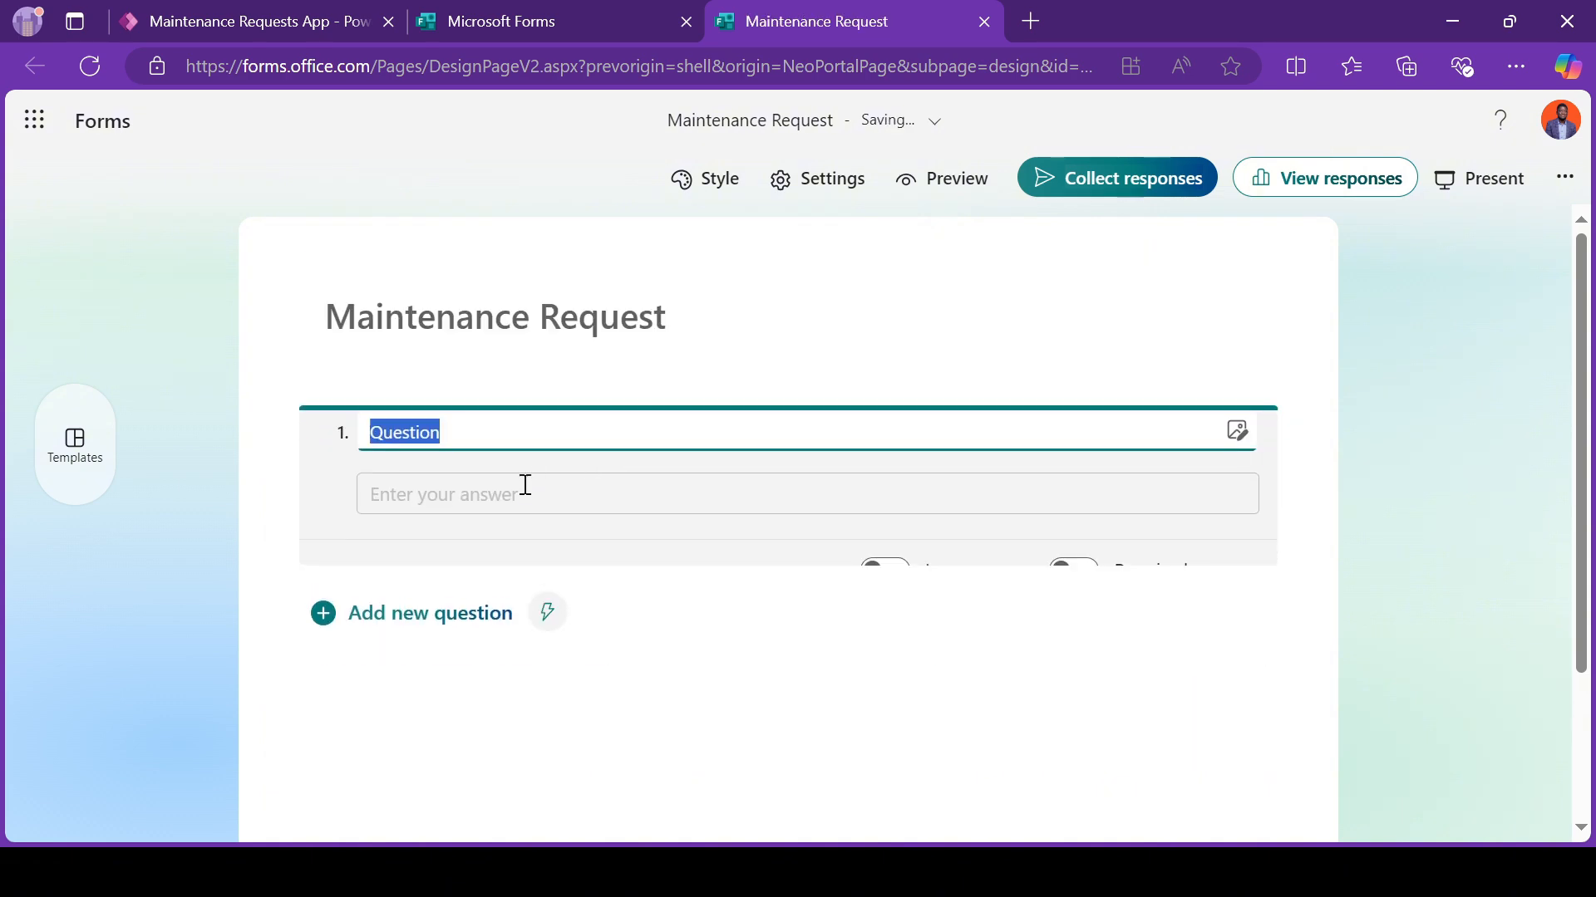
type("Description")
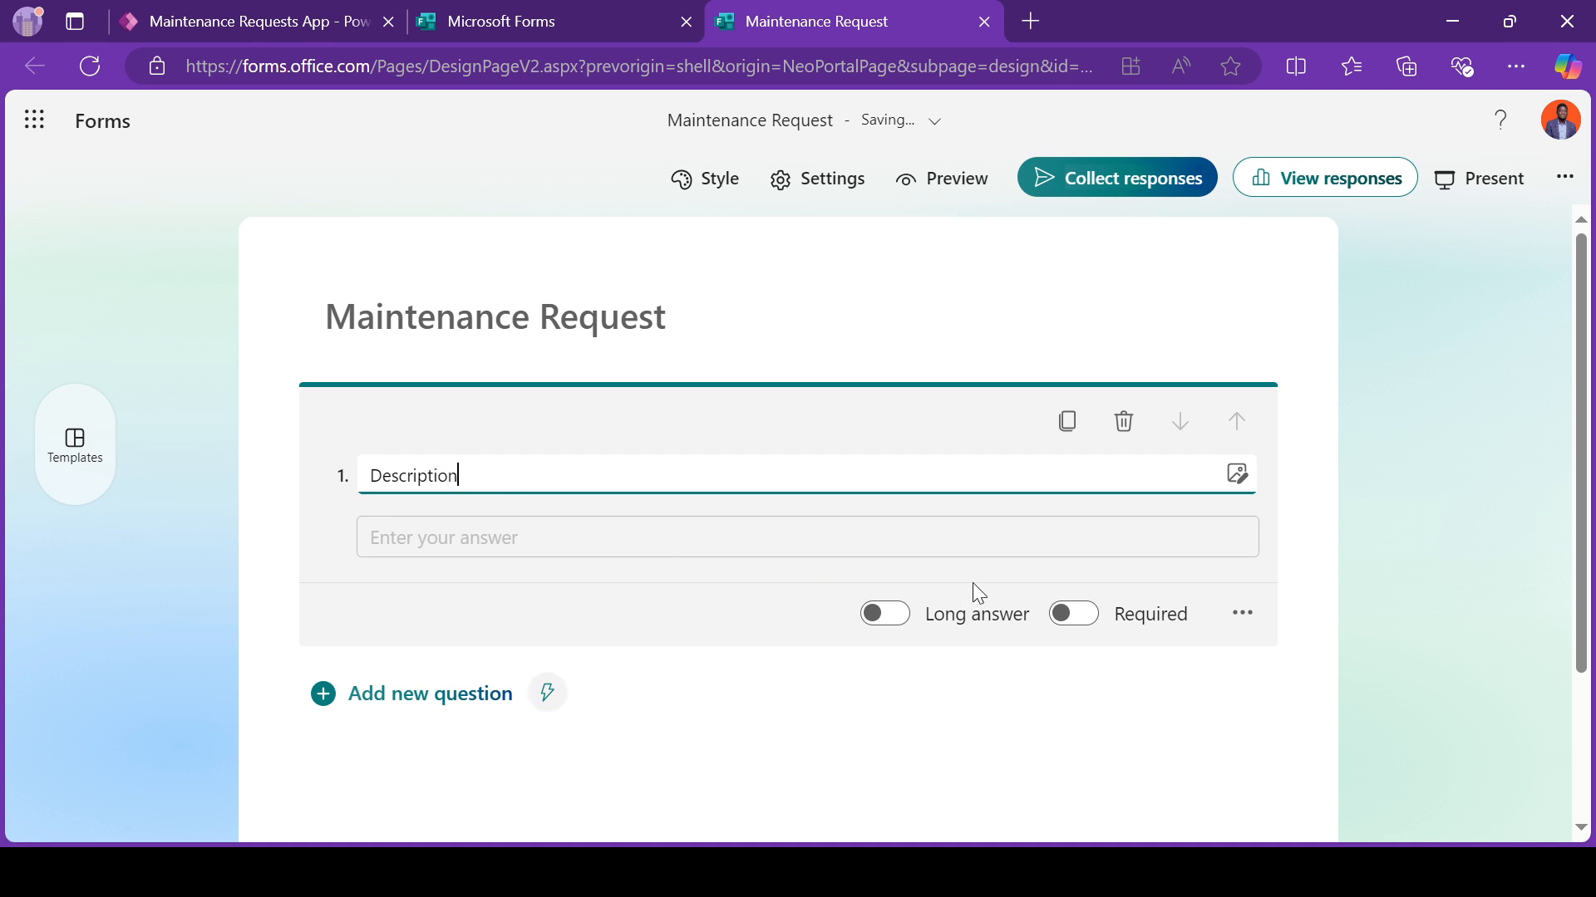
left_click(1067, 615)
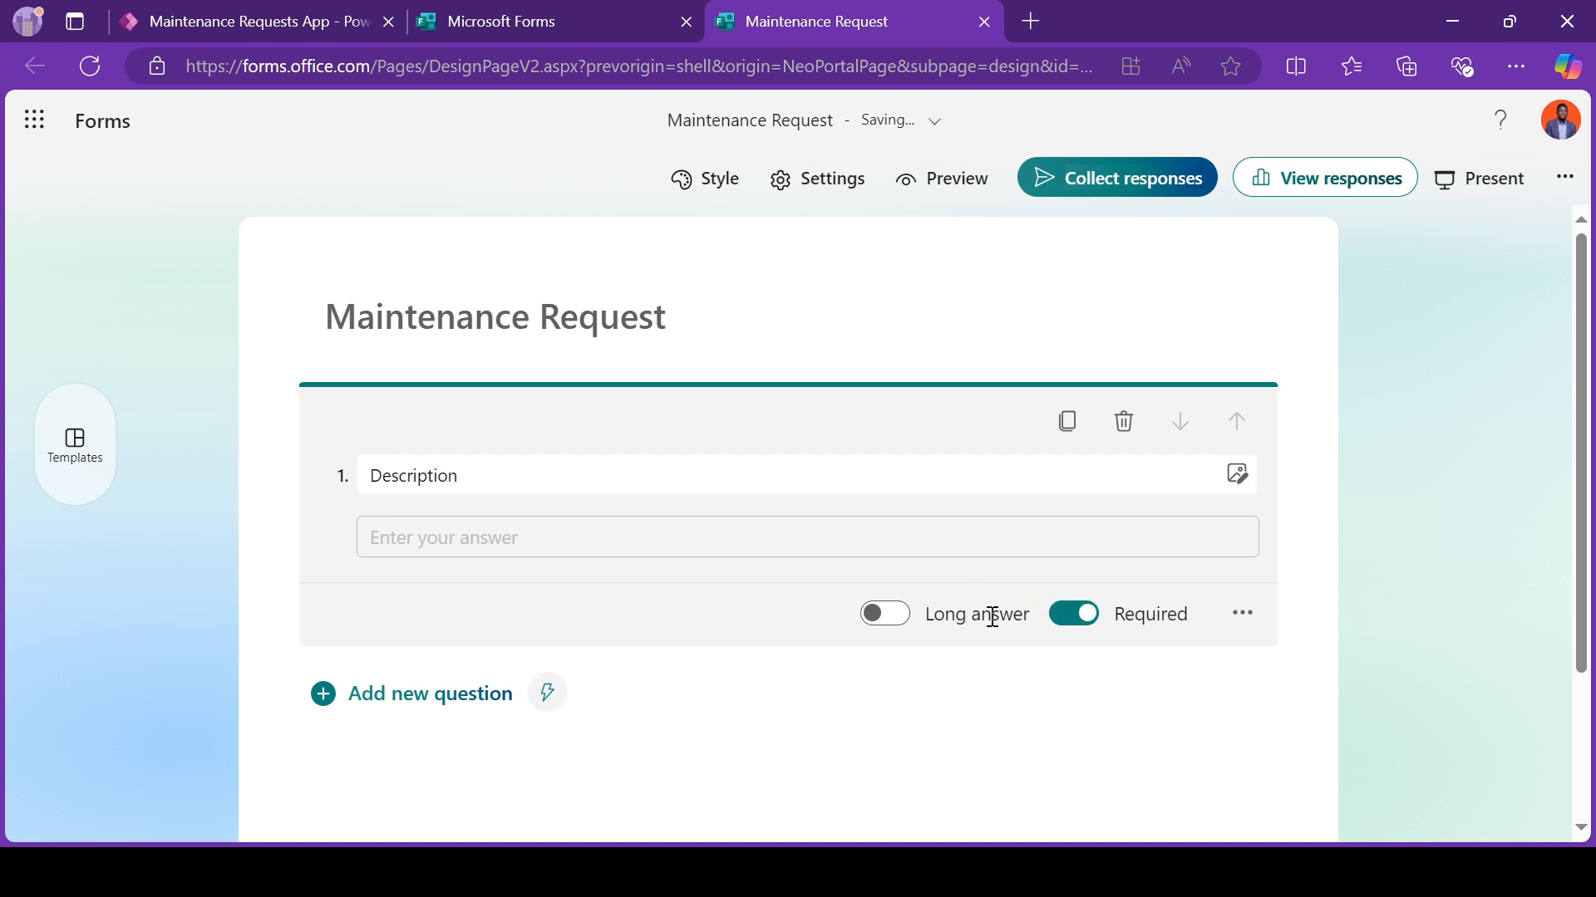
left_click(891, 620)
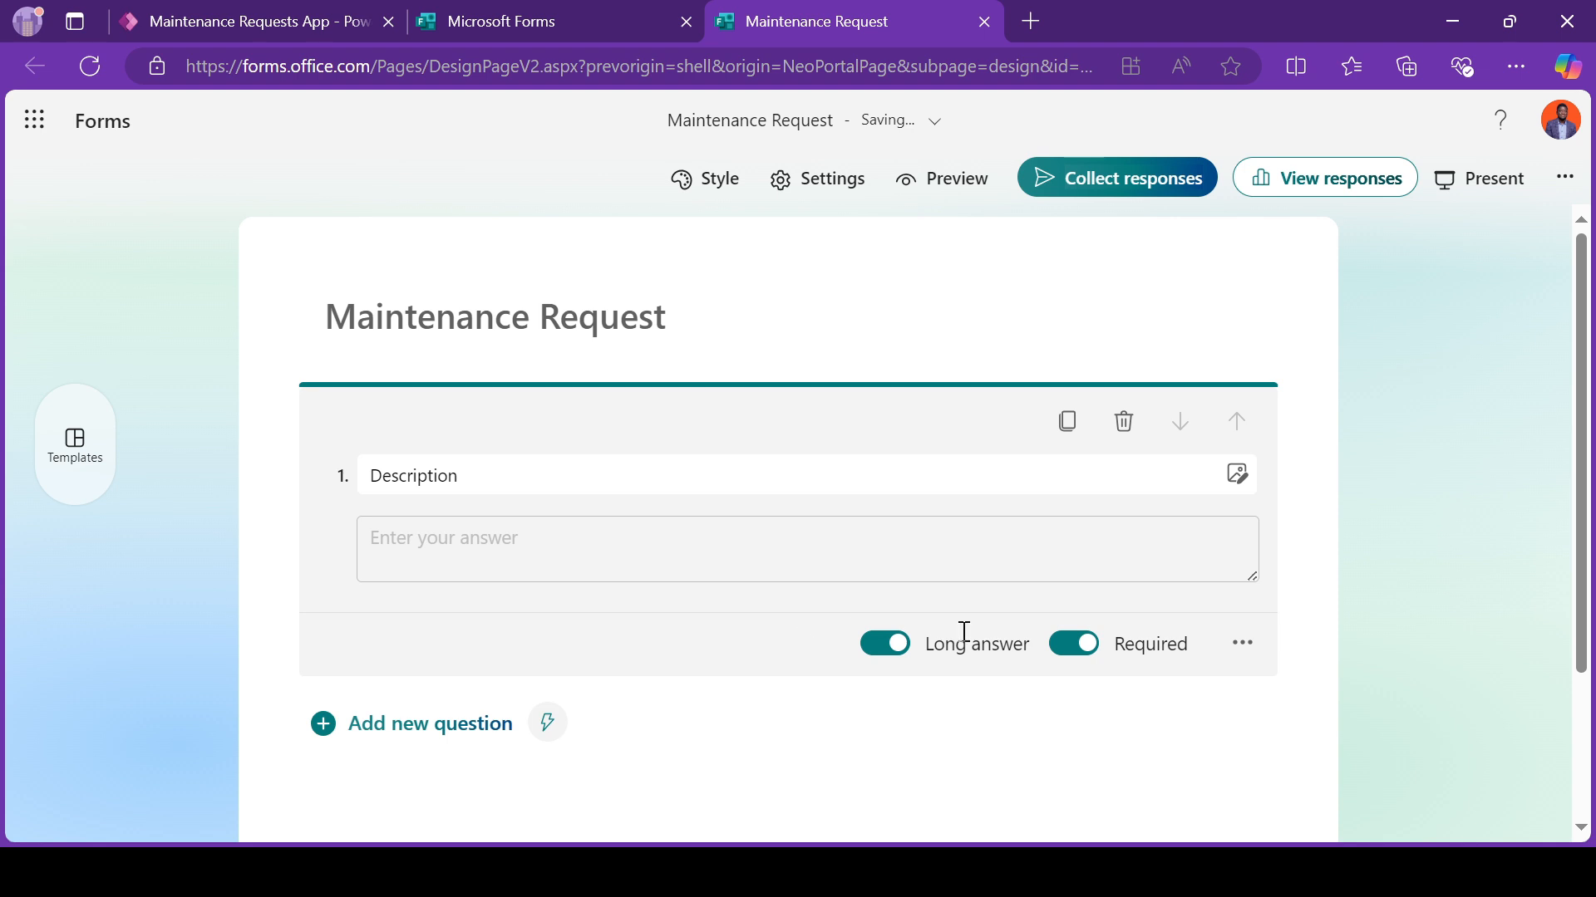
Step: Add a required text question named "Full Name" and move it above the Description question
left_click(366, 725)
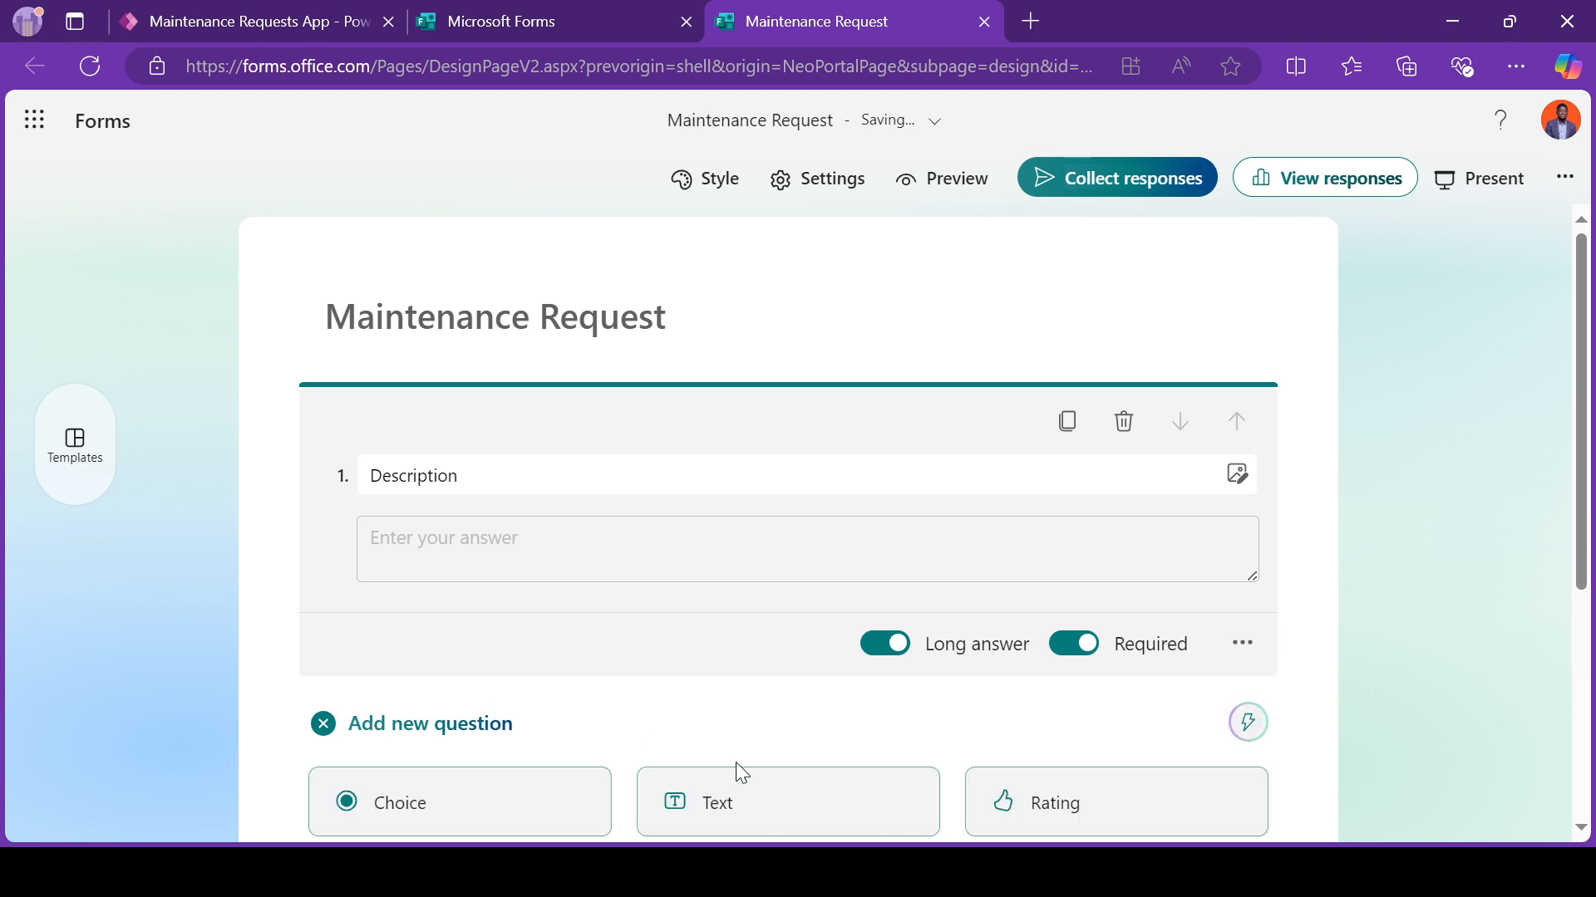
left_click(772, 641)
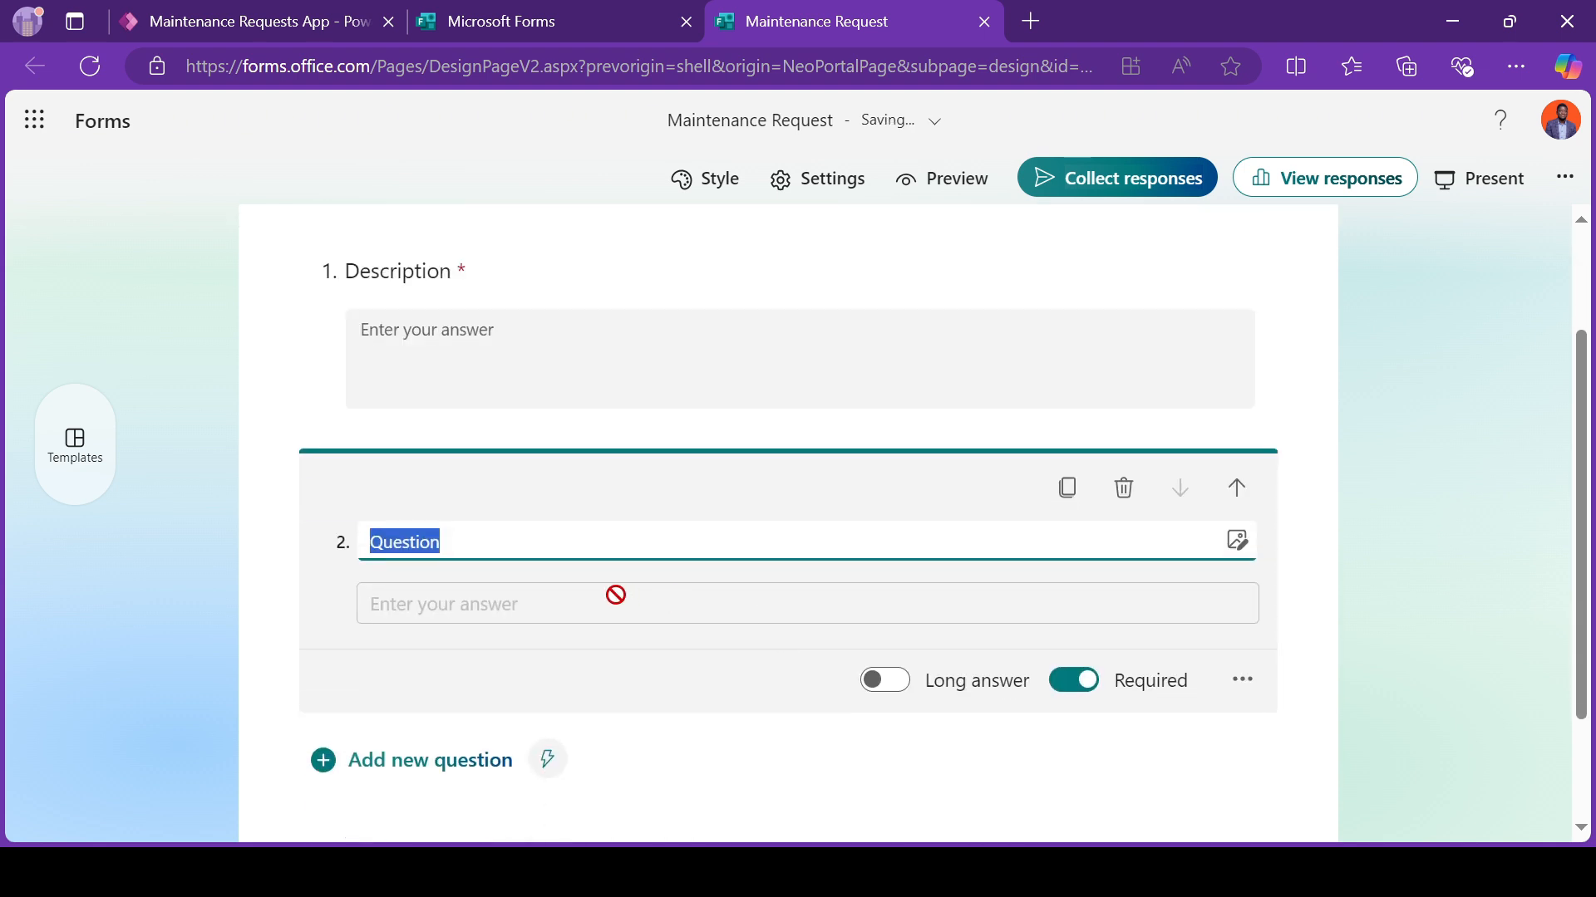
type("Full Name")
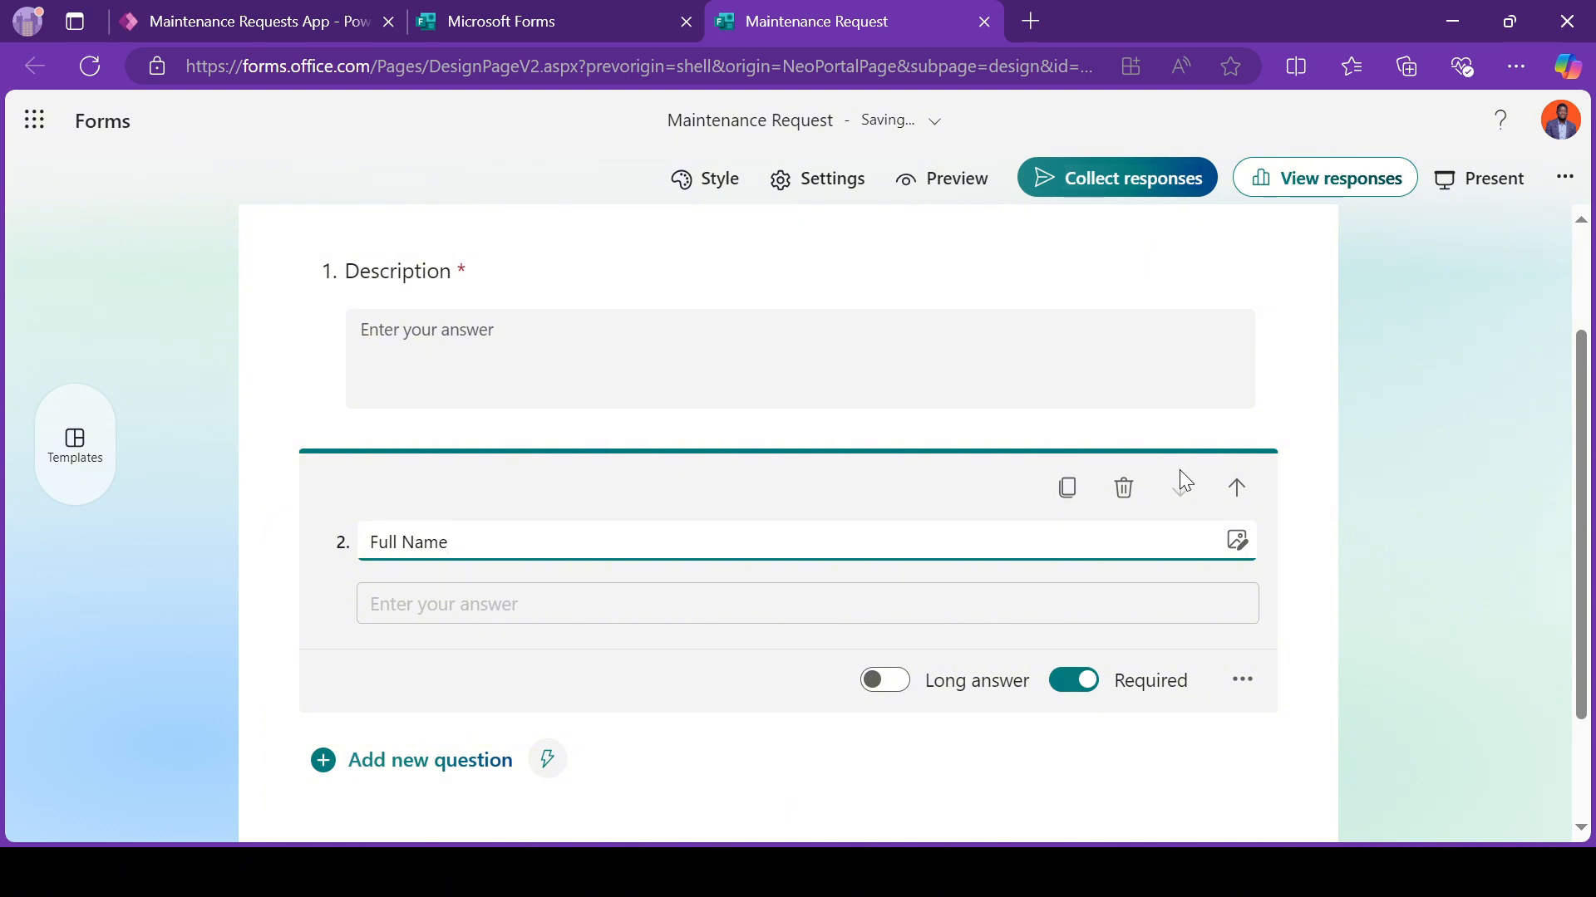
left_click(1257, 489)
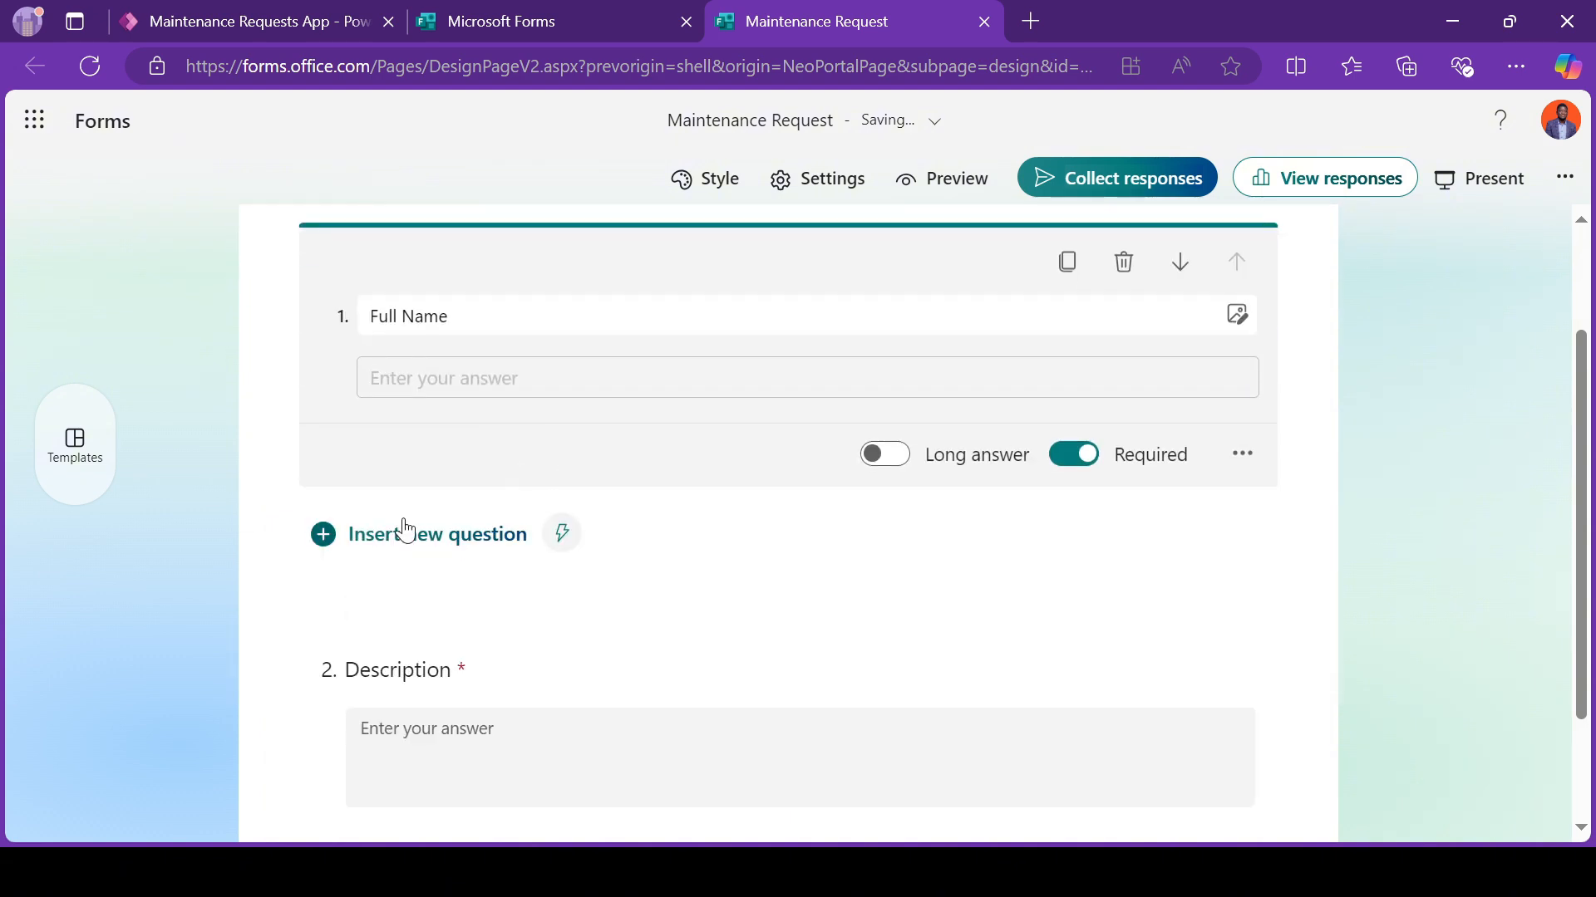
Step: Insert a required text question named "Email" directly after the Full Name question
left_click(404, 532)
left_click(787, 606)
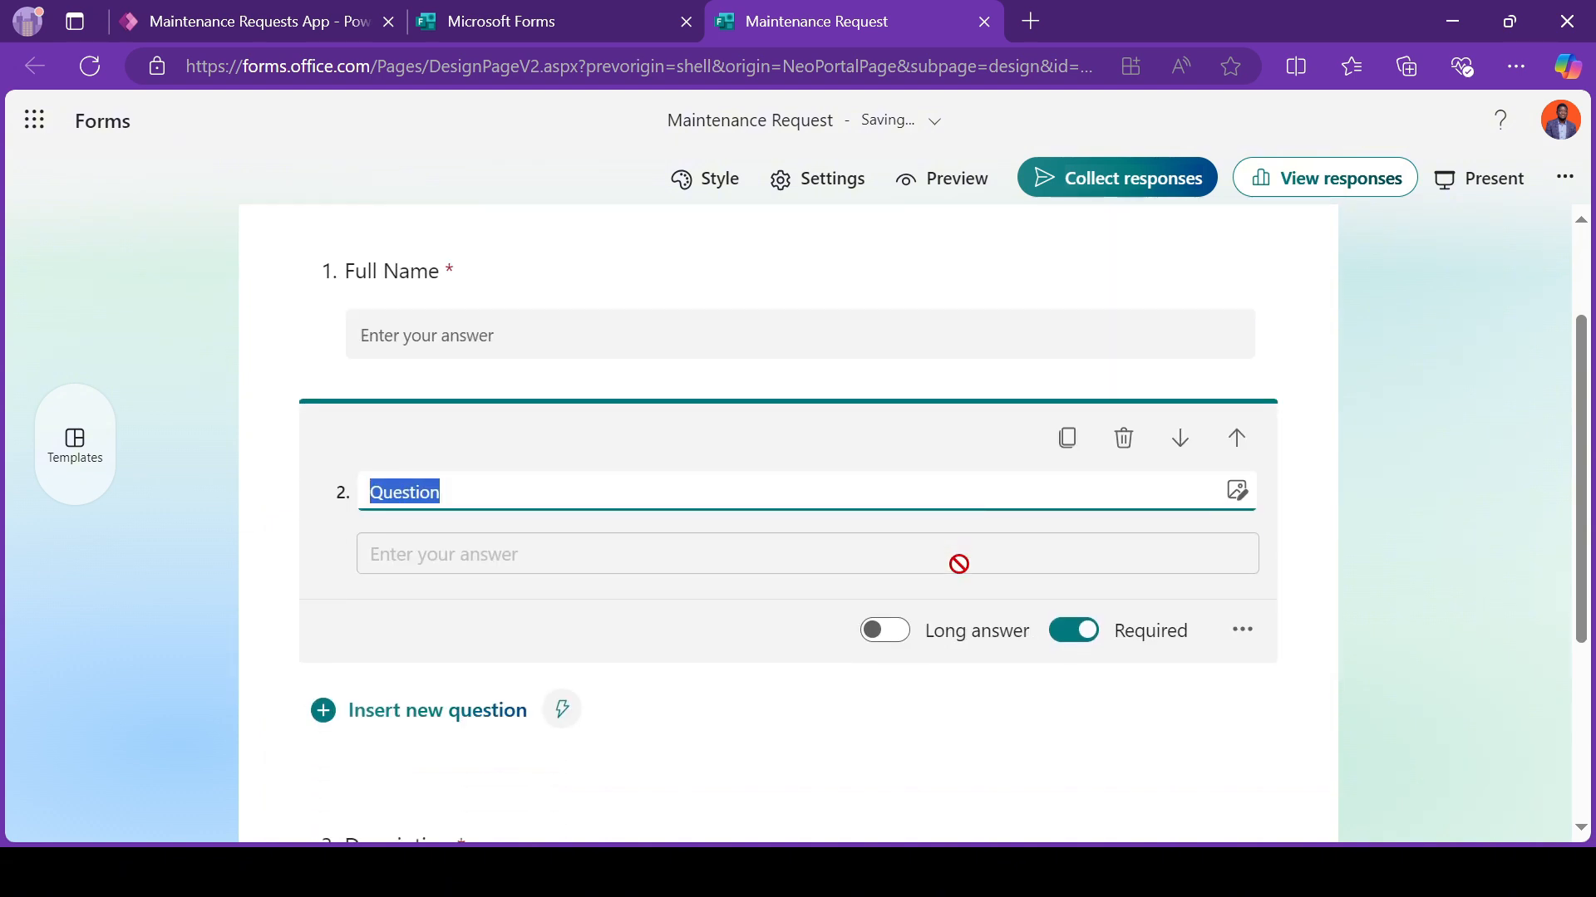
type("Email")
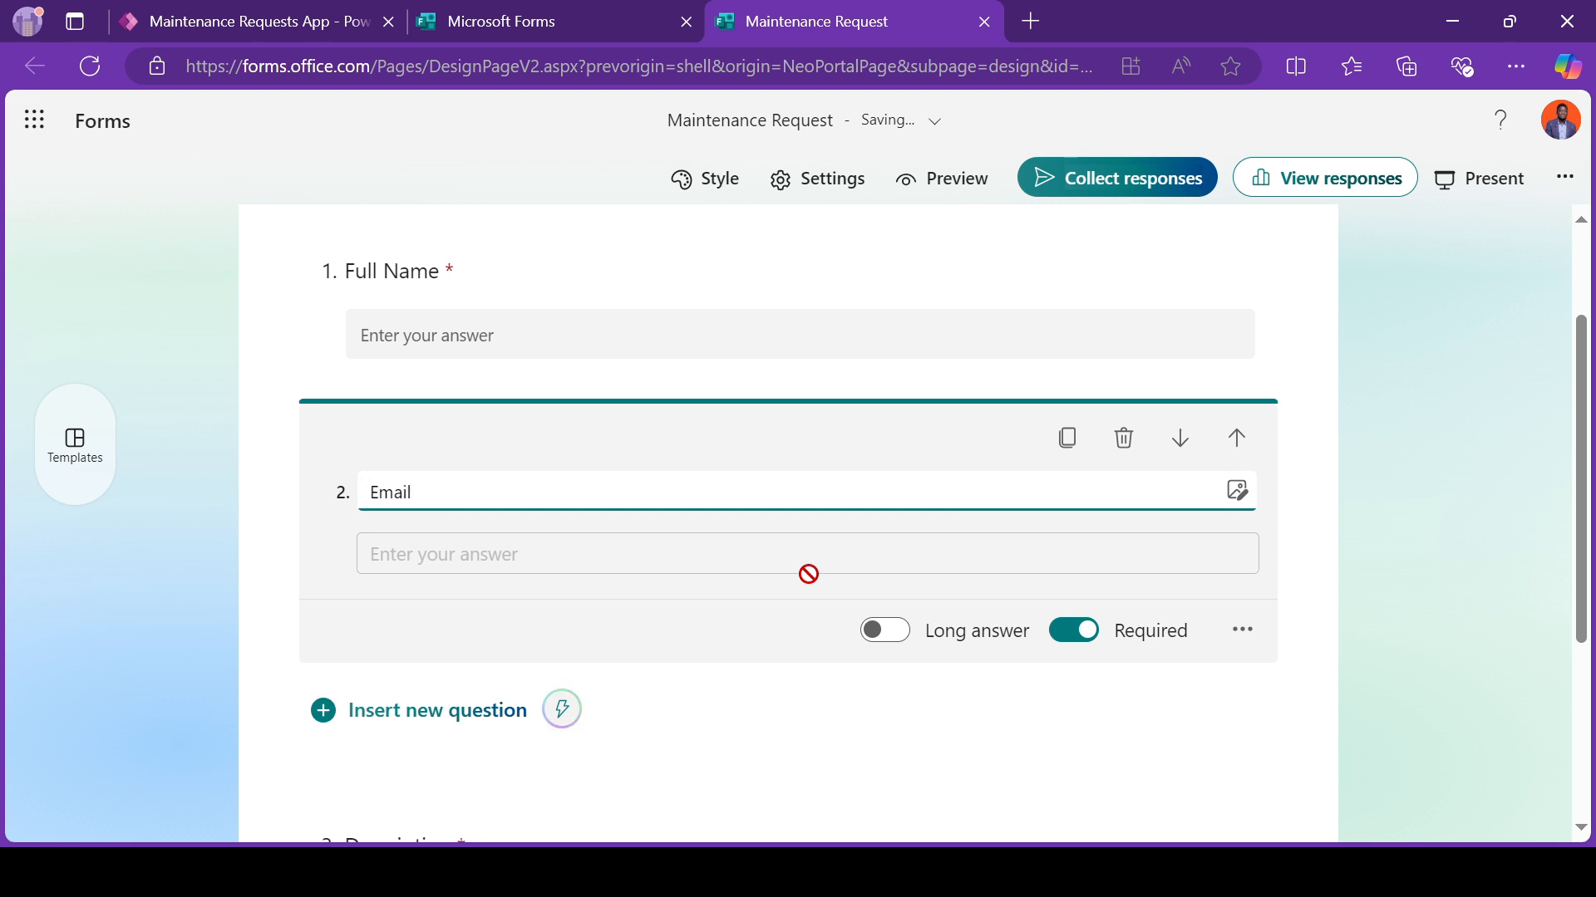
Step: Insert a required choice question named "Category" after the Email question, checking the maintenance category column in the Power Apps preview
scroll(307, 602, "down", 2)
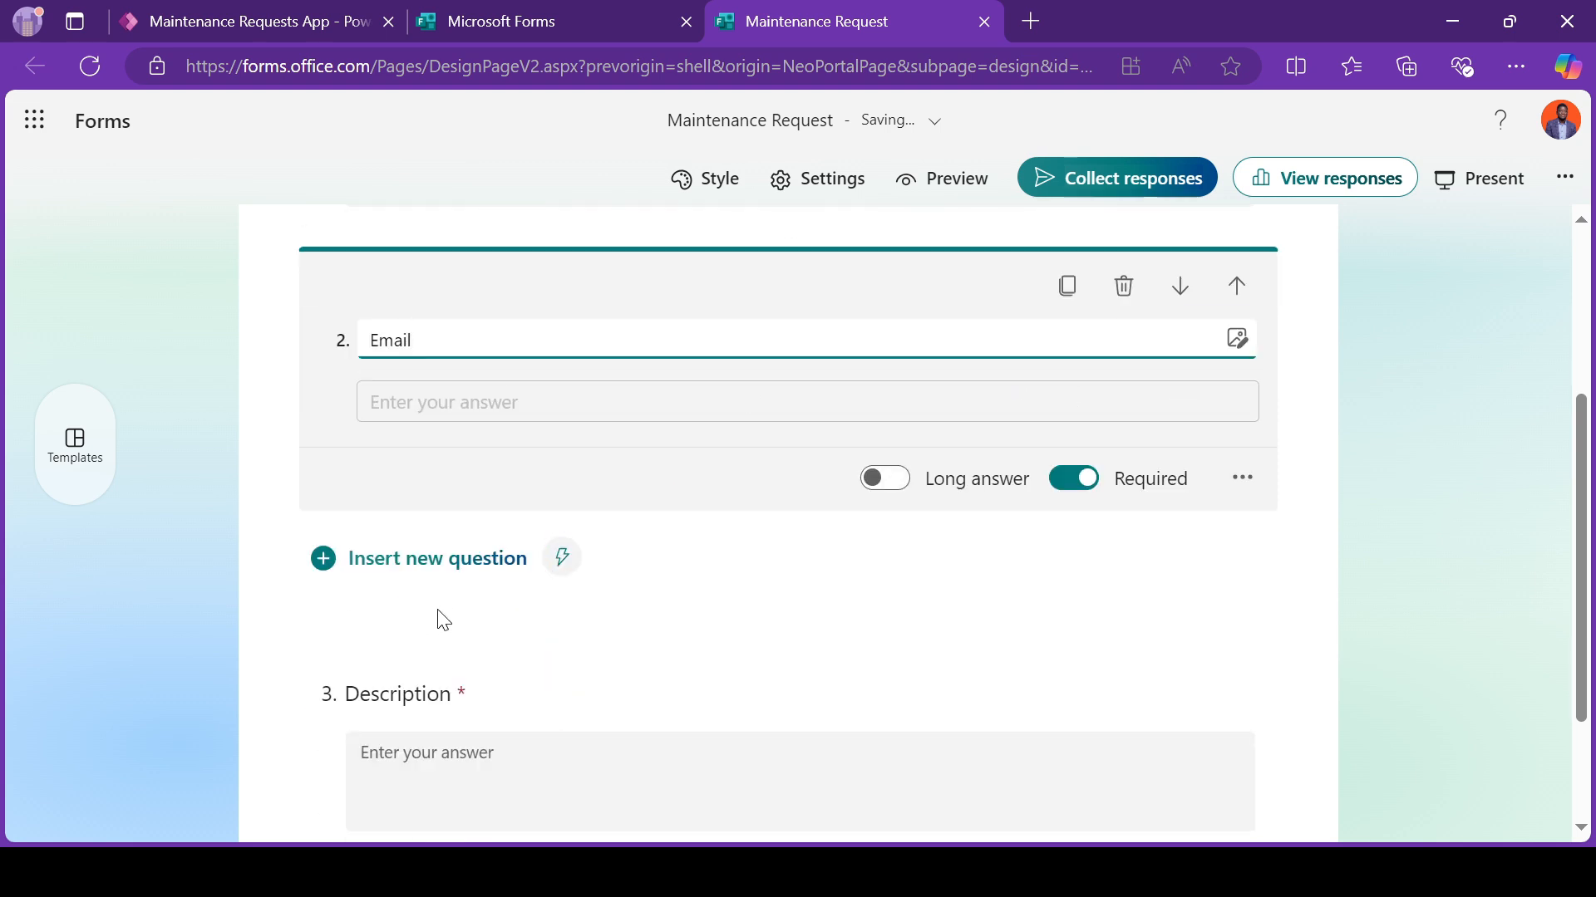
scroll(440, 611, "down", 2)
left_click(387, 453)
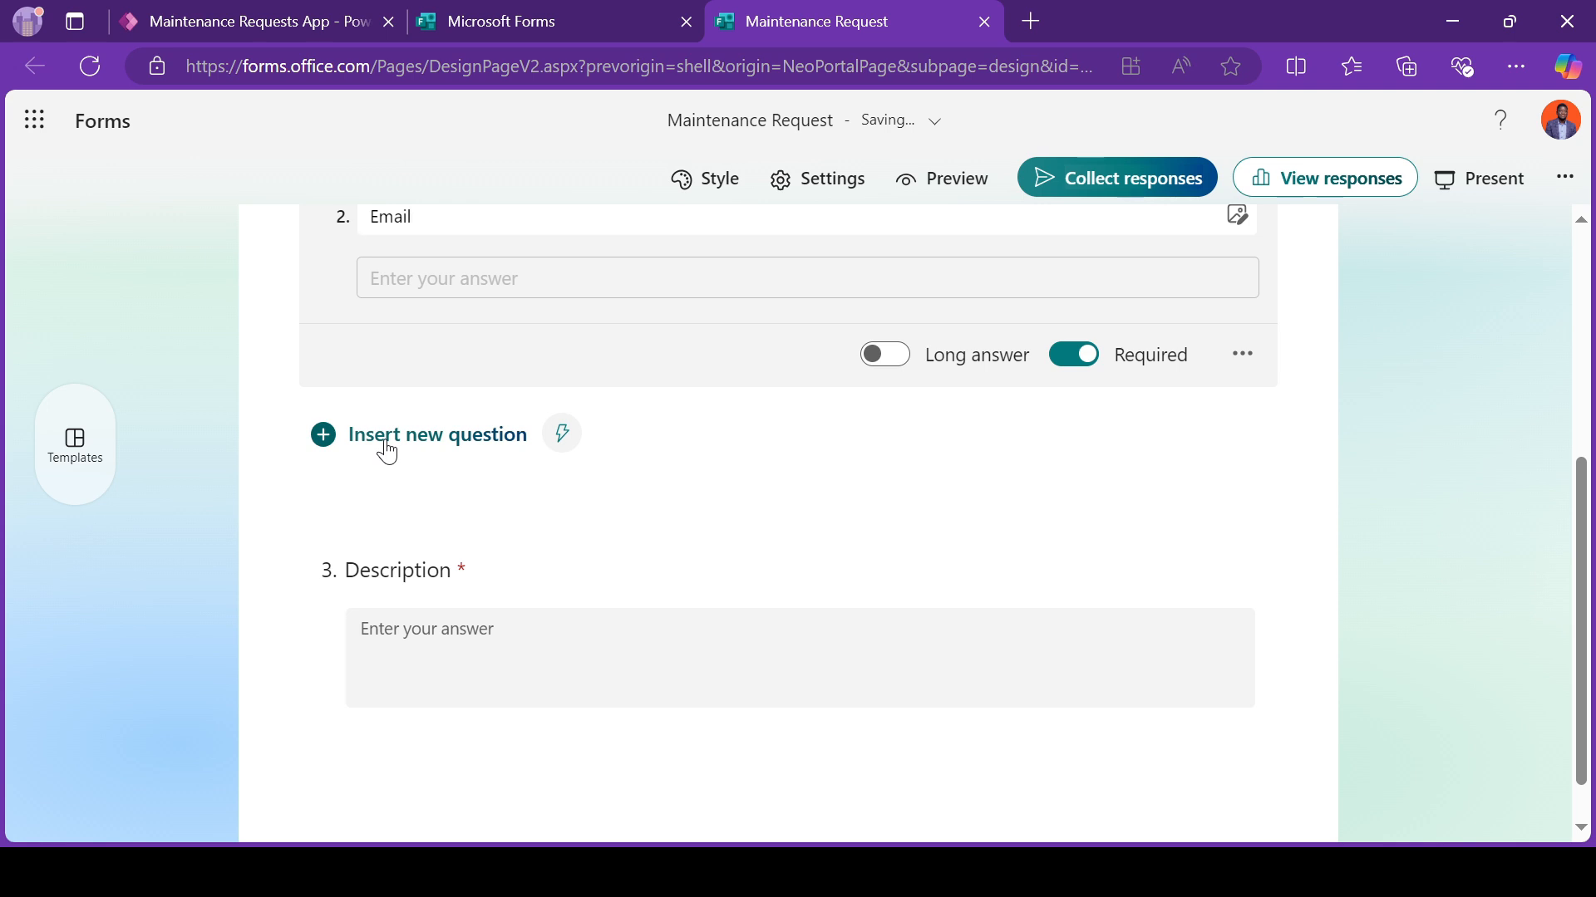
left_click(453, 514)
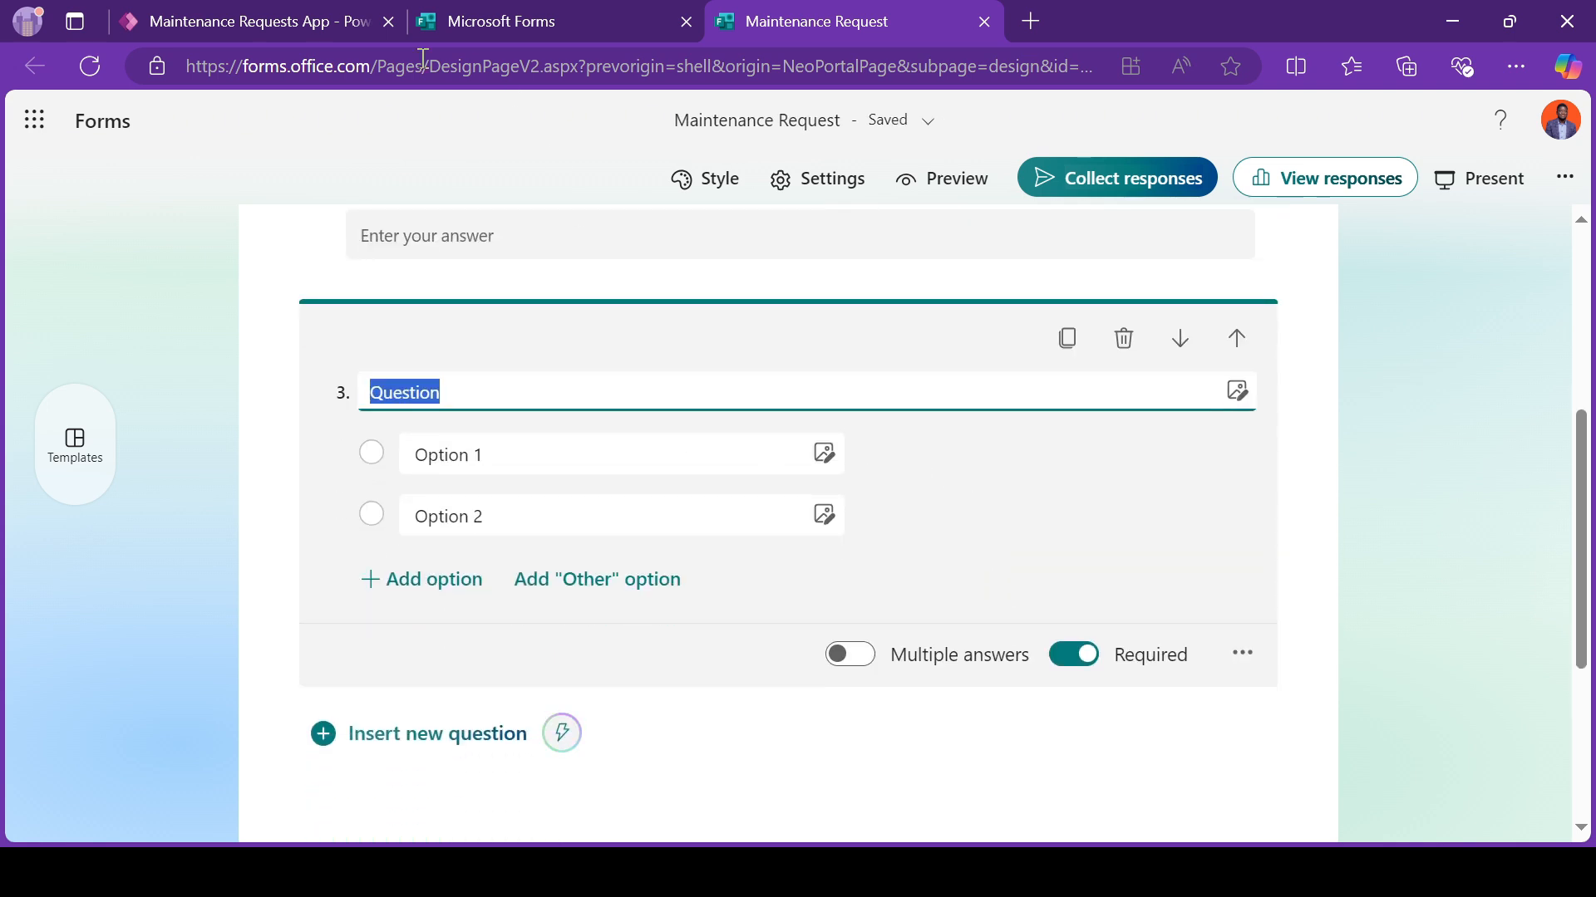
left_click(303, 23)
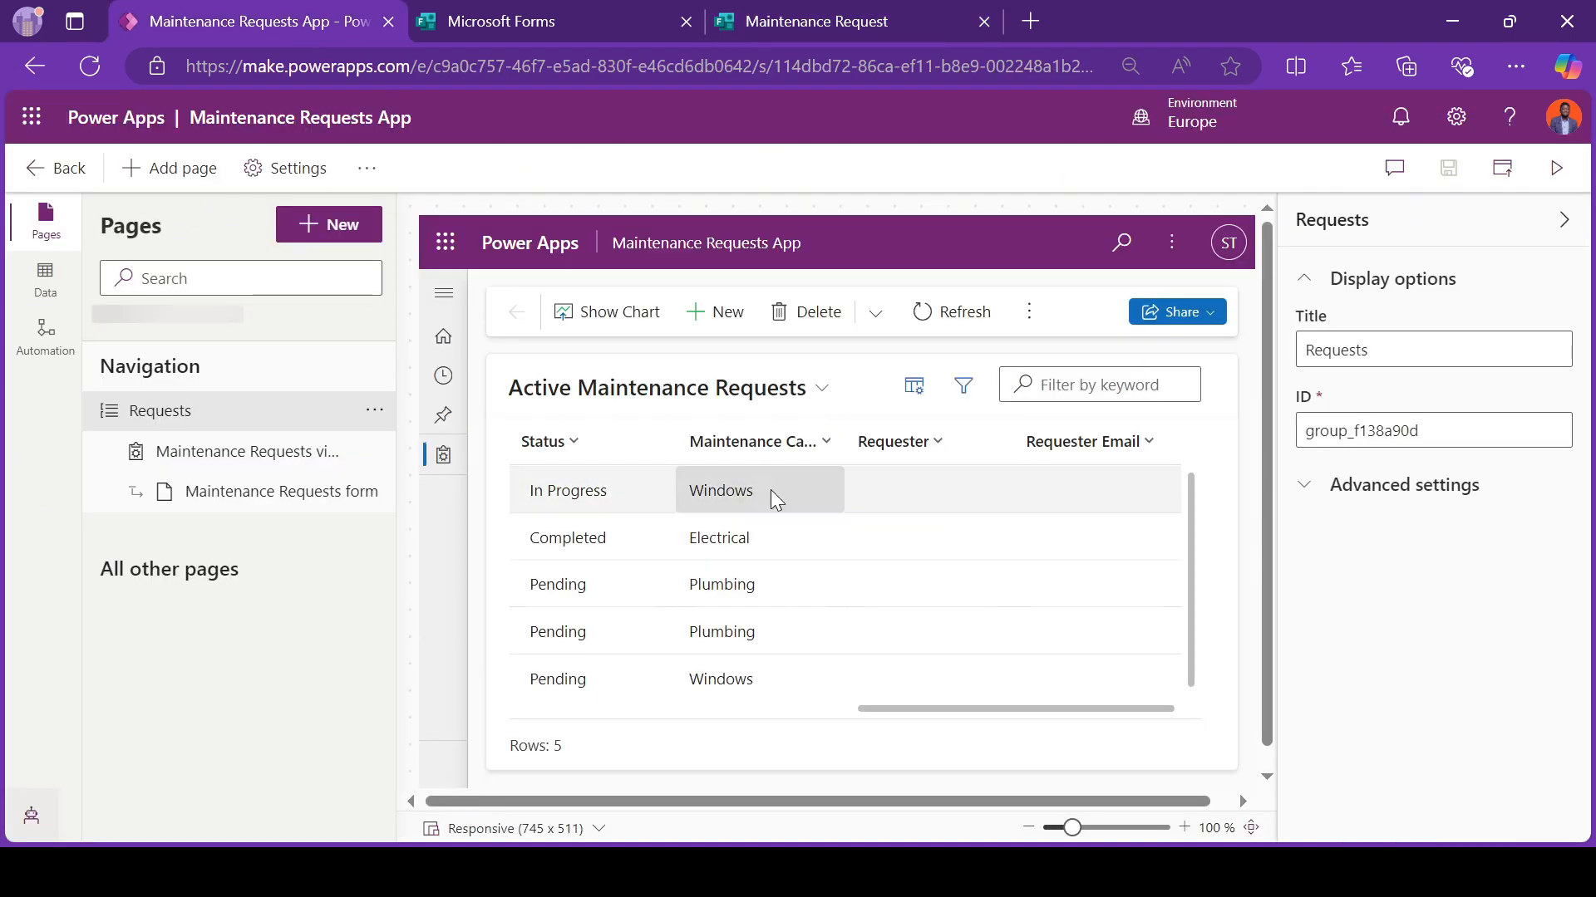
left_click(846, 23)
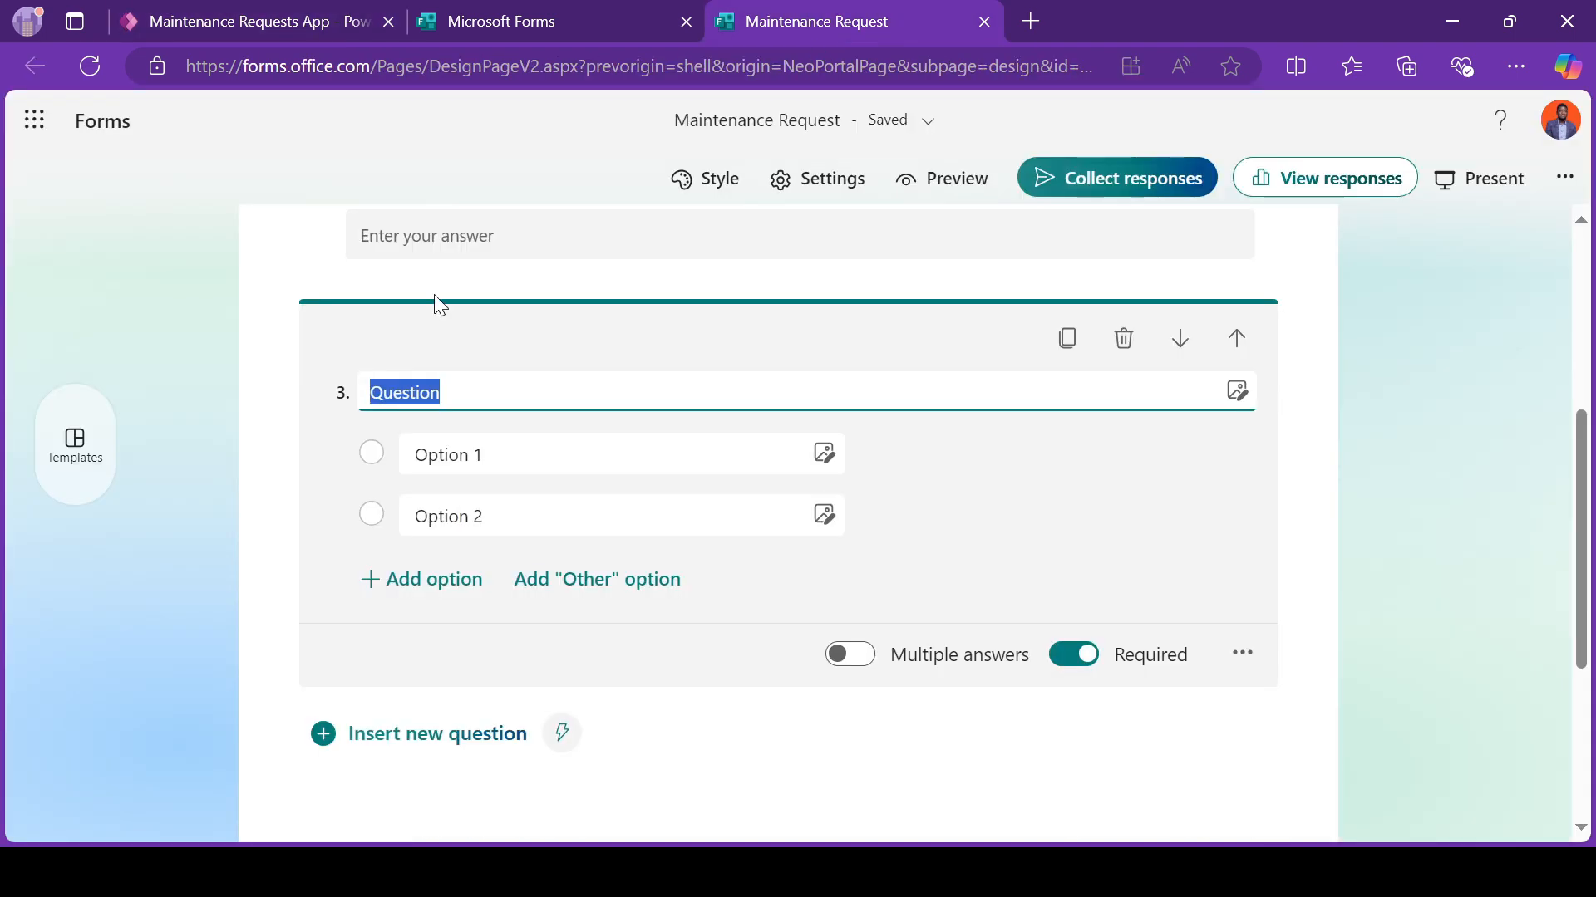
type("Category")
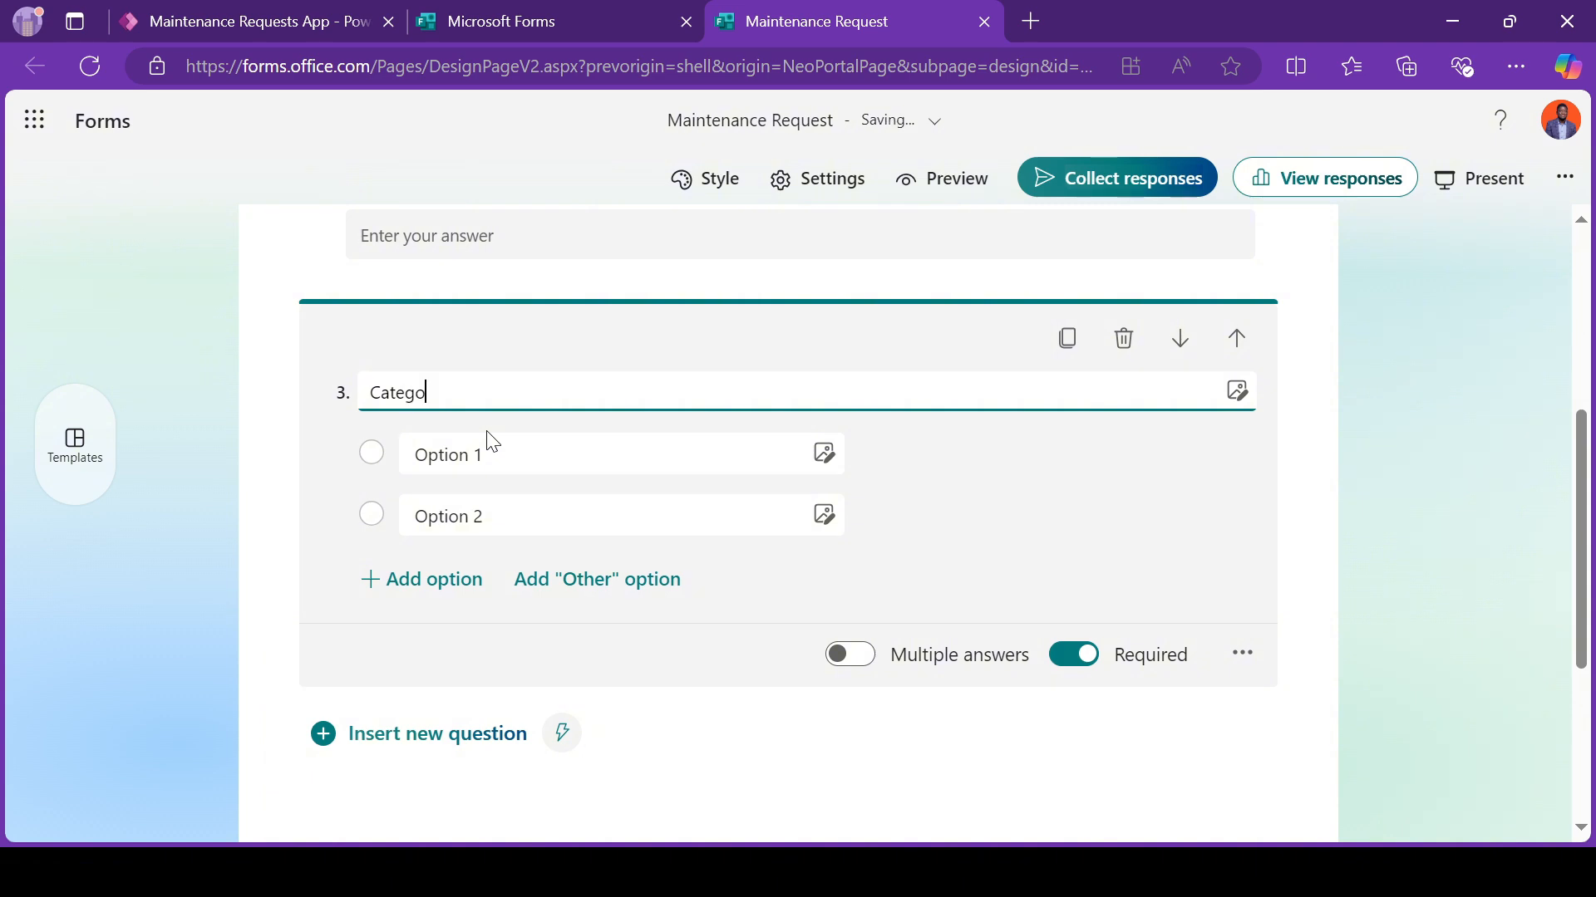
Step: Name the Category question's first option "Electrical", checking the category values in the Power Apps Maintenance Requests view
left_click(502, 454)
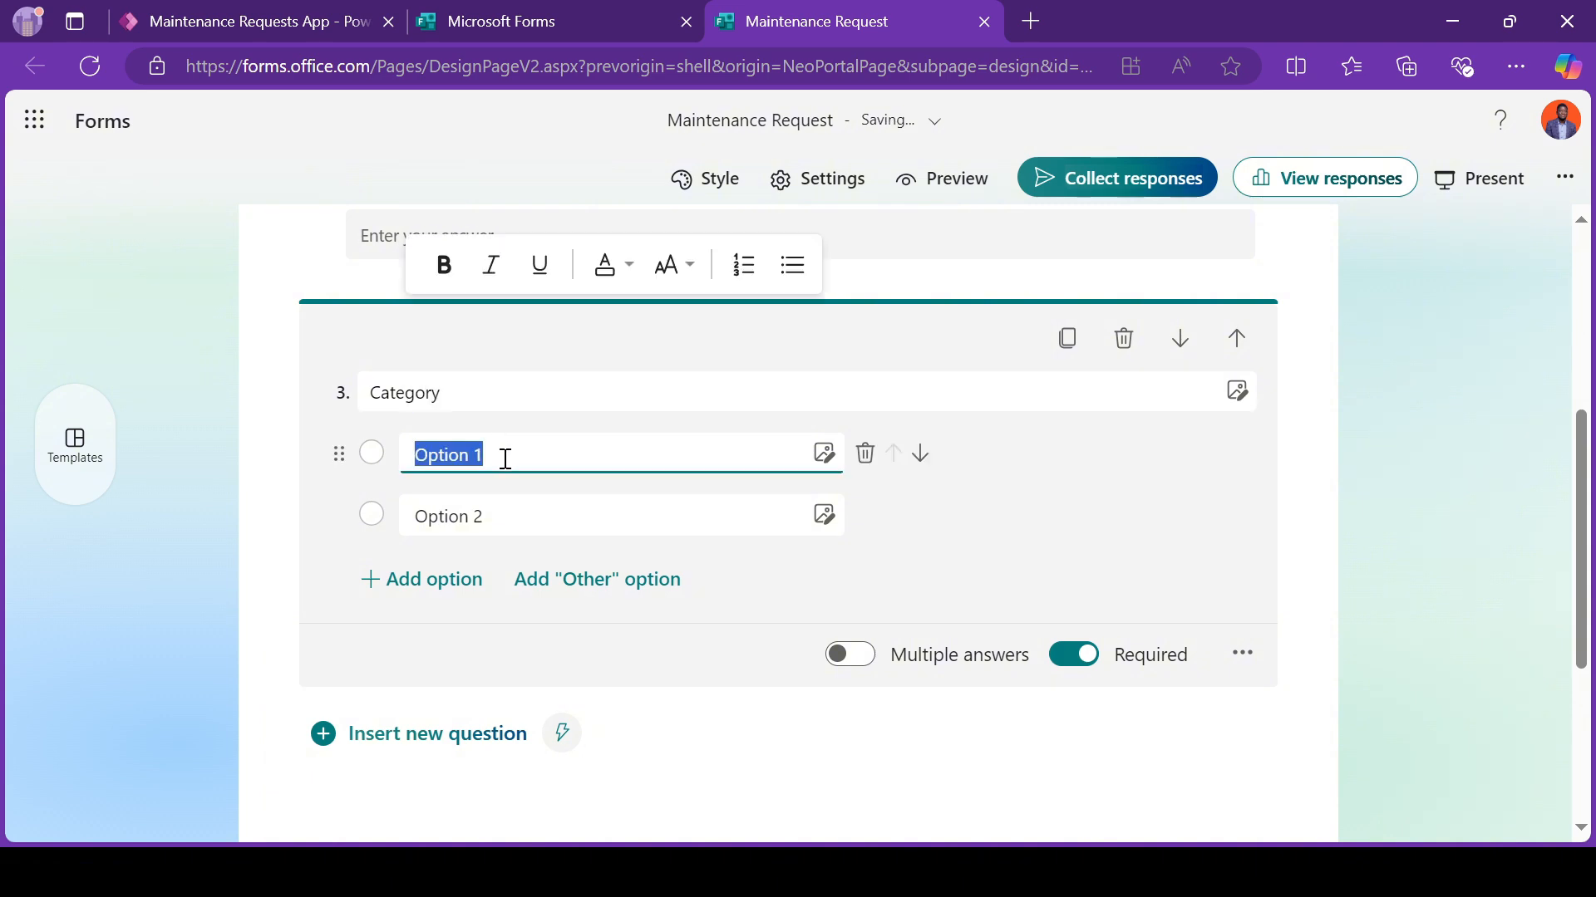
type("Electric")
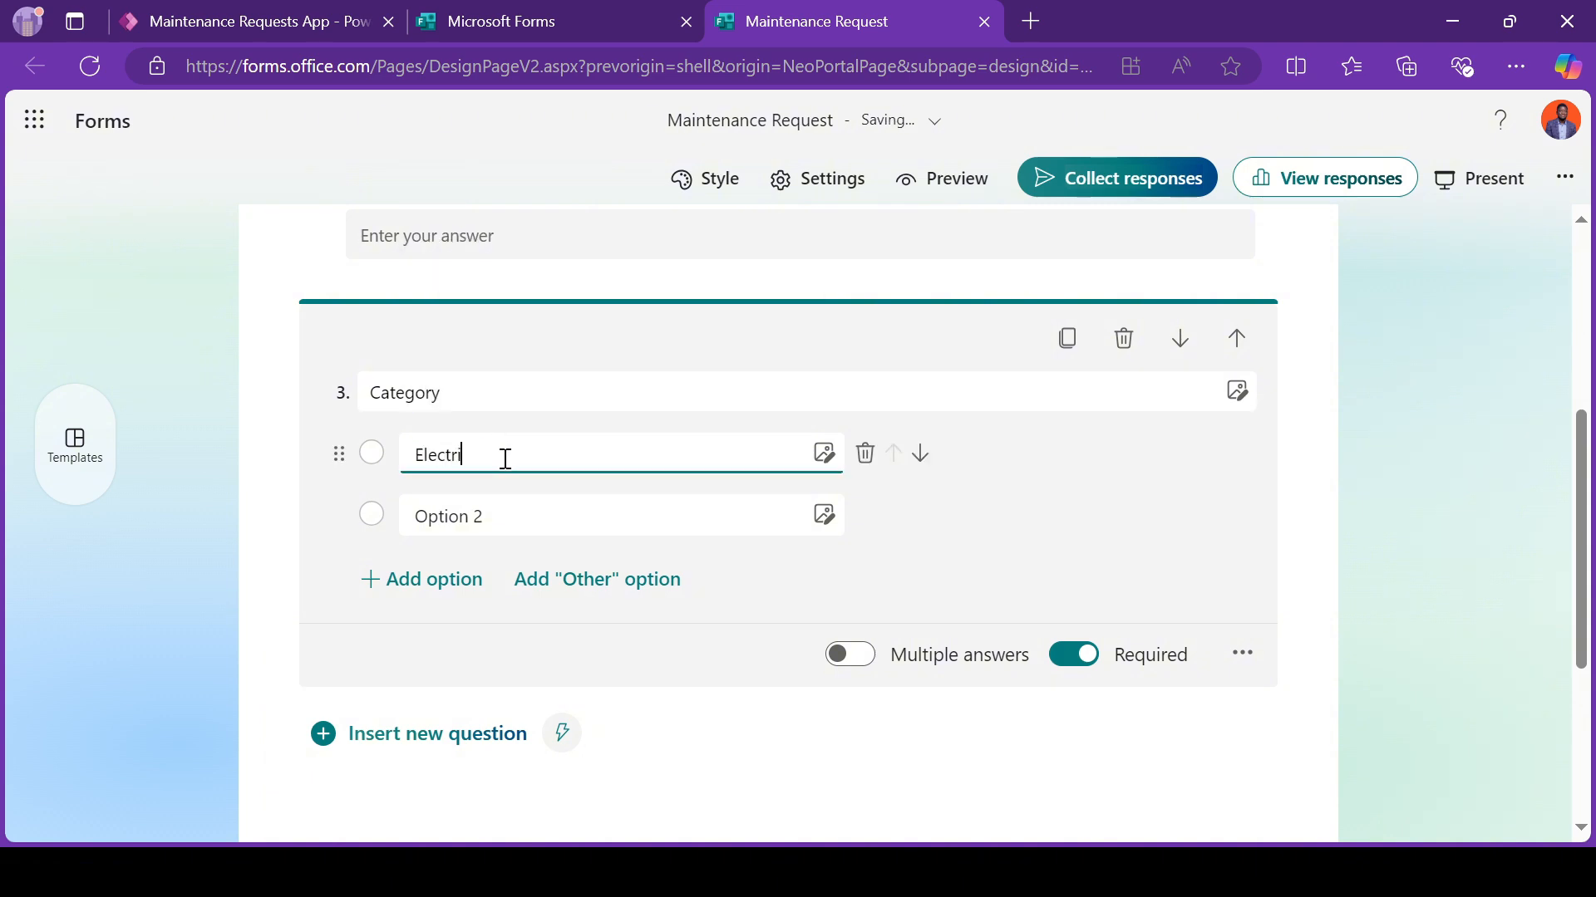
left_click(292, 25)
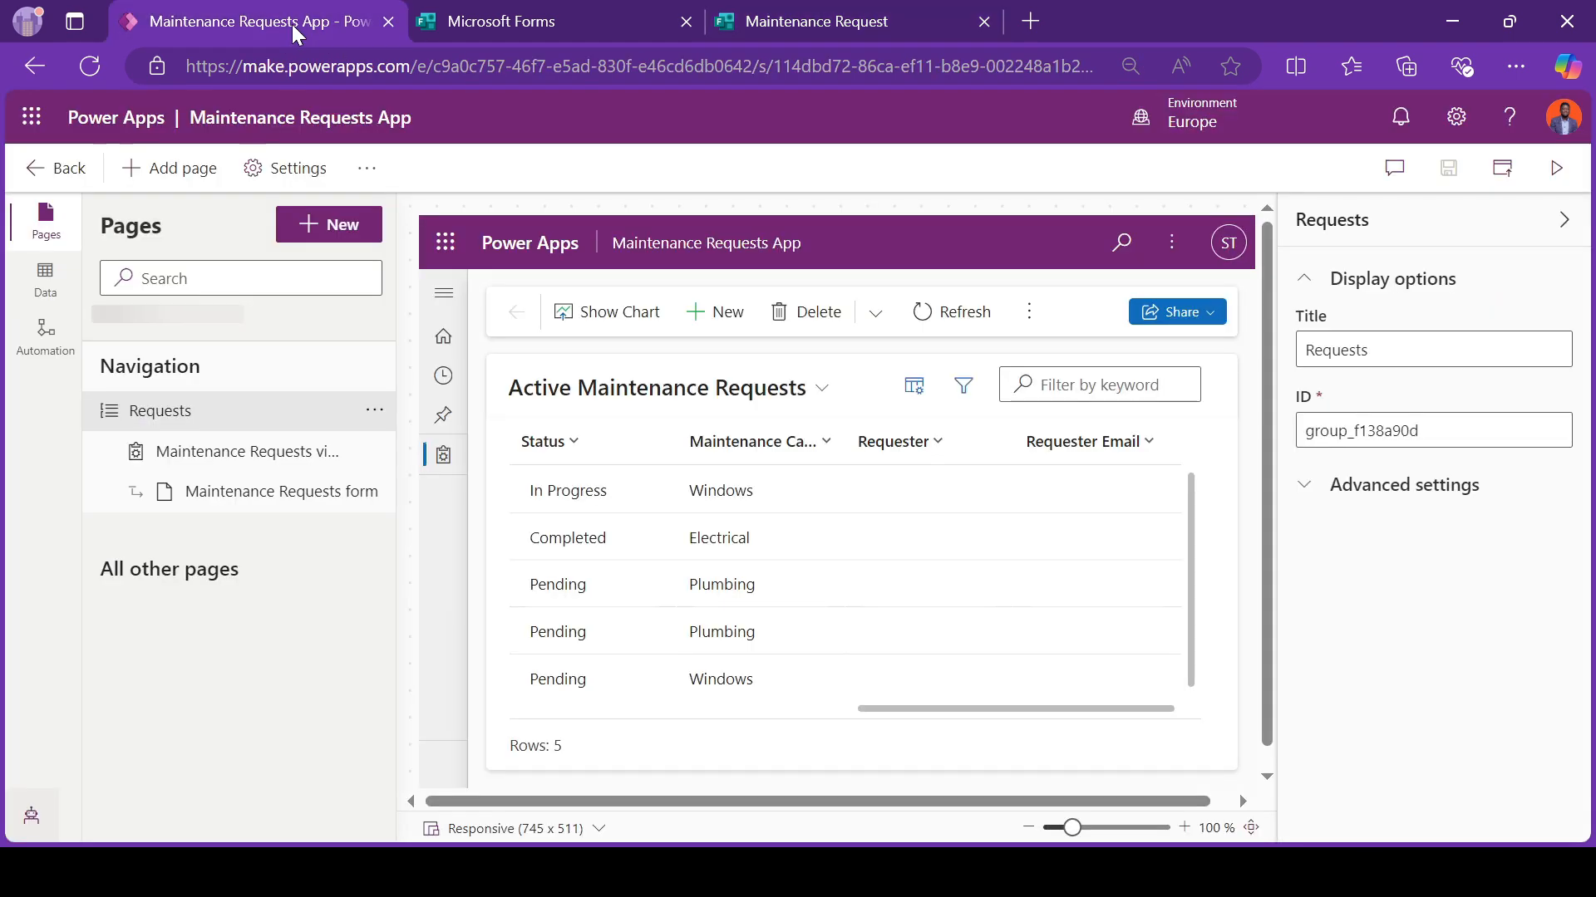
left_click(516, 30)
left_click(724, 31)
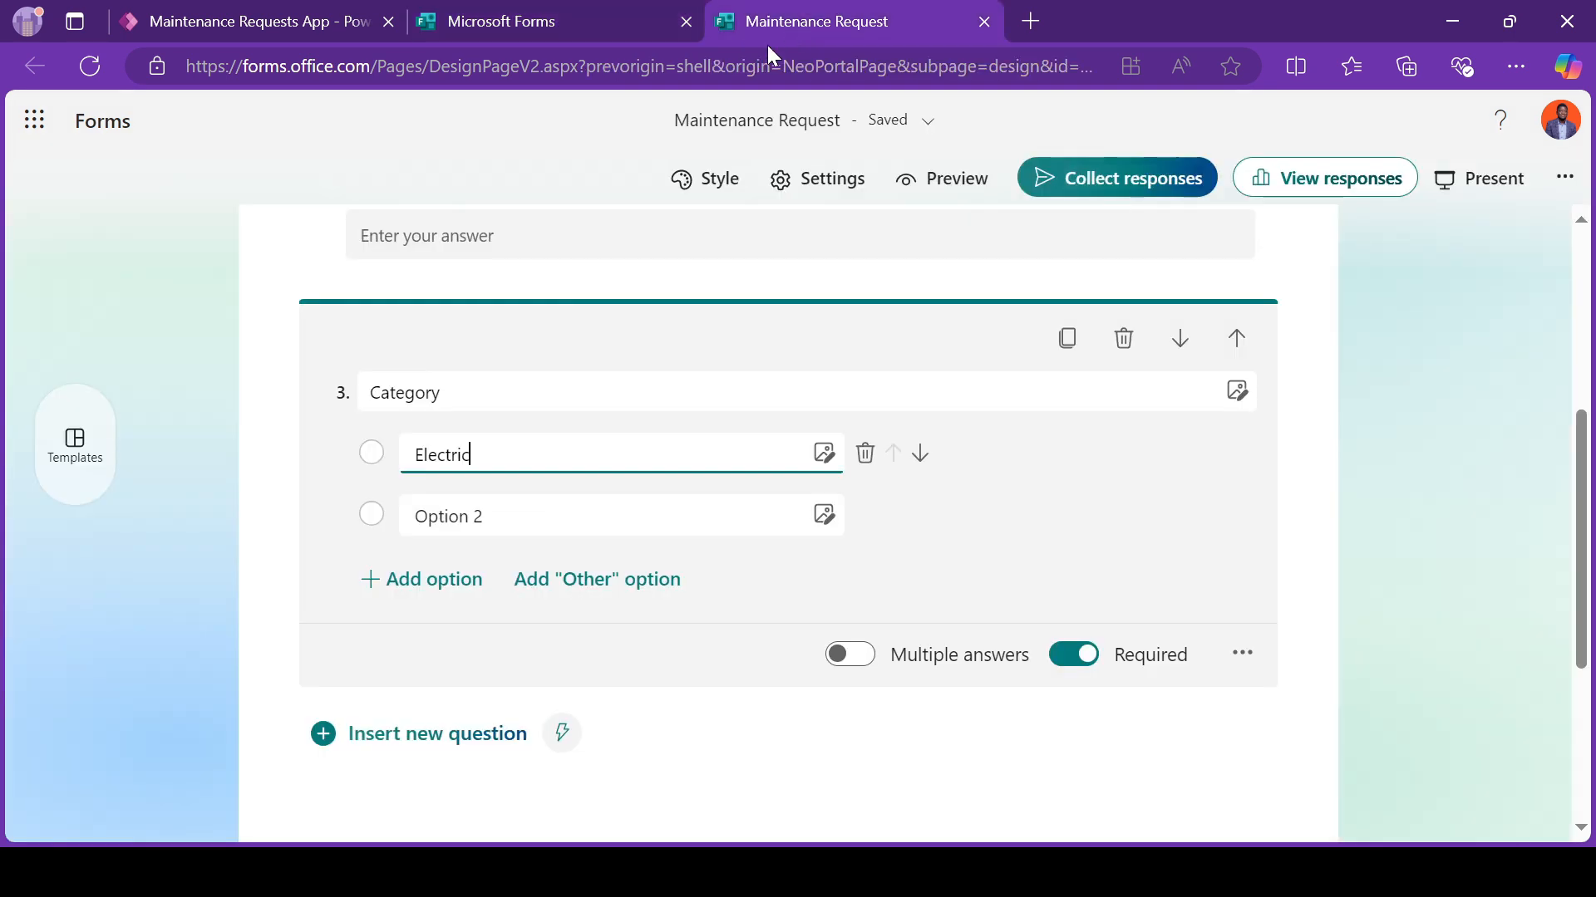
type("al")
key("Tab")
Step: Name the Category question's second option "Windows" and add a third option "Plumbing"
left_click(516, 529)
type("Windows")
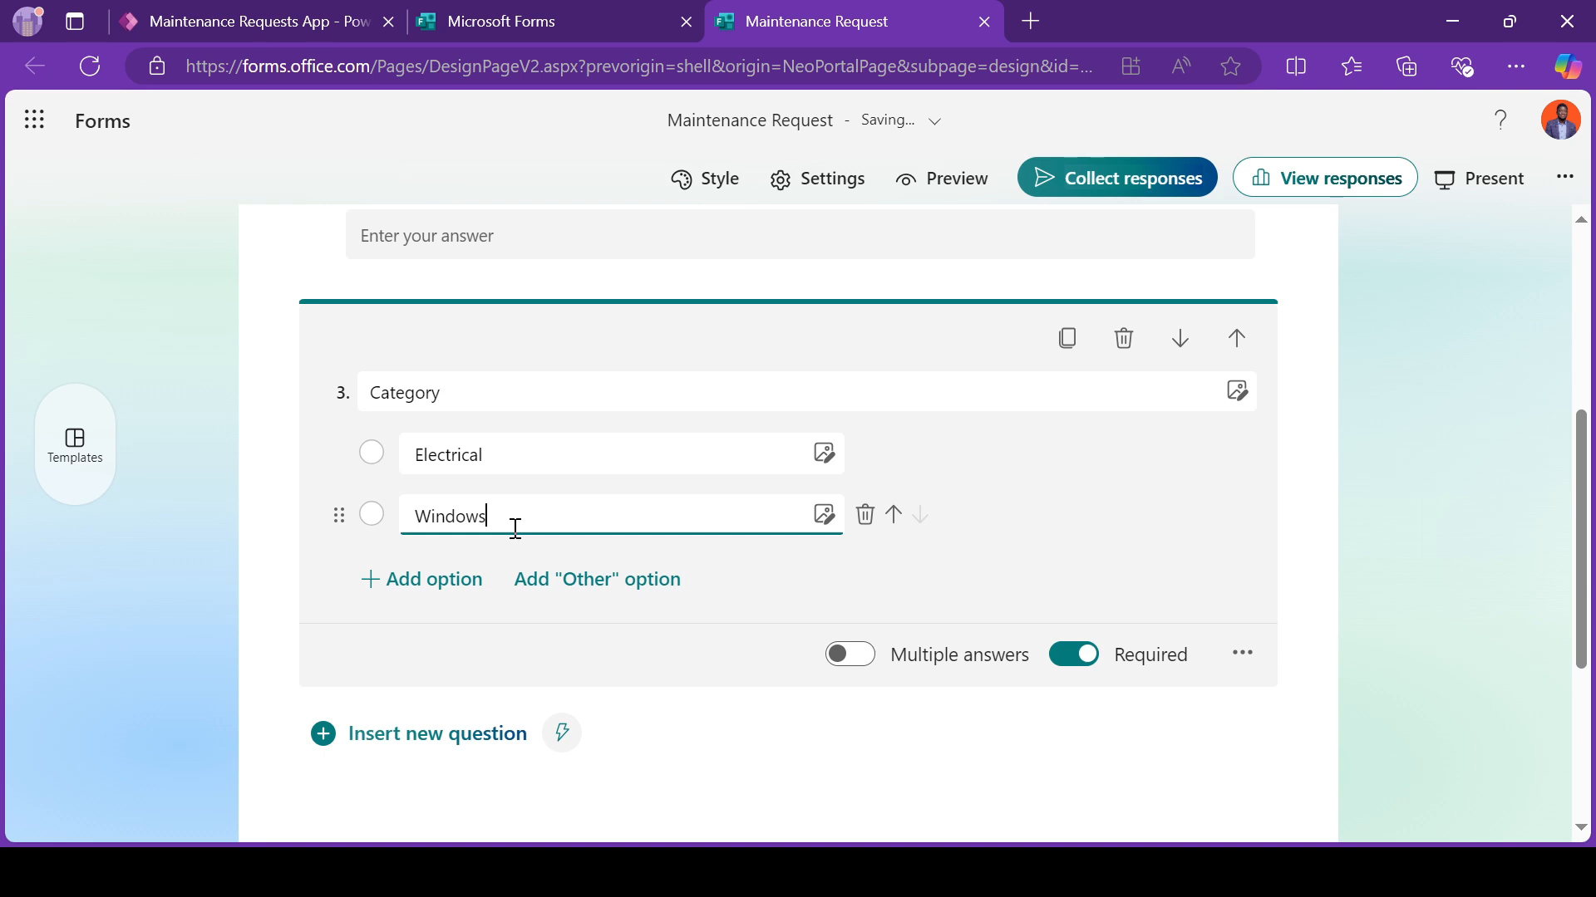
left_click(427, 588)
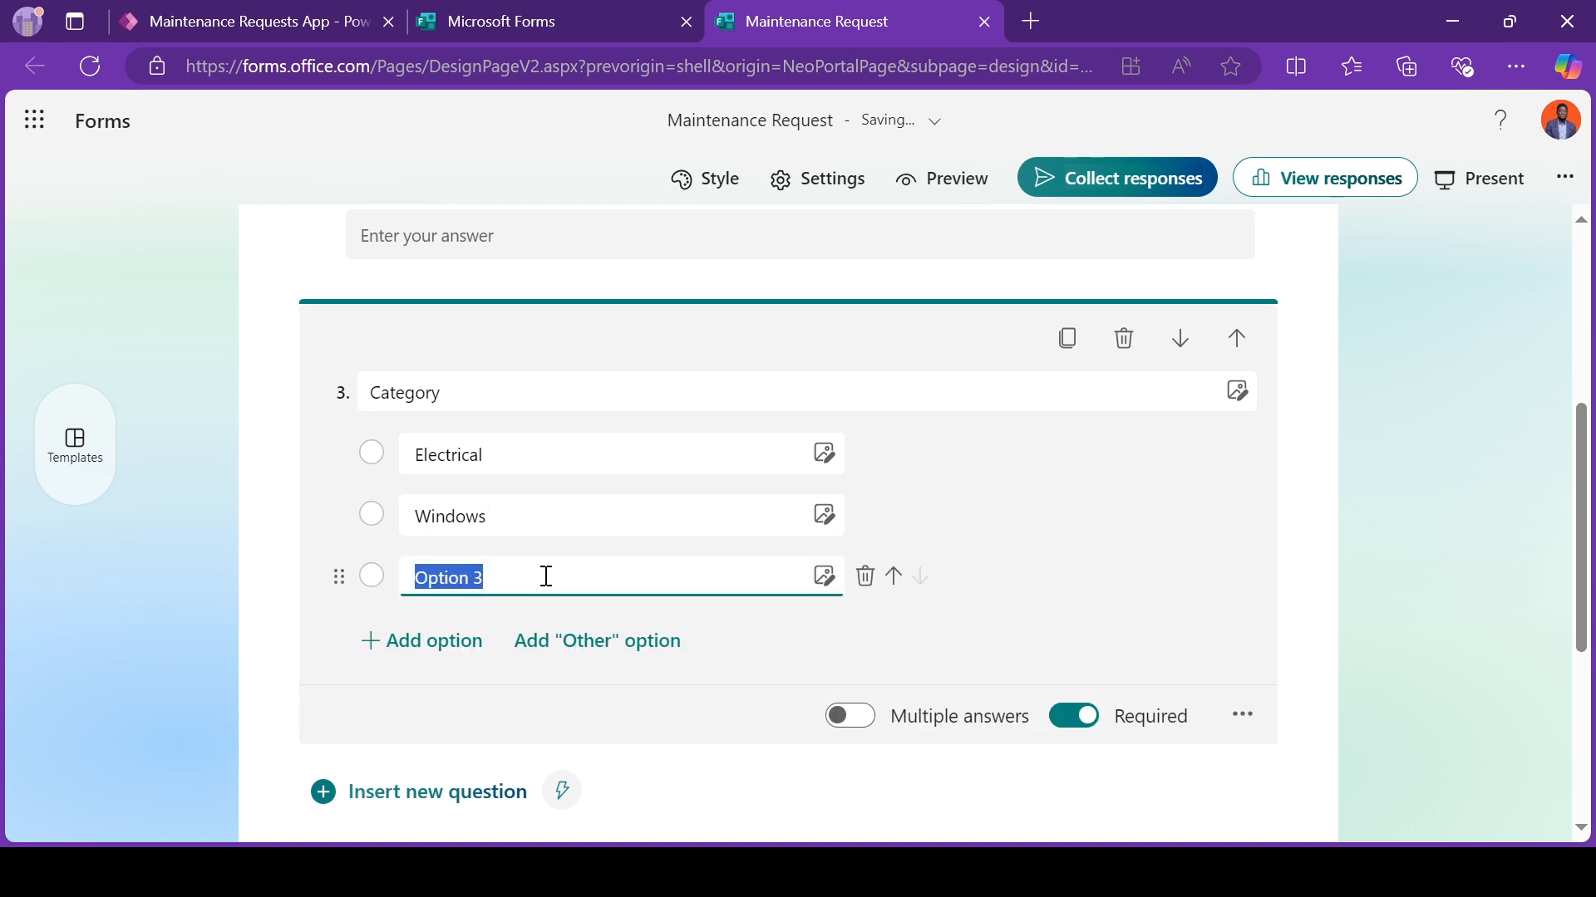
type("Plumbing")
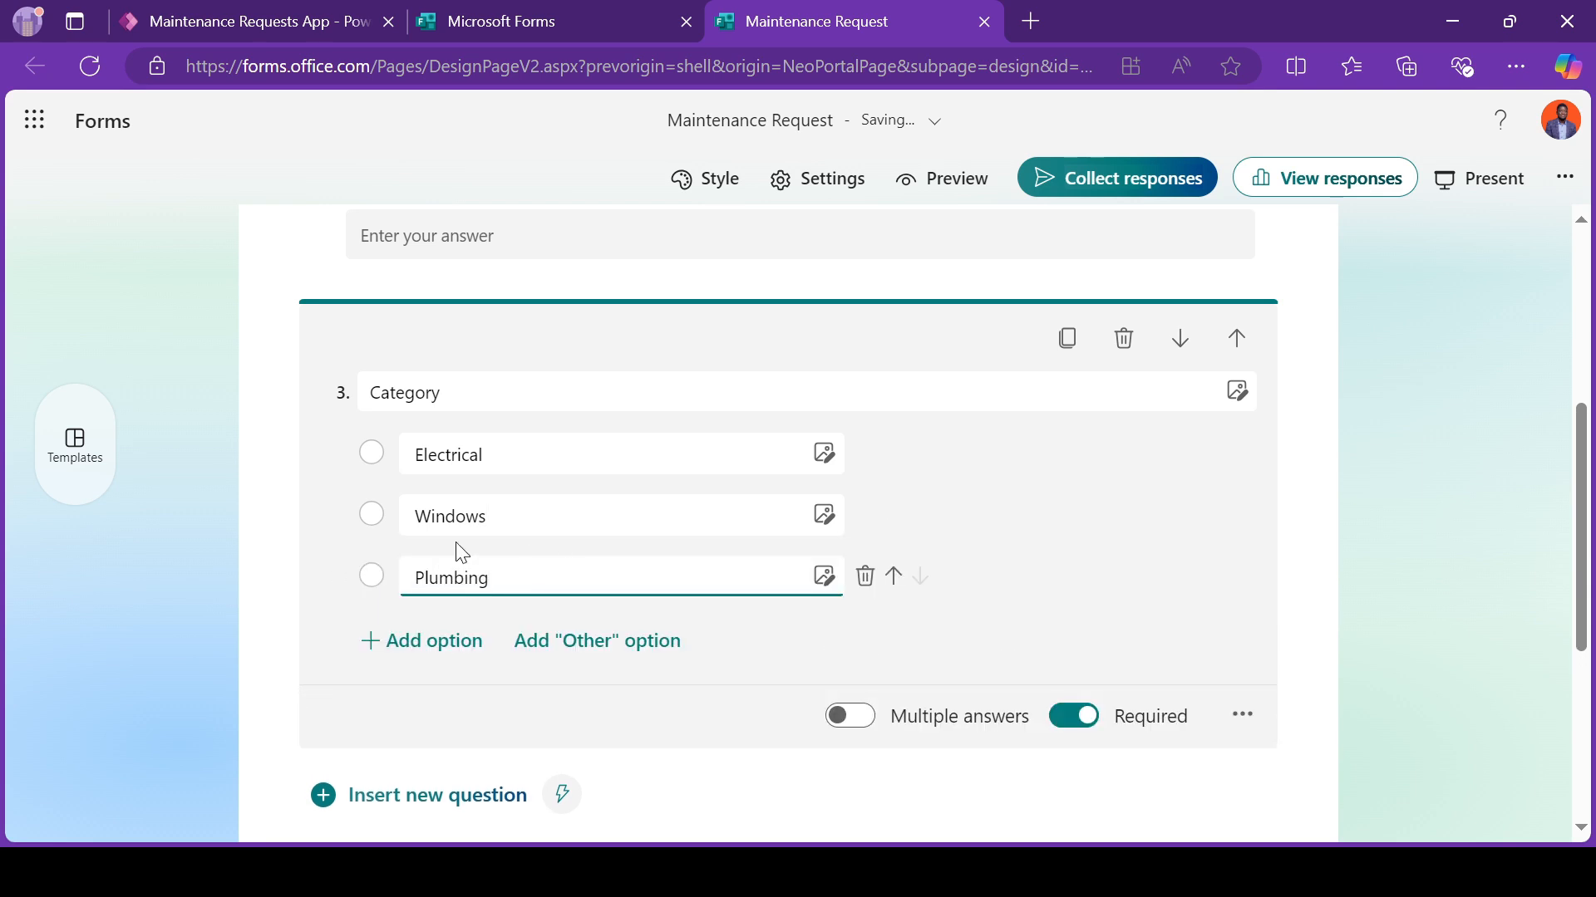
left_click(256, 538)
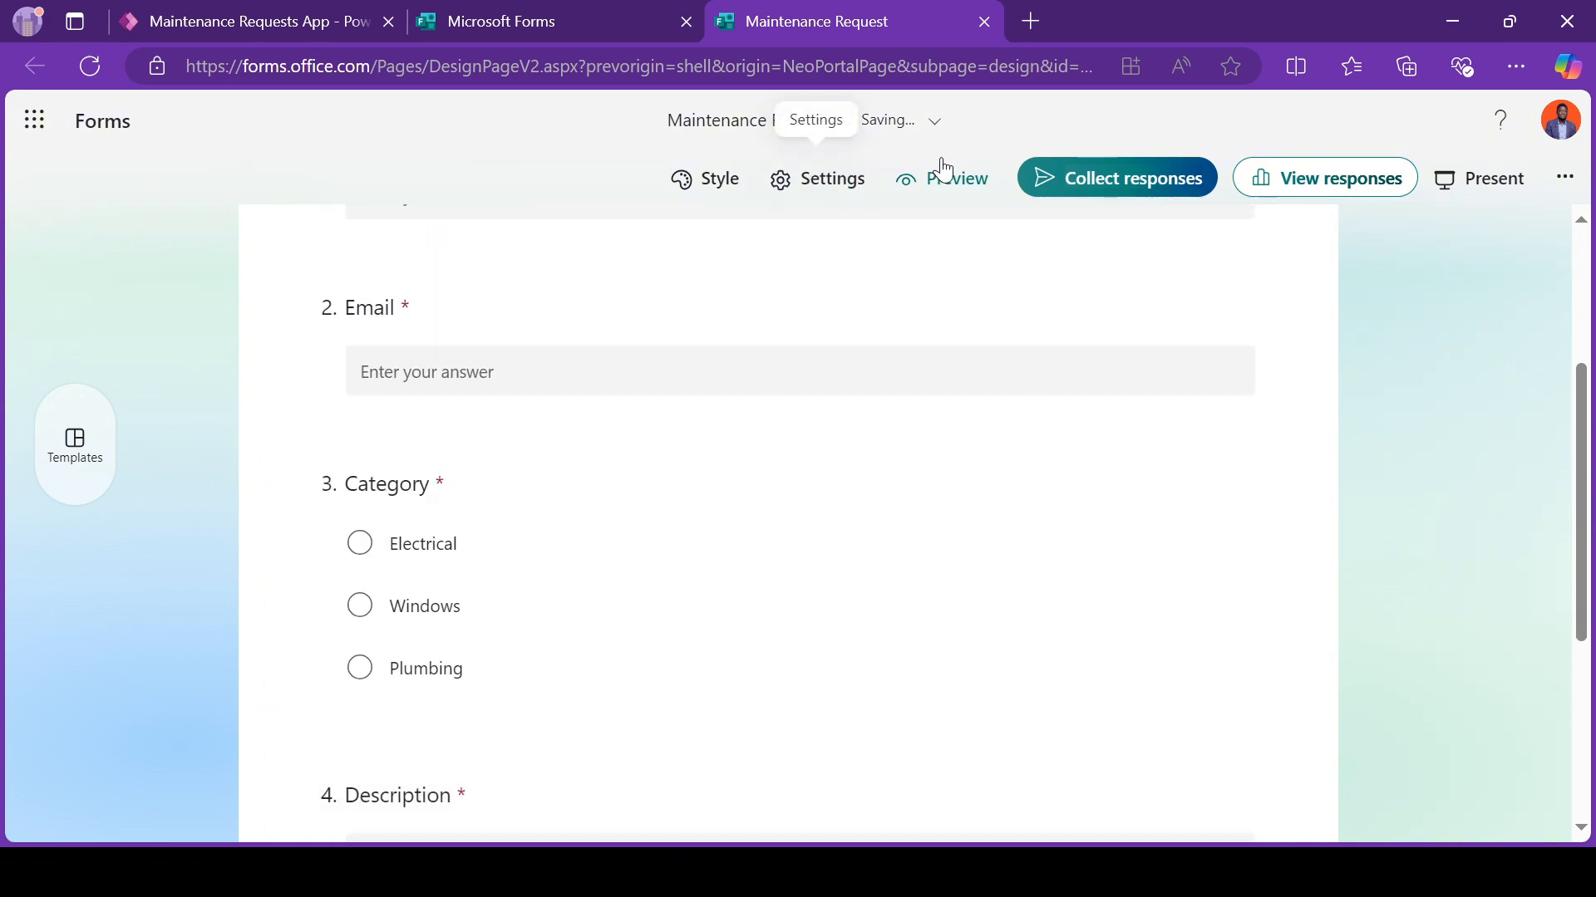
Step: Preview the form to review all four questions and the category options, and return to editing
left_click(940, 170)
scroll(712, 491, "down", 2)
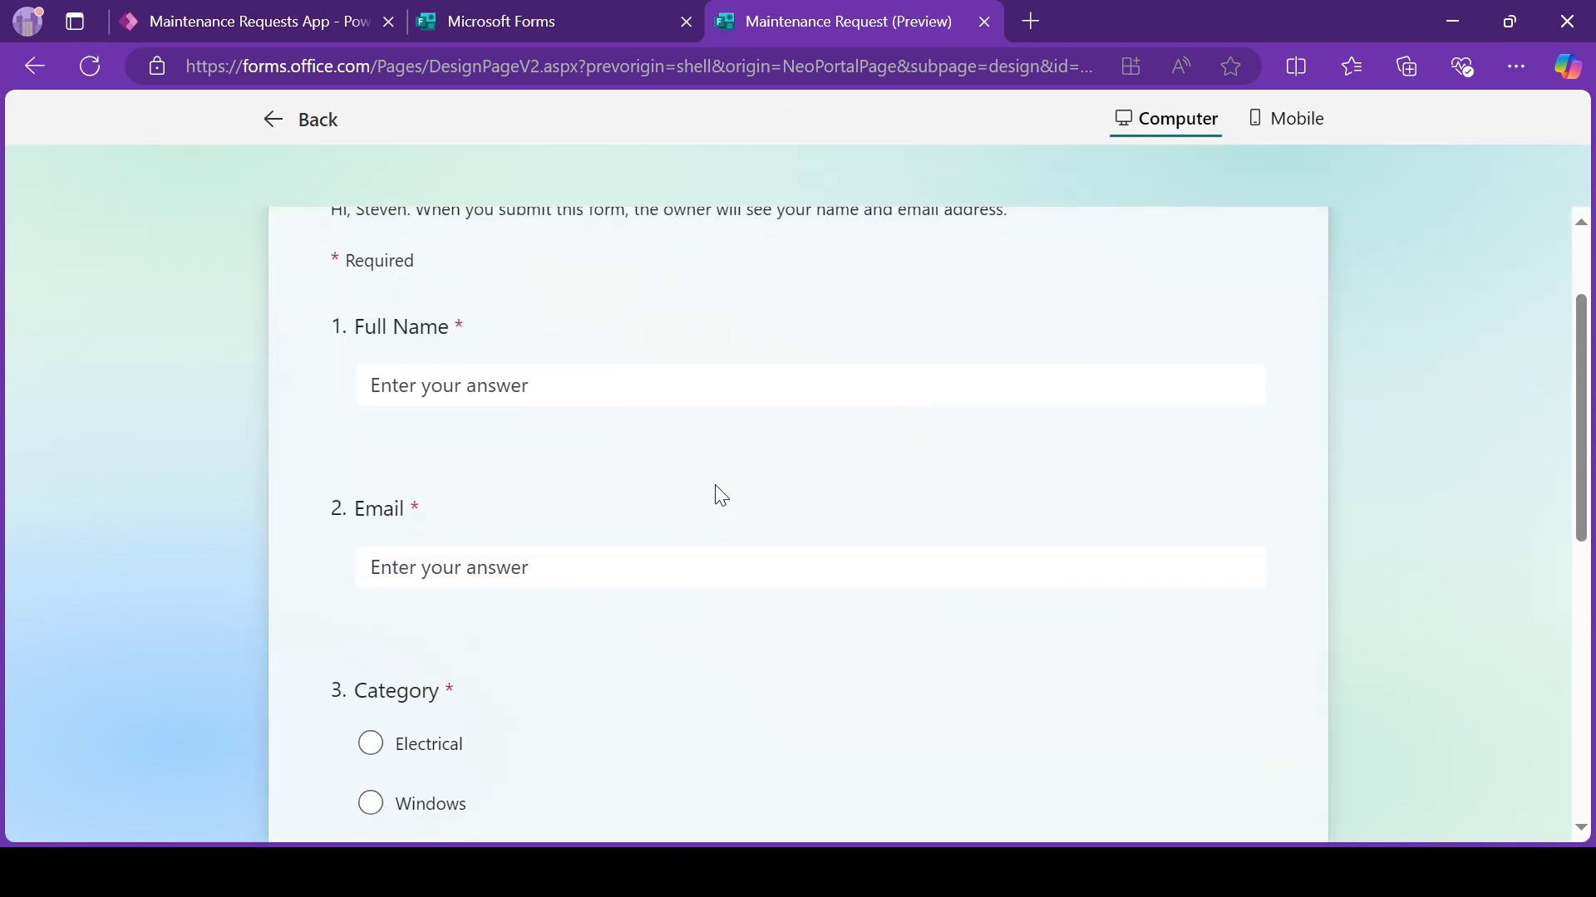
scroll(786, 362, "down", 2)
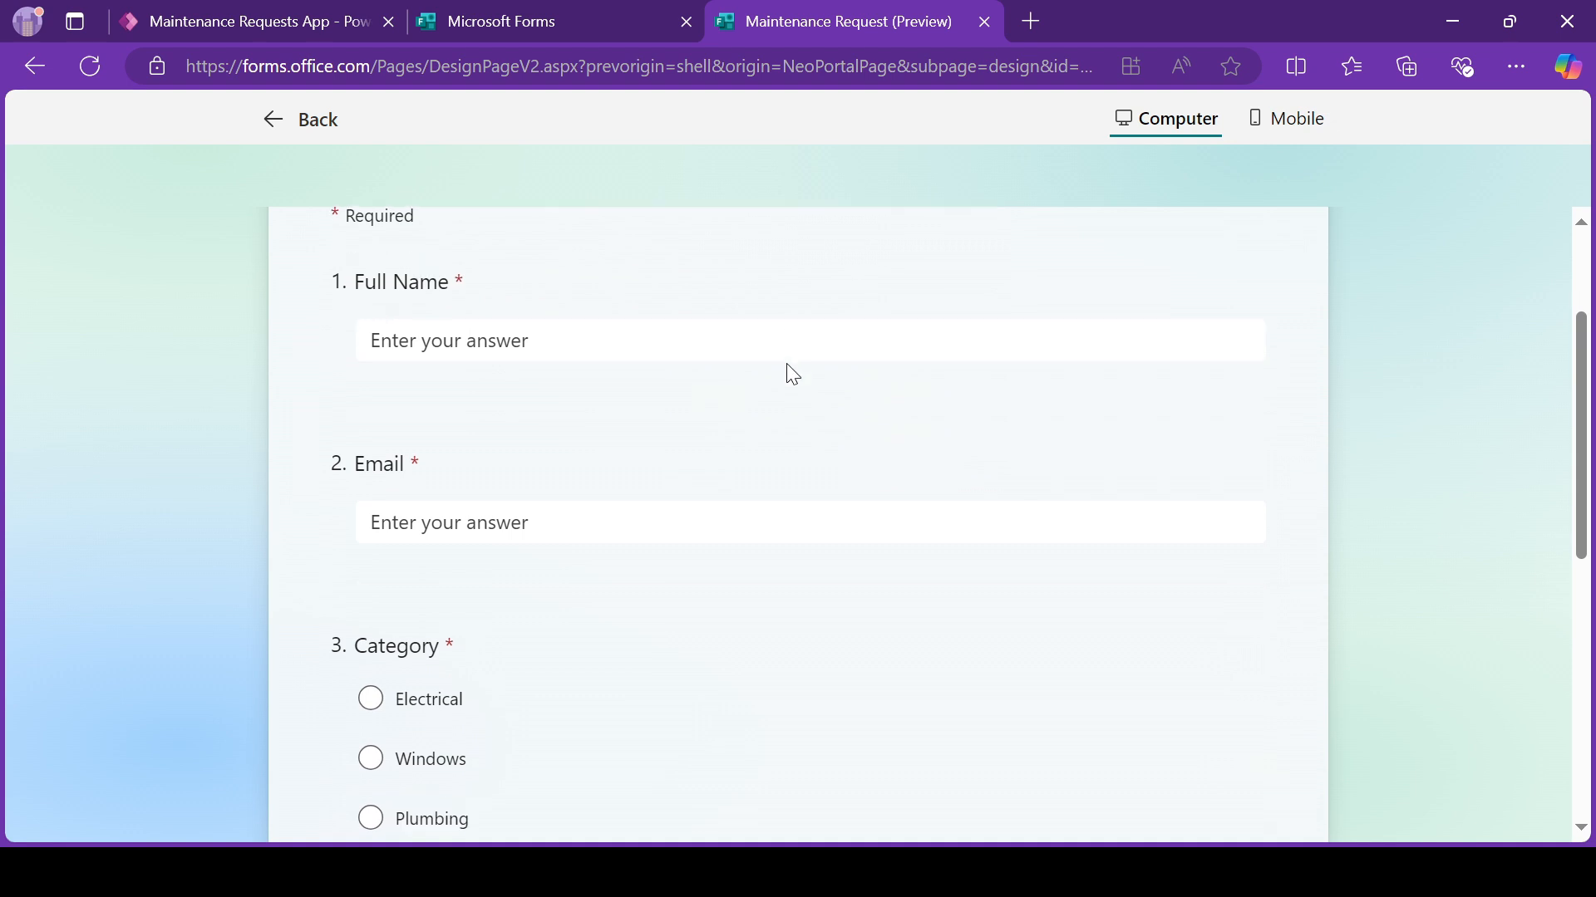
left_click(464, 443)
scroll(559, 371, "down", 2)
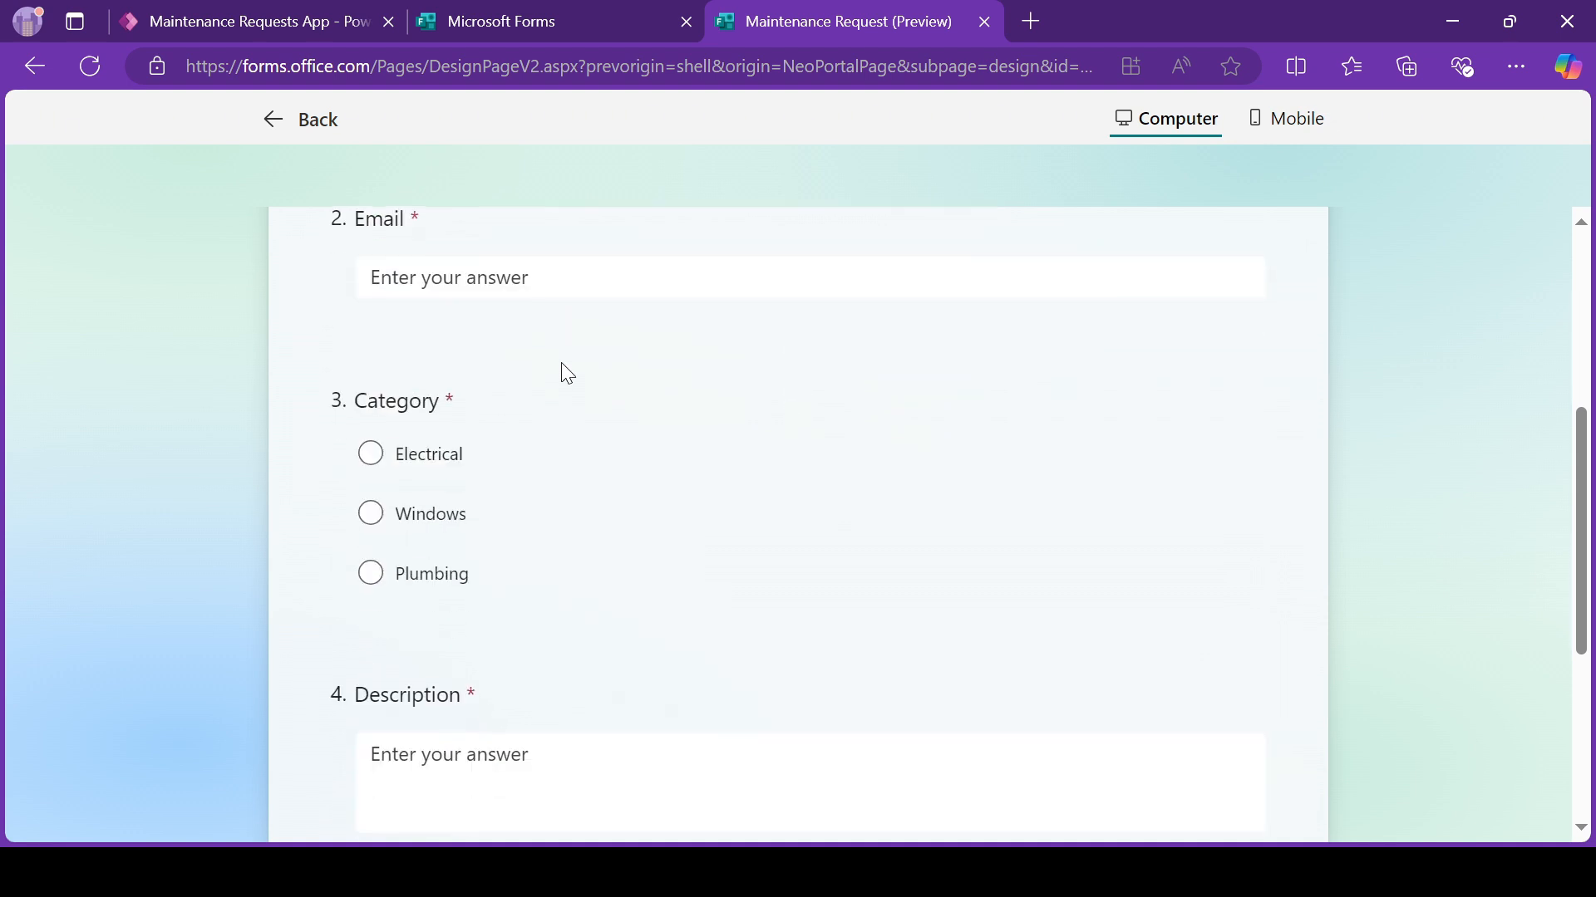
scroll(411, 478, "down", 2)
scroll(410, 473, "up", 2)
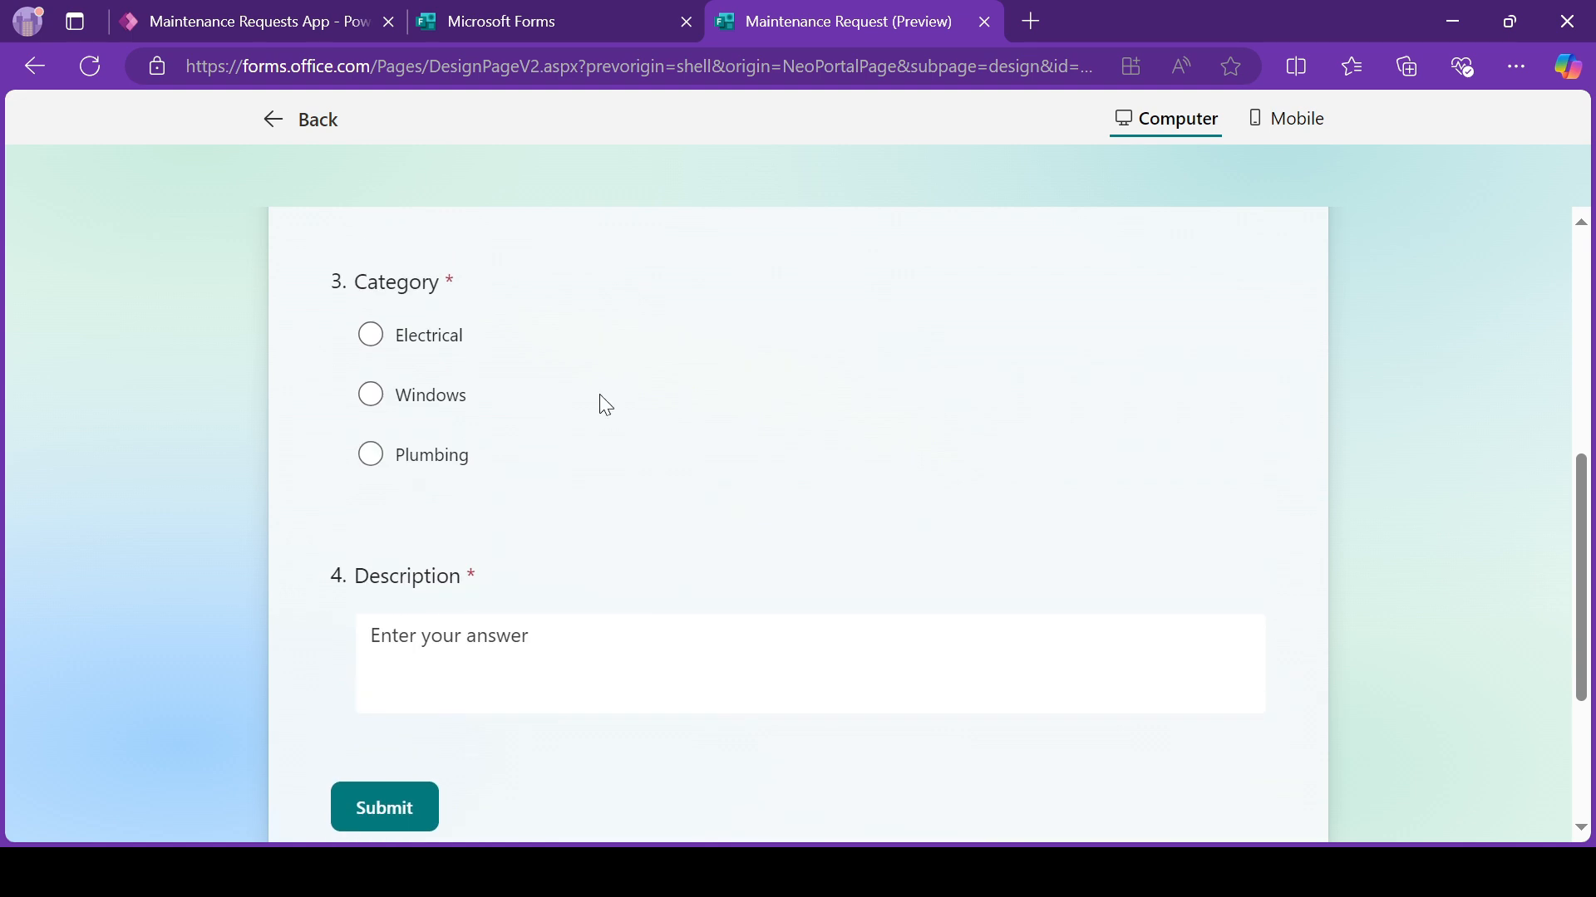
scroll(473, 502, "up", 1)
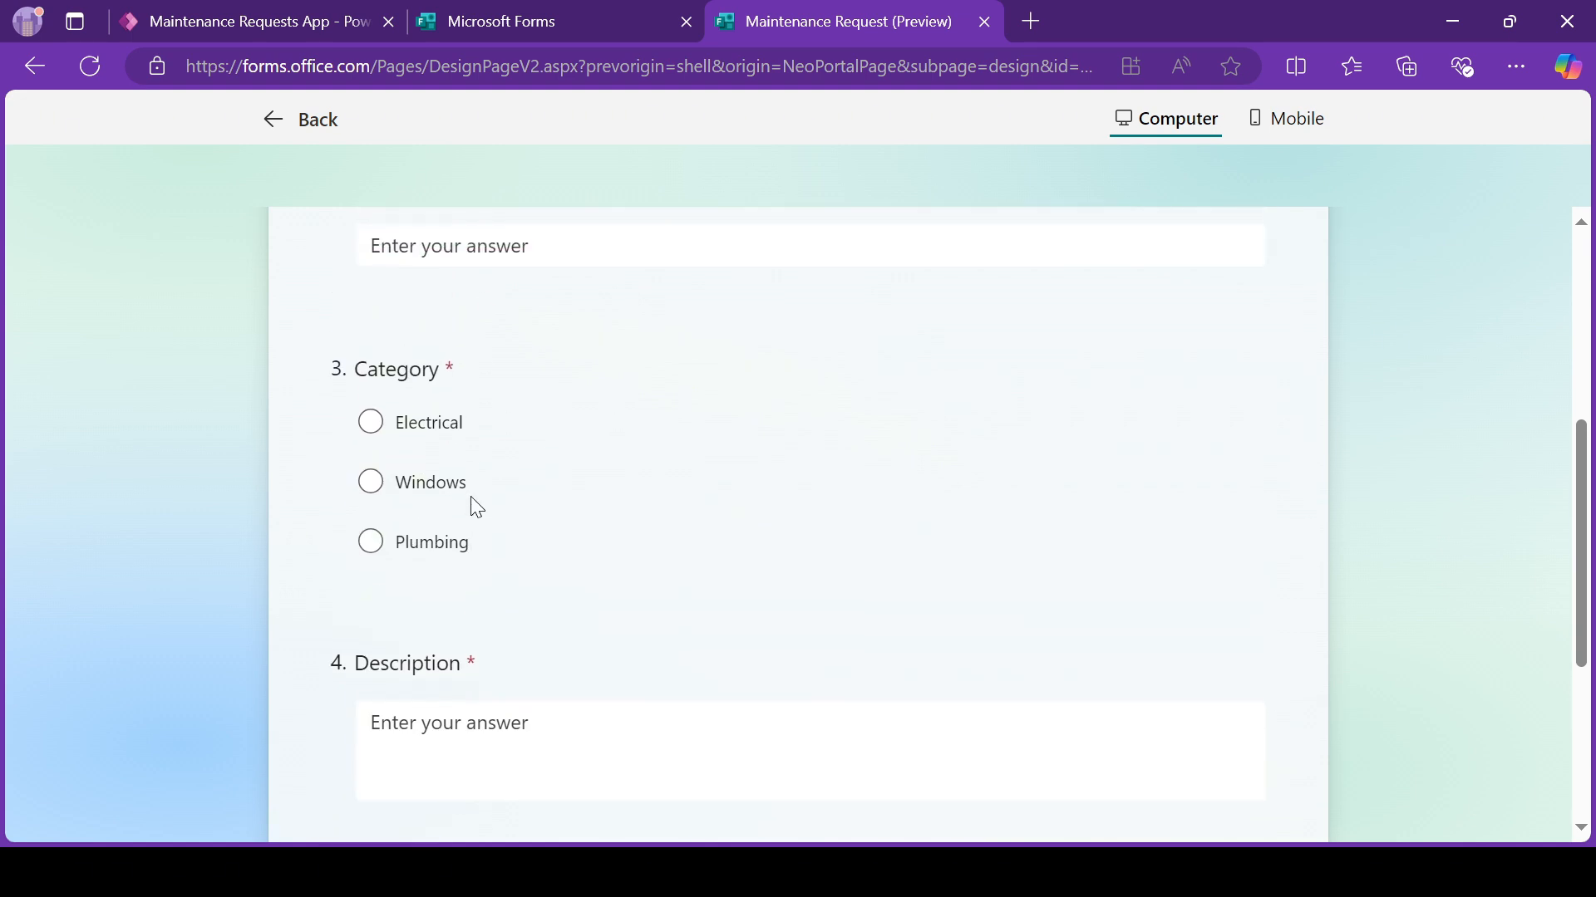
scroll(510, 282, "up", 2)
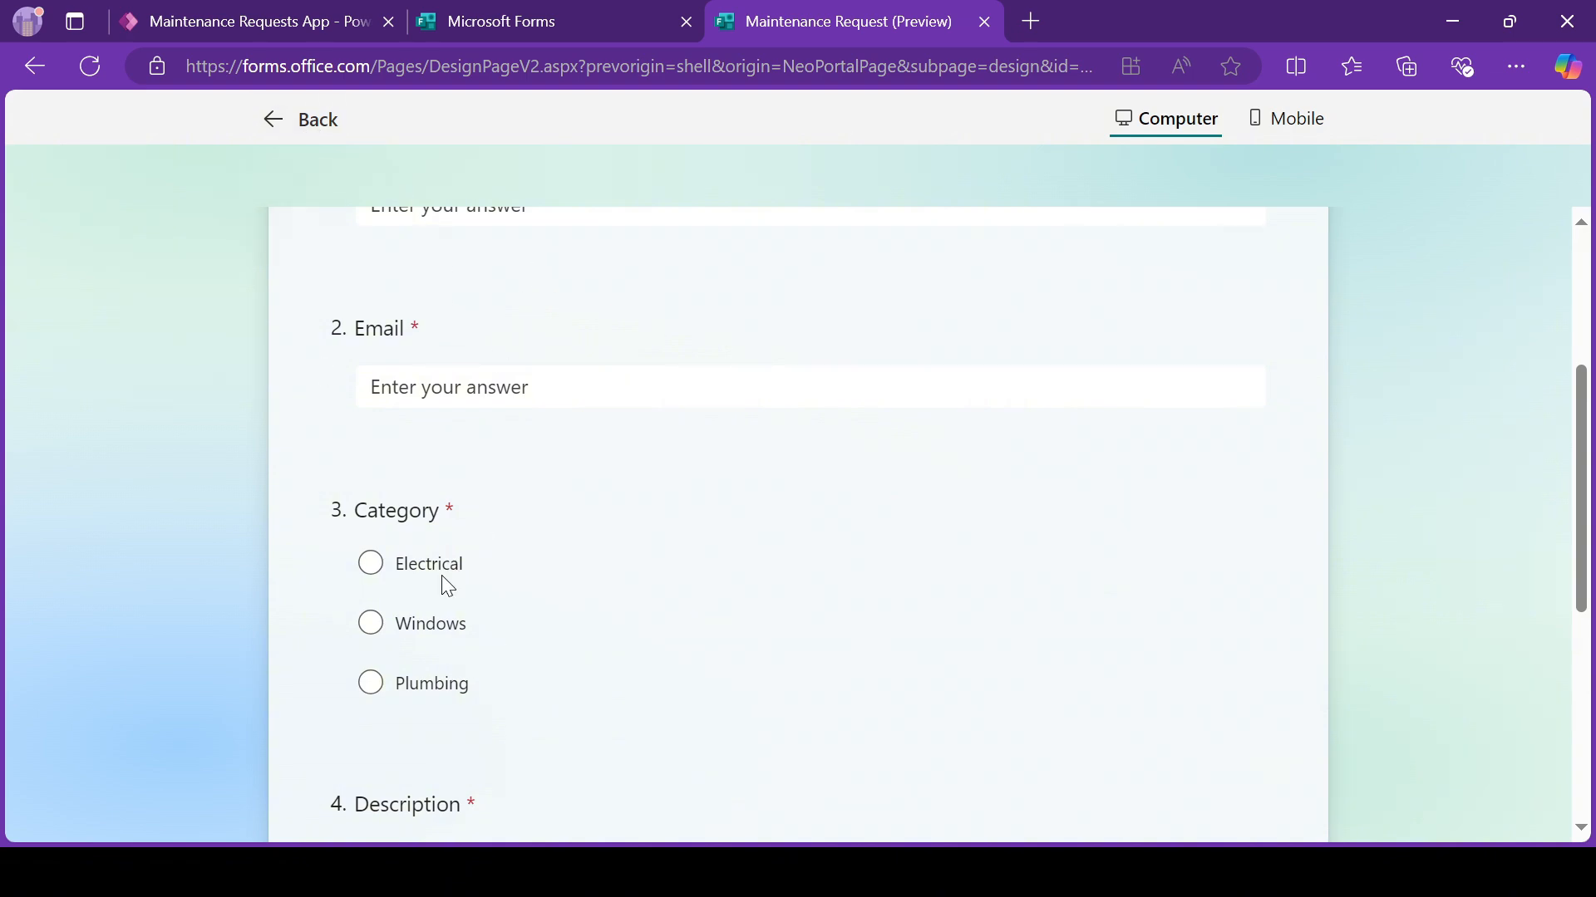
left_click(305, 124)
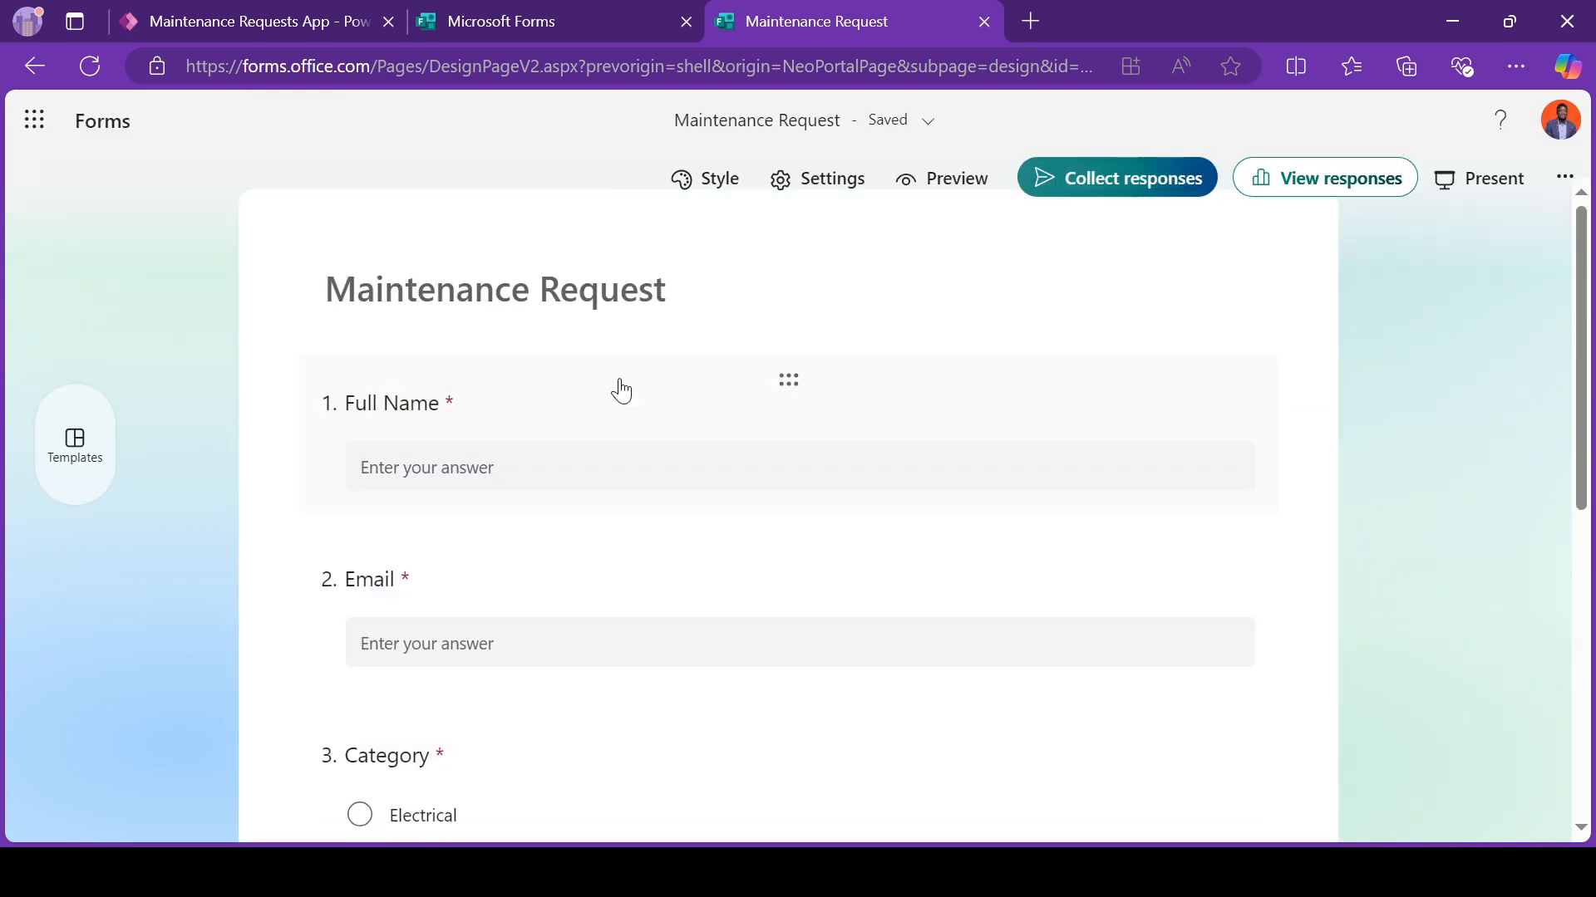
Step: Change the Category question to display its options as a drop-down
scroll(552, 623, "down", 4)
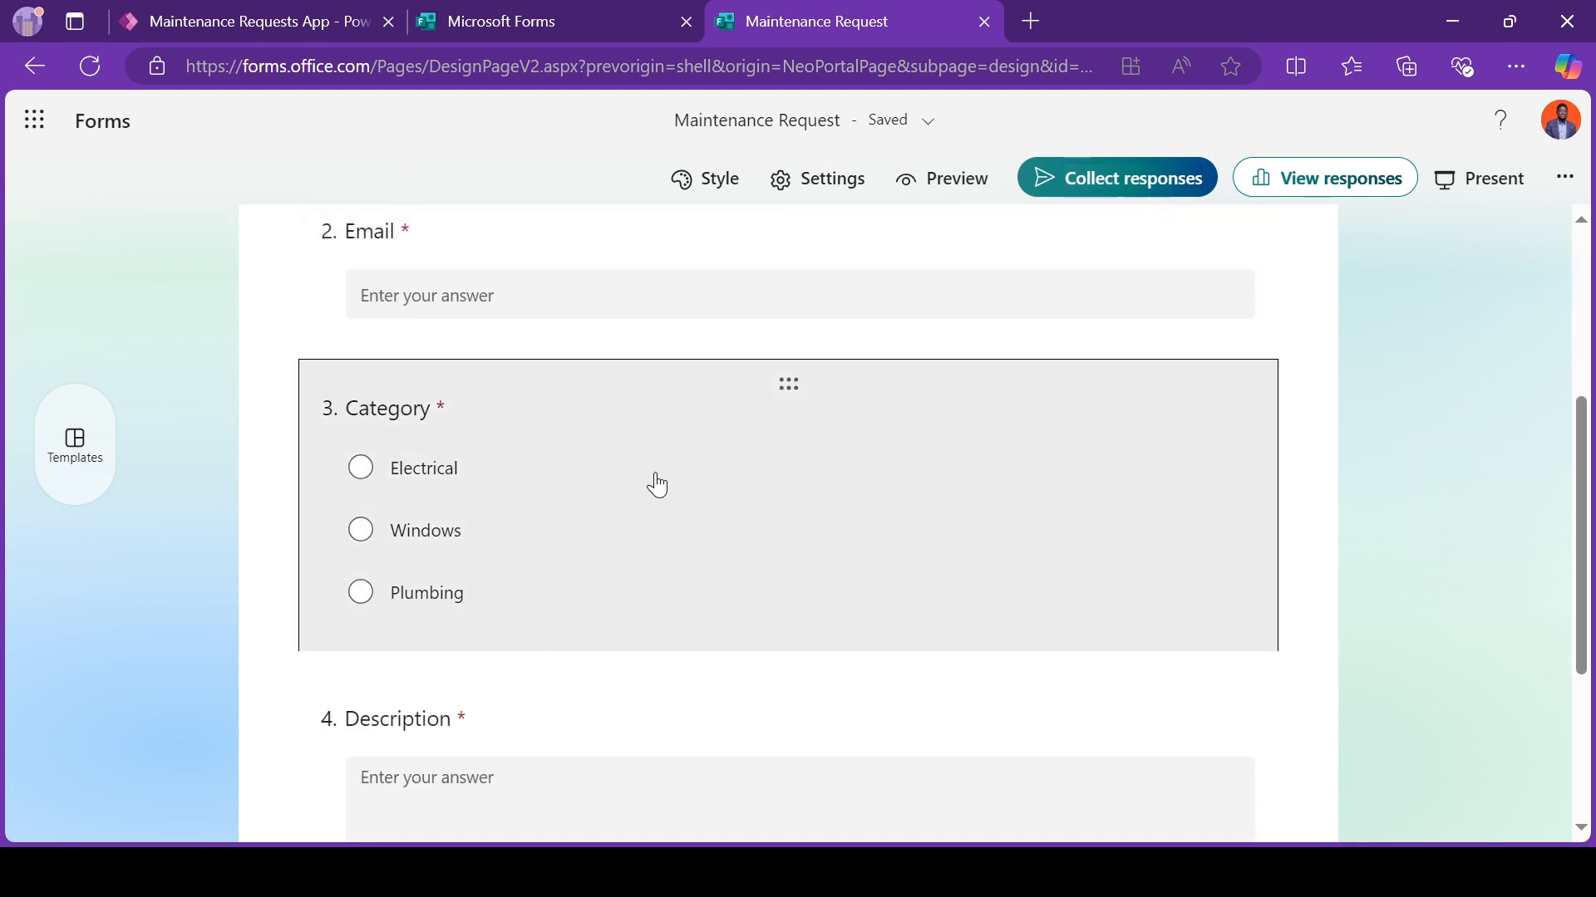
left_click(653, 475)
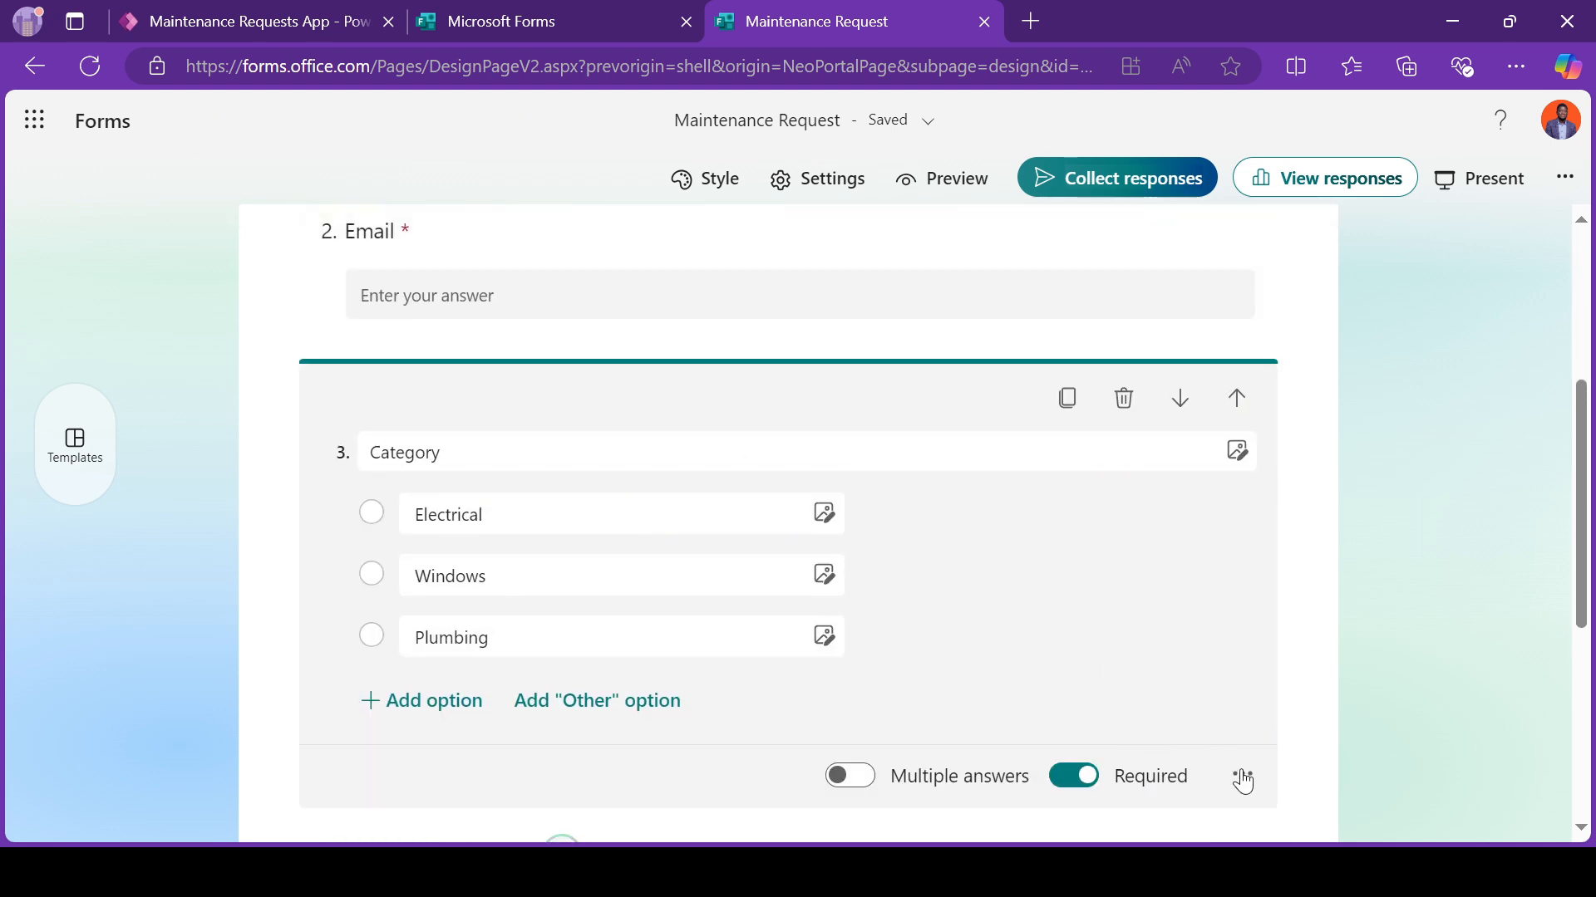
left_click(1243, 777)
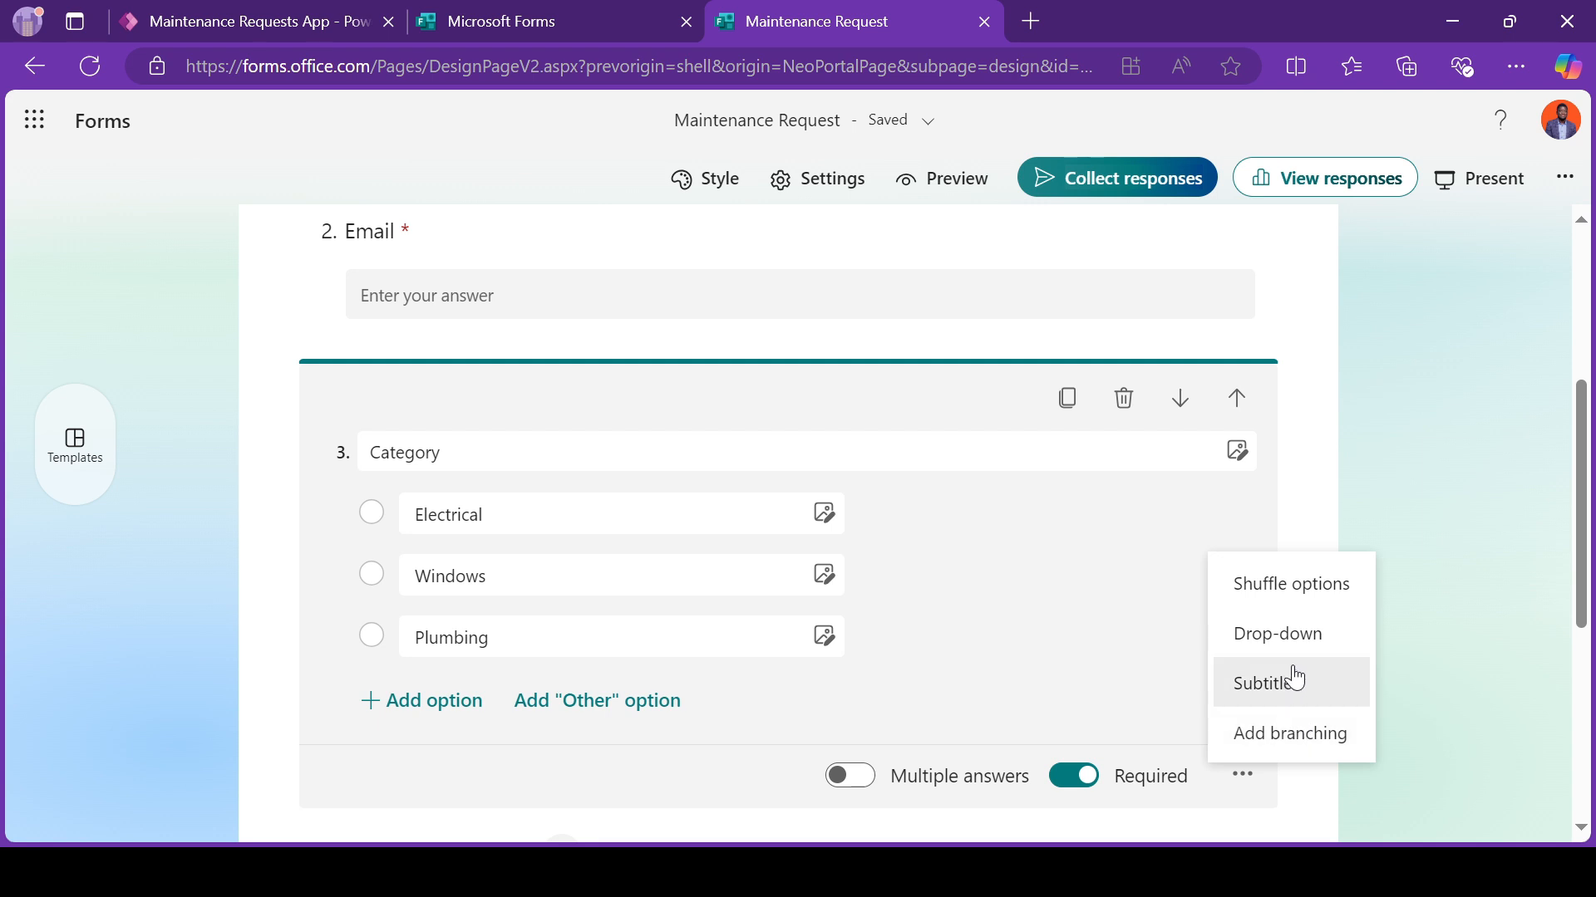
left_click(1302, 635)
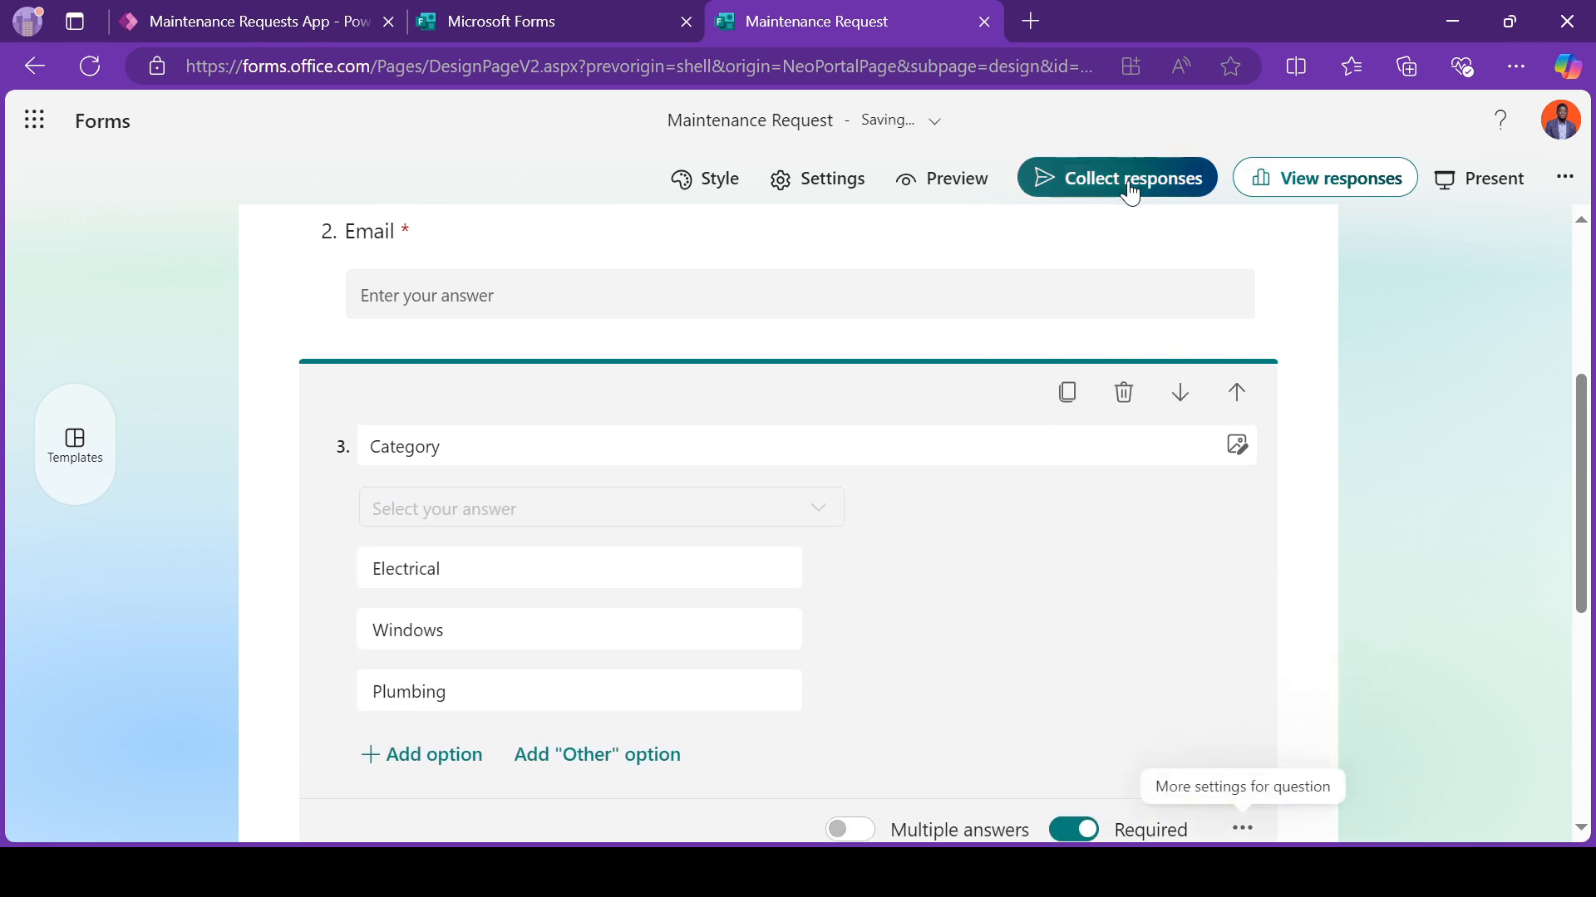
Step: Preview the form, try the Category drop-down with "Windows" selected, and return to editing
left_click(937, 176)
scroll(516, 541, "down", 2)
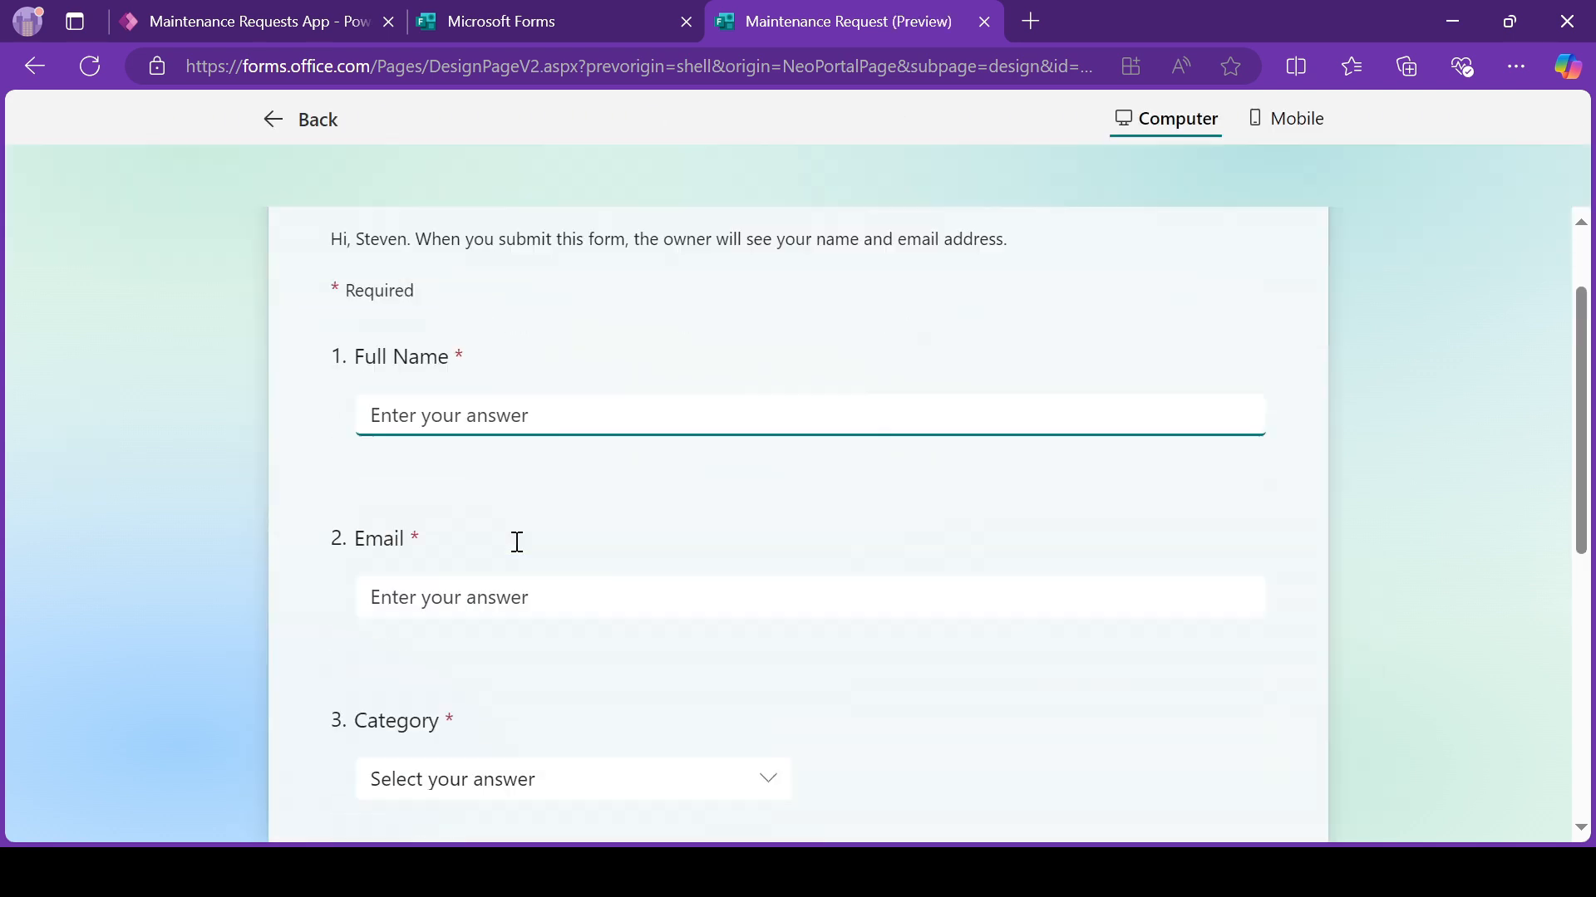
scroll(516, 542, "down", 2)
scroll(418, 570, "down", 2)
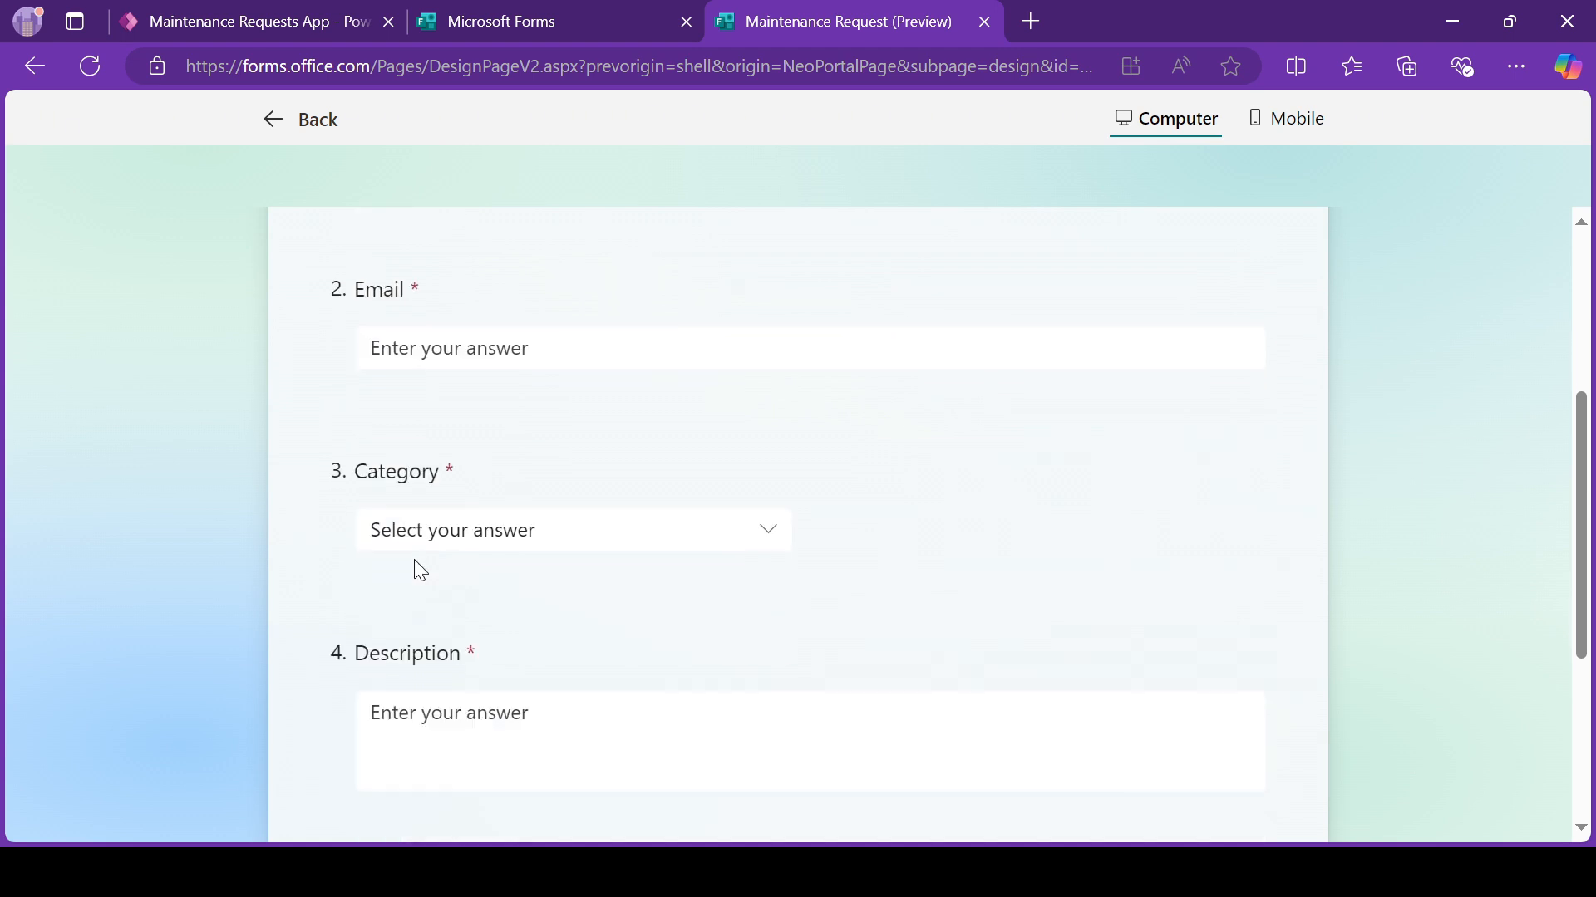
left_click(533, 539)
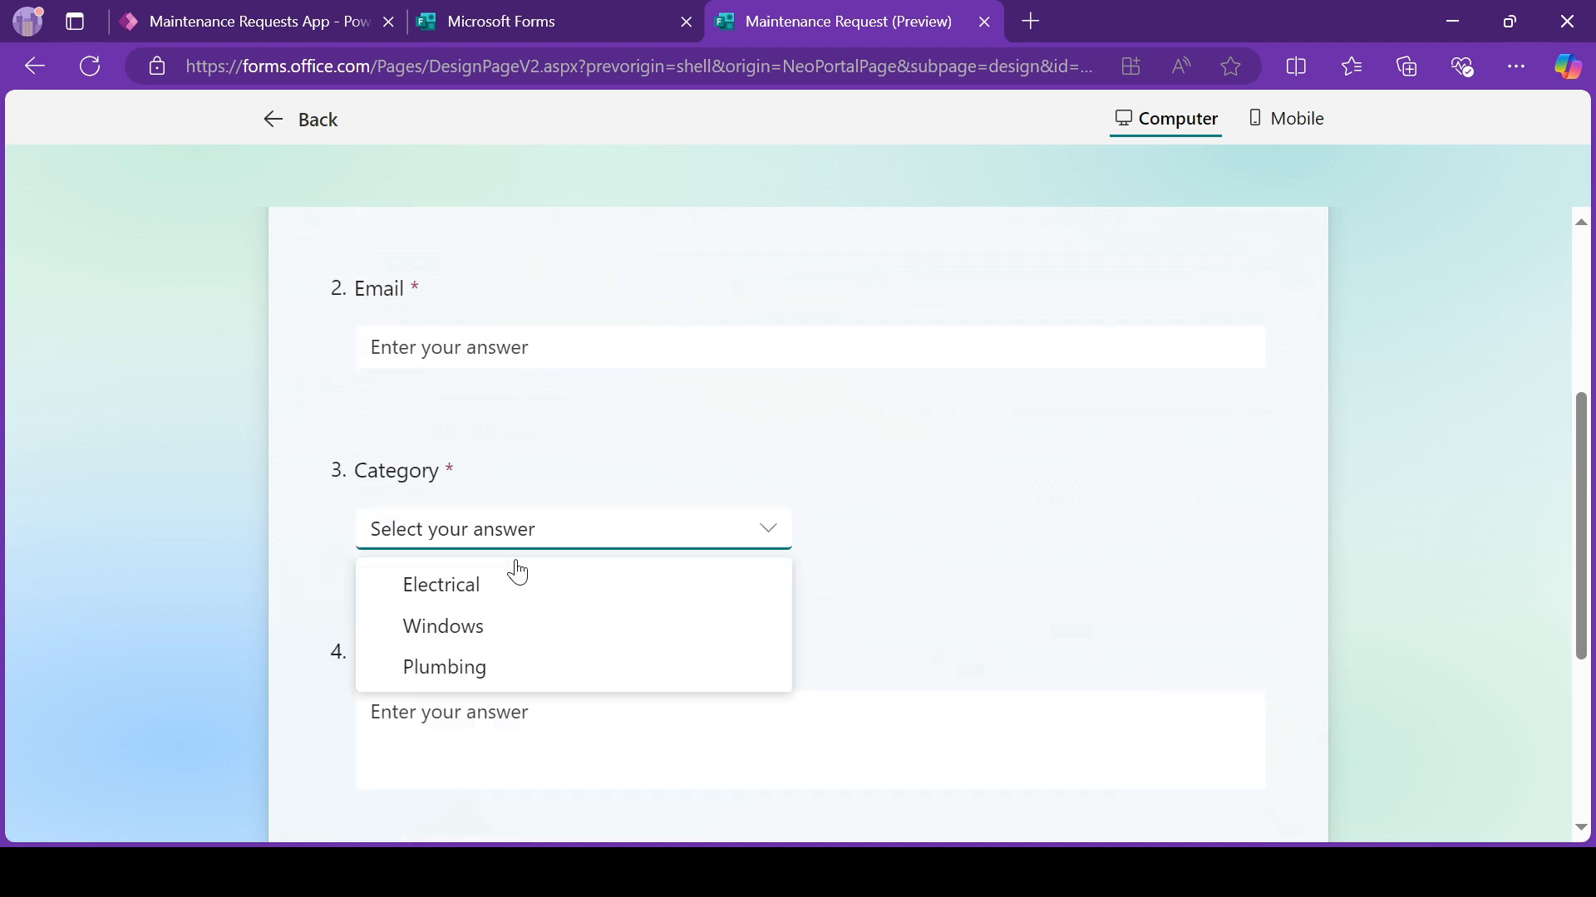
left_click(490, 636)
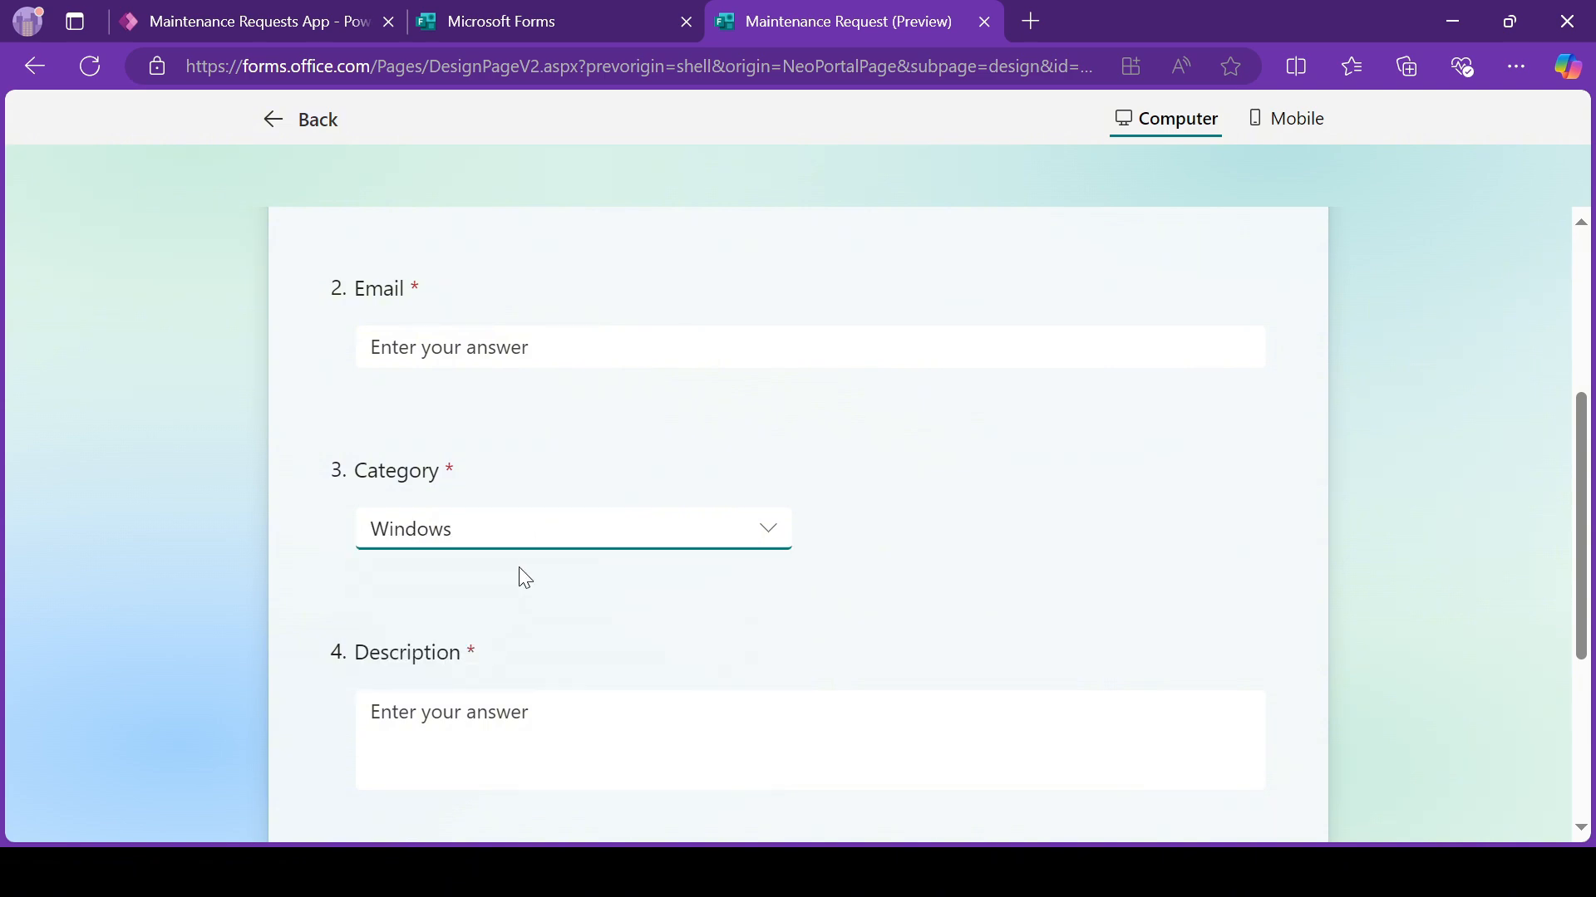
left_click(301, 114)
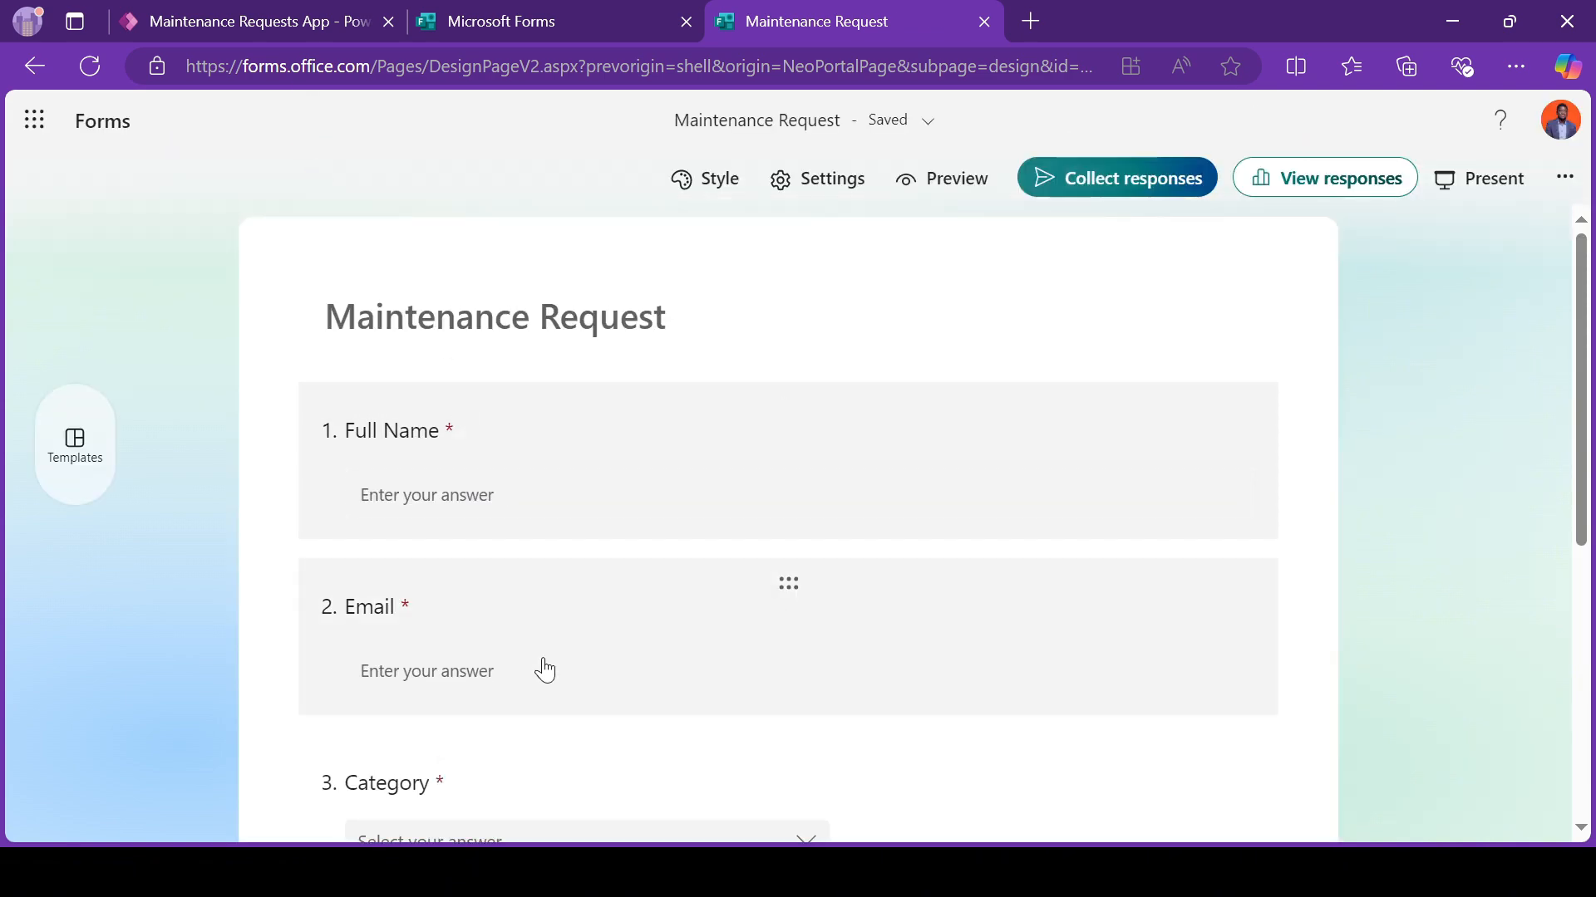
Step: Turn off the Category question's drop-down display and allow multiple answers, checking the available selection limits
scroll(545, 669, "down", 3)
scroll(620, 616, "down", 1)
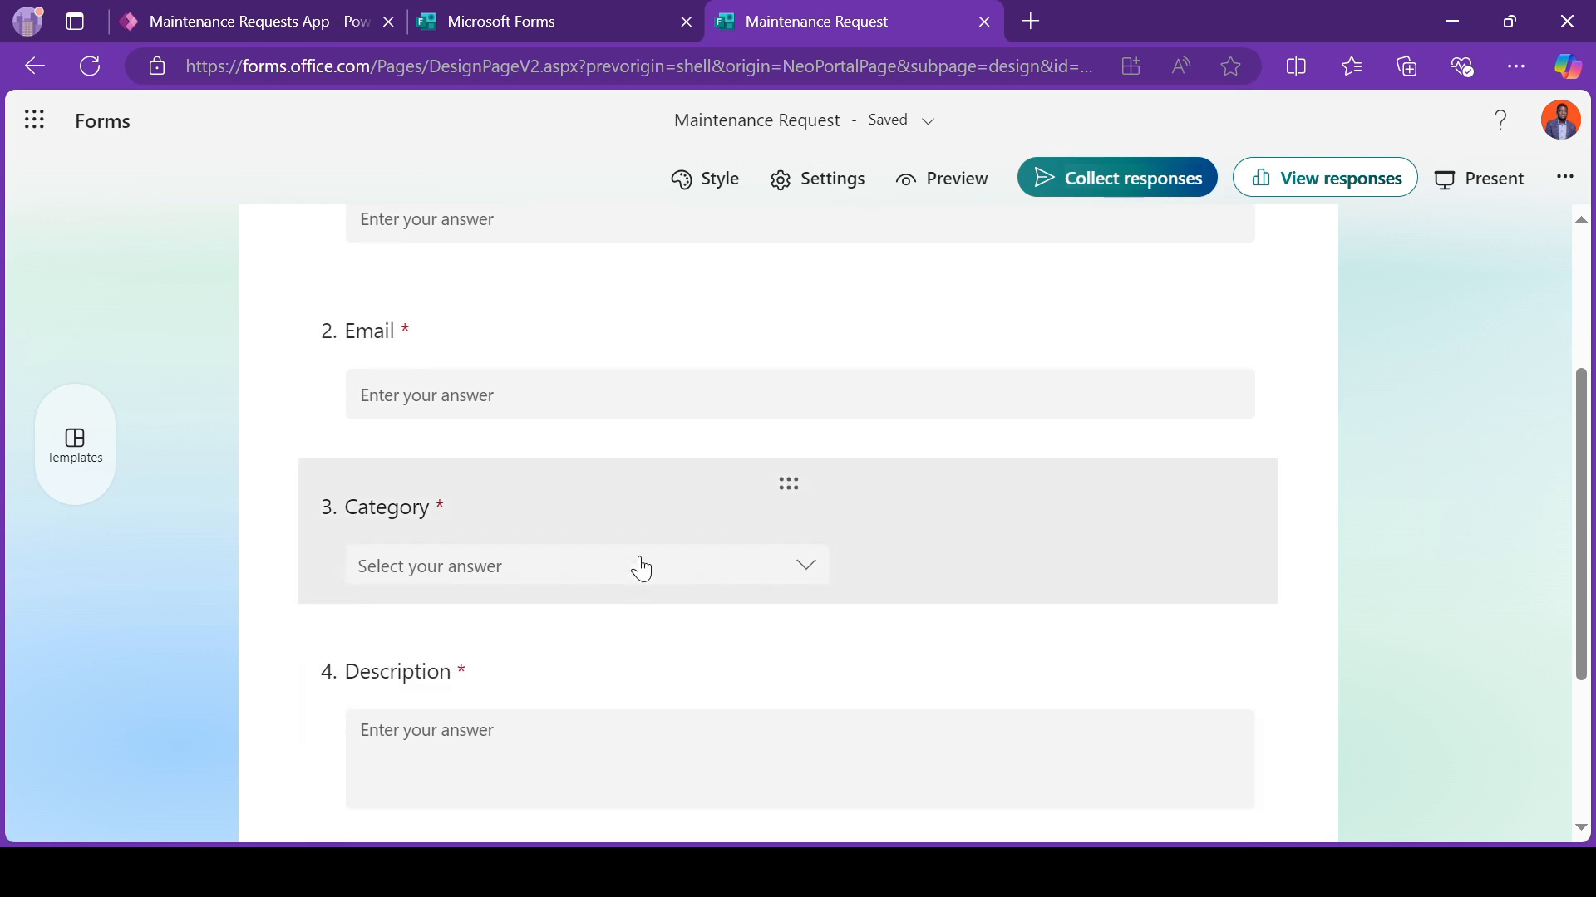
left_click(675, 511)
scroll(954, 683, "down", 2)
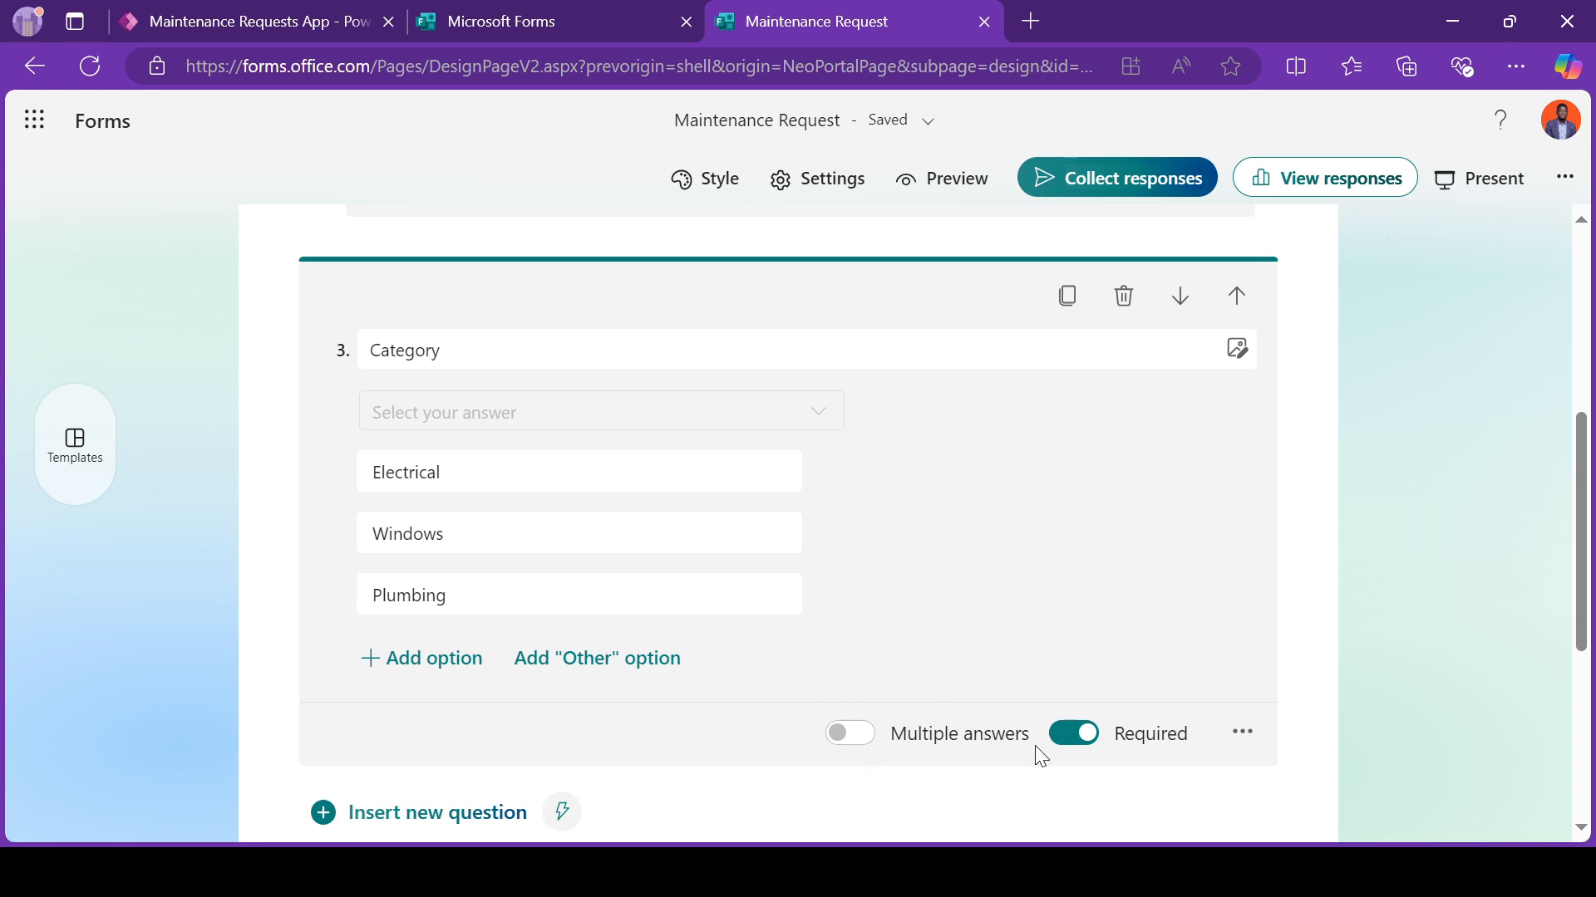
left_click(1242, 731)
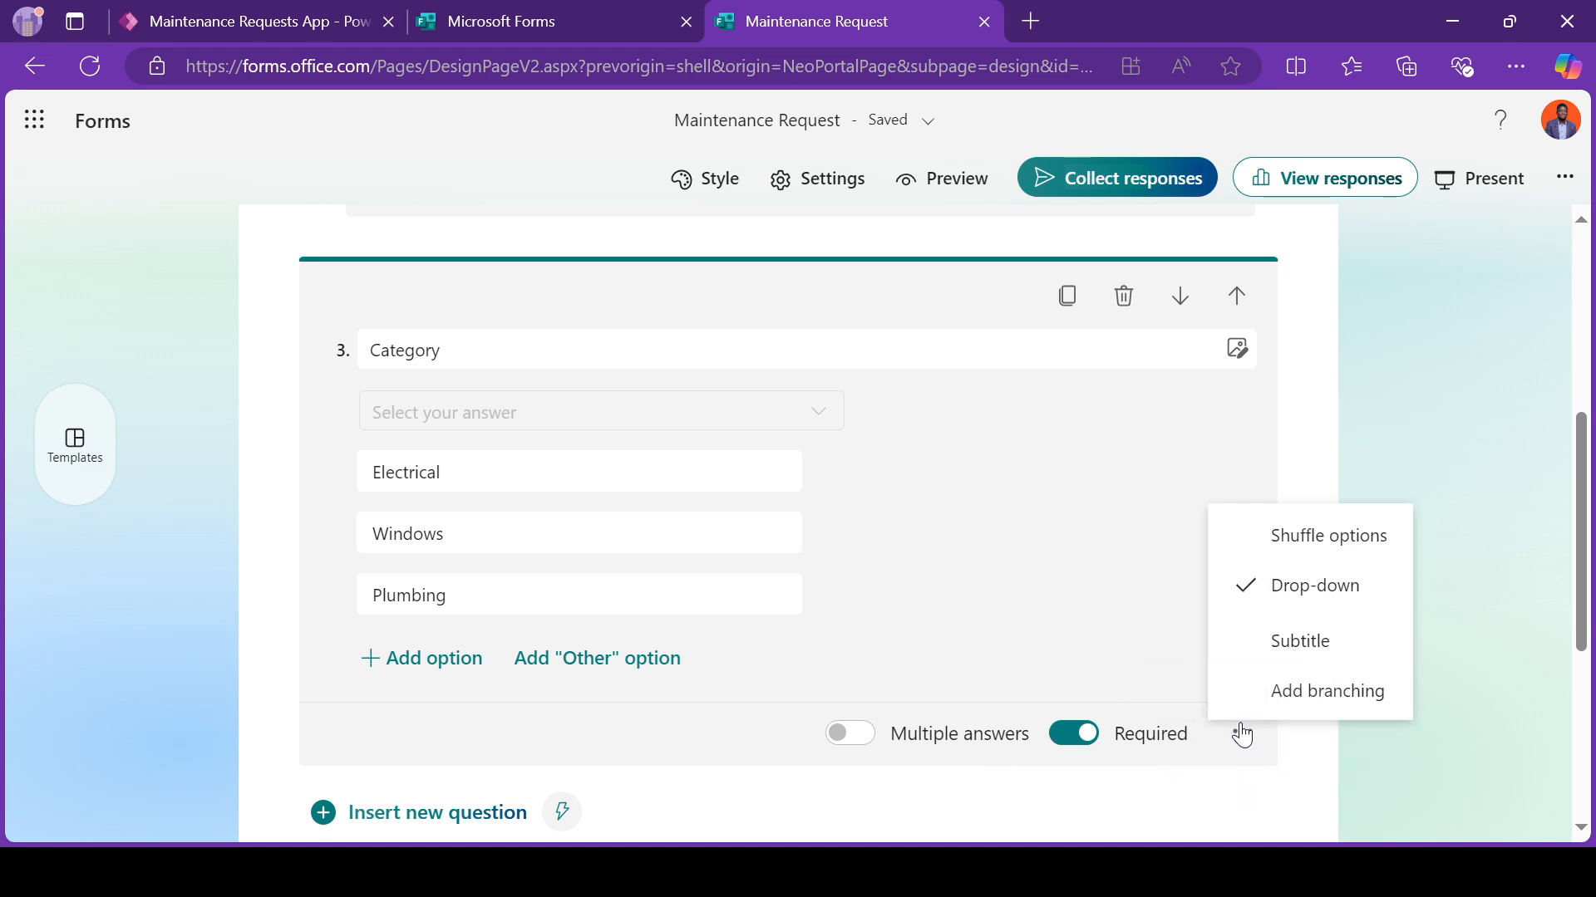
left_click(1291, 595)
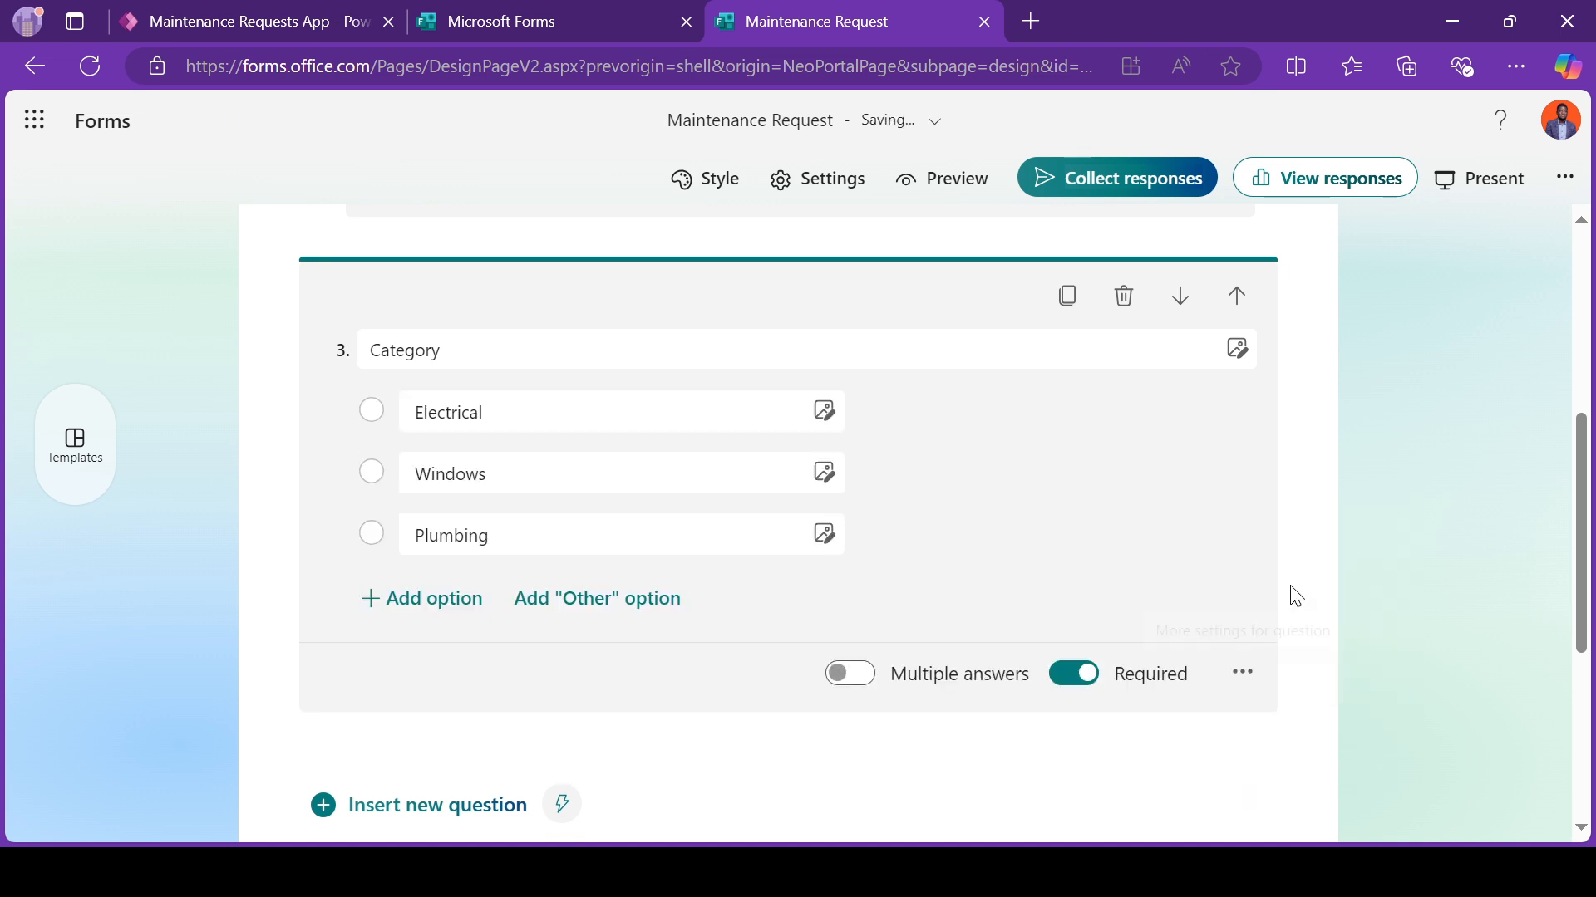
left_click(844, 675)
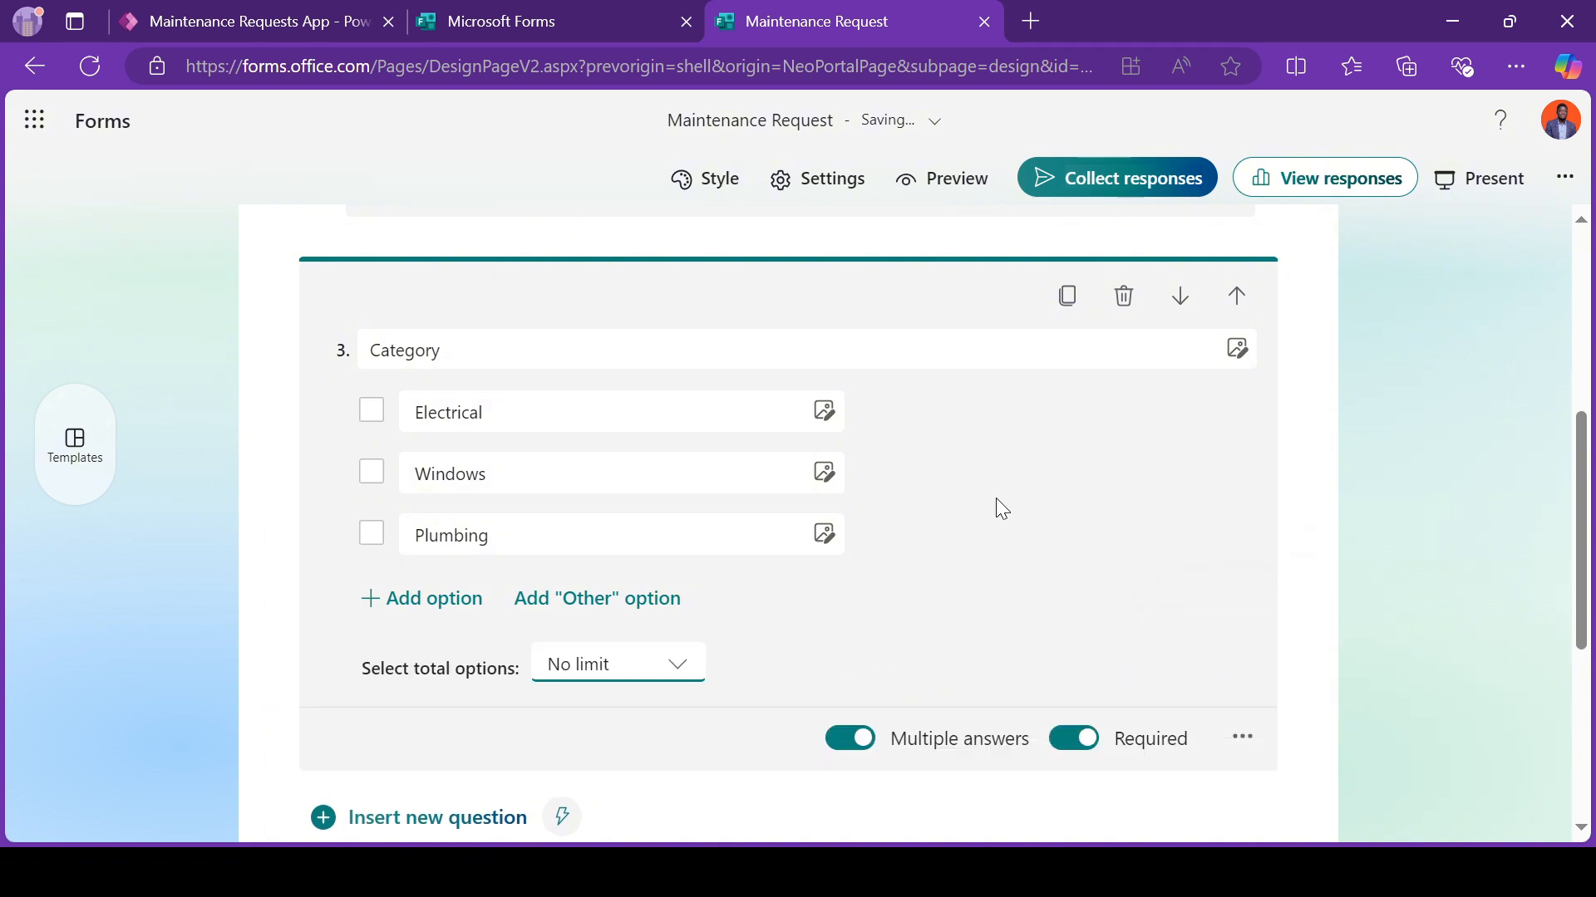
left_click(648, 675)
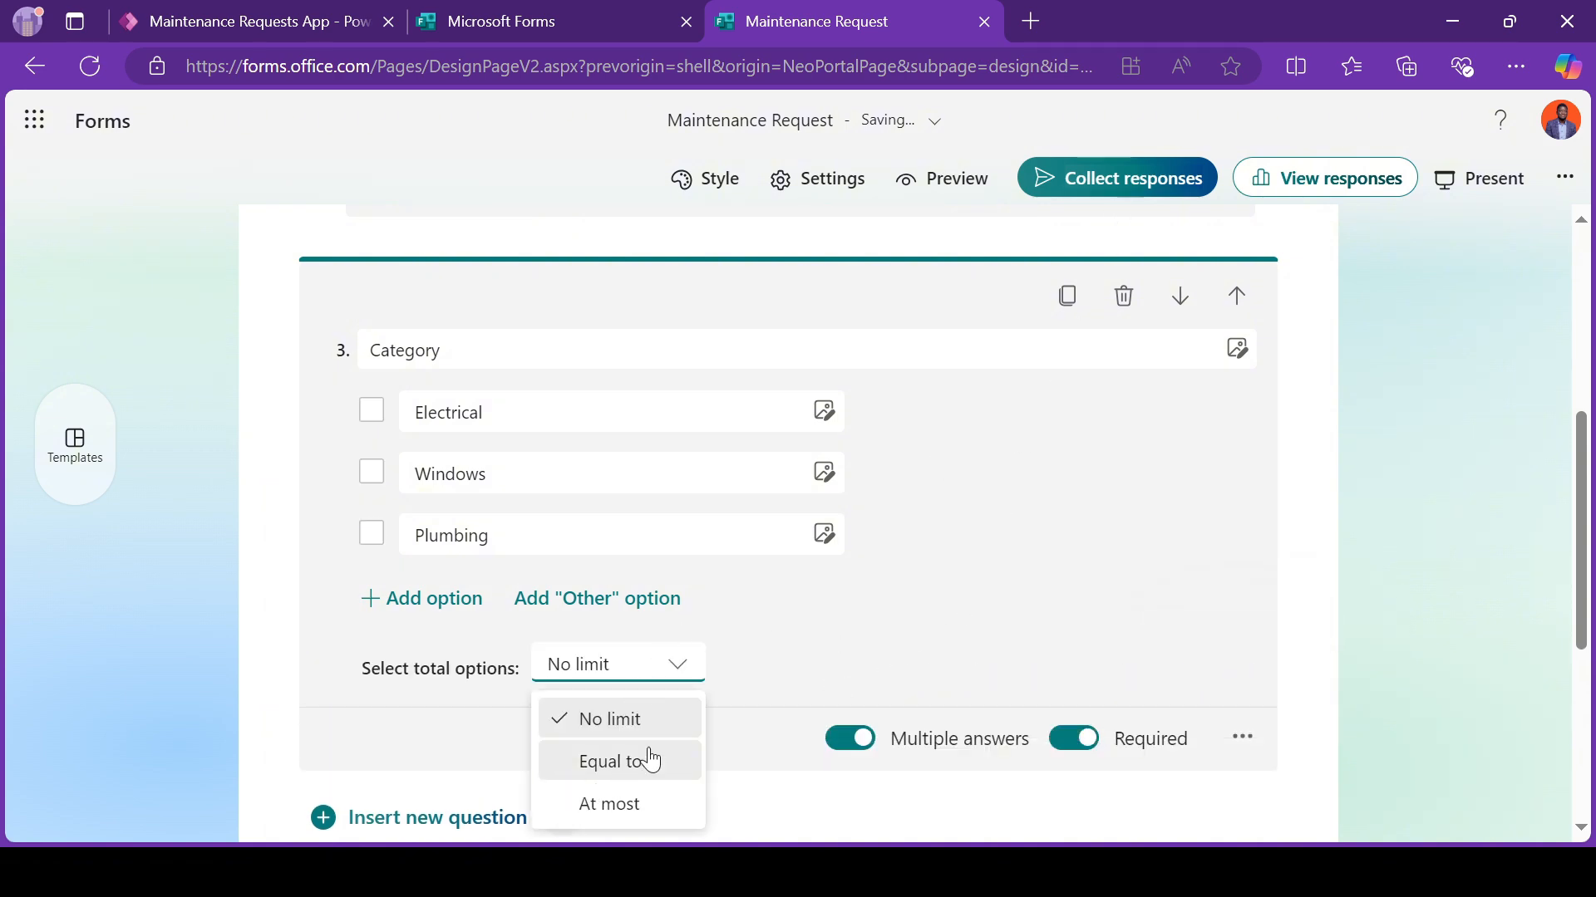
Step: Disallow multiple answers for the Category question and restore its drop-down display
left_click(865, 752)
left_click(1248, 662)
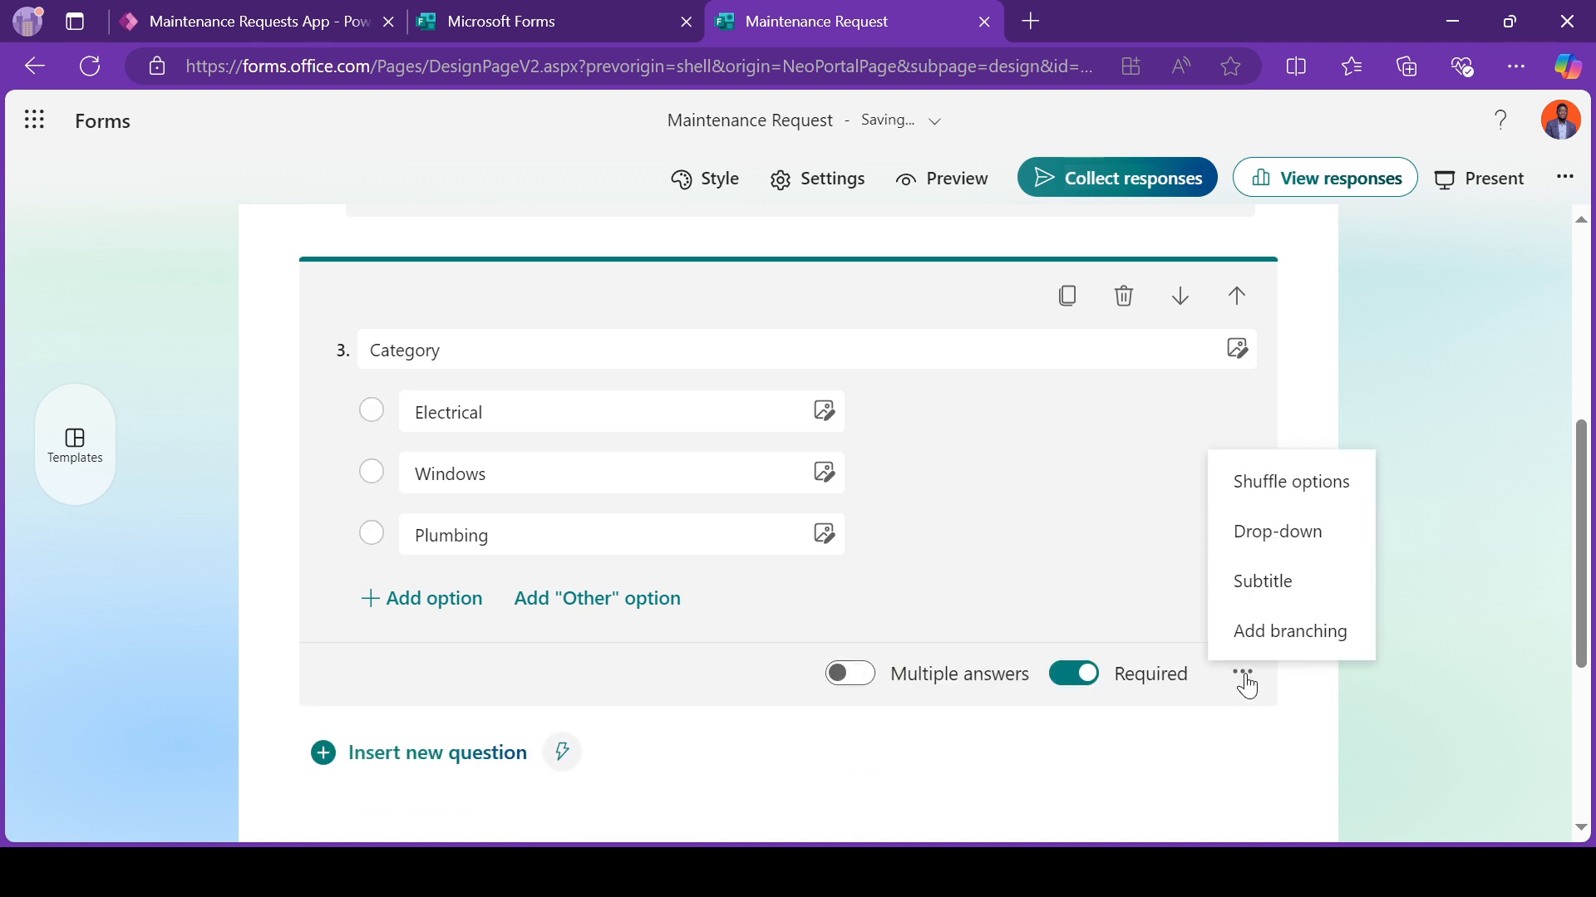
left_click(1309, 538)
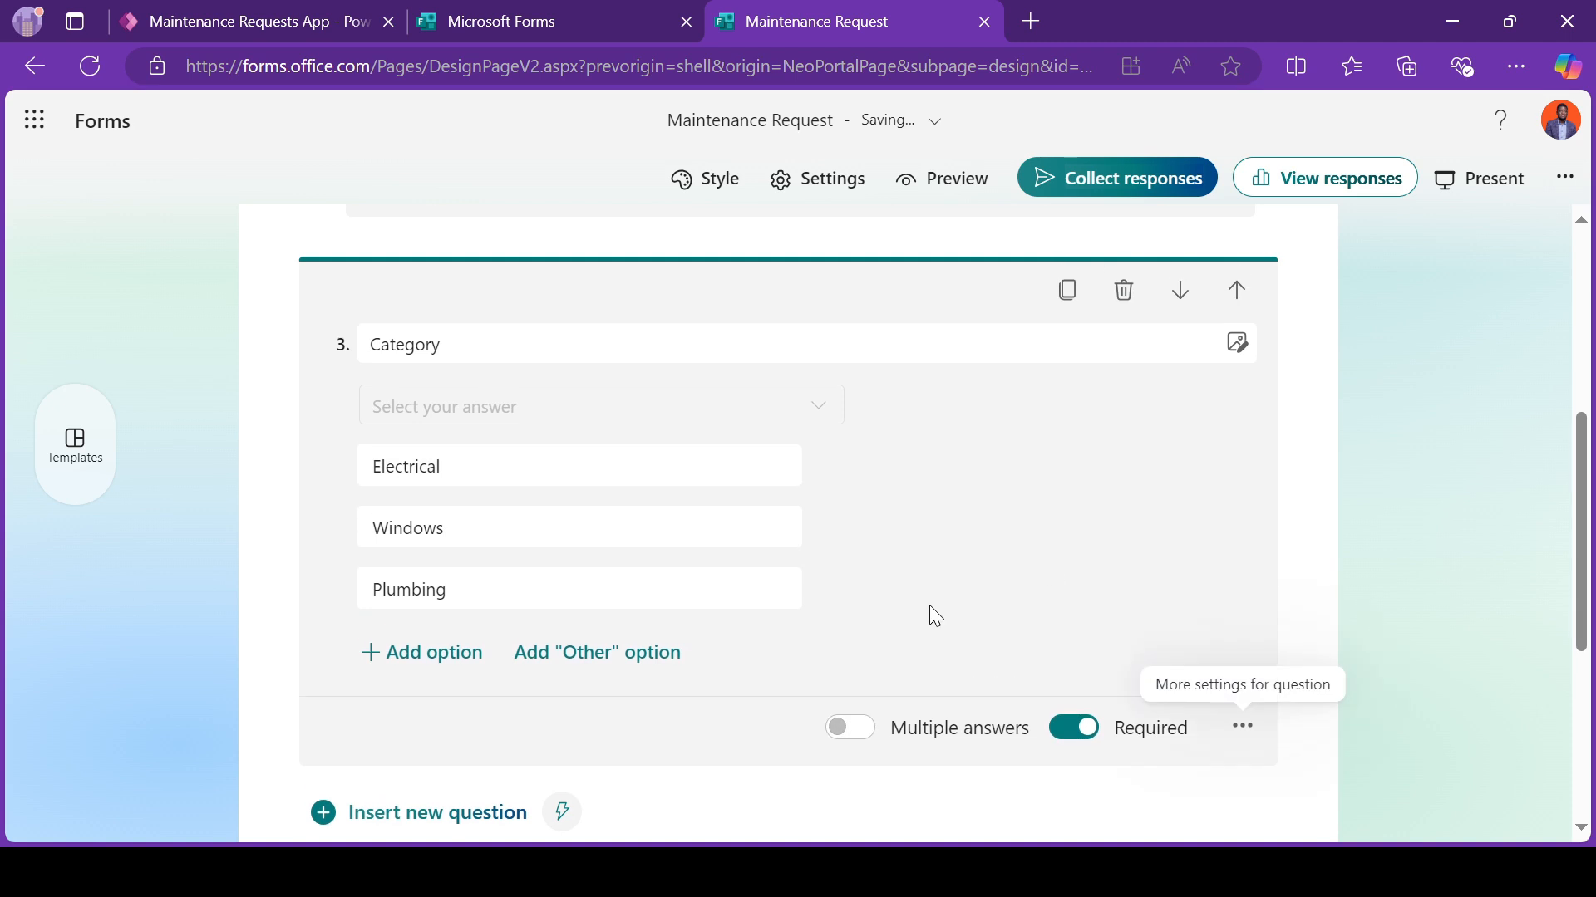
Step: Preview the Maintenance Request form with the Category question as a drop-down
left_click(970, 183)
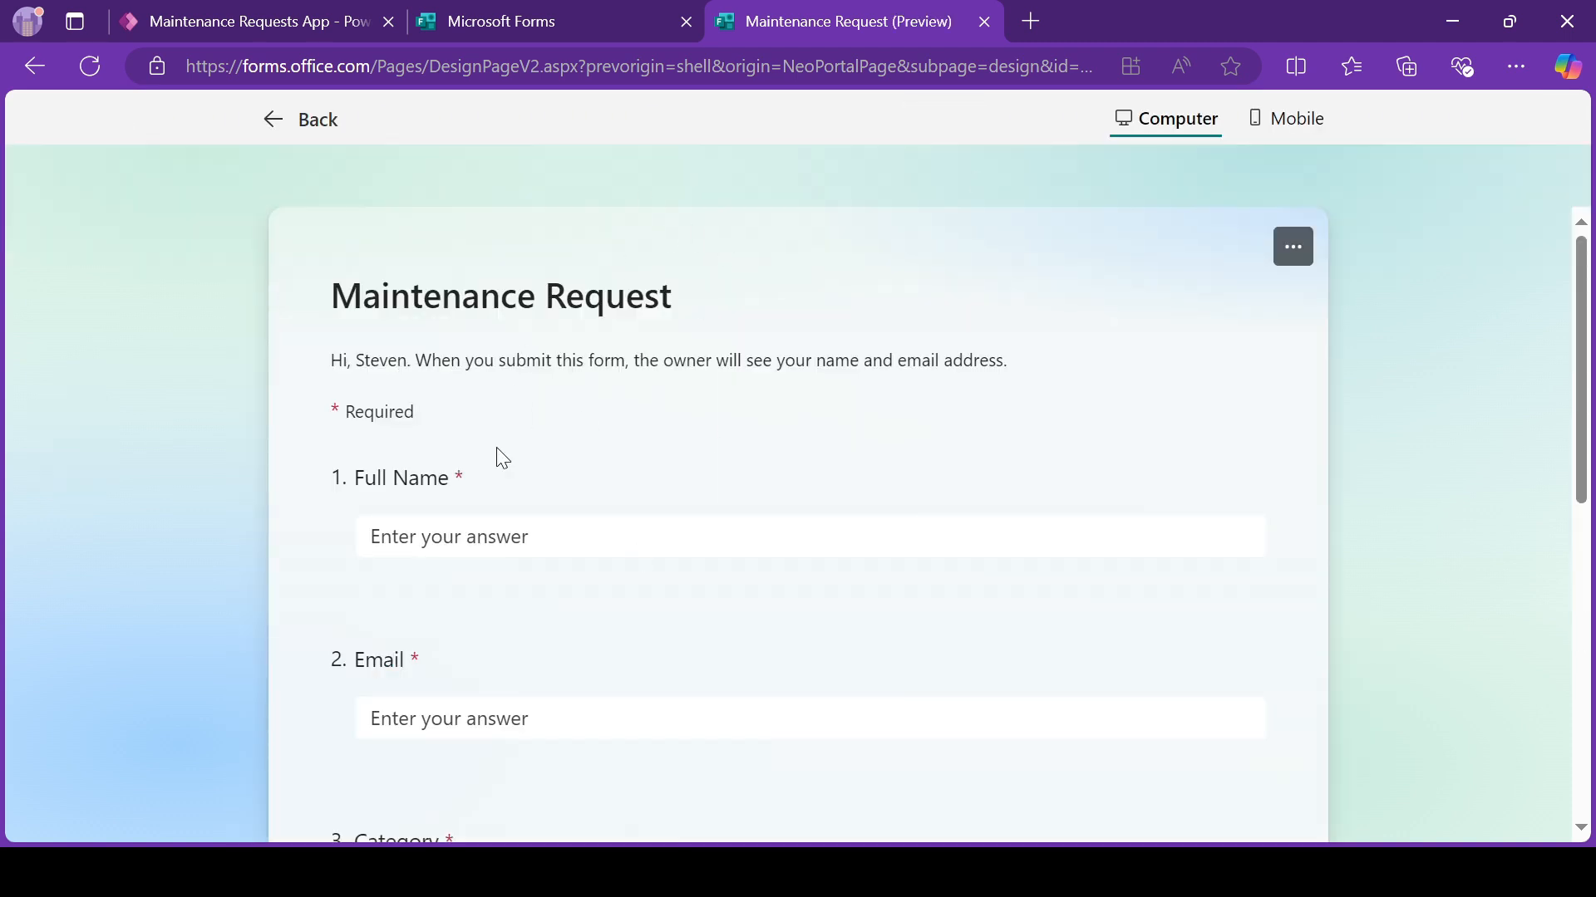
scroll(656, 525, "down", 3)
scroll(657, 537, "up", 3)
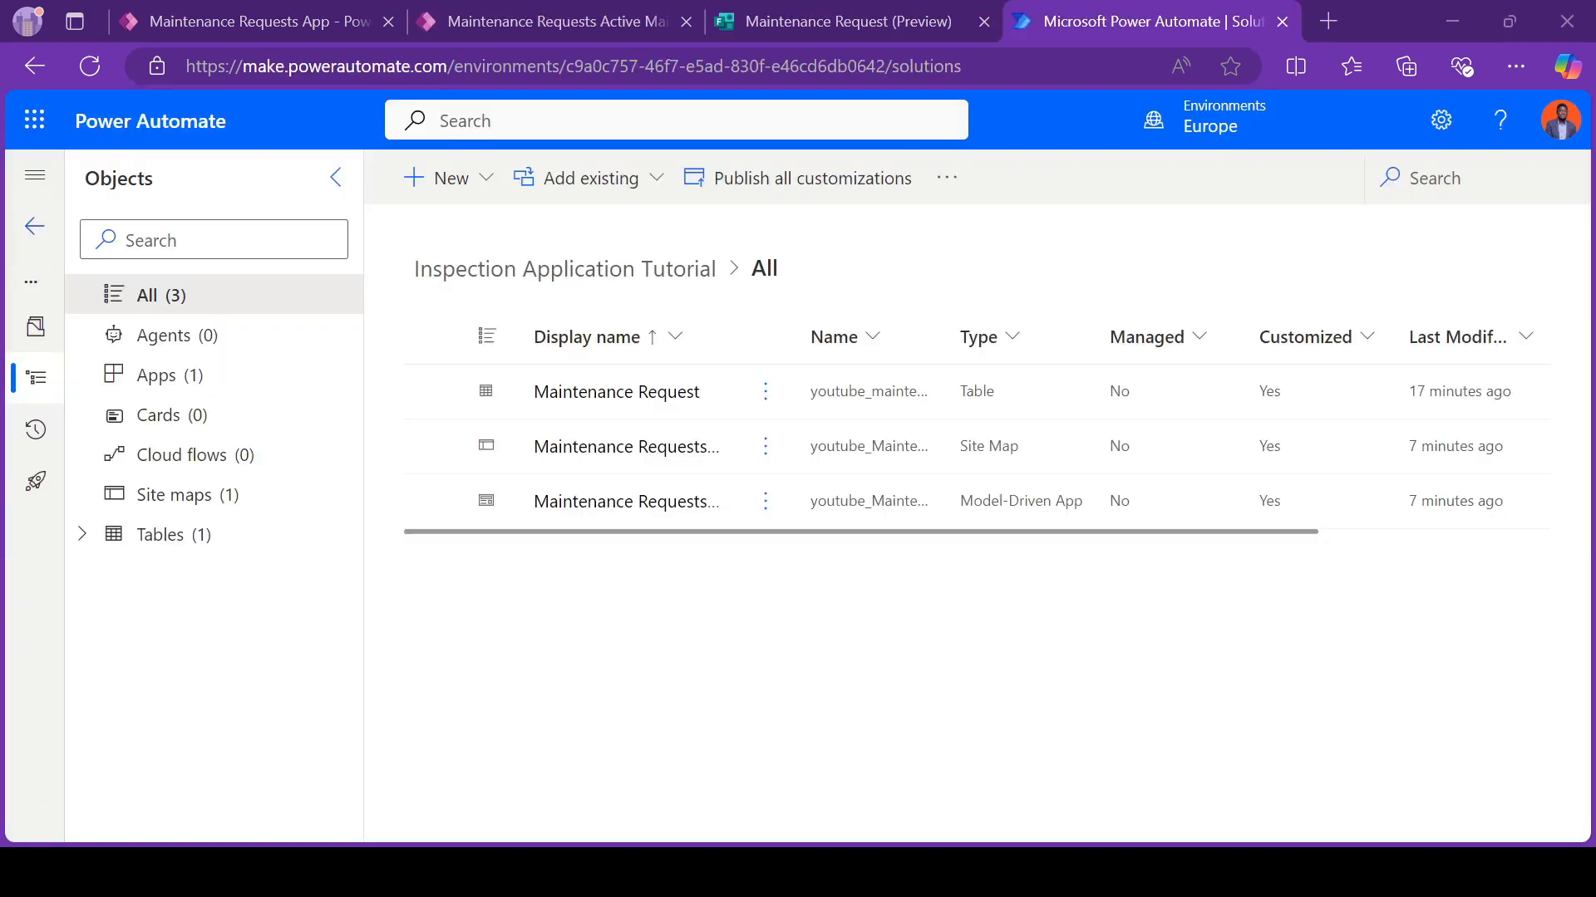
Step: Start a new automated cloud flow in the Inspection Application Tutorial solution and name it "Maintenance request flow"
left_click(439, 178)
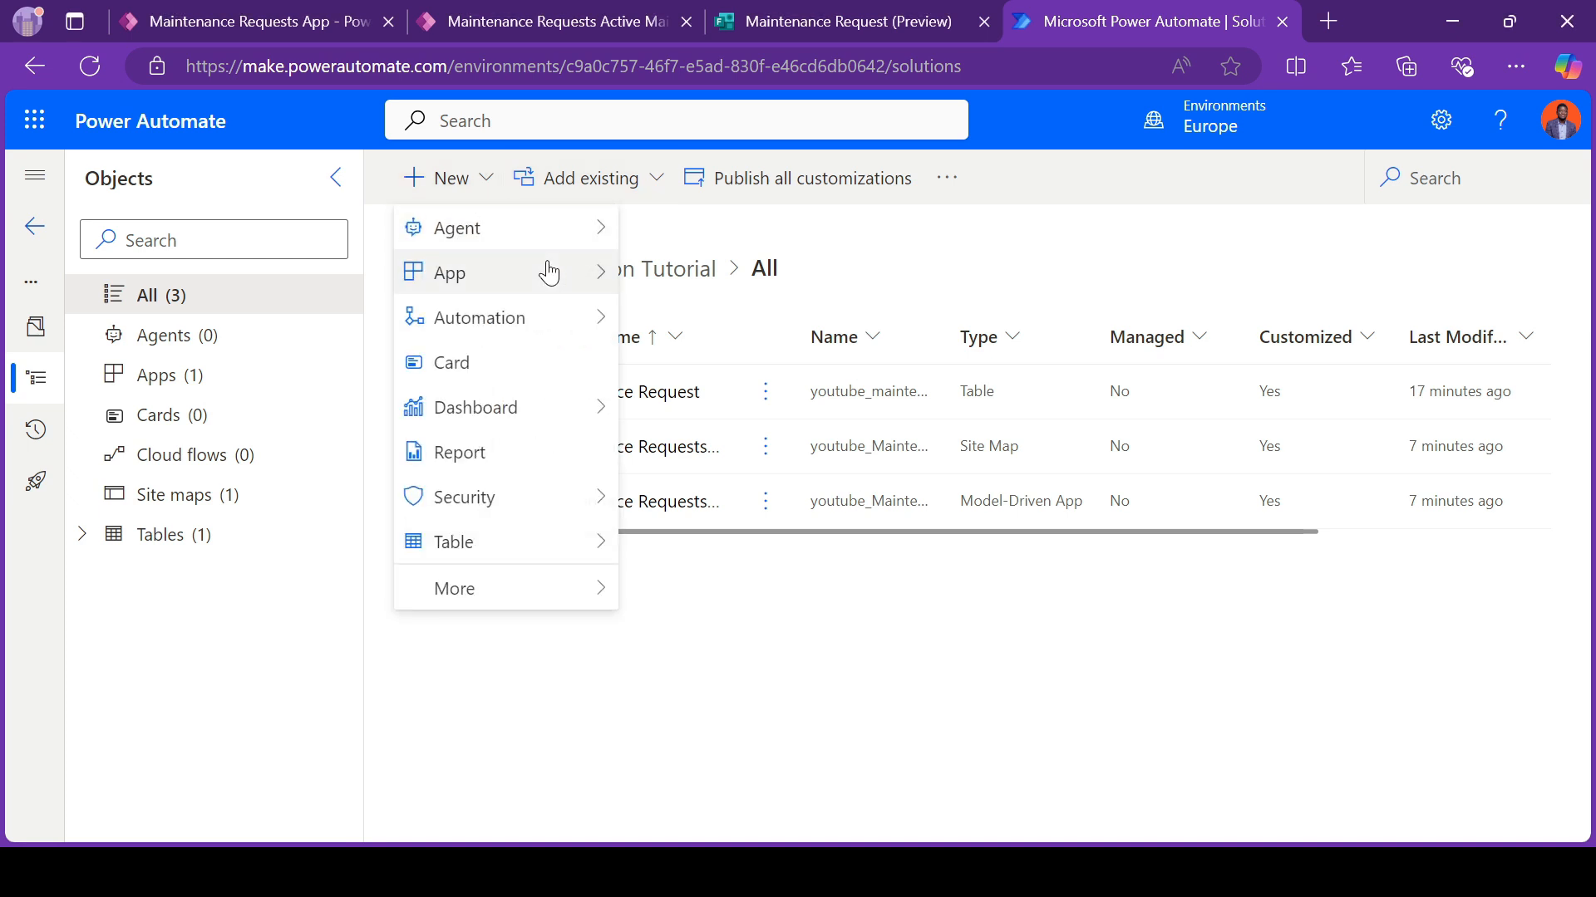
mouse_move(584, 324)
mouse_move(731, 336)
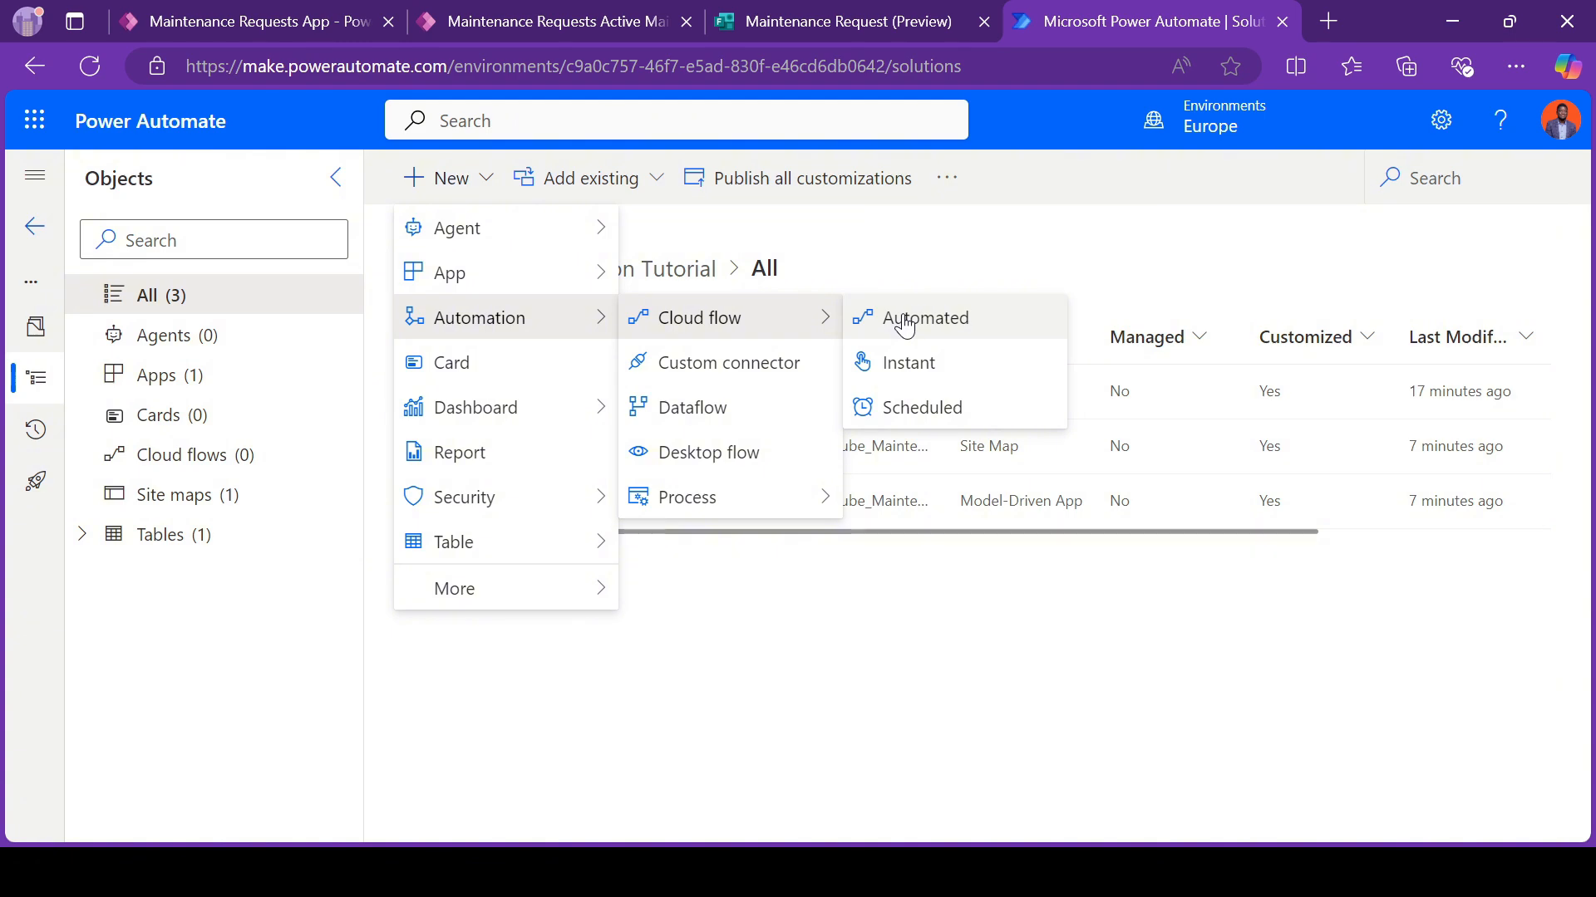
left_click(904, 326)
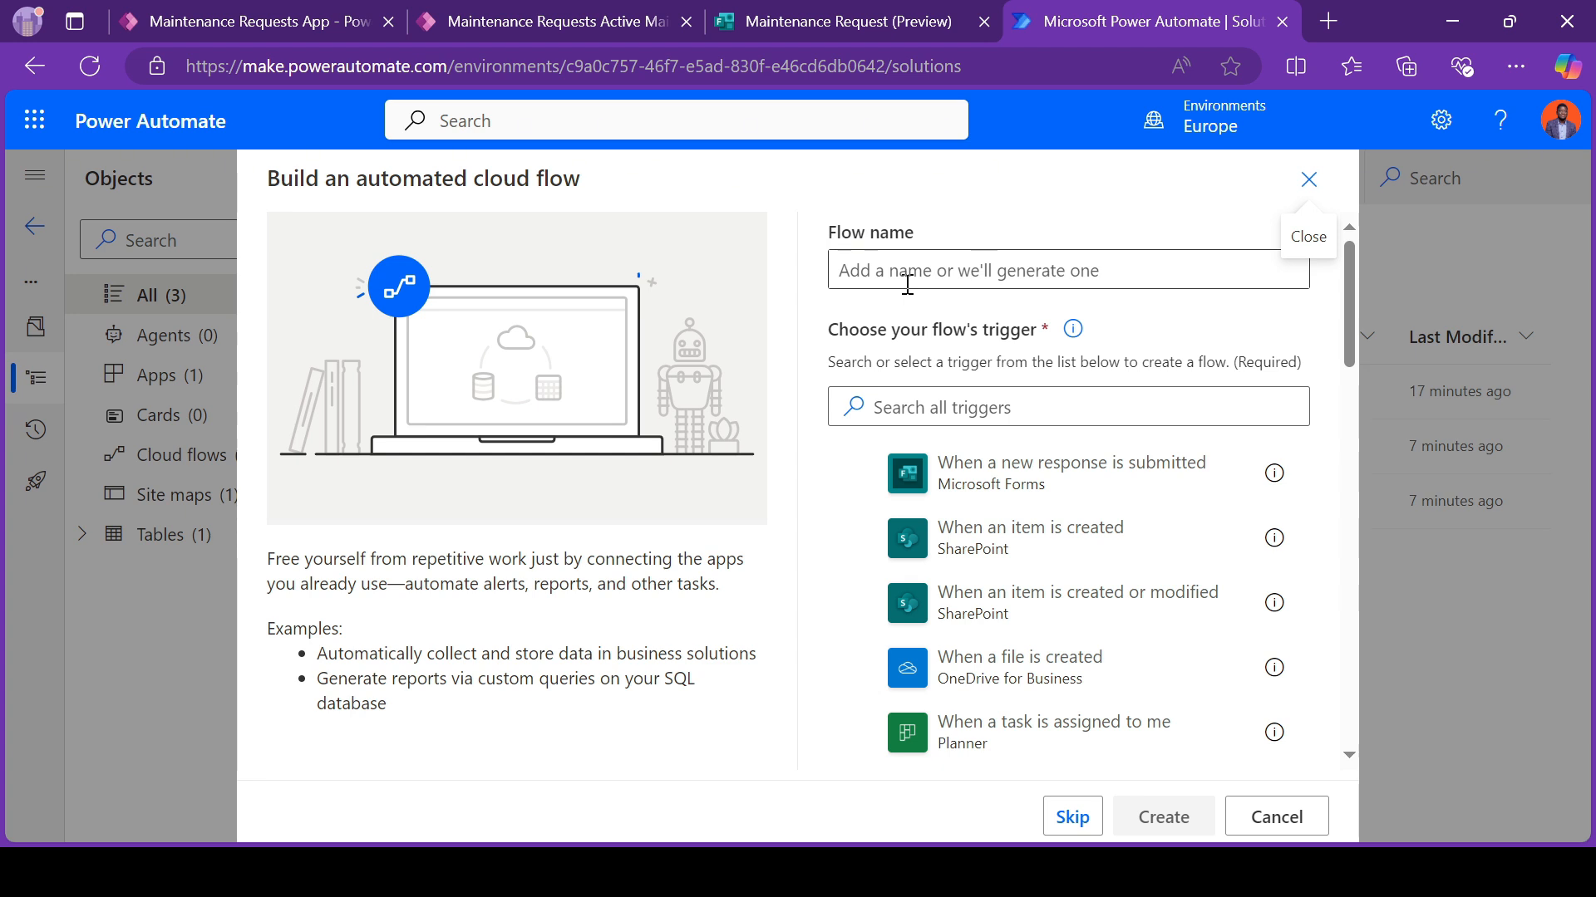
left_click(908, 285)
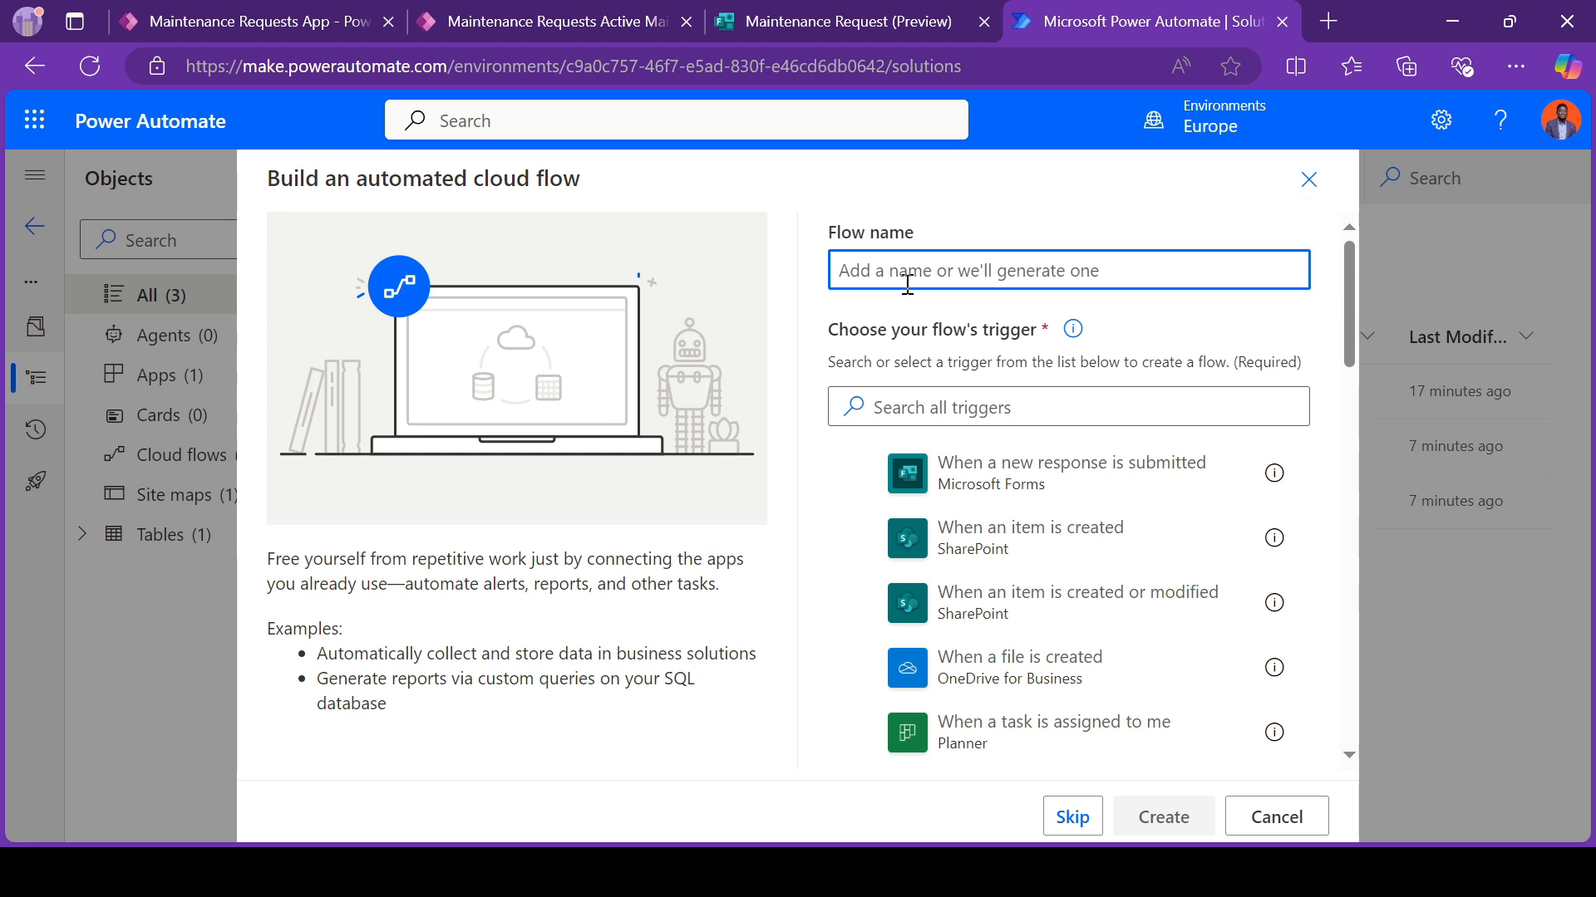
type("Main")
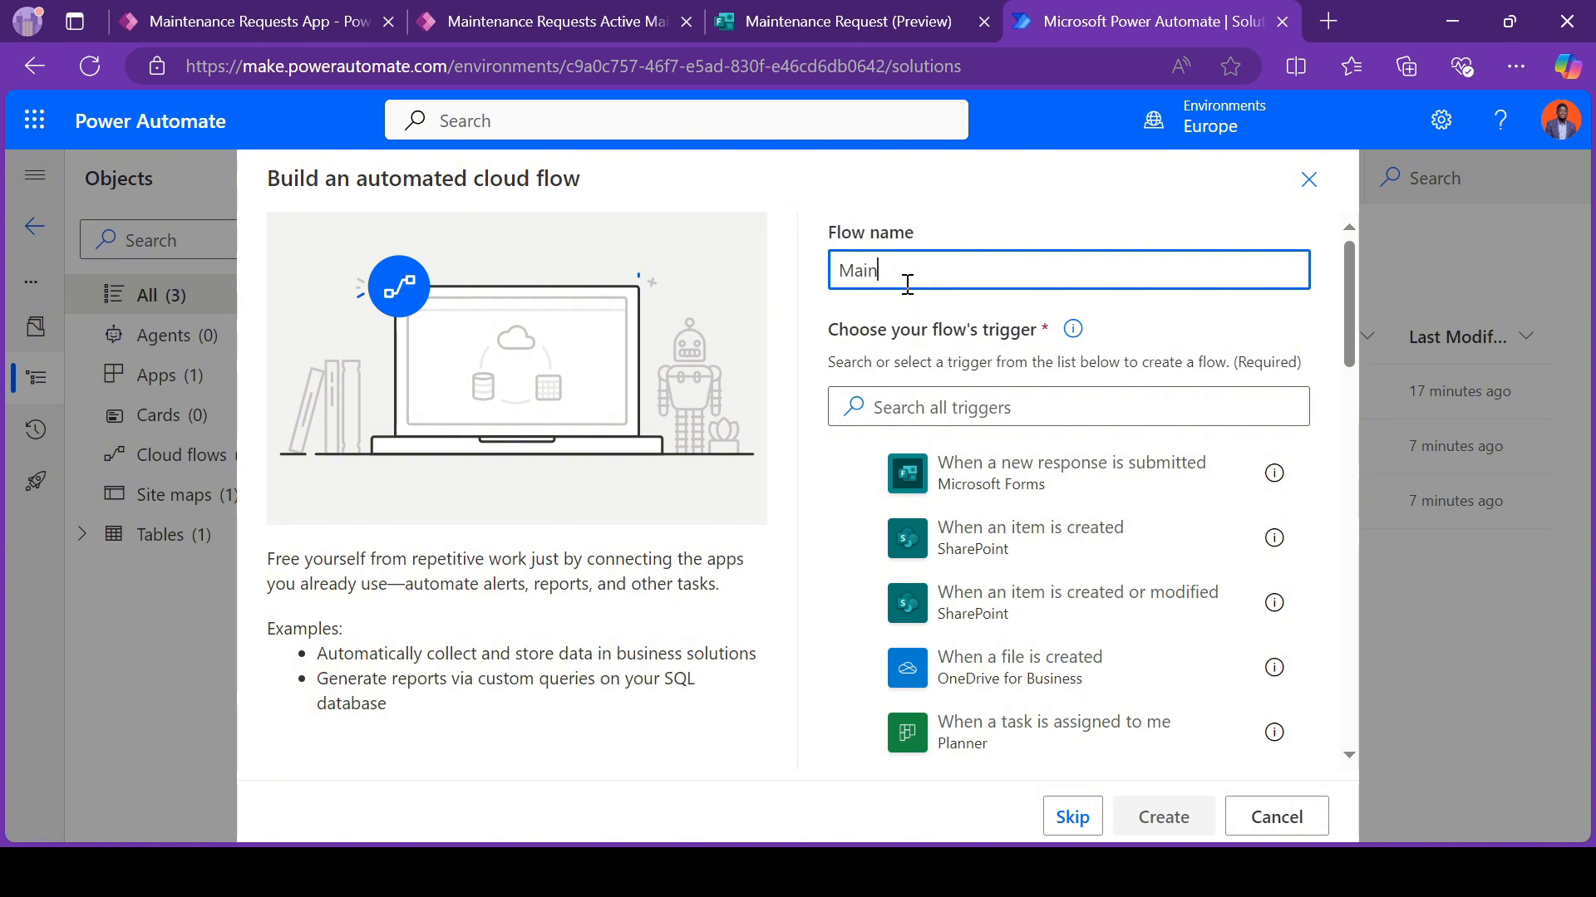
type("tainance request flow")
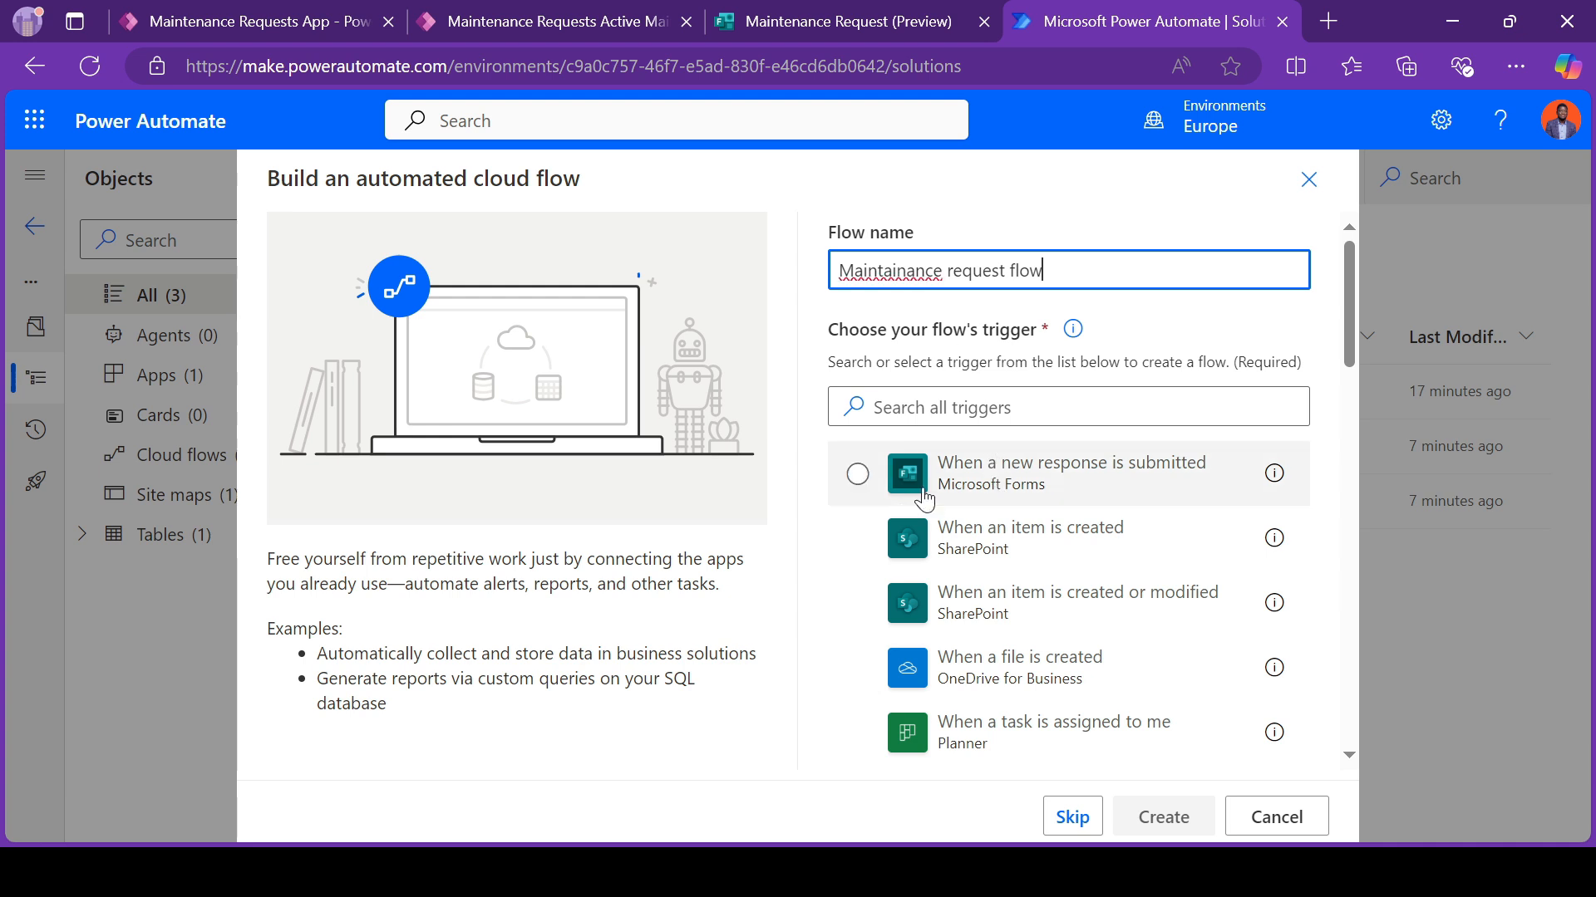
right_click(905, 267)
left_click(997, 487)
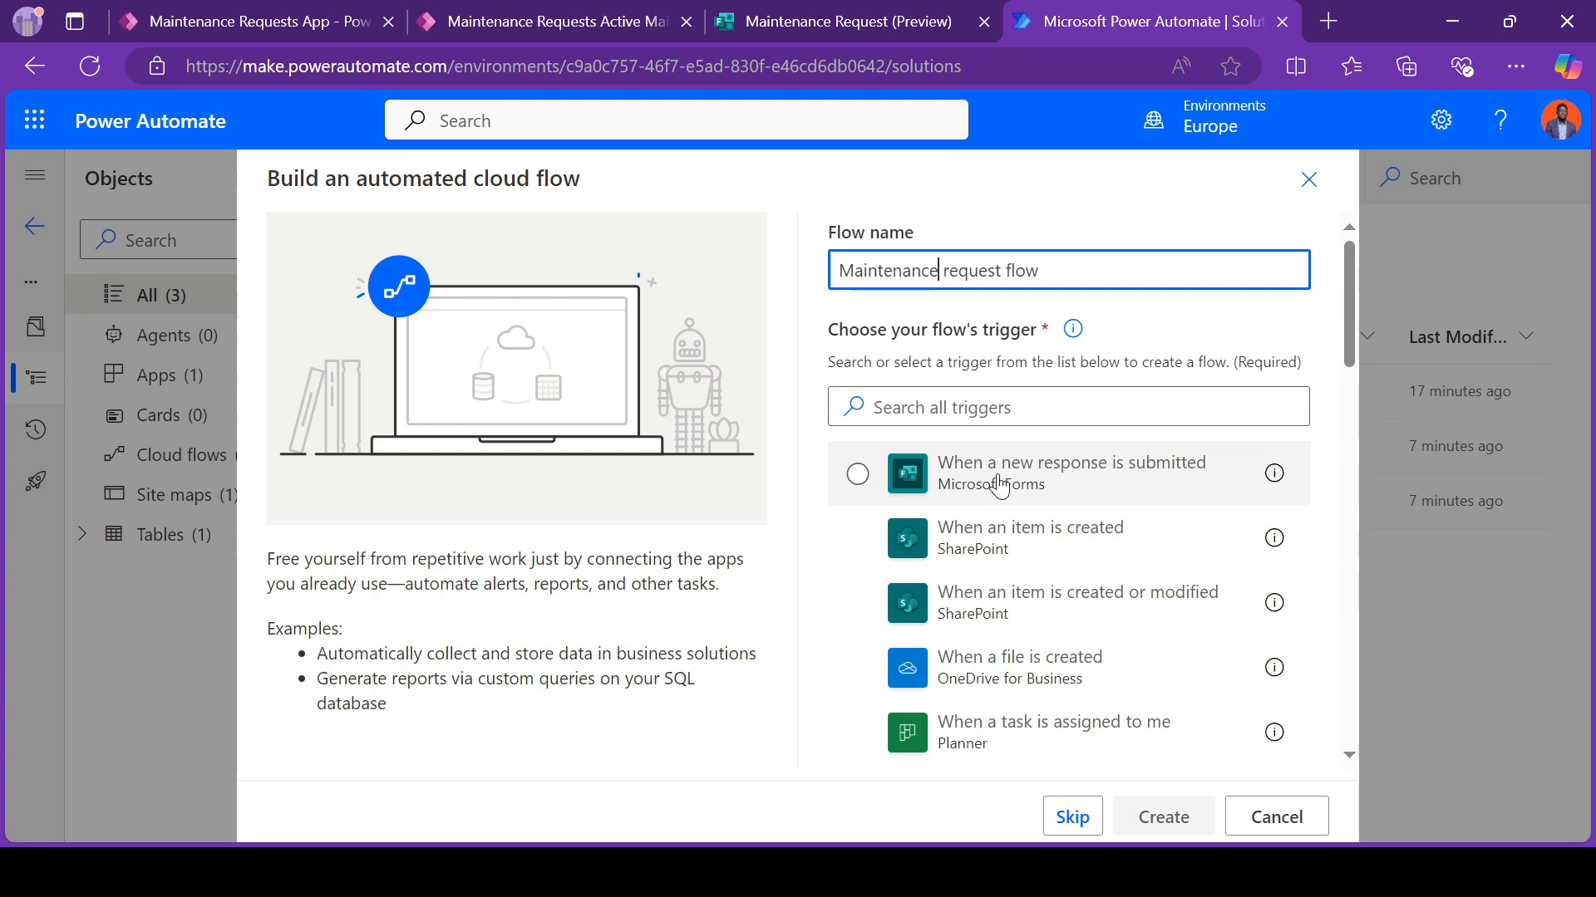
Step: Create the flow with the Microsoft Forms trigger "When a new response is submitted", set to the Maintenance Request form
left_click(1030, 505)
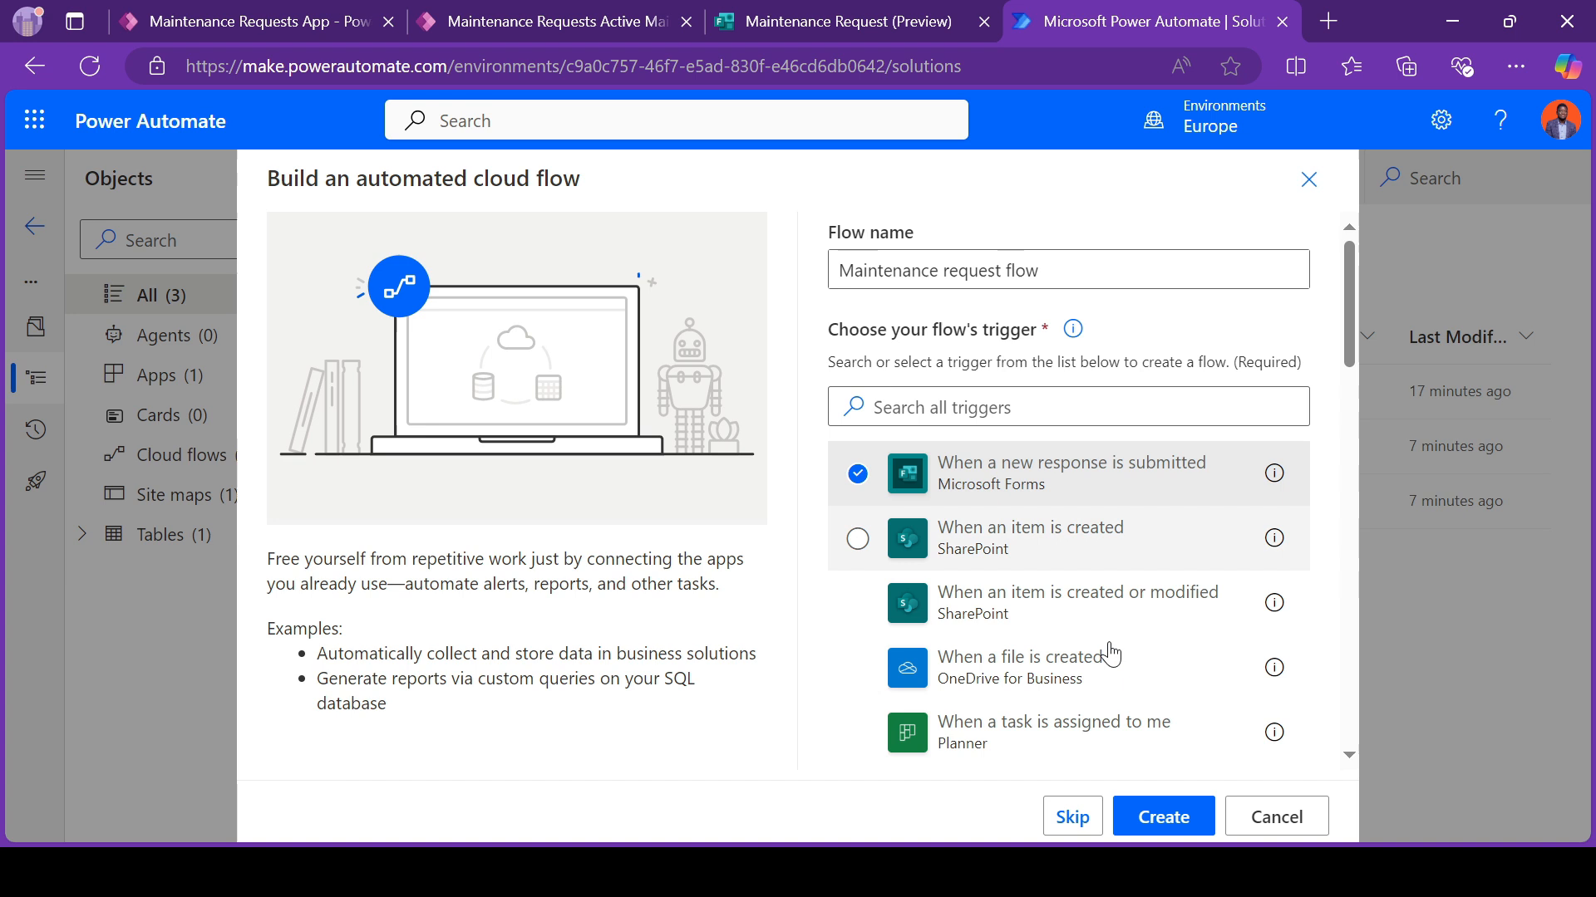
left_click(1161, 821)
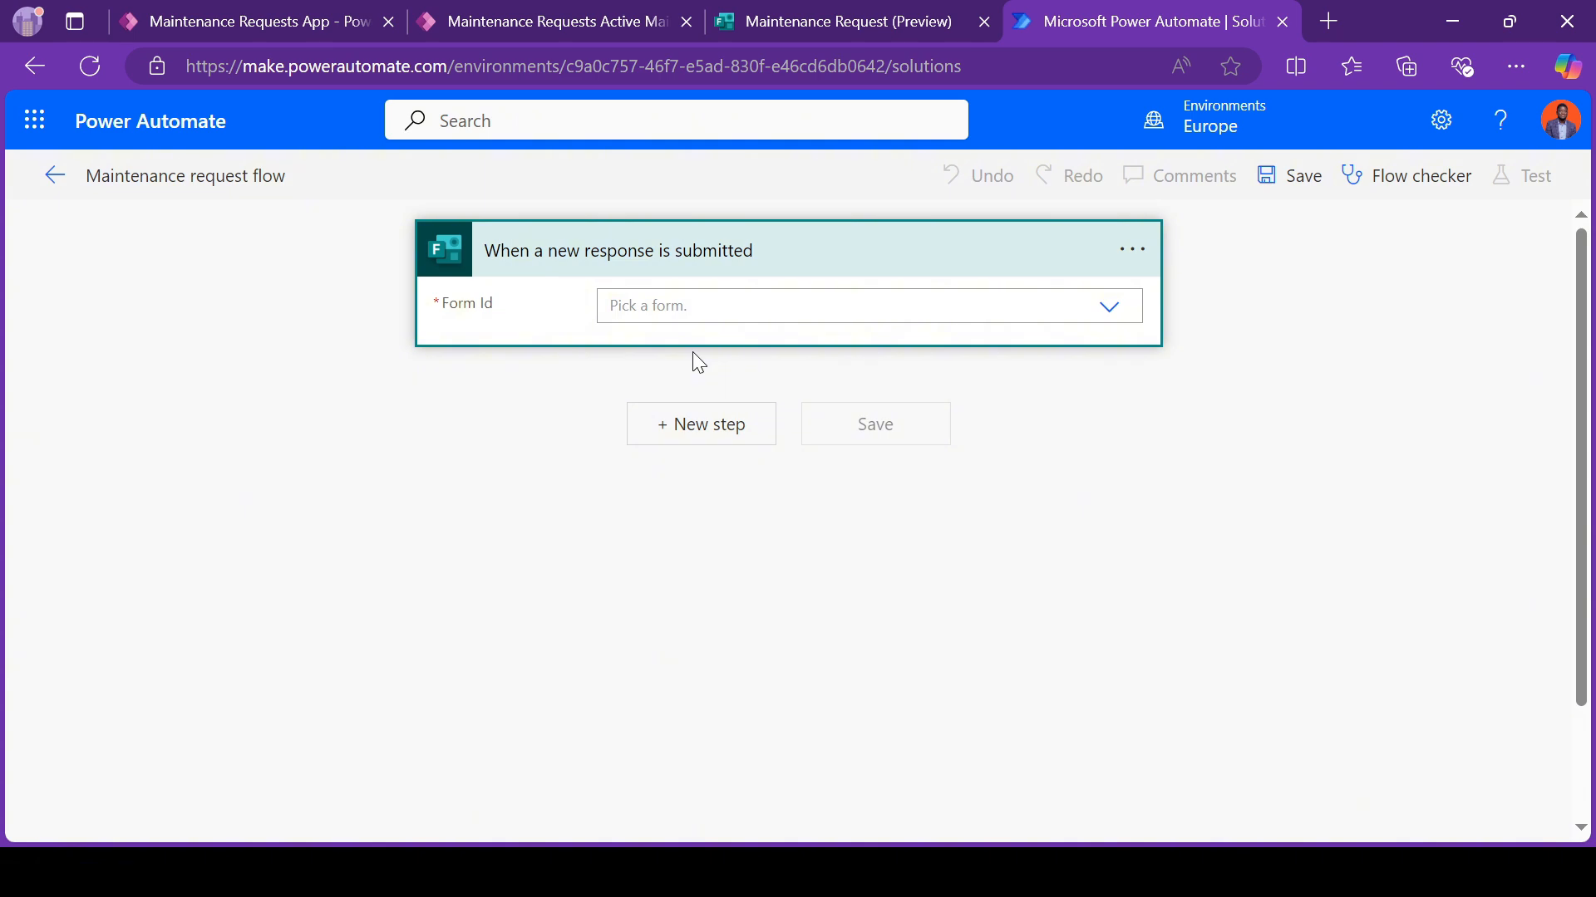
left_click(703, 301)
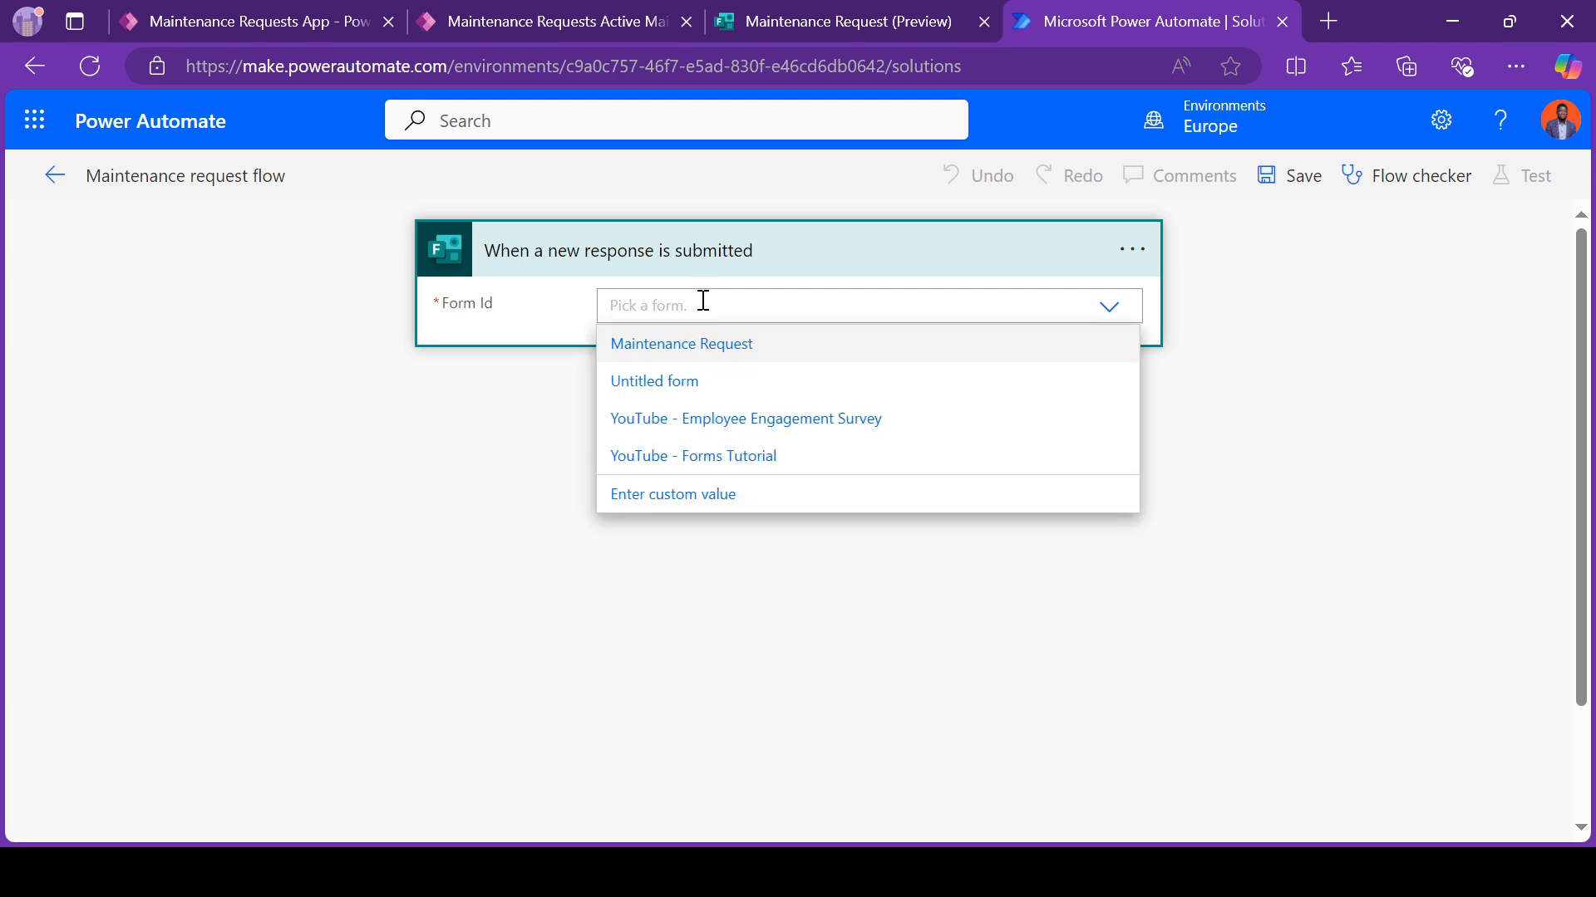
left_click(686, 345)
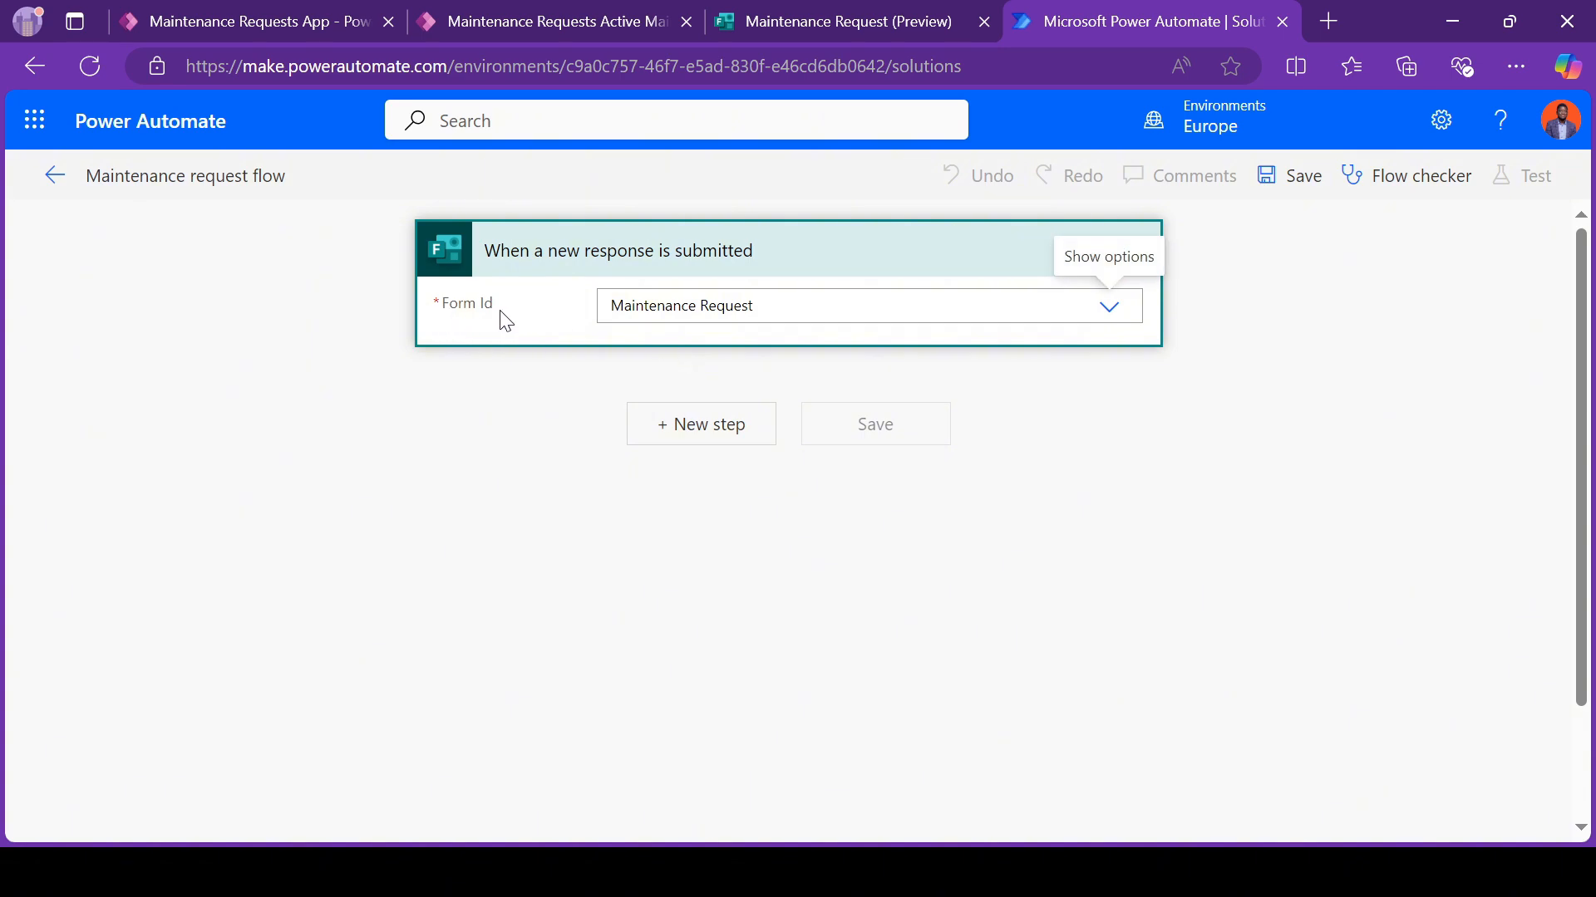
Step: Add a Microsoft Forms "Get response details" action for the Maintenance Request form, using the trigger's Response Id
left_click(698, 425)
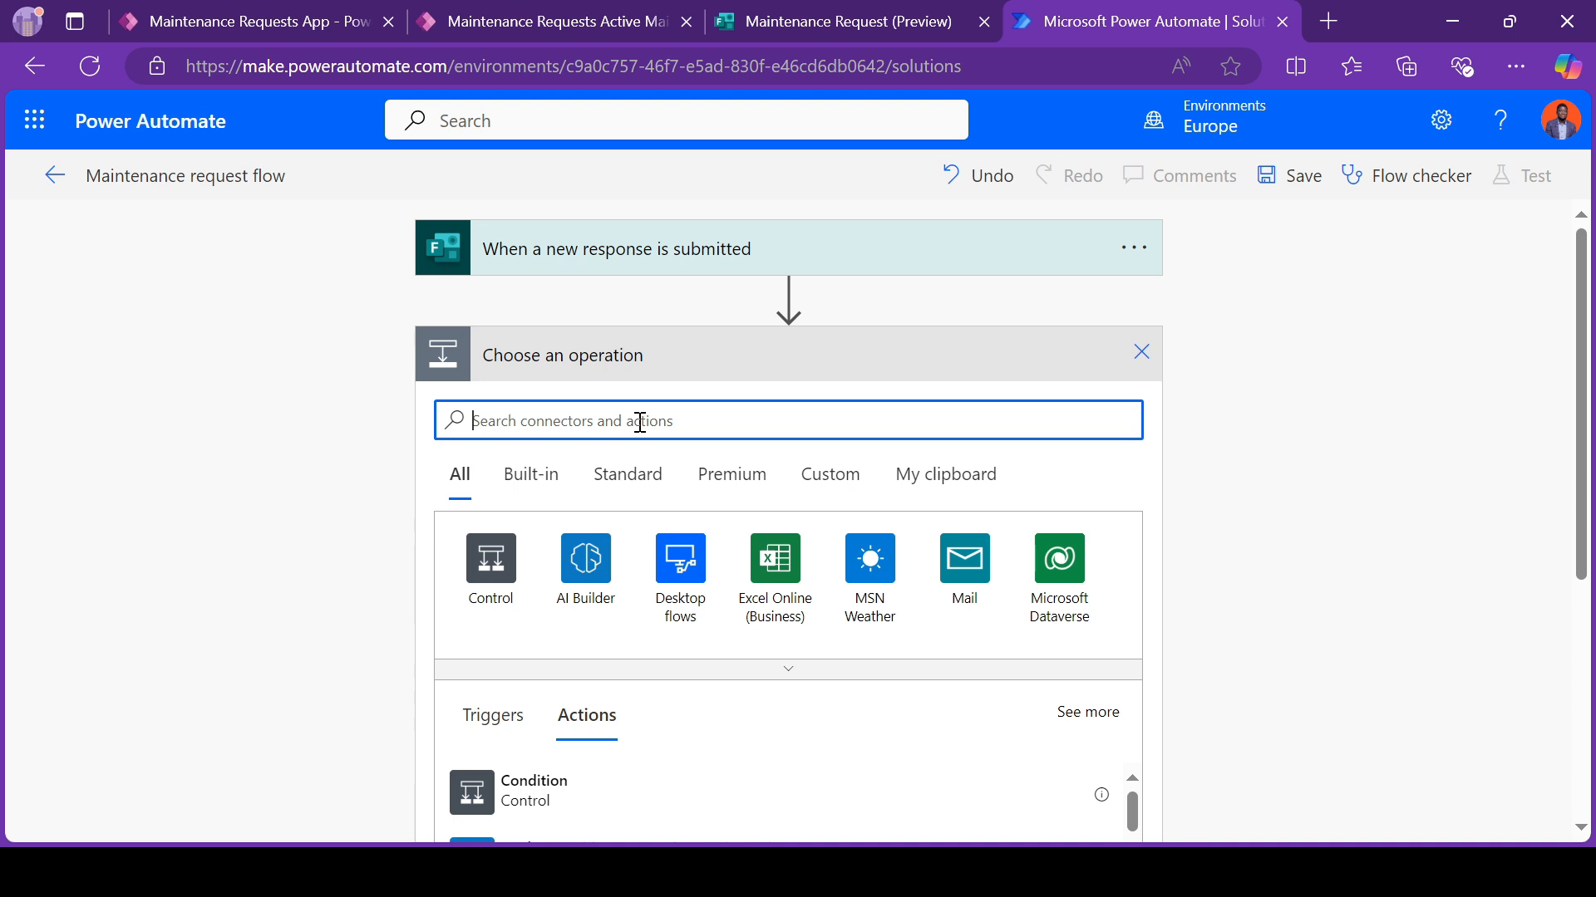
type("form")
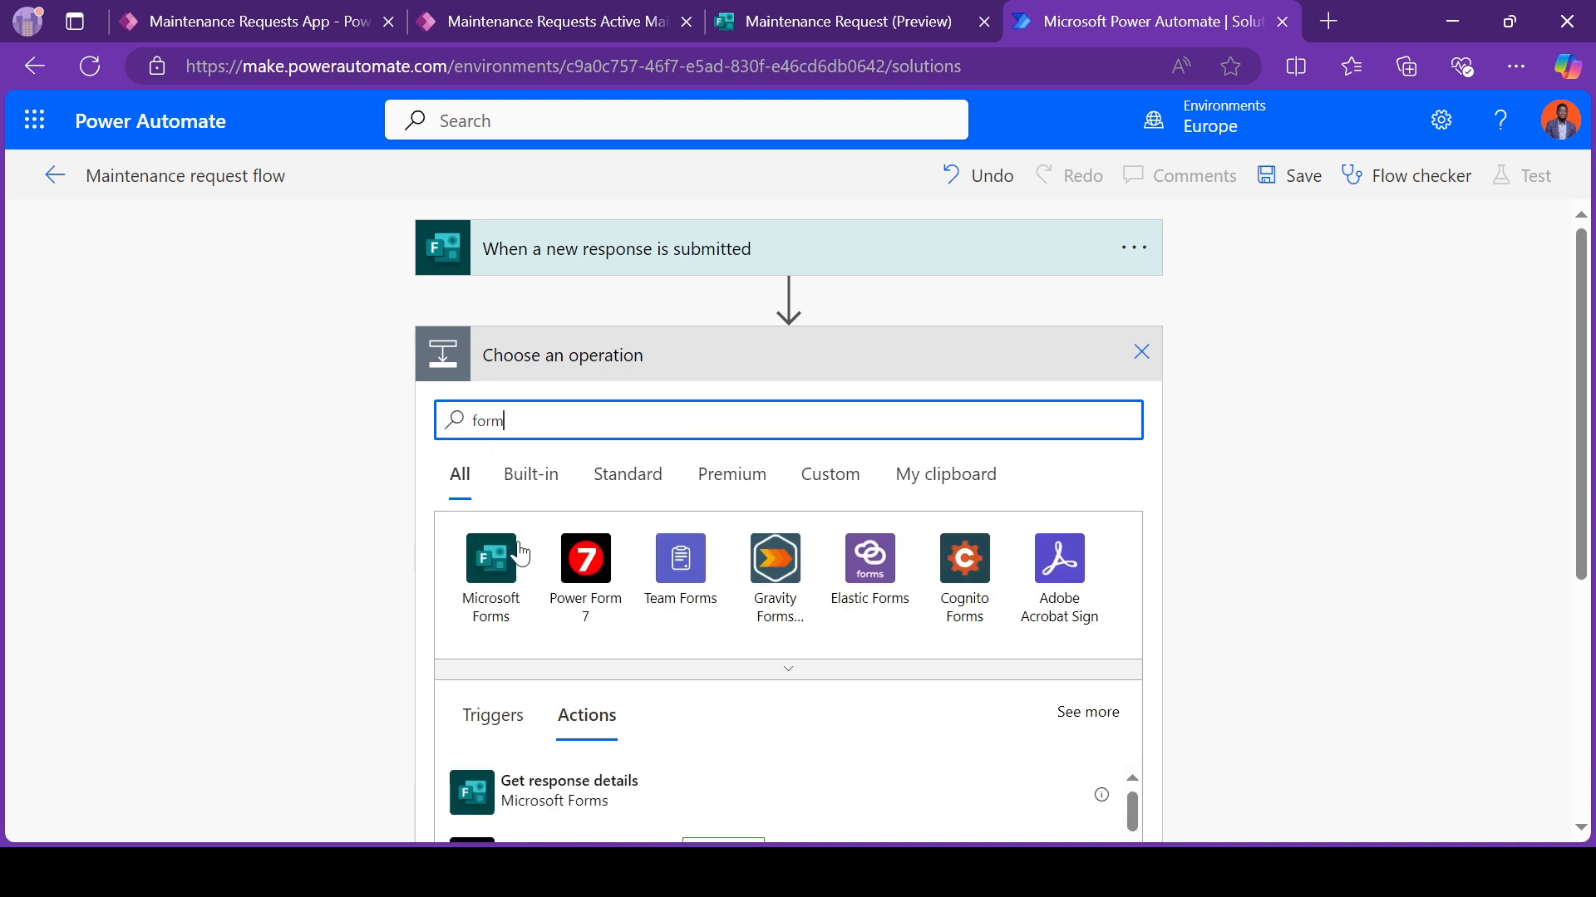
left_click(551, 799)
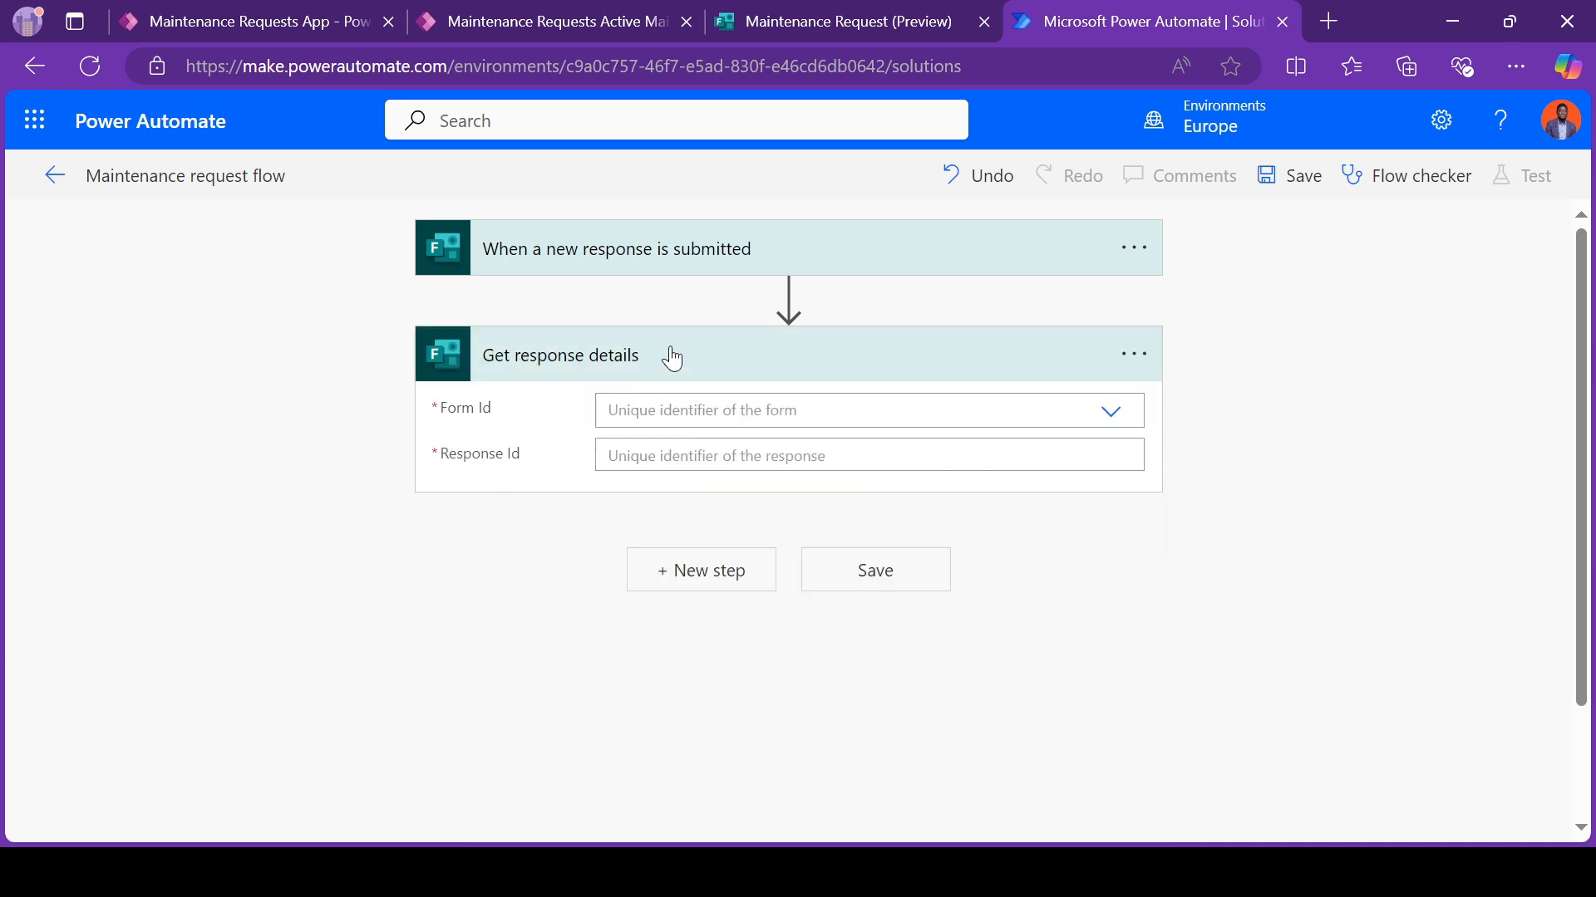
left_click(649, 397)
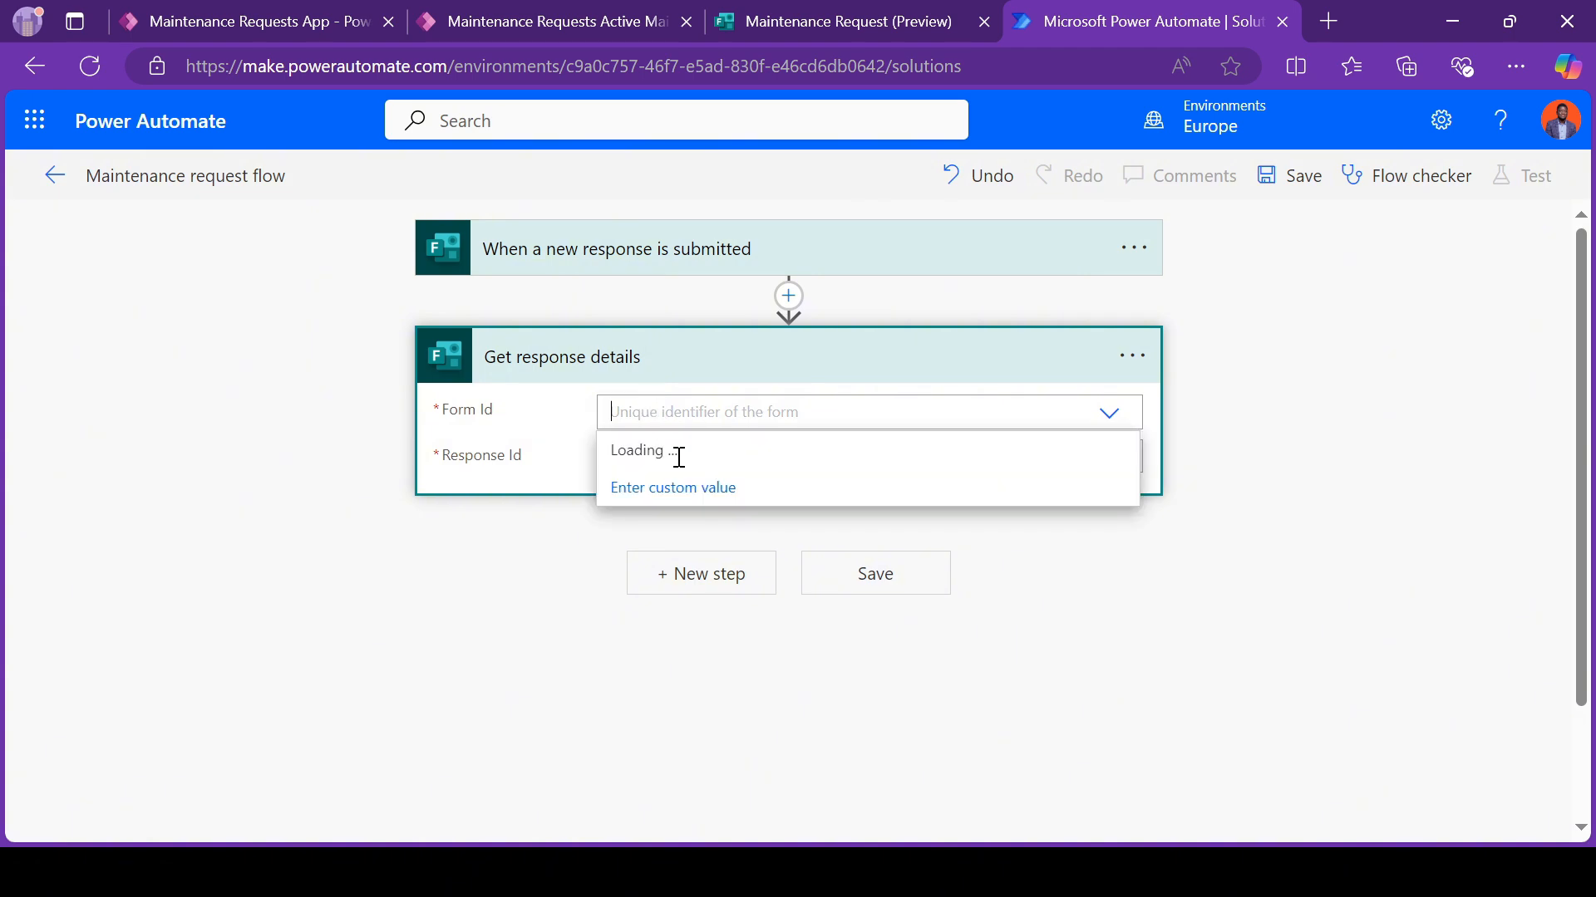
left_click(687, 453)
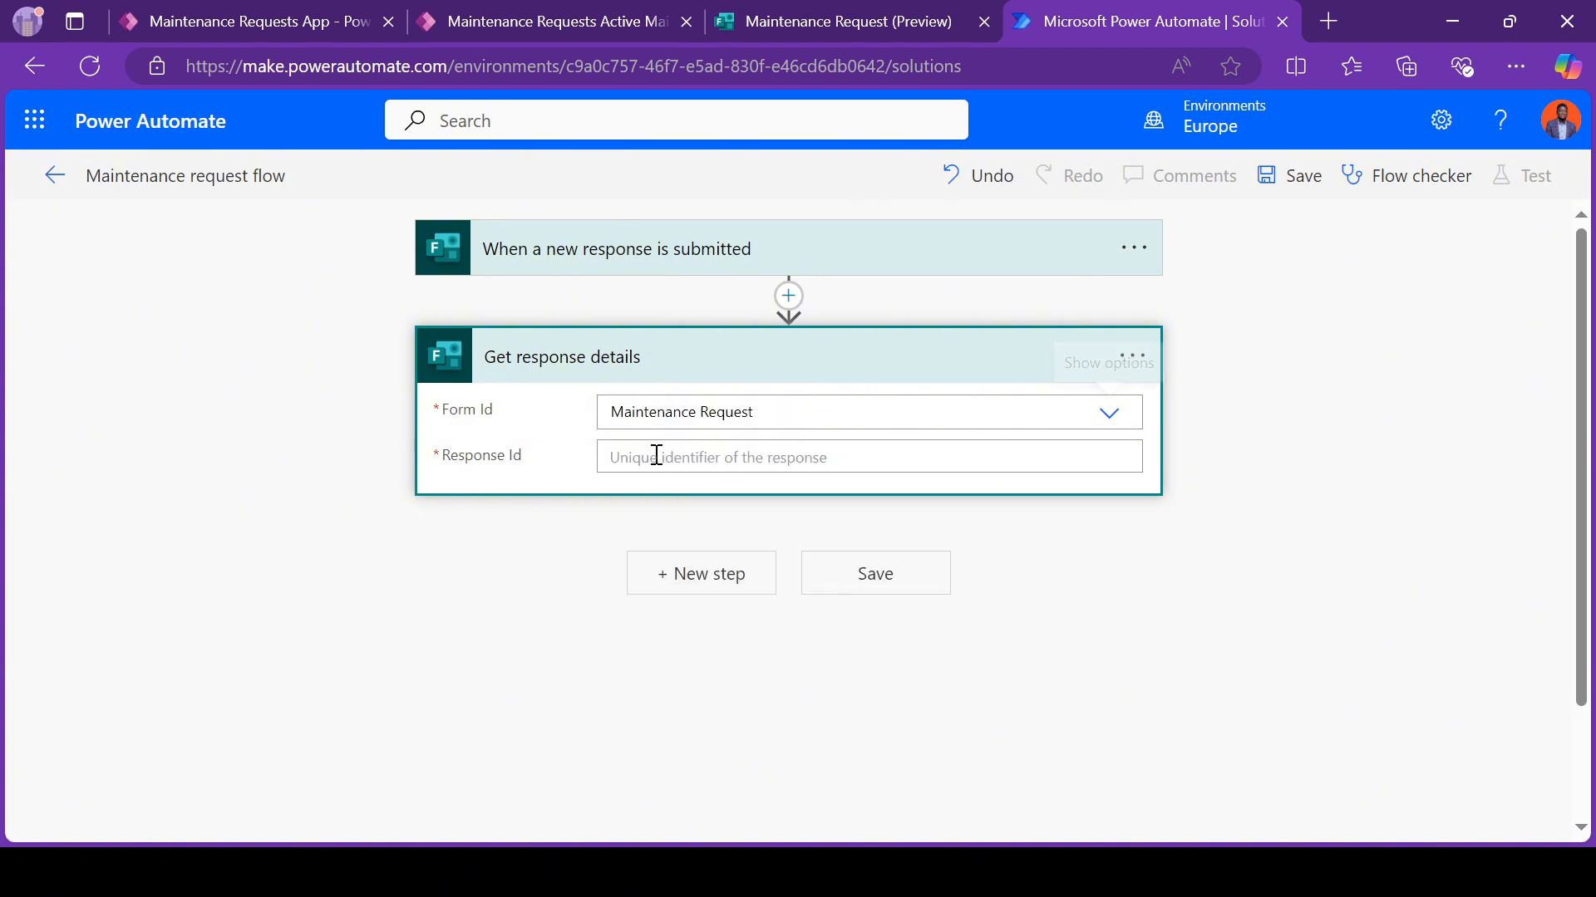
left_click(641, 455)
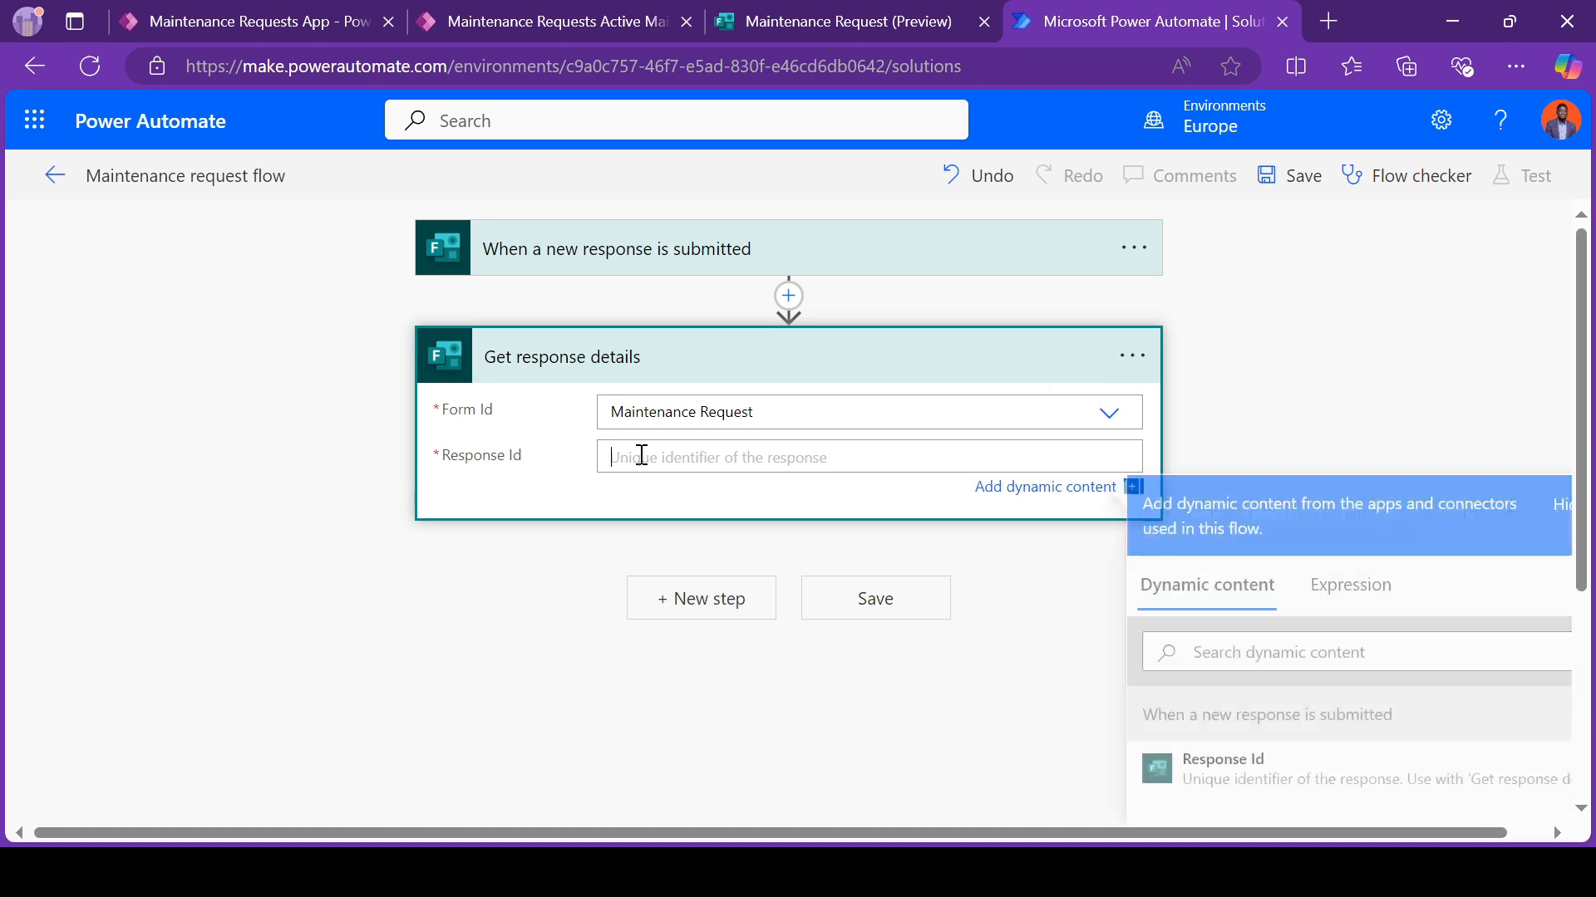
left_click(640, 250)
left_click(666, 526)
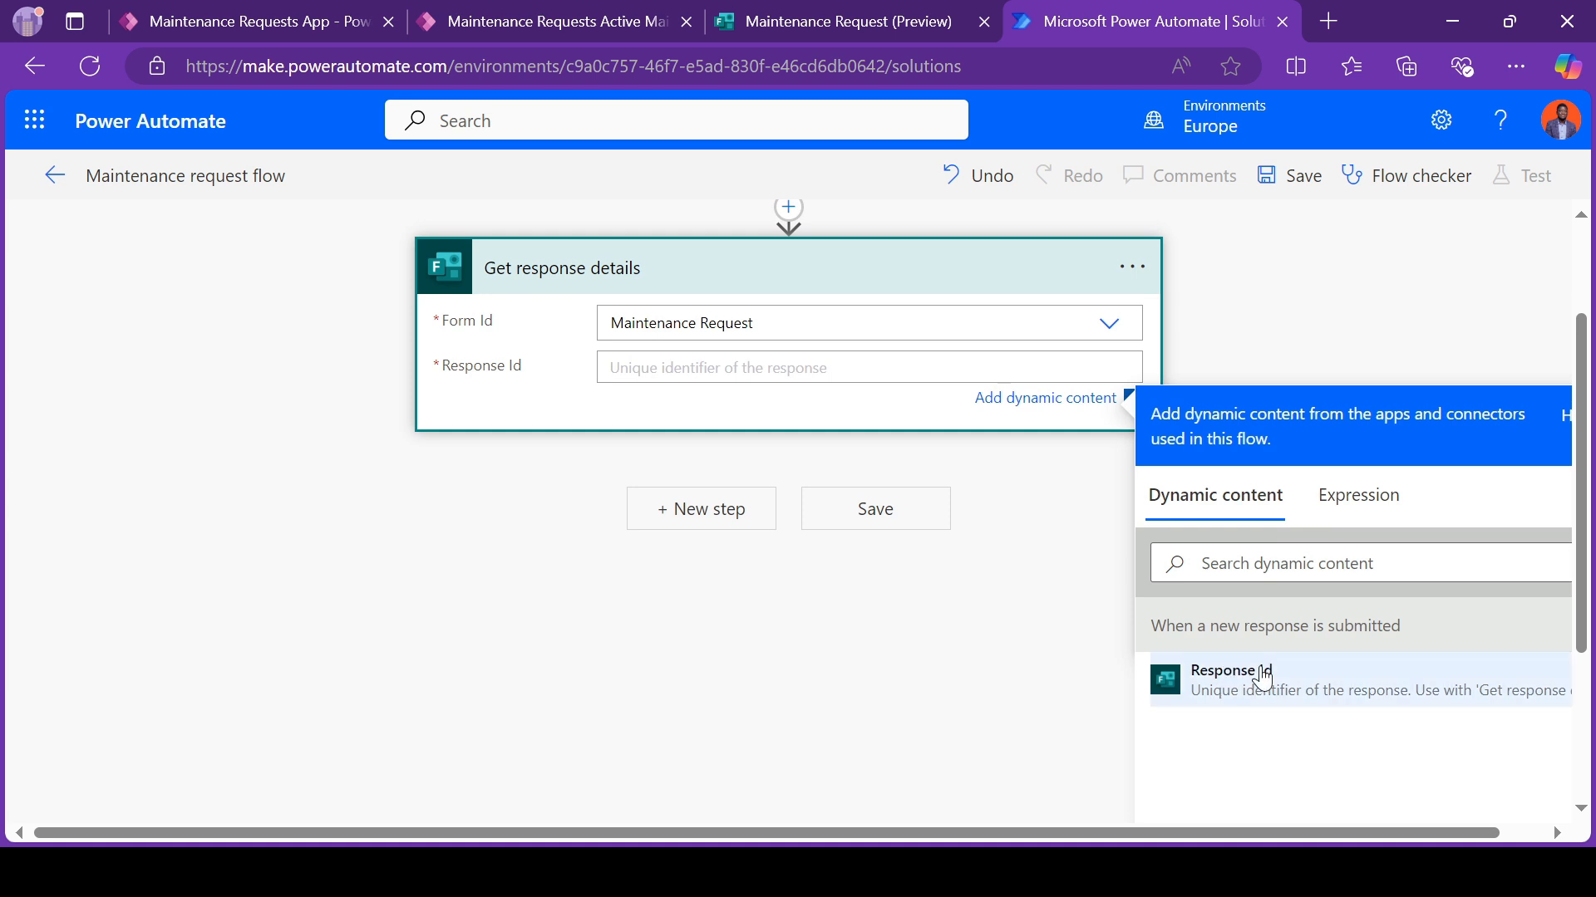
left_click(1255, 690)
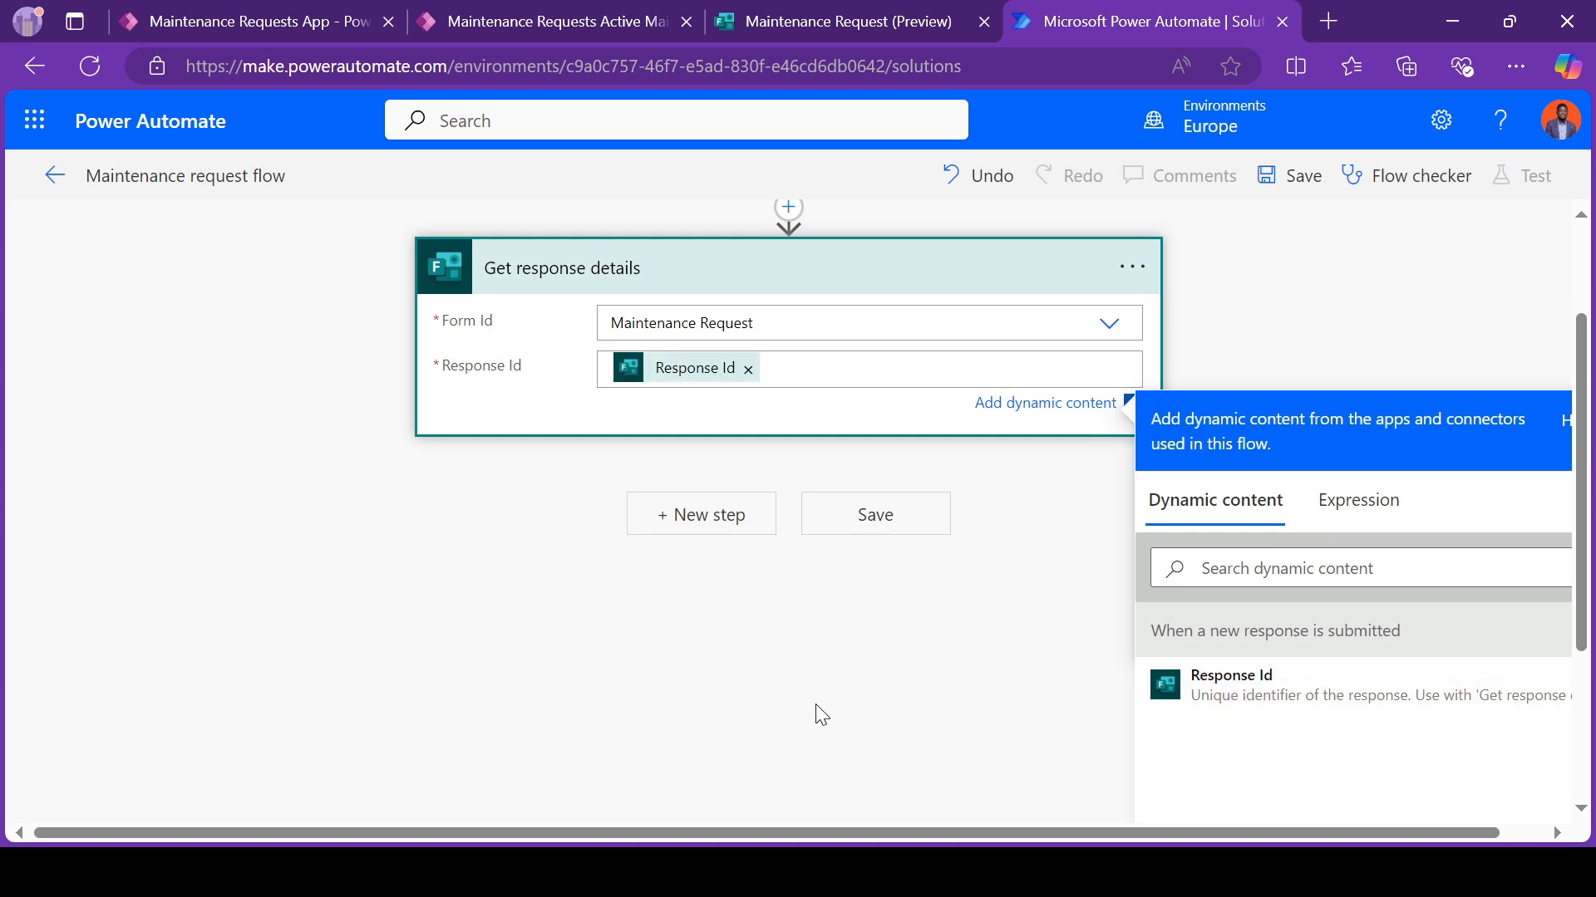
Step: Add a Microsoft Dataverse "Add a new row" action that targets the Maintenance Requests table
scroll(816, 706, "up", 2)
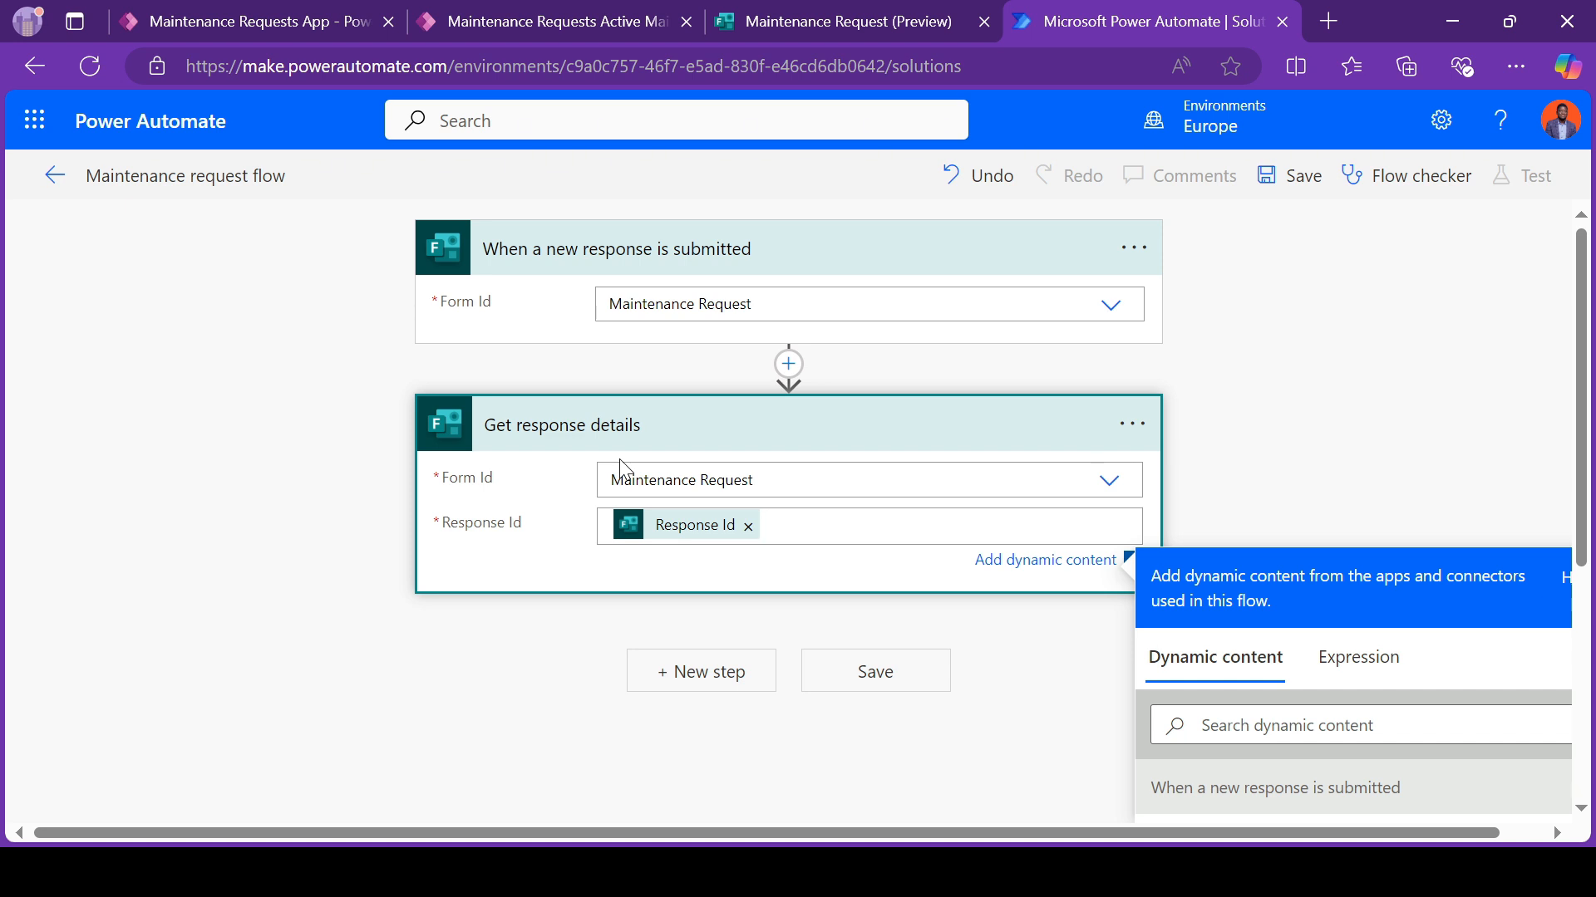
left_click(671, 673)
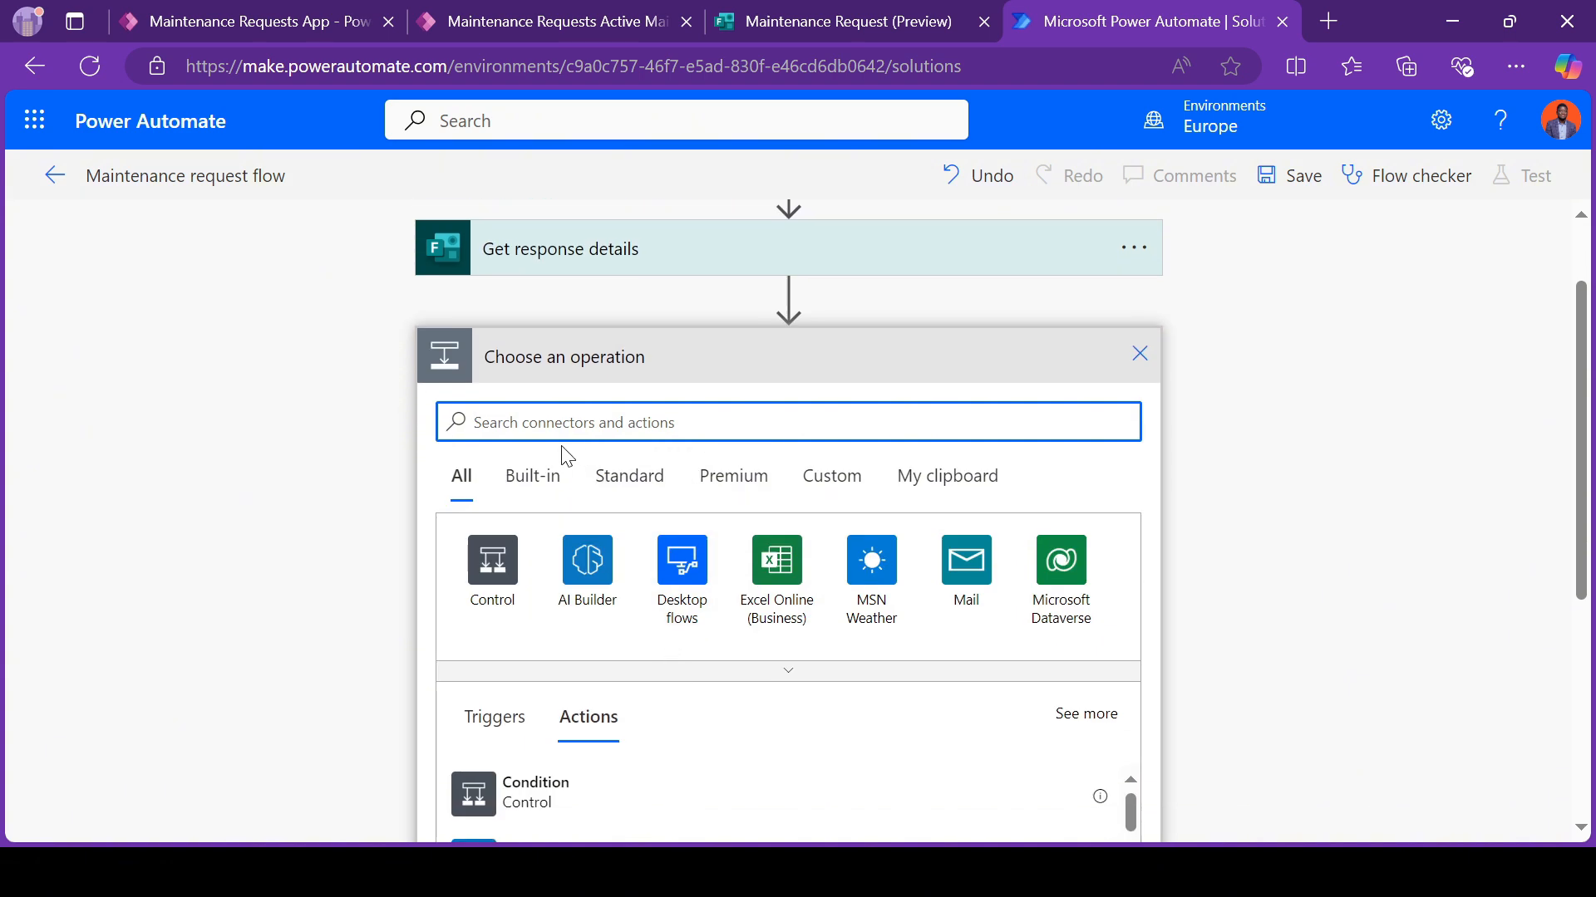
left_click(1059, 573)
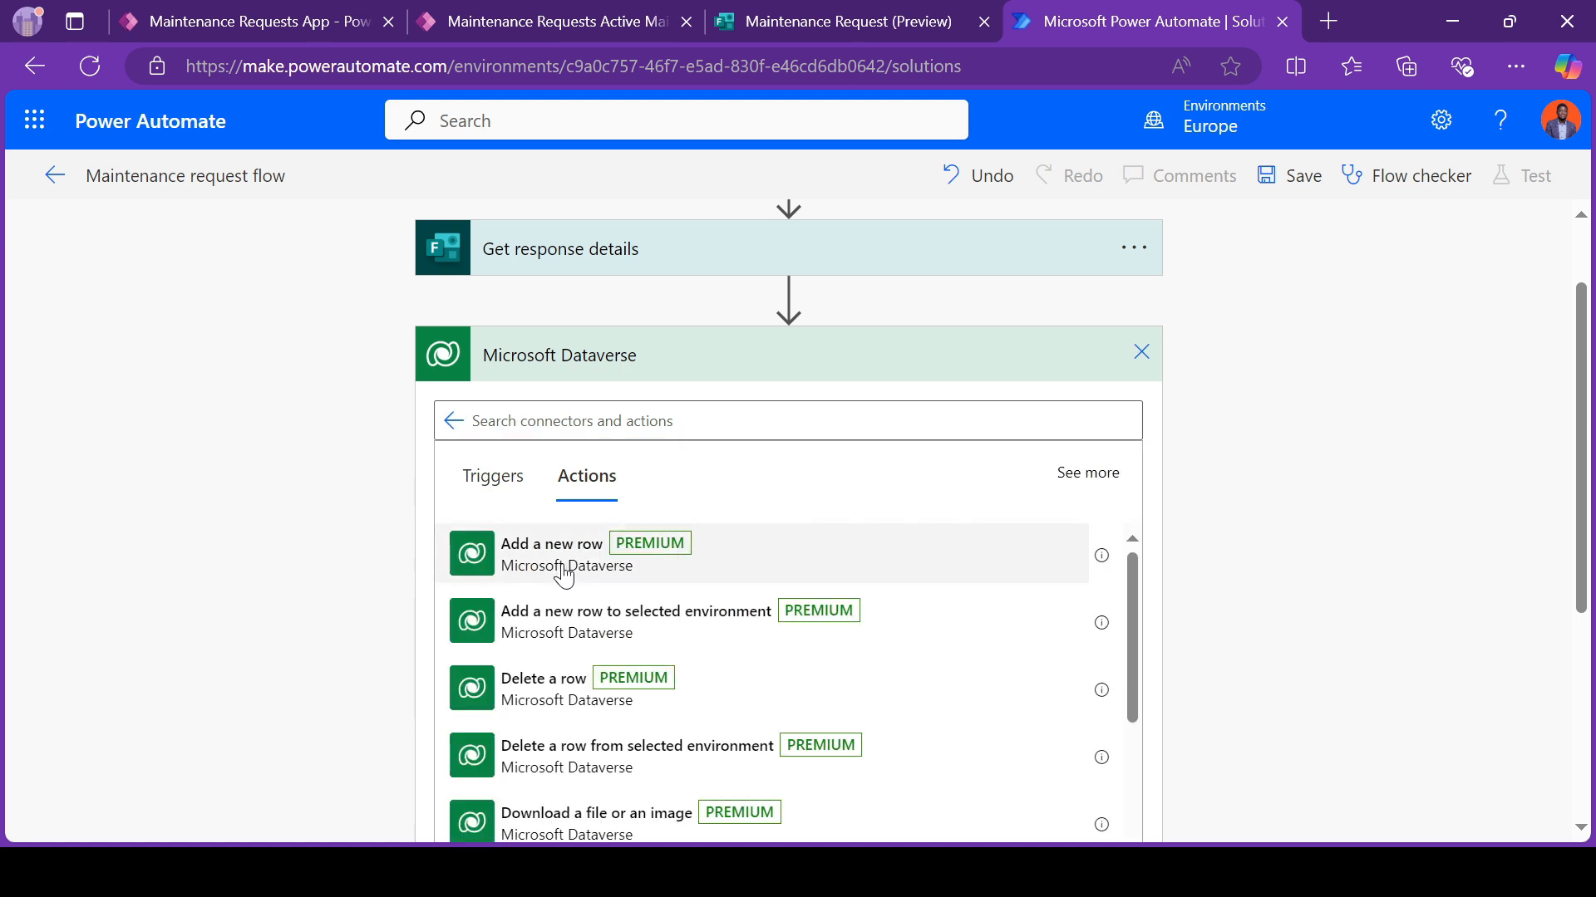
left_click(564, 575)
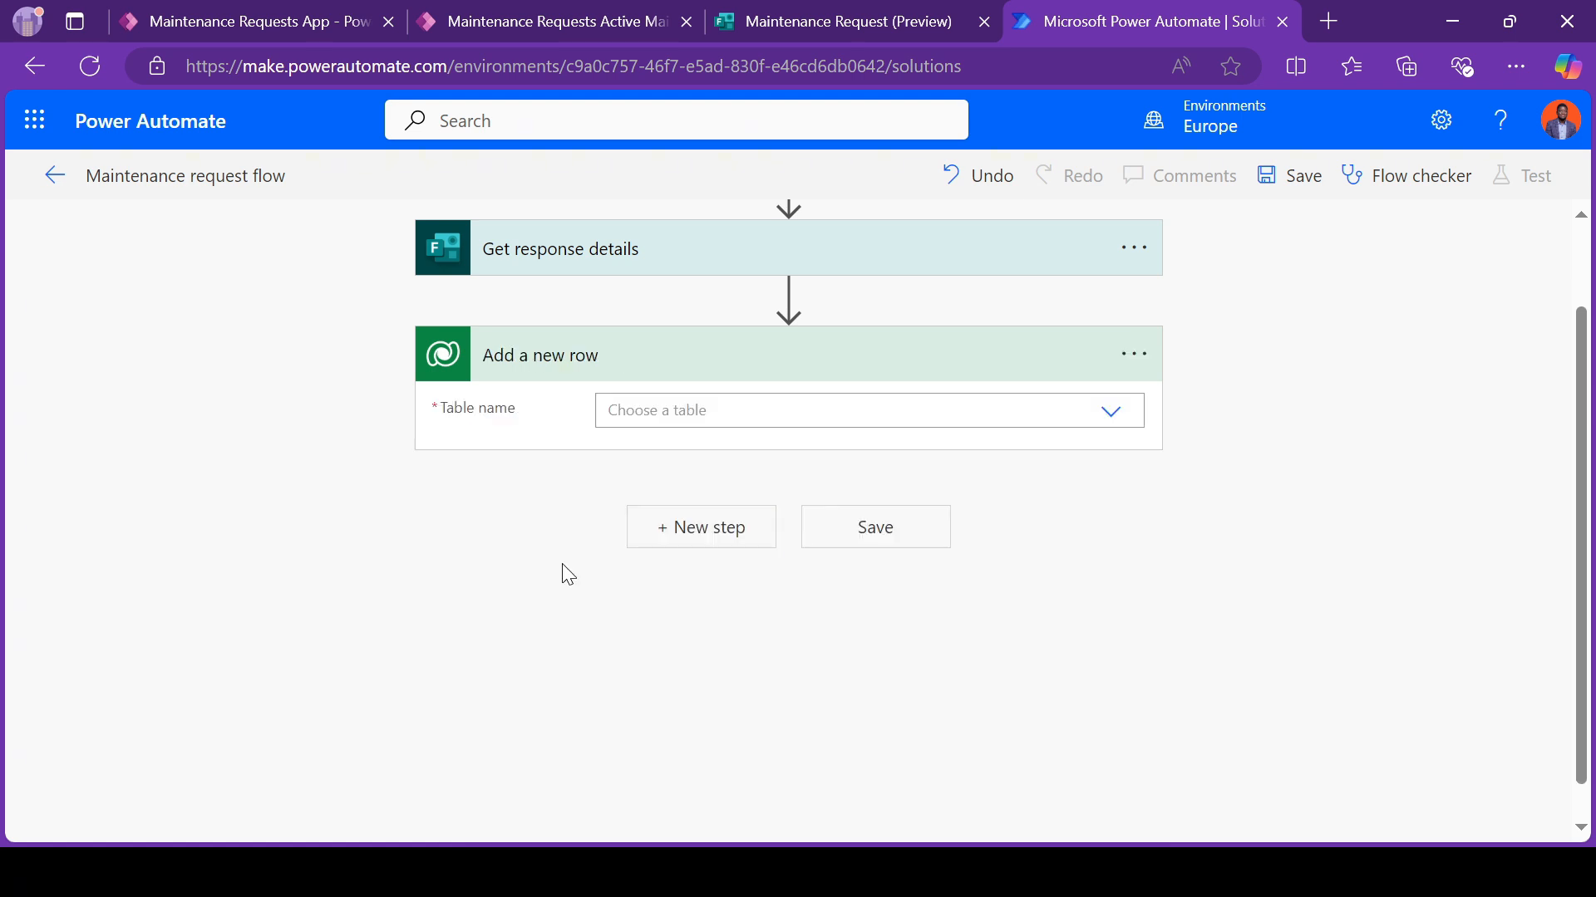
left_click(657, 411)
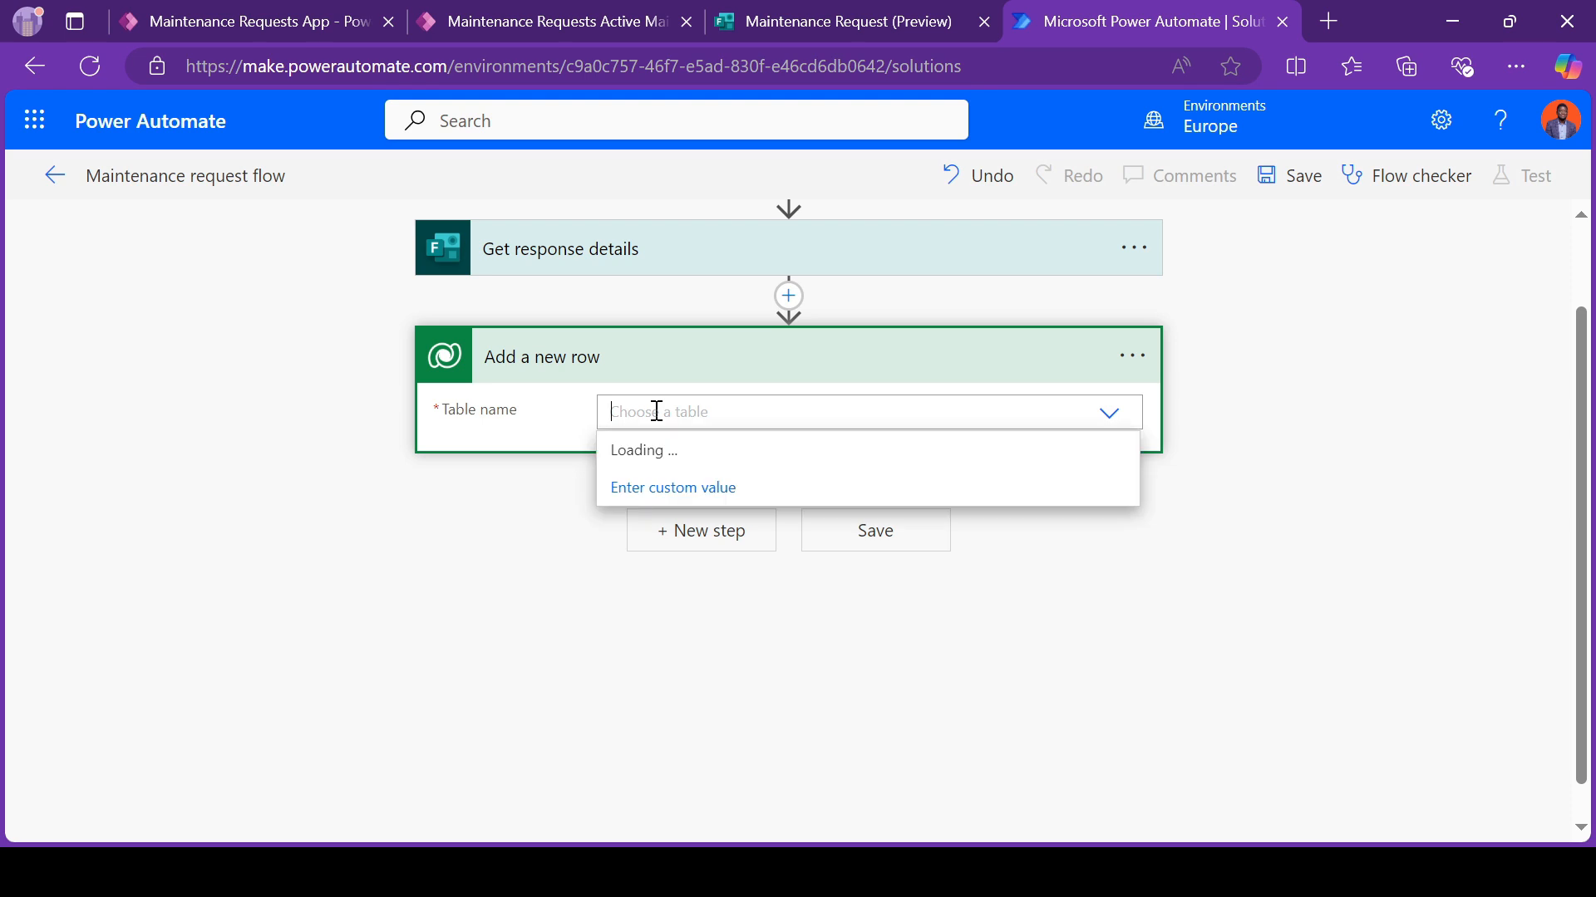
type("maina")
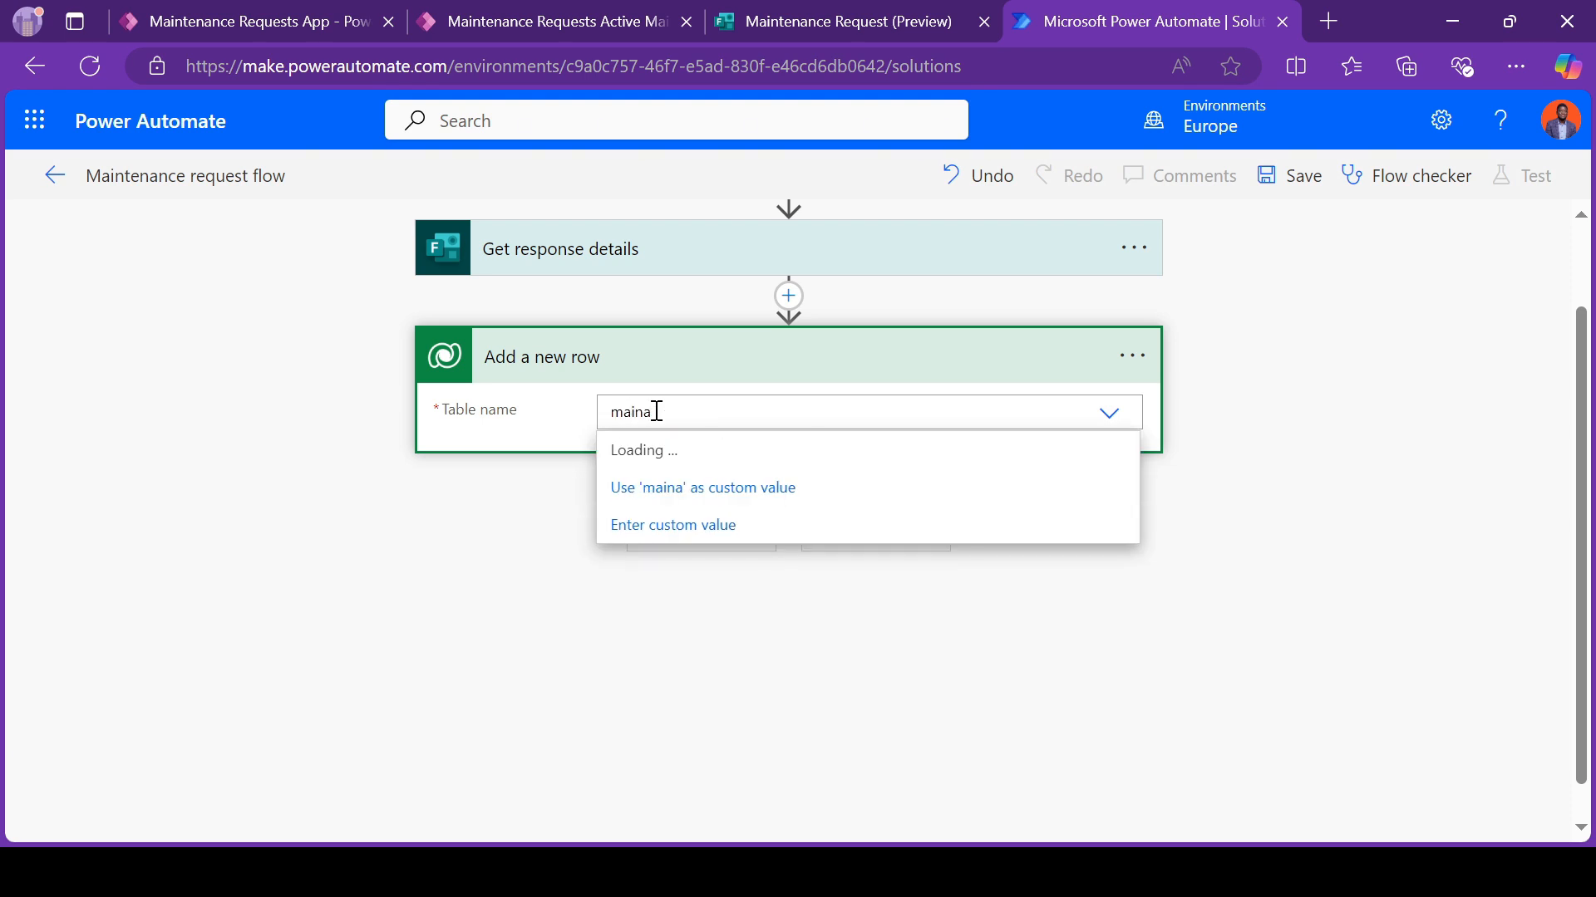
key("BackSpace")
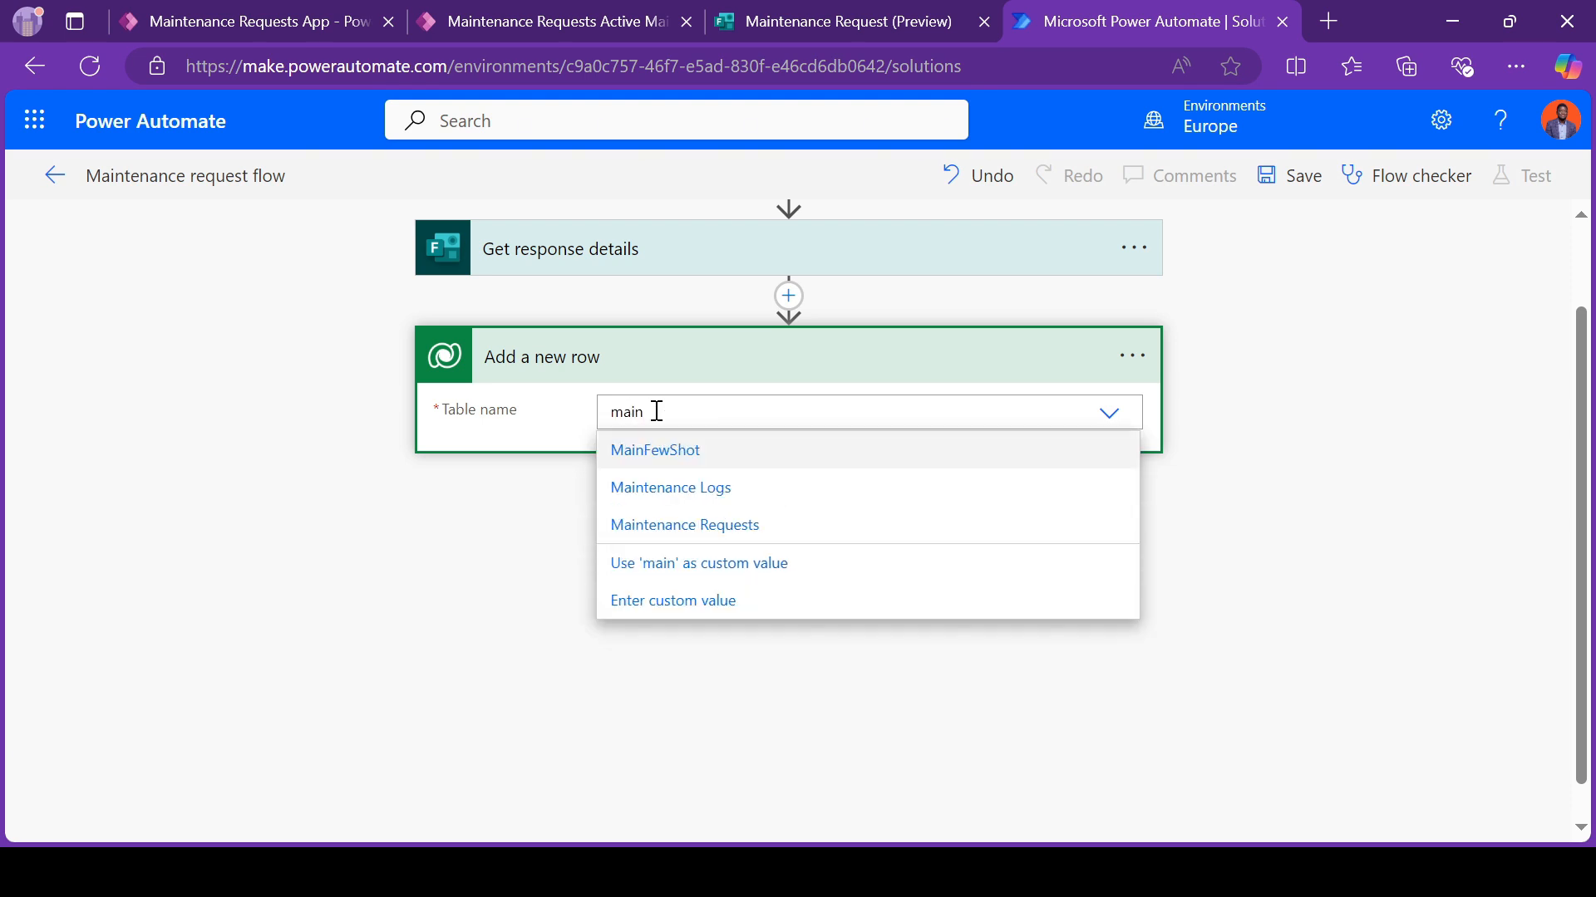
left_click(673, 527)
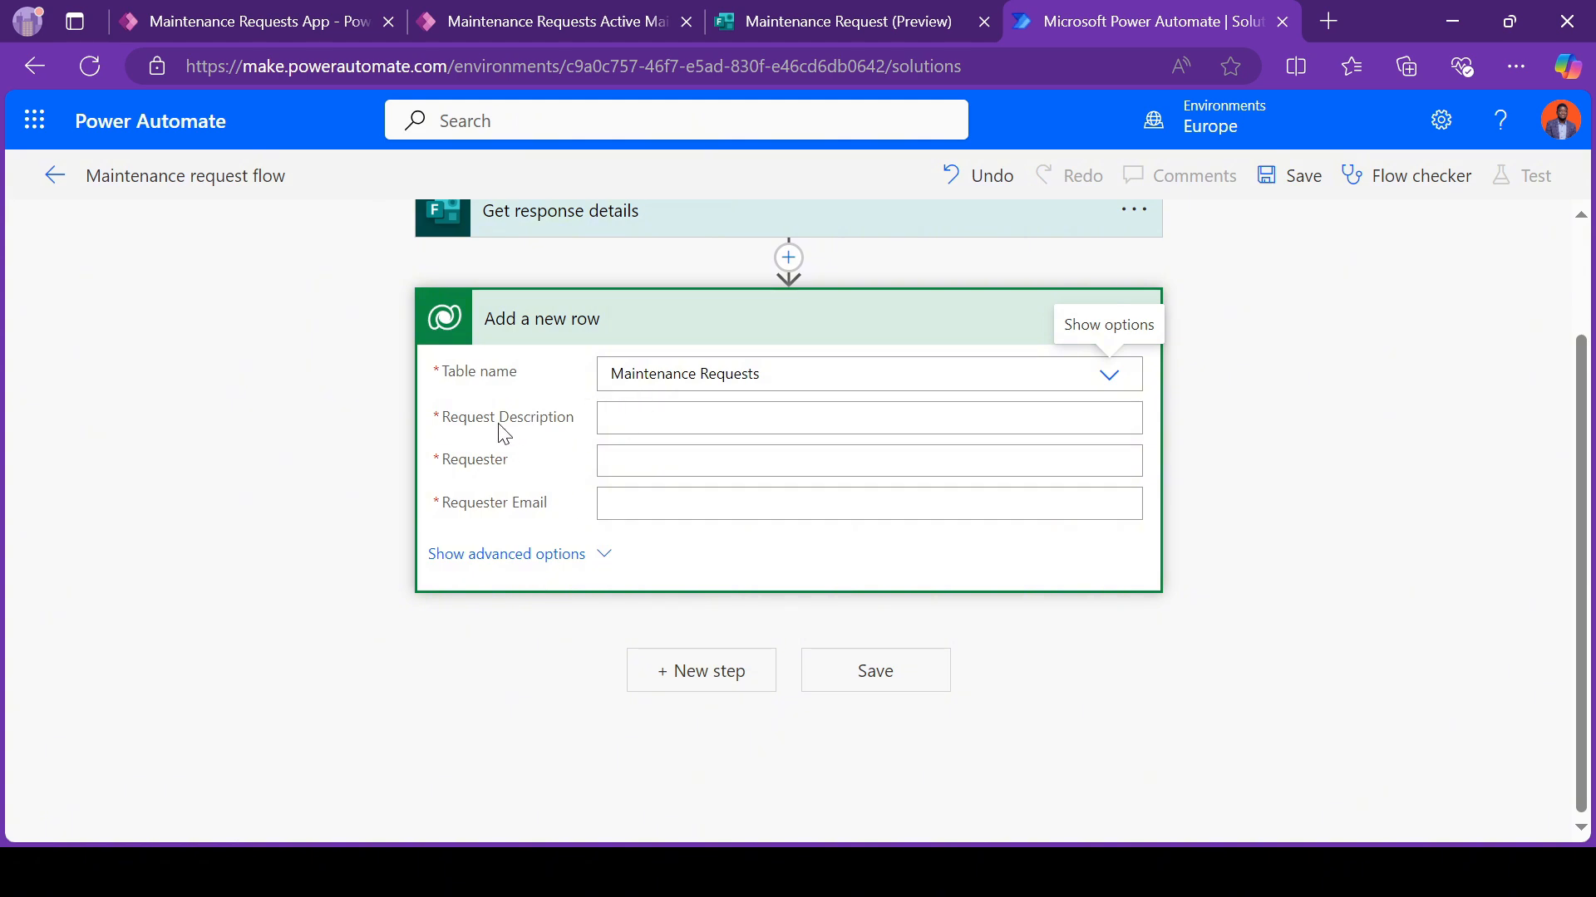
Step: Map the new row's Request Description, Requester and Requester Email to the form's Description, Full Name and Email answers
left_click(637, 413)
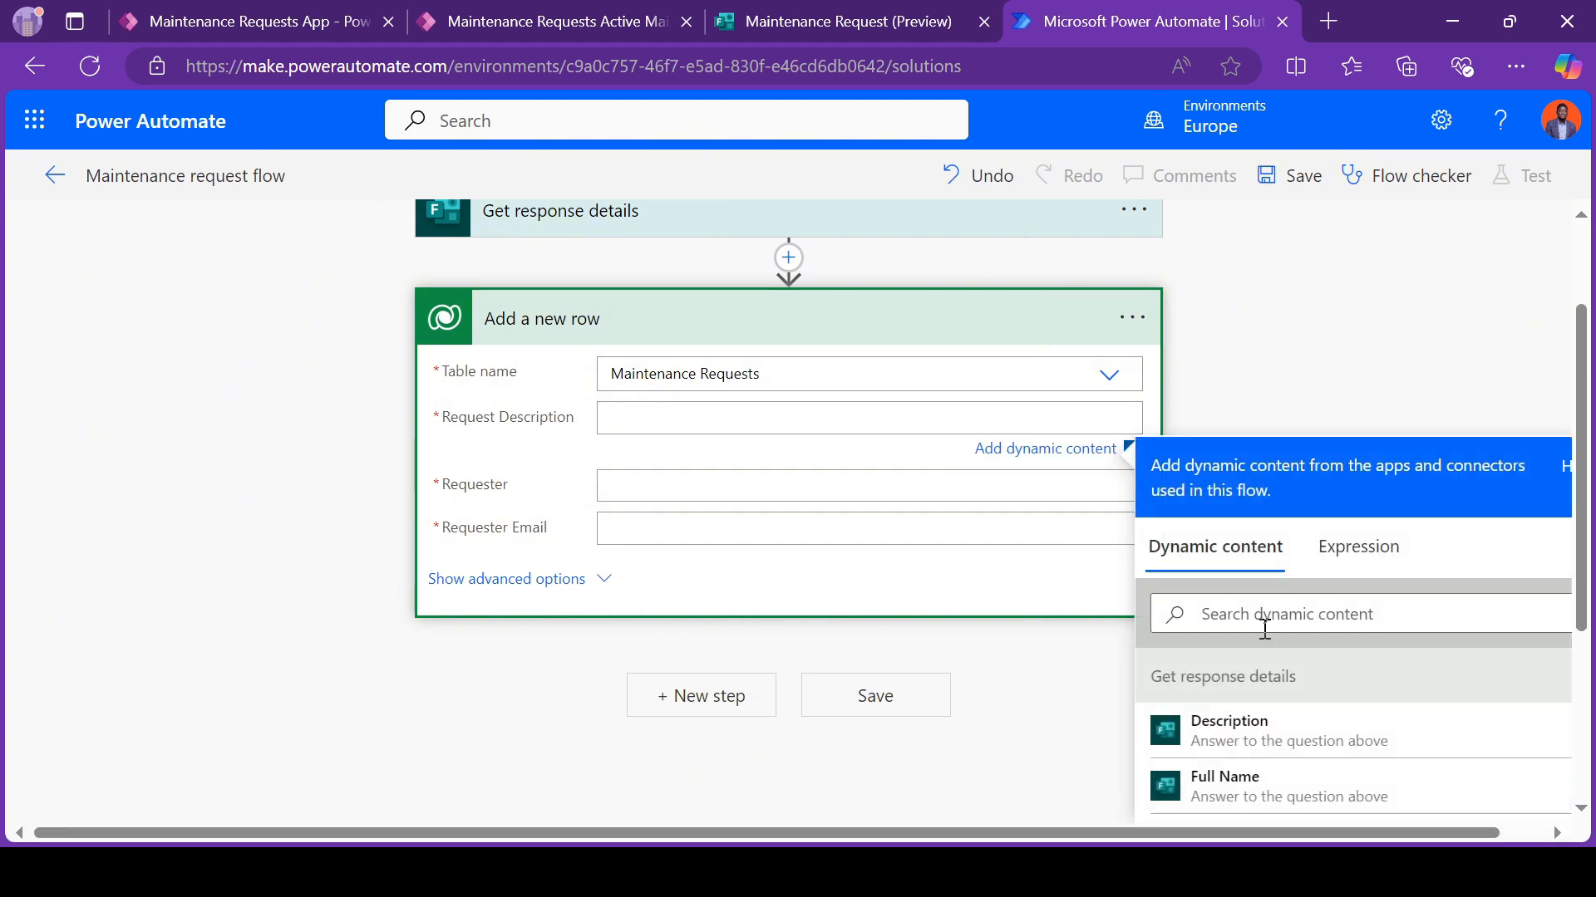
left_click(1261, 737)
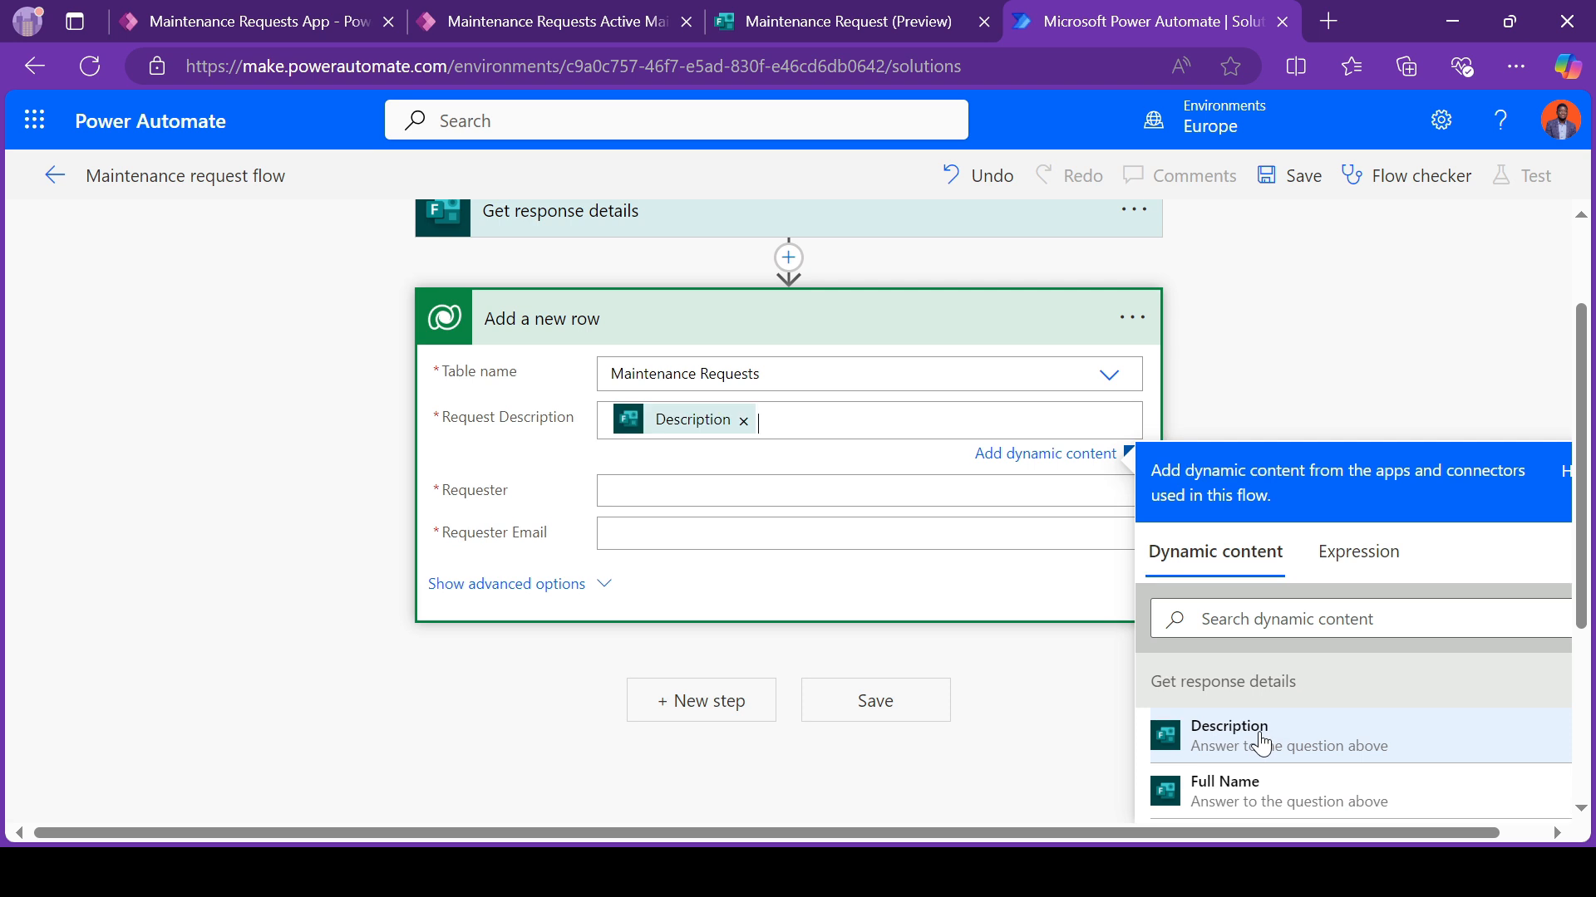
left_click(615, 492)
scroll(1254, 670, "down", 2)
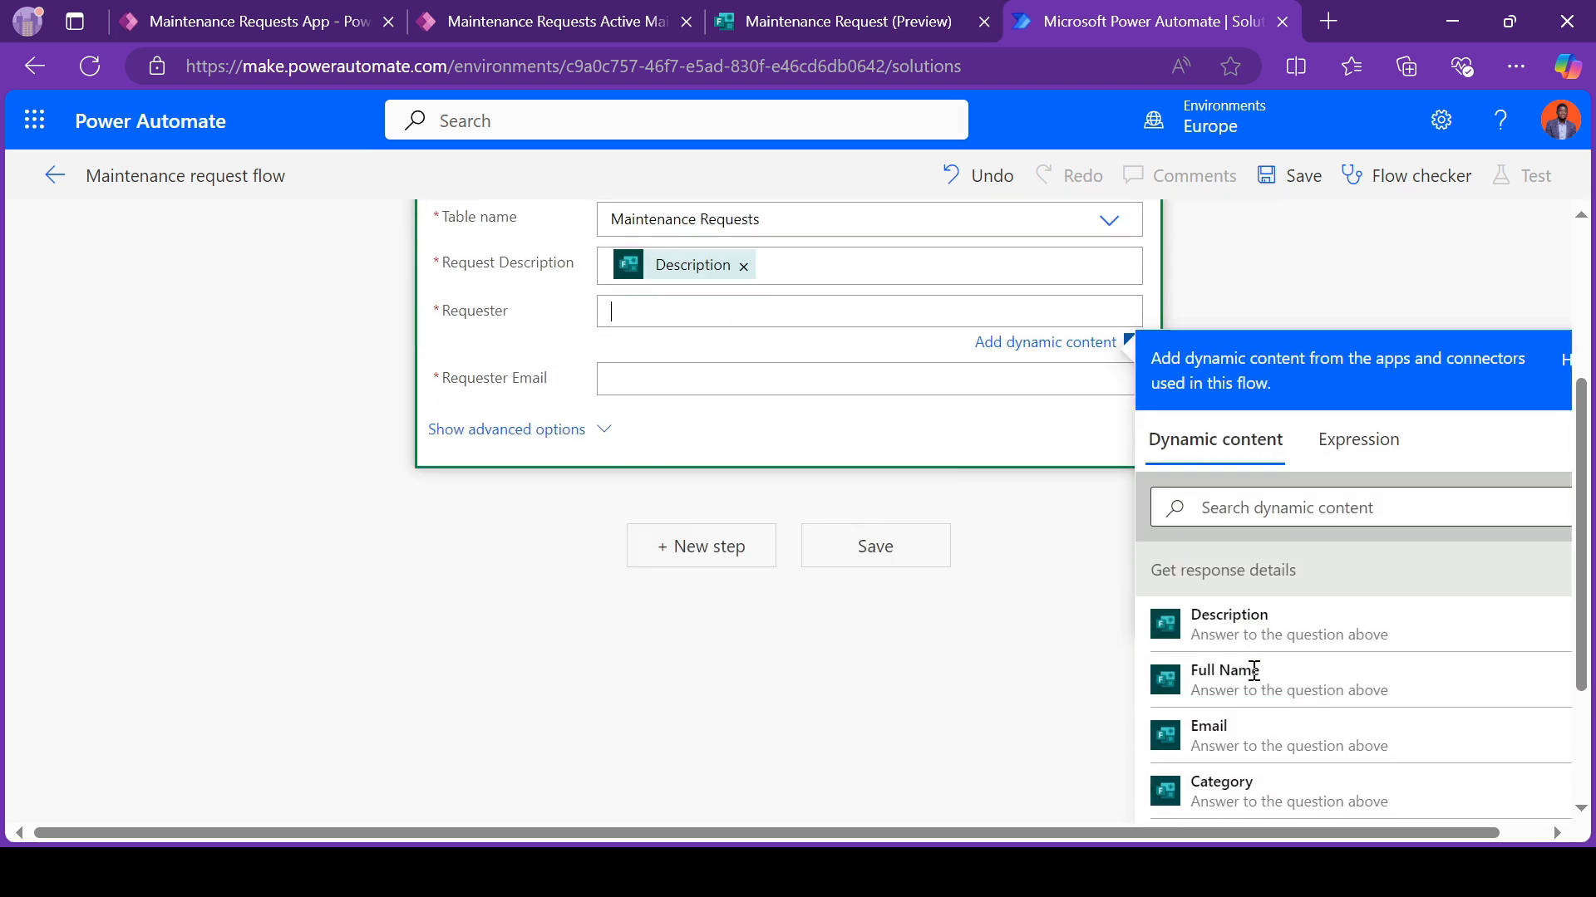
left_click(1211, 678)
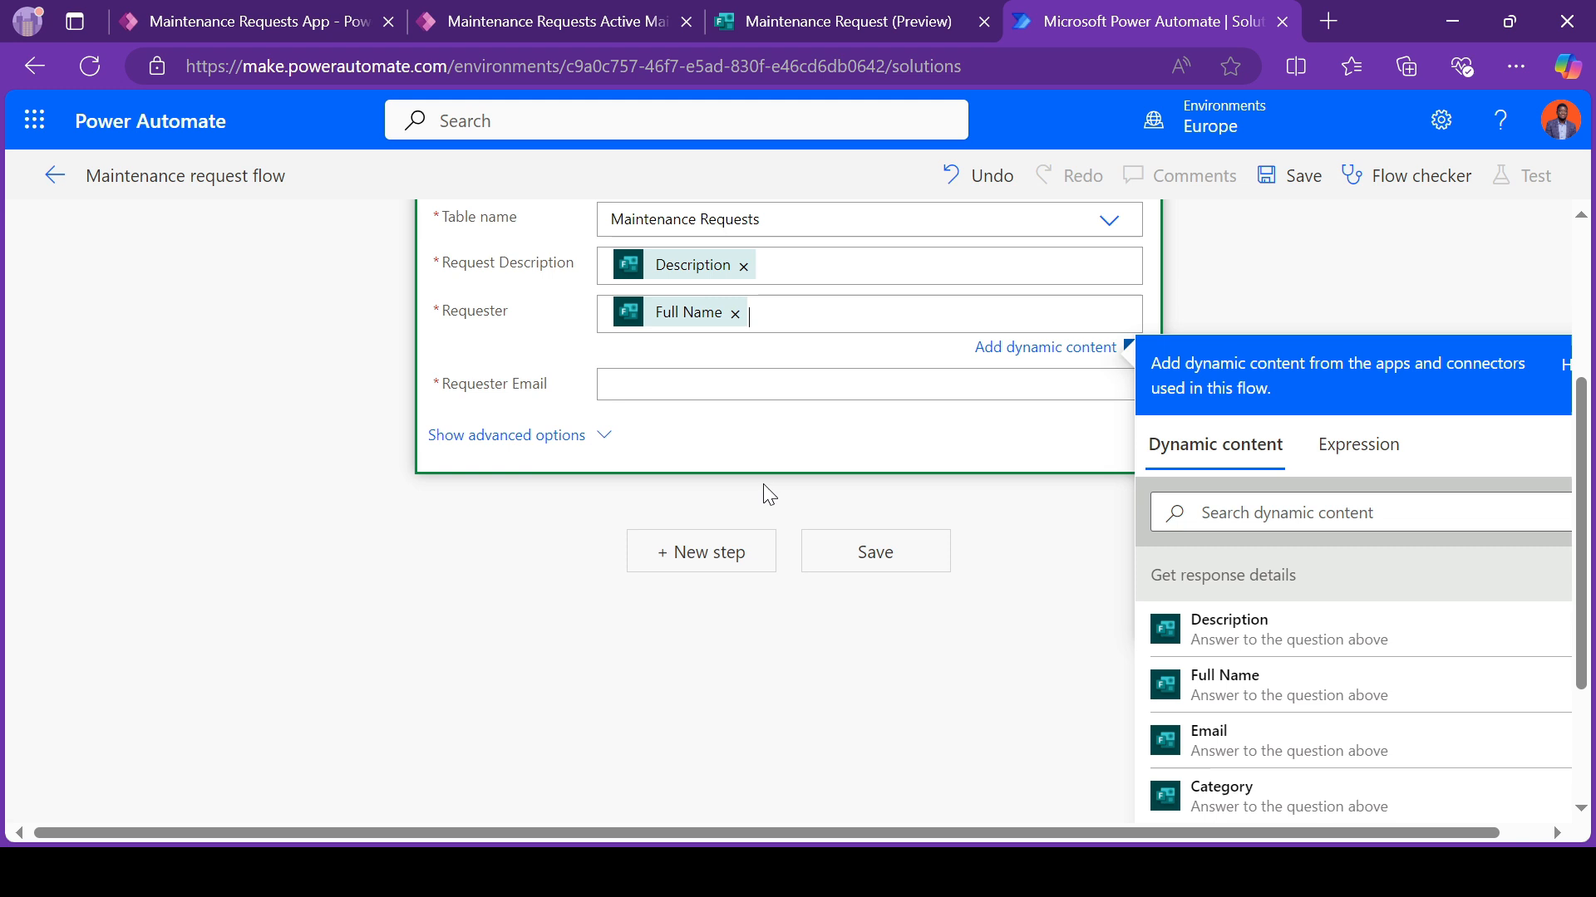
left_click(645, 384)
left_click(1271, 802)
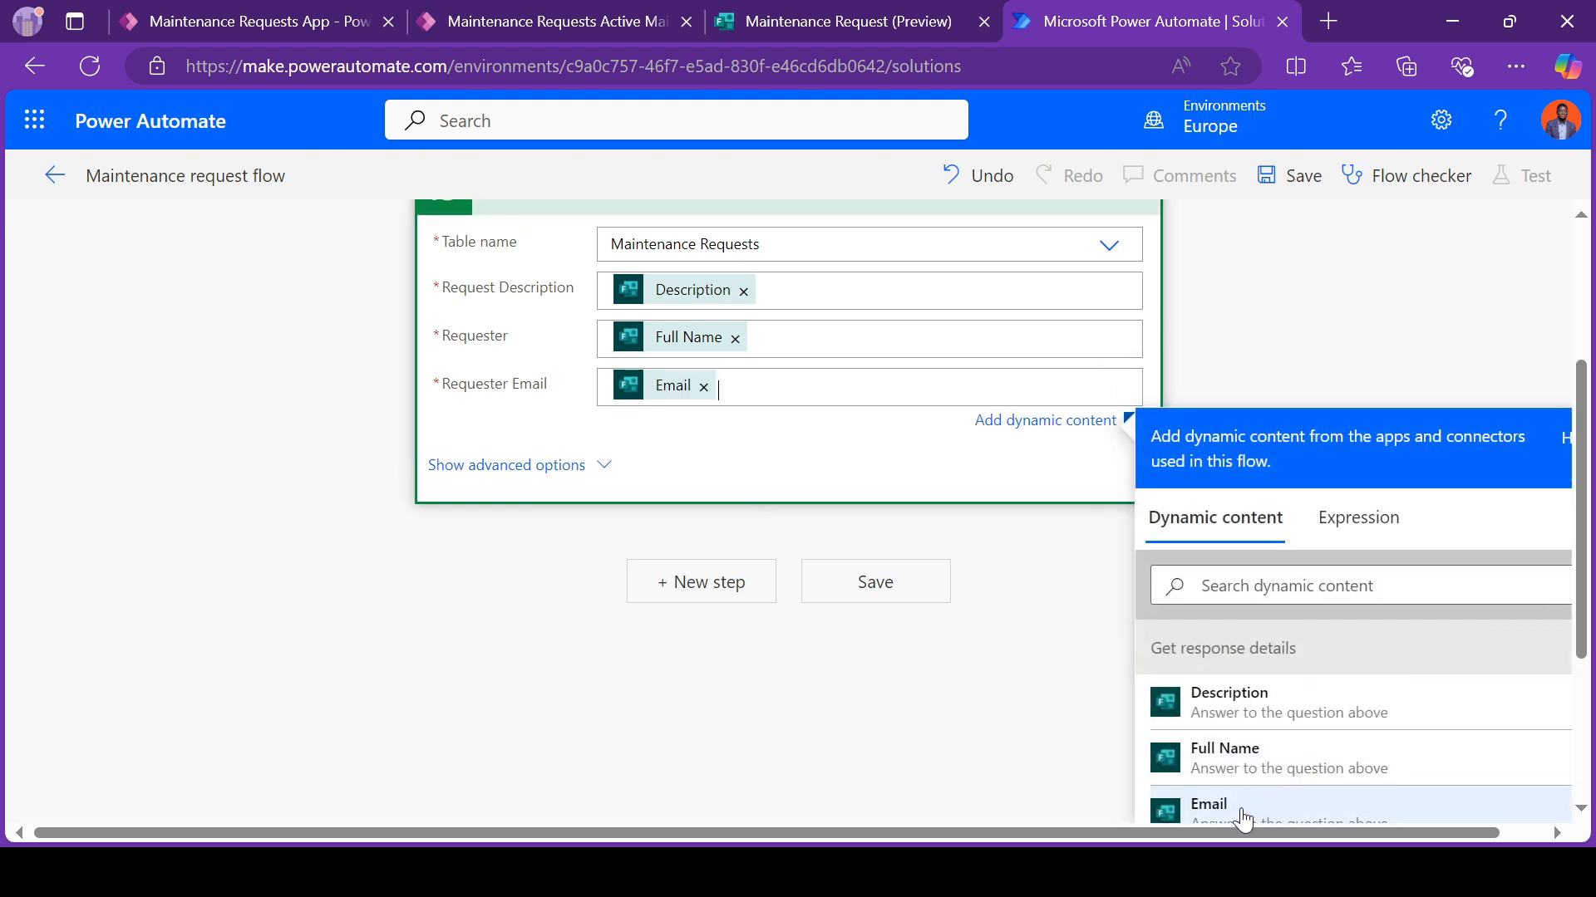
Step: Save the maintenance request flow
left_click(897, 602)
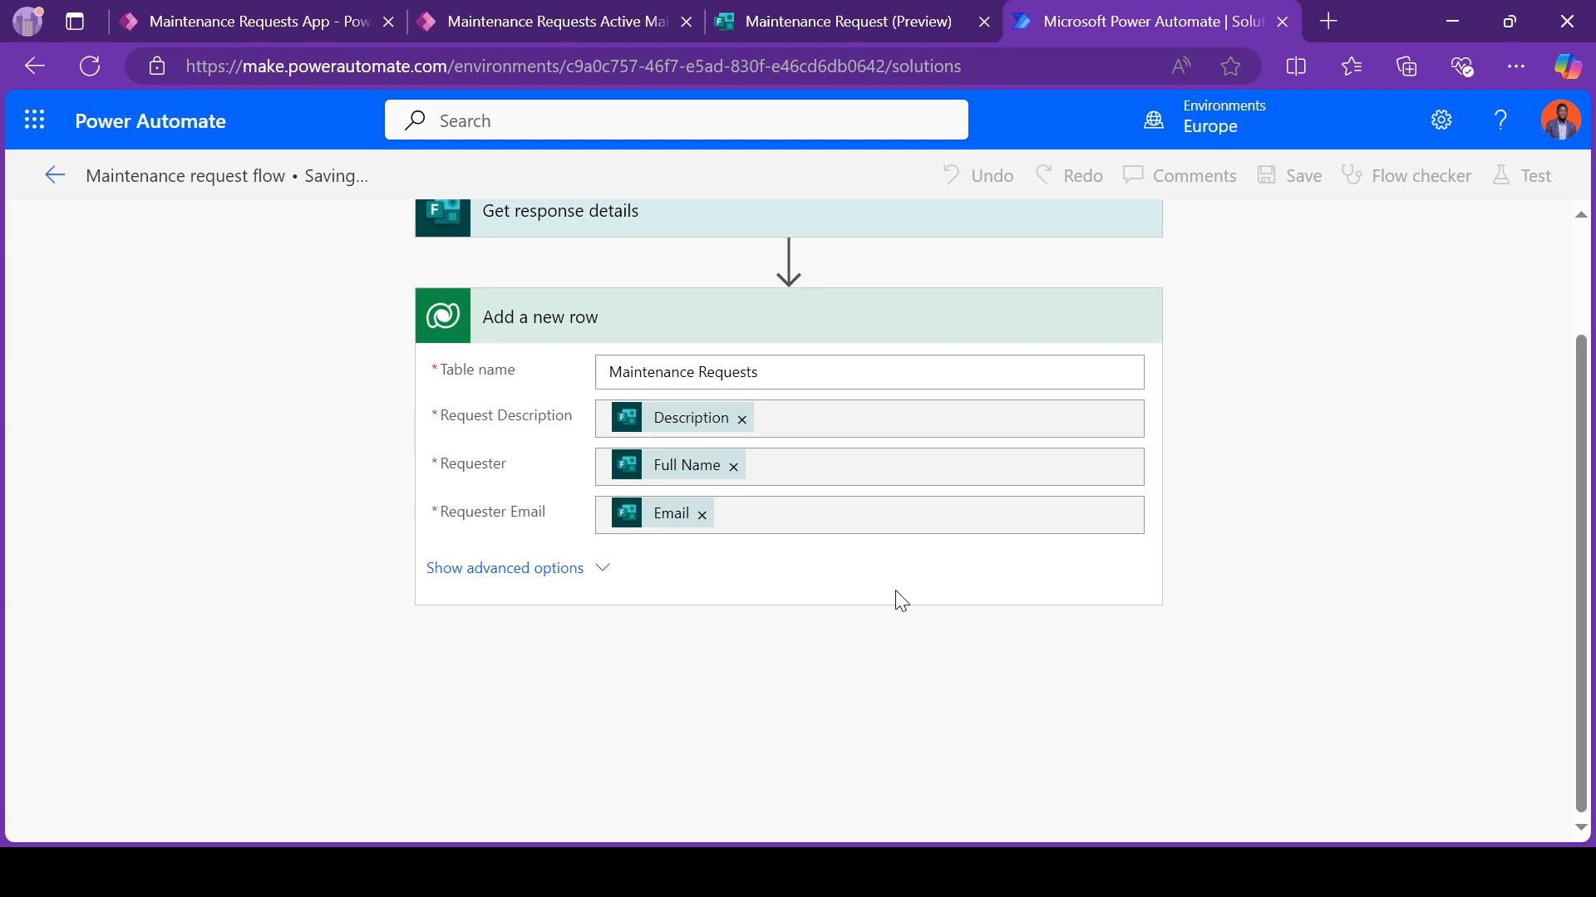
scroll(902, 601, "up", 2)
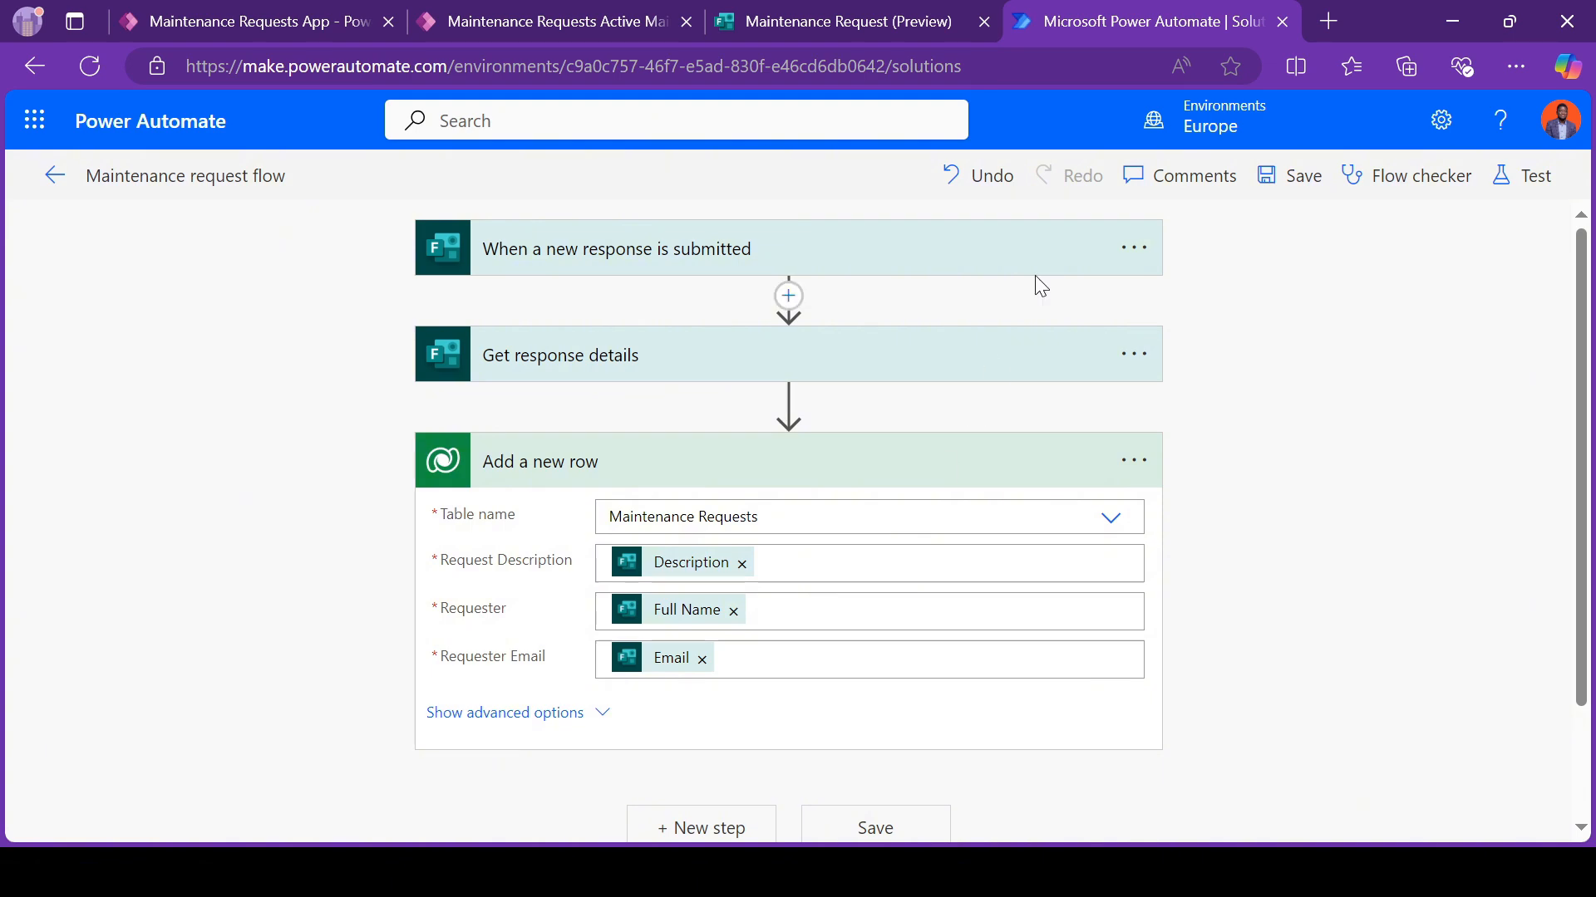
left_click(1289, 166)
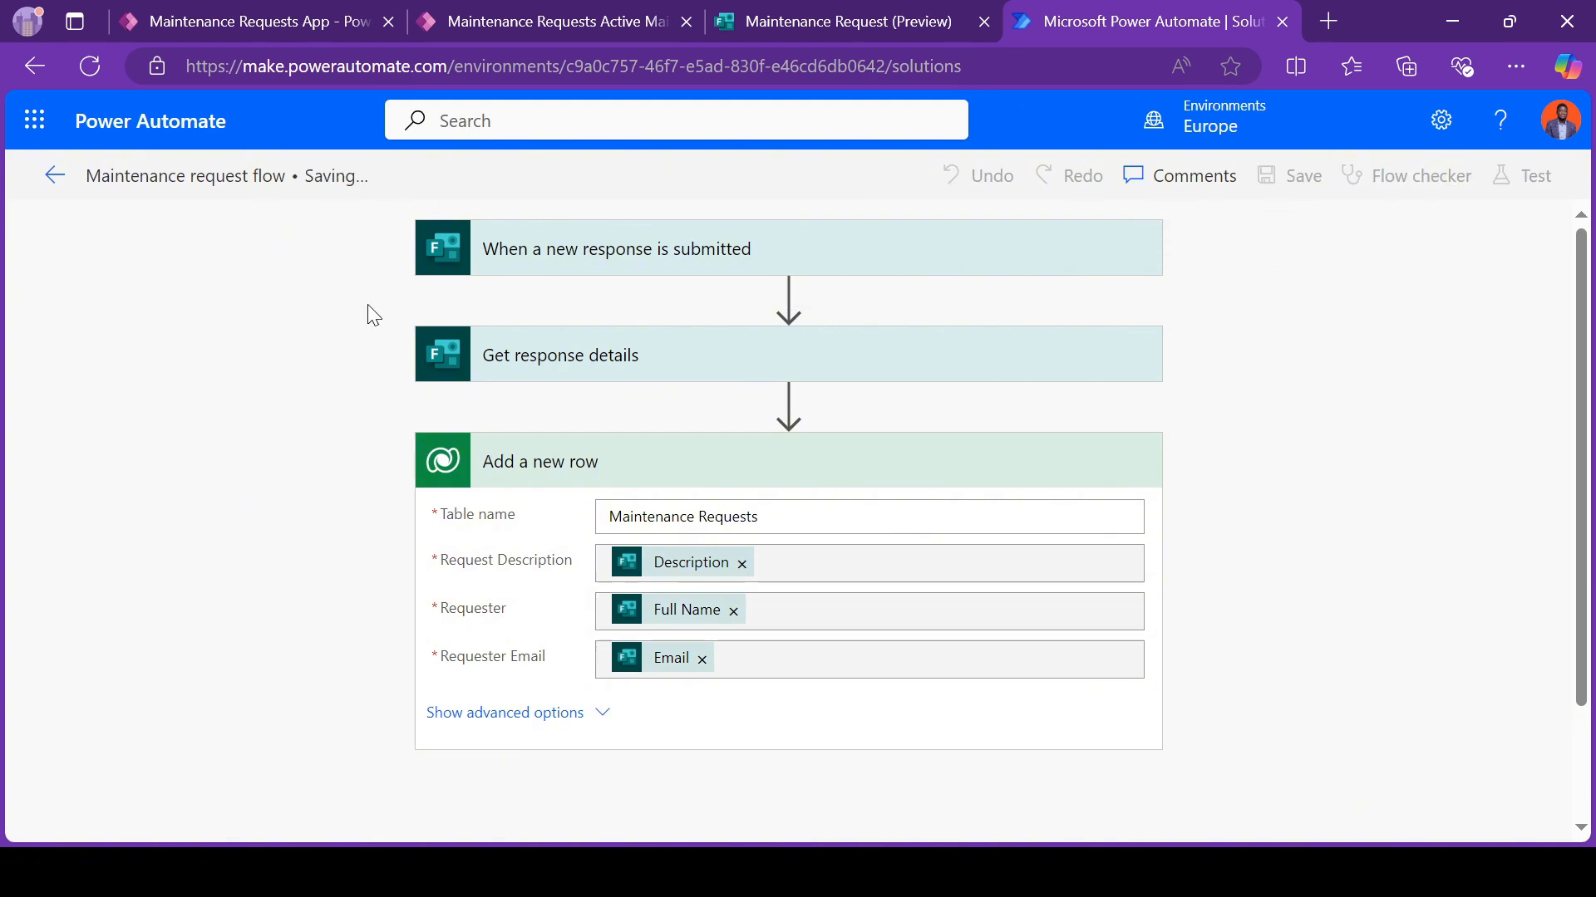
Step: Switch to the Microsoft Forms preview of Maintenance Request and fill in the requester's full name and email address
left_click(804, 23)
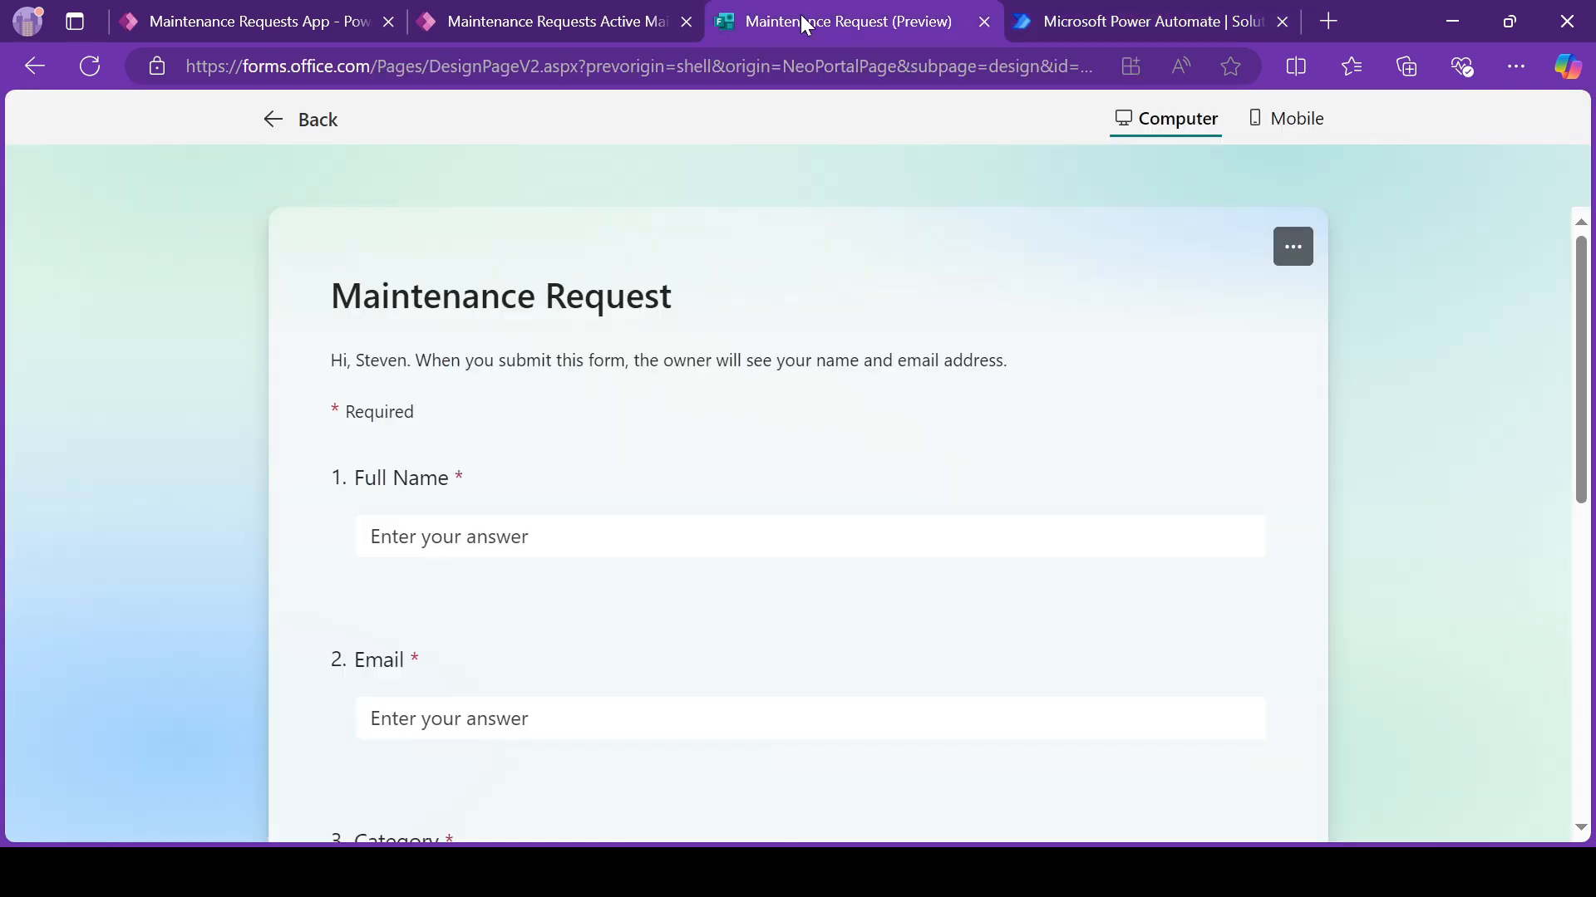
left_click(516, 538)
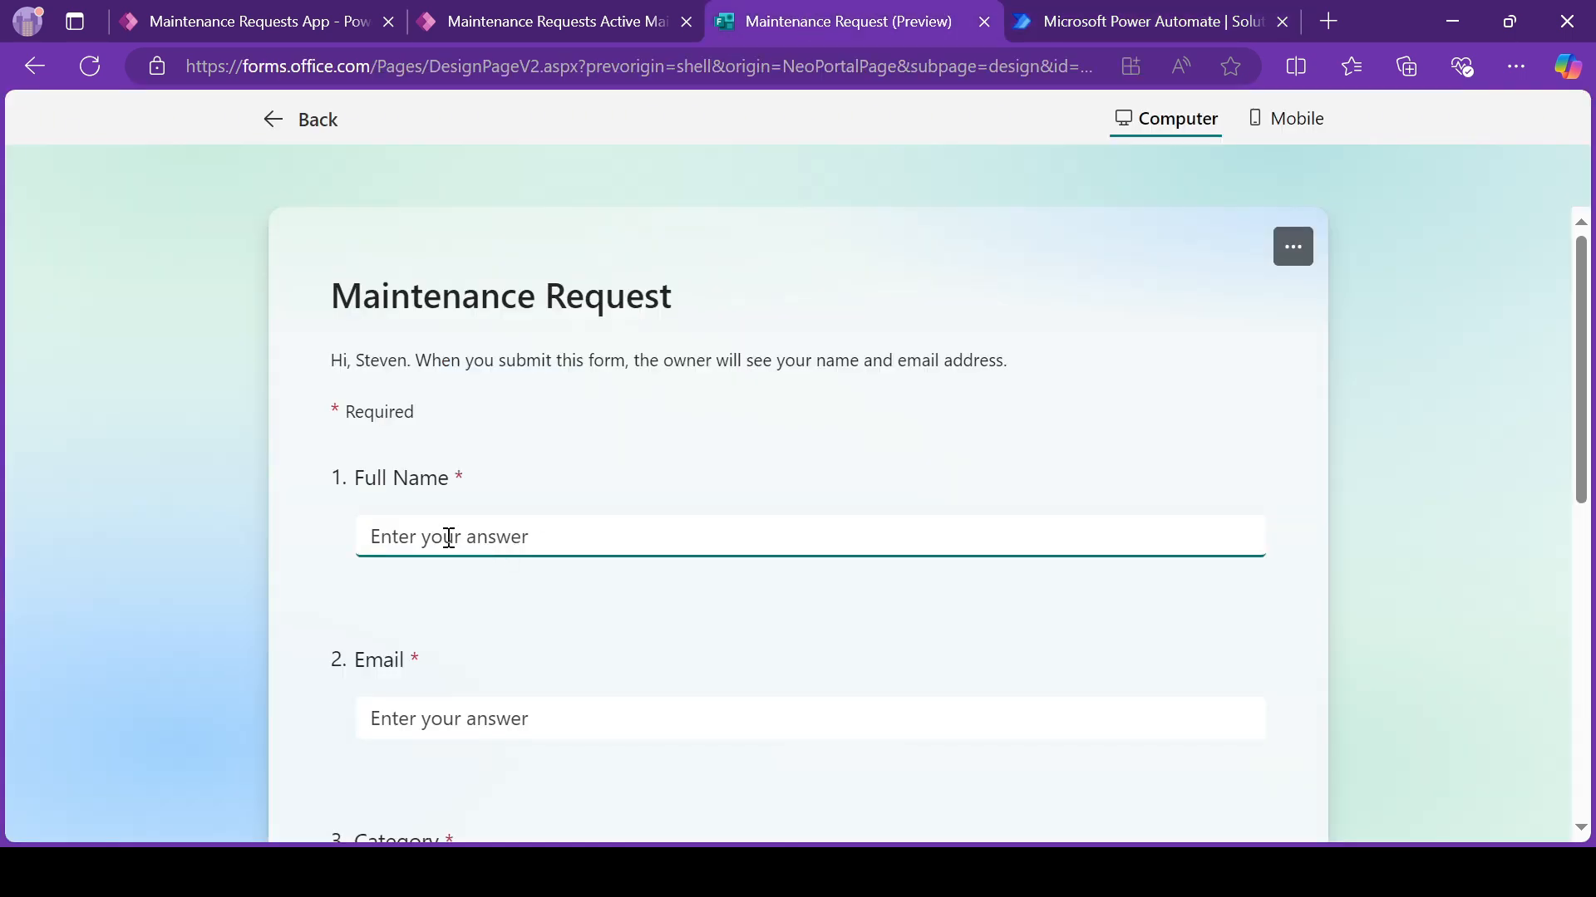
left_click(457, 727)
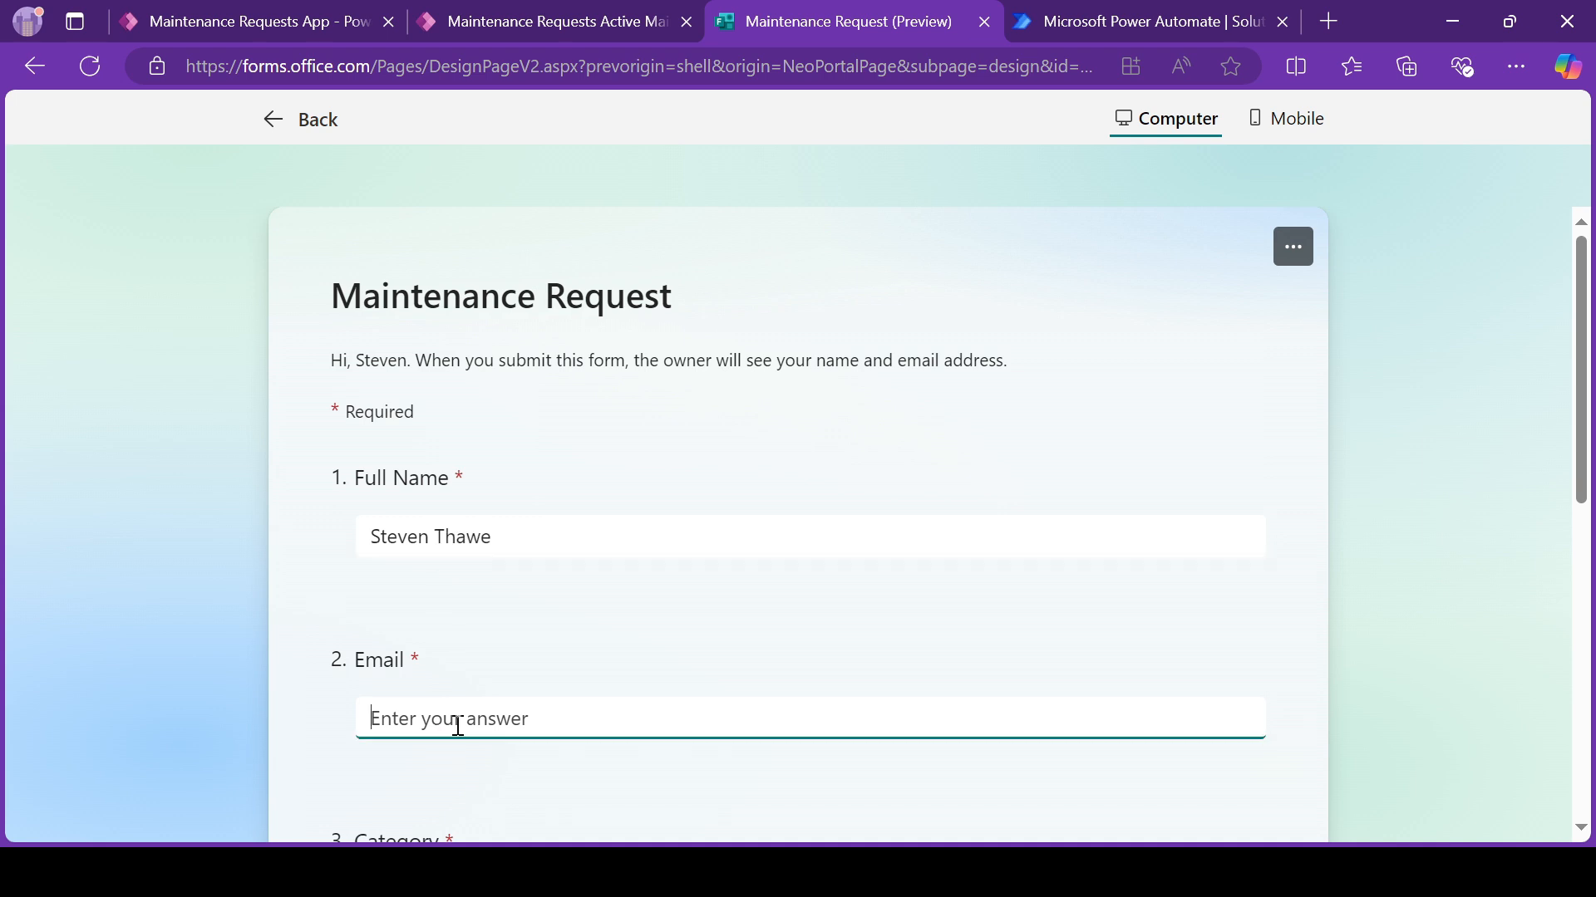
key("BackSpace")
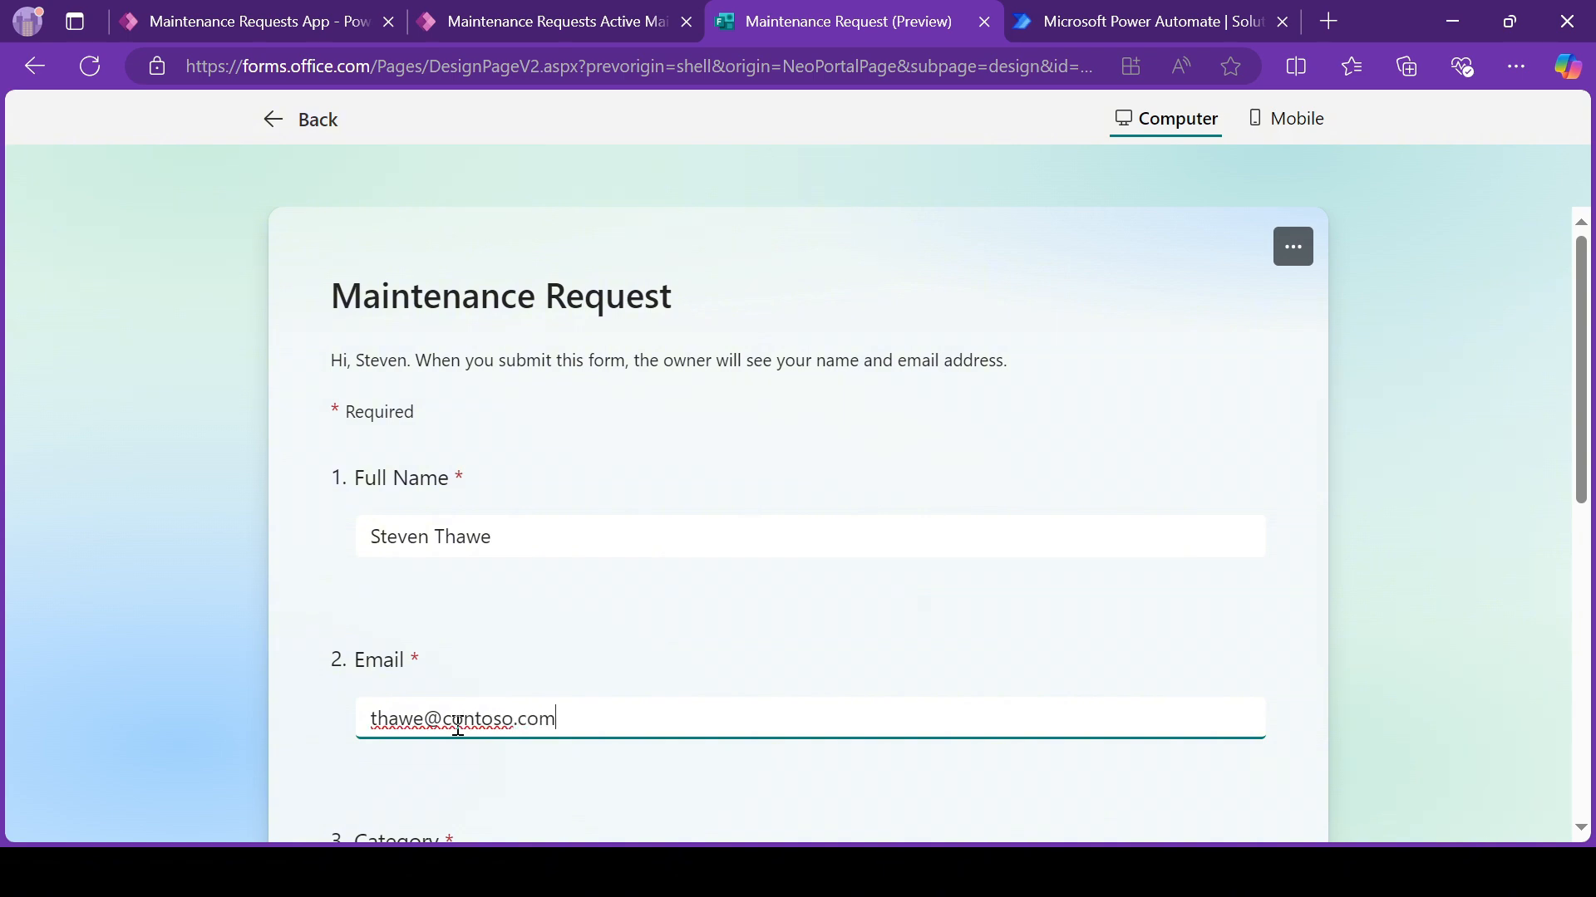
Step: Set the form's Category to Electrical and enter the Description "Power surge and we have an outage. Please help."
scroll(277, 645, "down", 3)
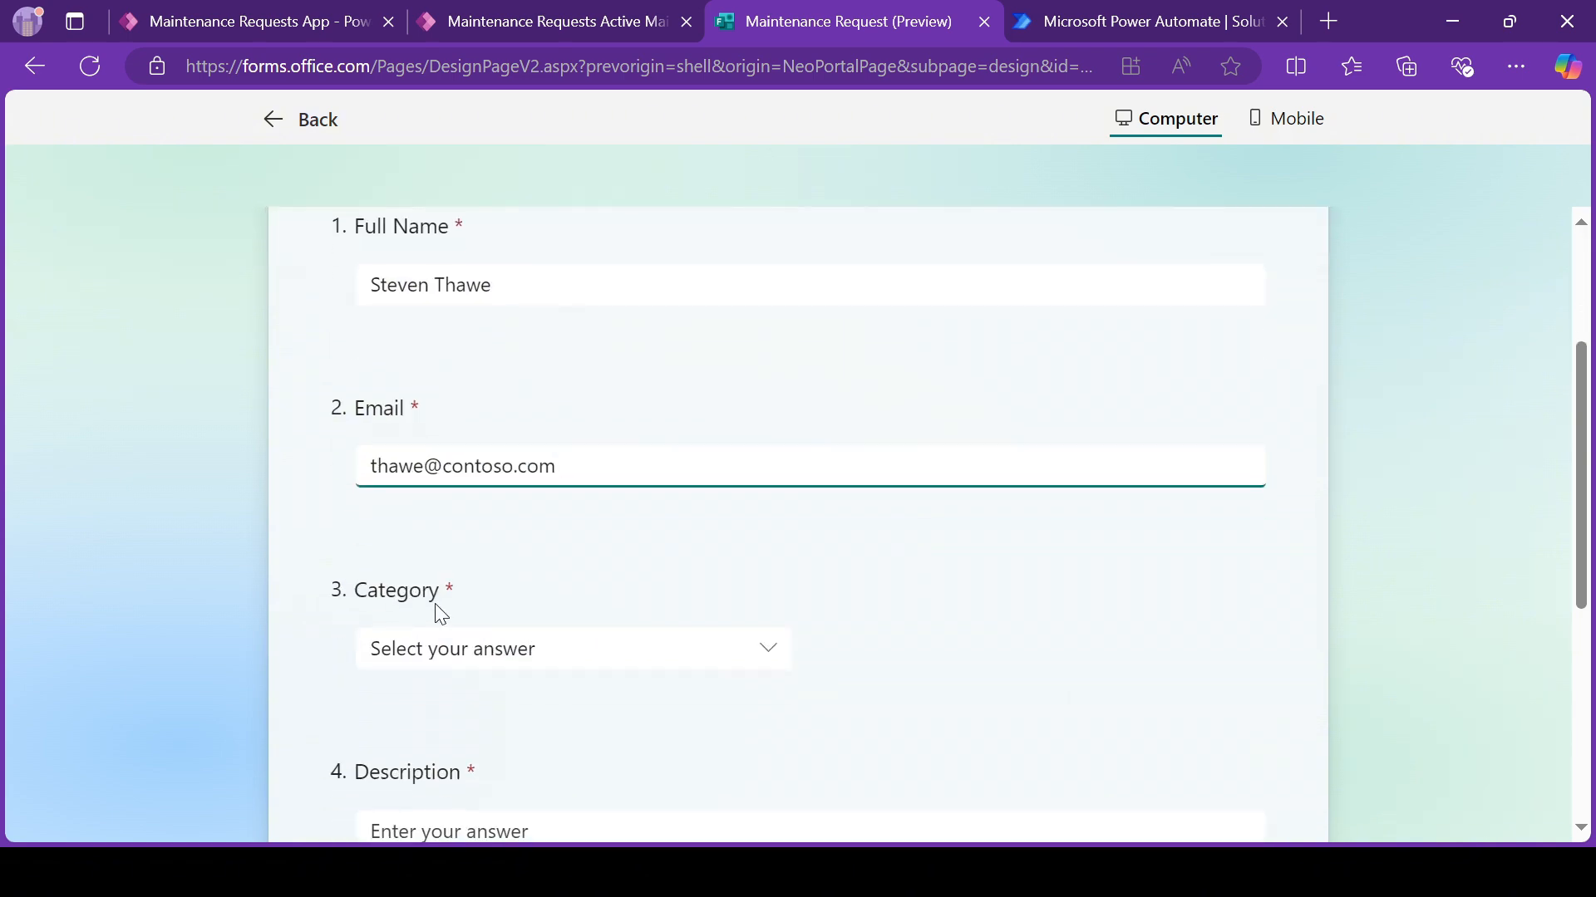
left_click(476, 650)
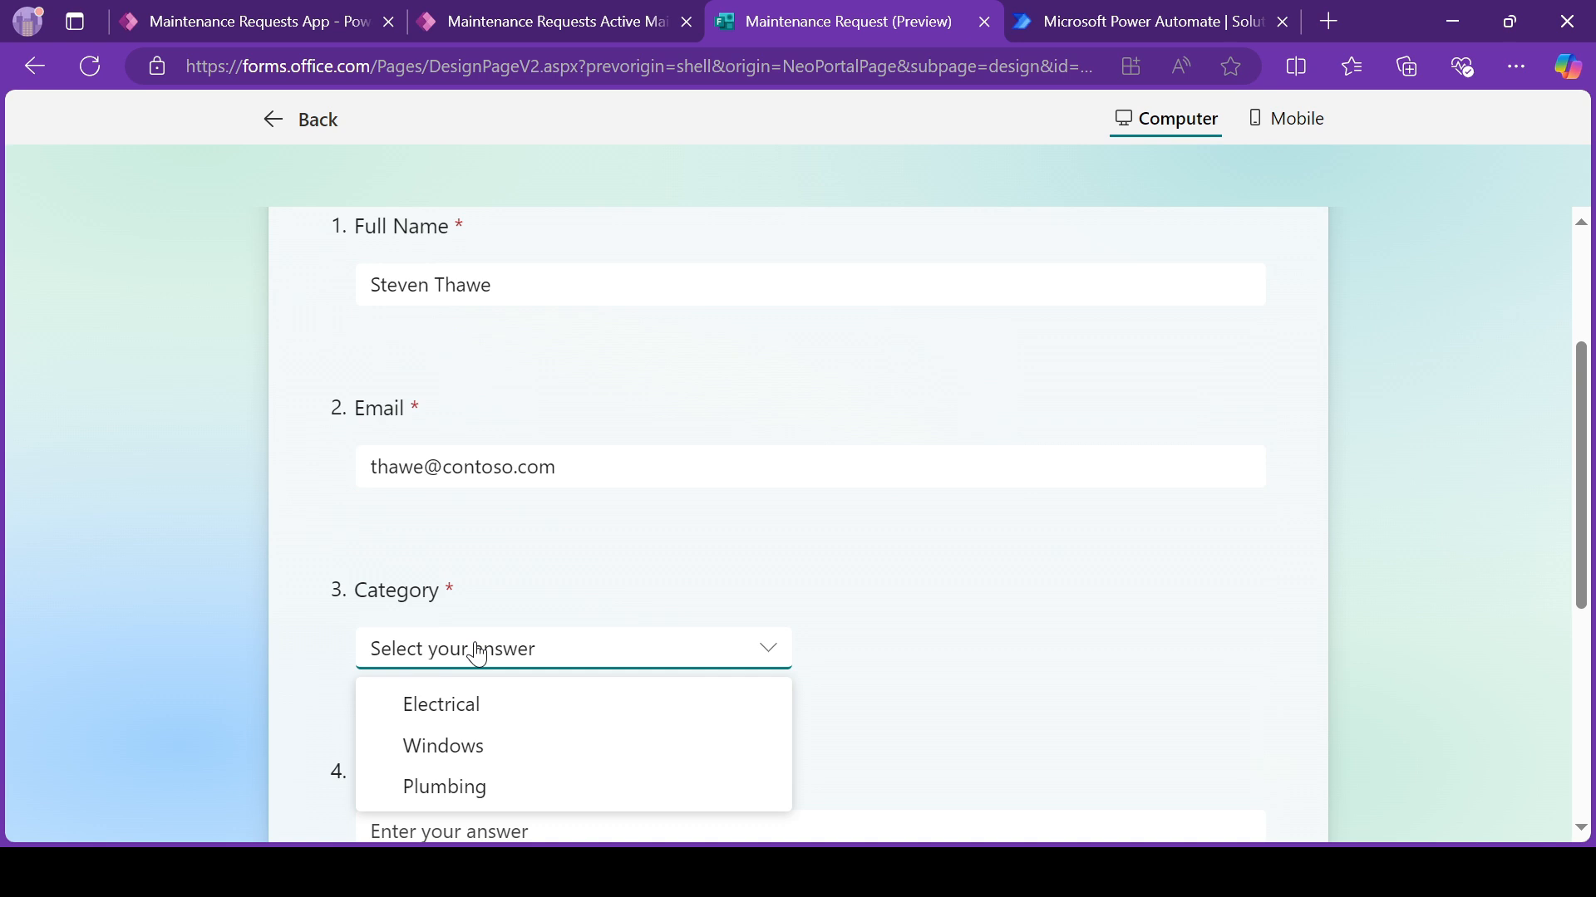
left_click(486, 710)
left_click(510, 598)
type("Po")
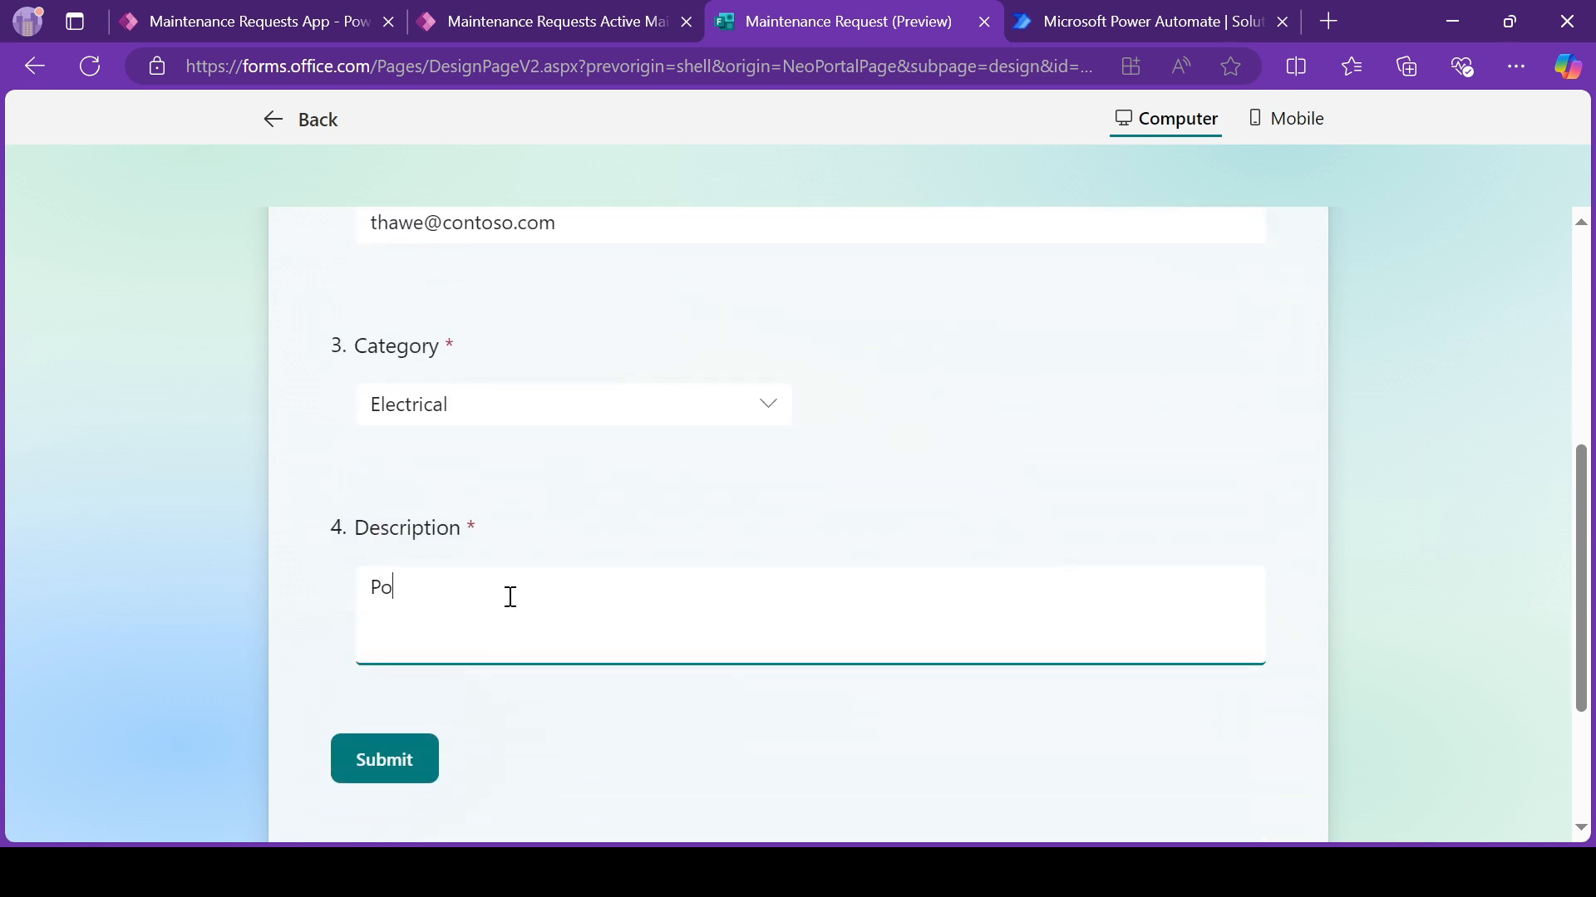
type("wer surge and we have an outa")
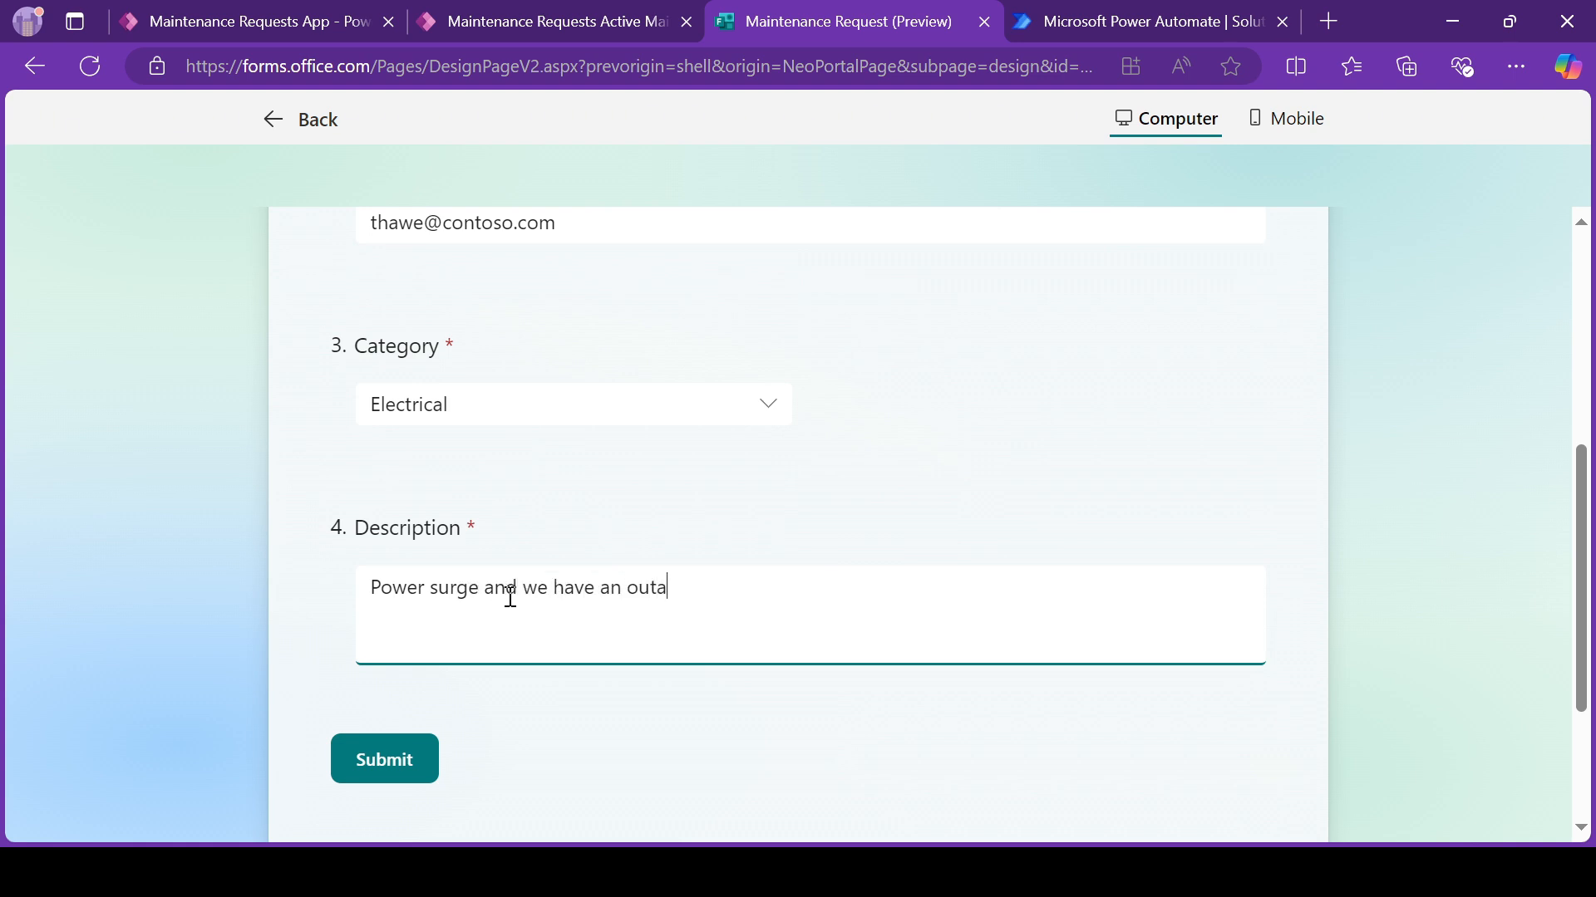
type("ge. Pe")
key("BackSpace")
key("BackSpace")
type("Please help.")
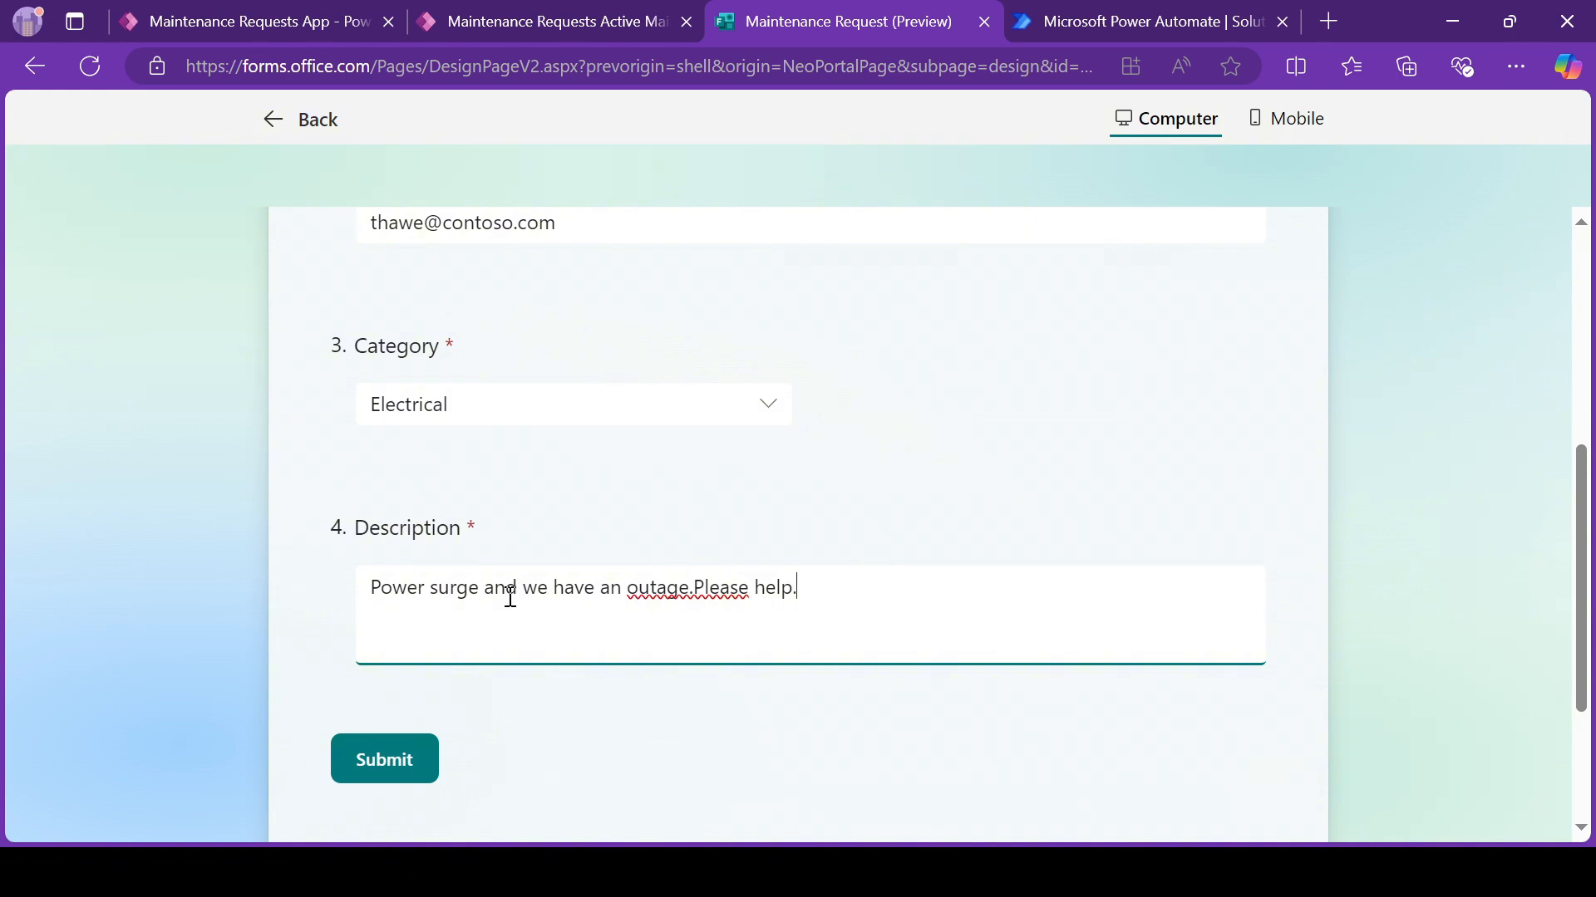
left_click(738, 675)
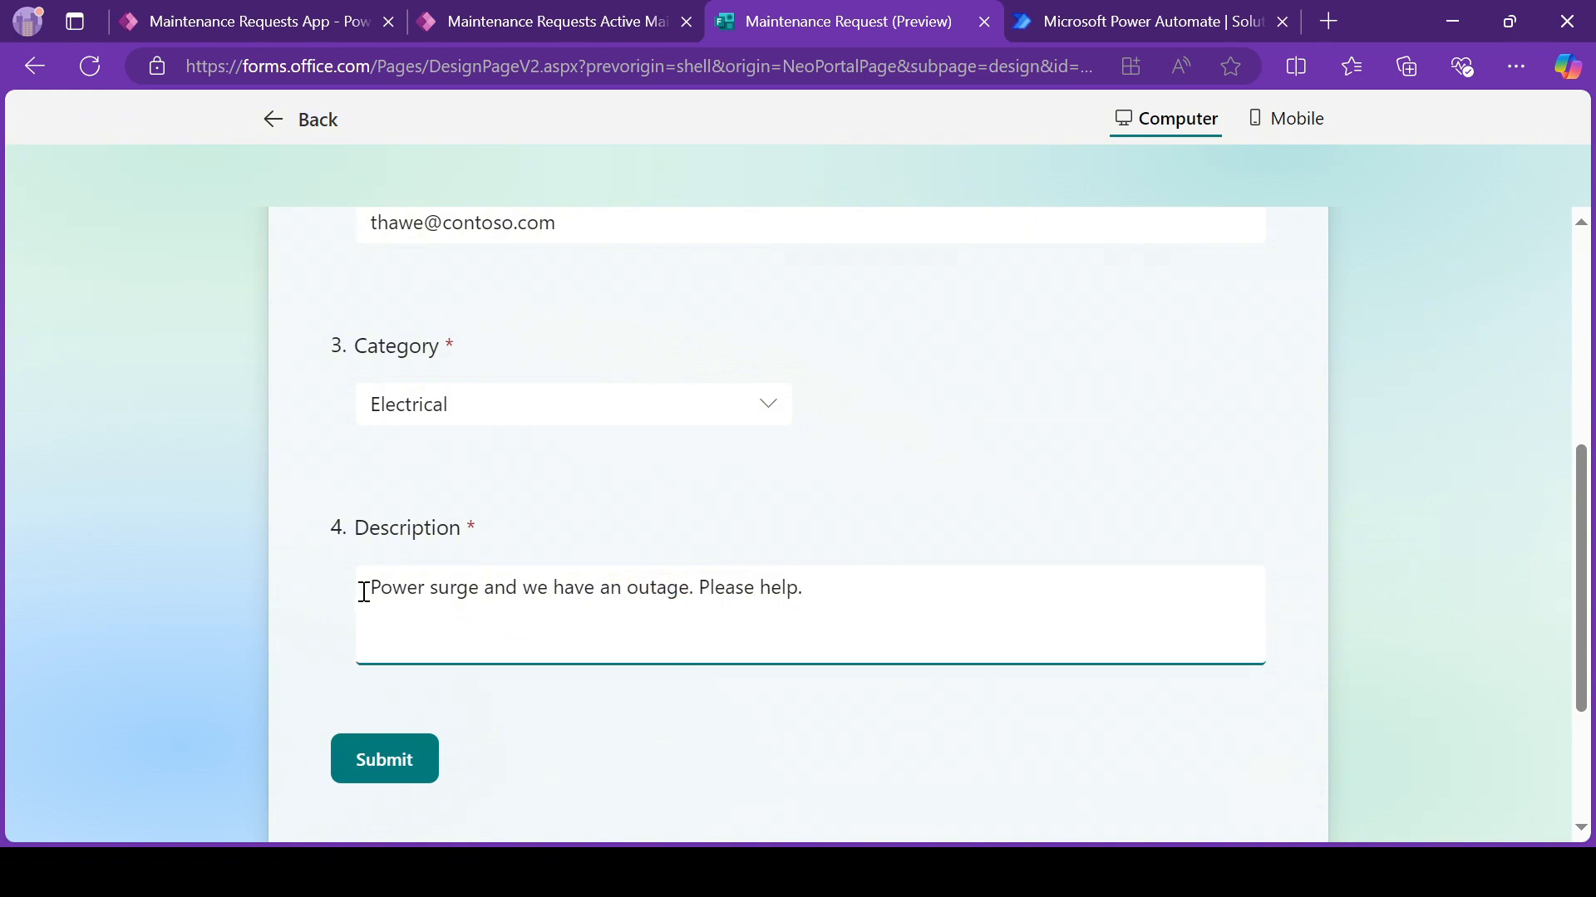
Step: Review the answers in the form preview and submit the response
scroll(499, 582, "up", 2)
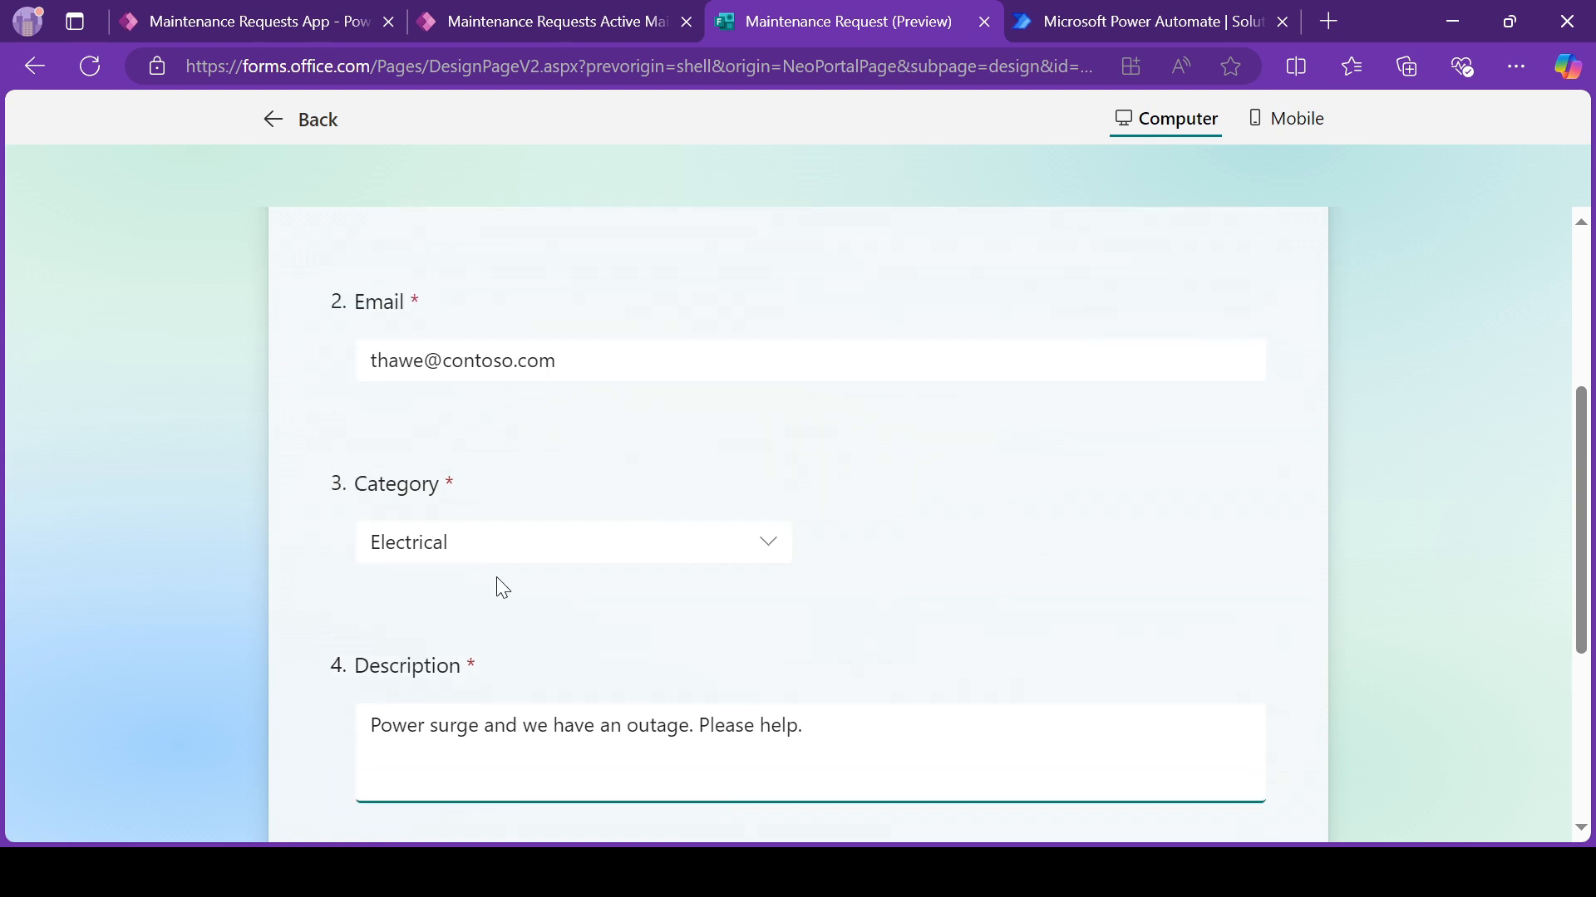
scroll(499, 588, "down", 1)
left_click(410, 805)
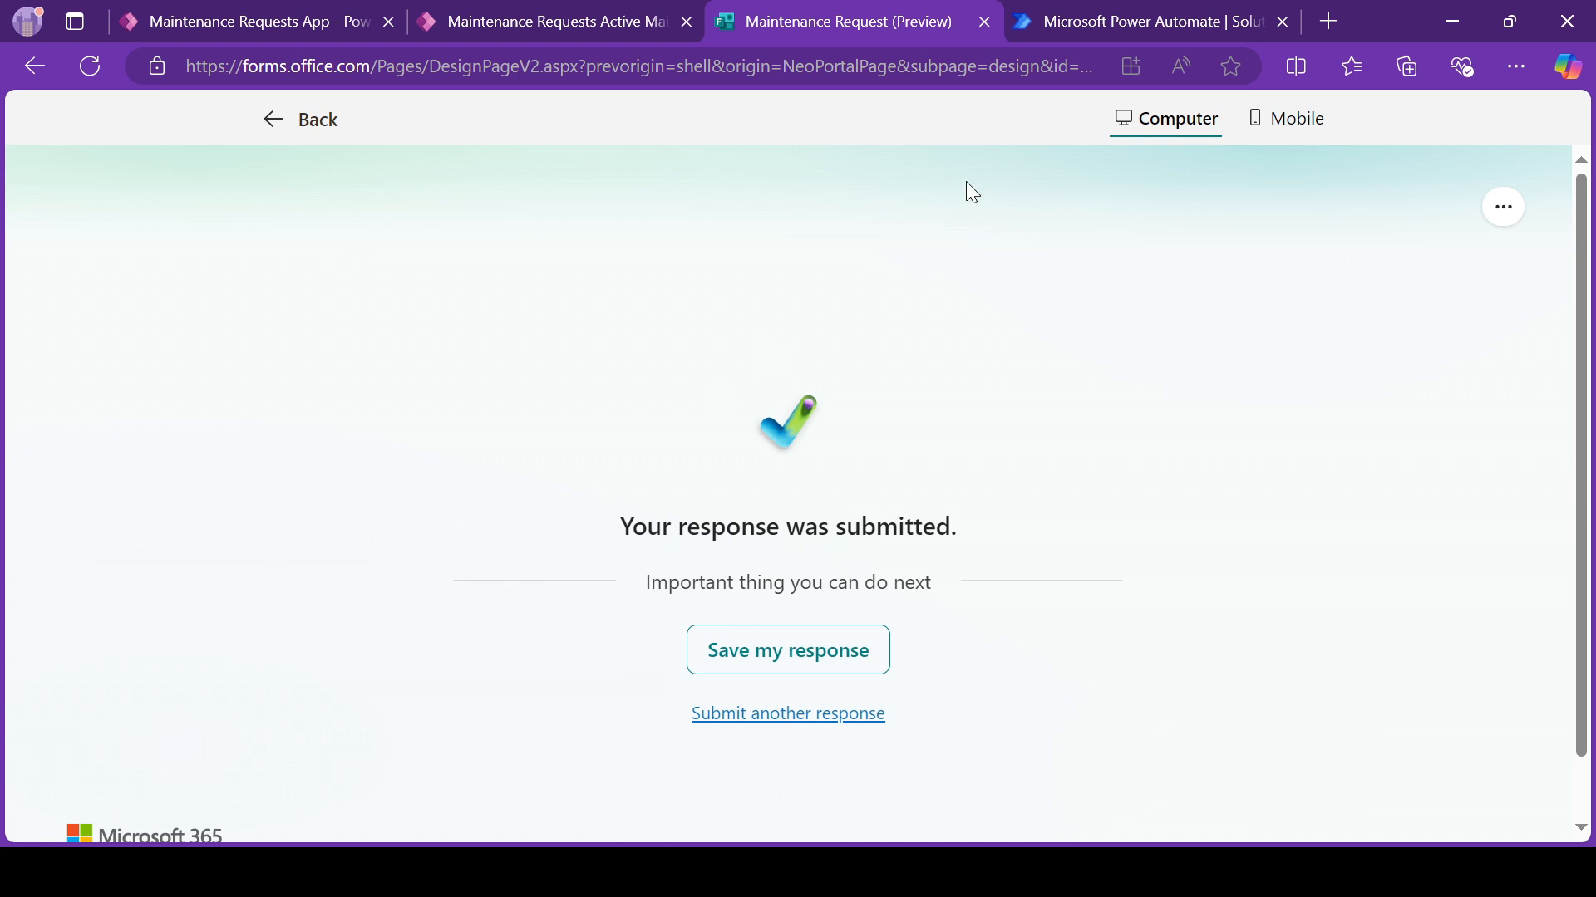
Step: Switch to the Maintenance Requests App, refresh the active requests, and check the new power surge record's requester, email and request date fields
left_click(526, 18)
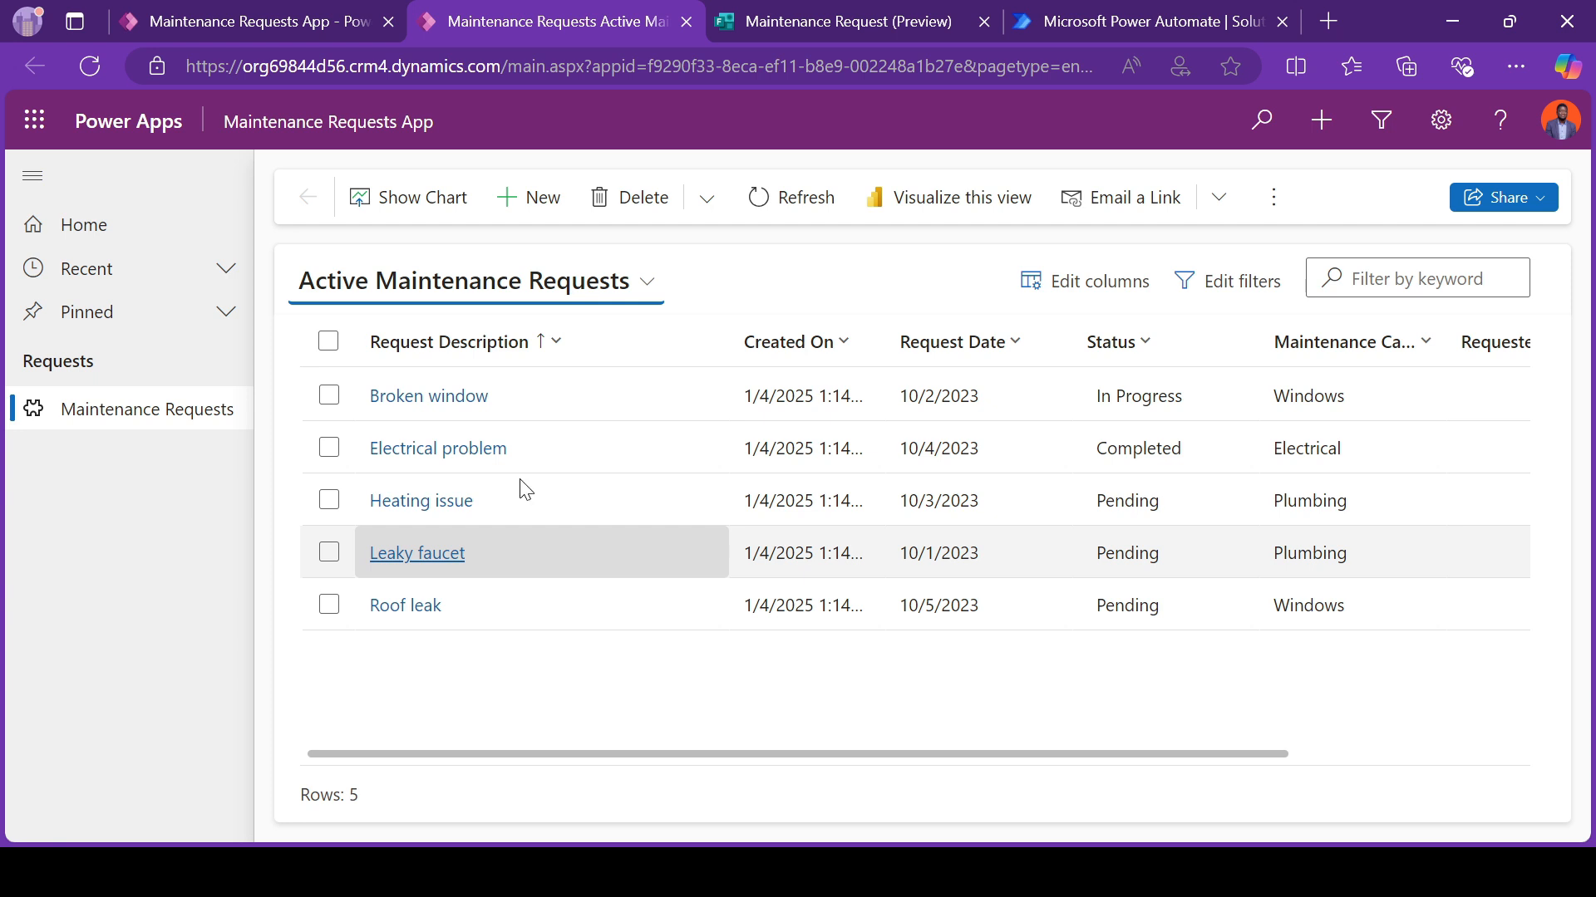
left_click(800, 197)
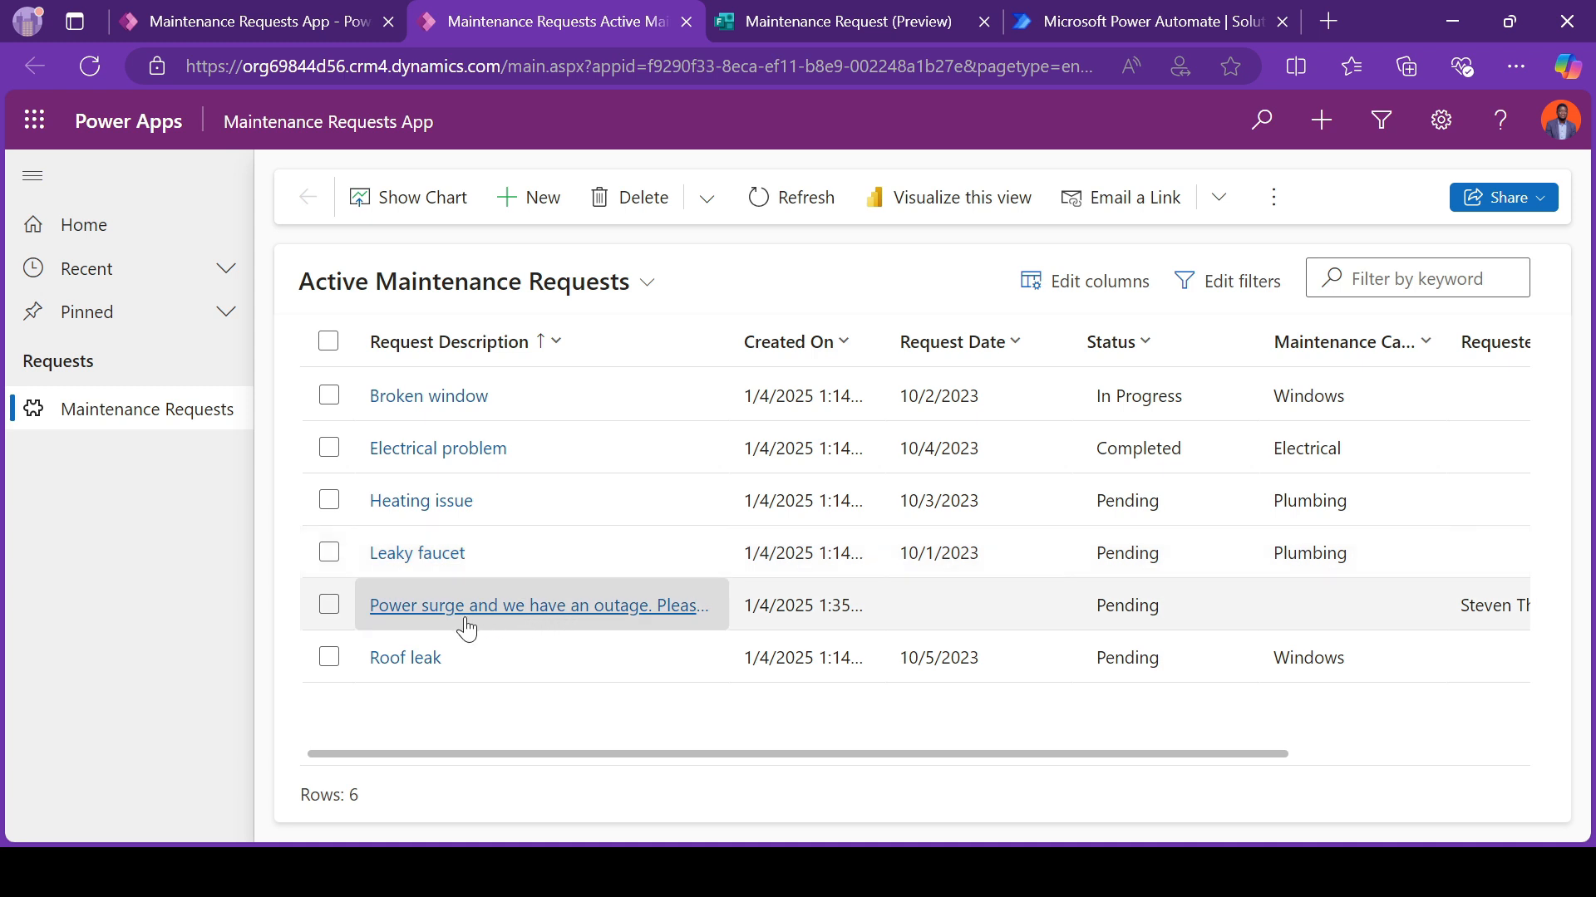
left_click(525, 608)
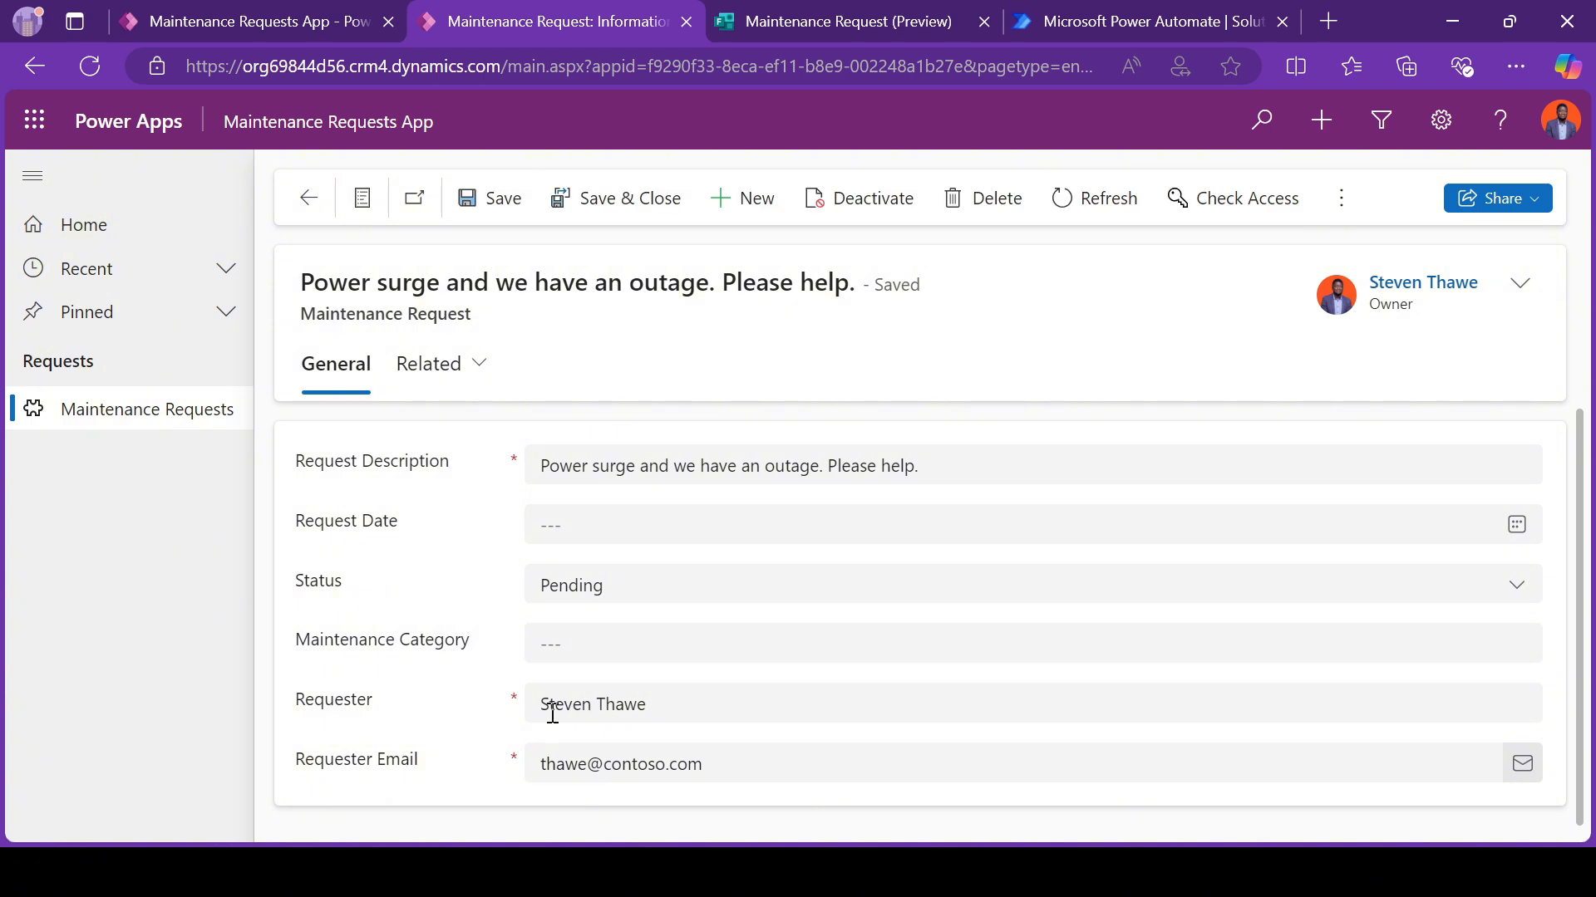
left_click_drag(547, 705, 702, 709)
left_click_drag(540, 763, 773, 794)
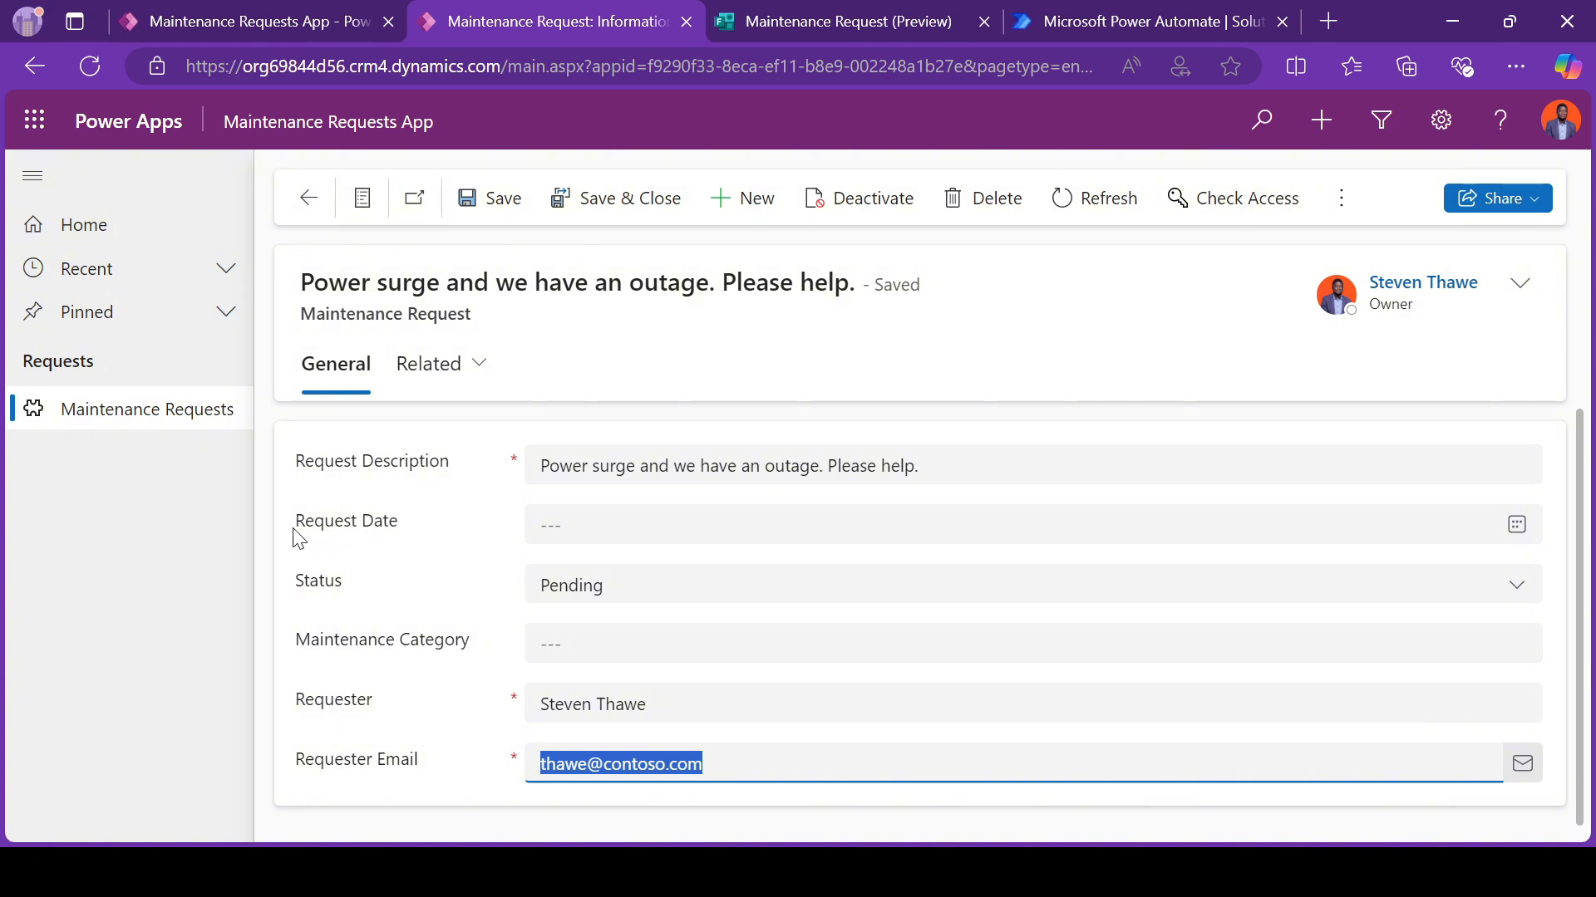
left_click_drag(293, 523, 399, 530)
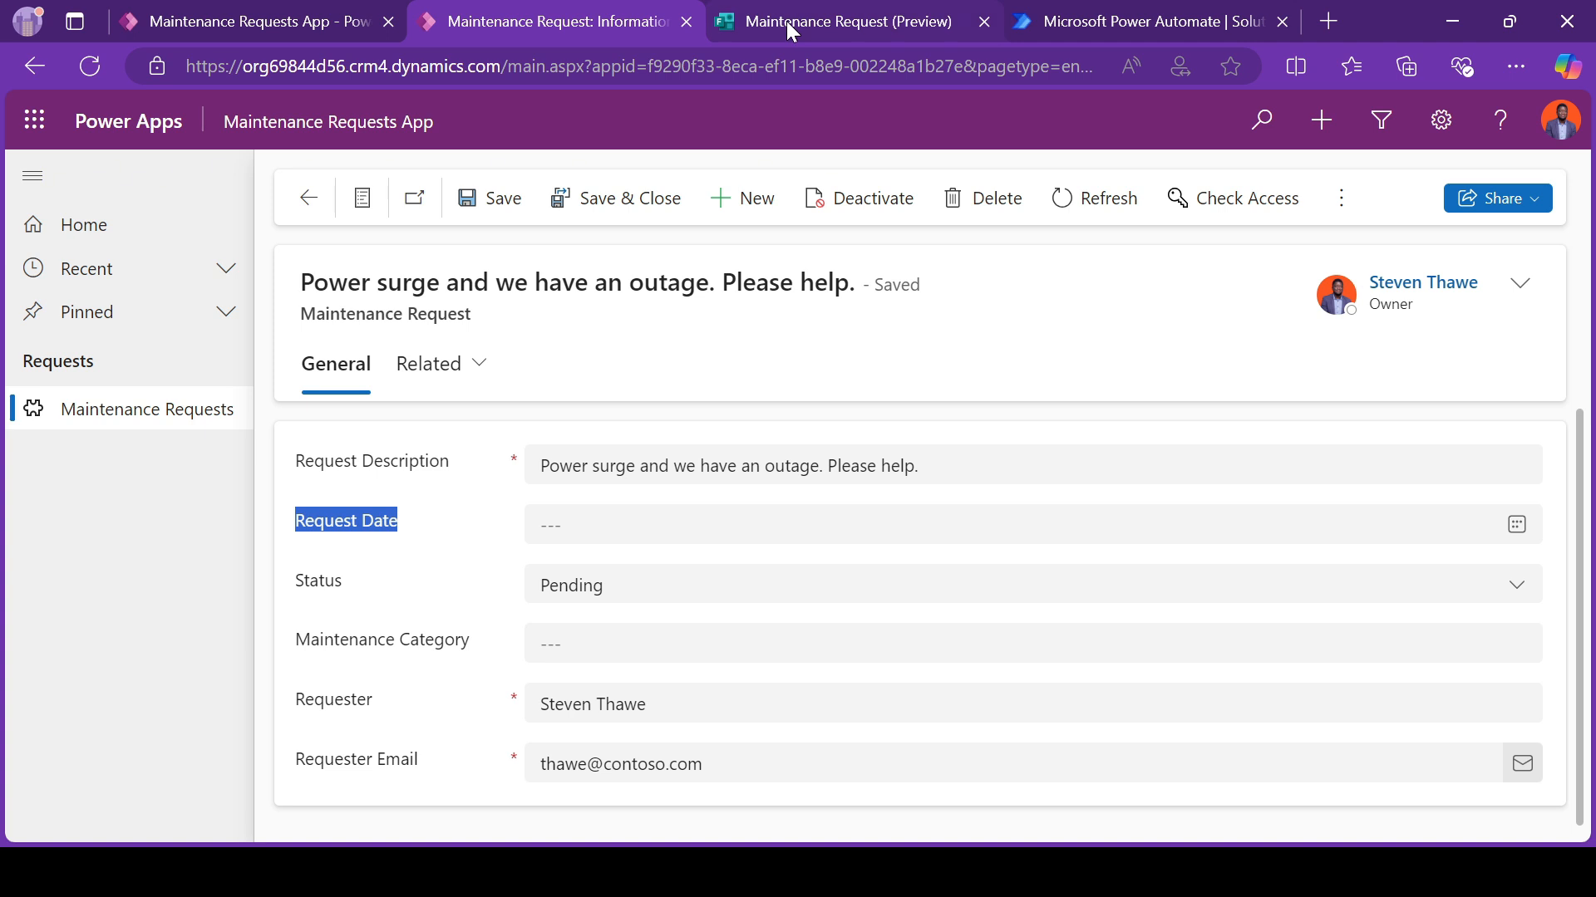
Step: In the app designer, replace Request Date with Created On below Request Description on the Information form, and save and publish it
left_click(290, 19)
mouse_move(342, 515)
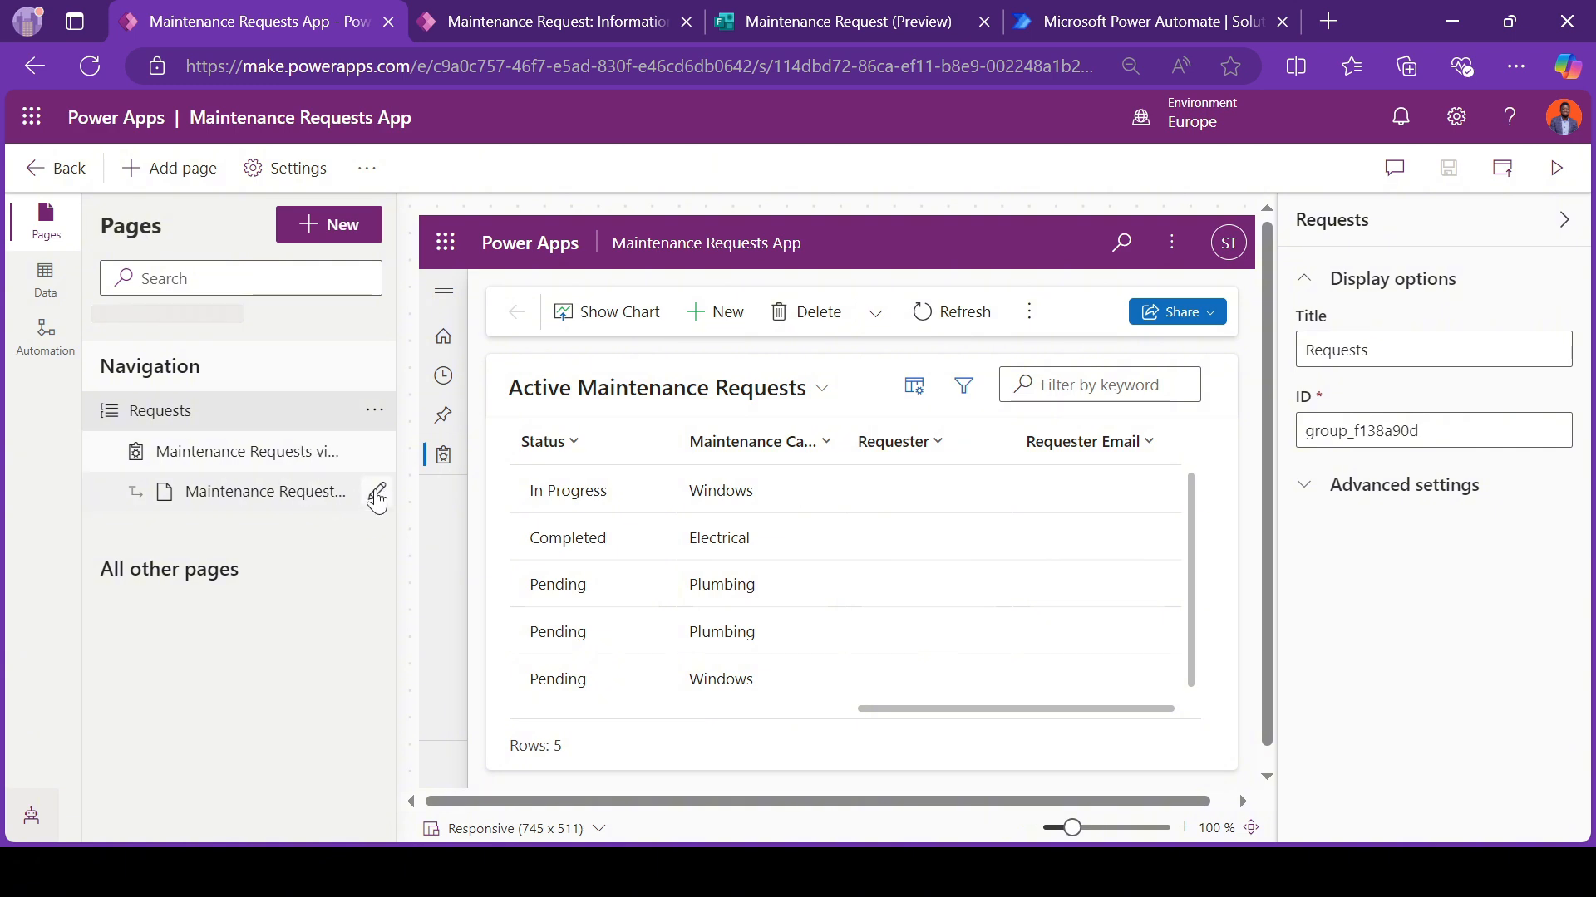
left_click(376, 497)
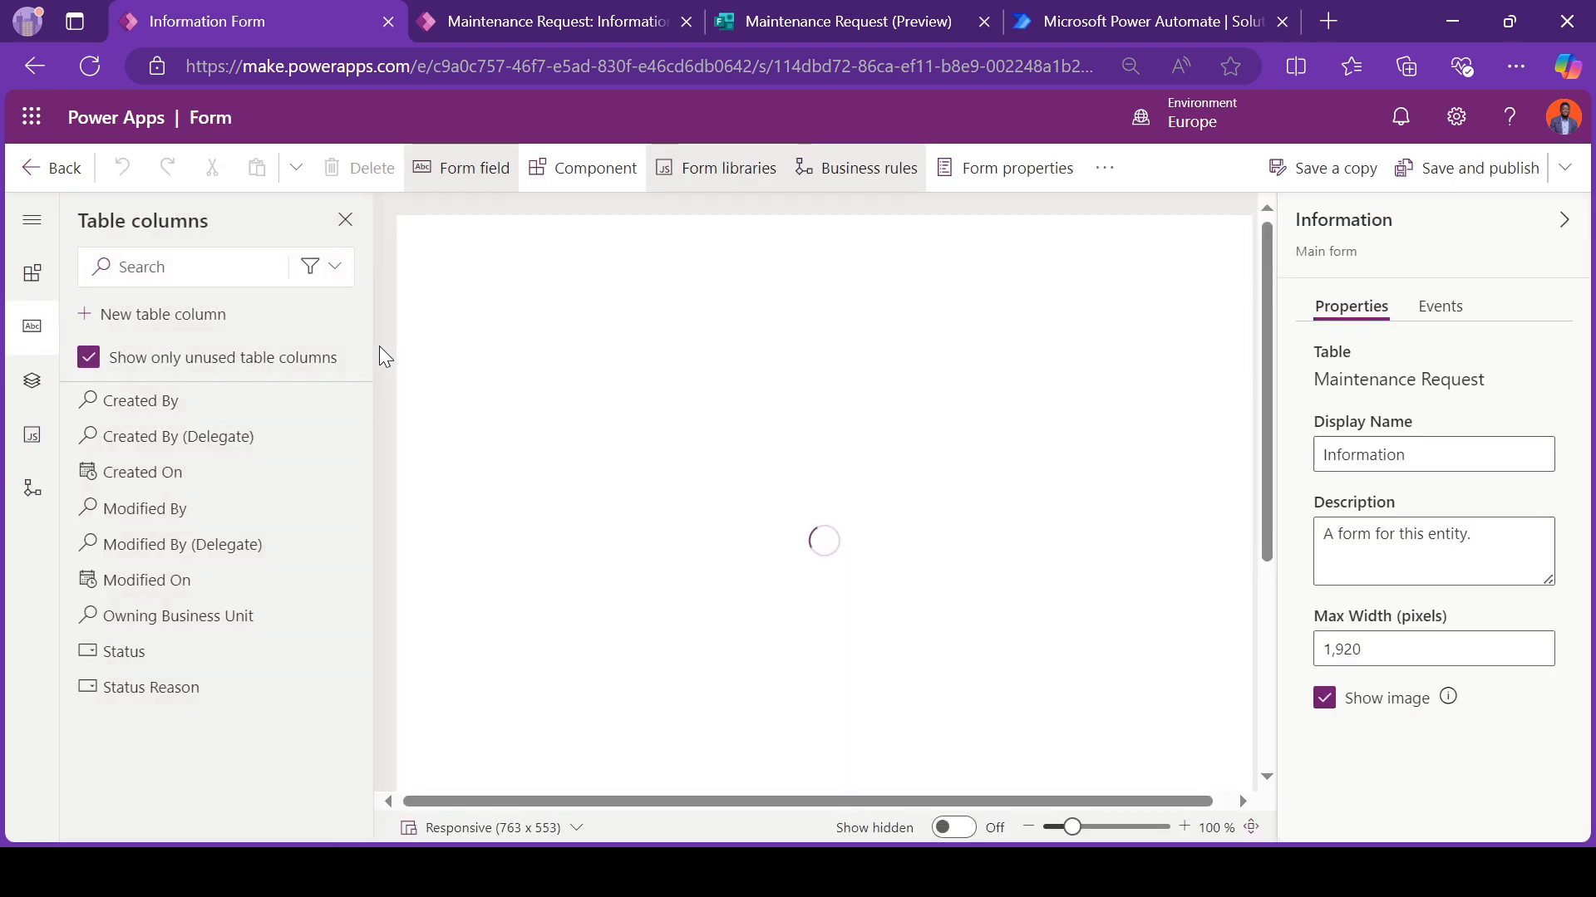
mouse_move(253, 470)
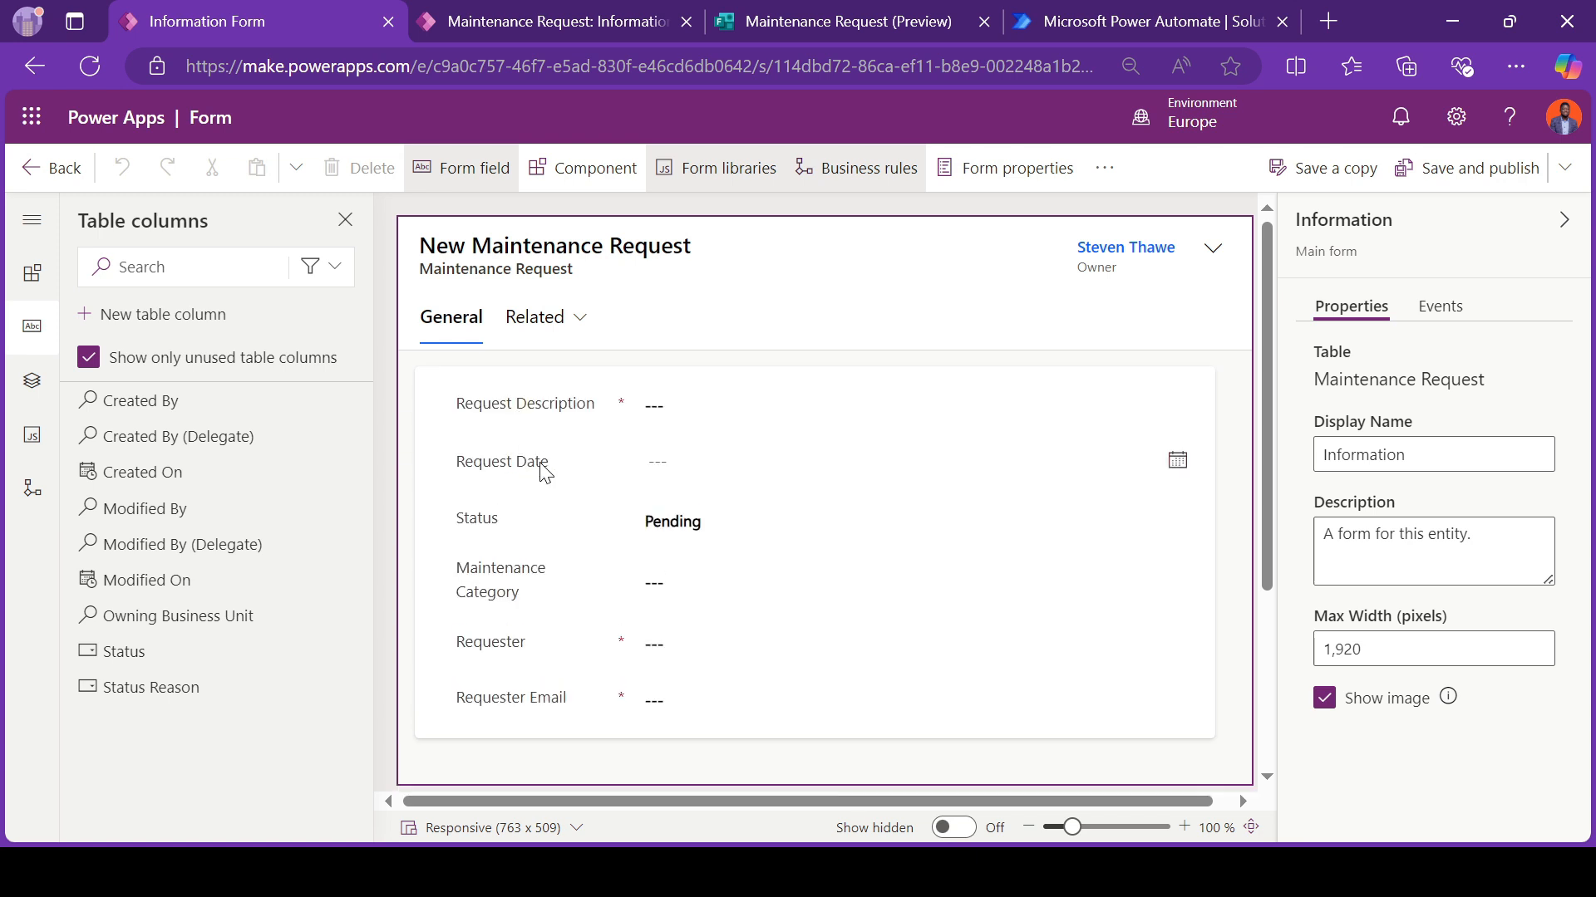
left_click(544, 478)
key("Delete")
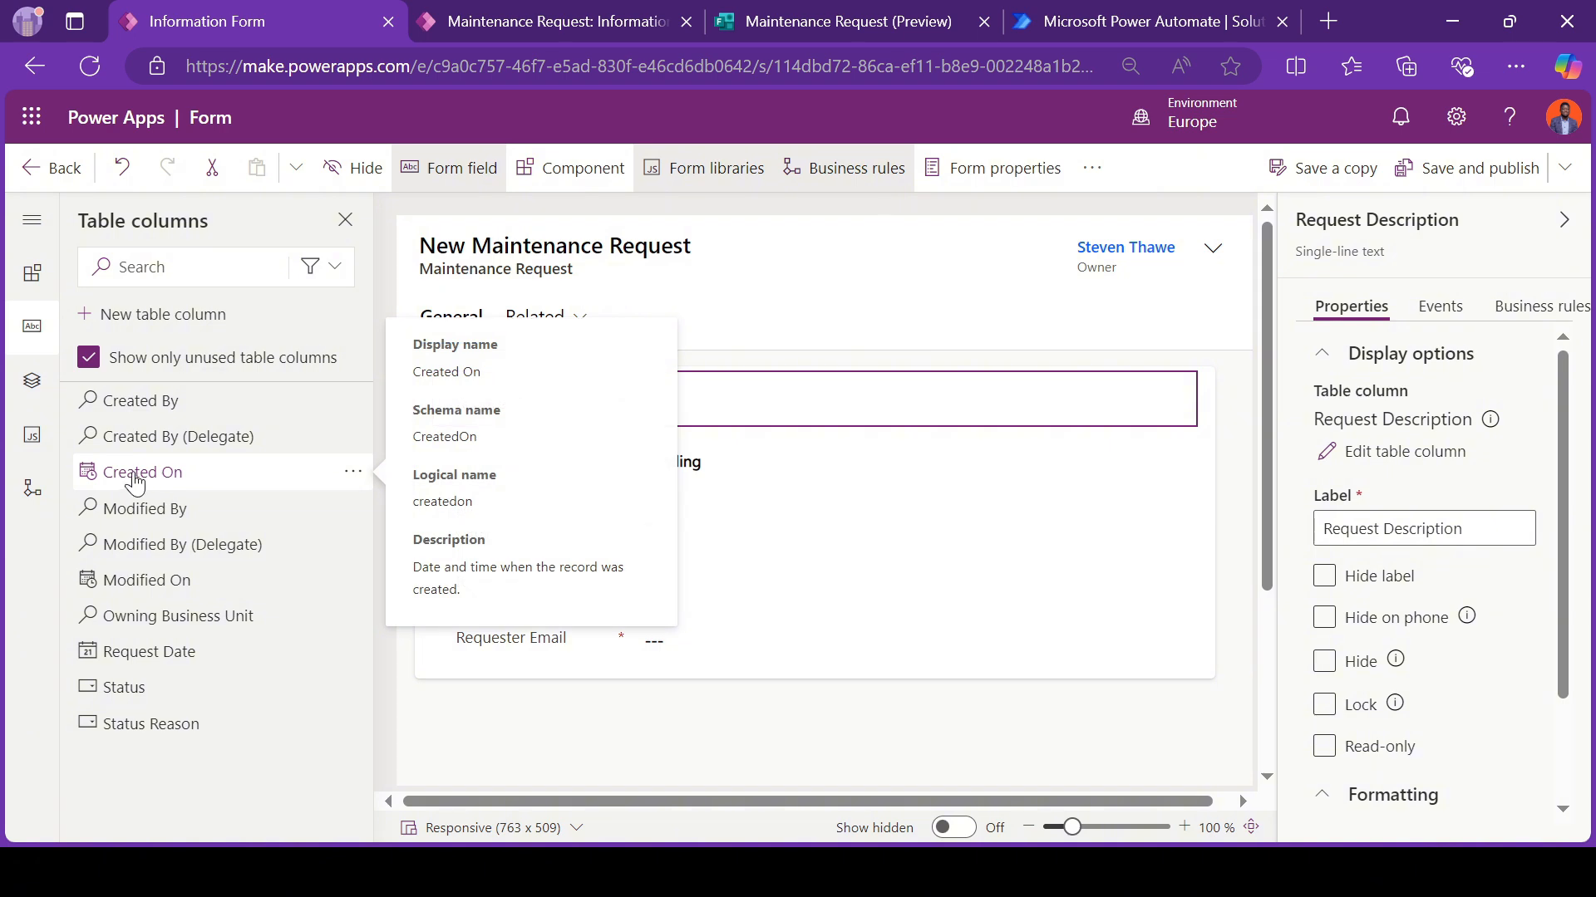
mouse_move(131, 473)
left_mouse_down()
mouse_move(407, 434)
mouse_move(650, 428)
left_mouse_up()
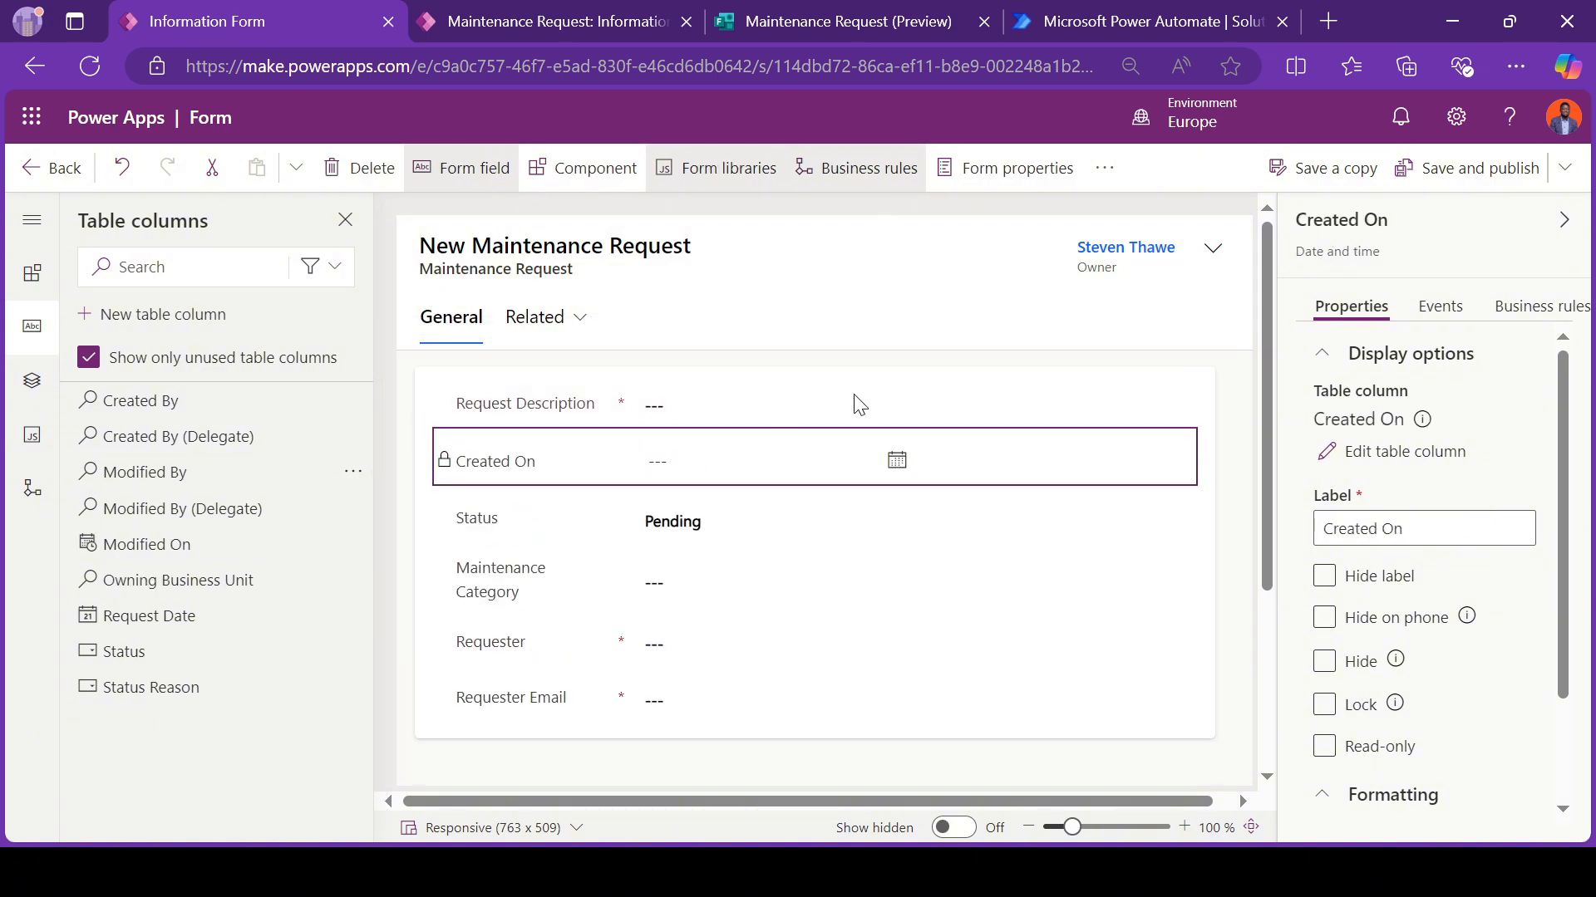
left_click(1448, 176)
Step: Reload the power surge record in the Maintenance Requests App and check its Created On field
left_click(601, 18)
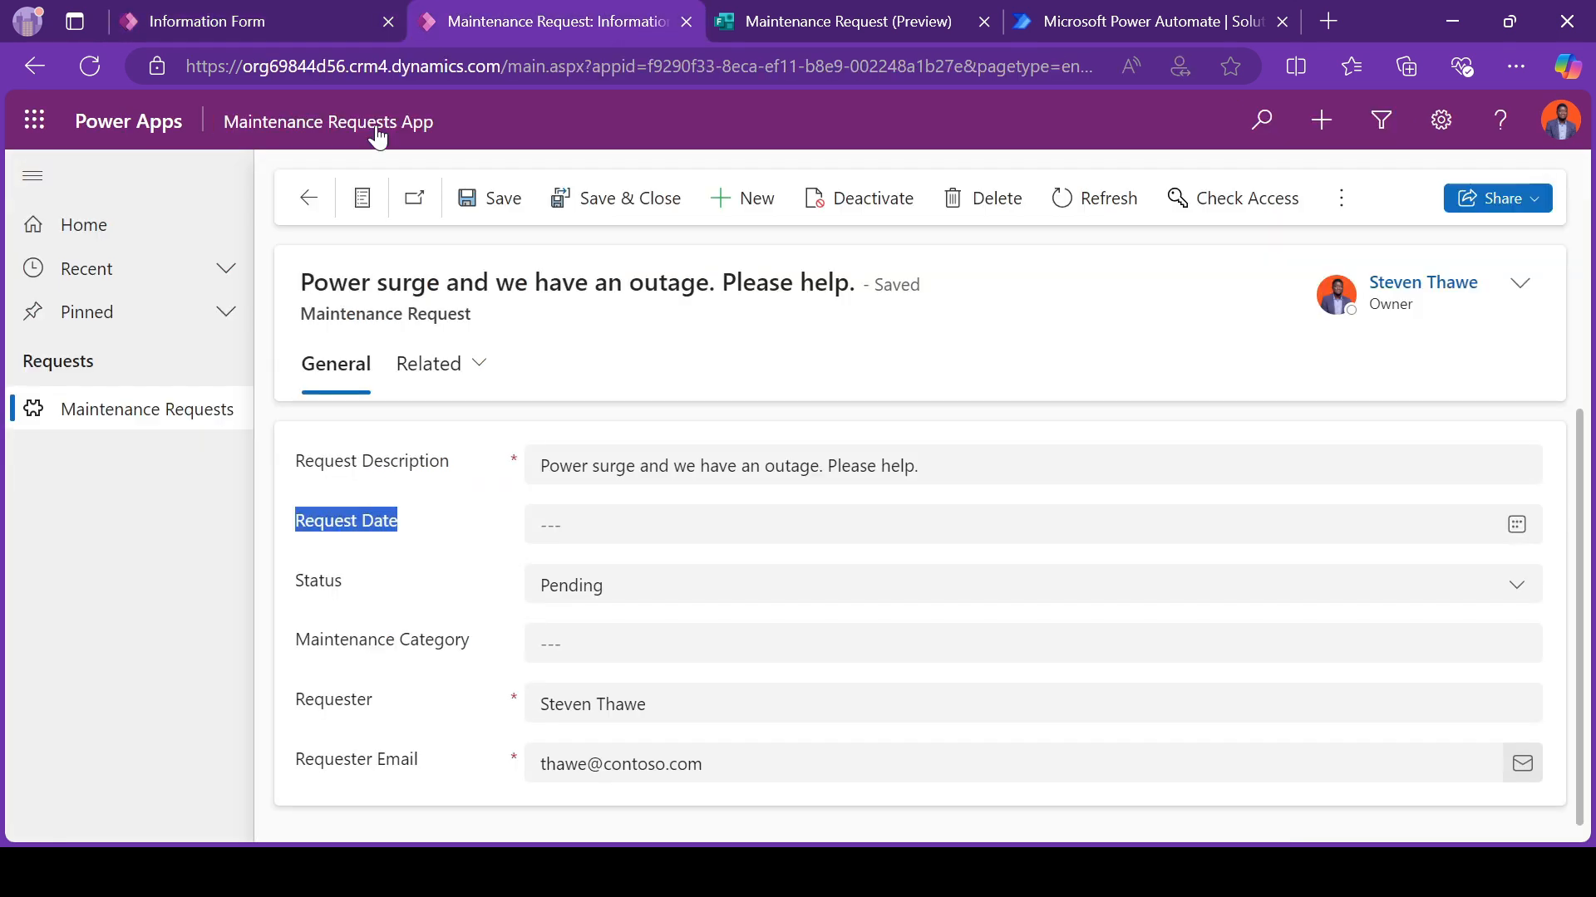
left_click(89, 81)
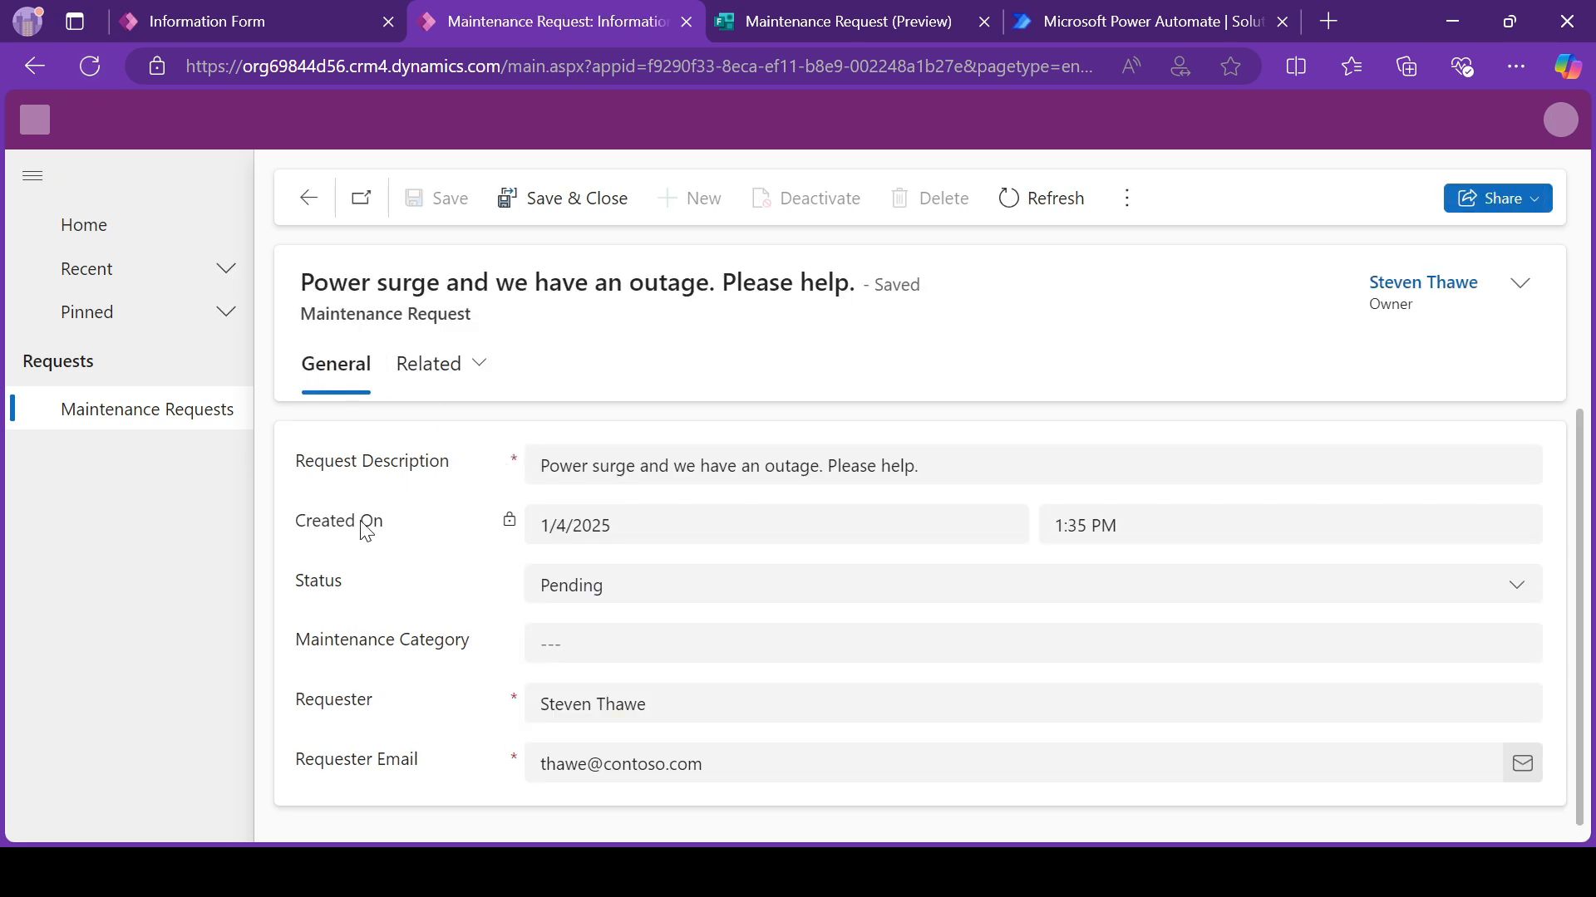
left_click_drag(287, 525, 399, 532)
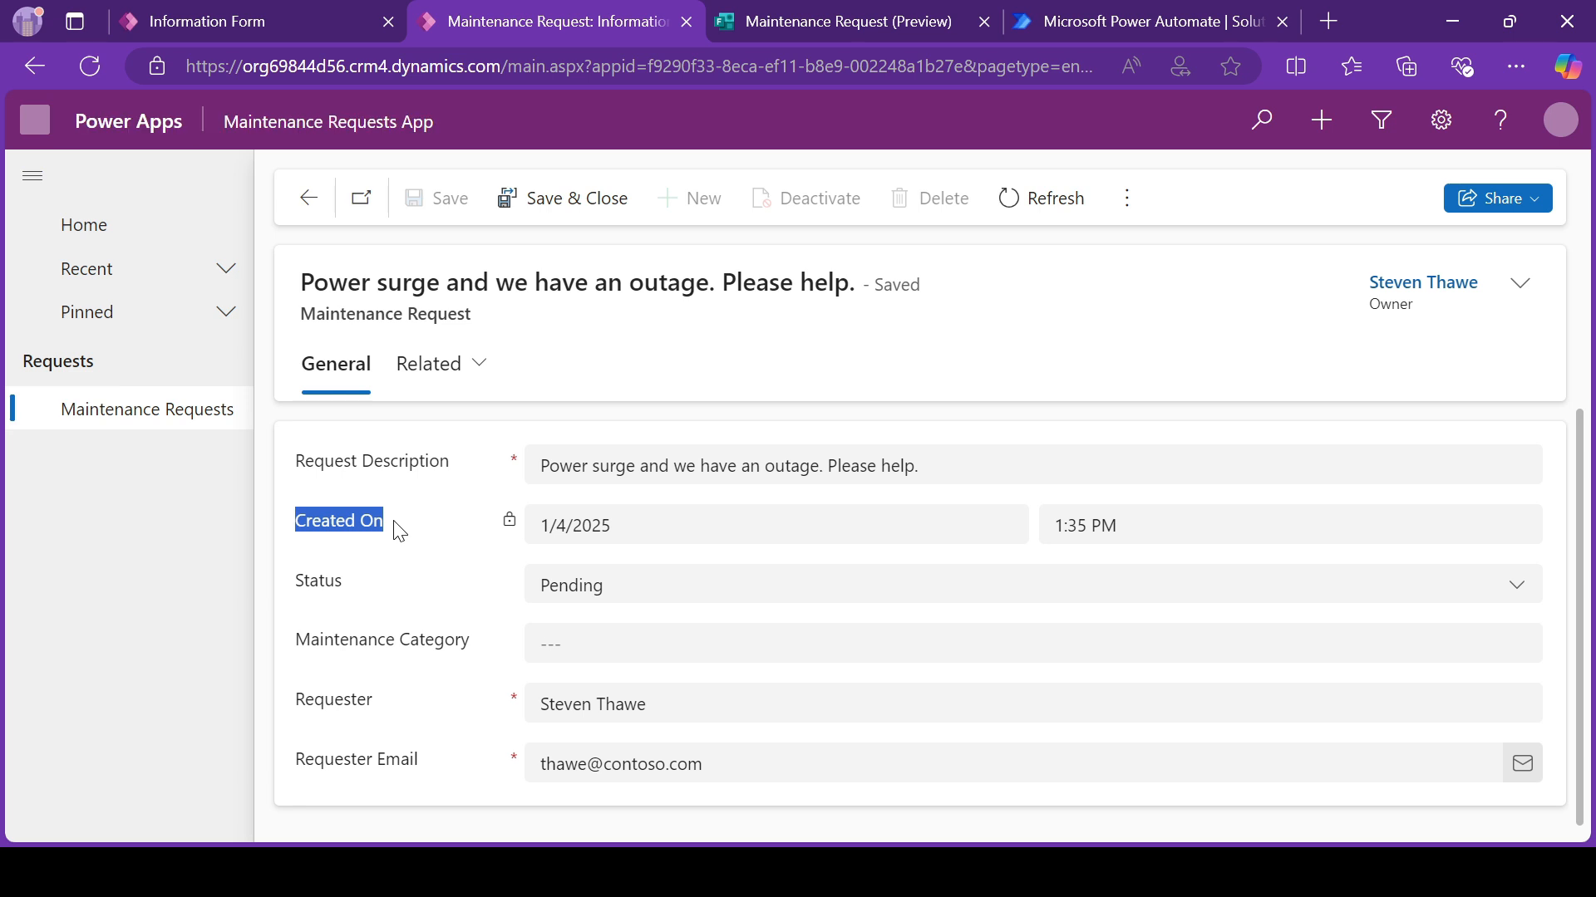
left_click(649, 531)
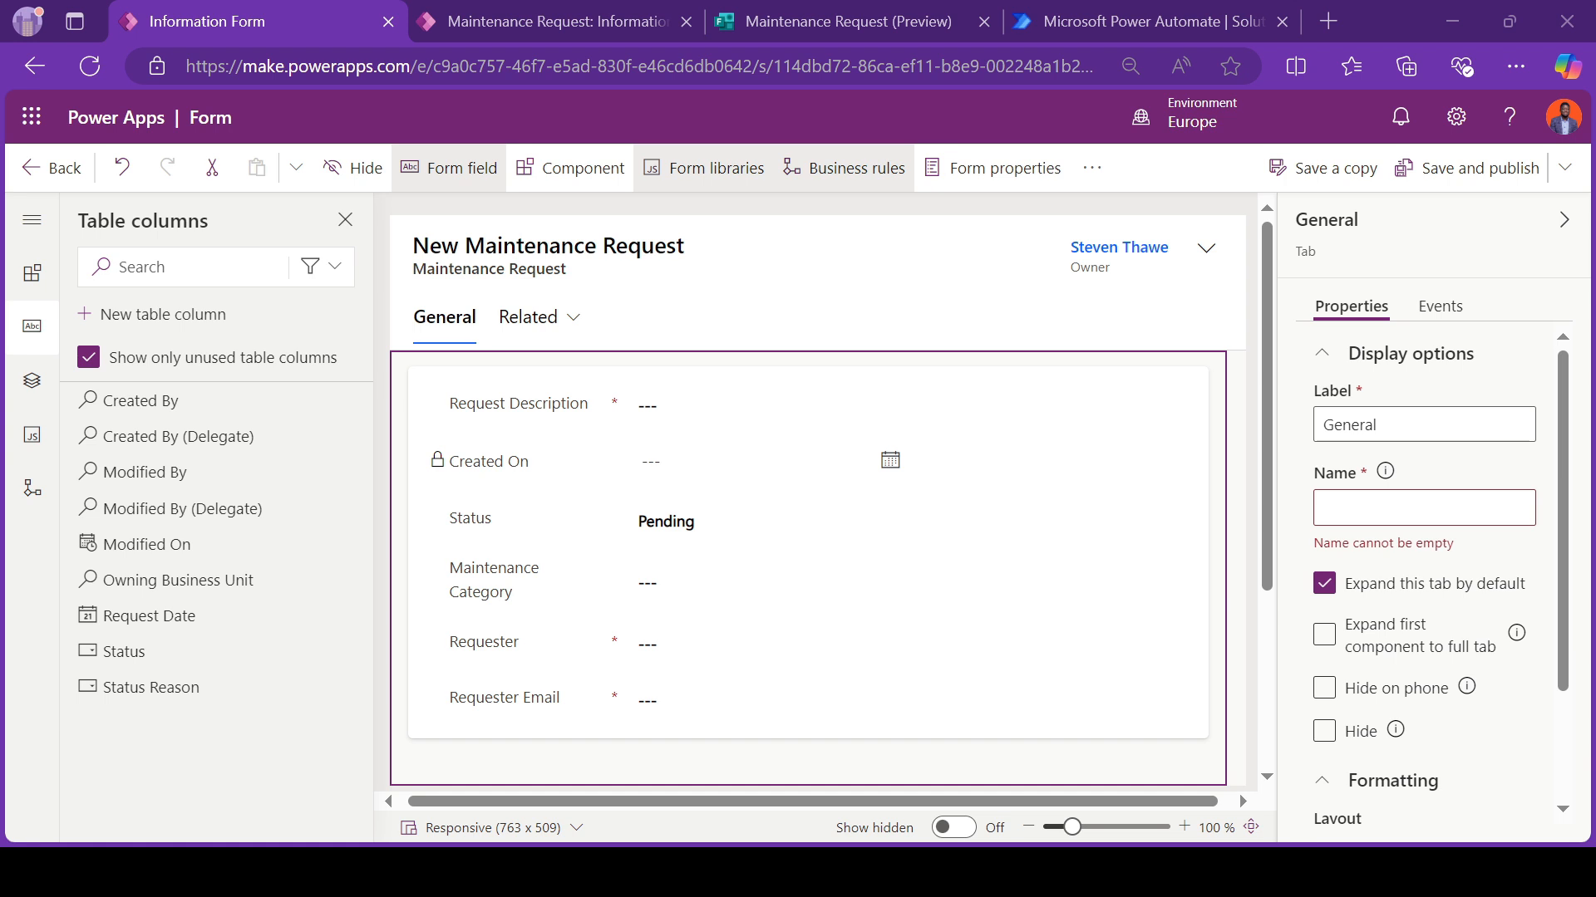
left_click(1080, 515)
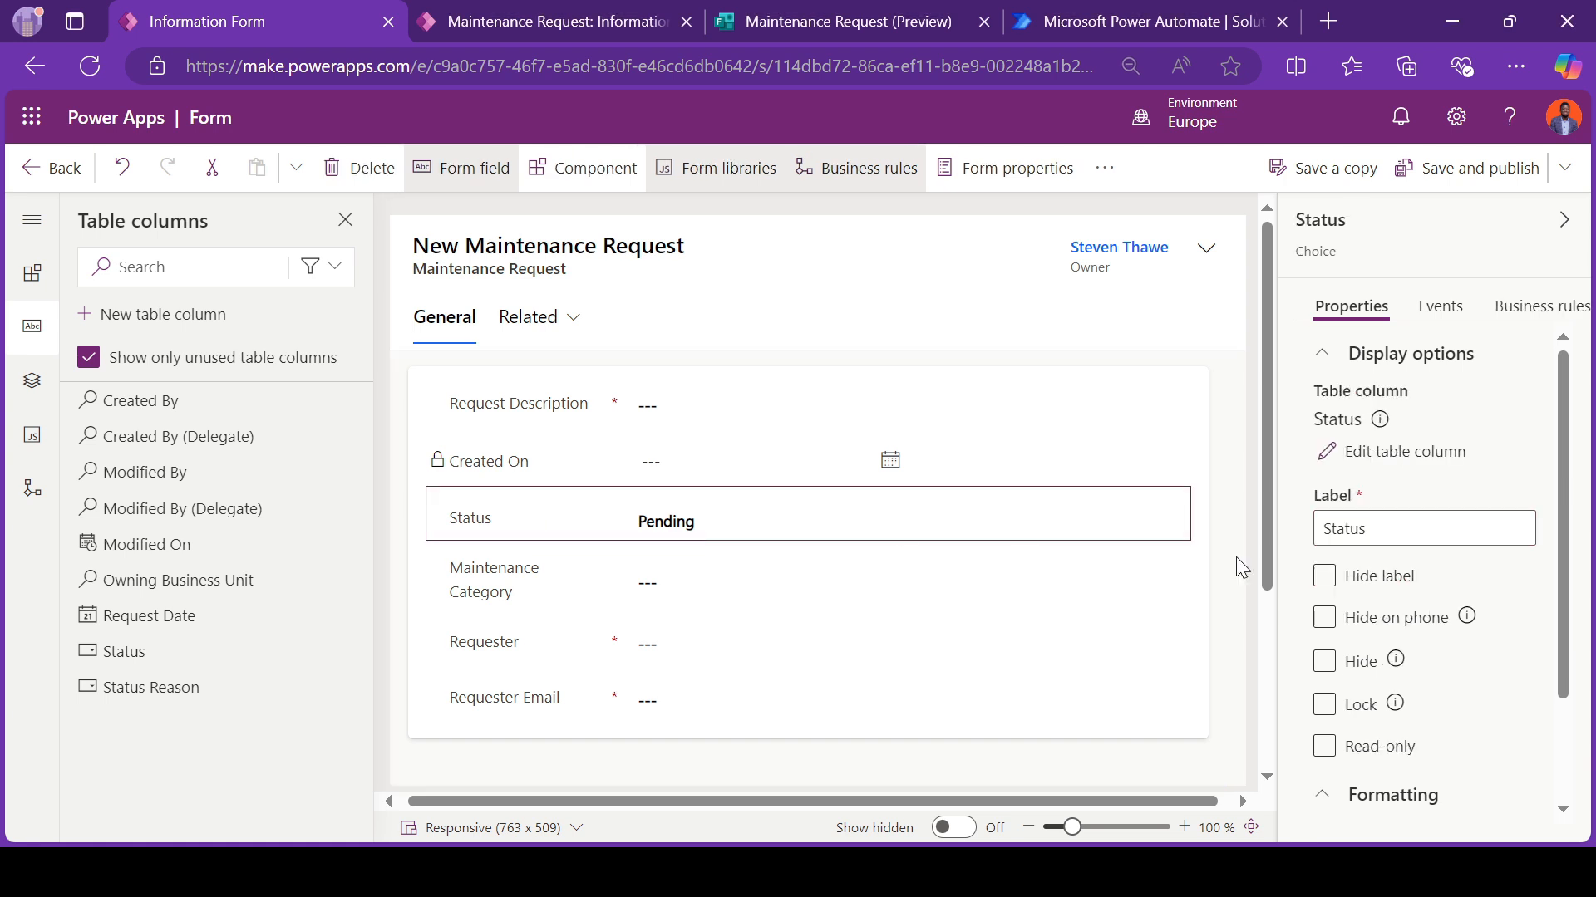
left_click(1360, 453)
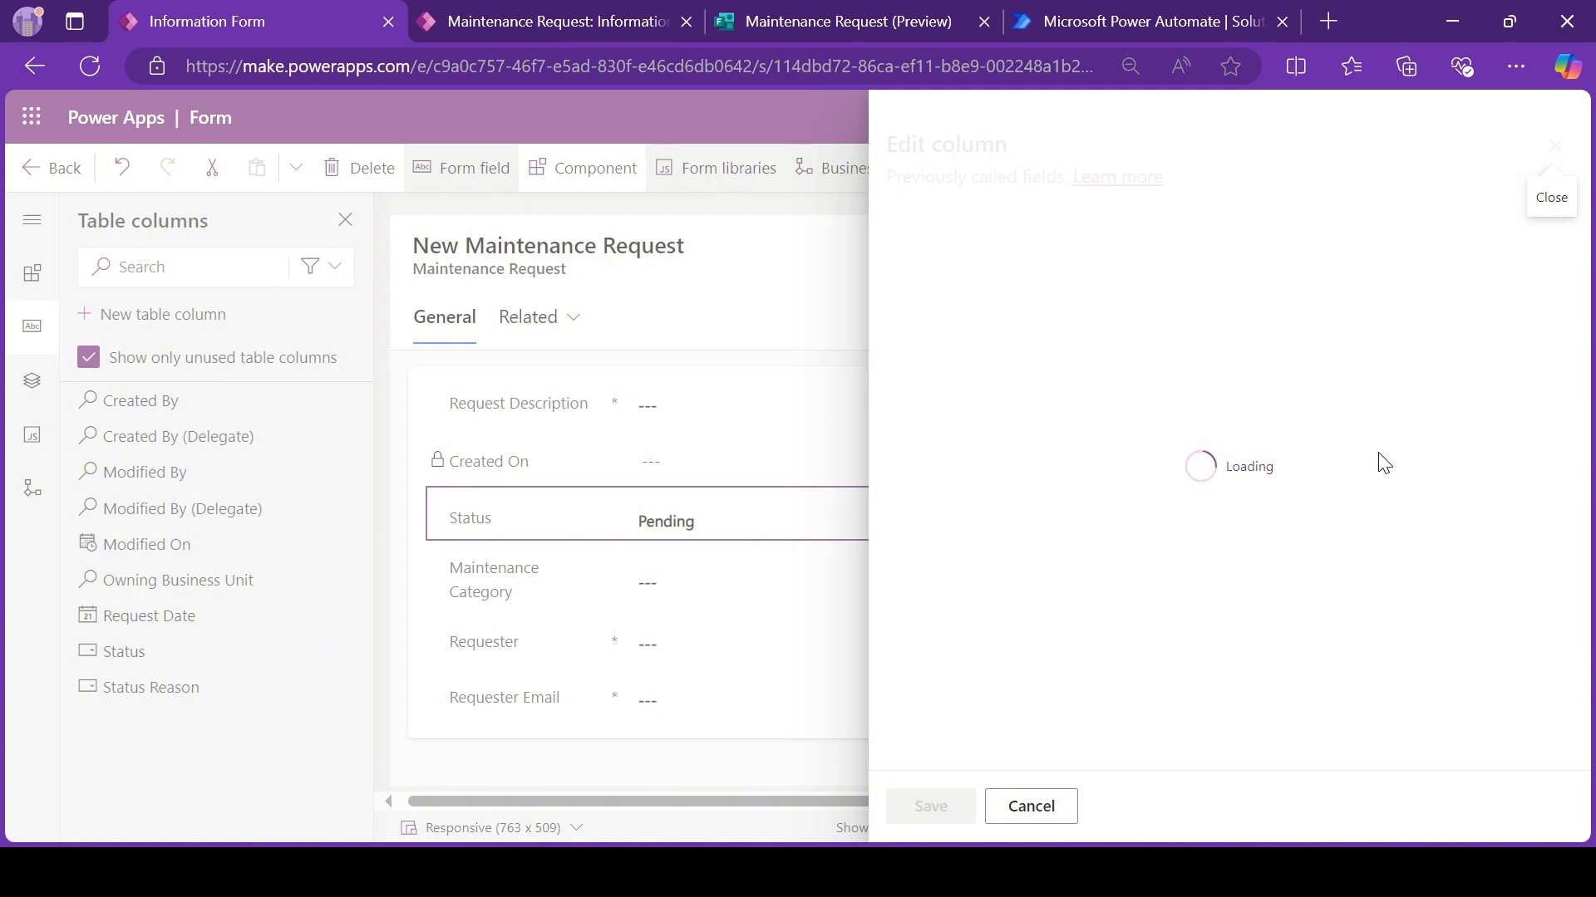
left_click(1033, 806)
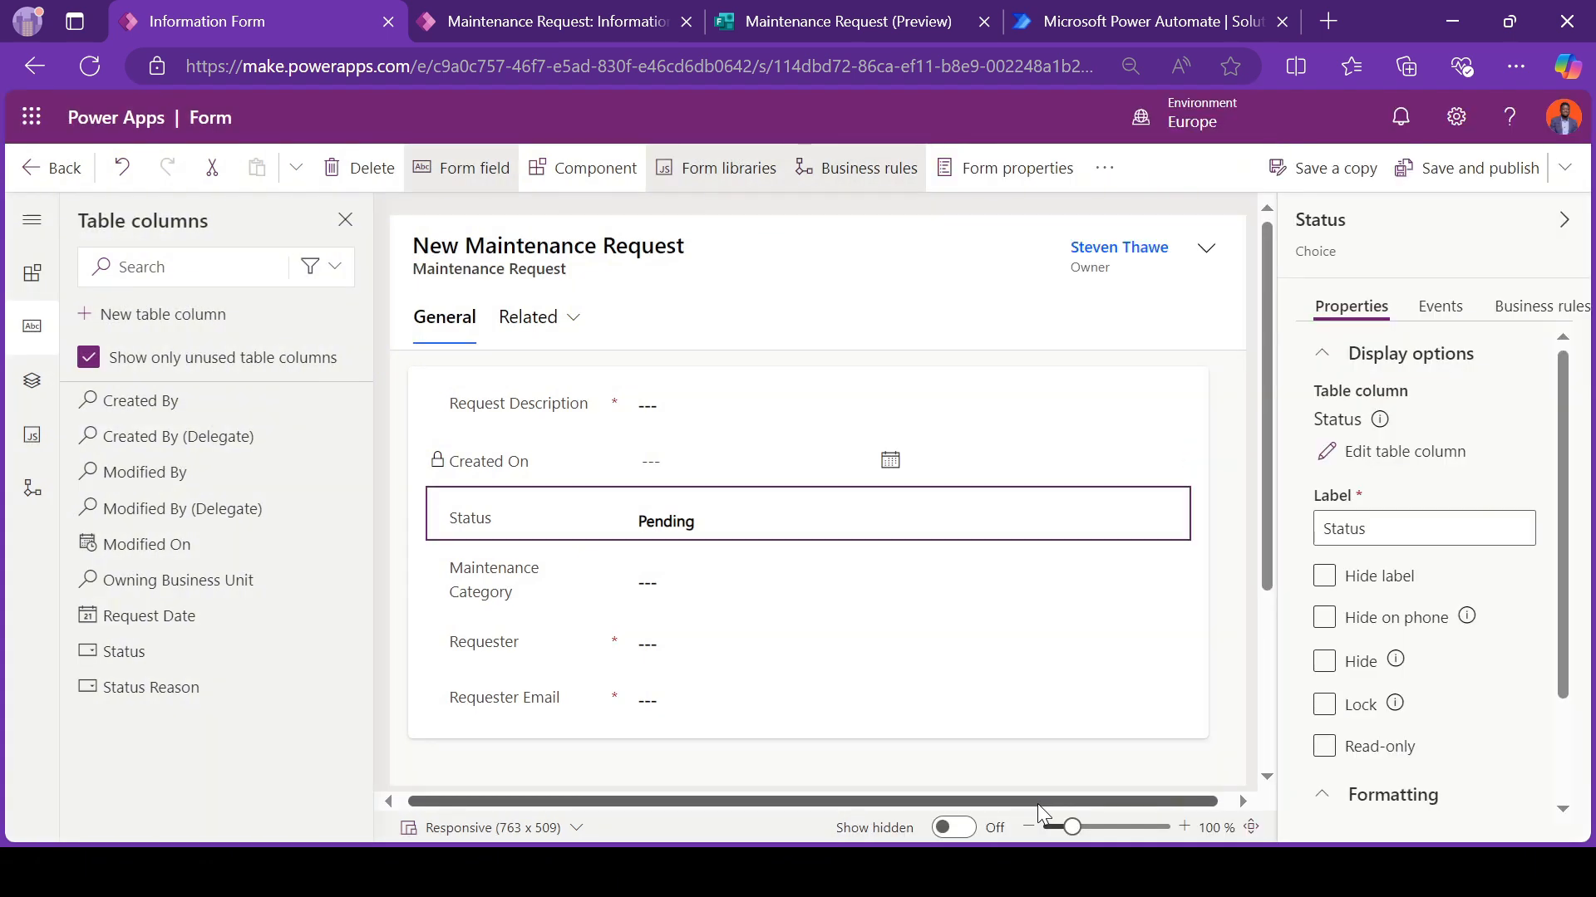
Step: Label the Information form's General section "Request Details" and make its label visible
left_click(451, 372)
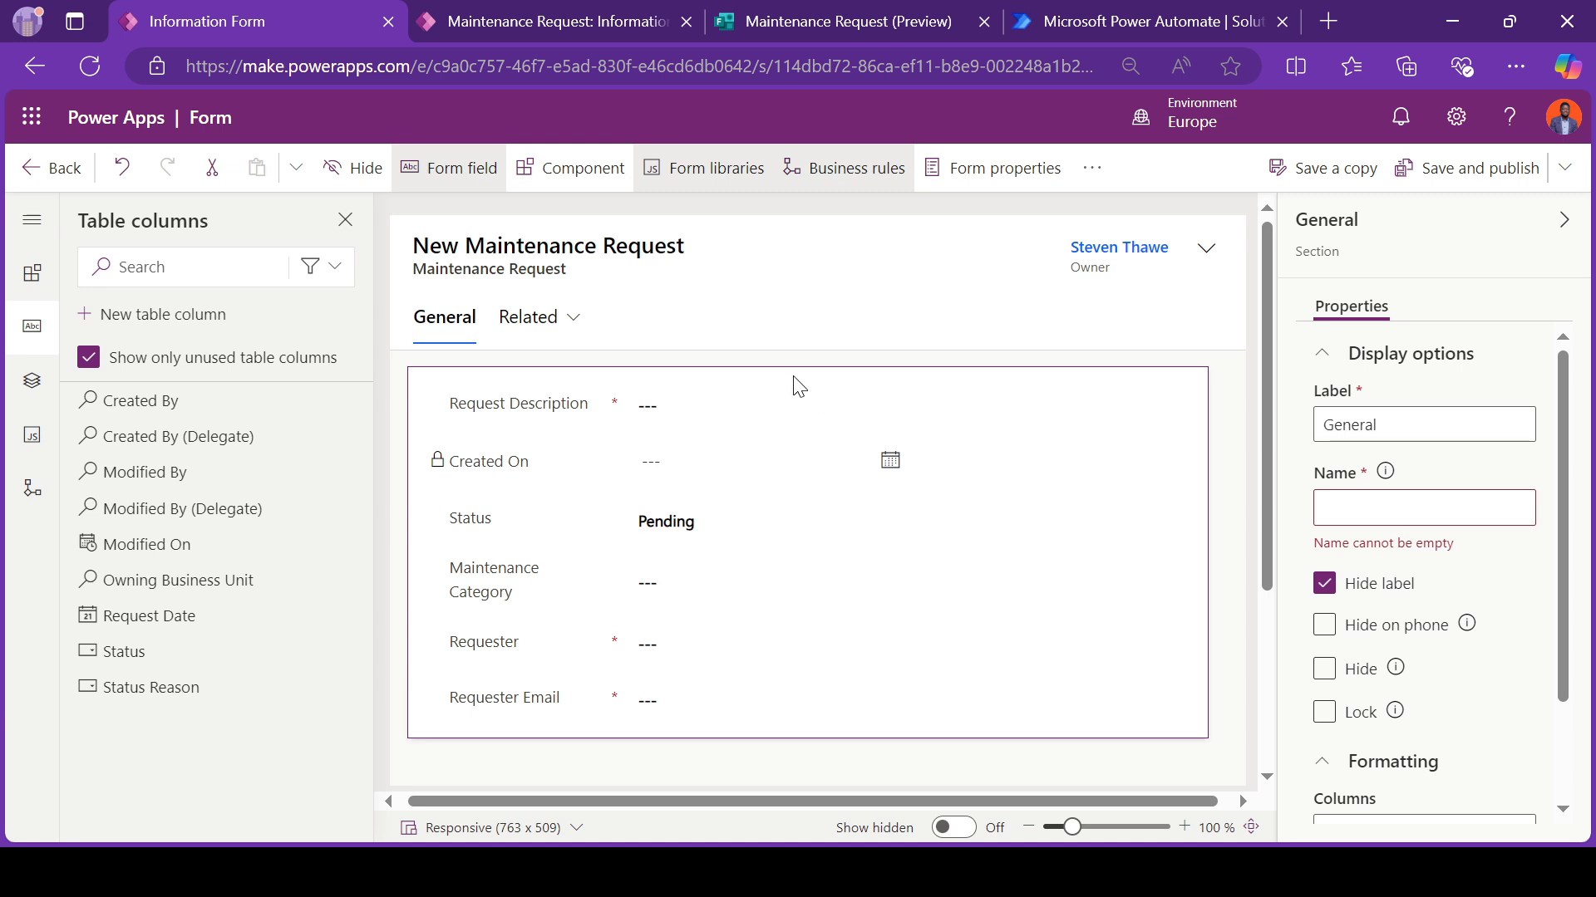
double_click(1459, 422)
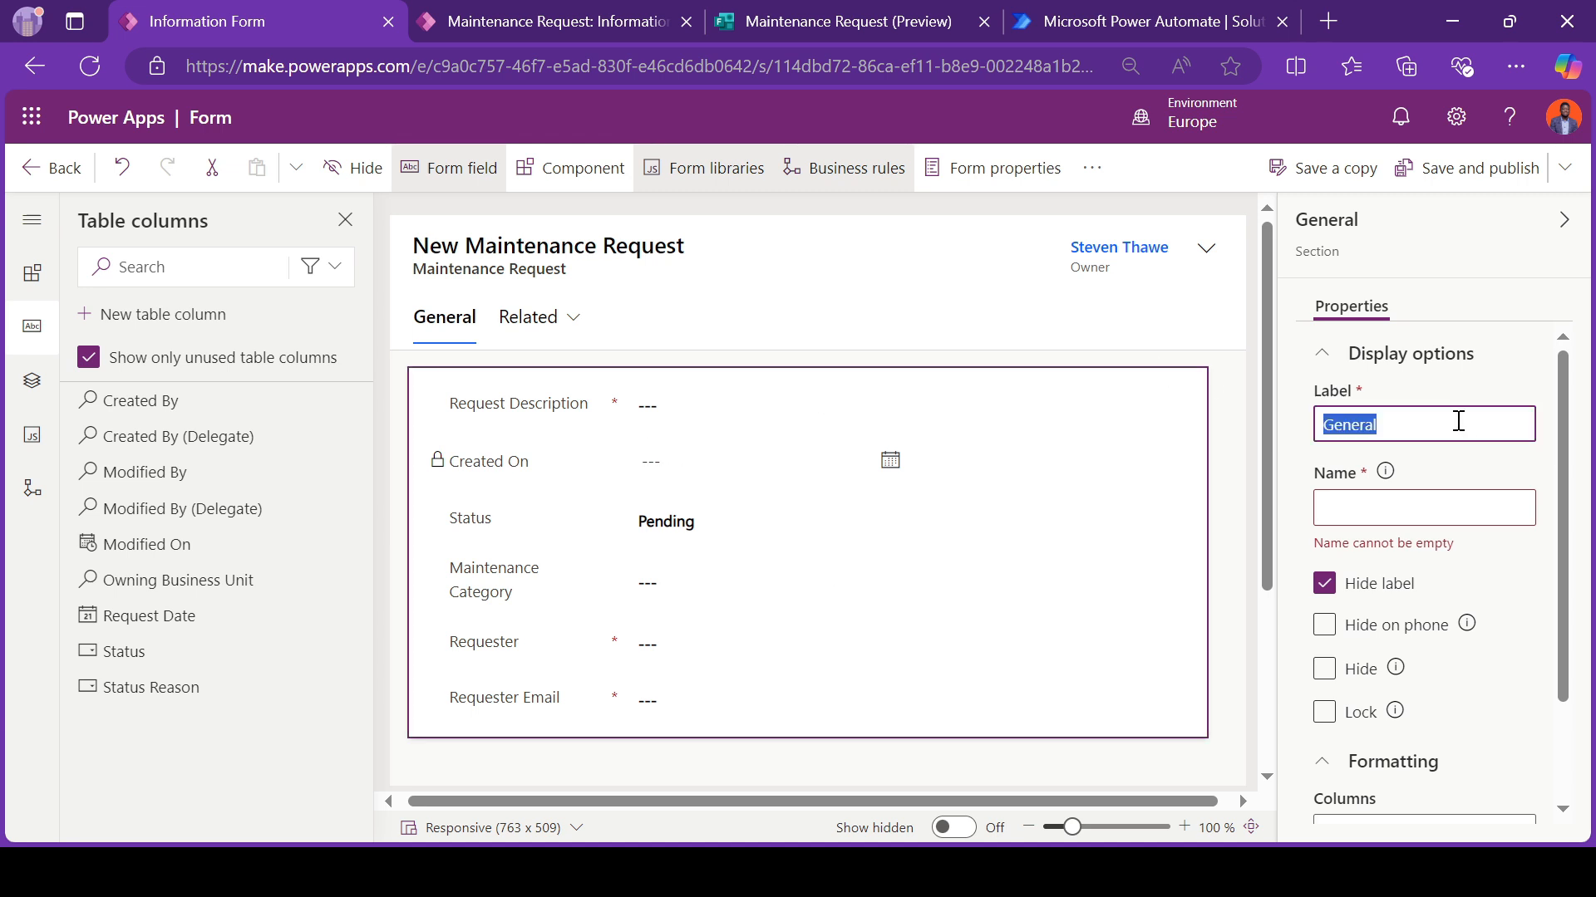
type("Request Detai")
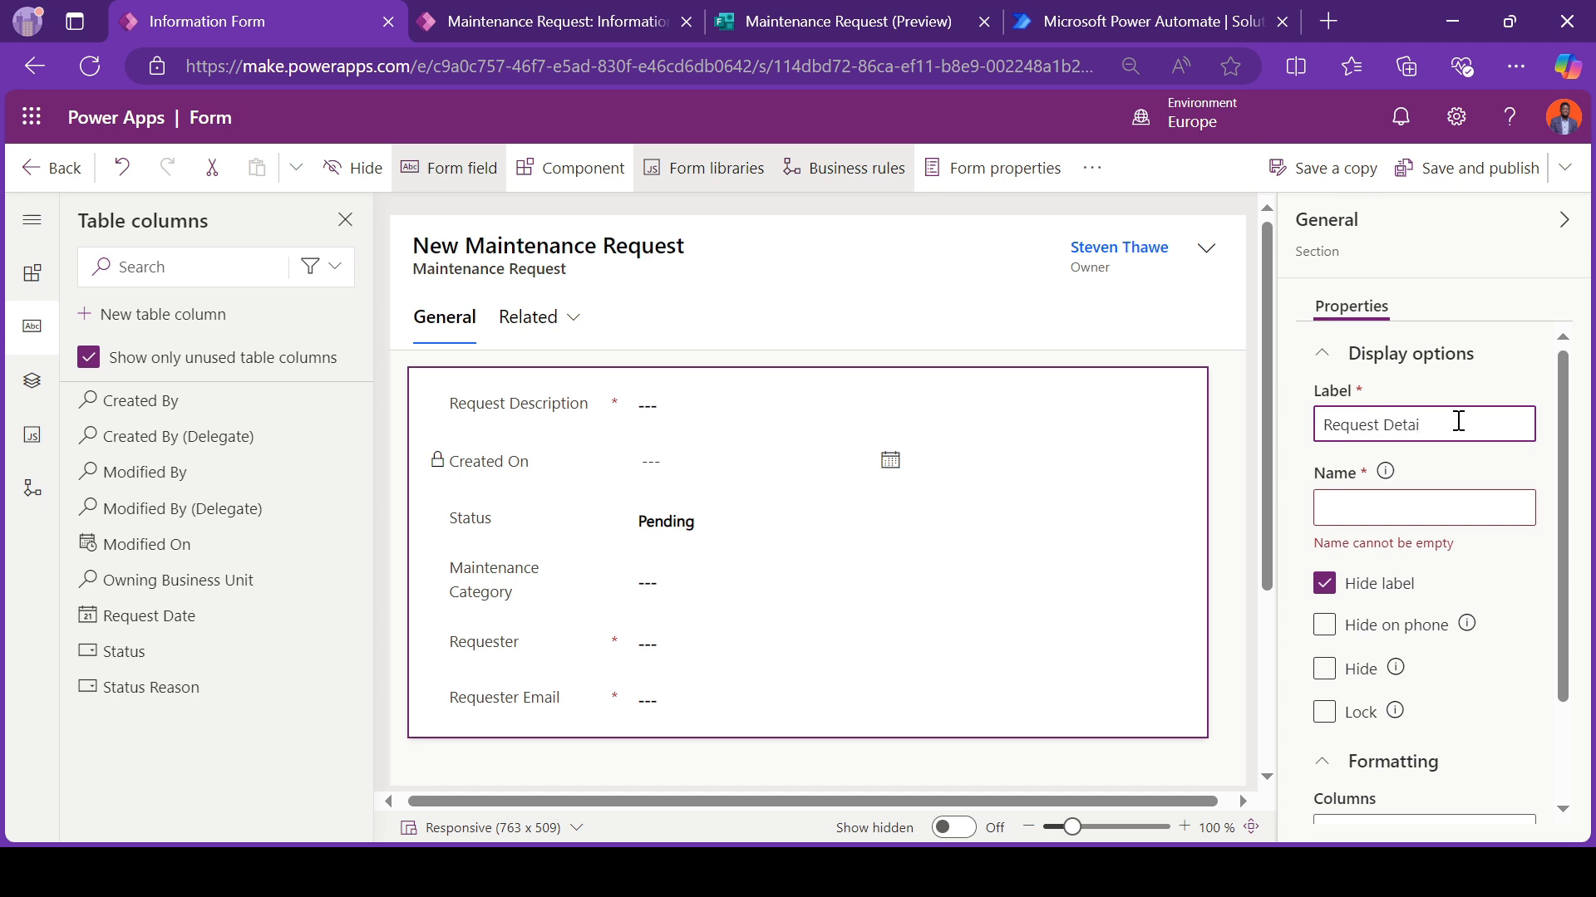
type("ls")
left_click(1326, 587)
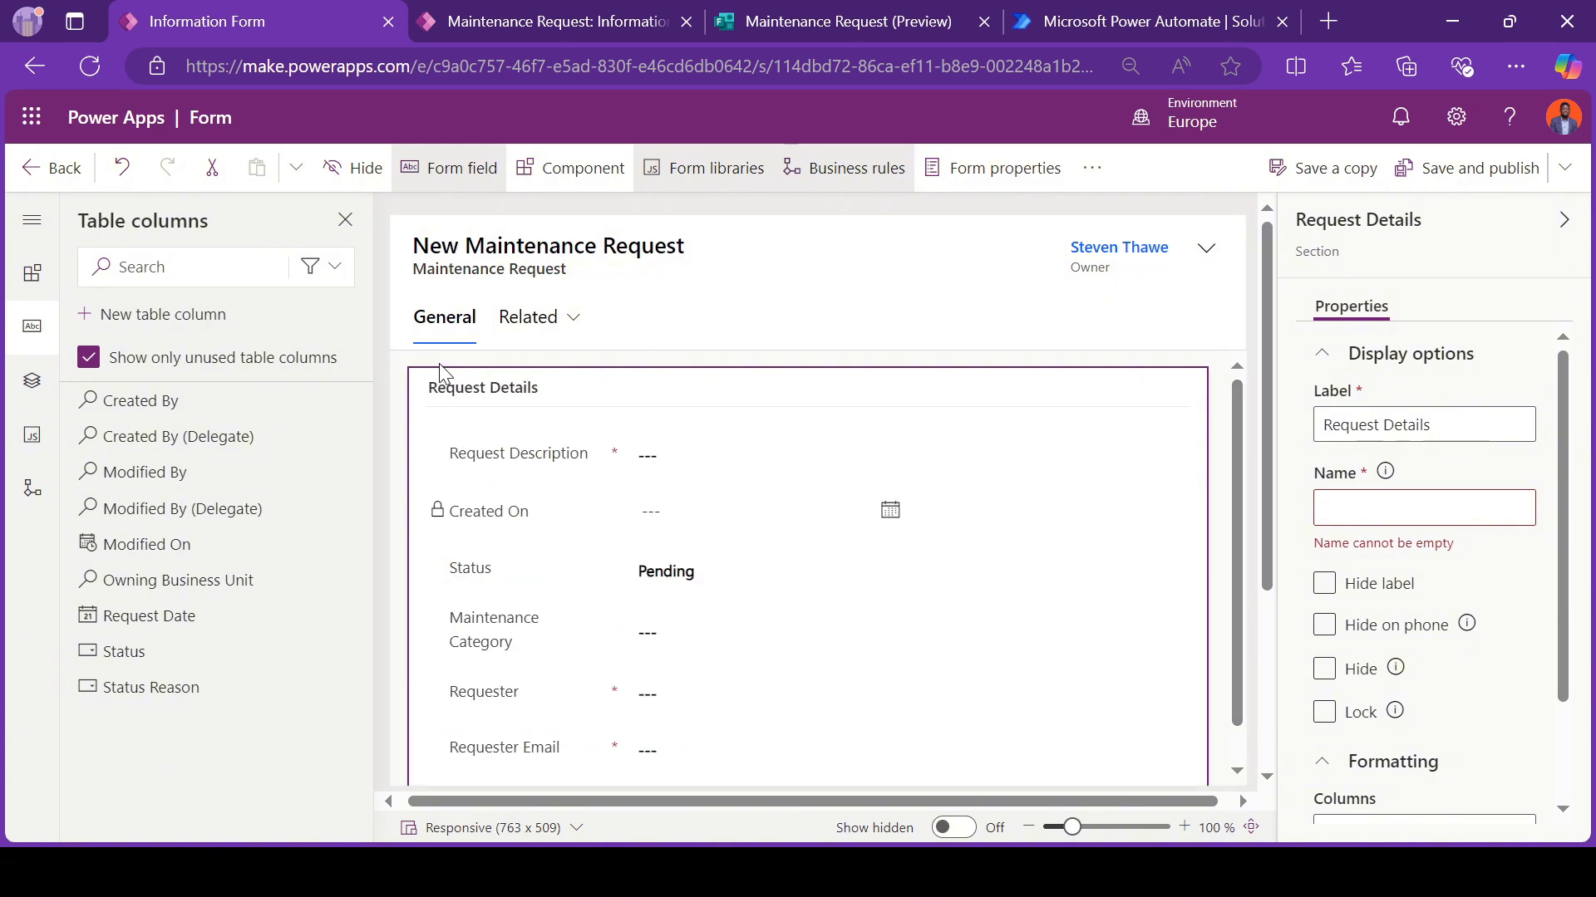
Step: Change the layout of the Information form's General tab to 2 columns
left_click(447, 337)
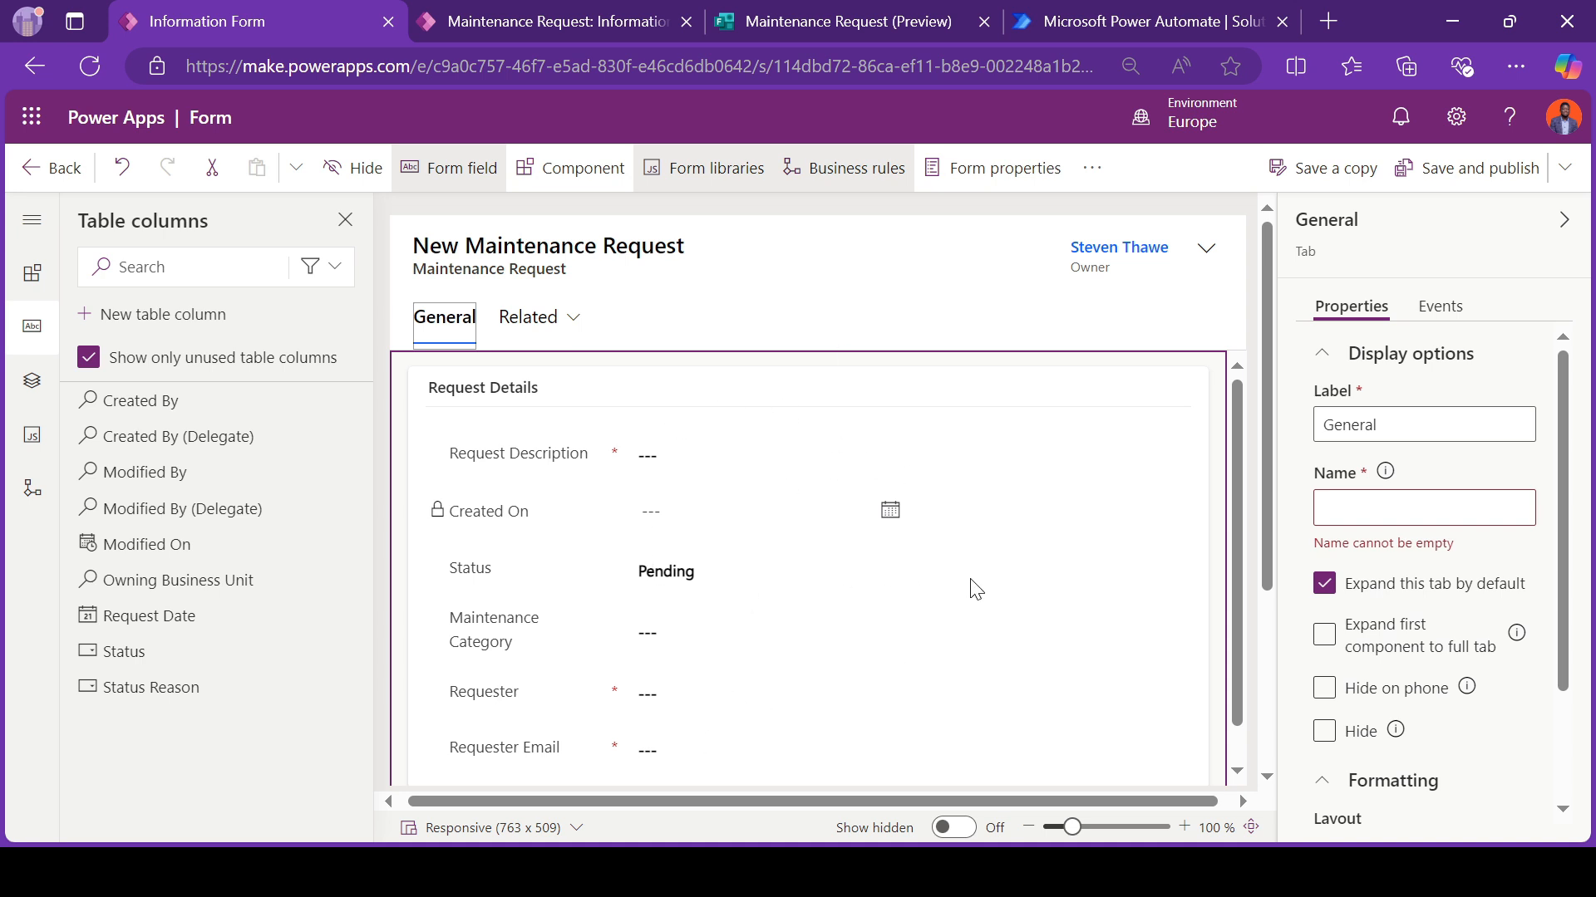
scroll(1362, 752, "down", 3)
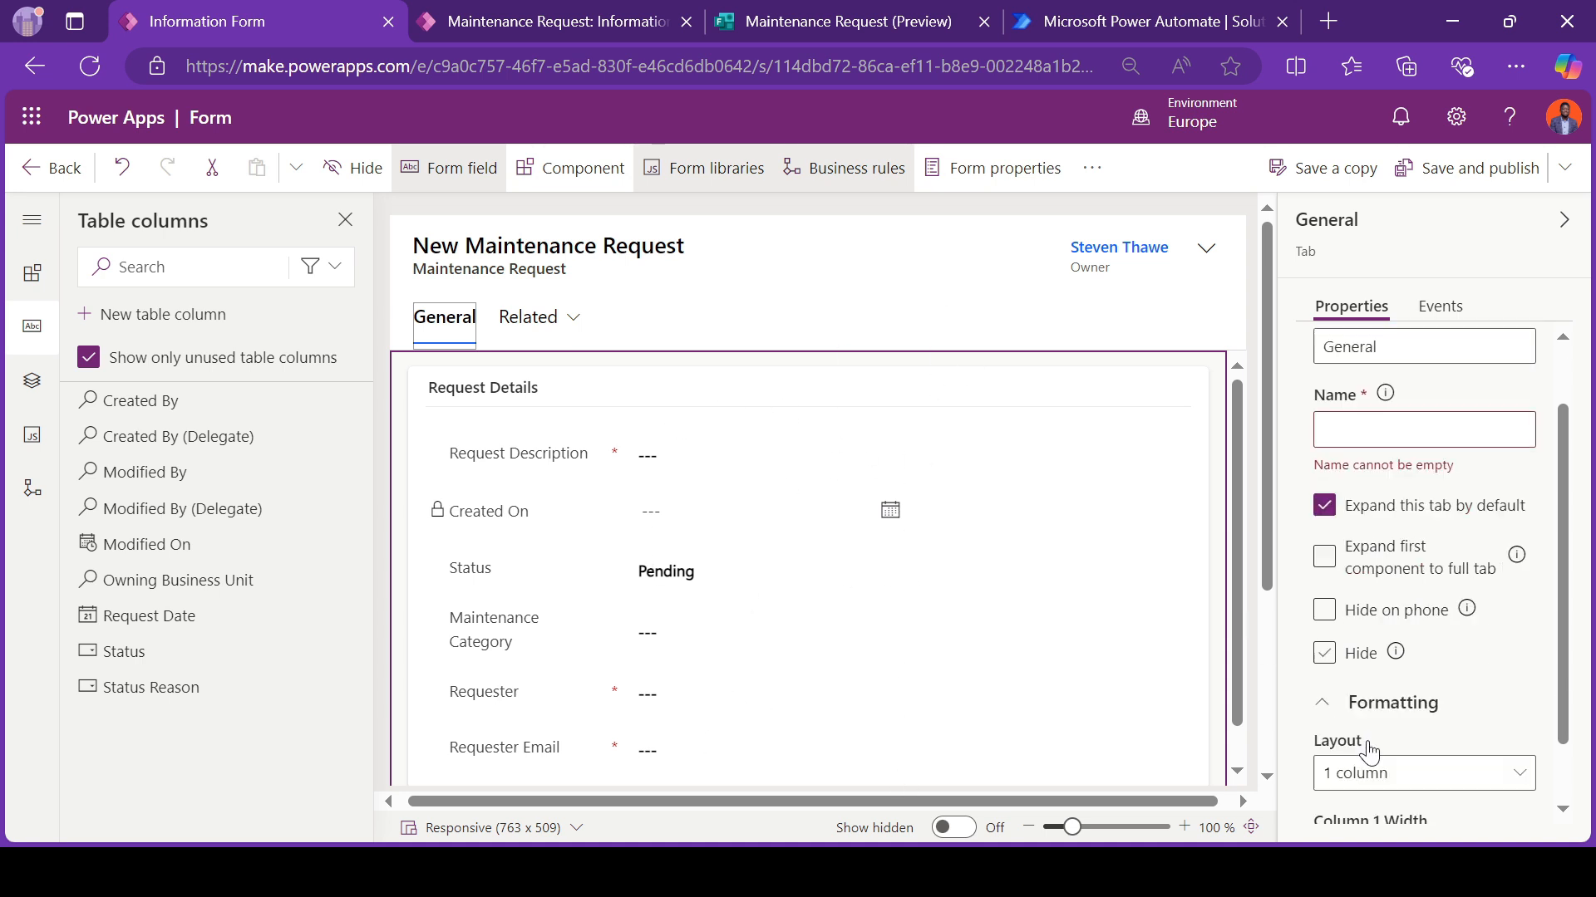
left_click(1383, 742)
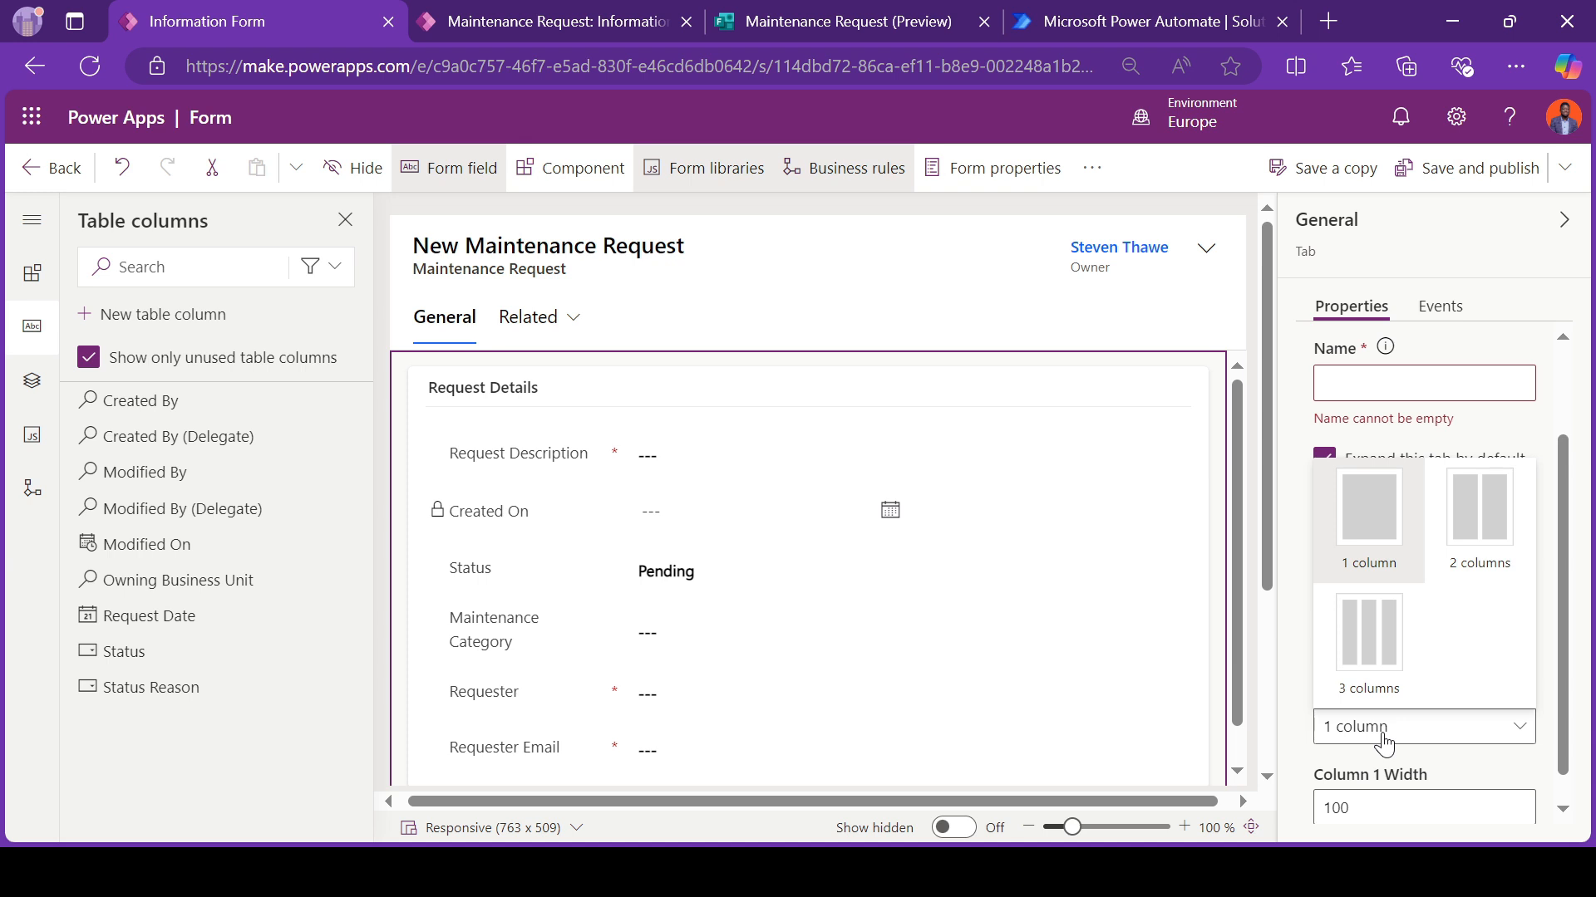
left_click(1483, 548)
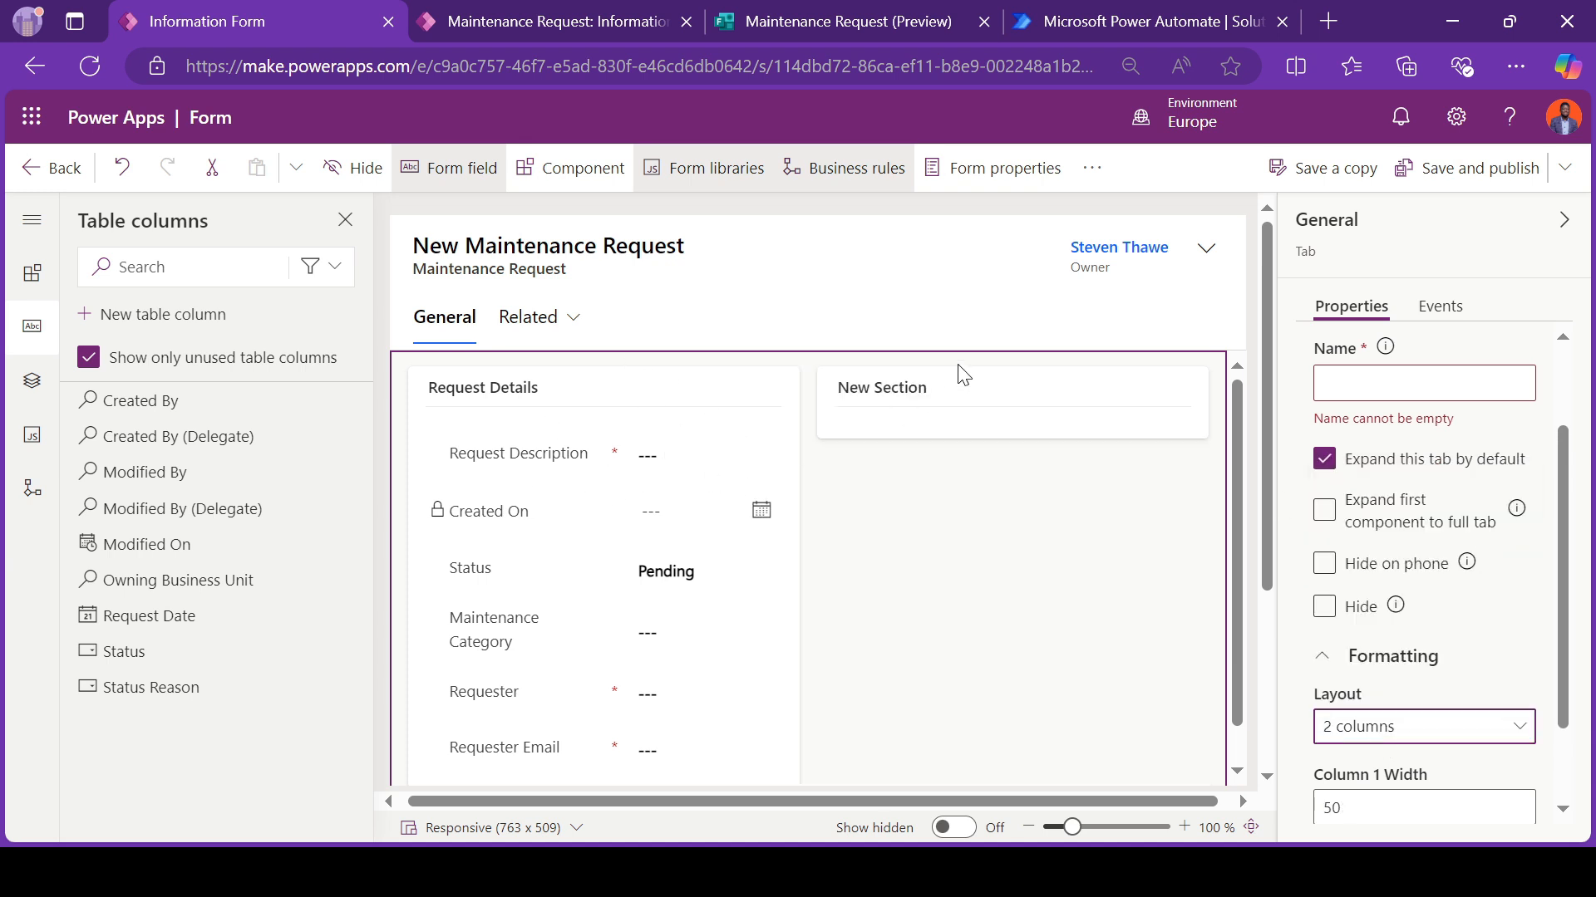
Step: Label the new empty section beside Request Details "Inspection Remarks"
left_click(947, 384)
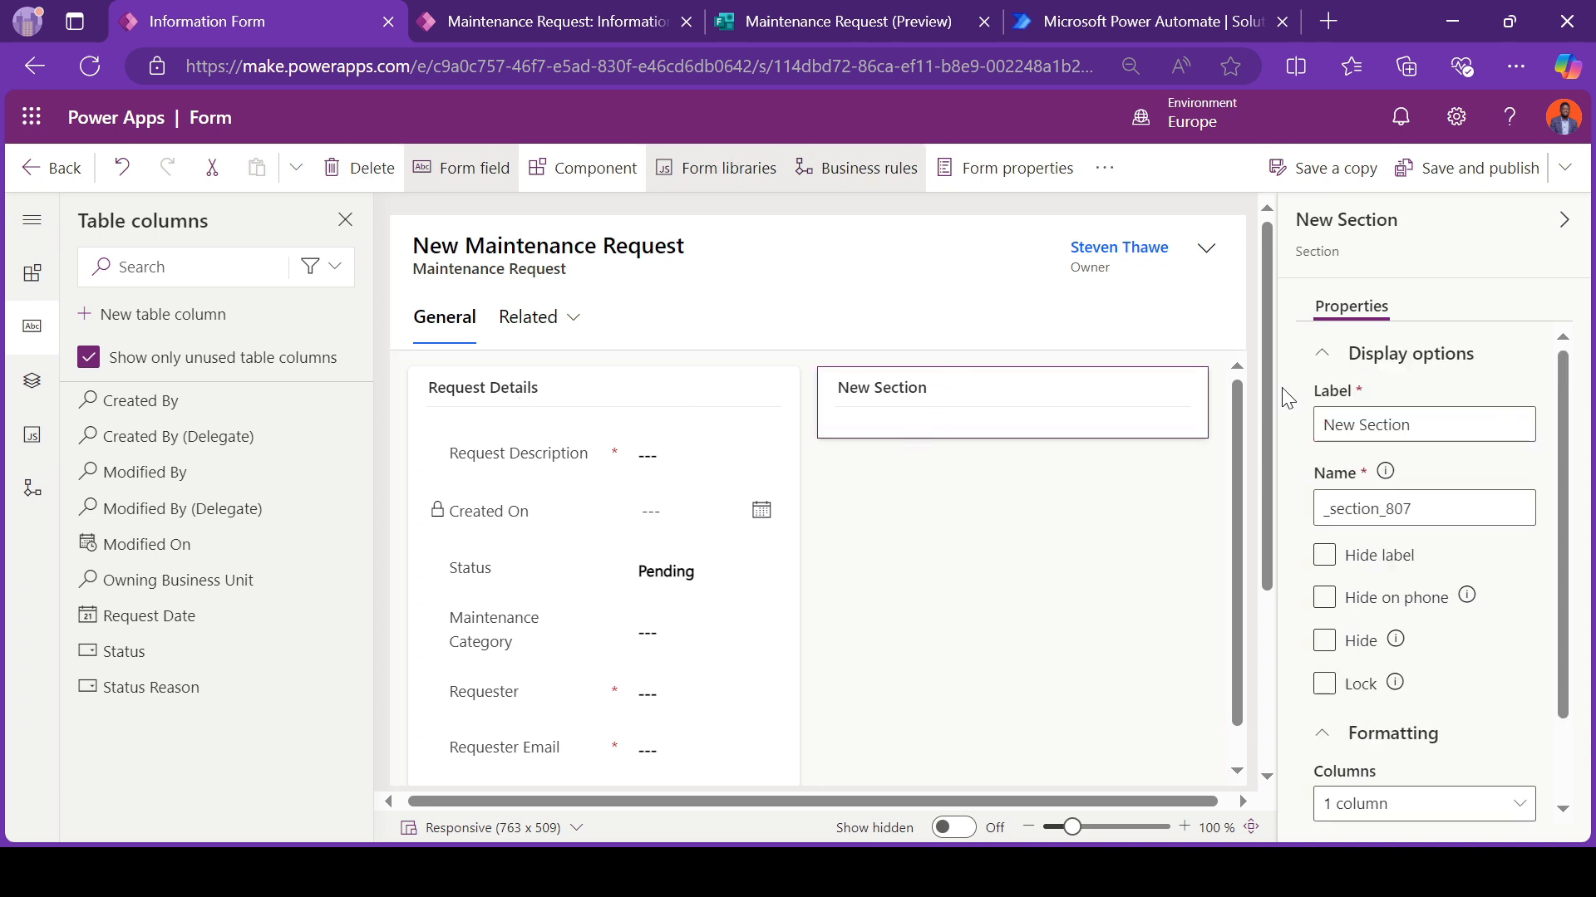
triple_click(1409, 435)
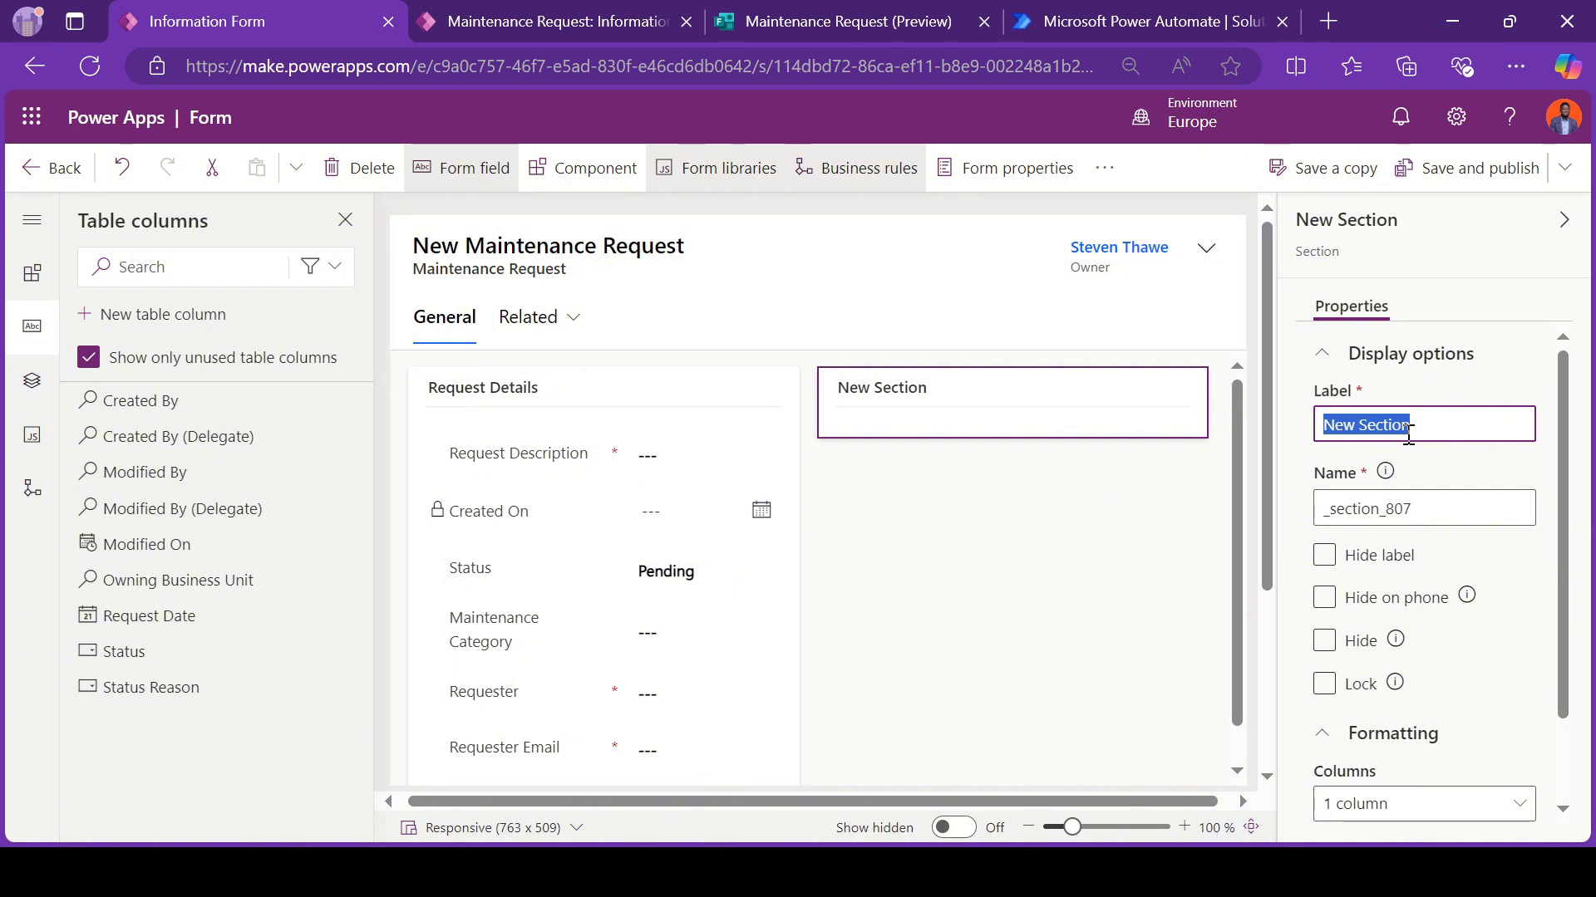
type("Ins")
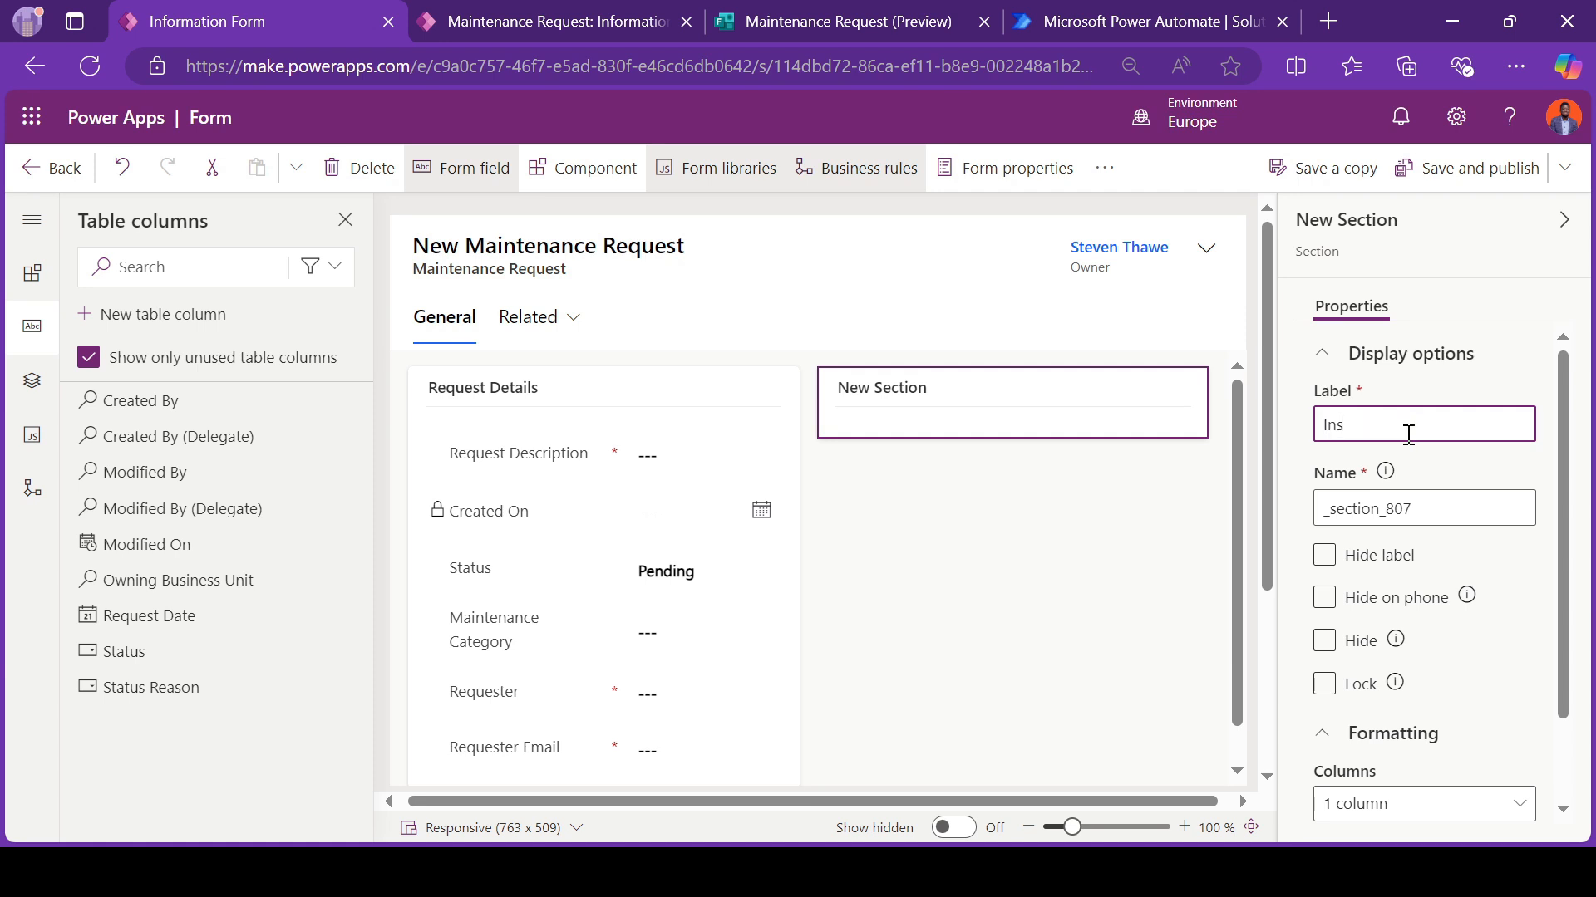
type("pection Remarks")
left_click(972, 559)
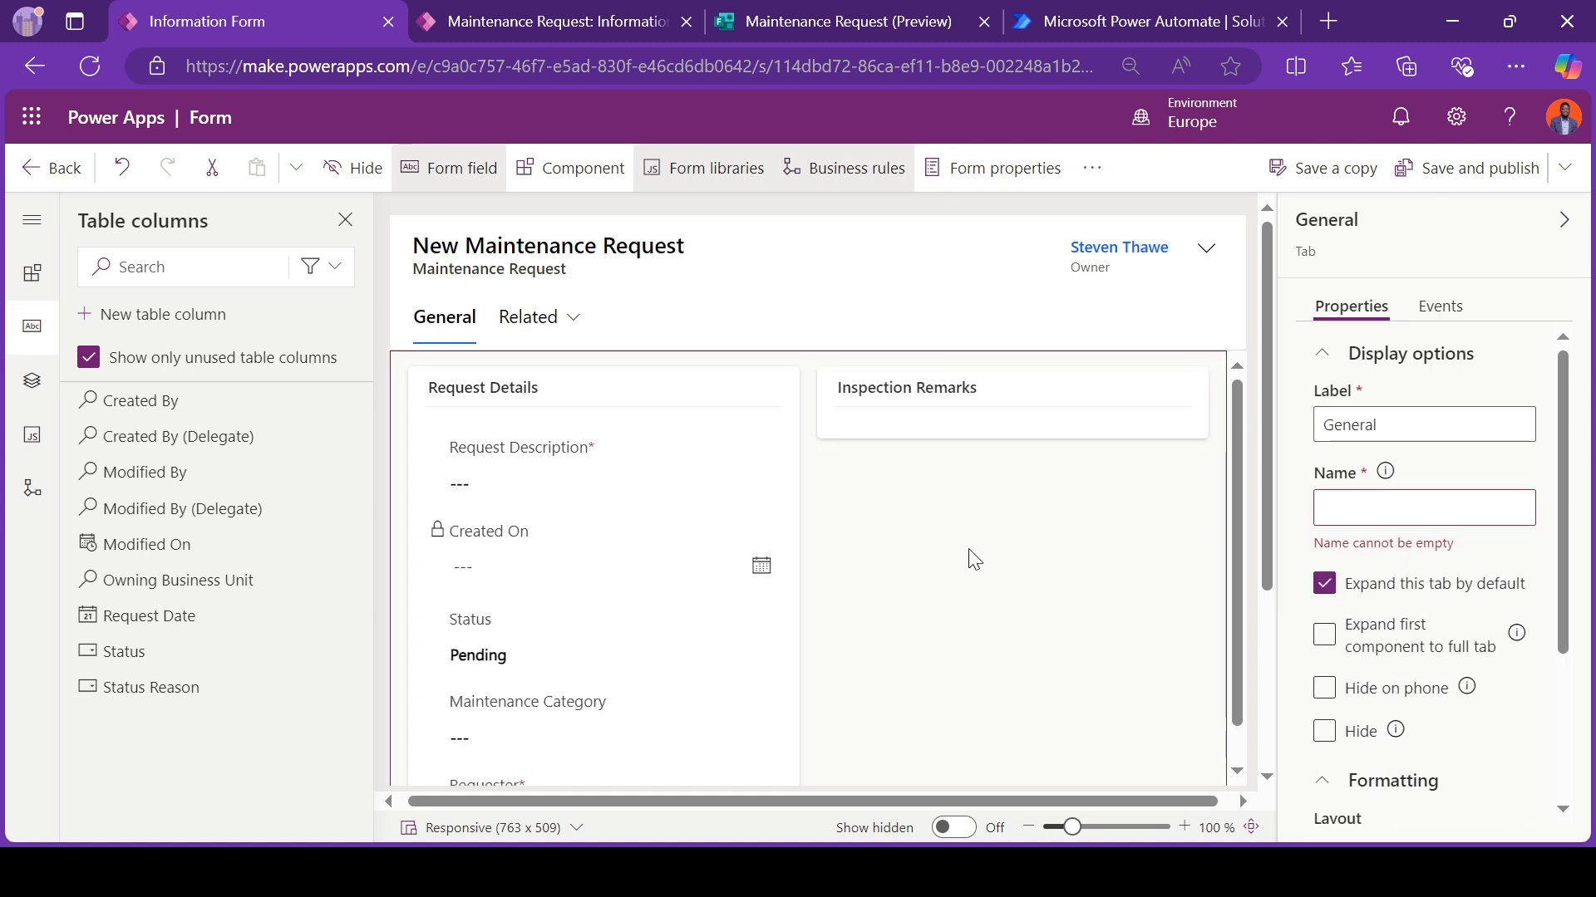
Step: With the Inspection Remarks section selected, start a new table column named "Inspection Status" with the Choice data type
left_click(920, 417)
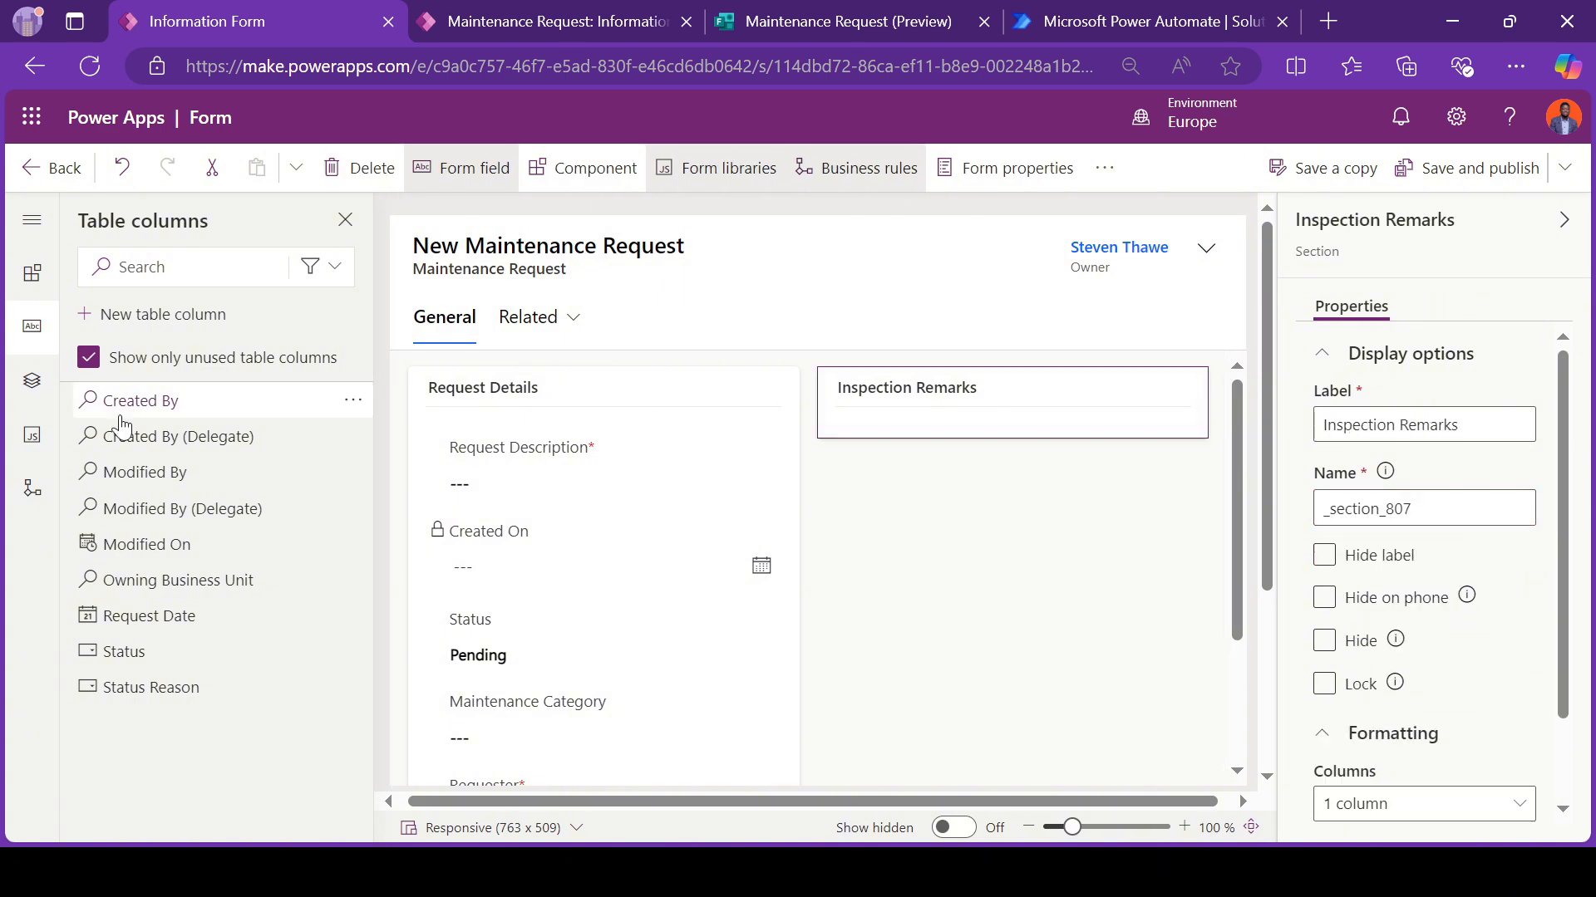
left_click(131, 316)
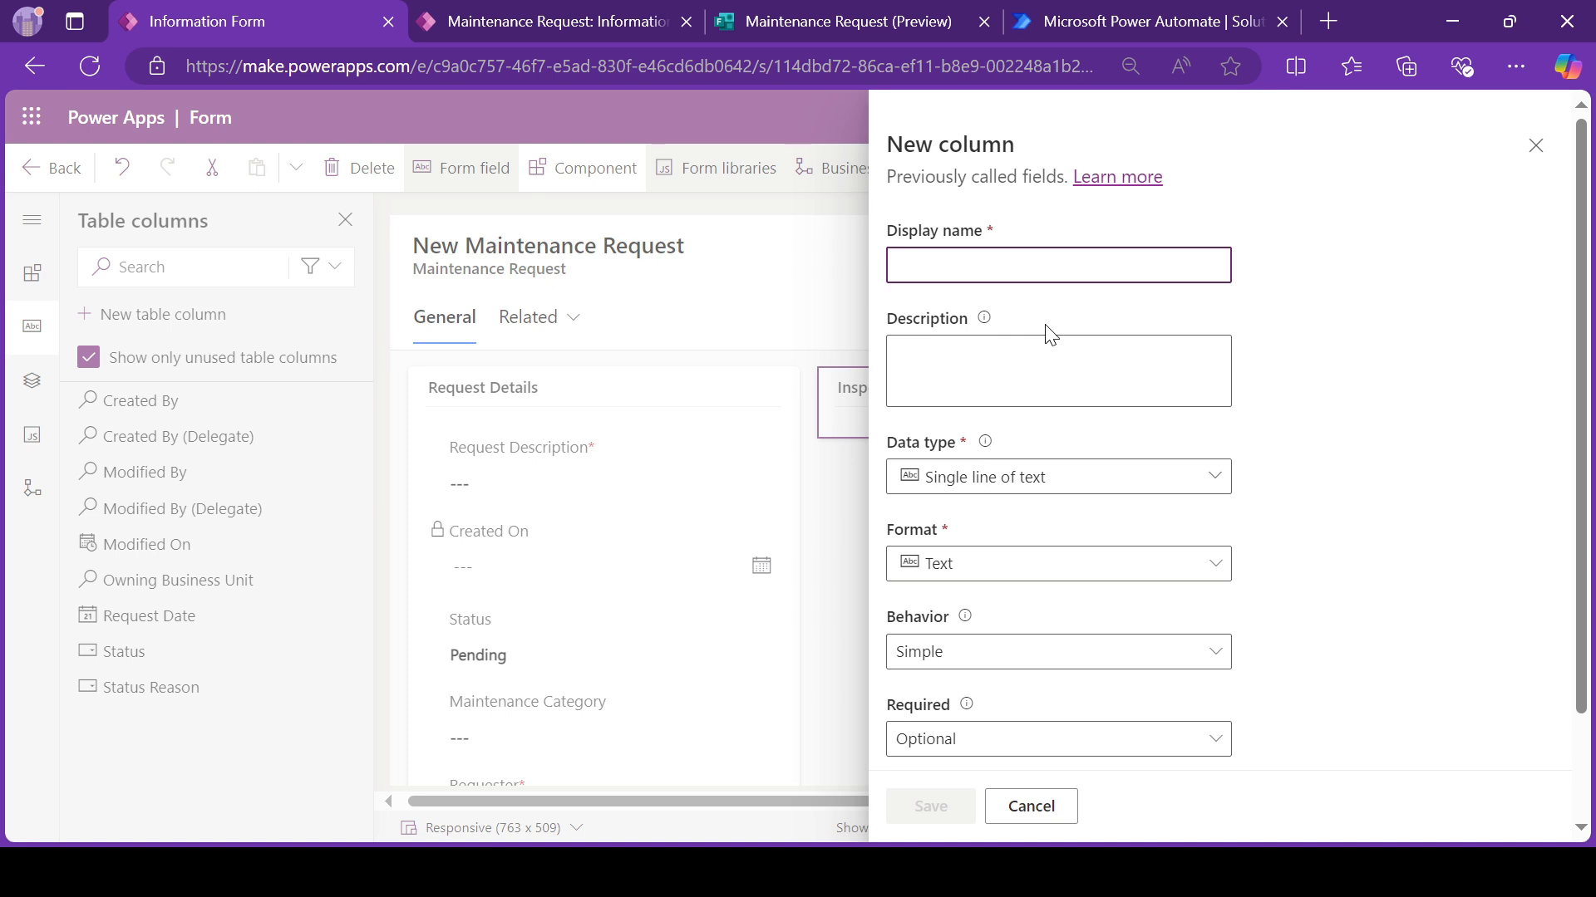
left_click(358, 873)
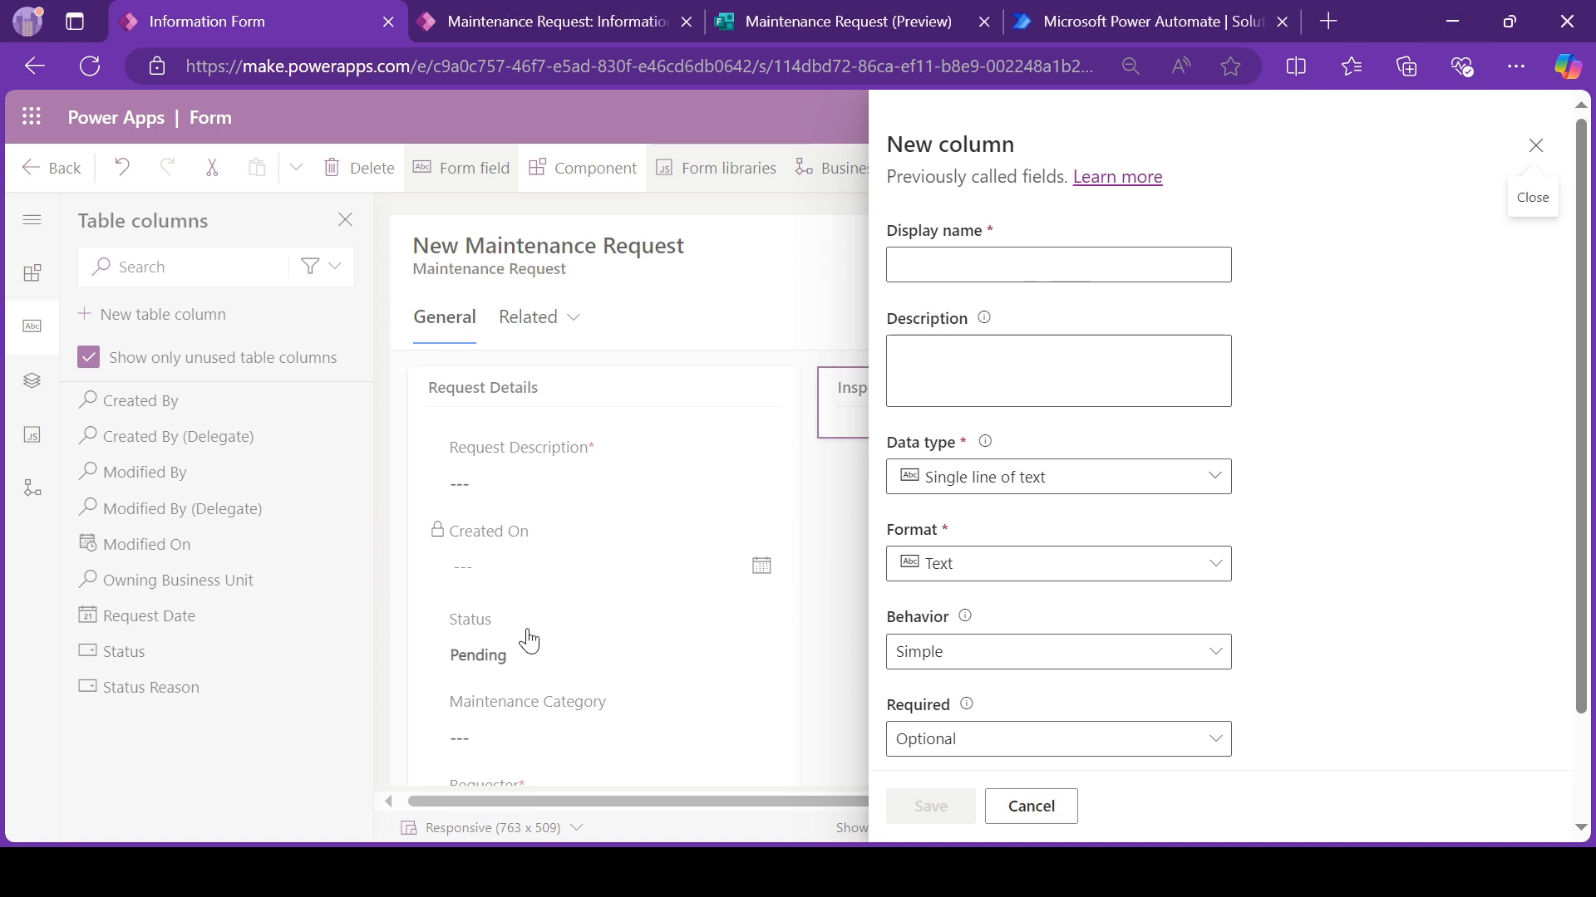
left_click(929, 260)
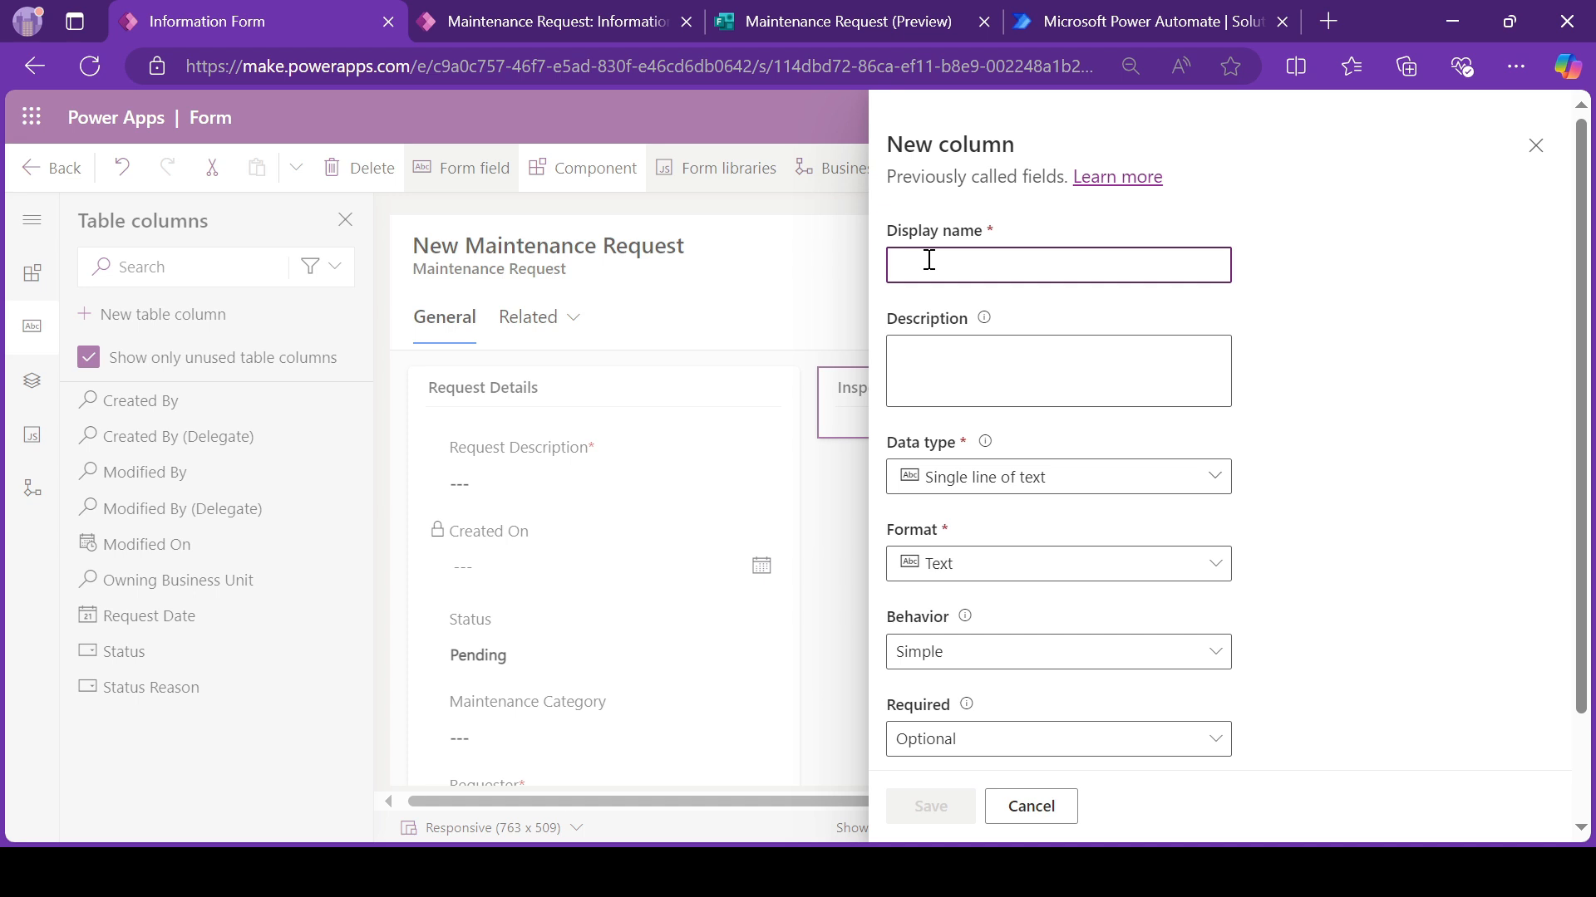
type("Inspecti")
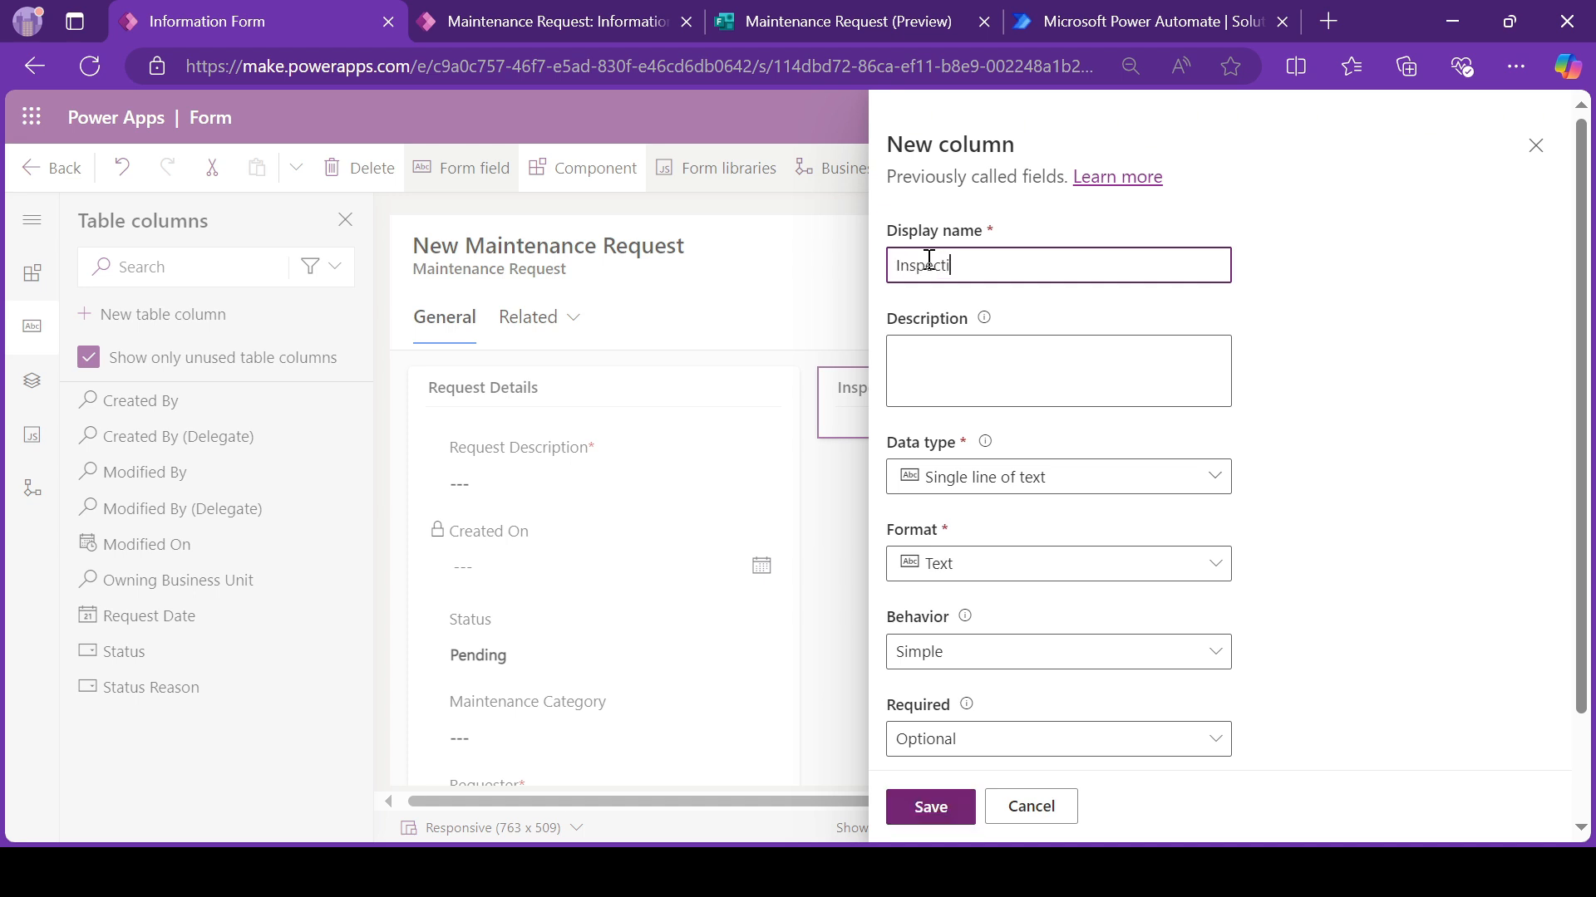
type("on Status")
left_click(962, 479)
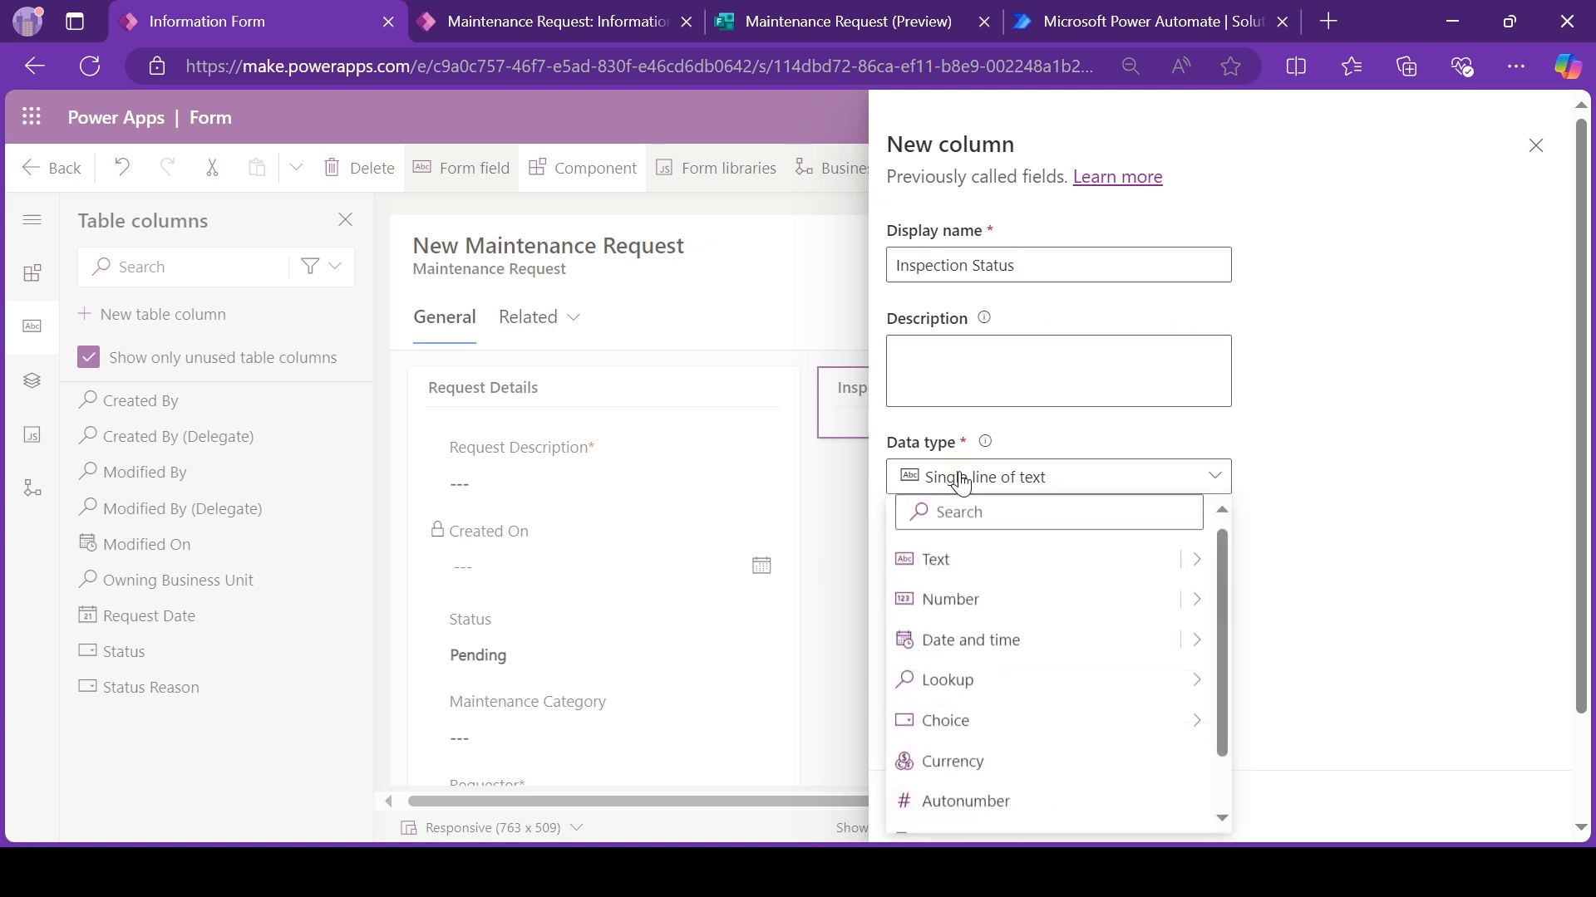
mouse_move(1193, 720)
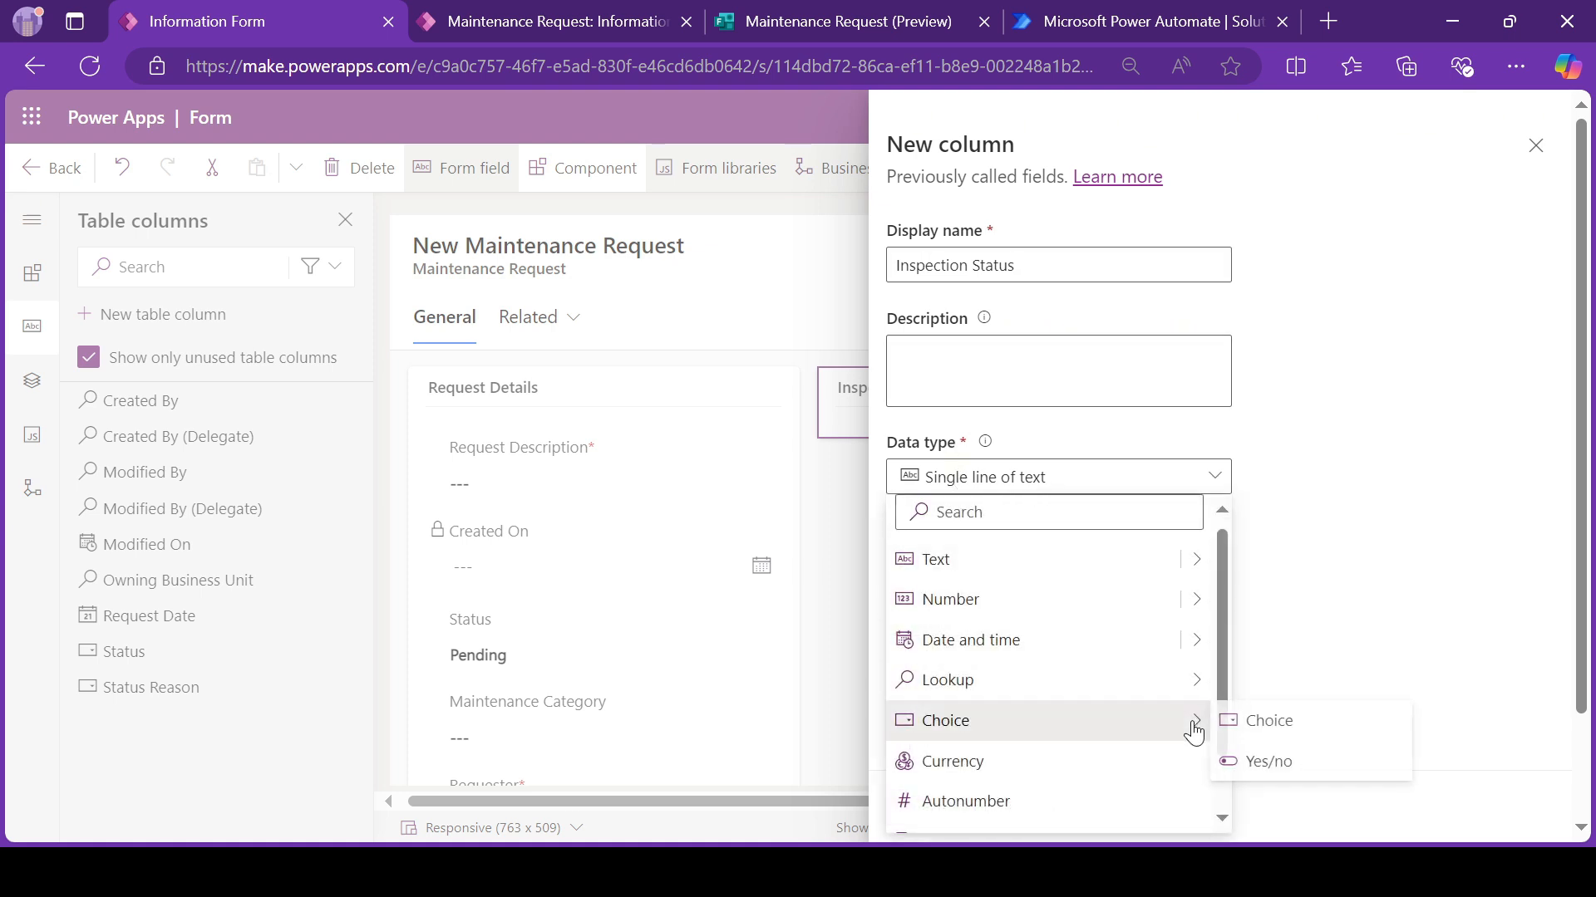
left_click(1250, 728)
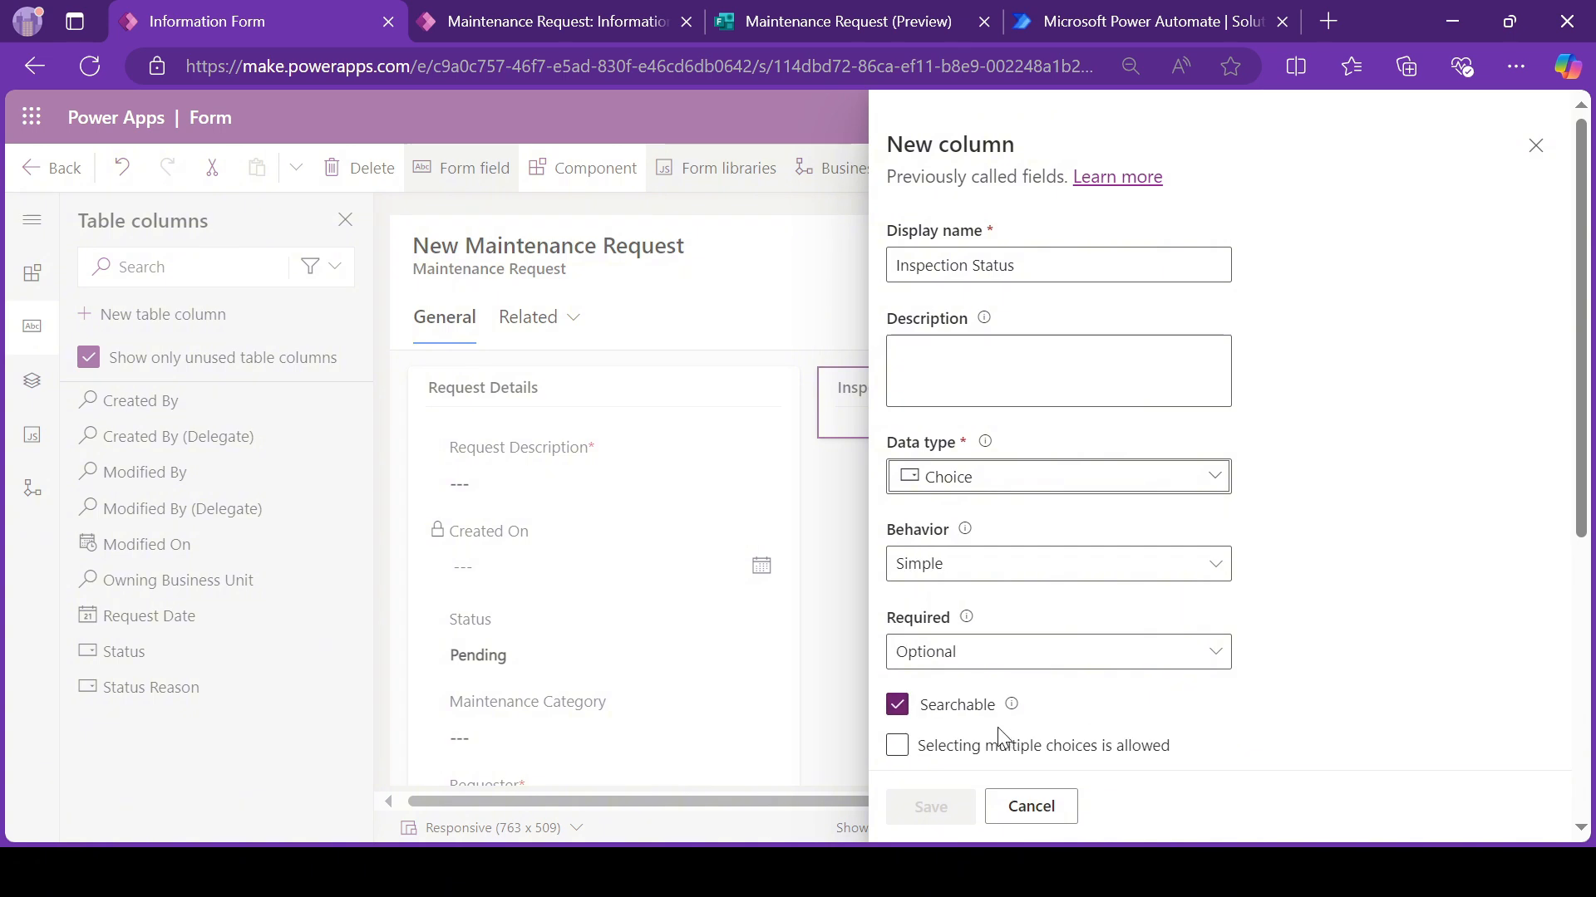
Step: Give Inspection Status a local, non-global choice list with the options Resolved and Escalated, and save the column
scroll(940, 518, "down", 6)
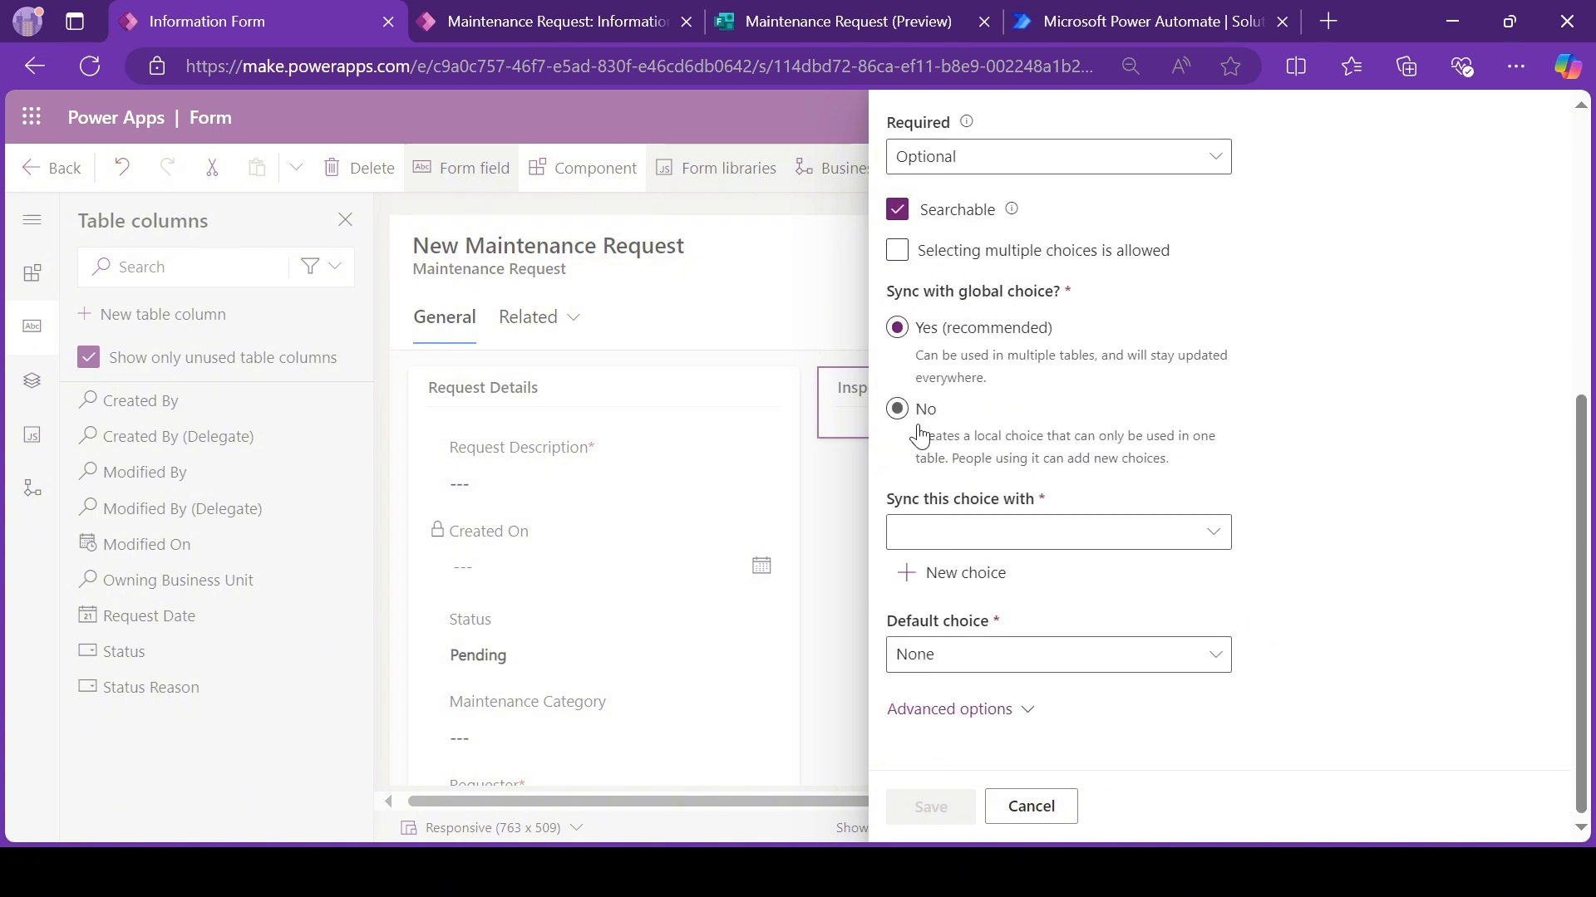
left_click(902, 413)
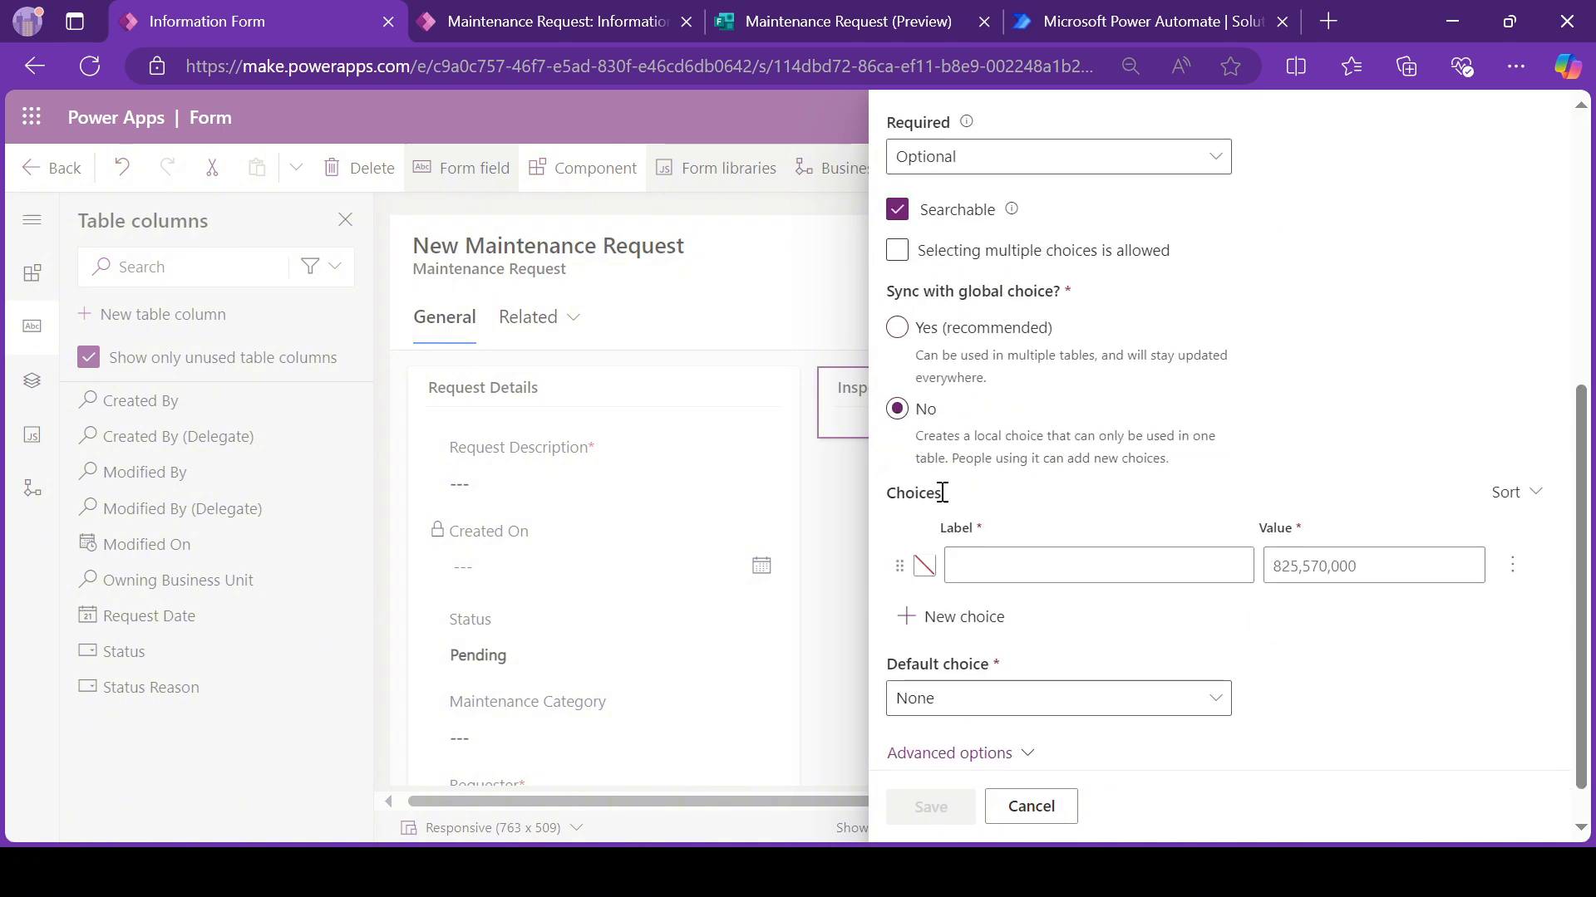
left_click(991, 566)
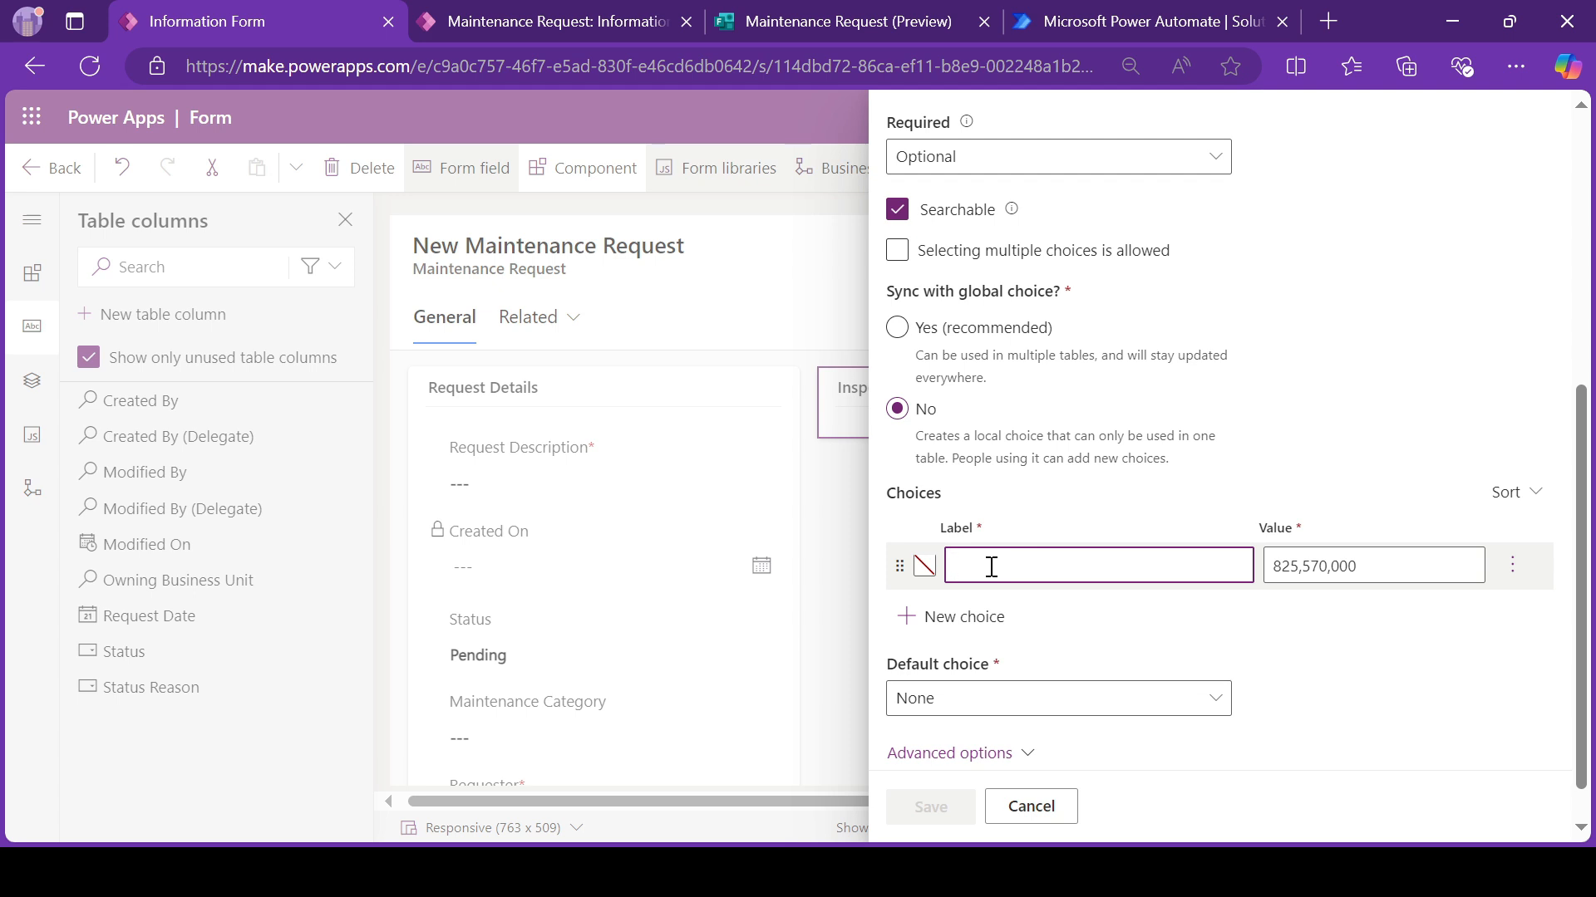
type("Pa")
key("BackSpace")
key("BackSpace")
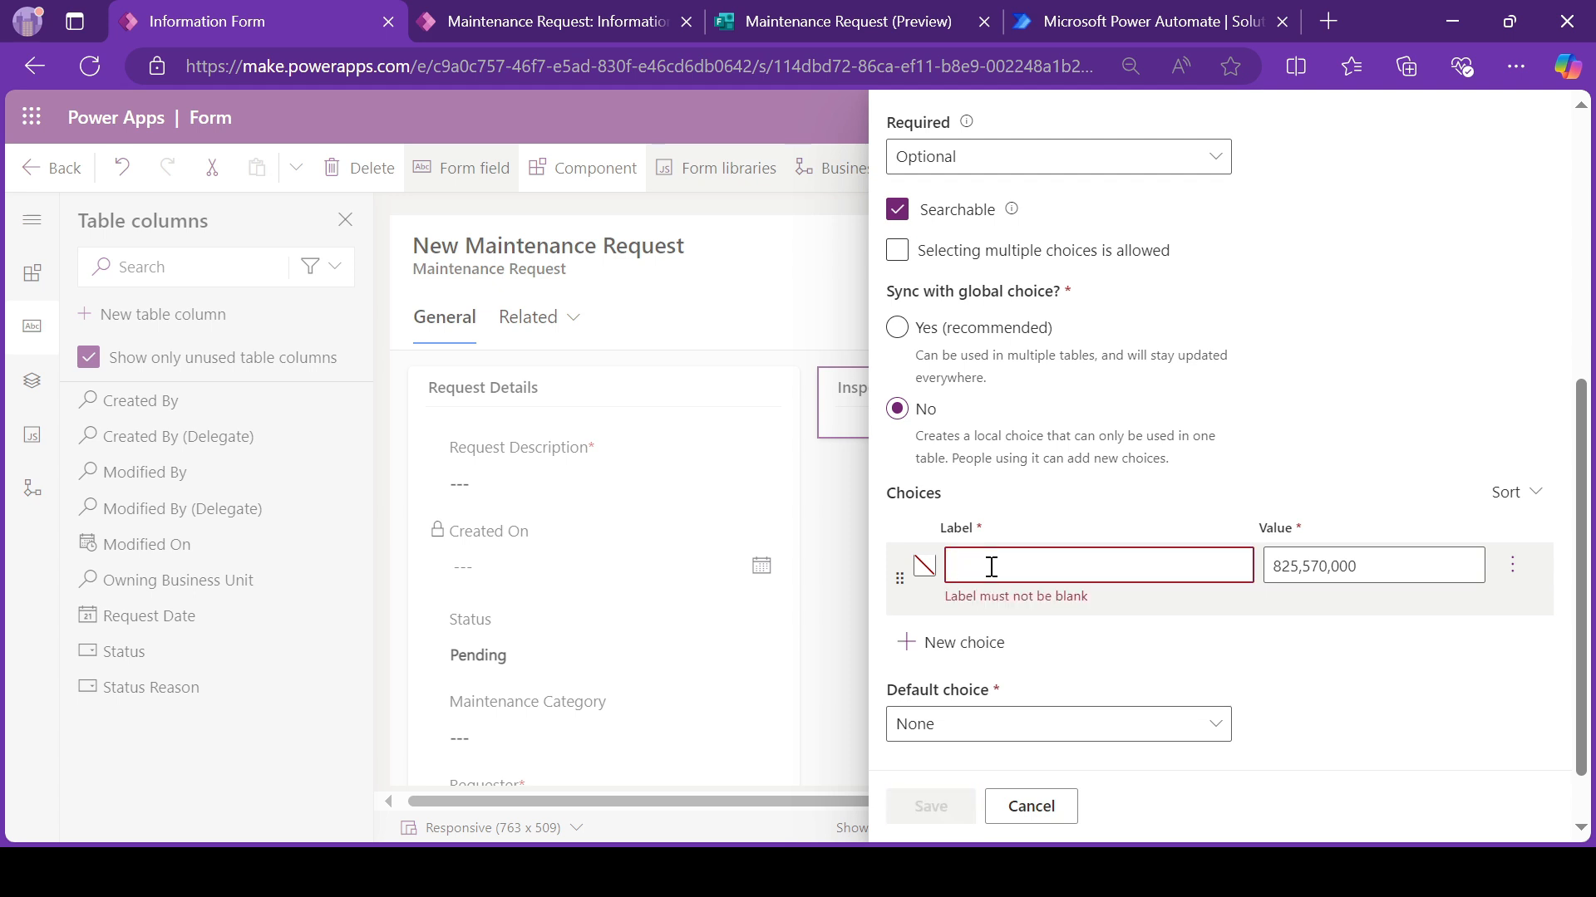
type("Resolved")
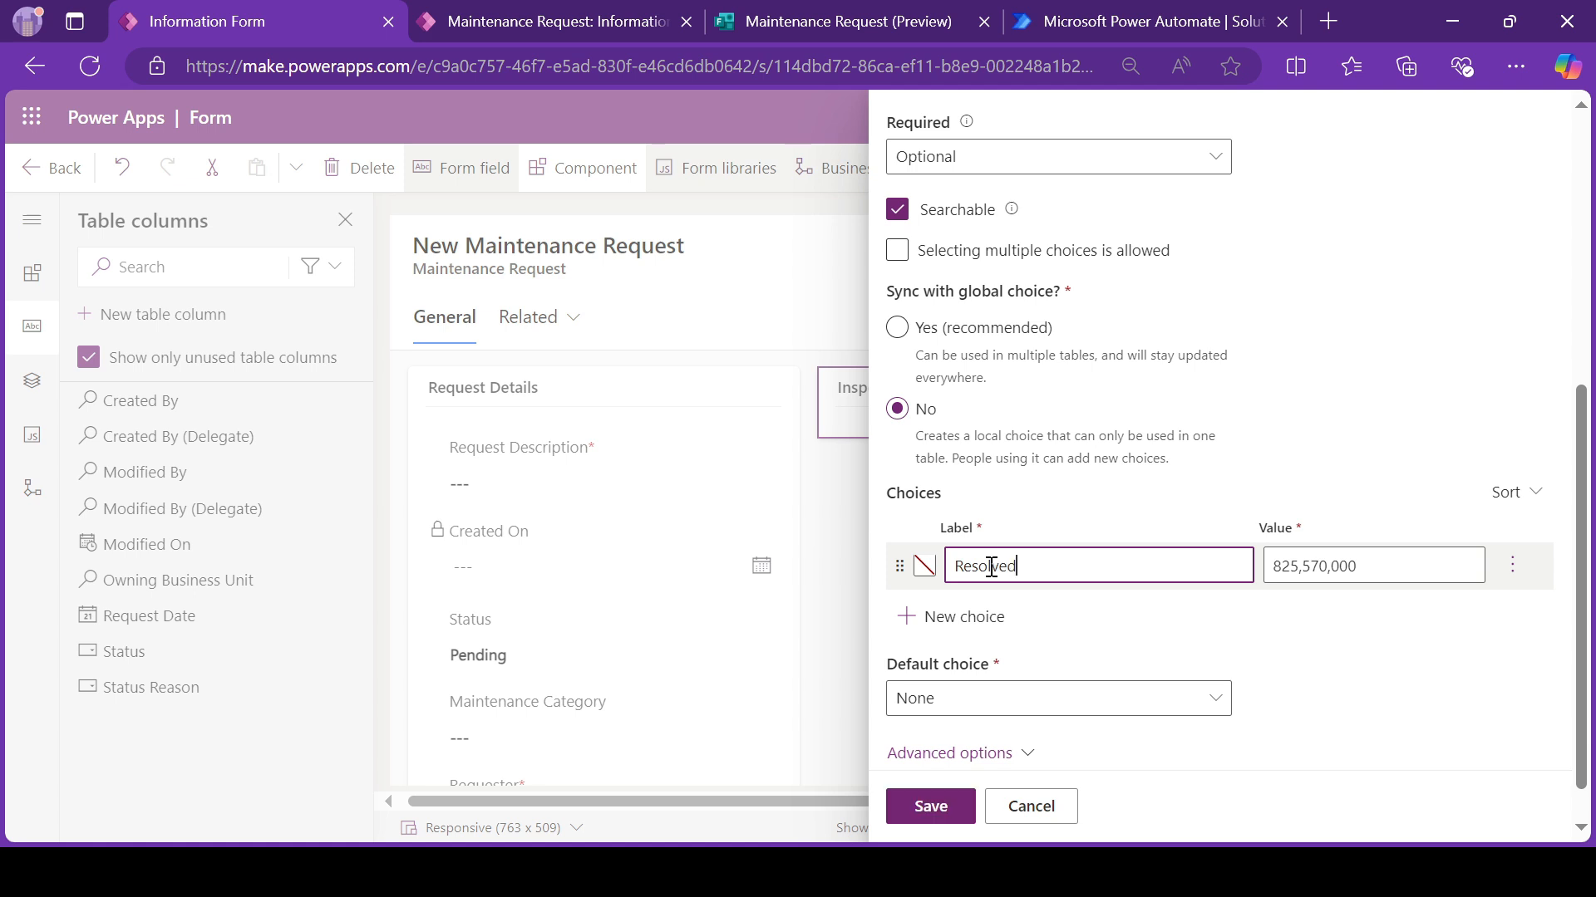
left_click(956, 619)
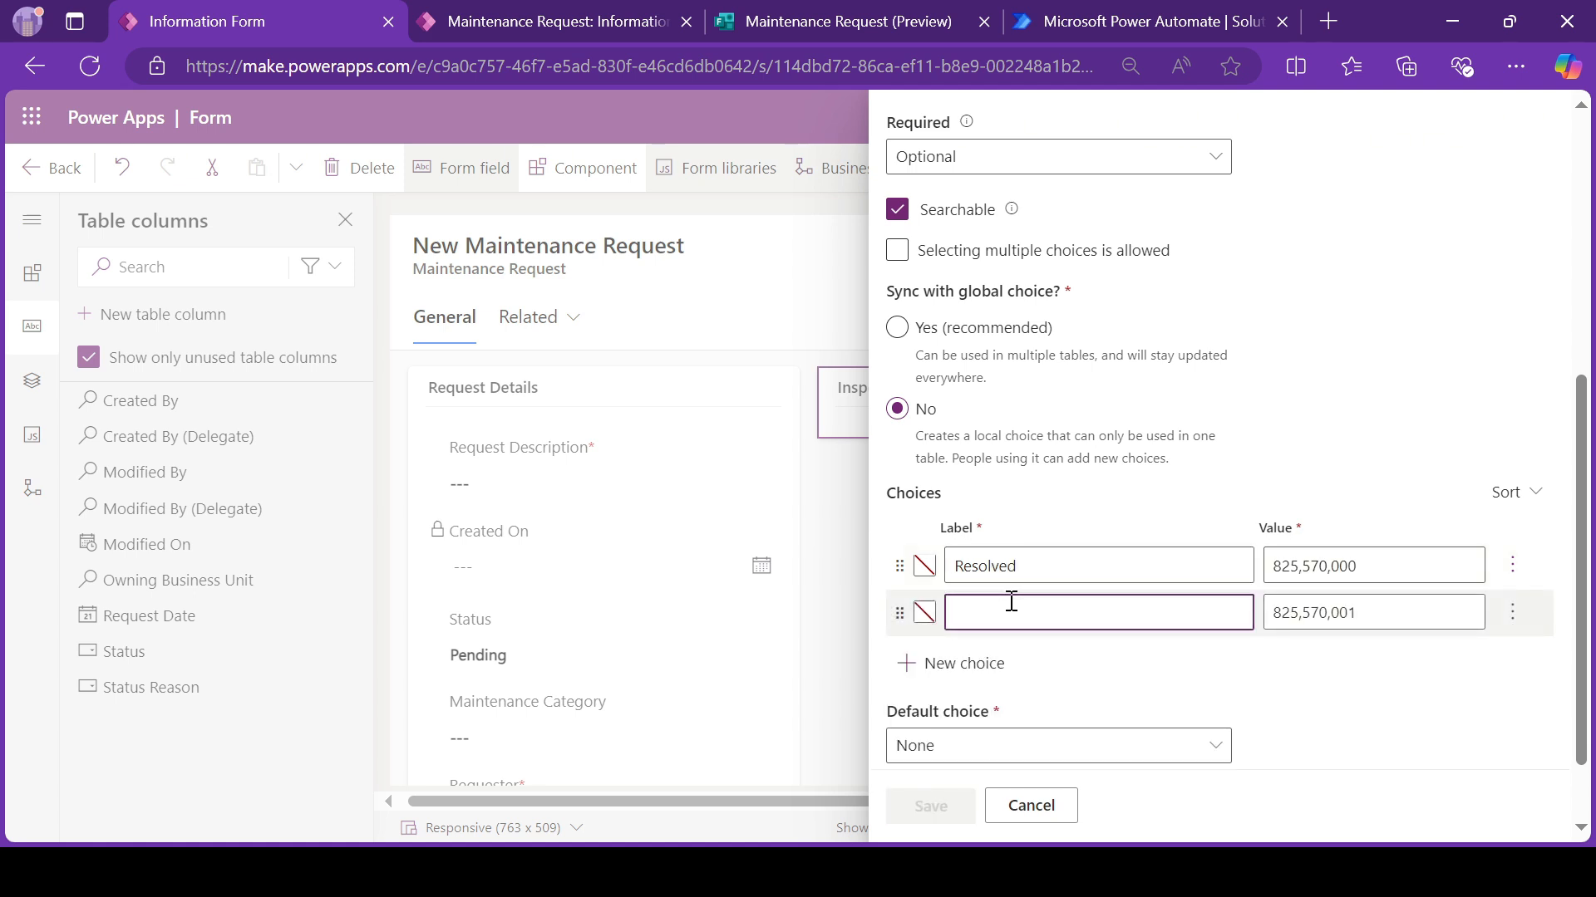
type("Escalle")
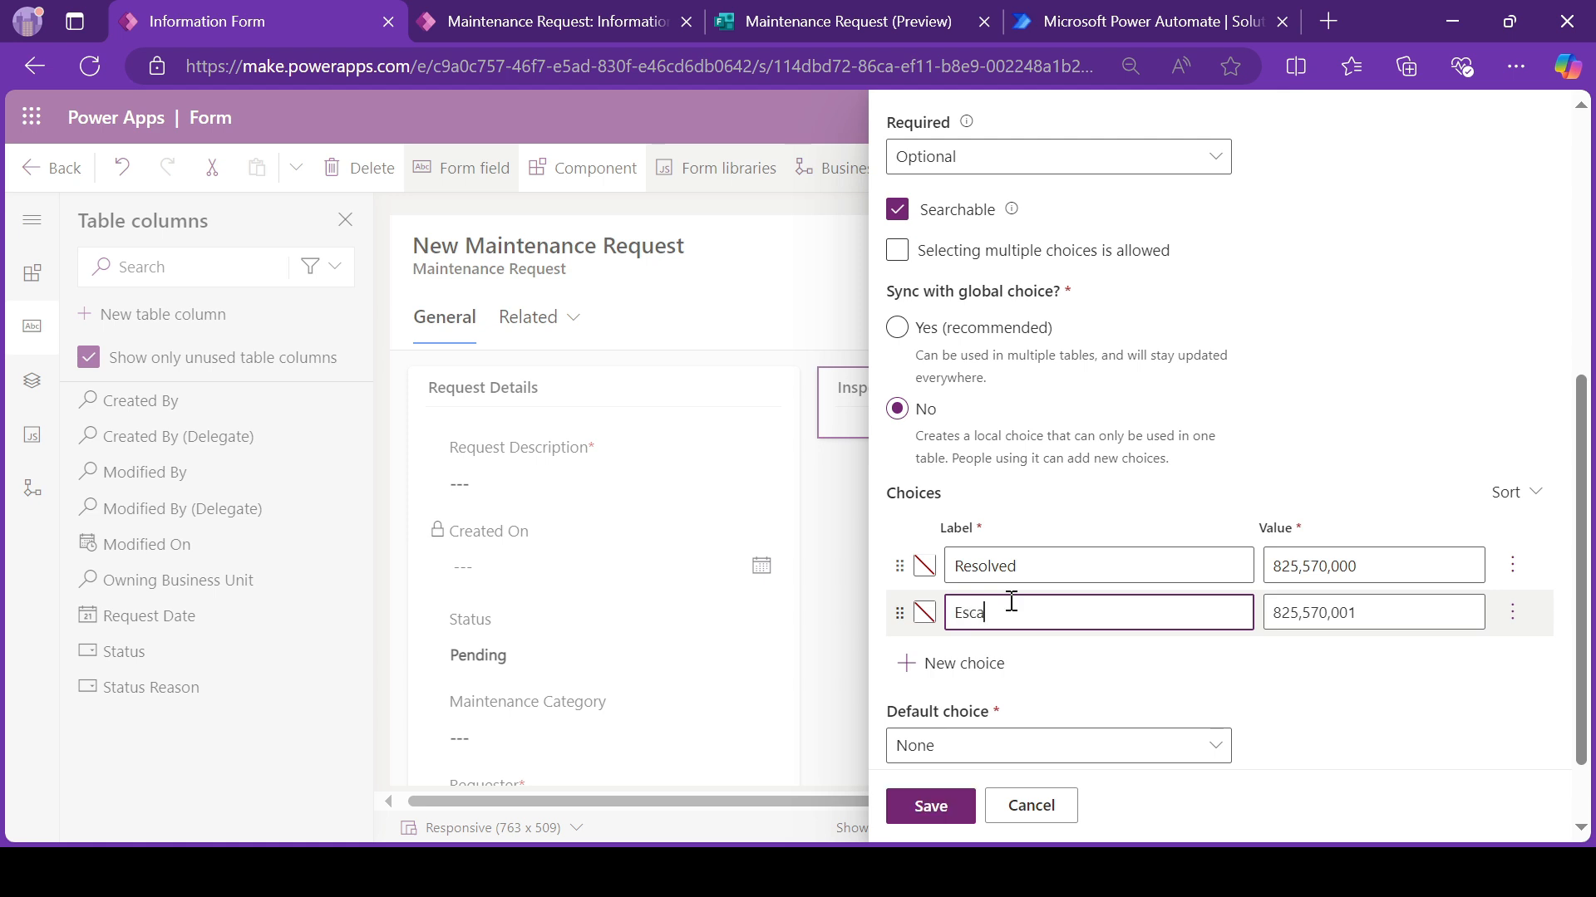
type("ted")
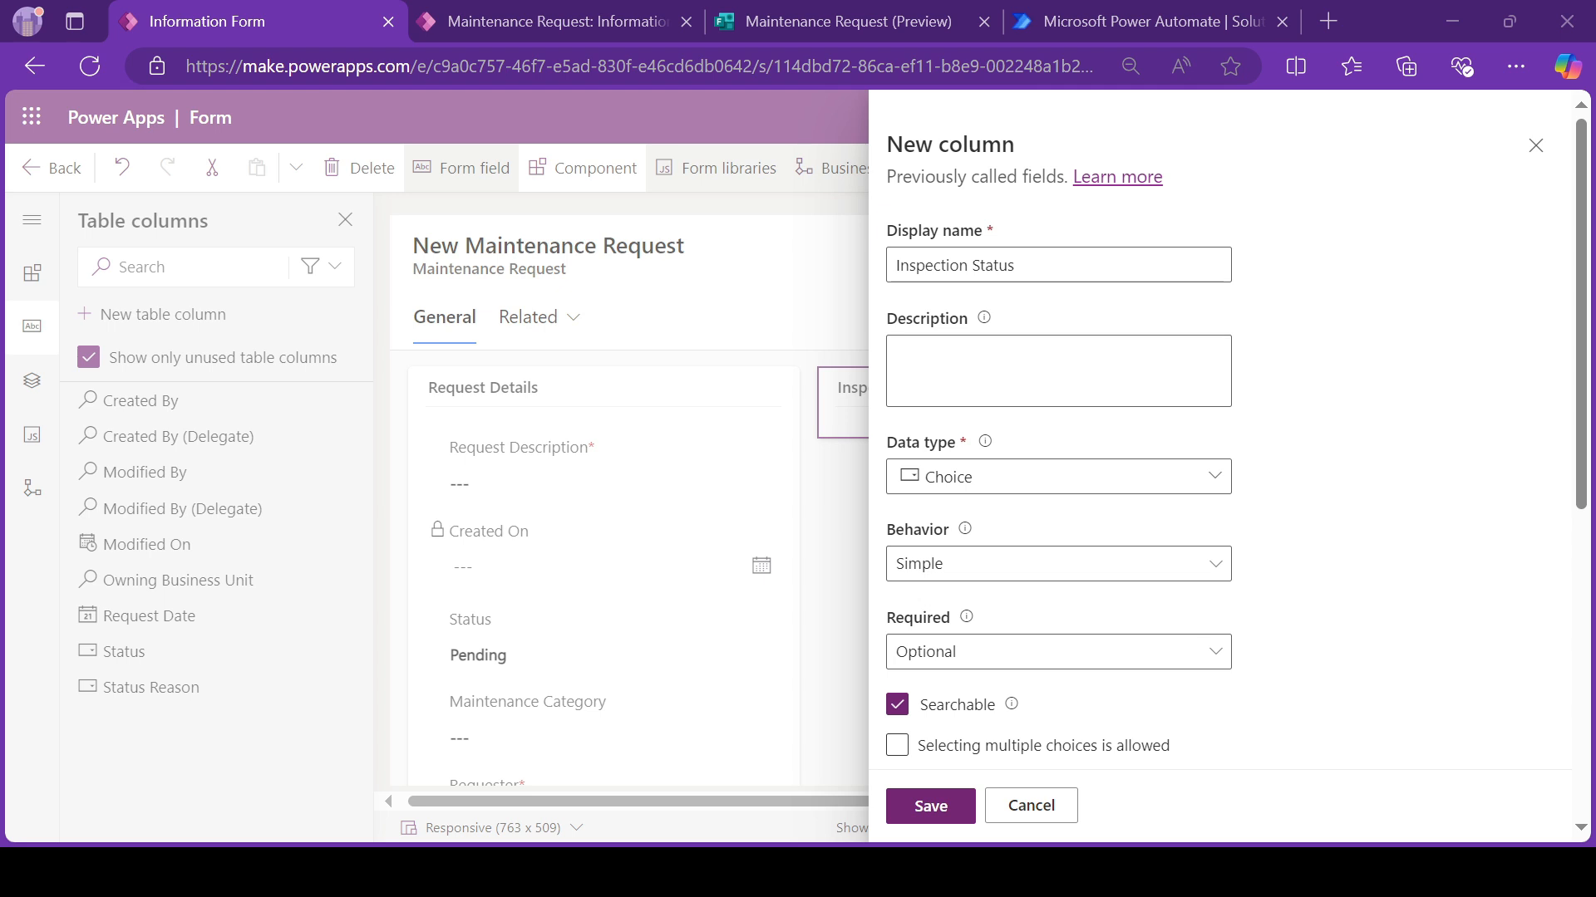
scroll(1080, 532, "down", 4)
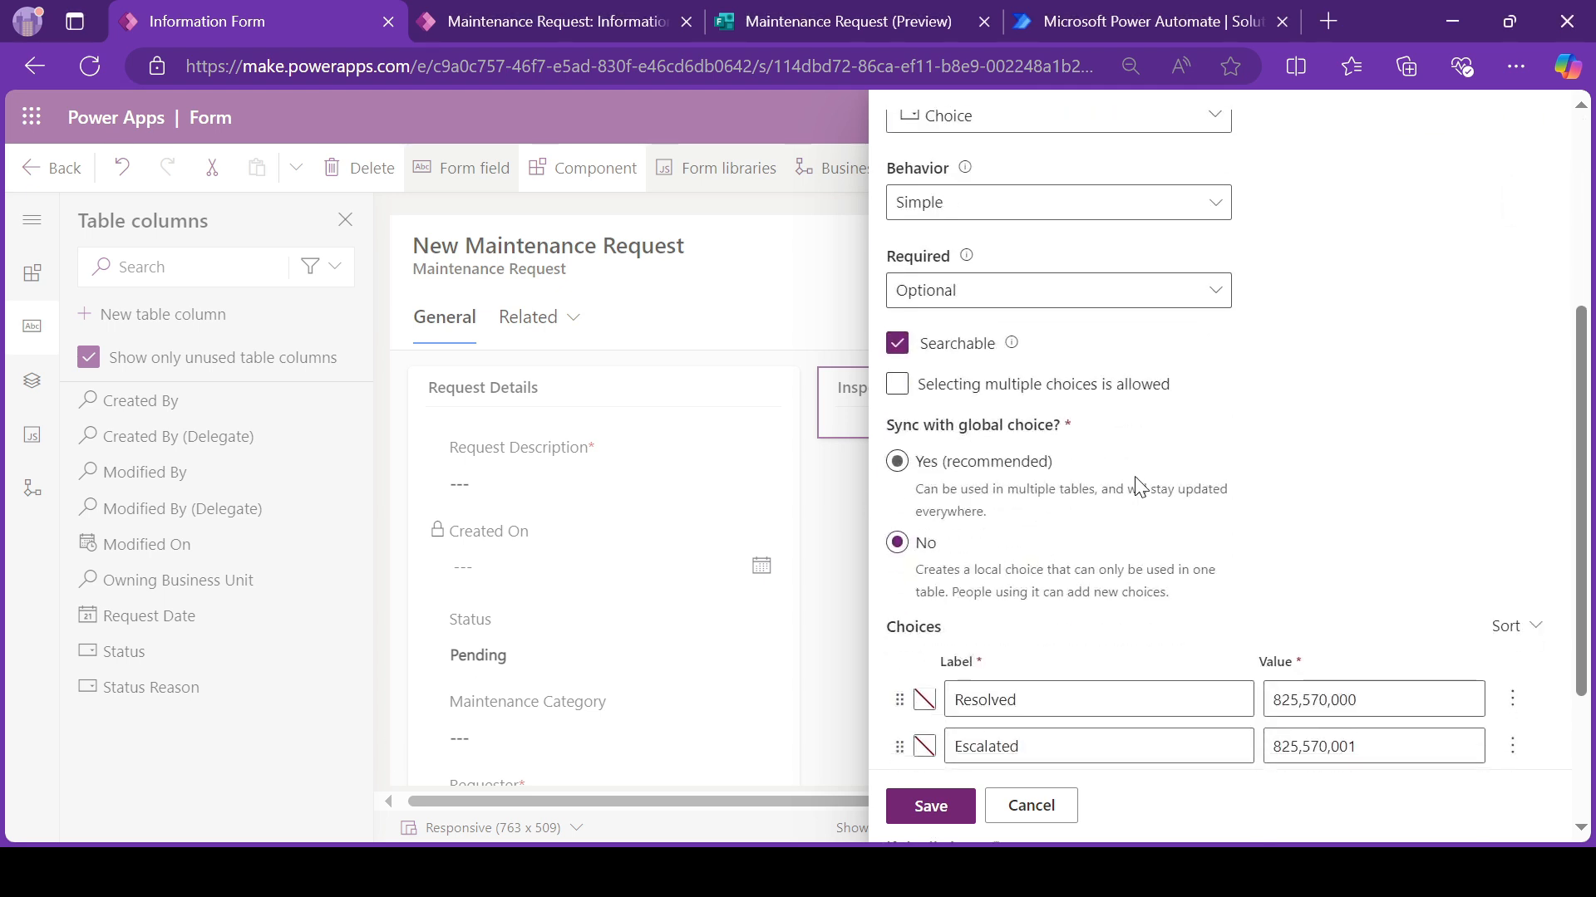
scroll(1139, 486, "down", 2)
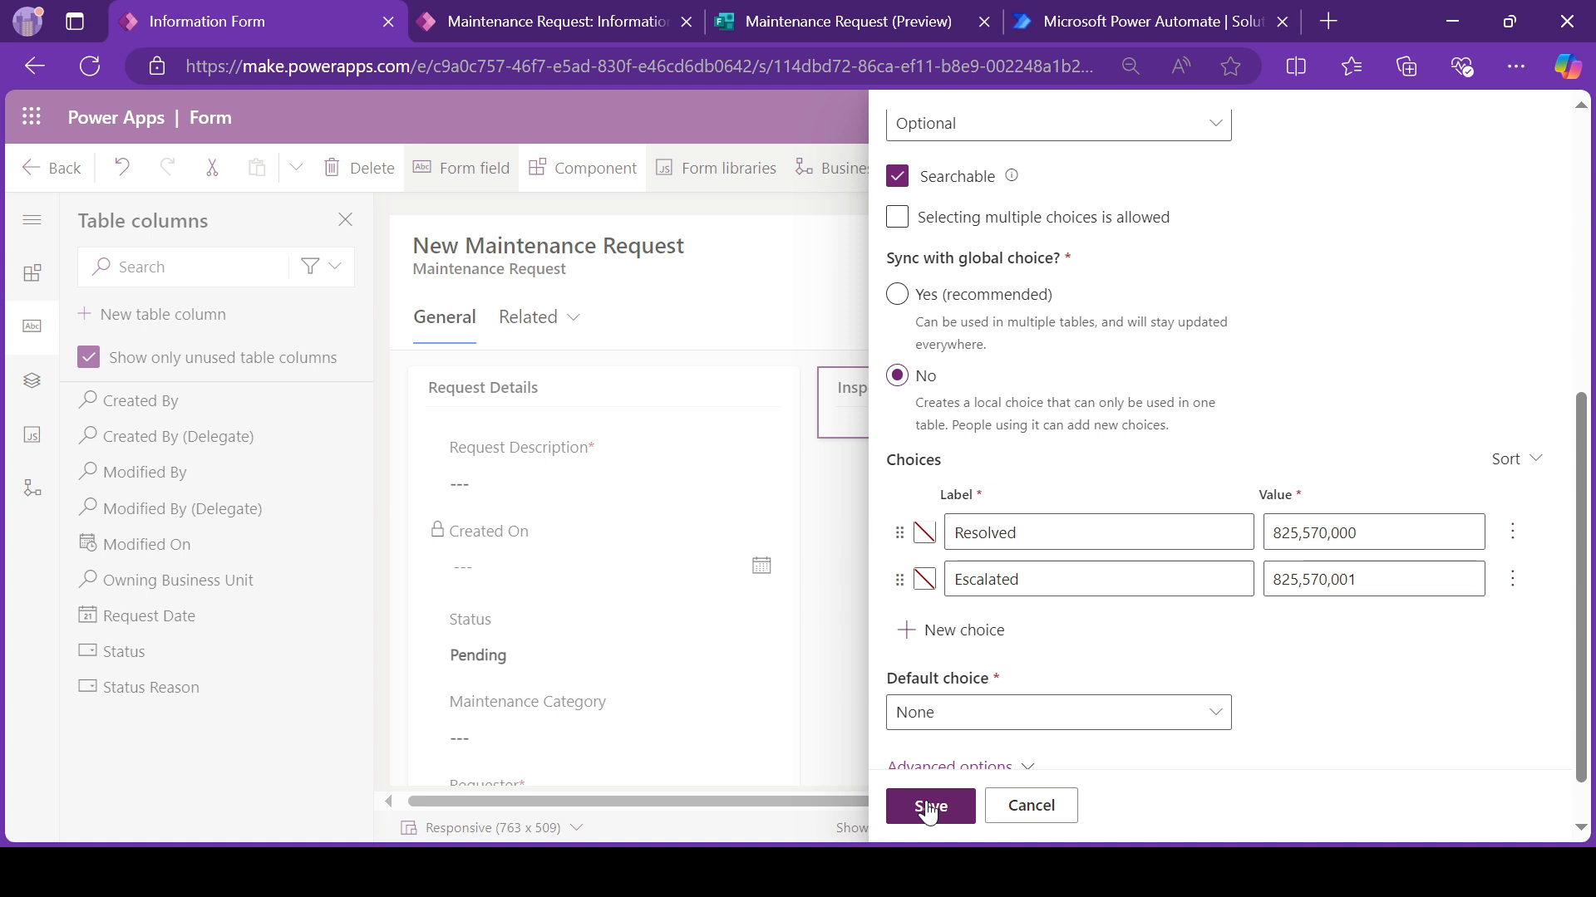
scroll(1180, 527, "up", 6)
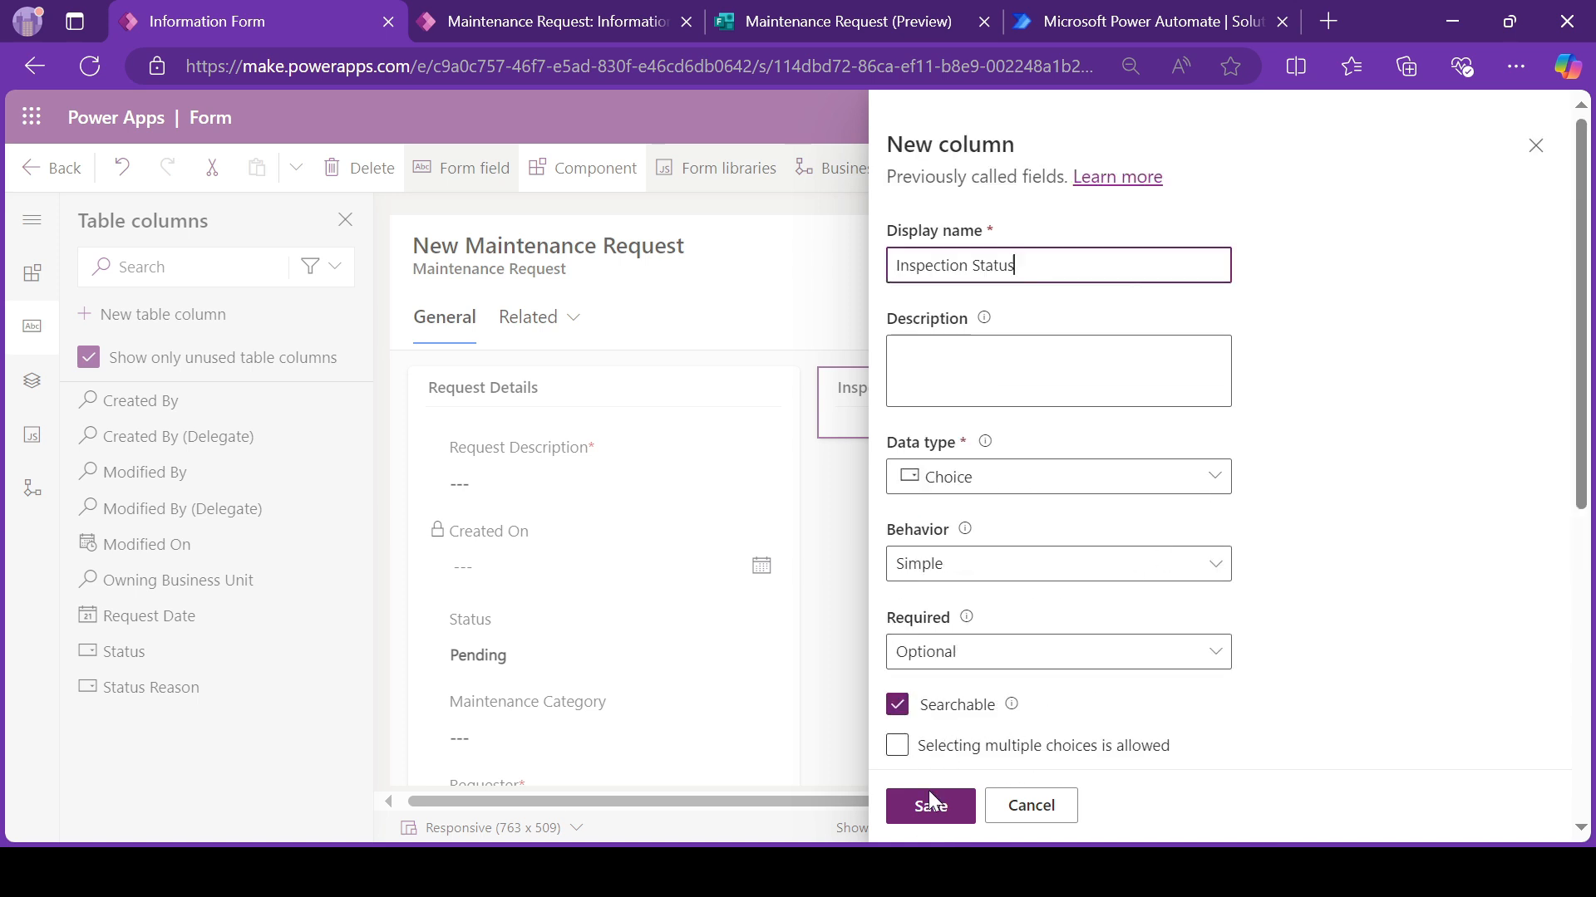
left_click(931, 825)
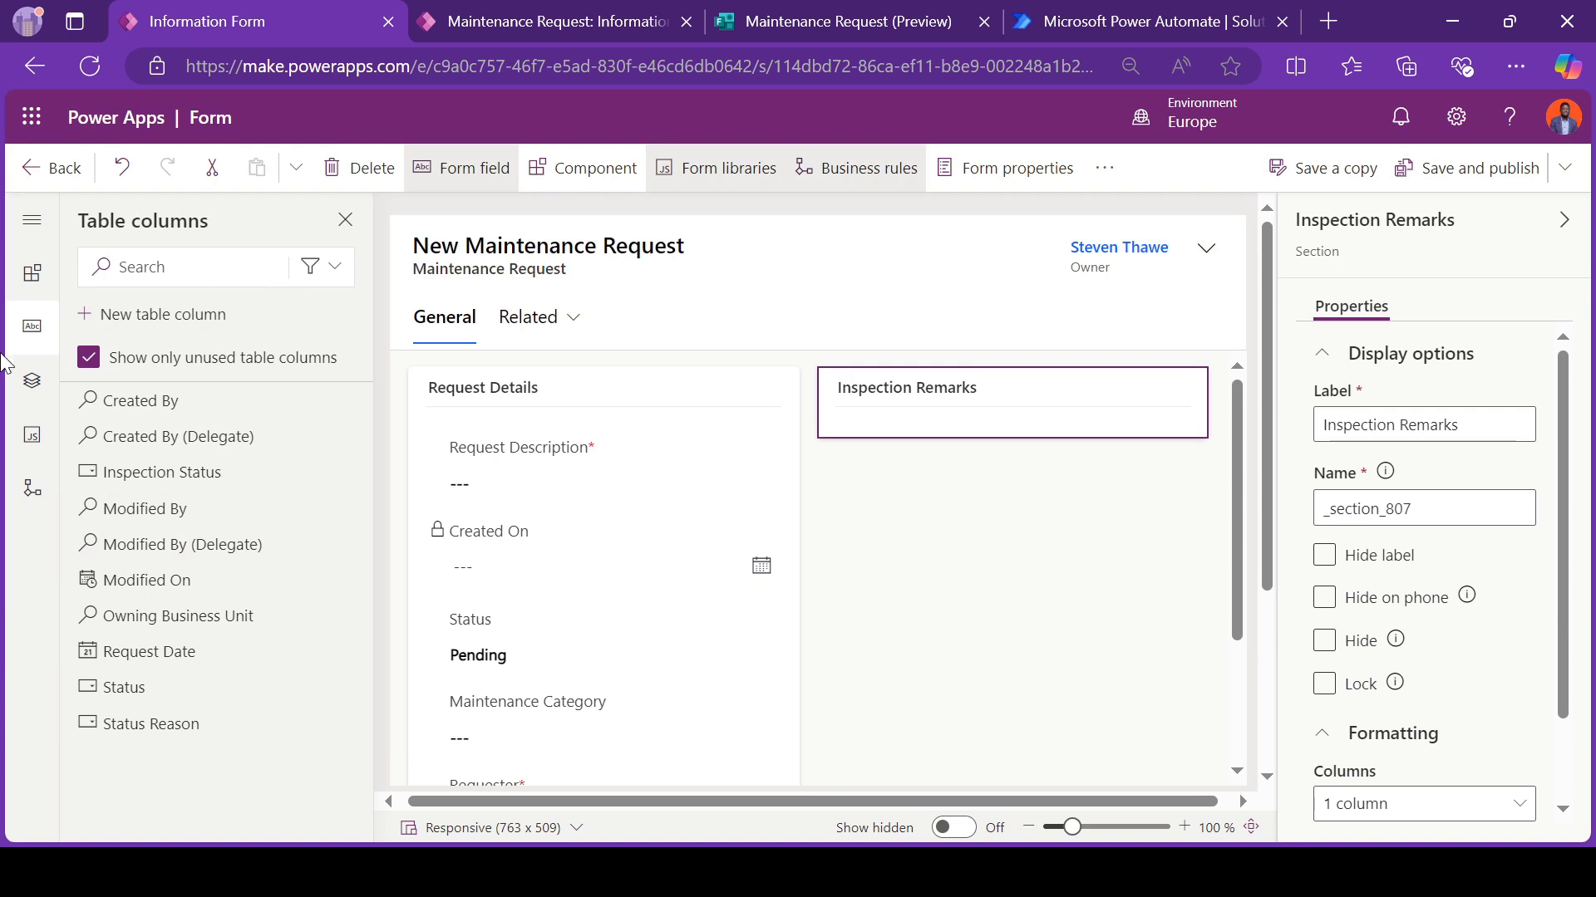
Step: Start another new table column with the display name "Inspection Comments"
left_click(164, 320)
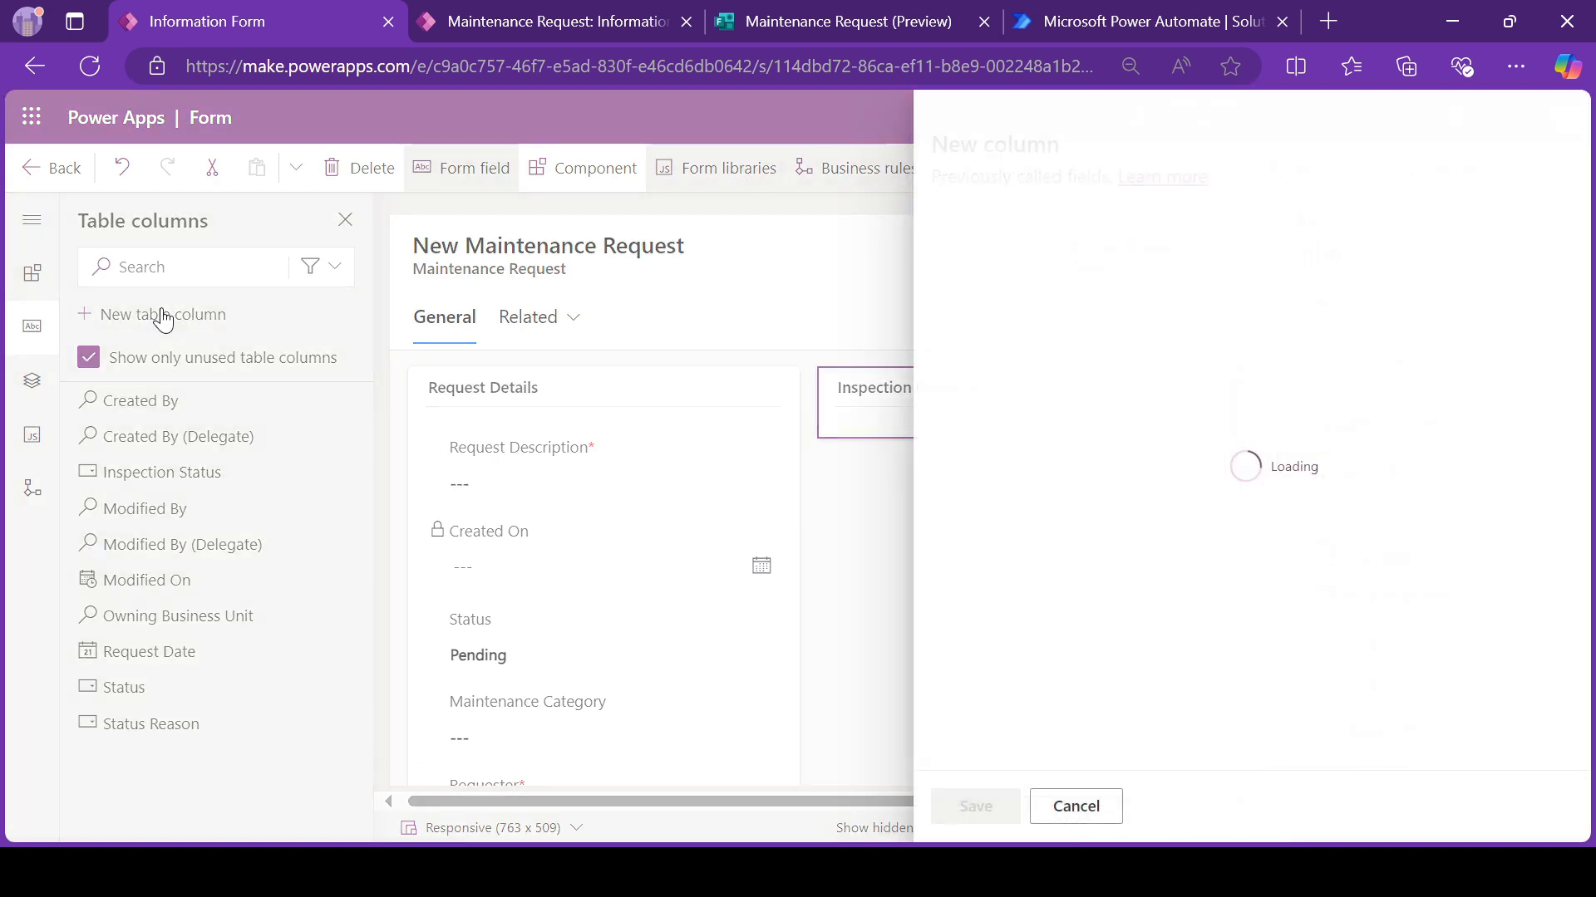
left_click(951, 267)
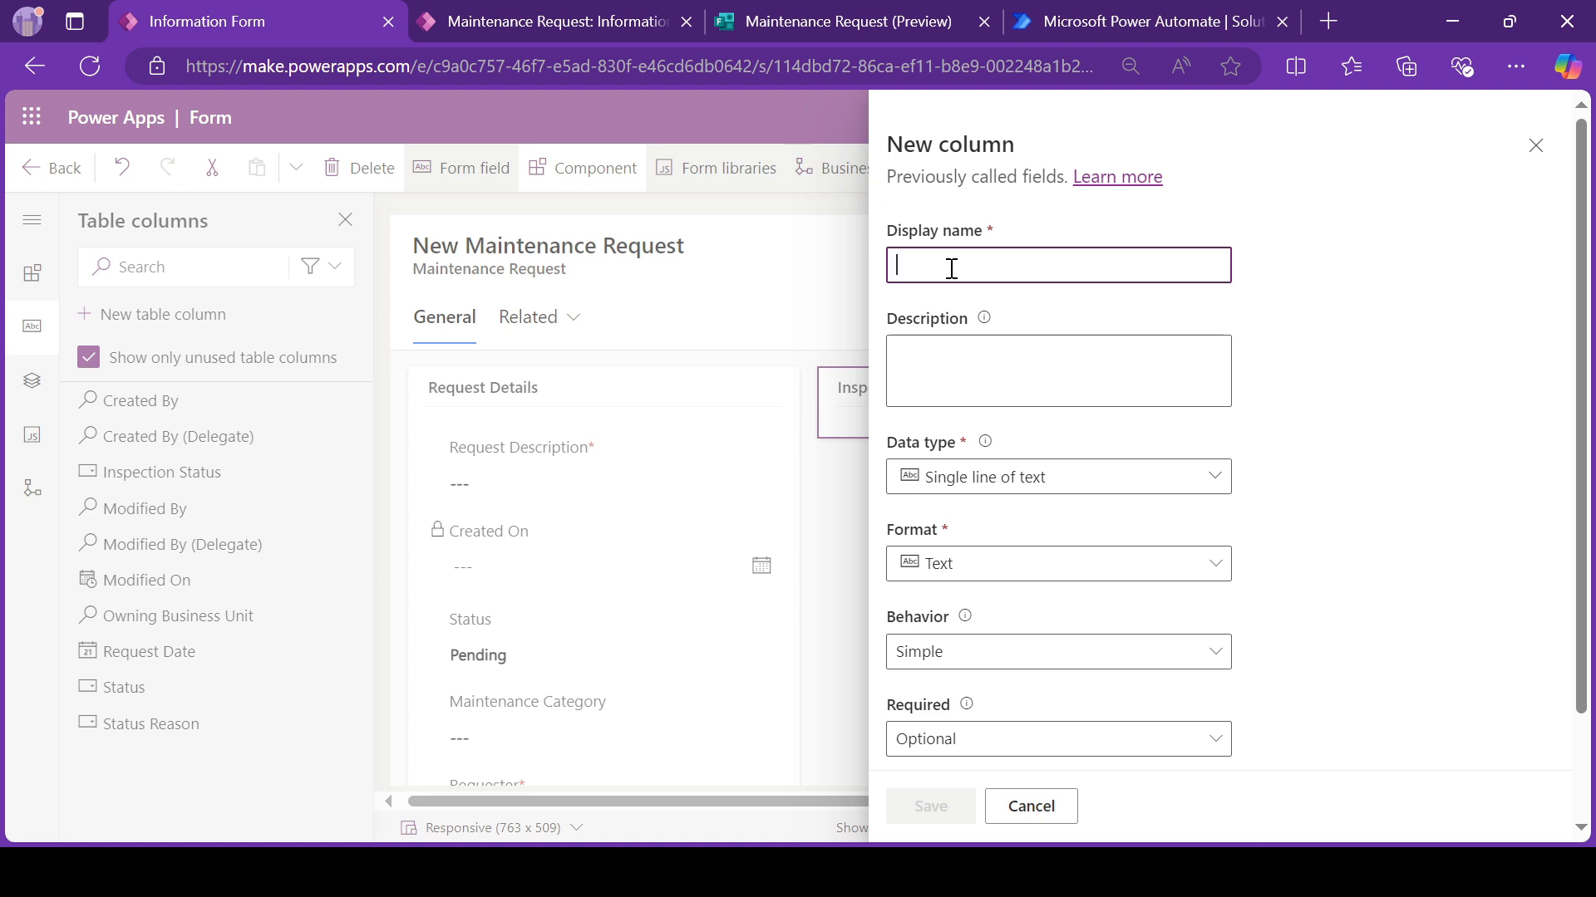
type("Inspection Status")
key("Tab")
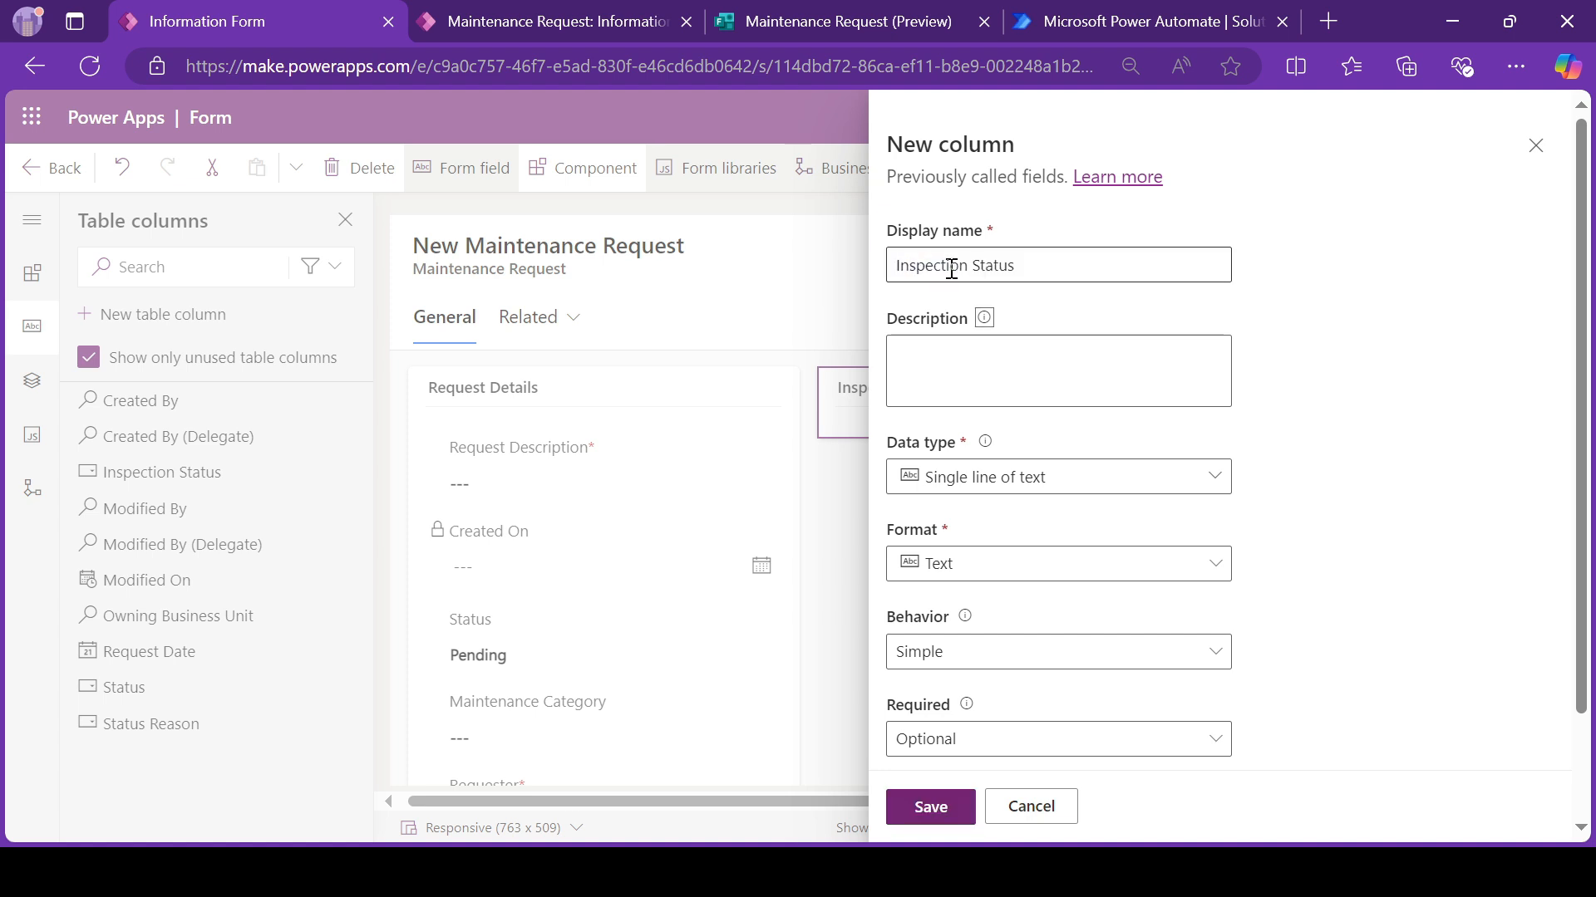
double_click(1007, 271)
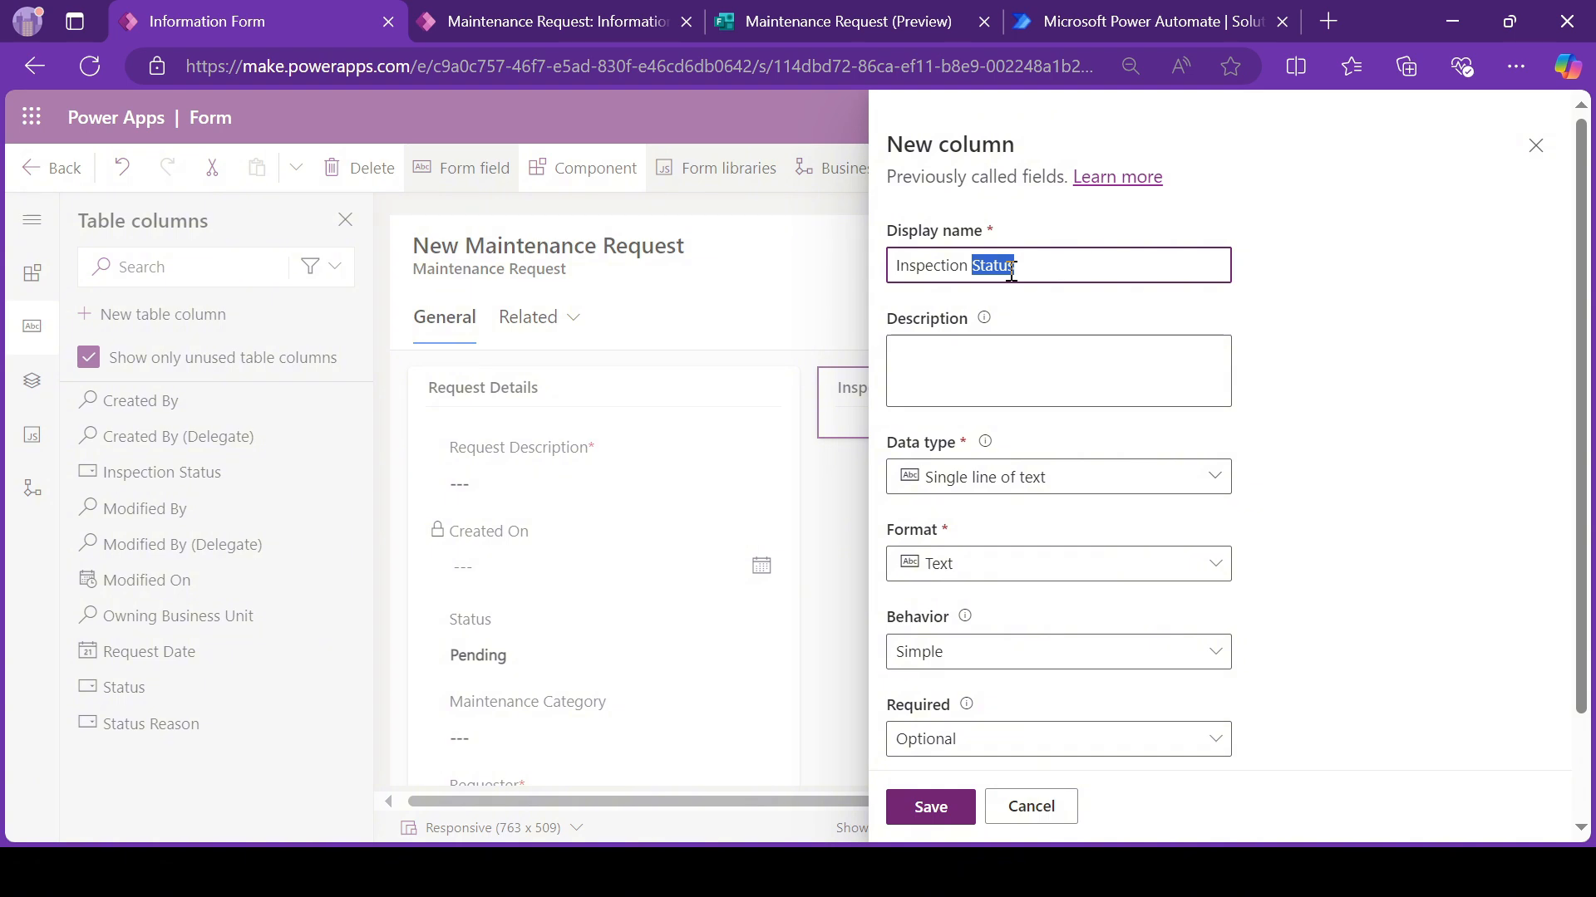
type("C")
key("BackSpace")
type("Comments")
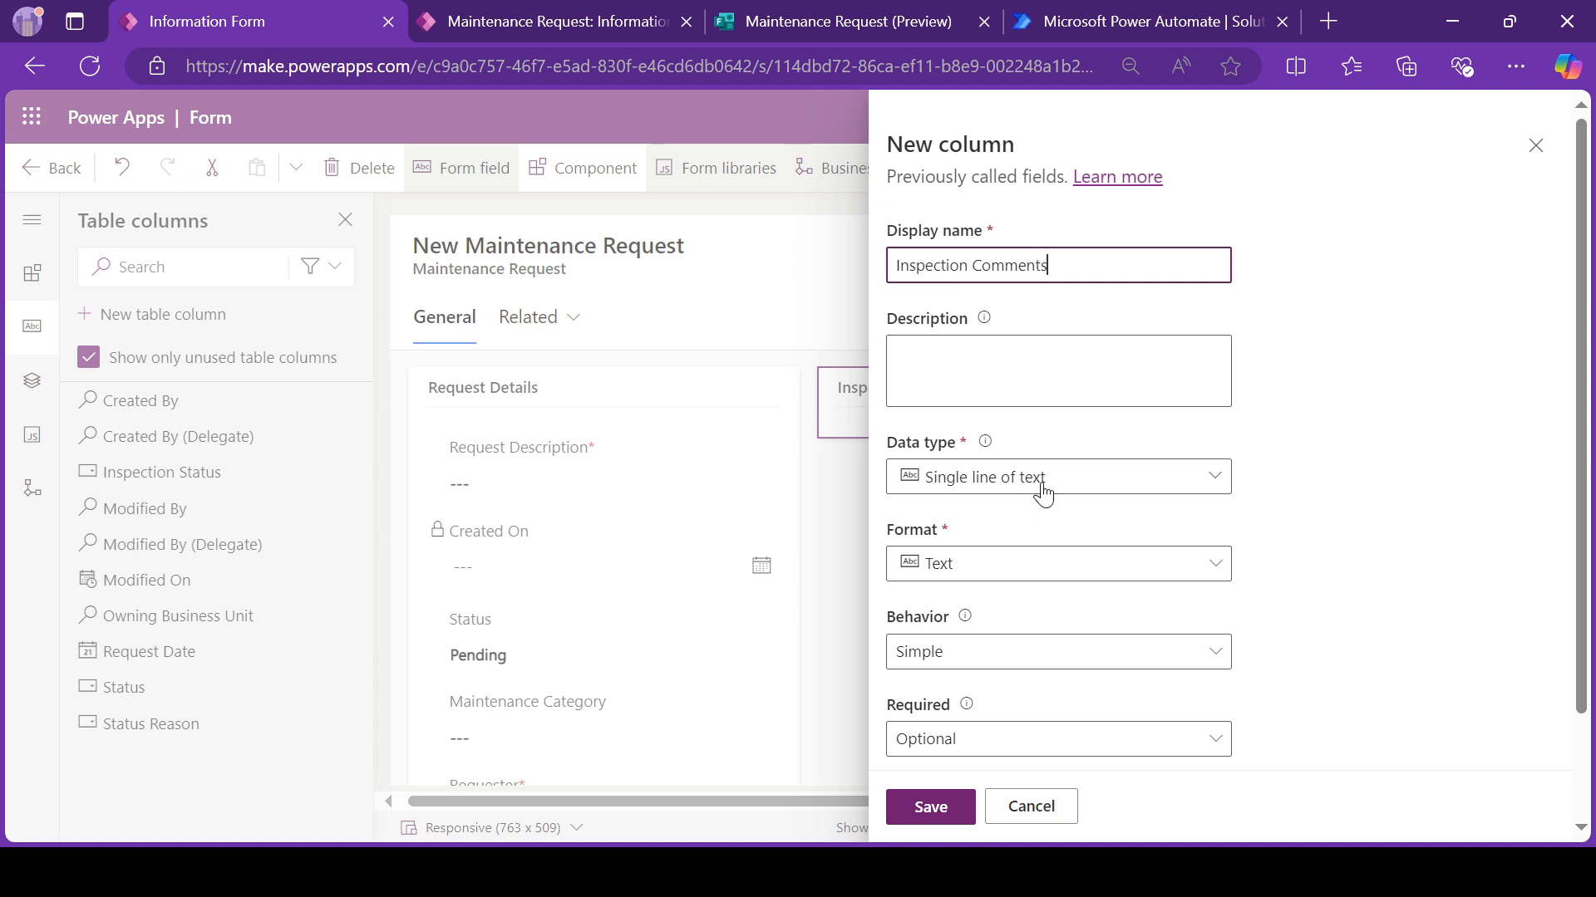
Step: Set the Inspection Comments data type to plain text with multiple lines and save the column
left_click(1043, 493)
left_click(1196, 559)
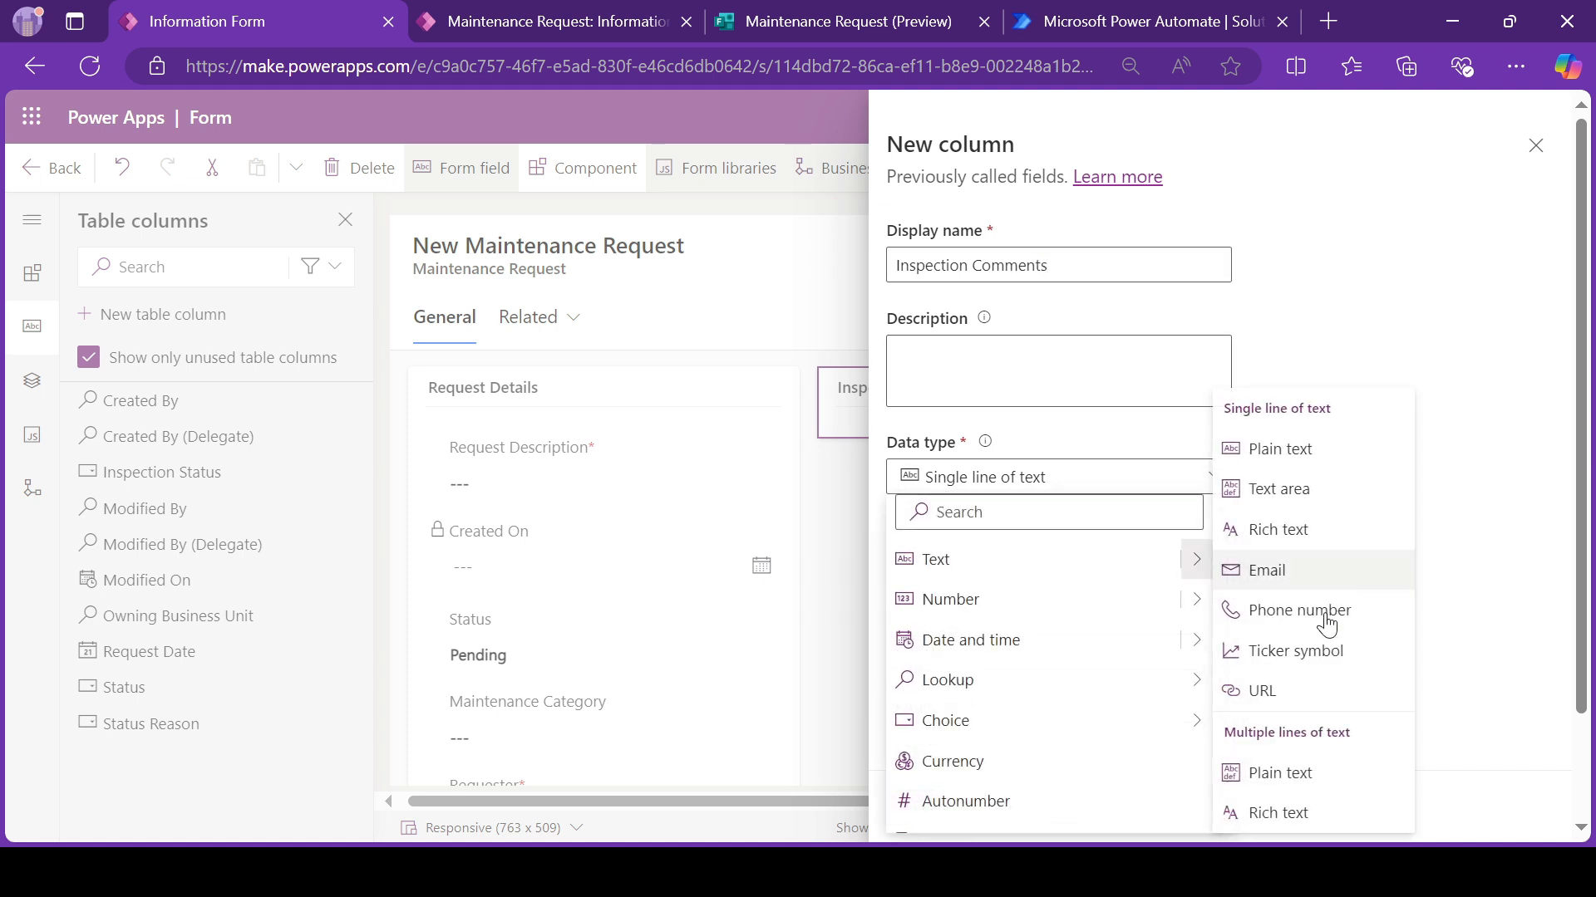
left_click(1295, 774)
left_click(940, 805)
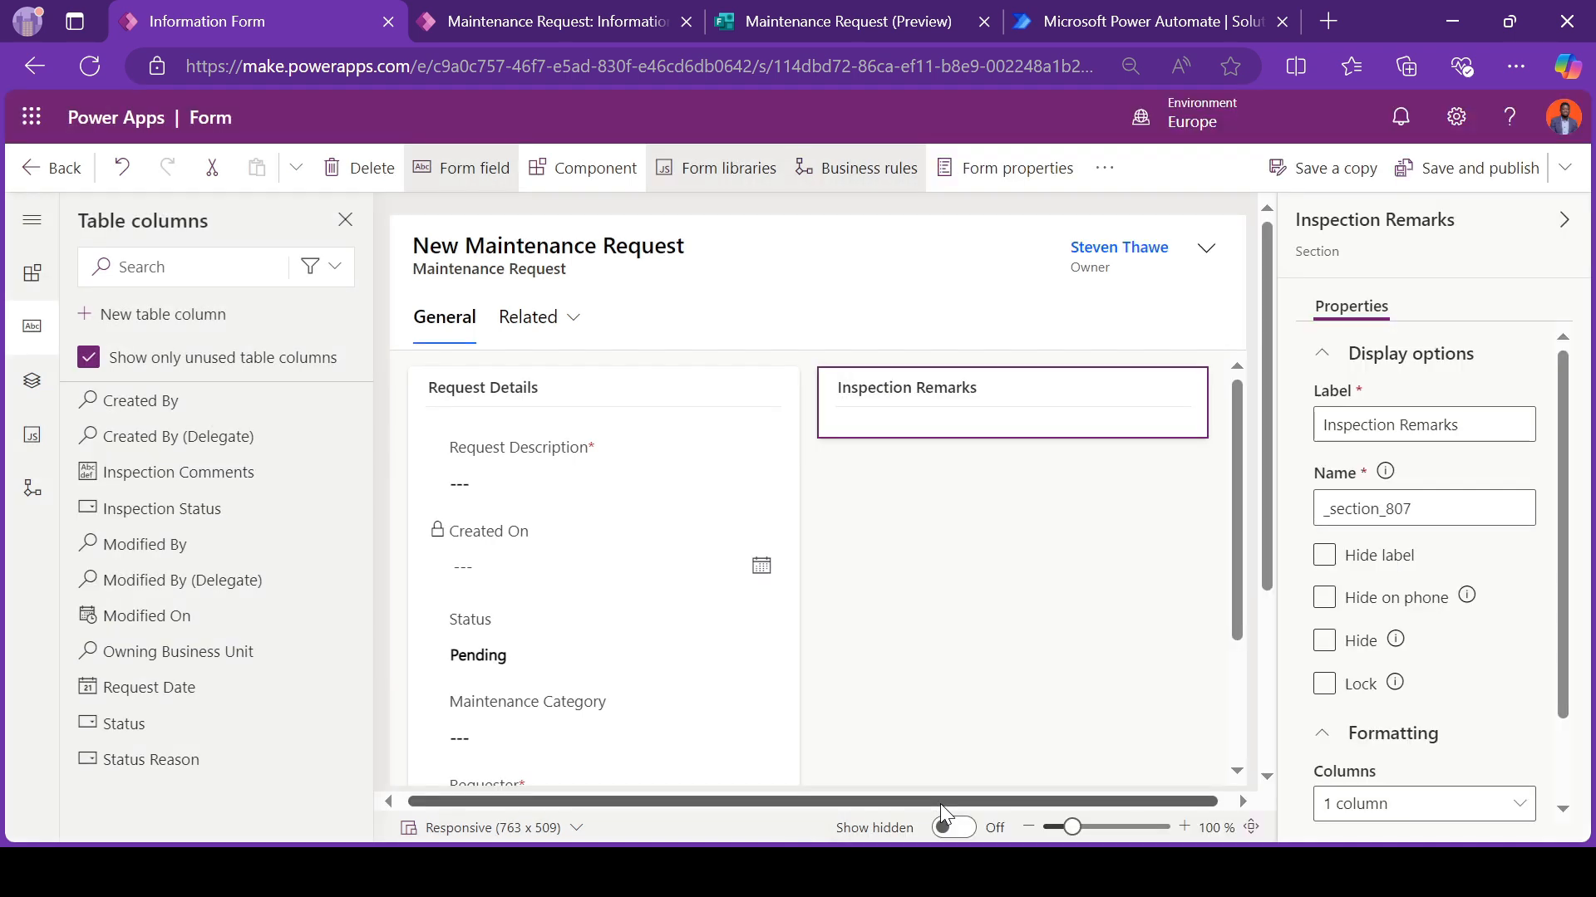
Step: Place Inspection Status and Inspection Comments in the Inspection Remarks section and let the comments field use all available vertical space
left_click_drag(162, 508, 961, 399)
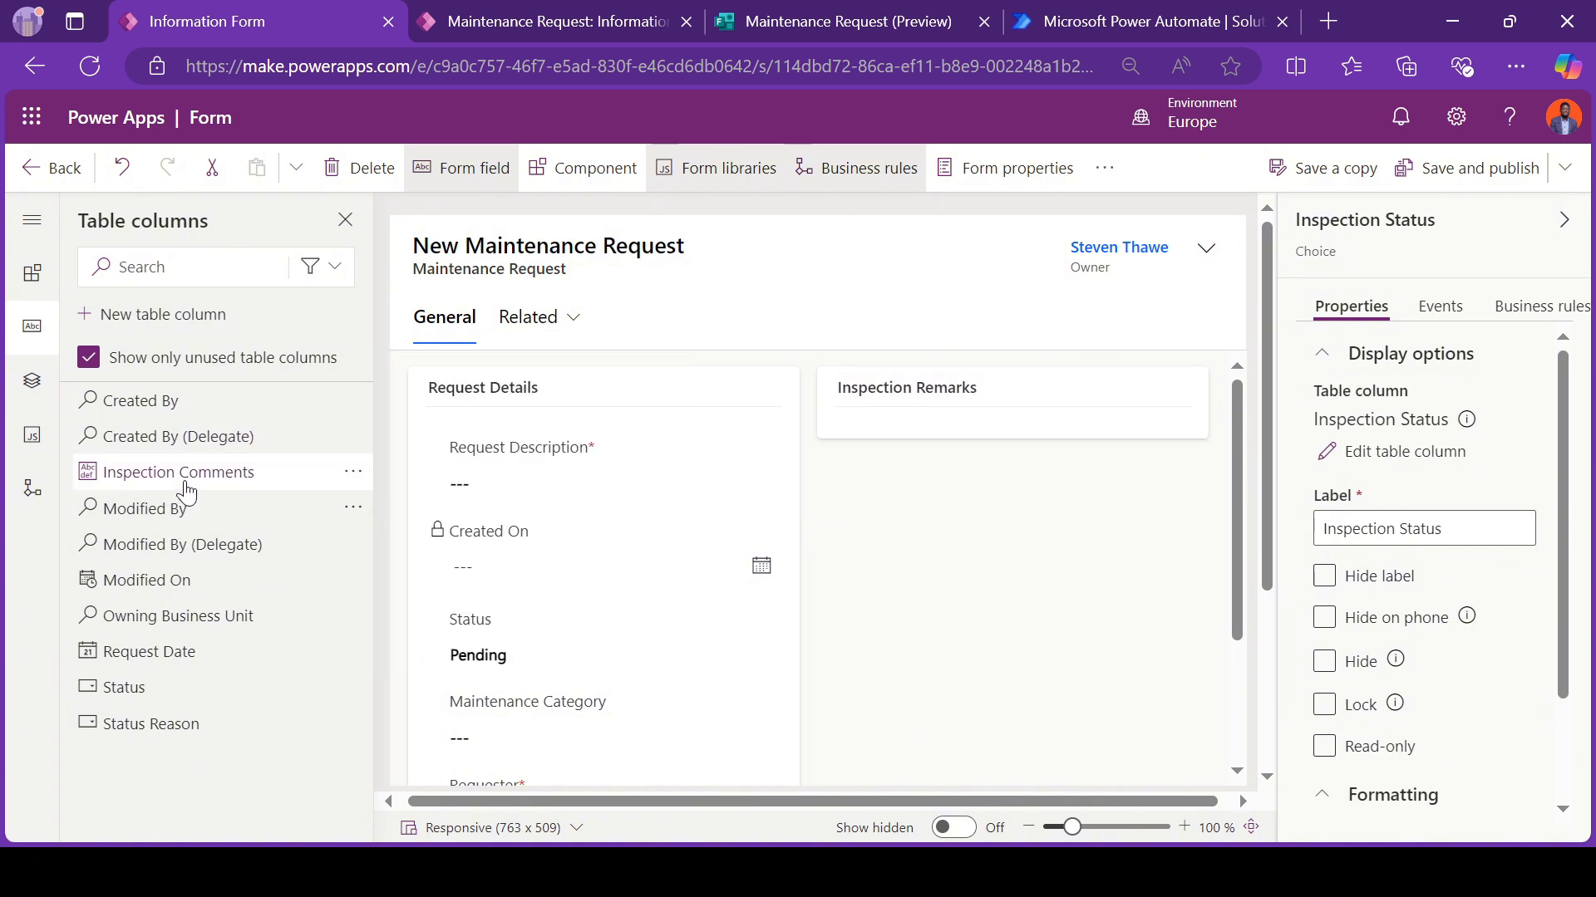
left_click_drag(186, 482, 923, 482)
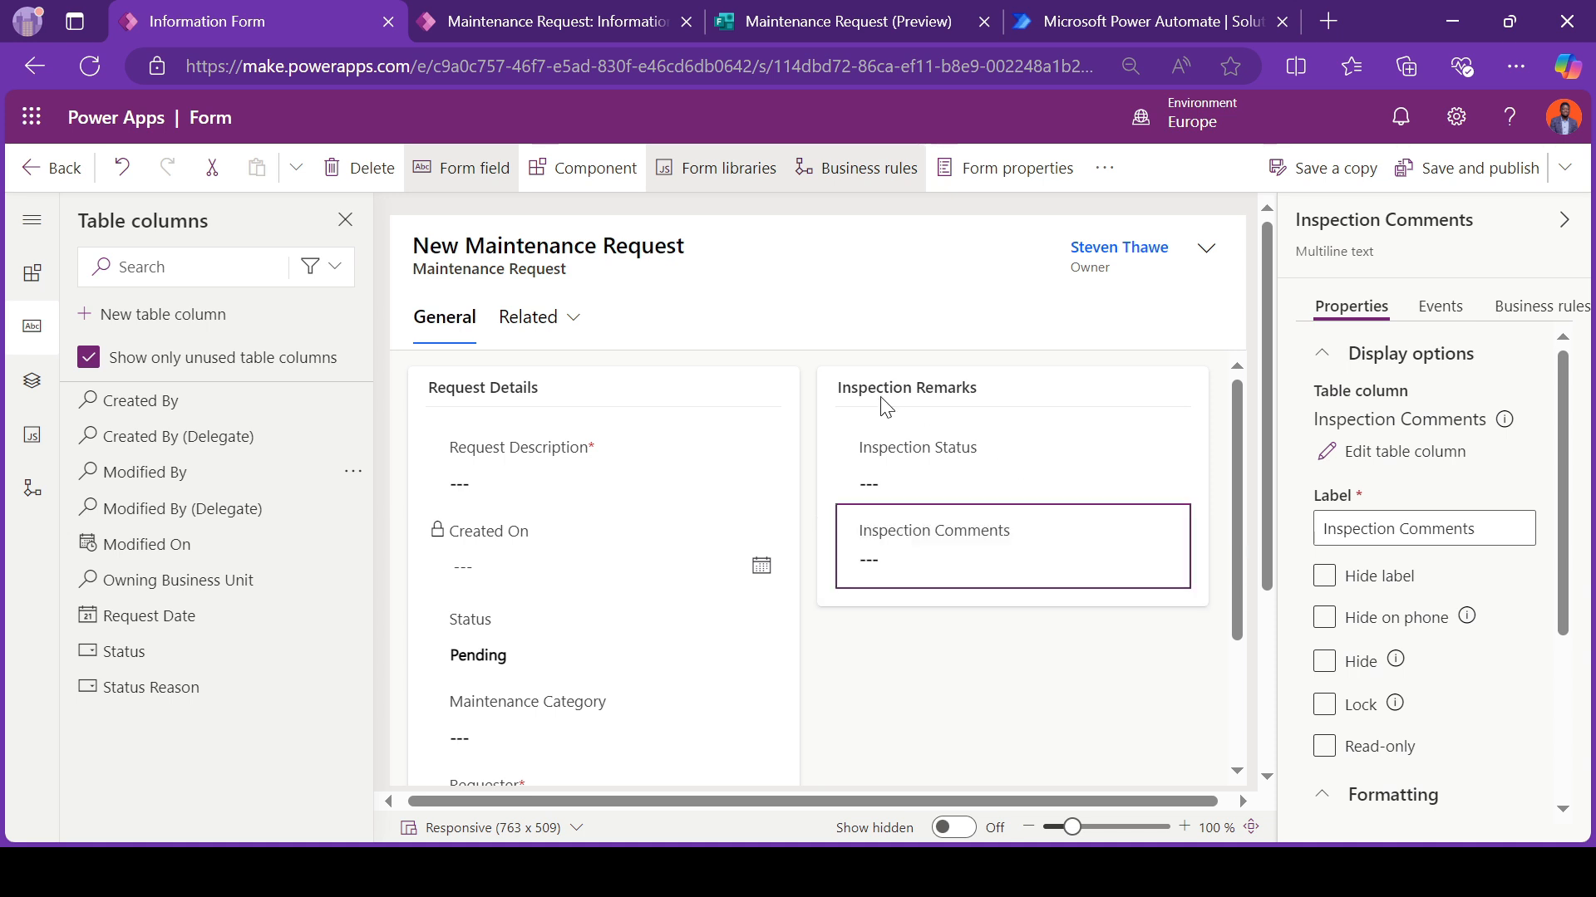
scroll(1321, 598, "down", 3)
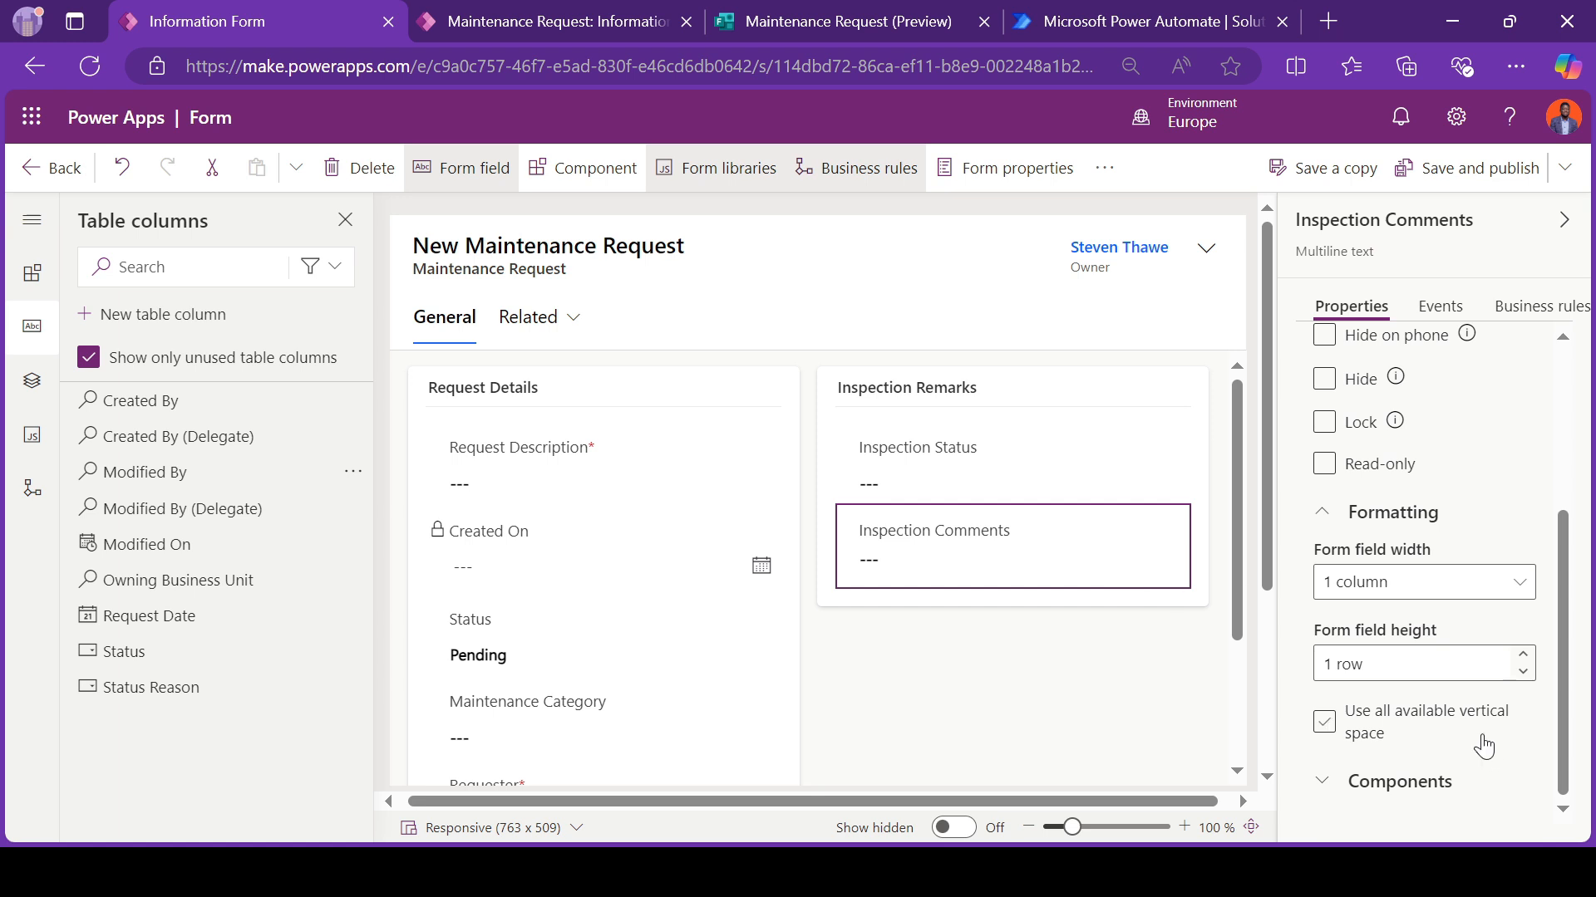
left_click(1348, 728)
left_click(1325, 734)
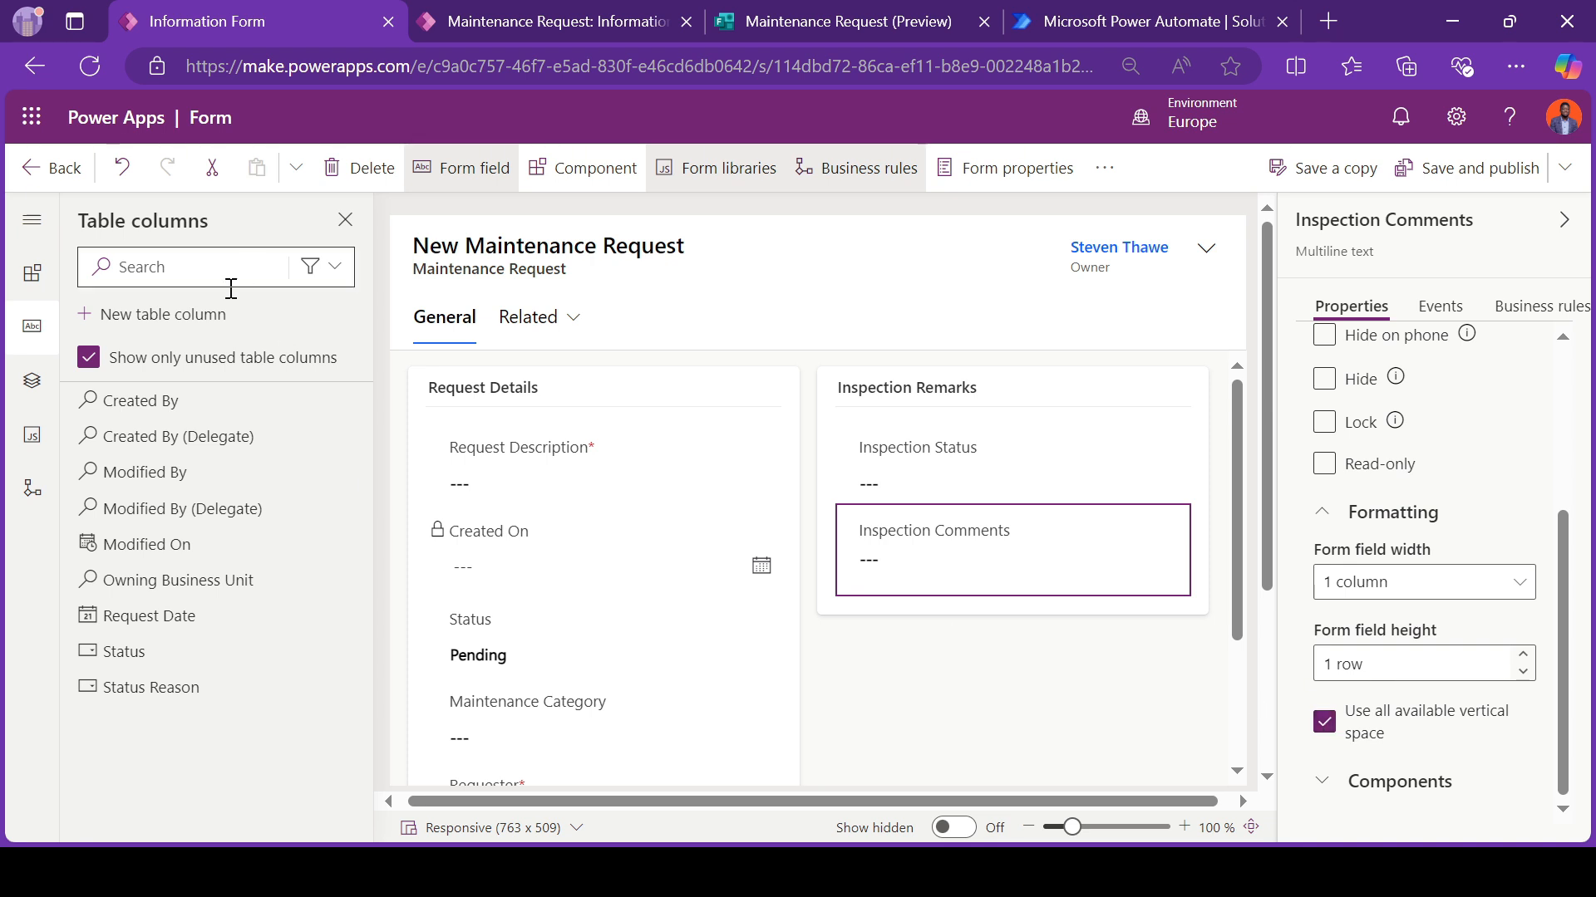
Step: Start a new table column with the display name "Attachment" and bring up the File data type options
left_click(190, 331)
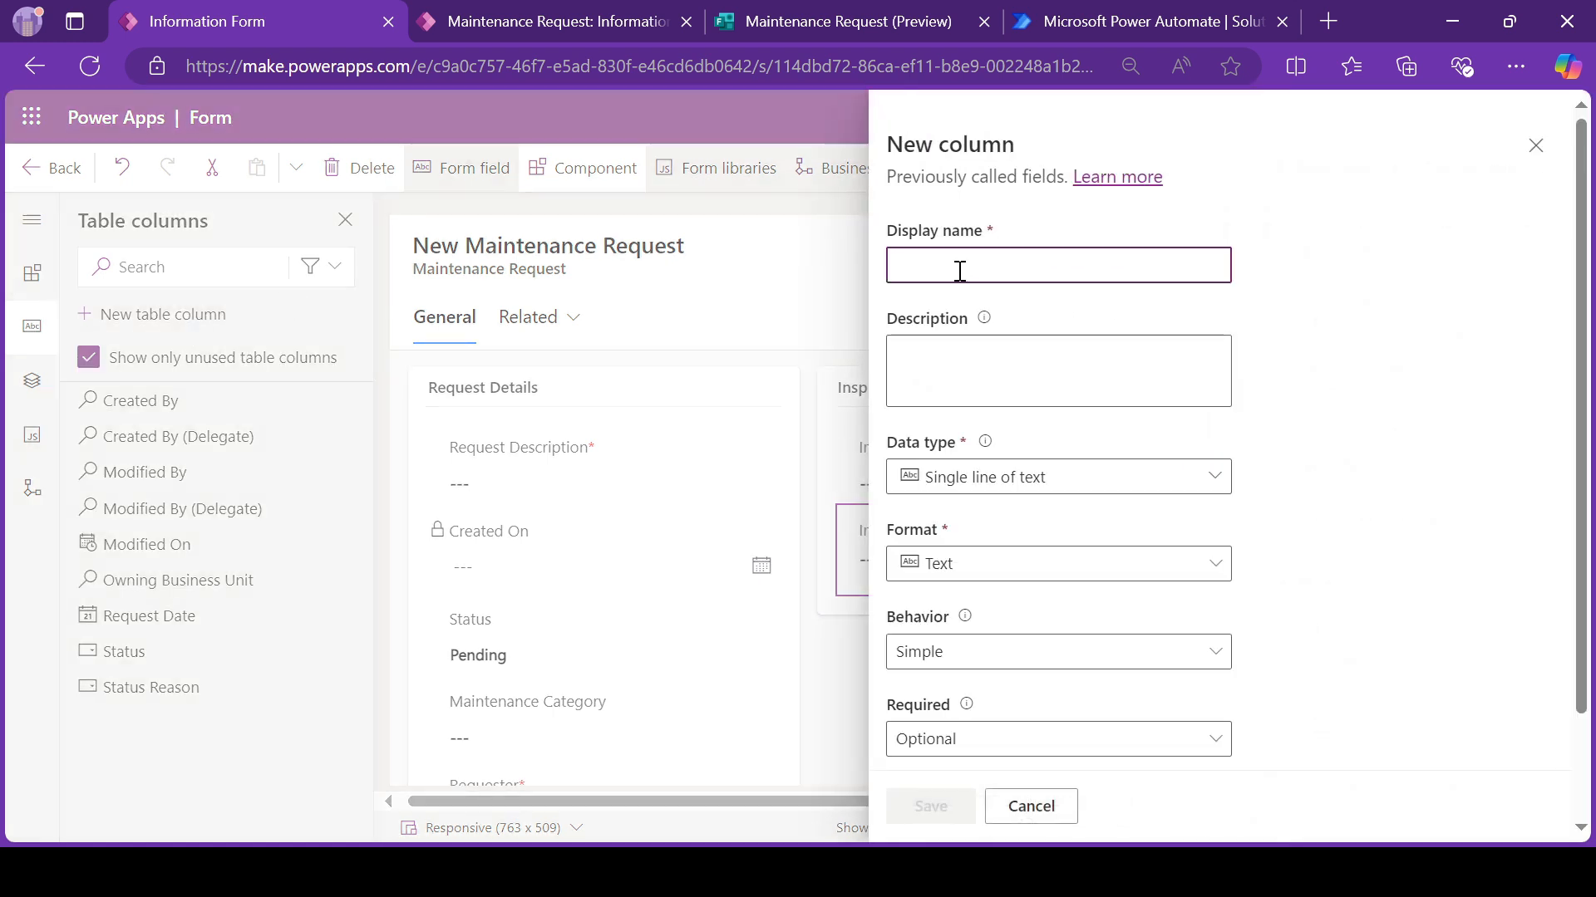
type("Atta")
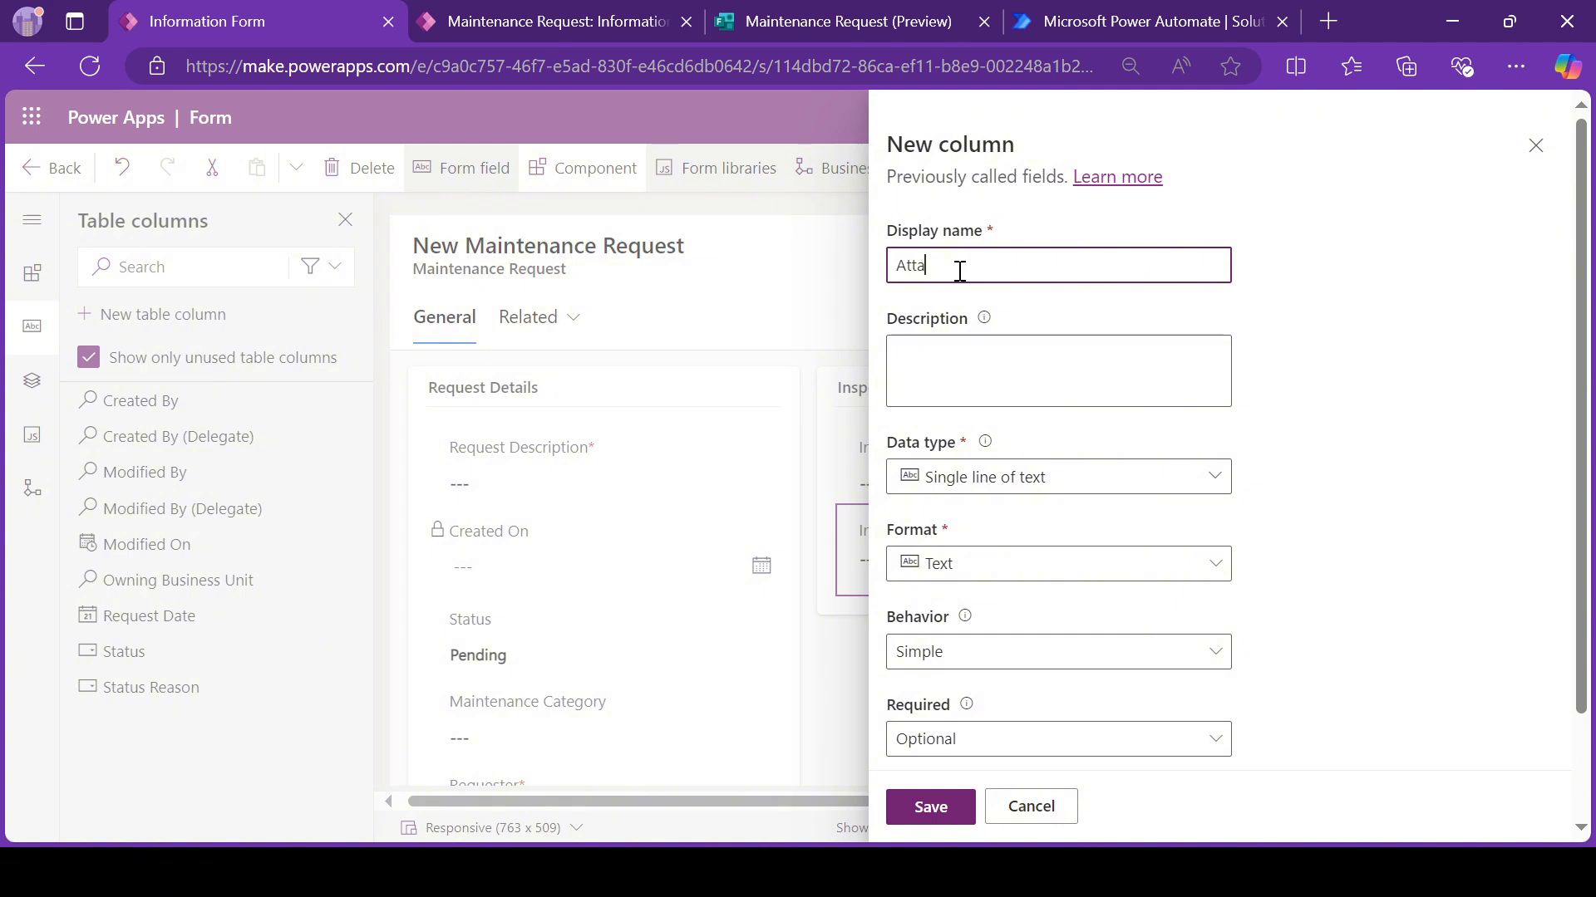
type("chment")
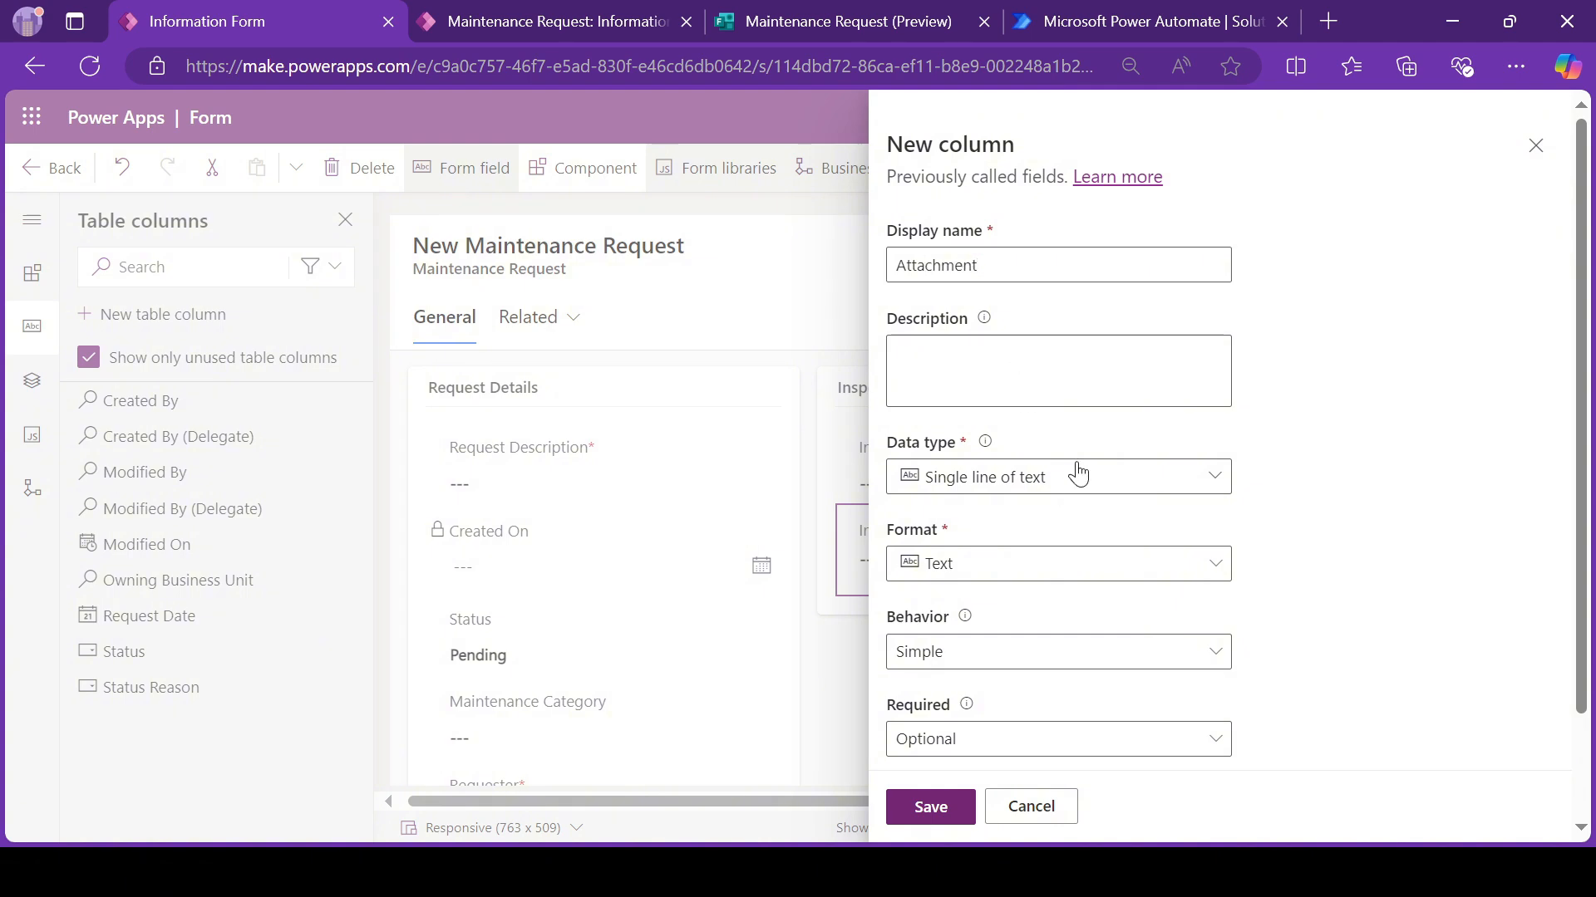
left_click(1078, 473)
scroll(1003, 751, "down", 2)
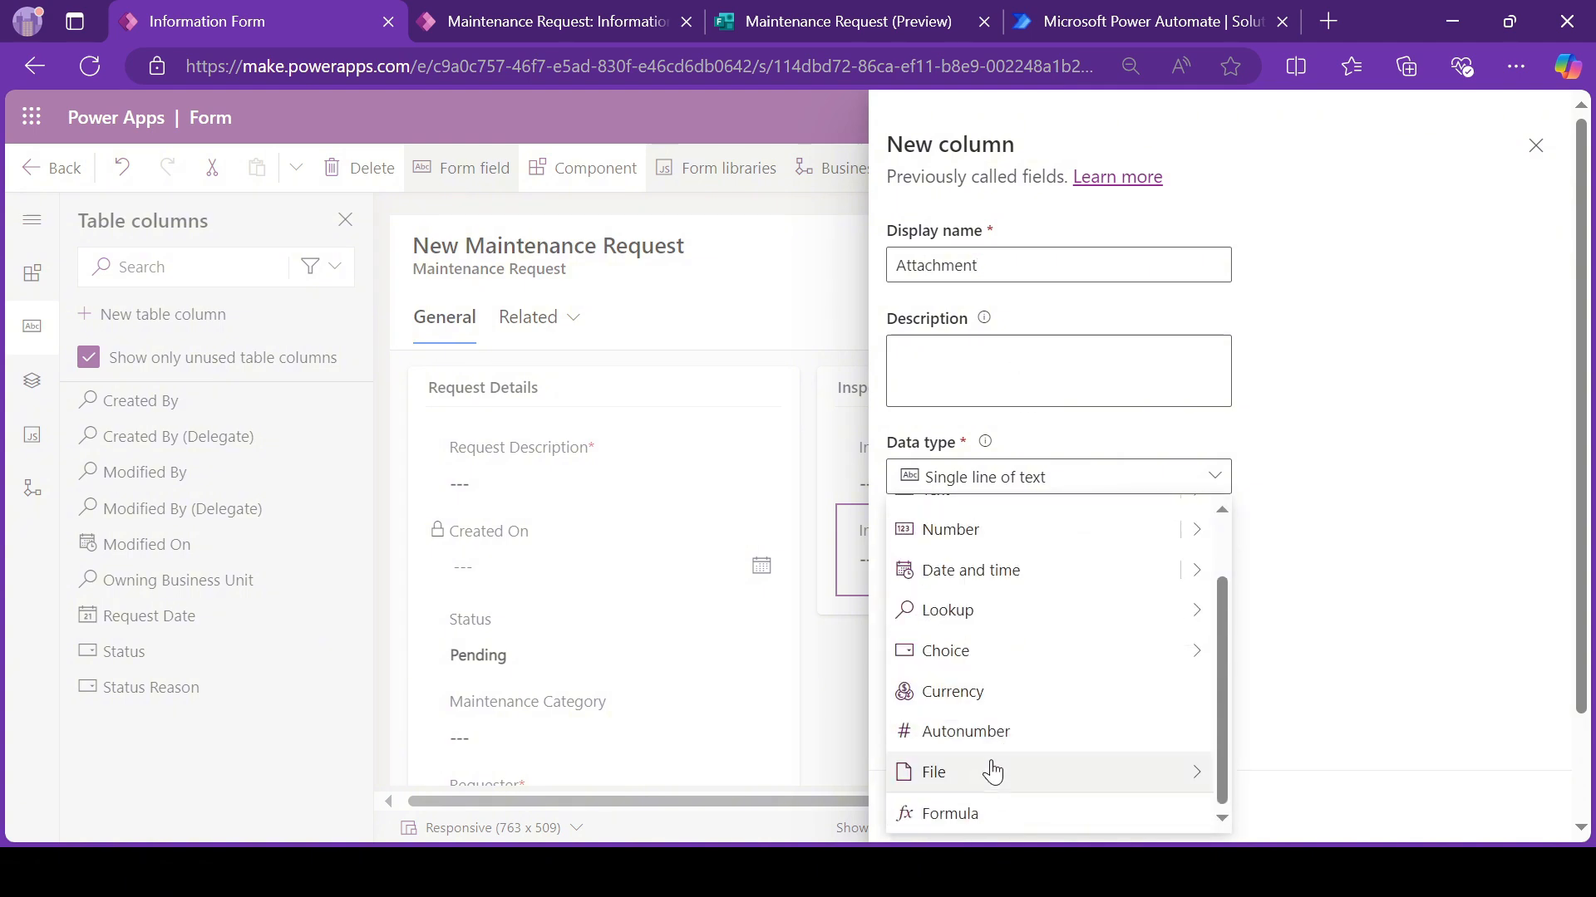
mouse_move(987, 776)
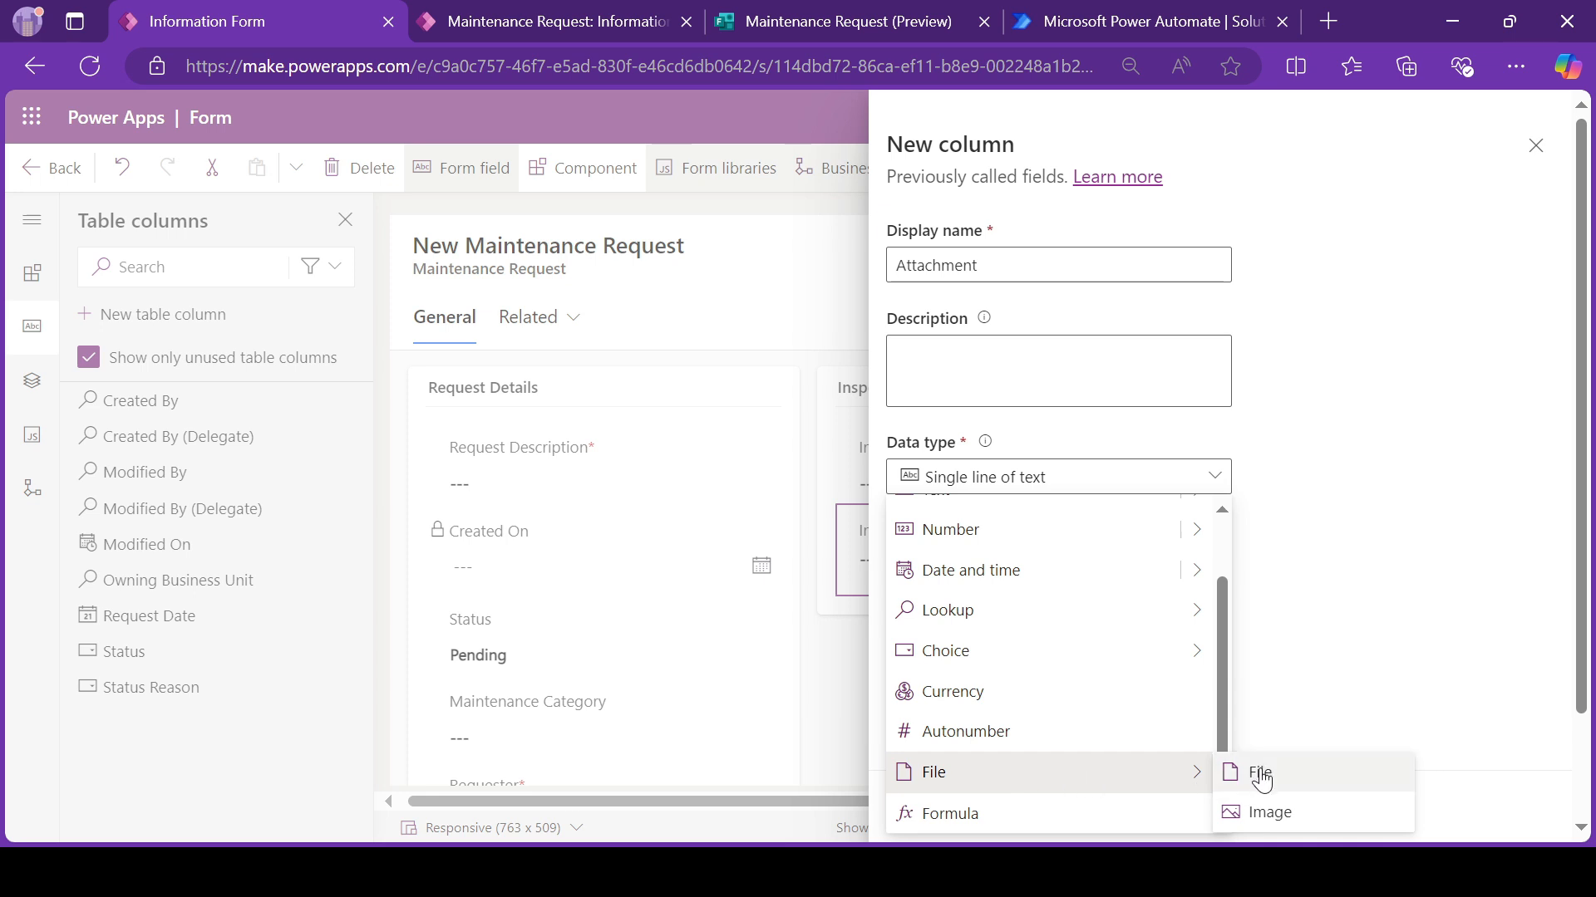
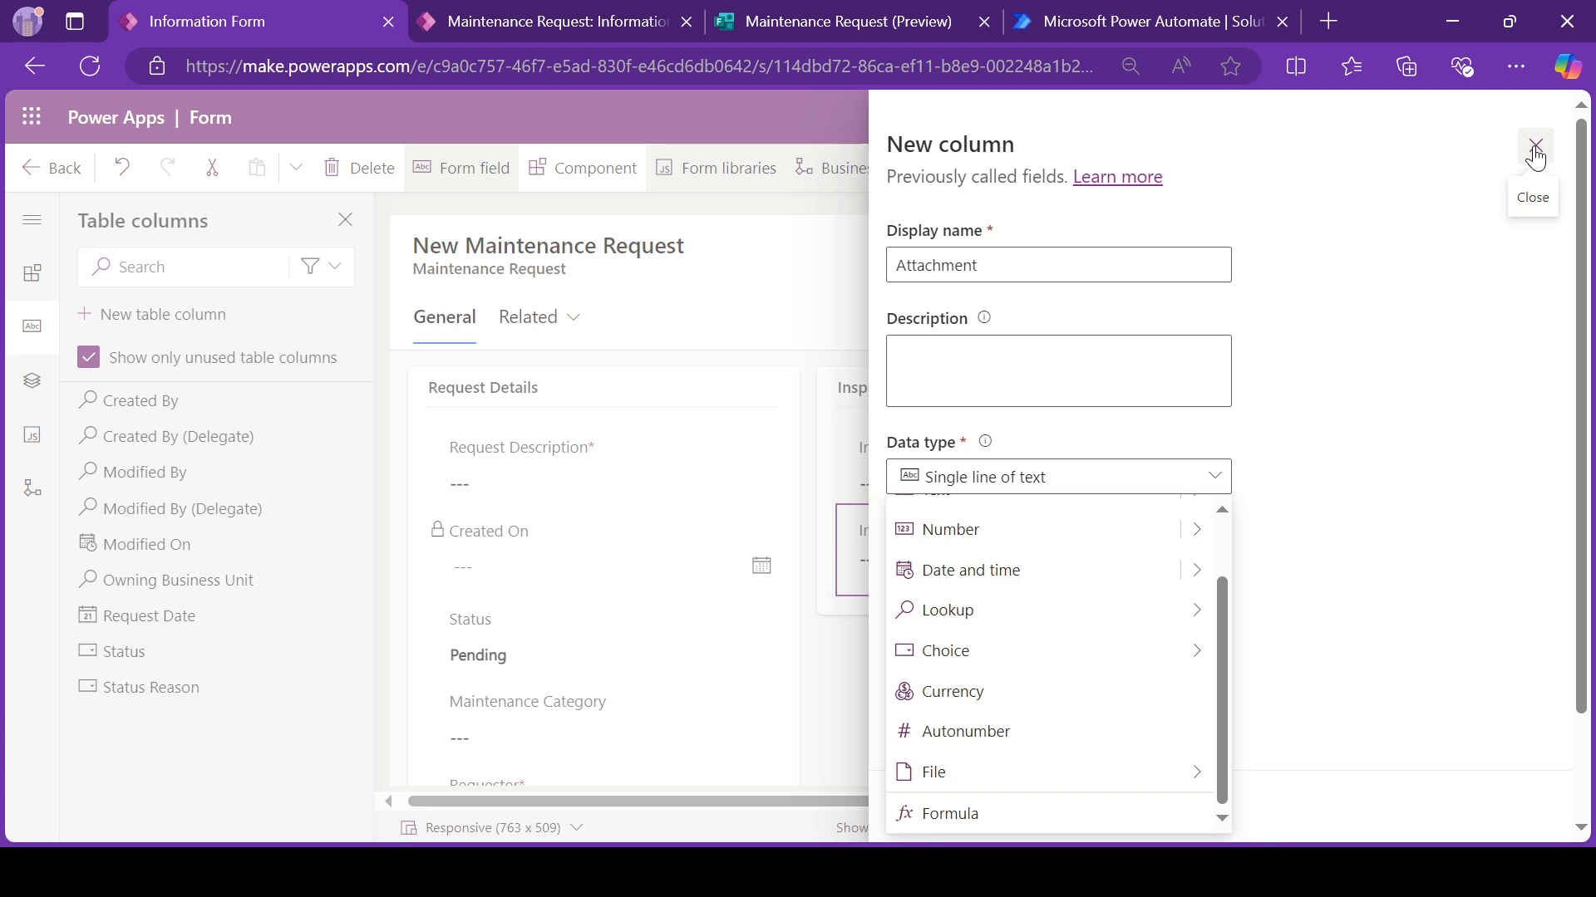
Step: Discard the unsaved Attachment column
left_click(1535, 154)
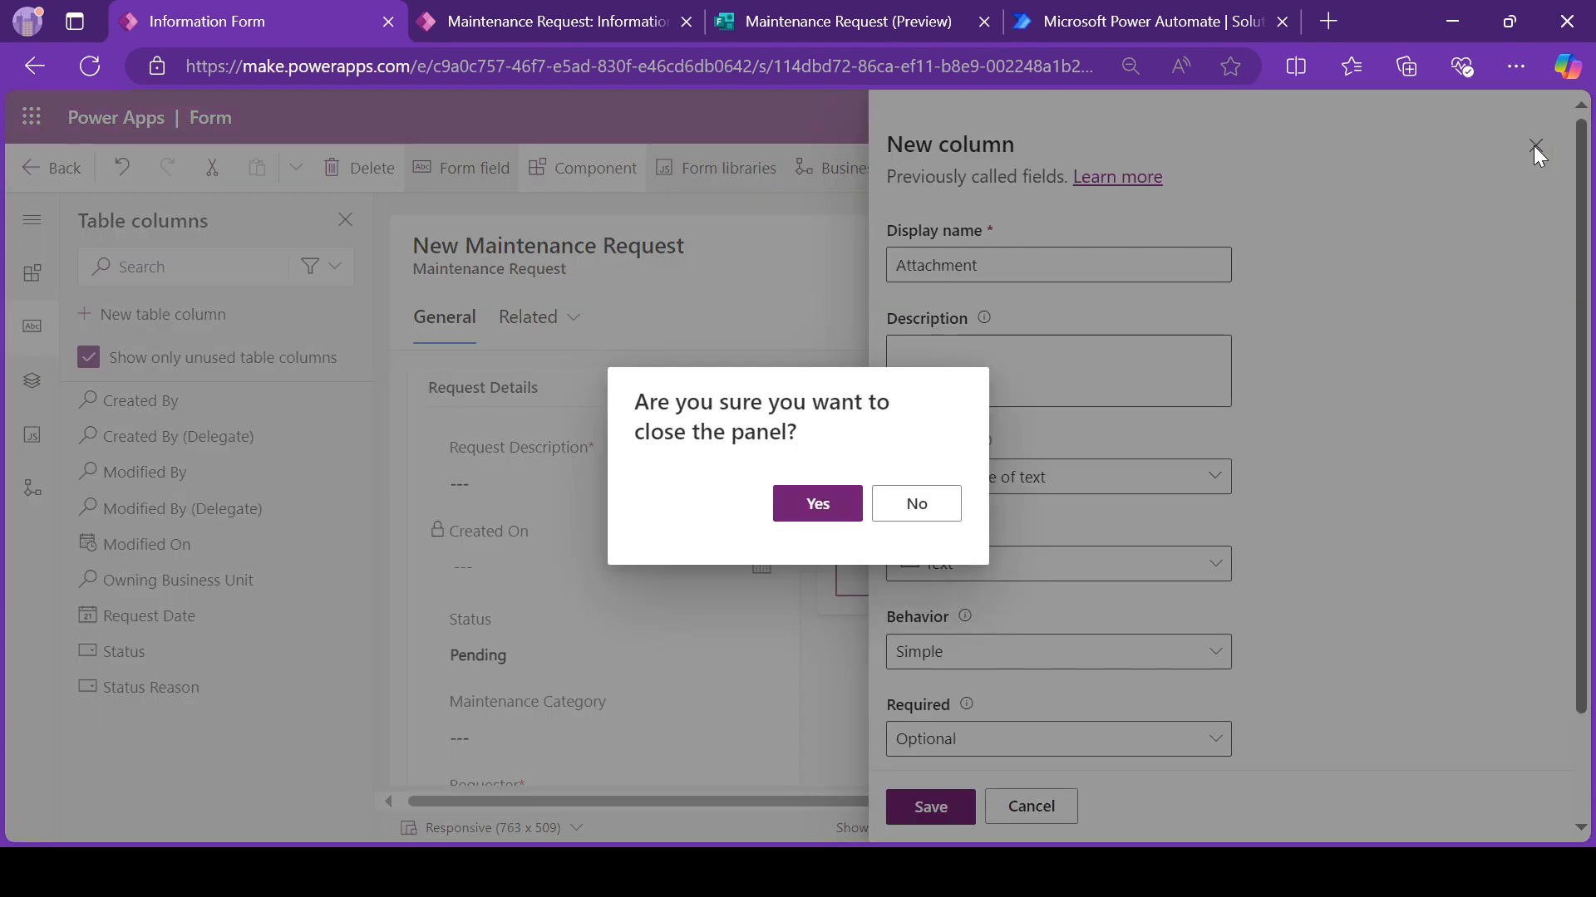
left_click(816, 504)
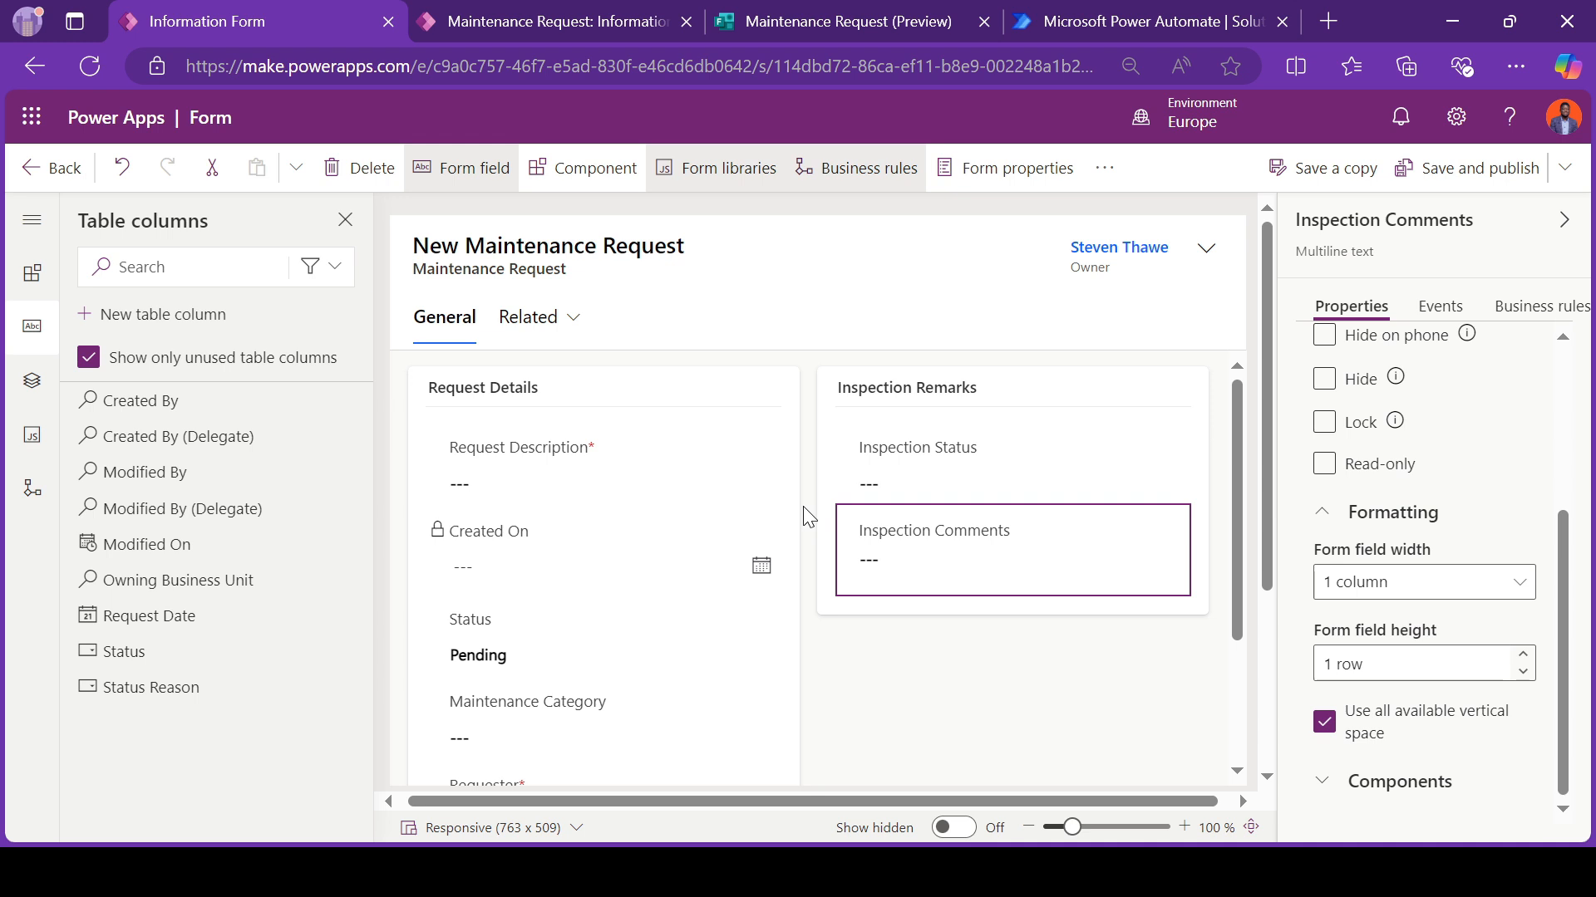
Step: Add a one-column section below Inspection Remarks on the form and label it "Timeline"
left_click(593, 182)
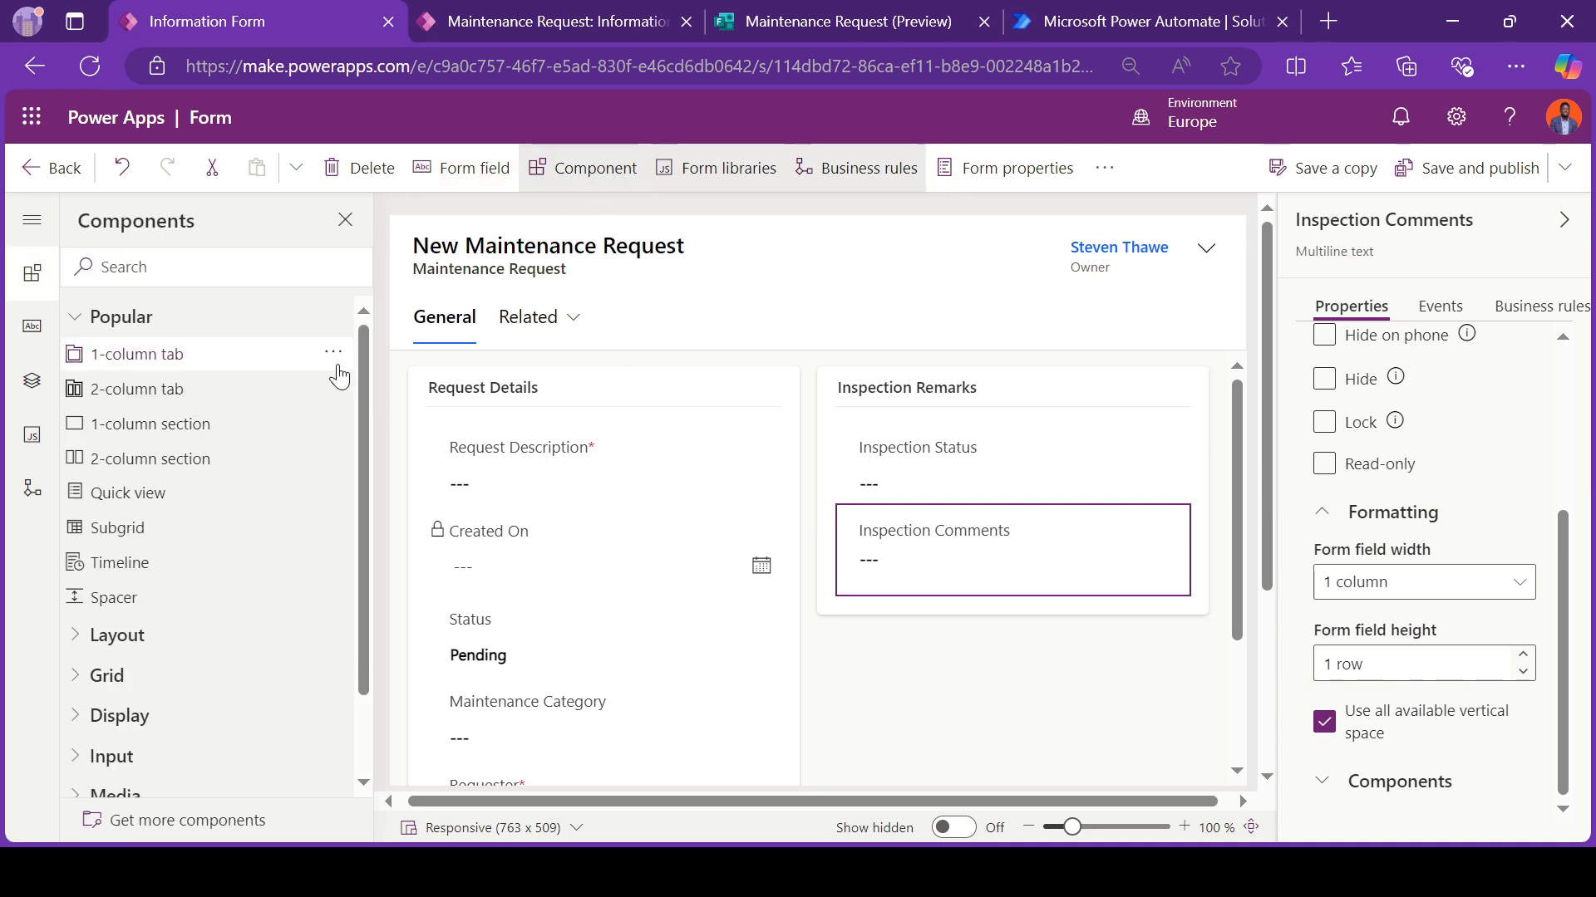
left_click_drag(214, 445, 972, 610)
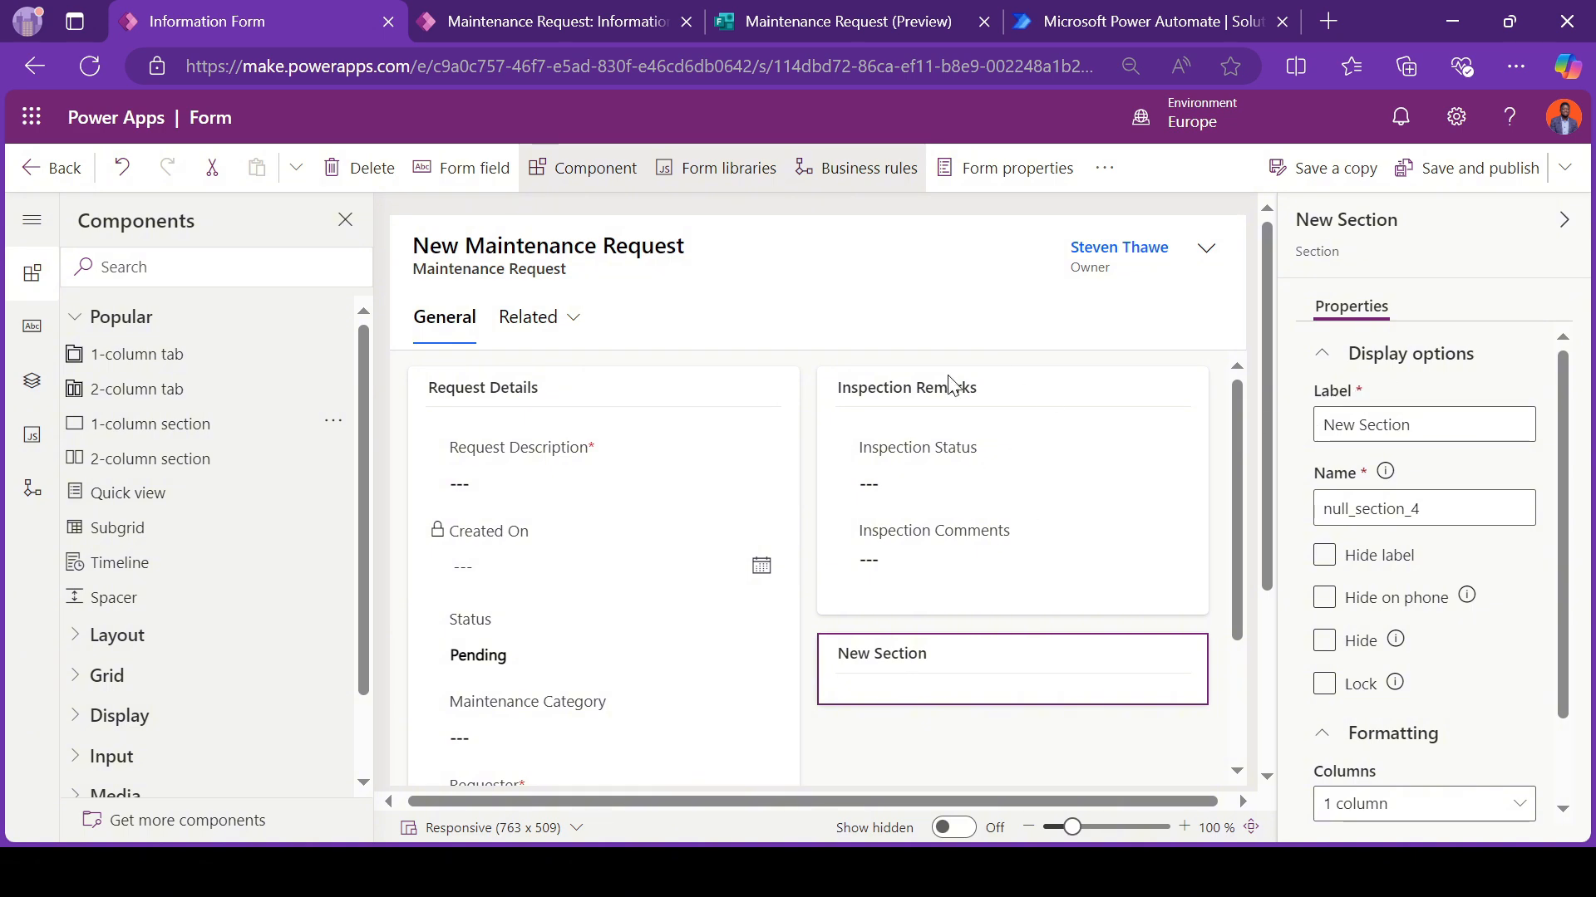
left_click(1409, 411)
triple_click(1446, 424)
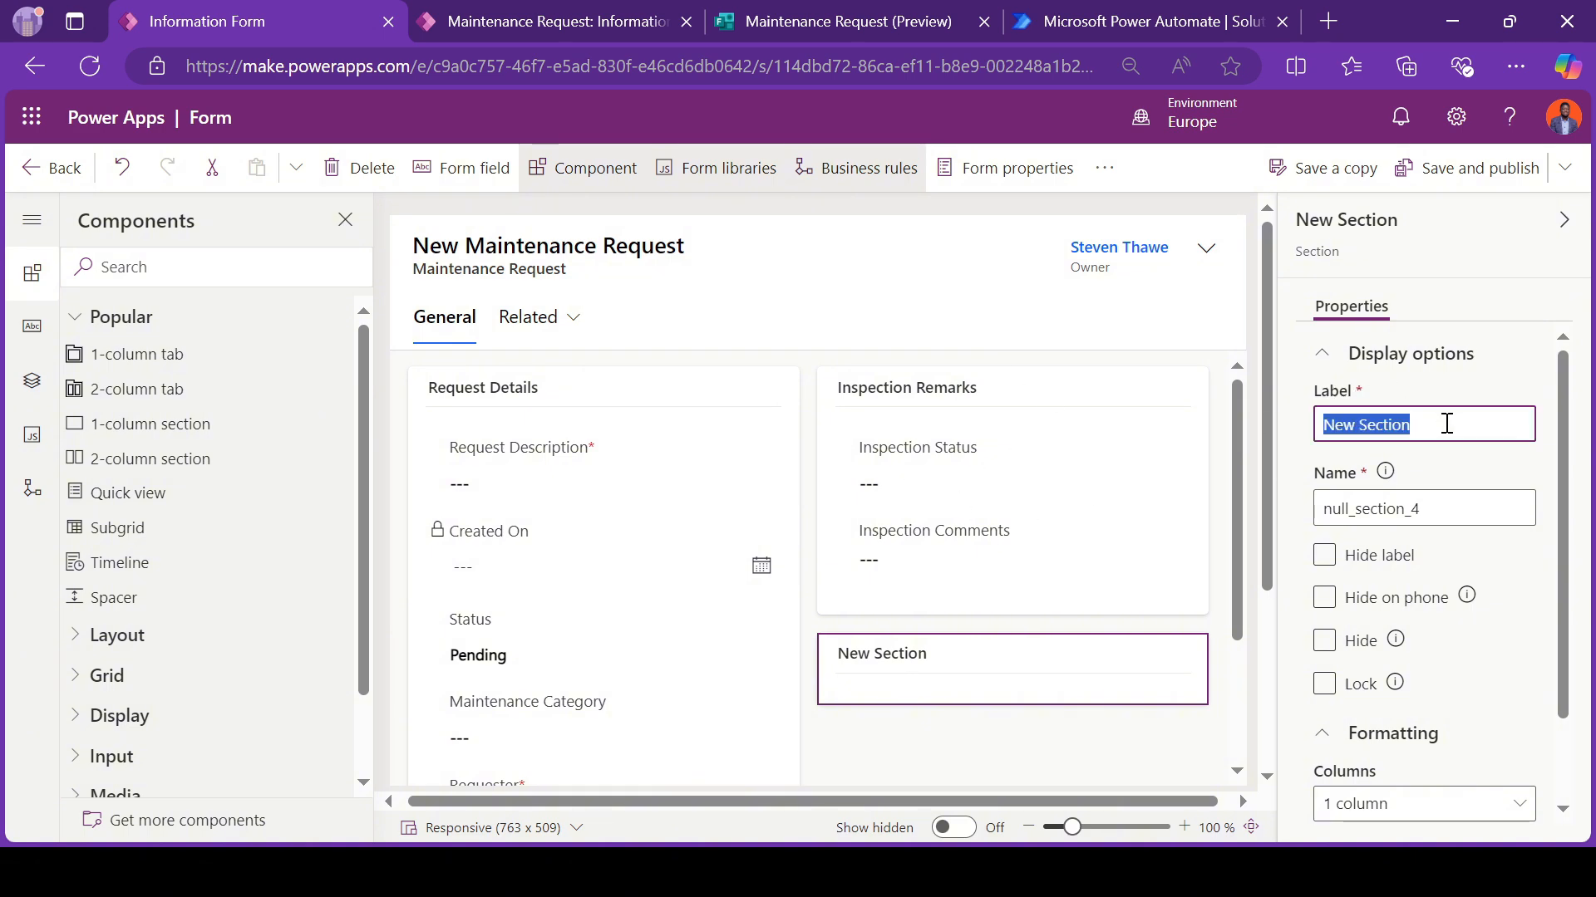
type("Timeline")
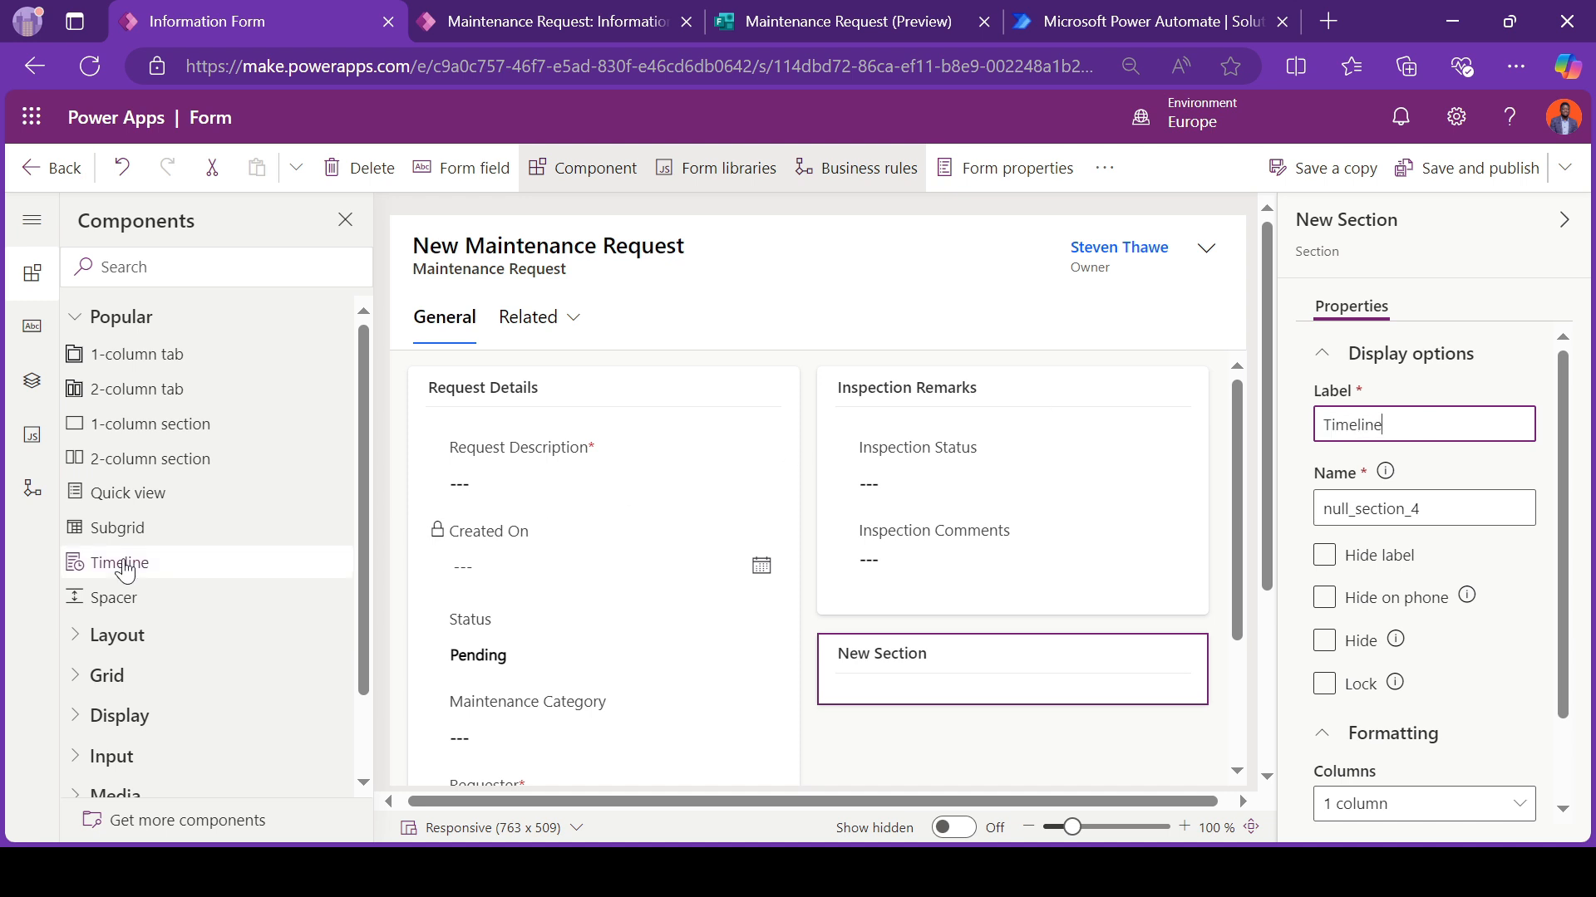
Step: Insert a Timeline component into the Timeline section and hide the section's label
left_click_drag(124, 567, 946, 681)
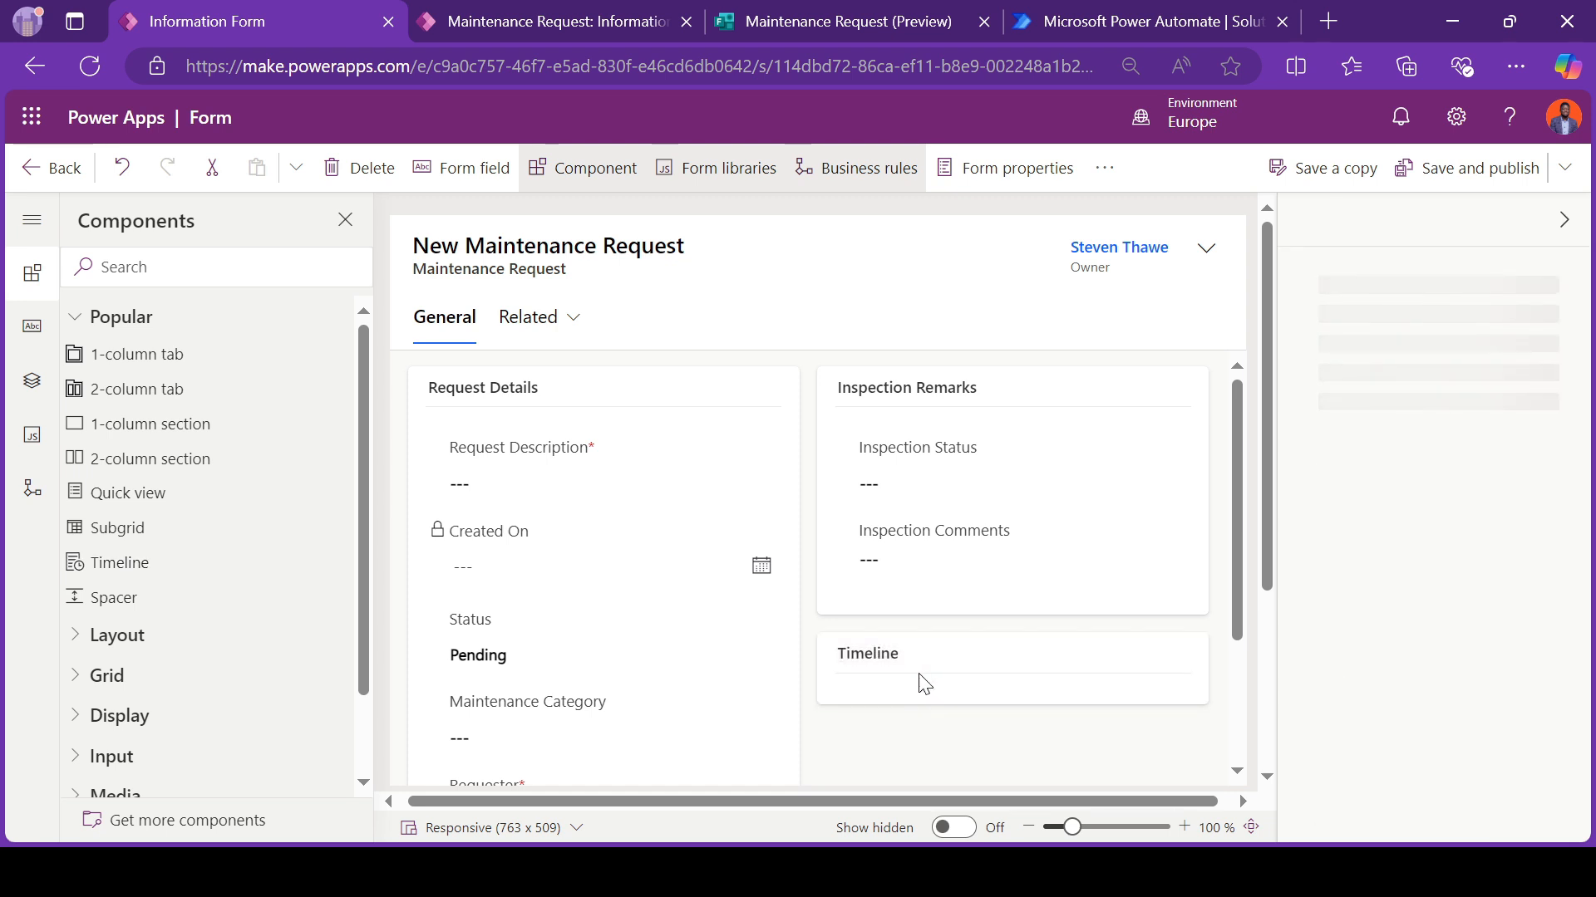
left_click(888, 673)
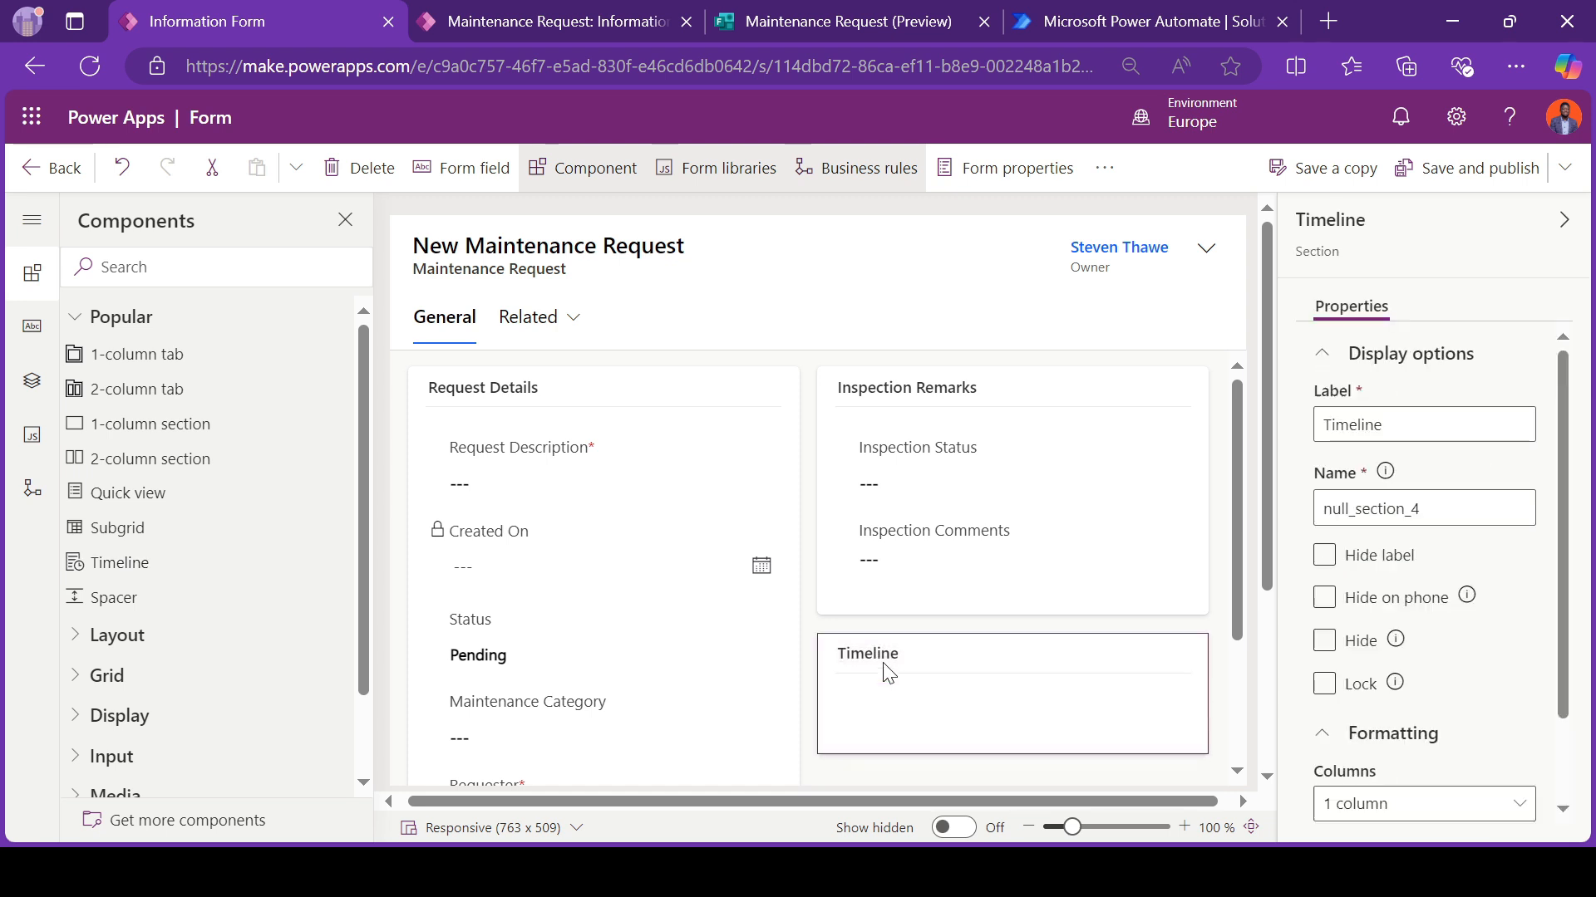
left_click(1324, 555)
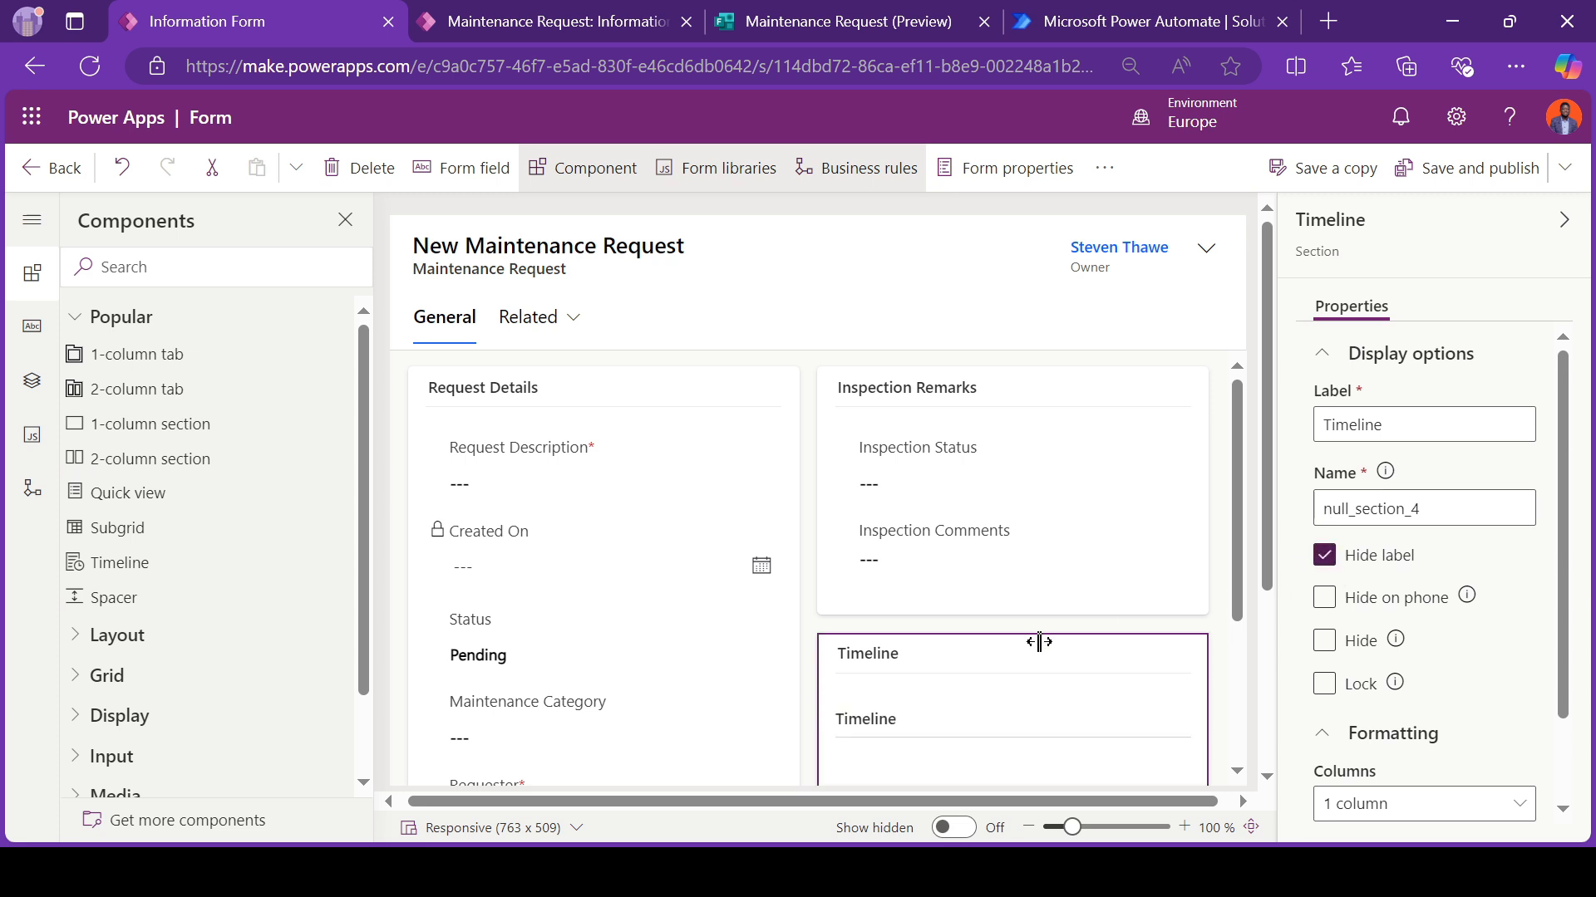
scroll(1039, 641, "down", 2)
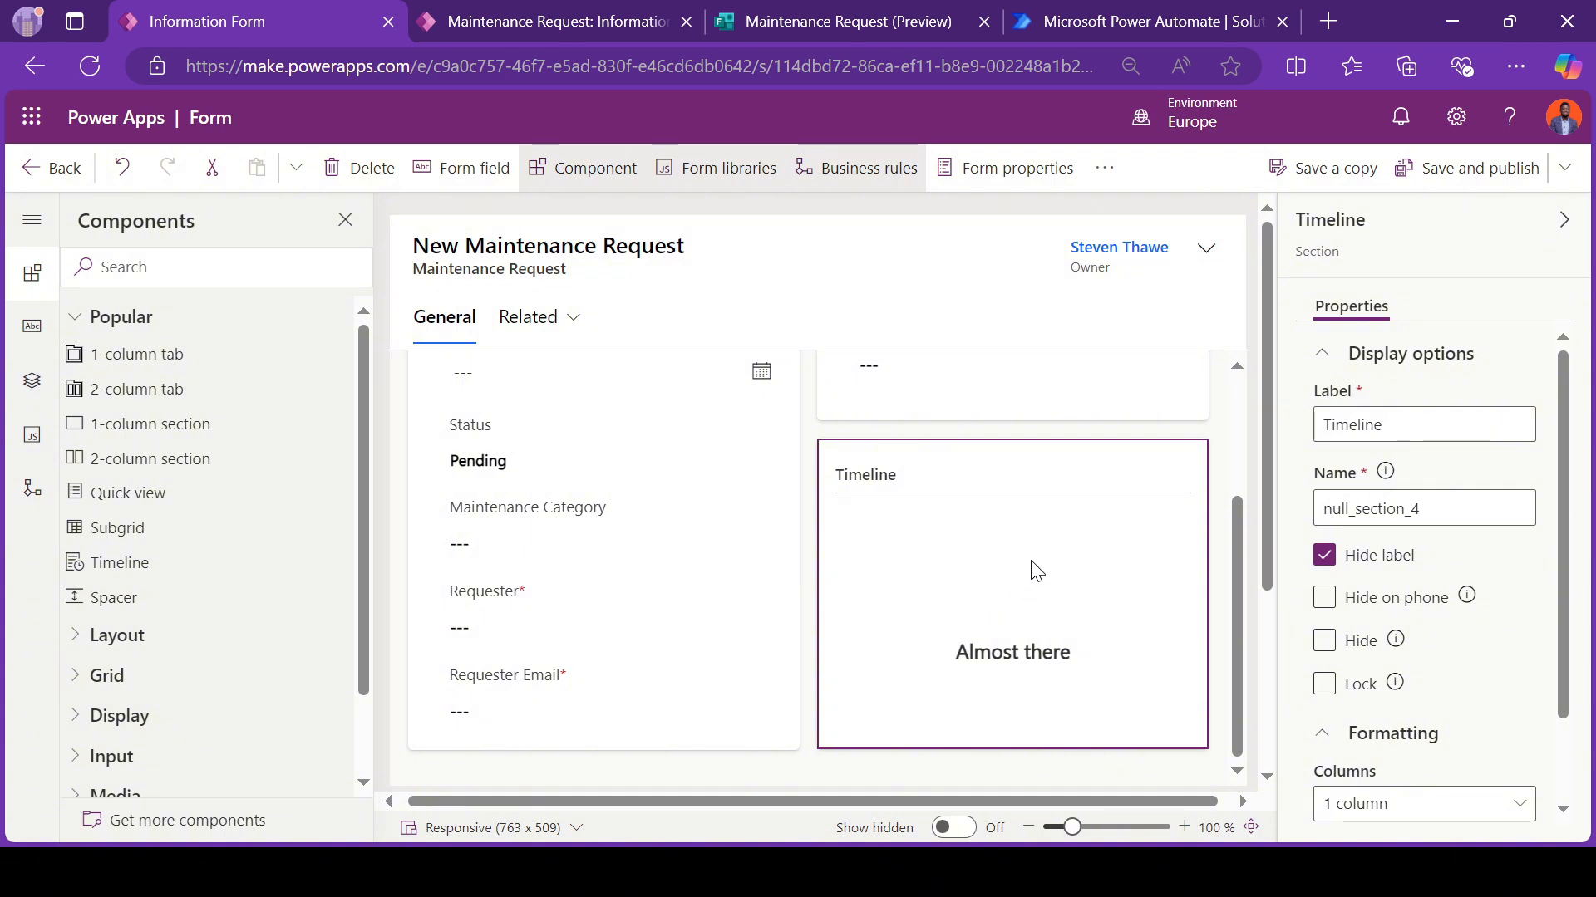
scroll(1037, 571, "up", 2)
Step: Save and publish the form, and reload the power surge record in the Maintenance Requests App
left_click(1426, 170)
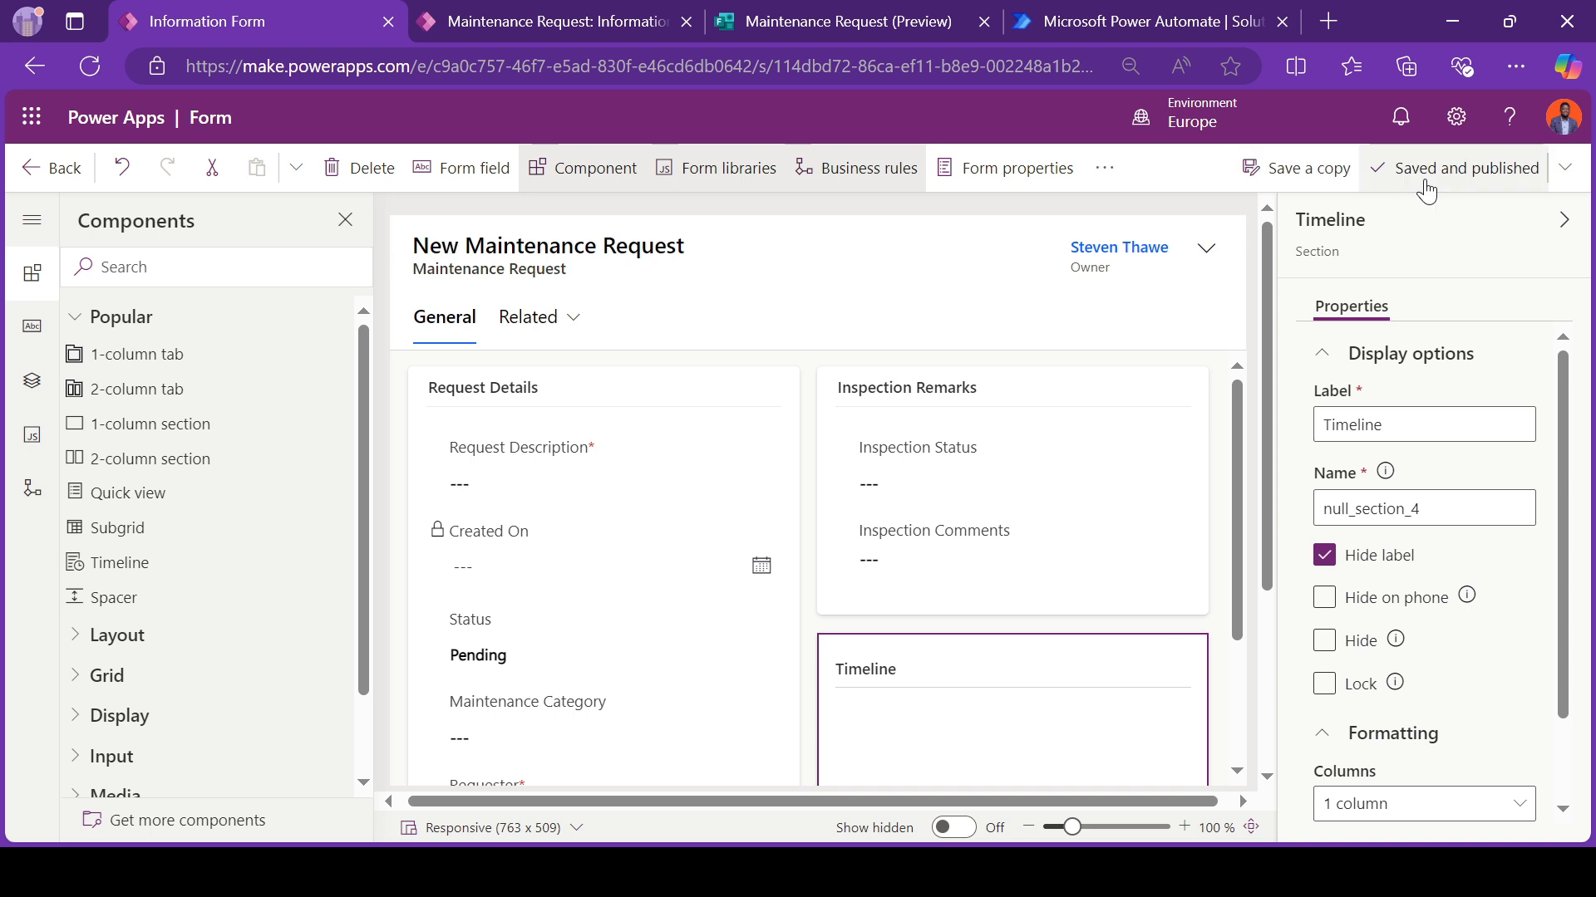
left_click(541, 25)
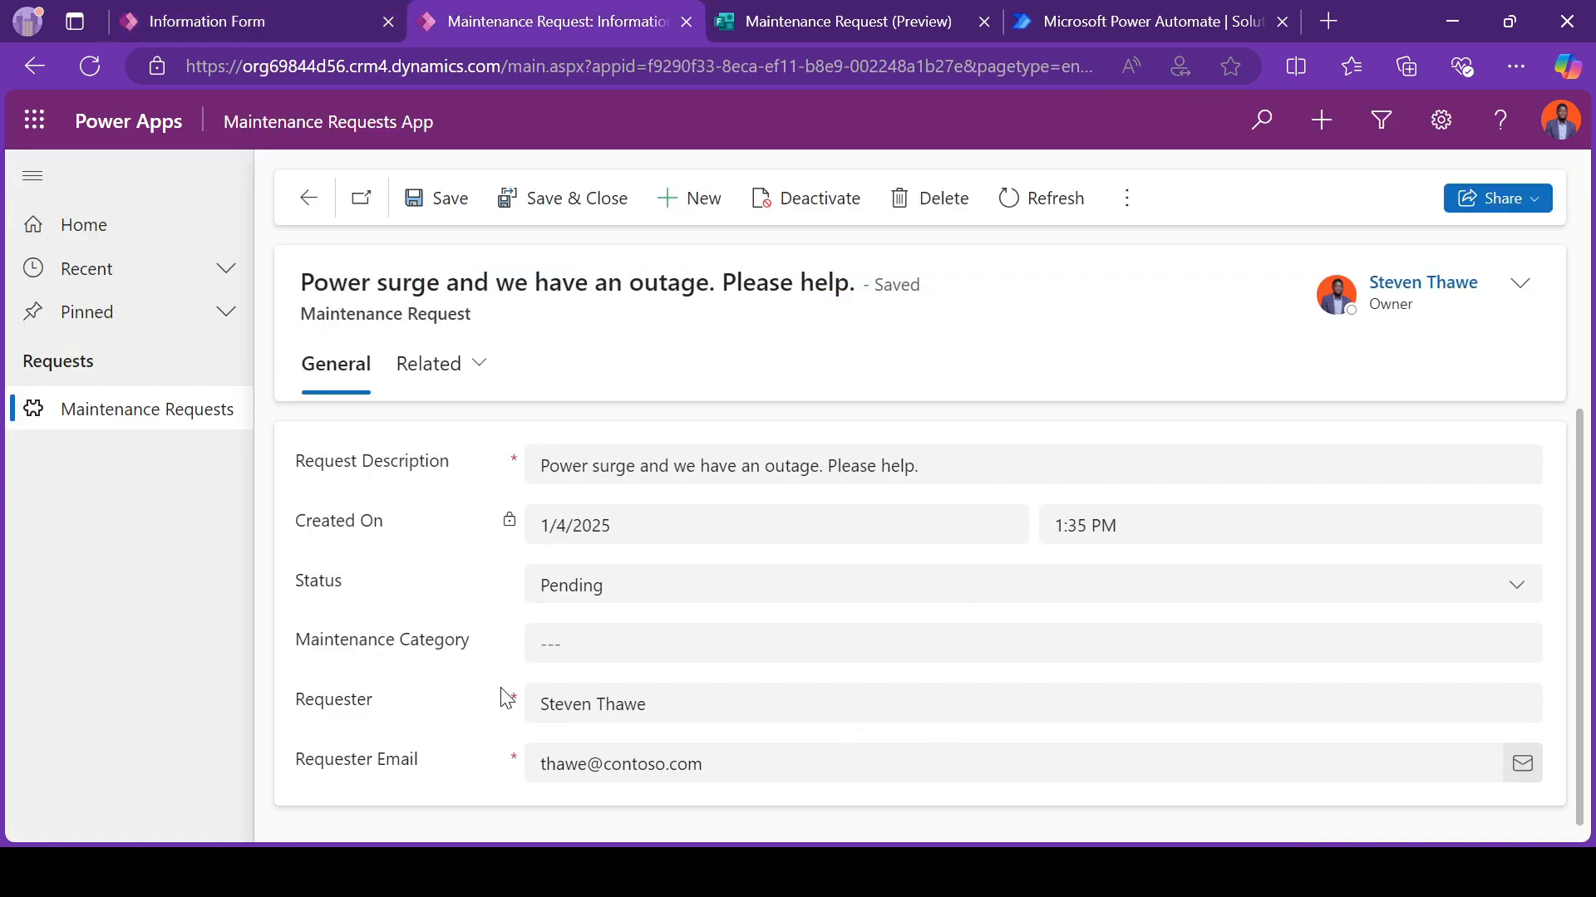
left_click(99, 73)
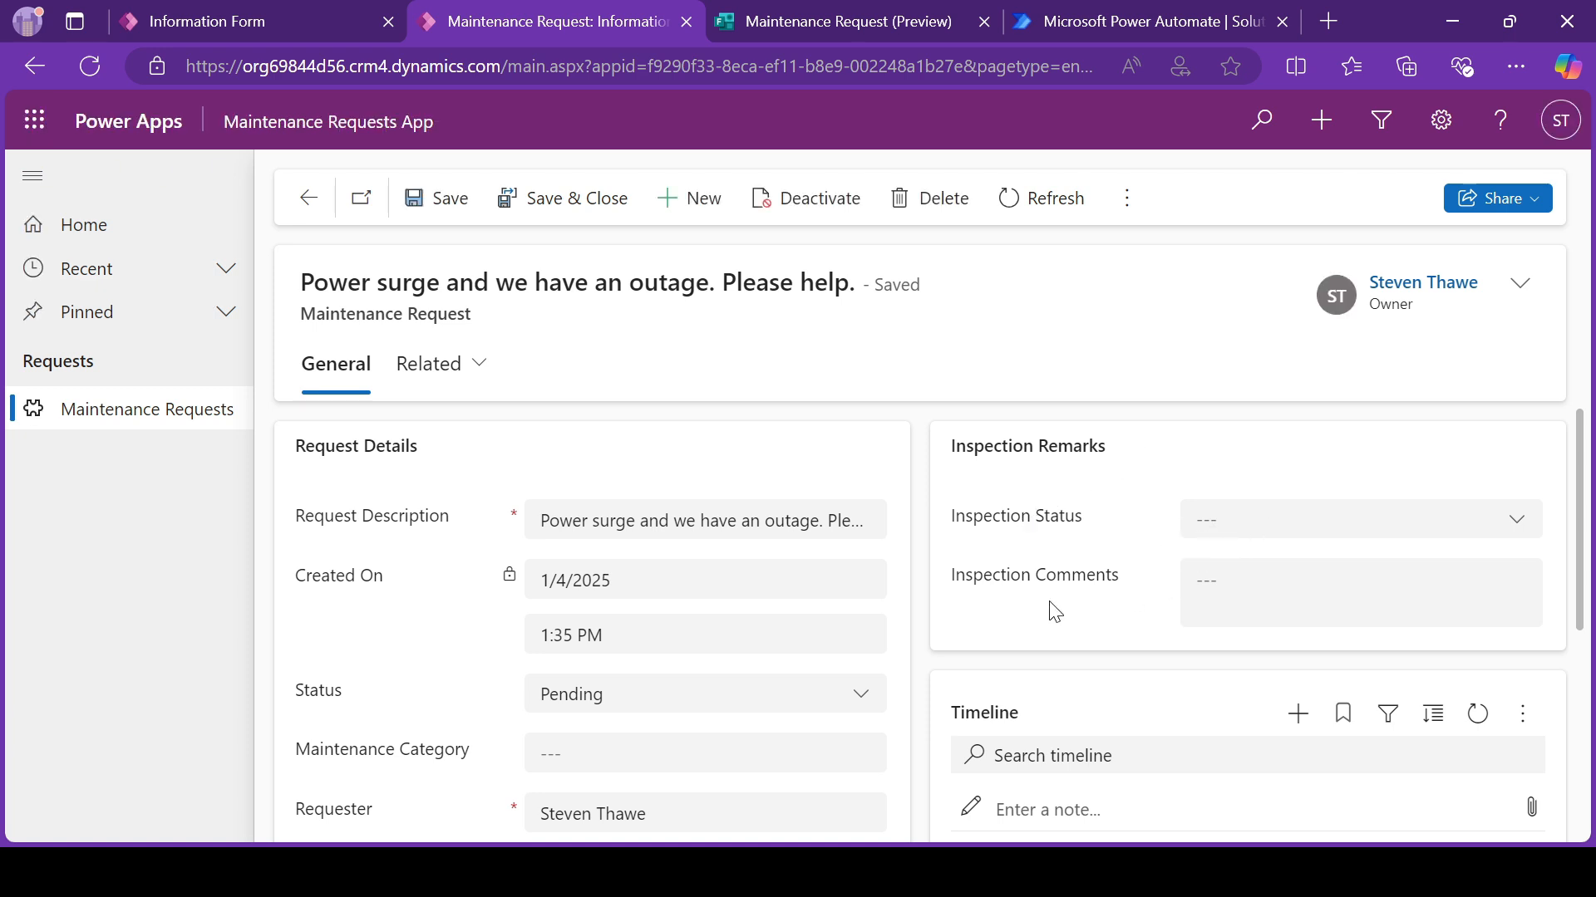
Step: Look at the Inspection Status choices and enter "Hcco" in the record's Inspection Comments
left_click(1255, 528)
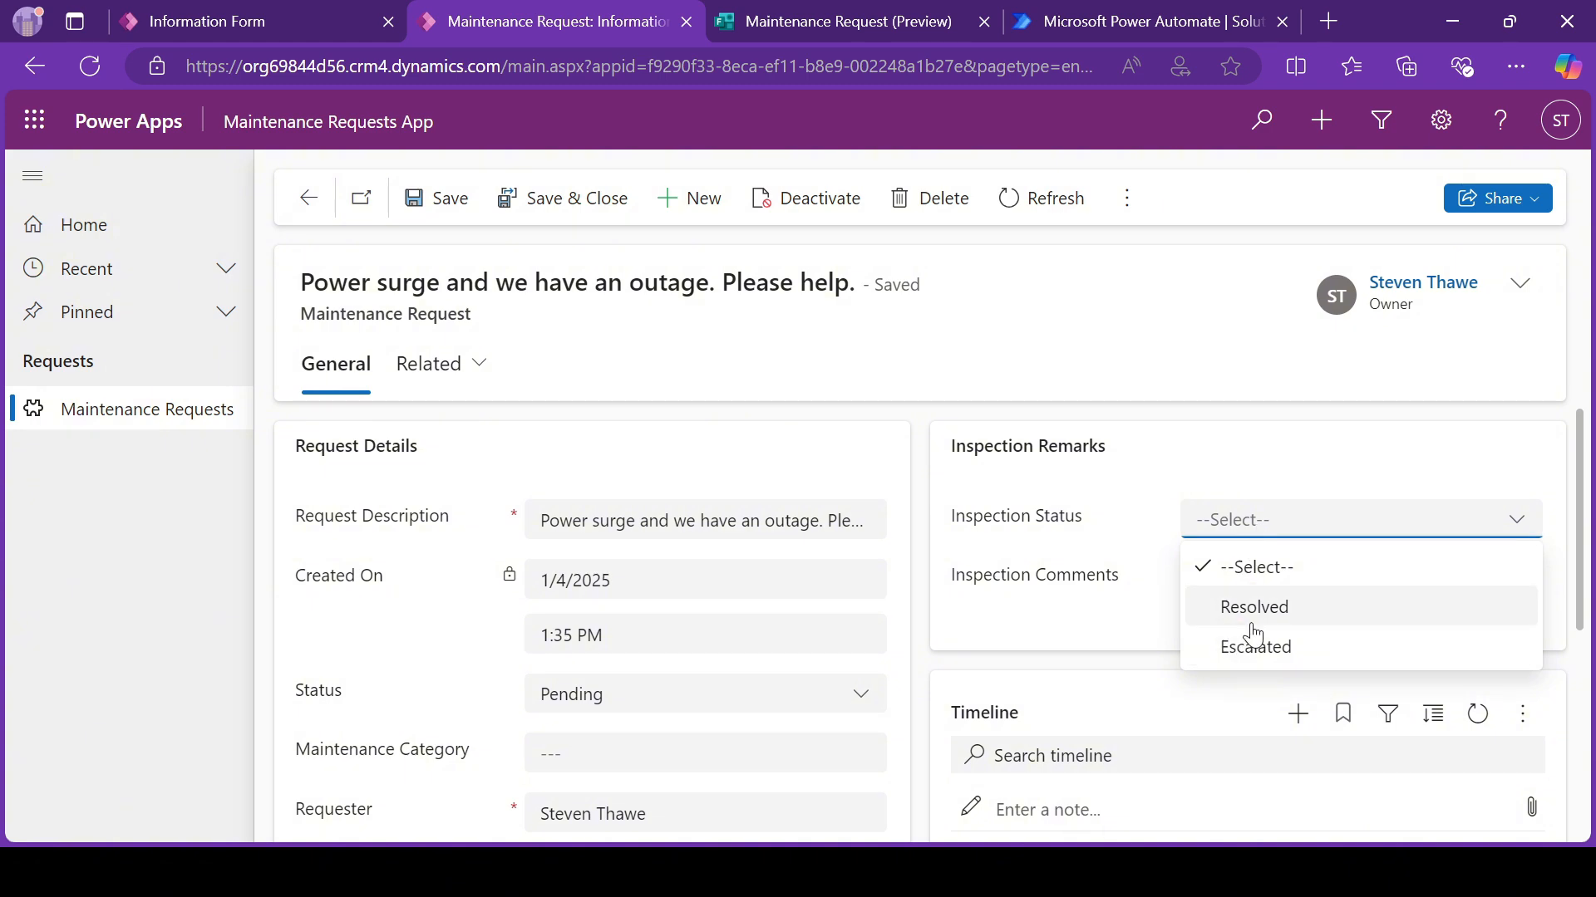
left_click(1080, 613)
left_click(1225, 581)
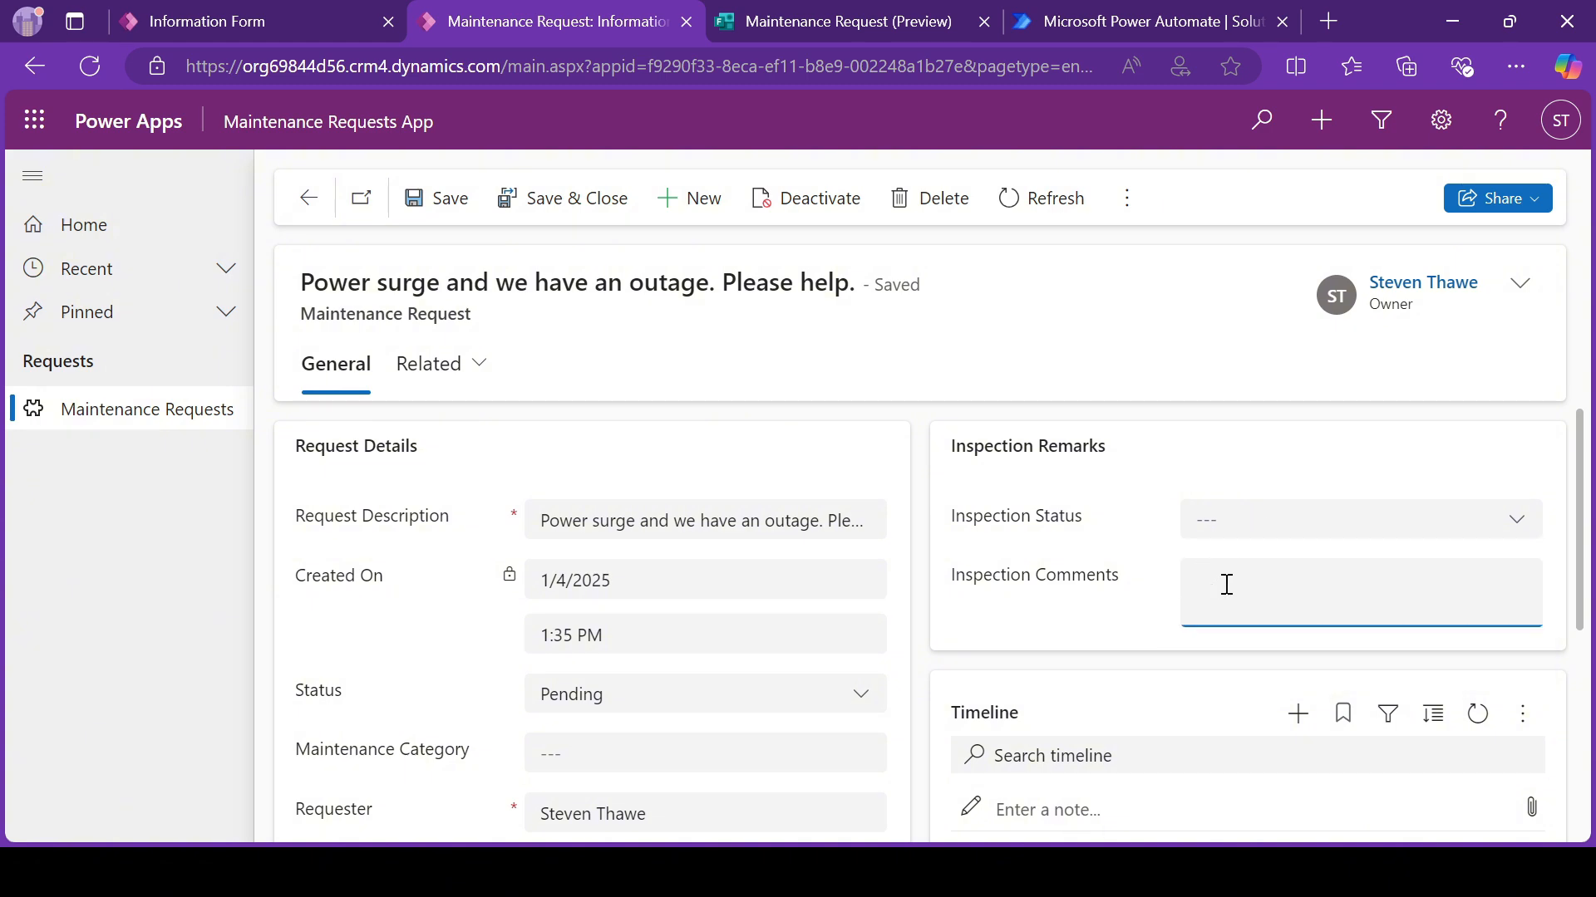
type("Hcco")
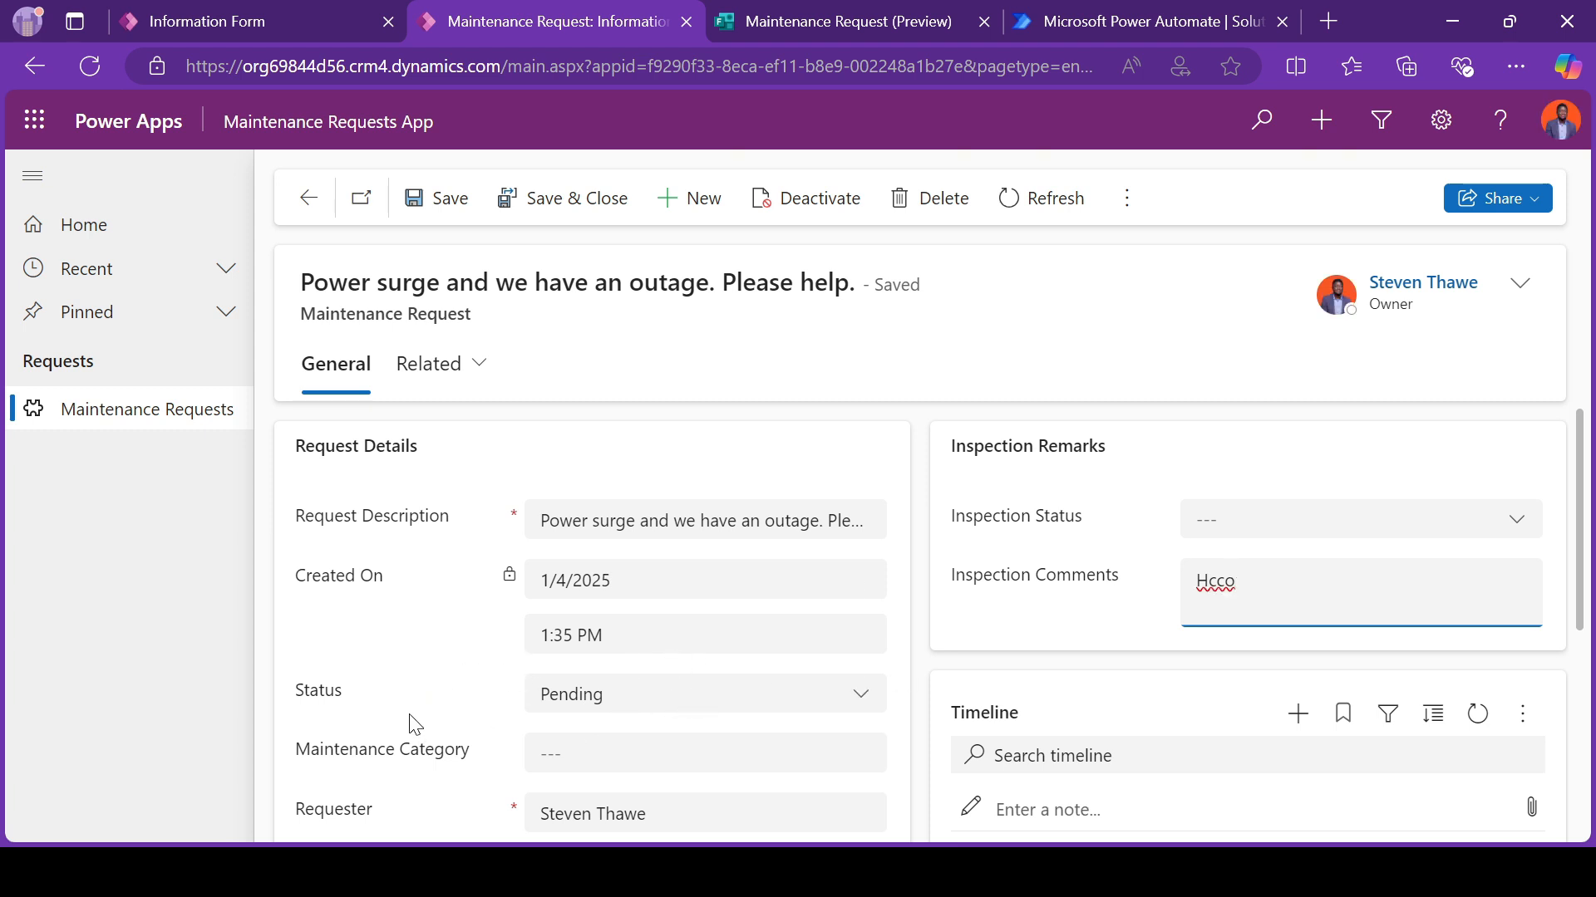
Step: Examine the Status and Inspection Status choices and the layout of the Inspection Remarks and Timeline sections
left_click(688, 706)
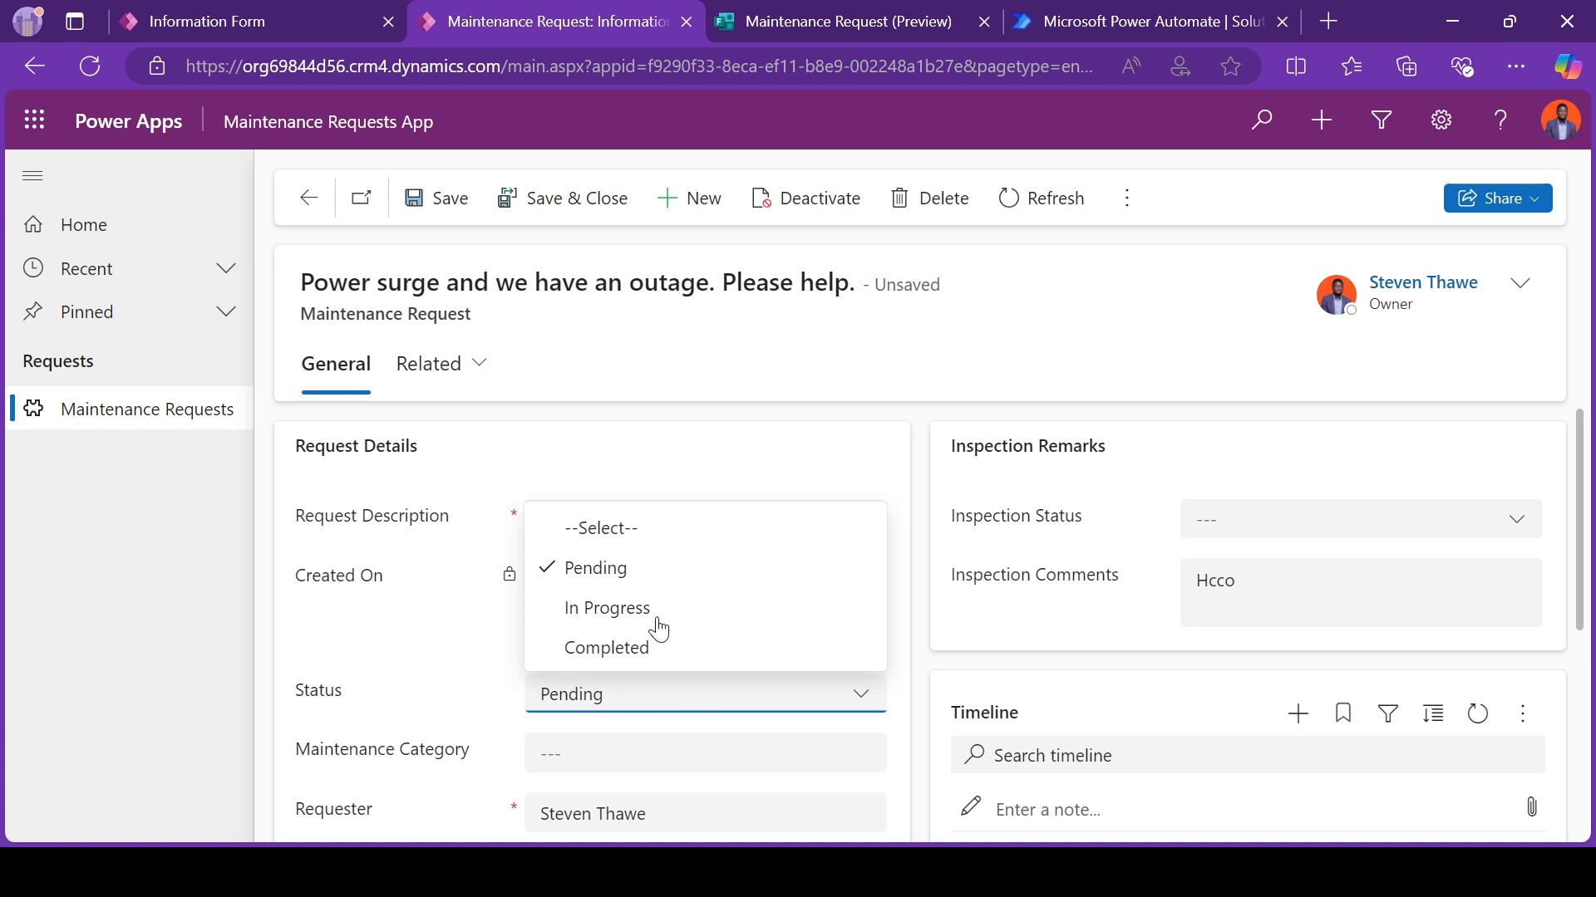
left_click(376, 690)
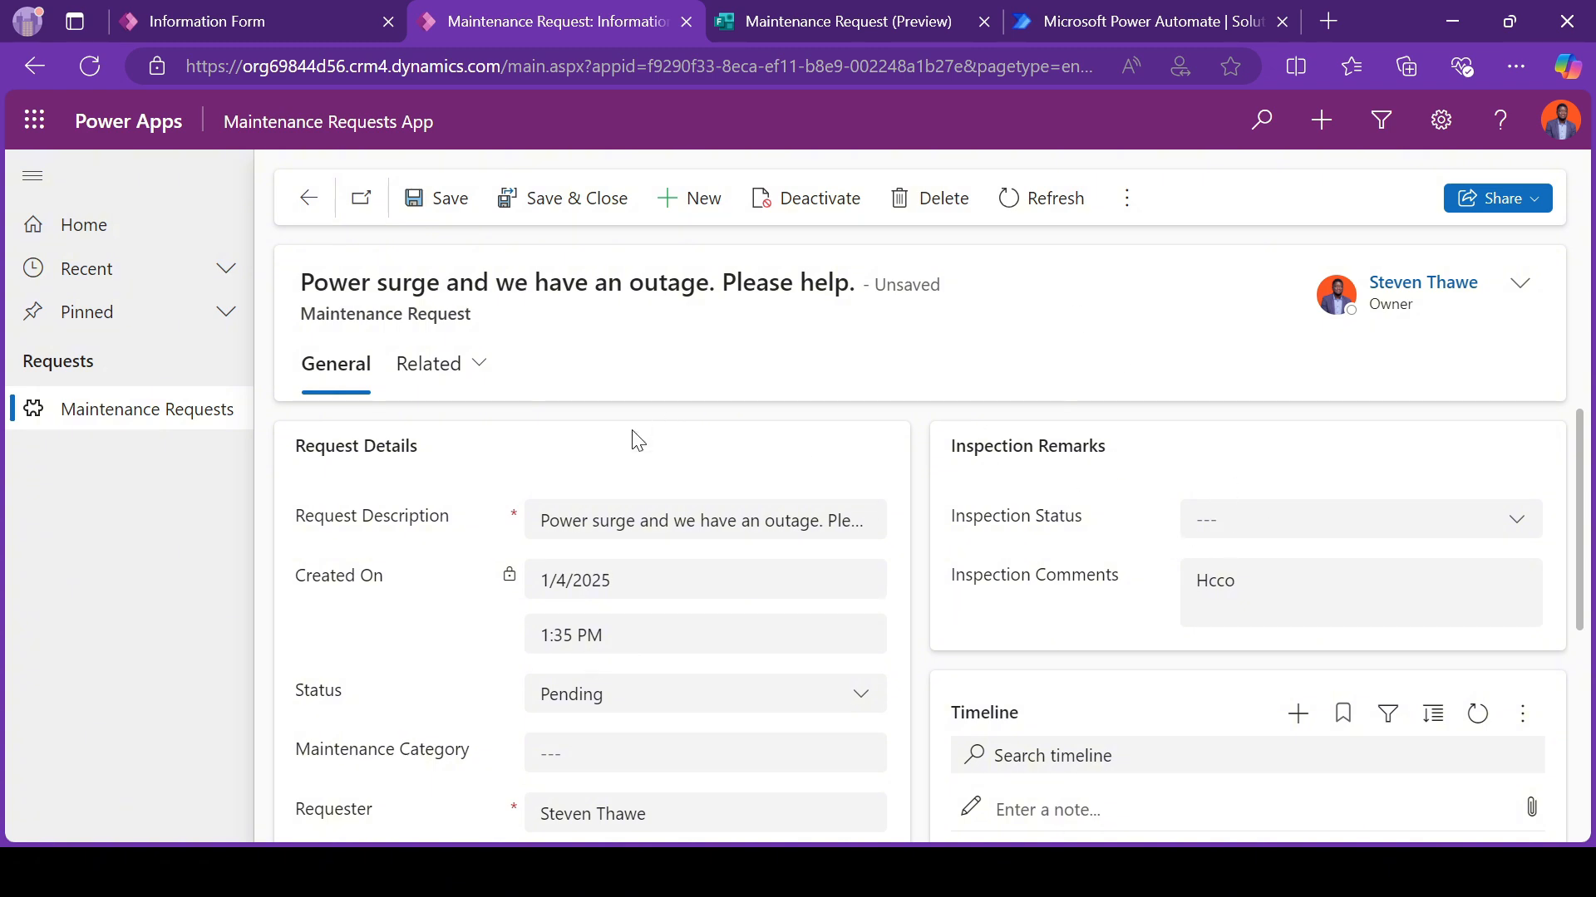
left_click(1242, 519)
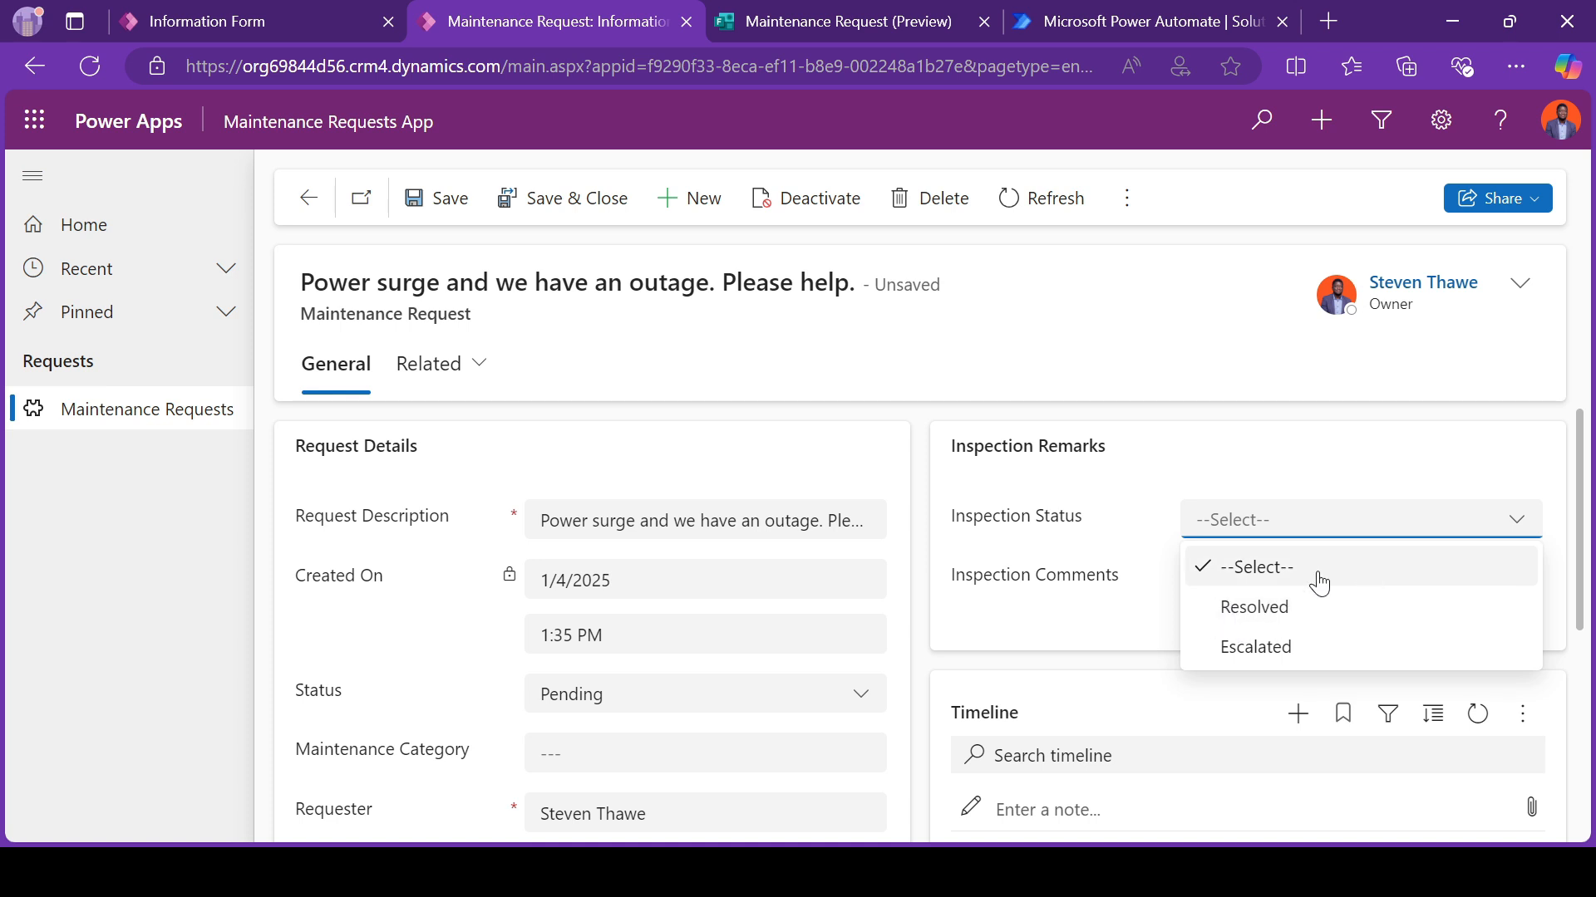
left_click(370, 692)
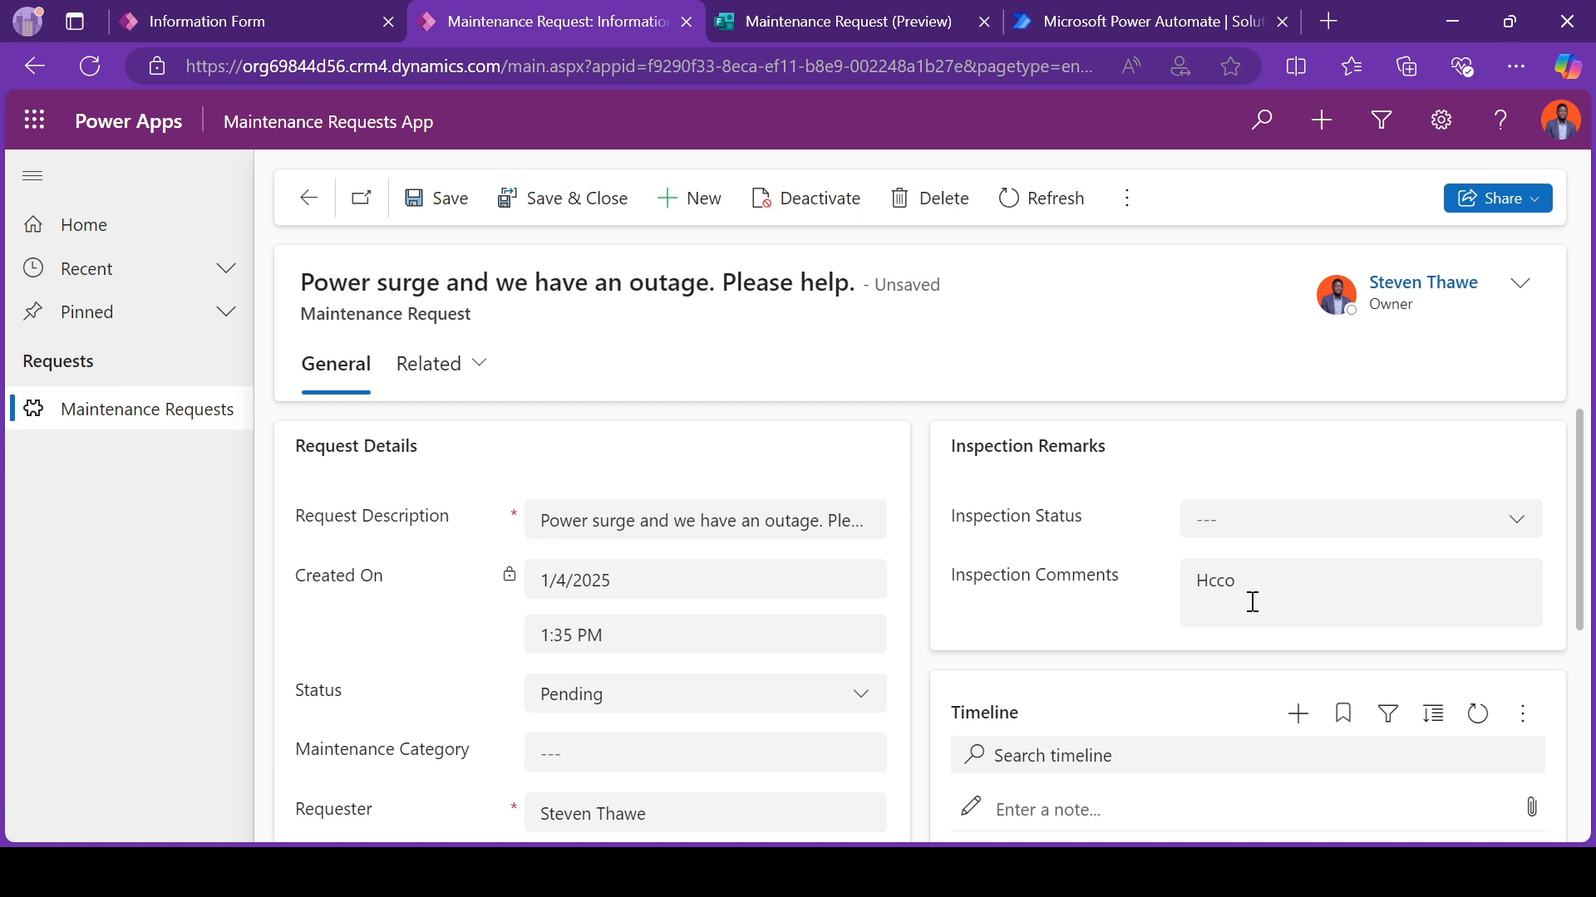
scroll(1254, 607, "down", 2)
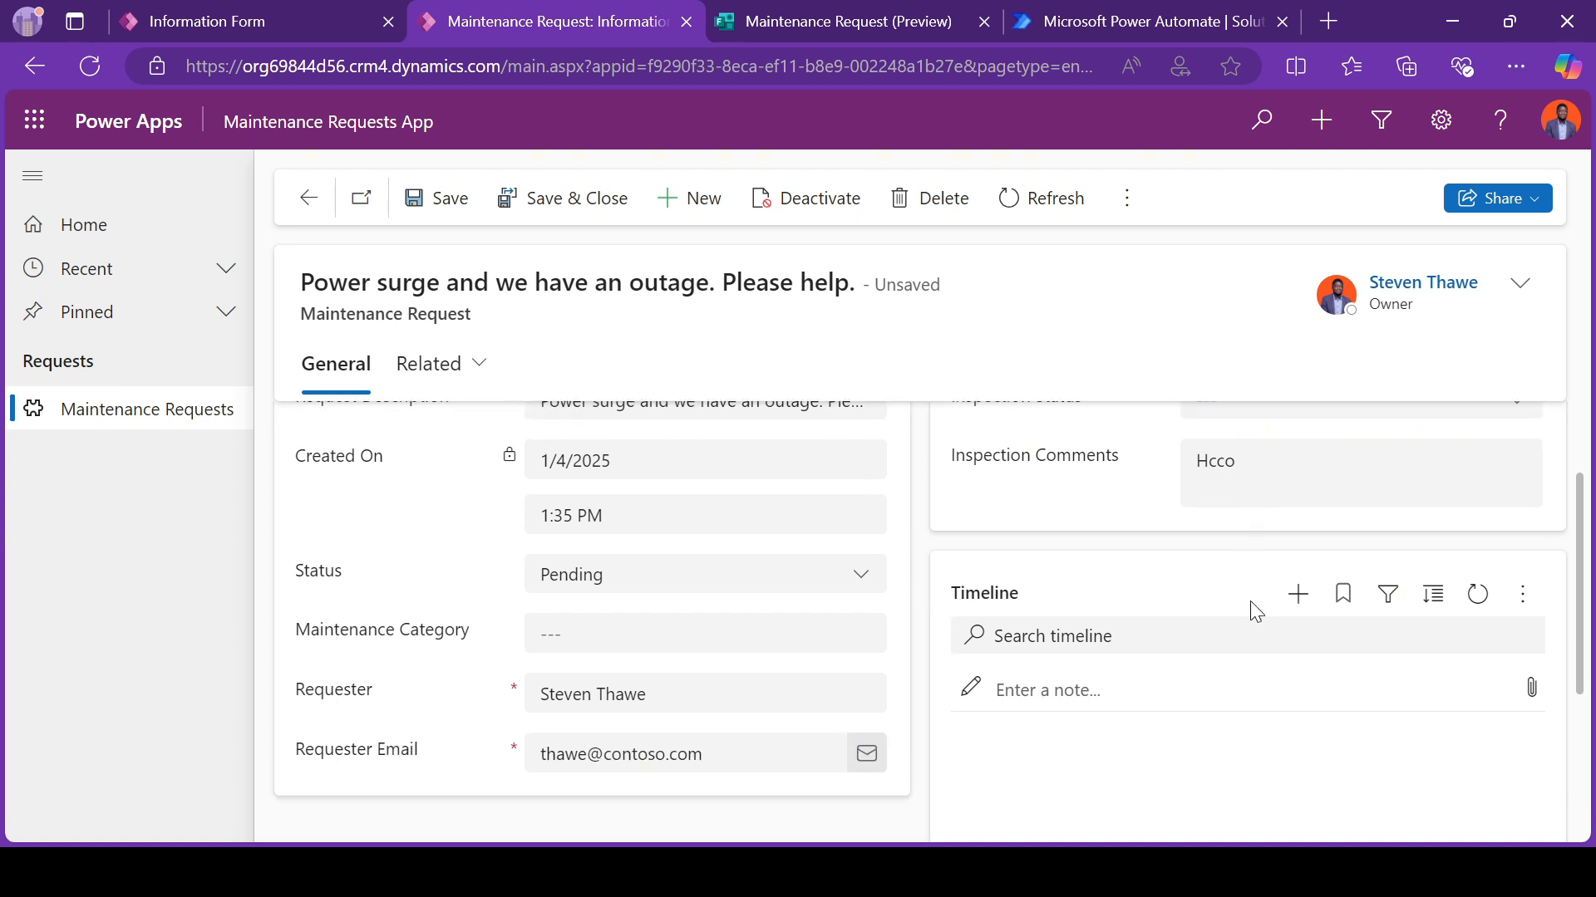
scroll(1255, 610, "up", 2)
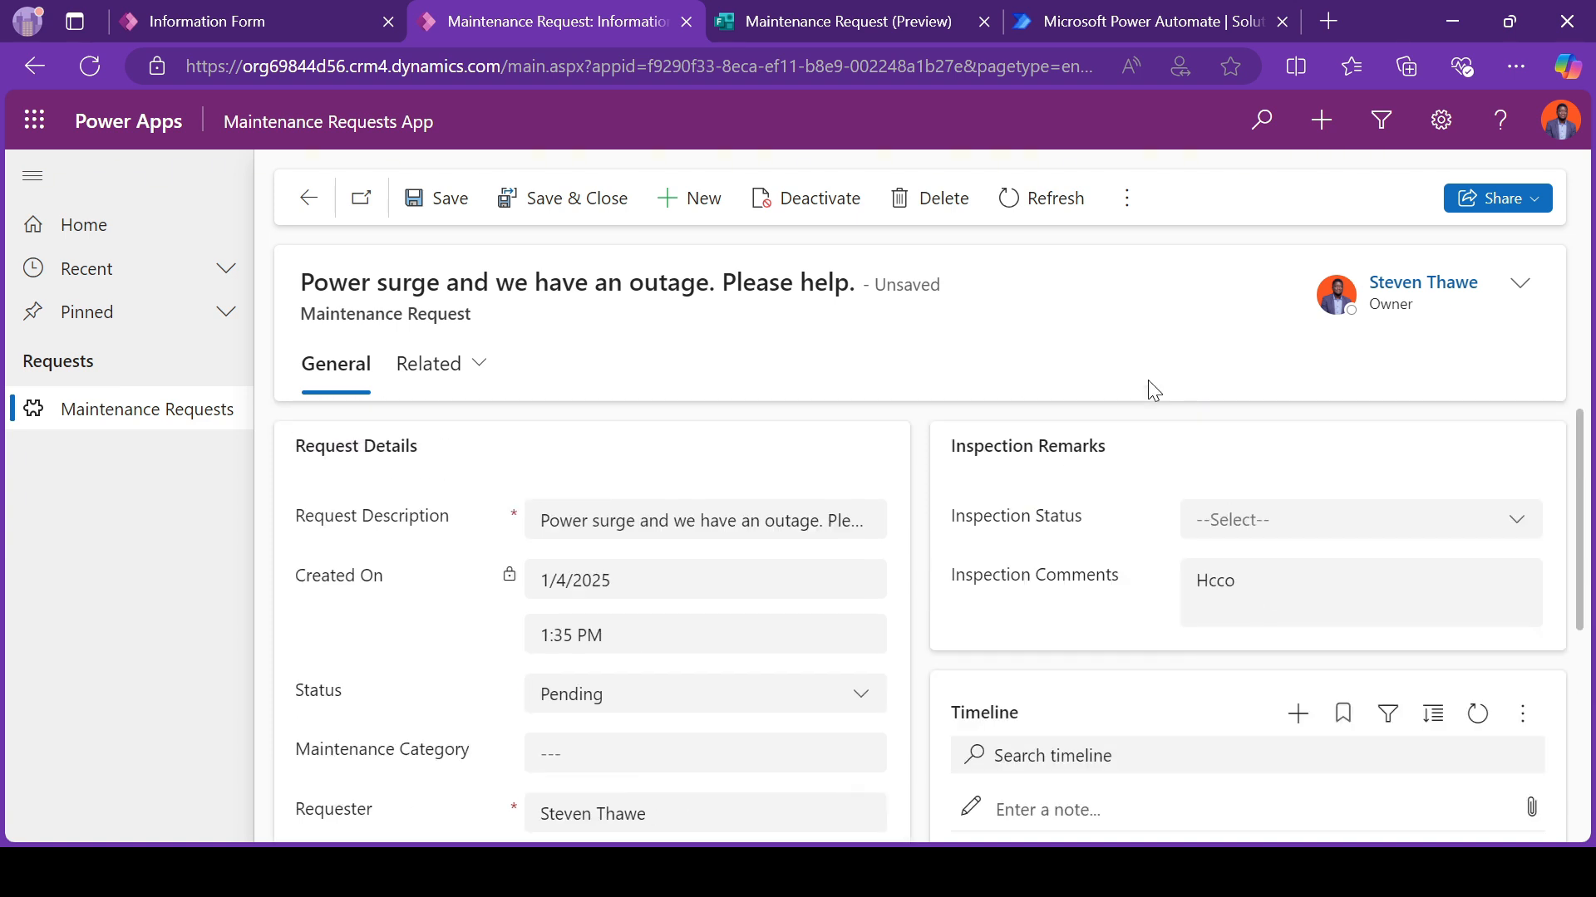
left_click_drag(949, 457, 1118, 569)
left_click(1042, 592)
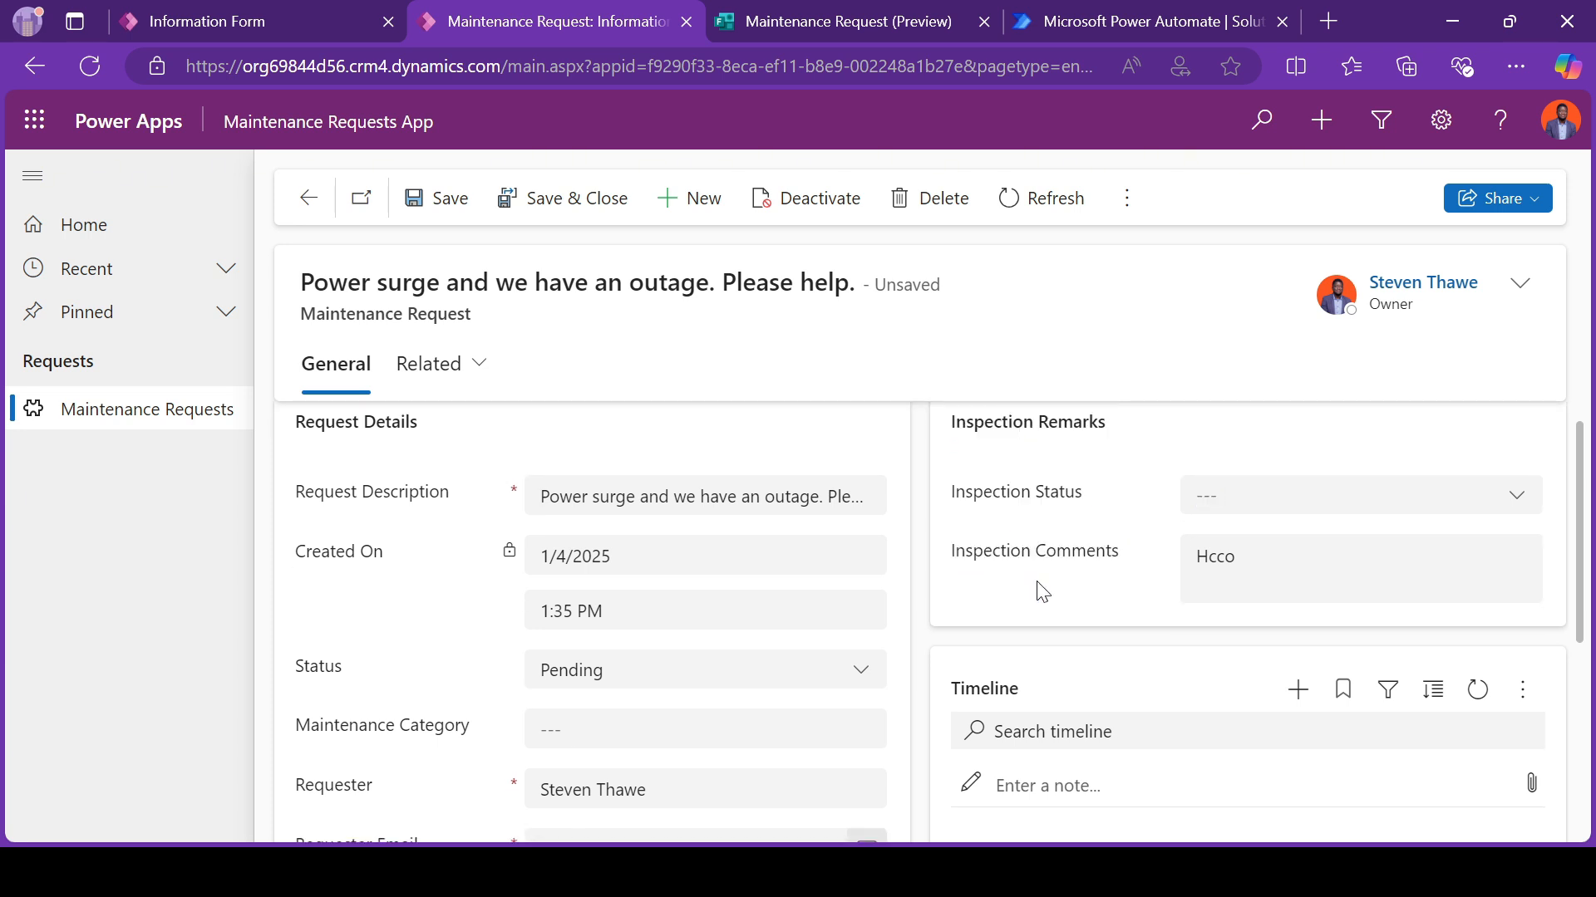
scroll(1039, 590, "down", 3)
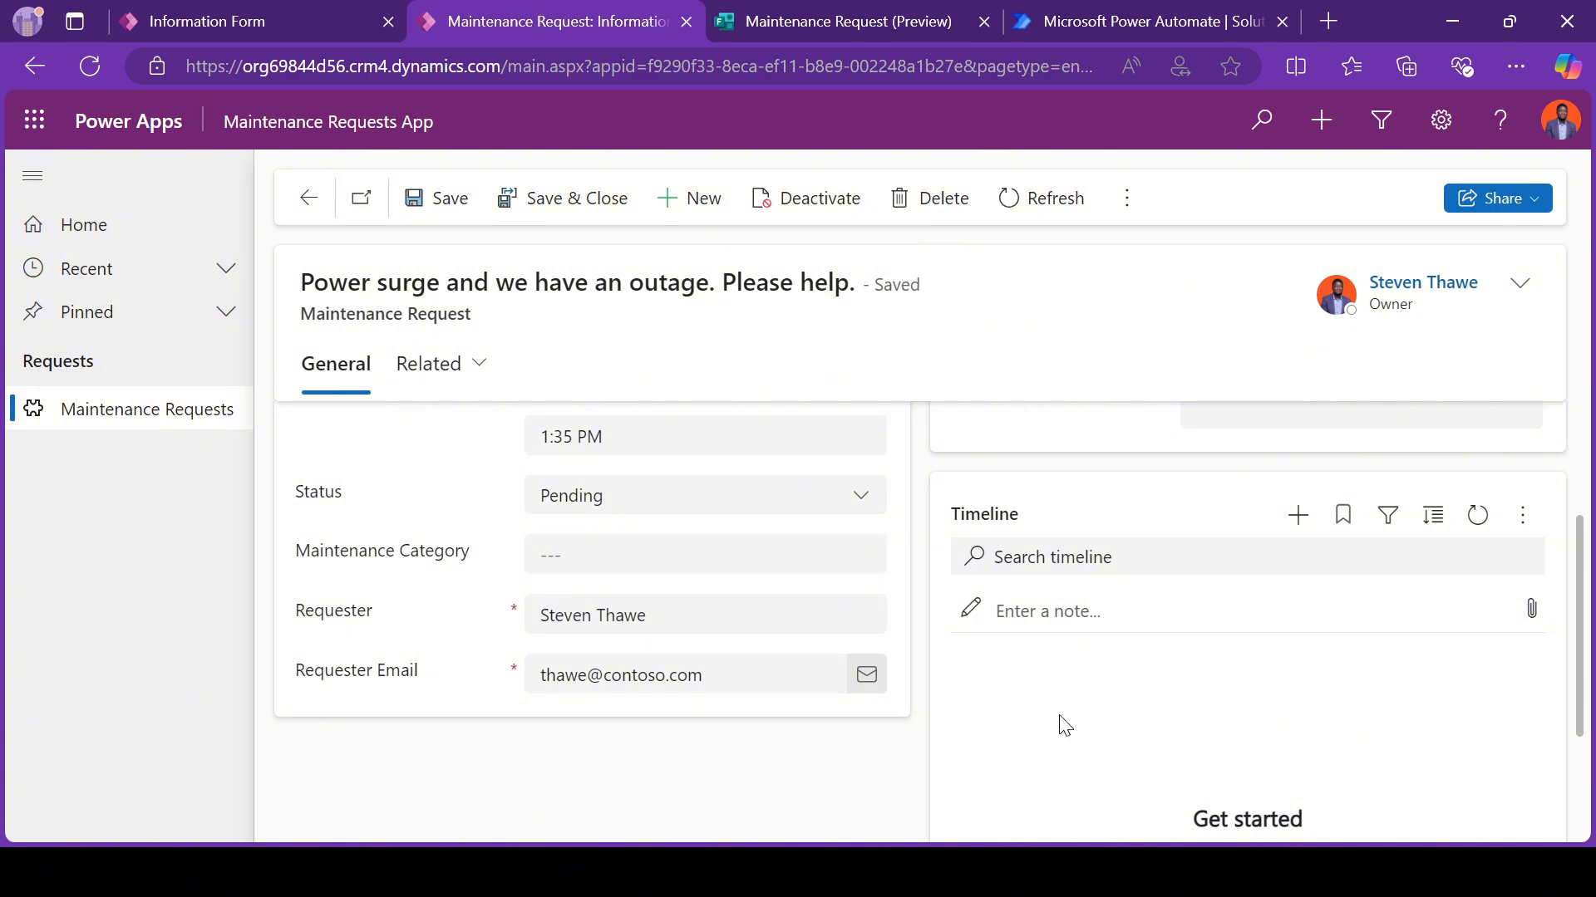
Step: Start a timeline note on the record with the title "Visited the client to check the issue"
left_click(1081, 612)
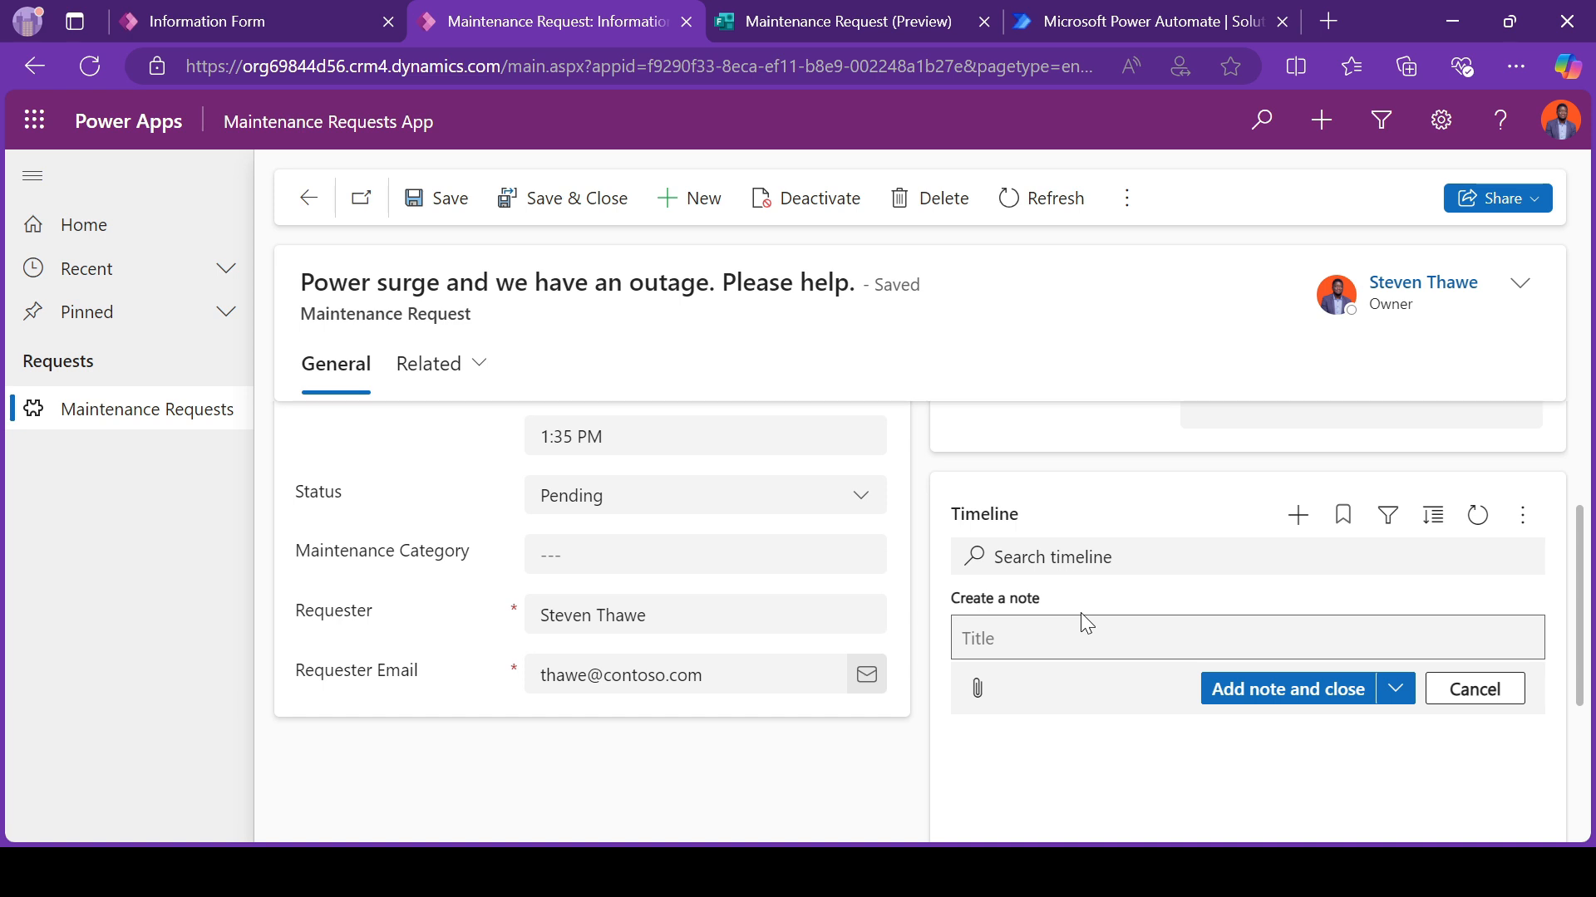
type("Vis")
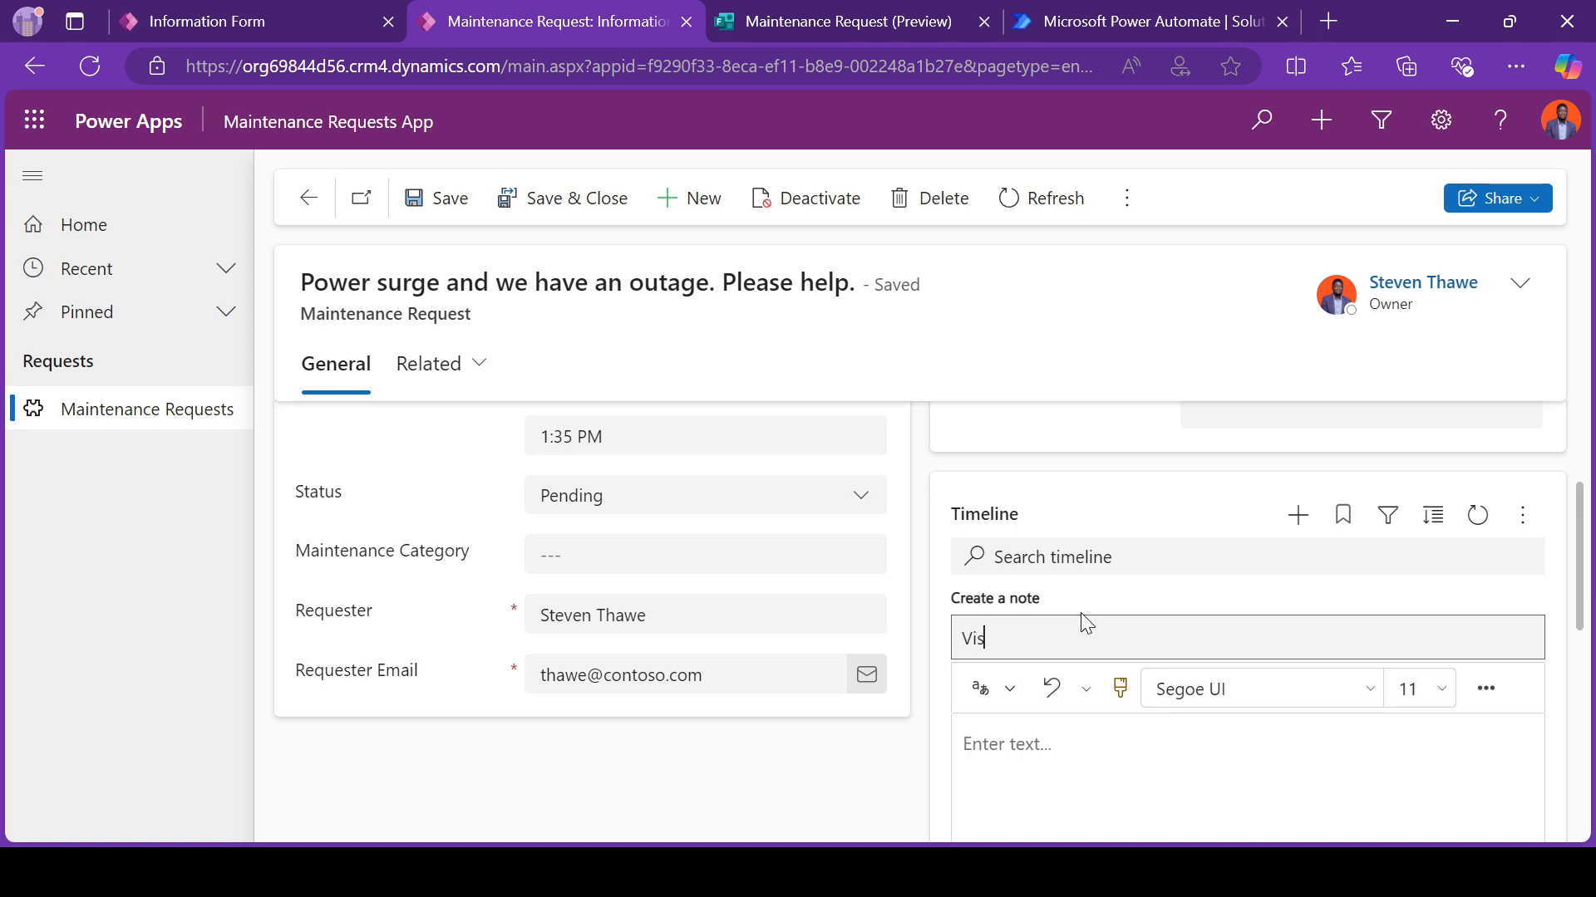
type("ited the client to check the issue")
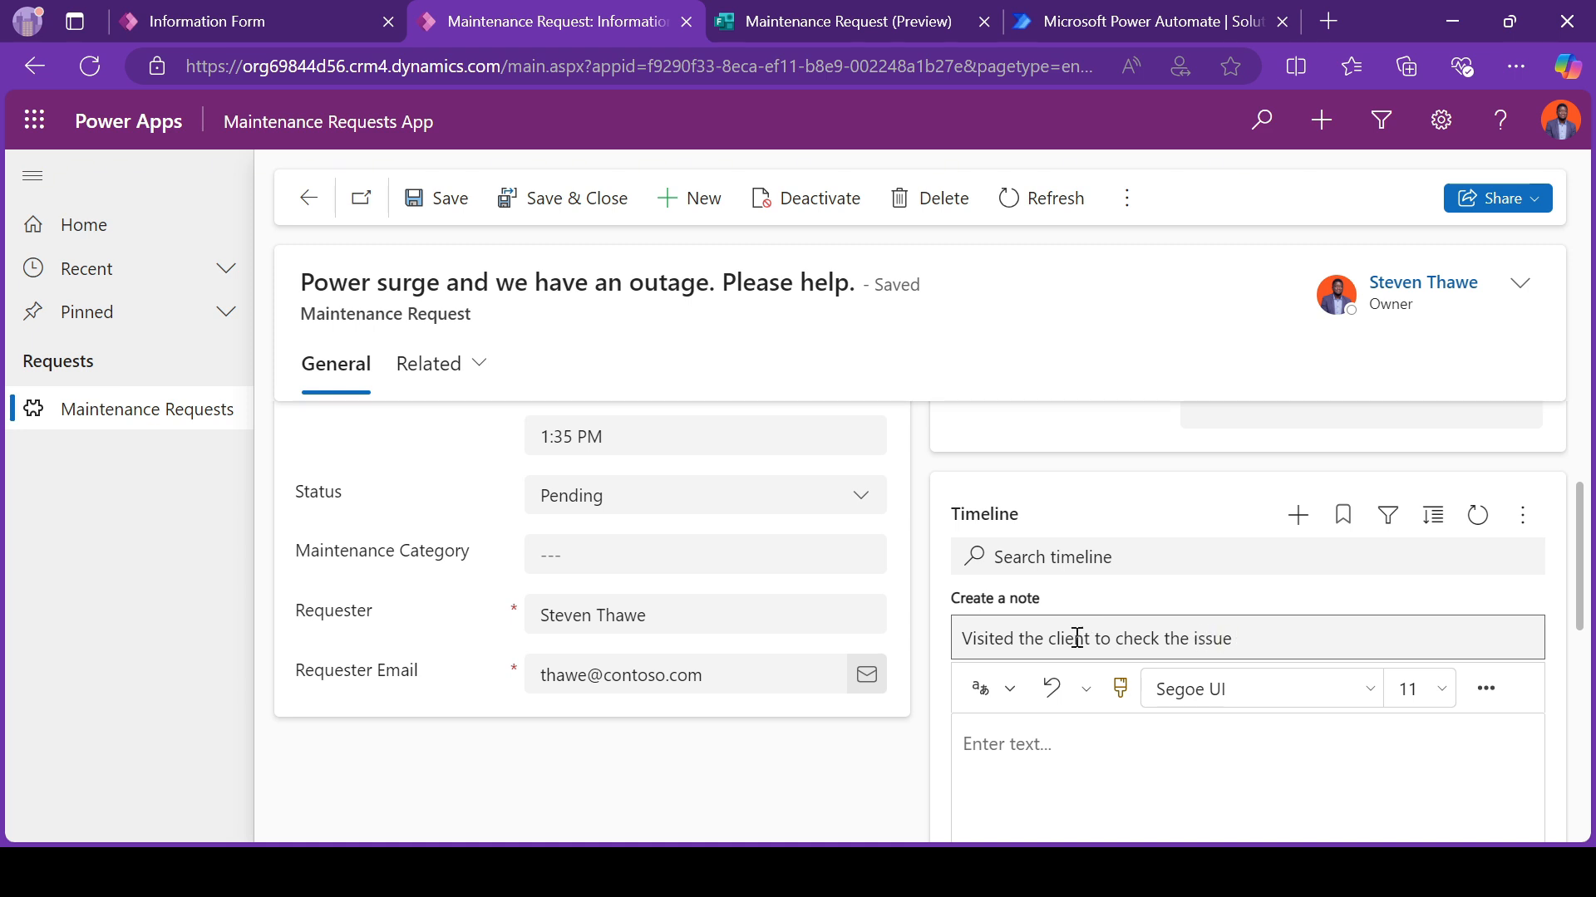
Step: Reuse the title as the note's body, append "on" and the person's first name, and add the note to the timeline
left_click(1049, 729)
triple_click(1162, 638)
key("ctrl+c")
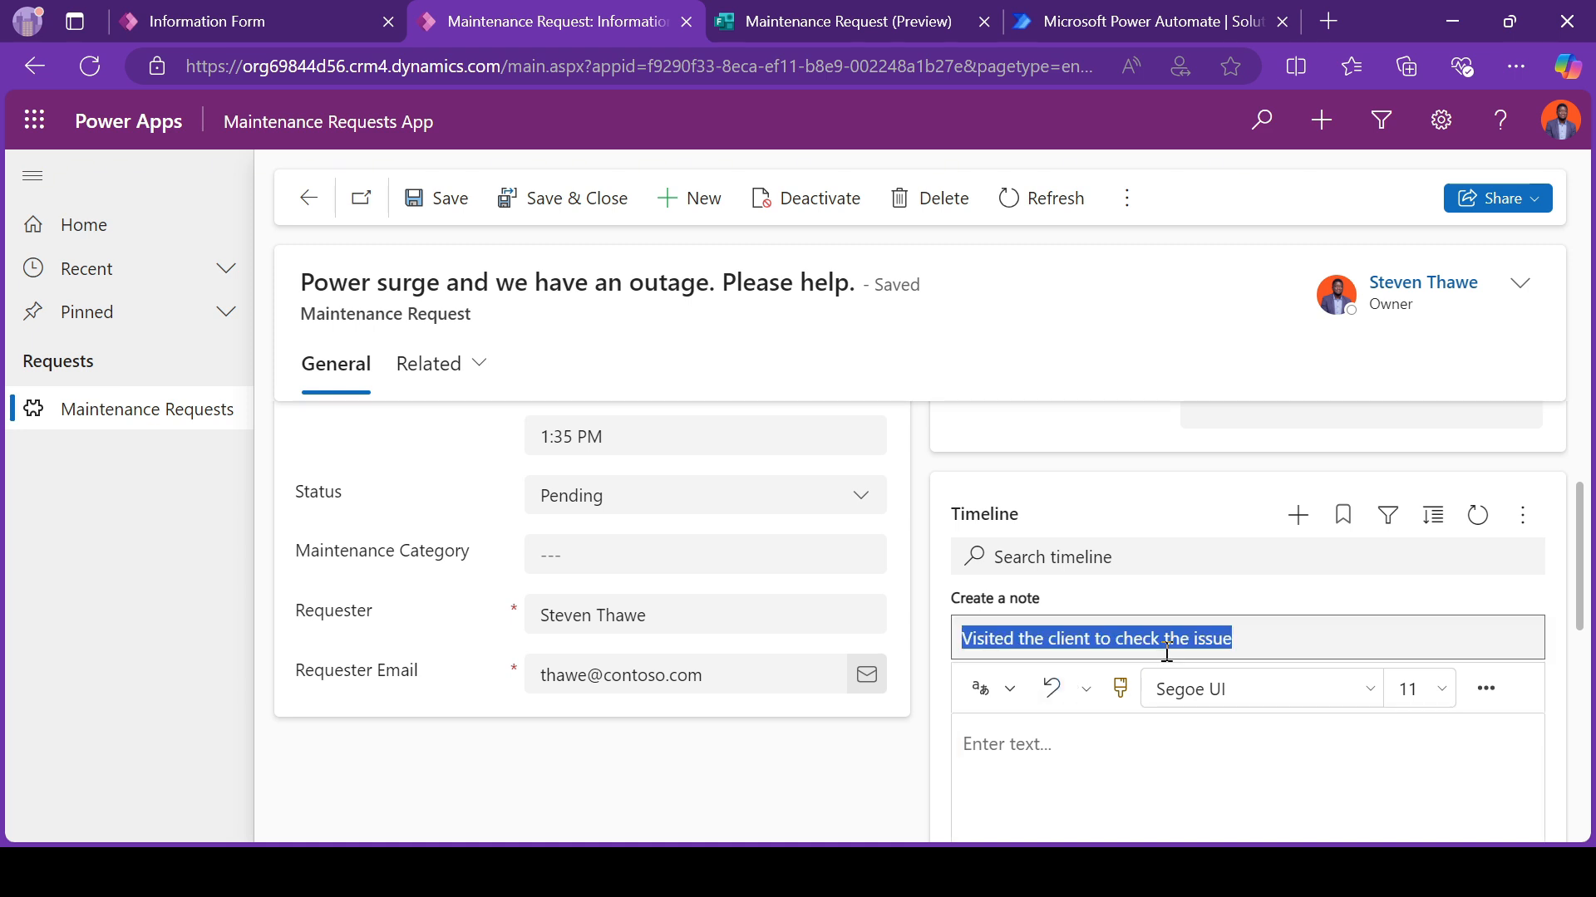
left_click(1059, 785)
key("ctrl+v")
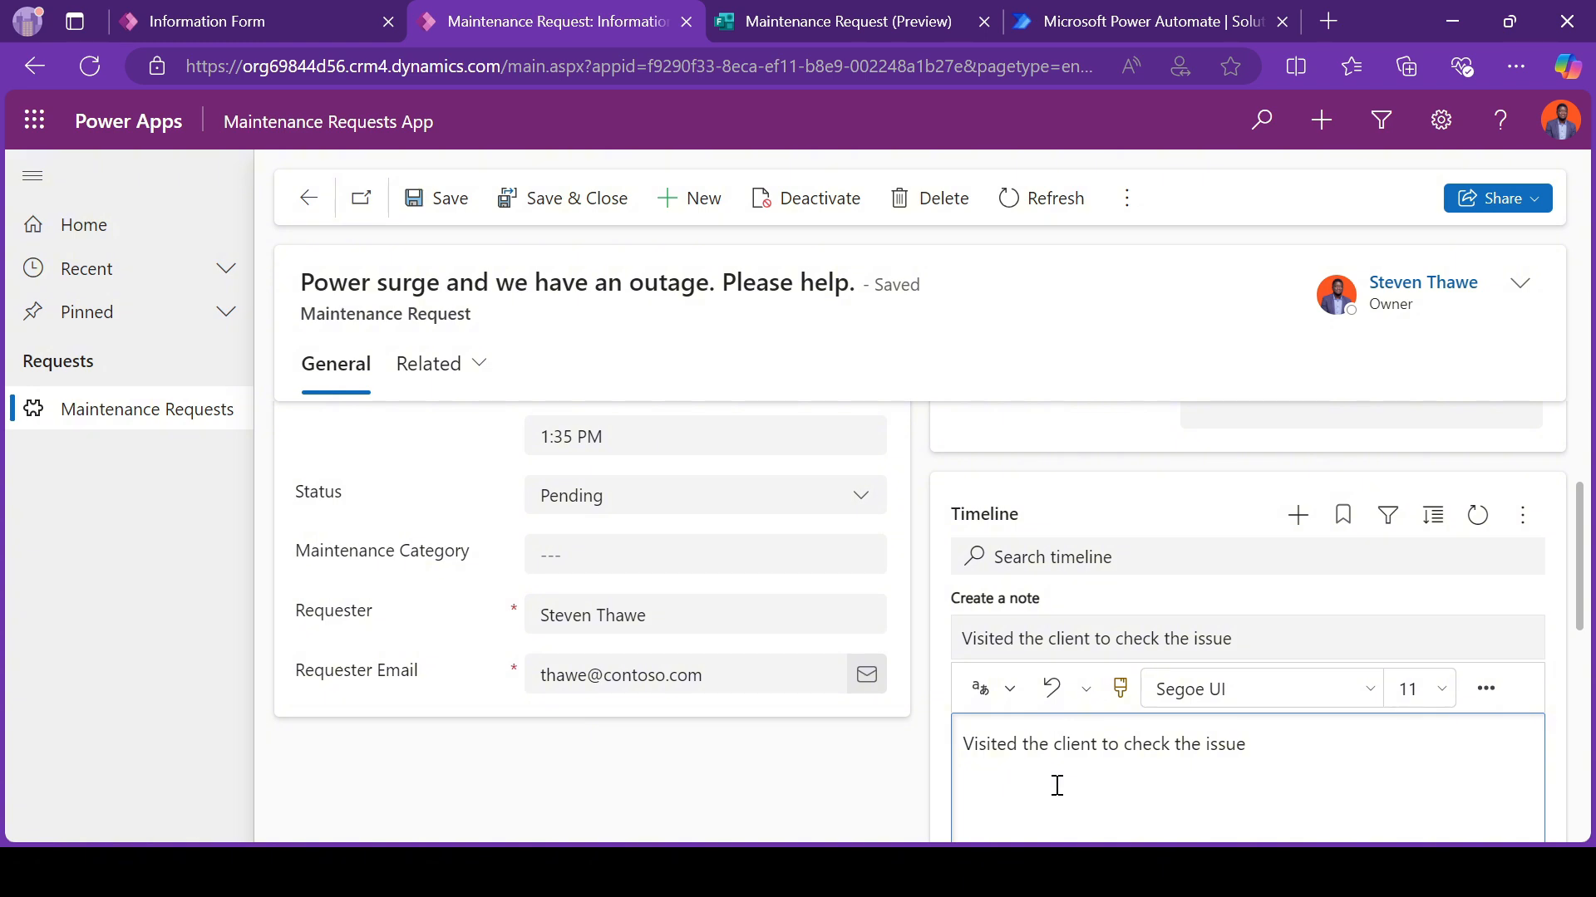
type("on Steven")
scroll(1055, 787, "down", 3)
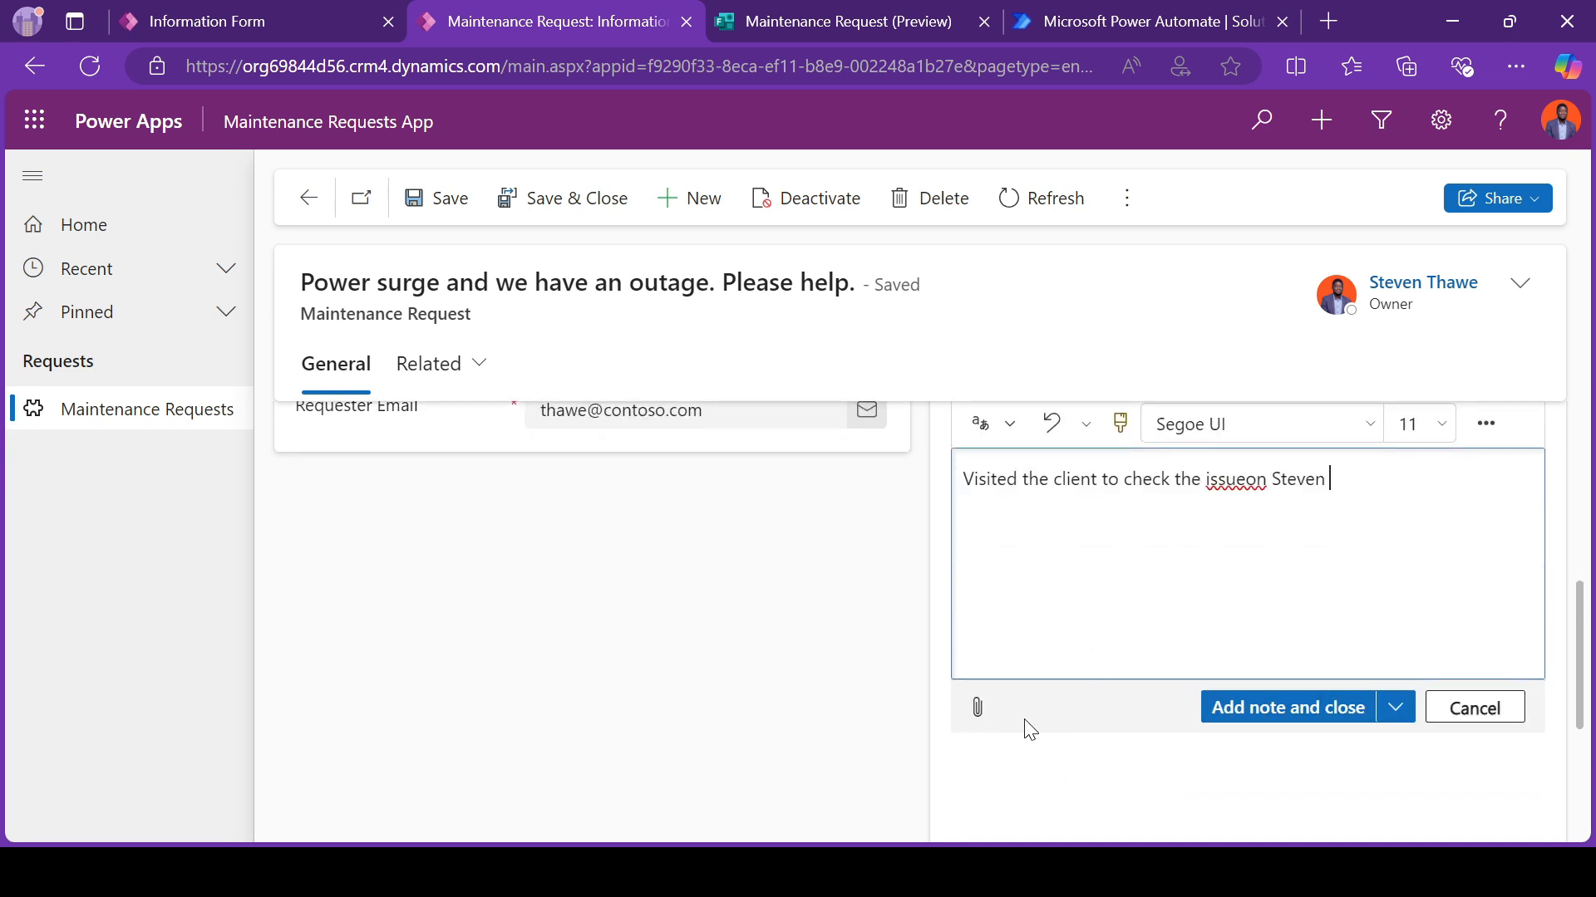
left_click(1264, 706)
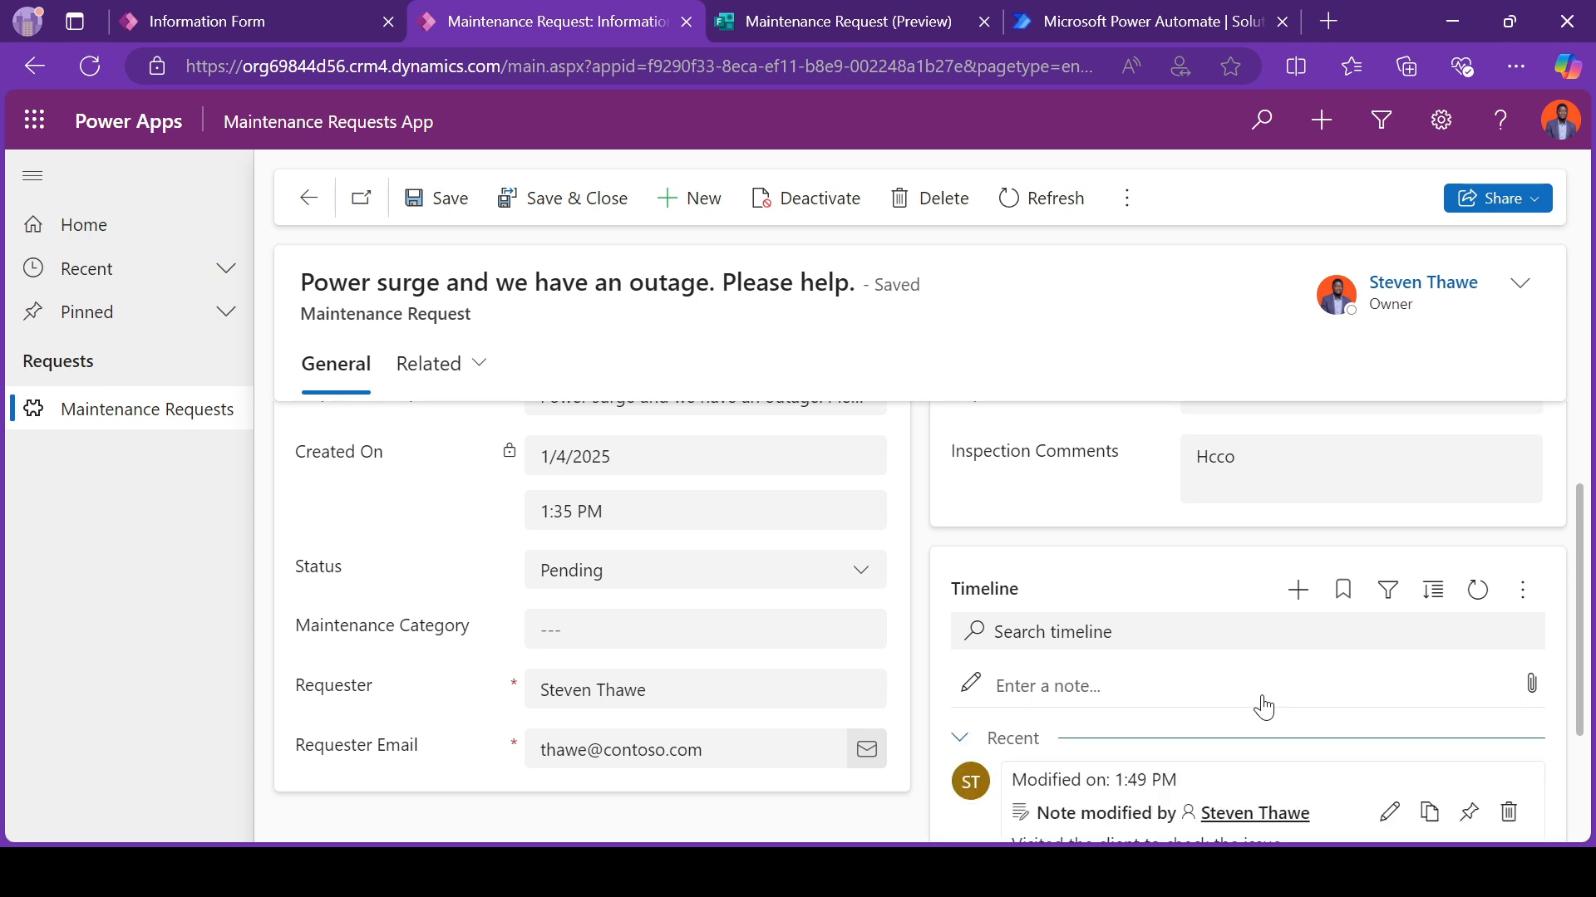
Step: Review the added note and the file attachment option in the record's timeline
scroll(1260, 708, "down", 1)
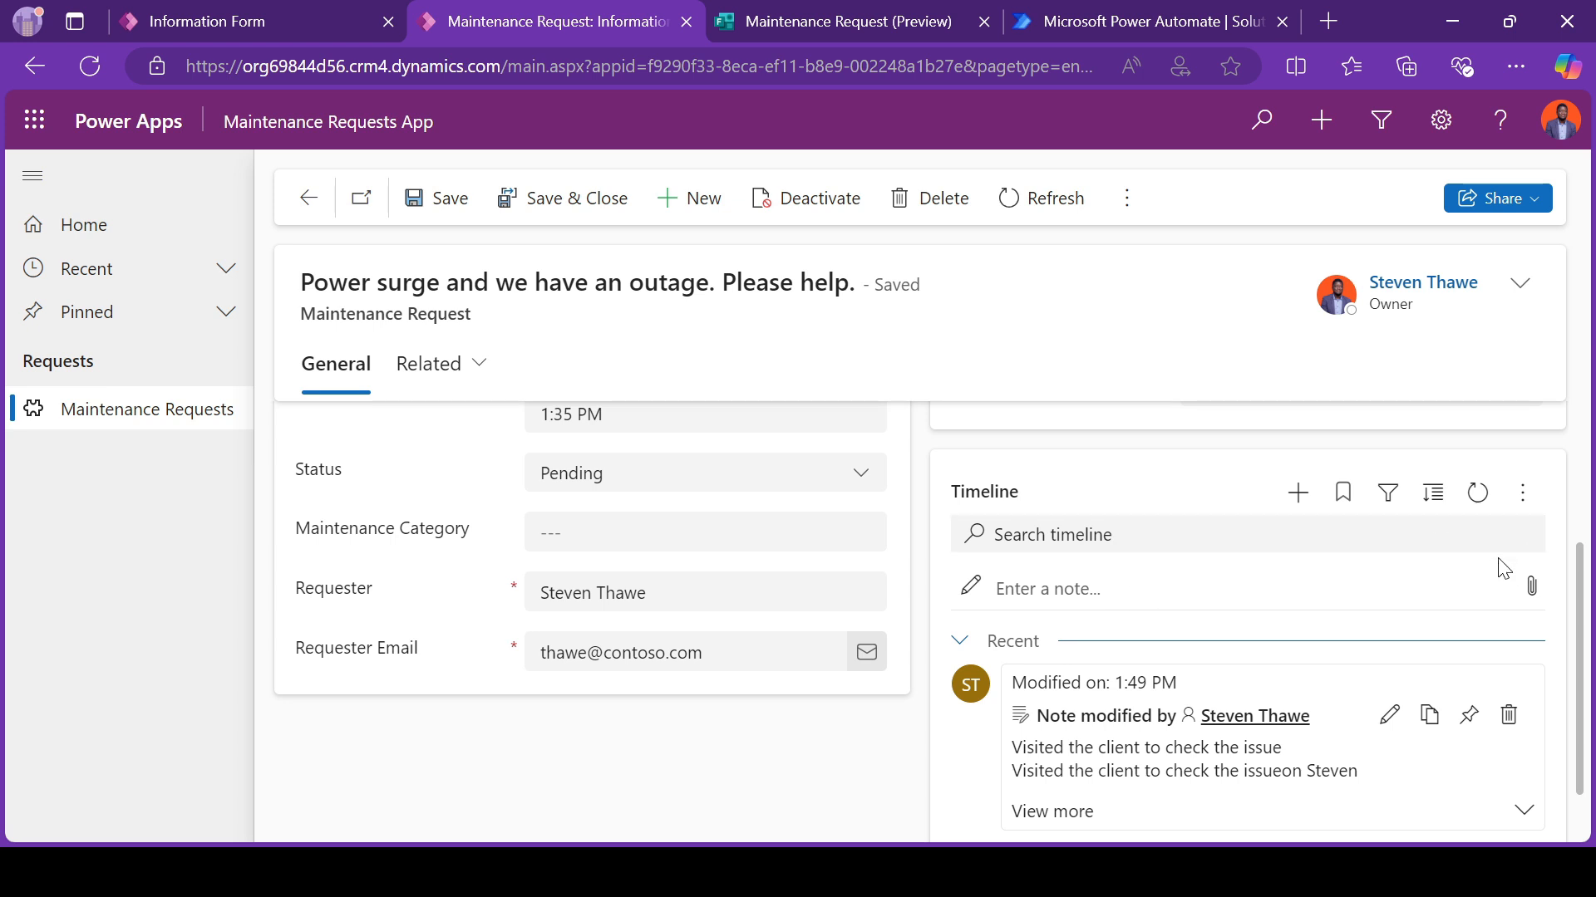
scroll(1496, 570, "up", 3)
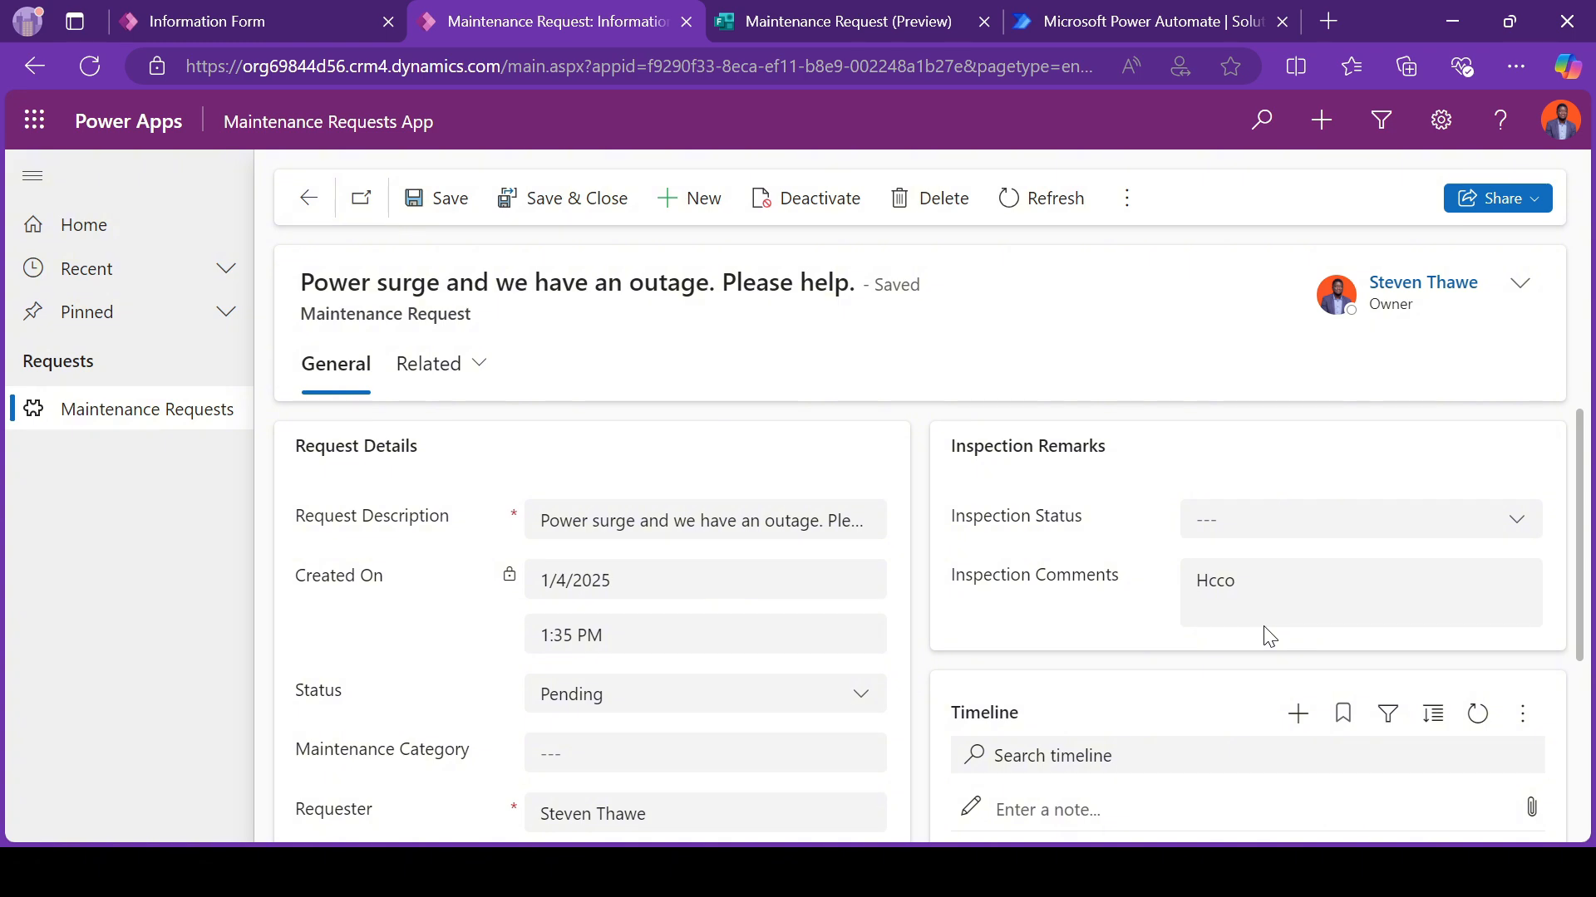
scroll(1269, 637, "down", 3)
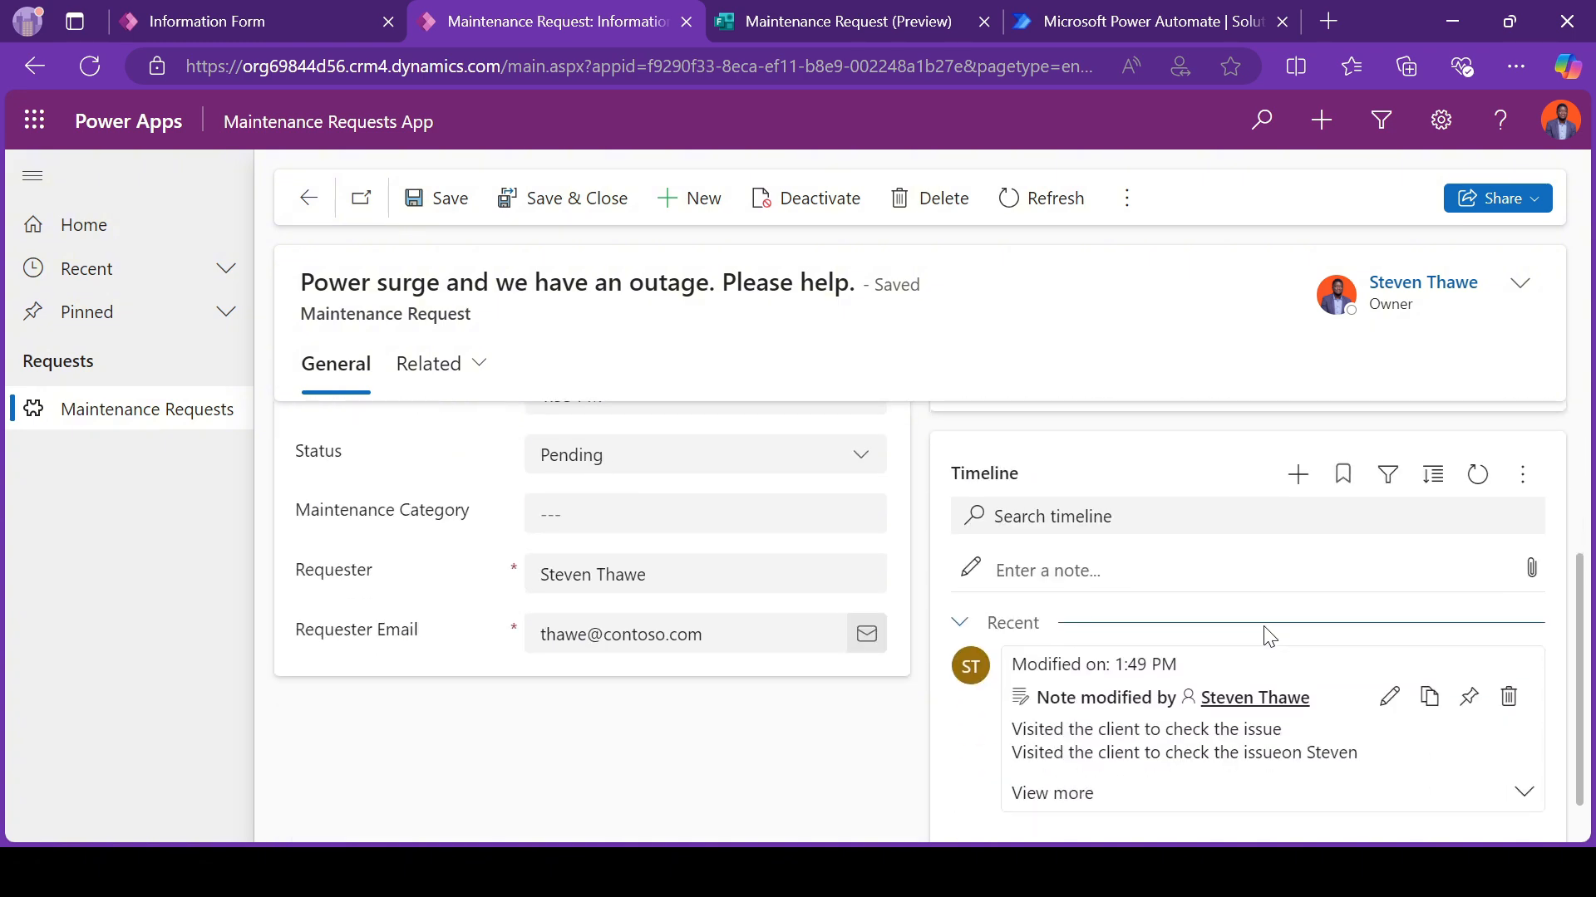
scroll(1309, 698, "down", 1)
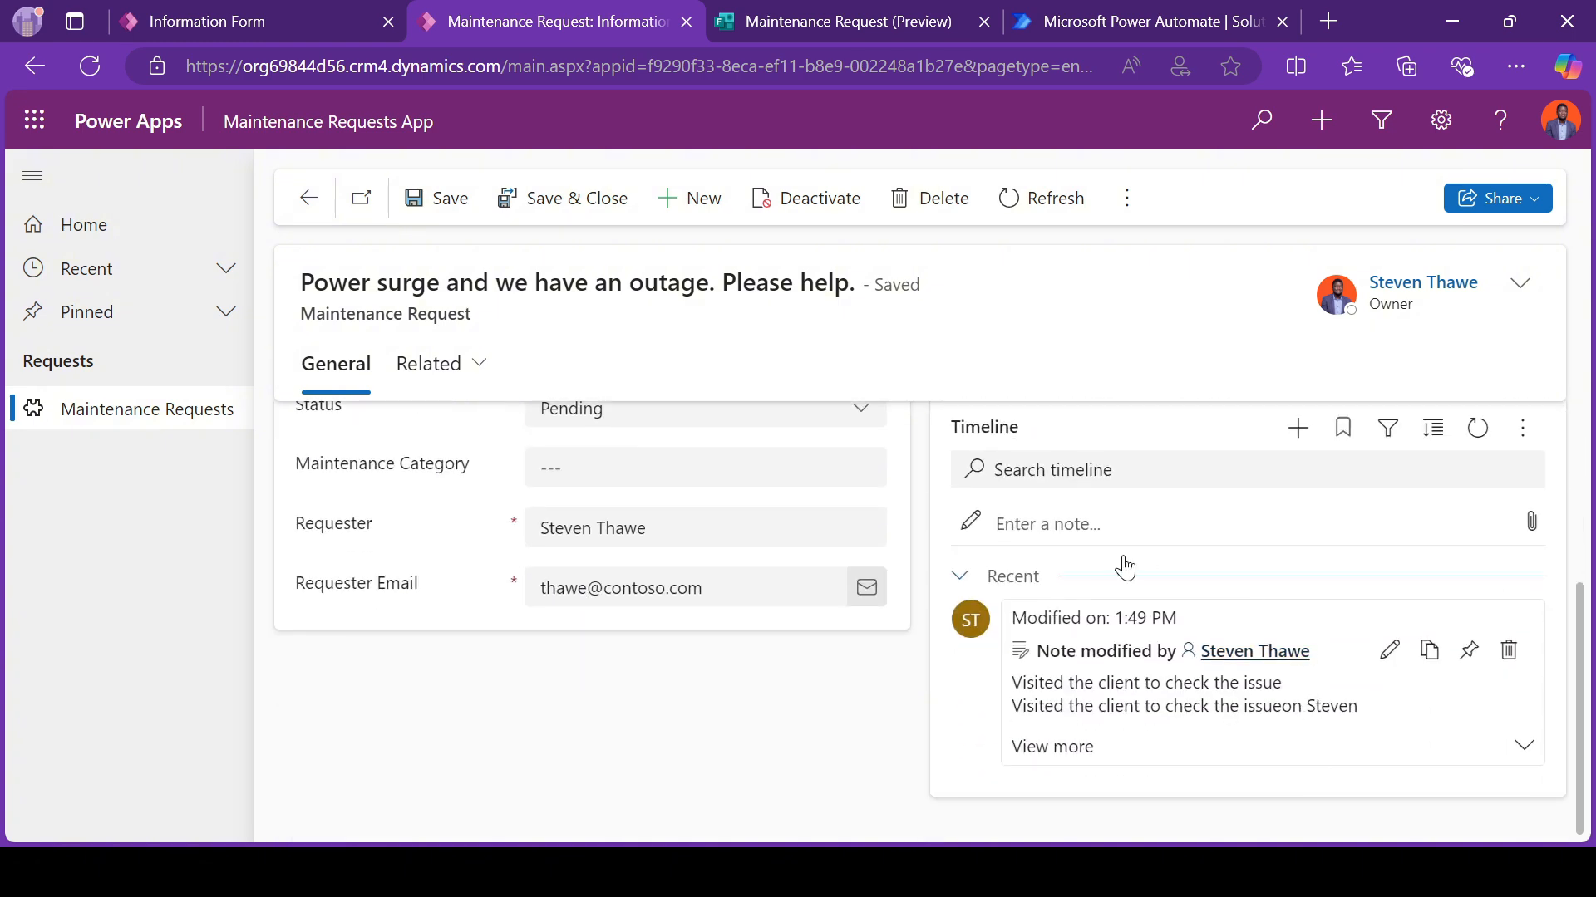
Step: Open a blank timeline note and examine its title, text, formatting and attachment options
left_click(1532, 527)
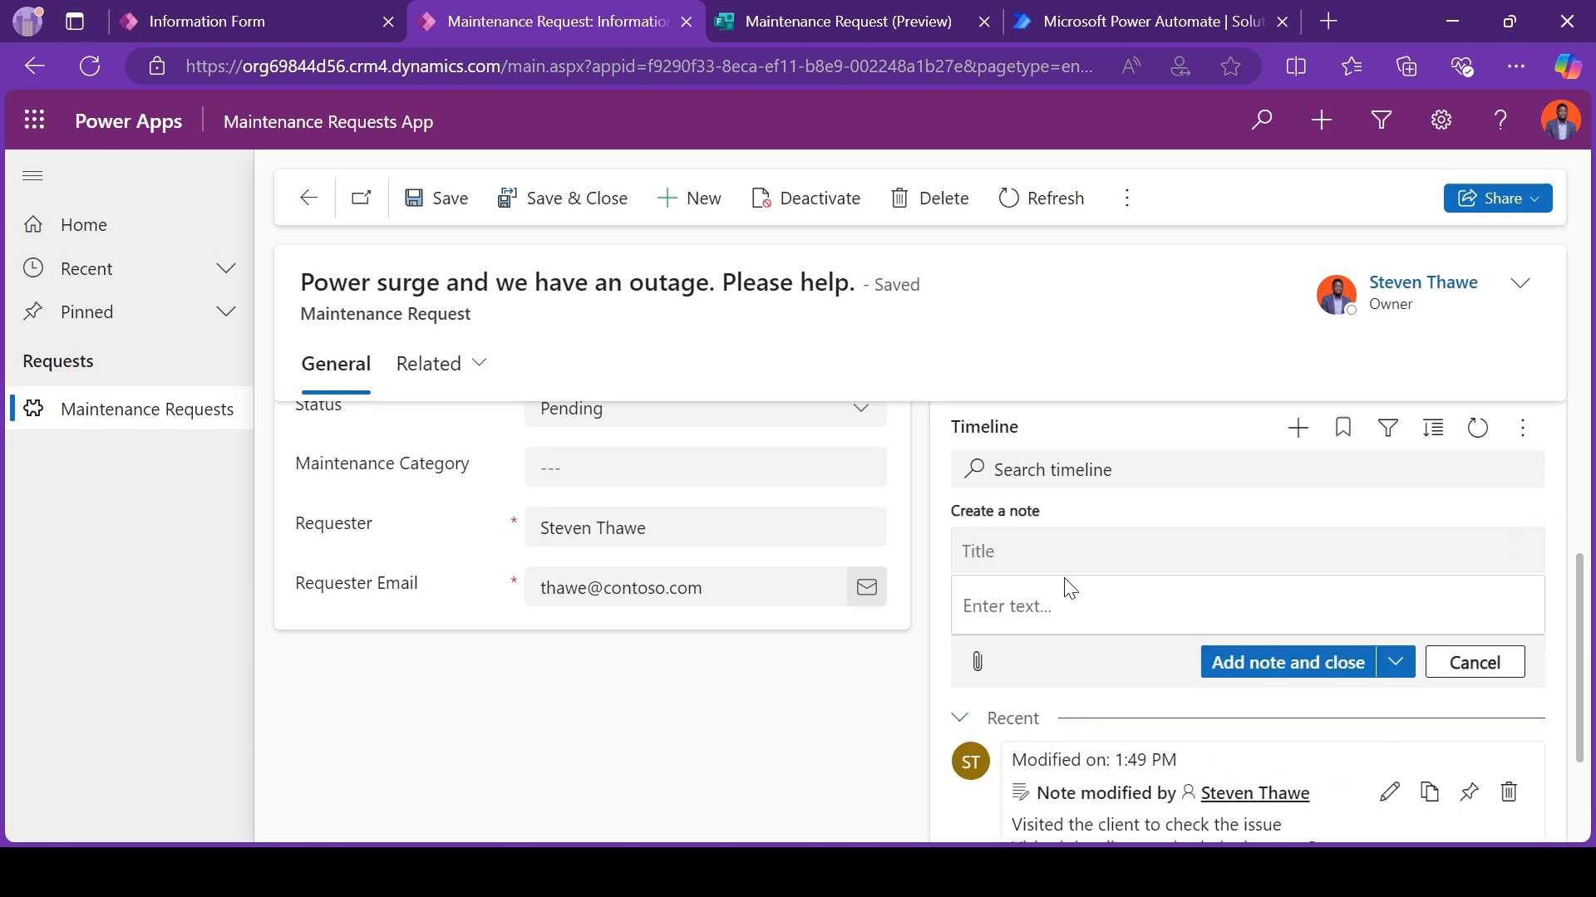
left_click(1069, 588)
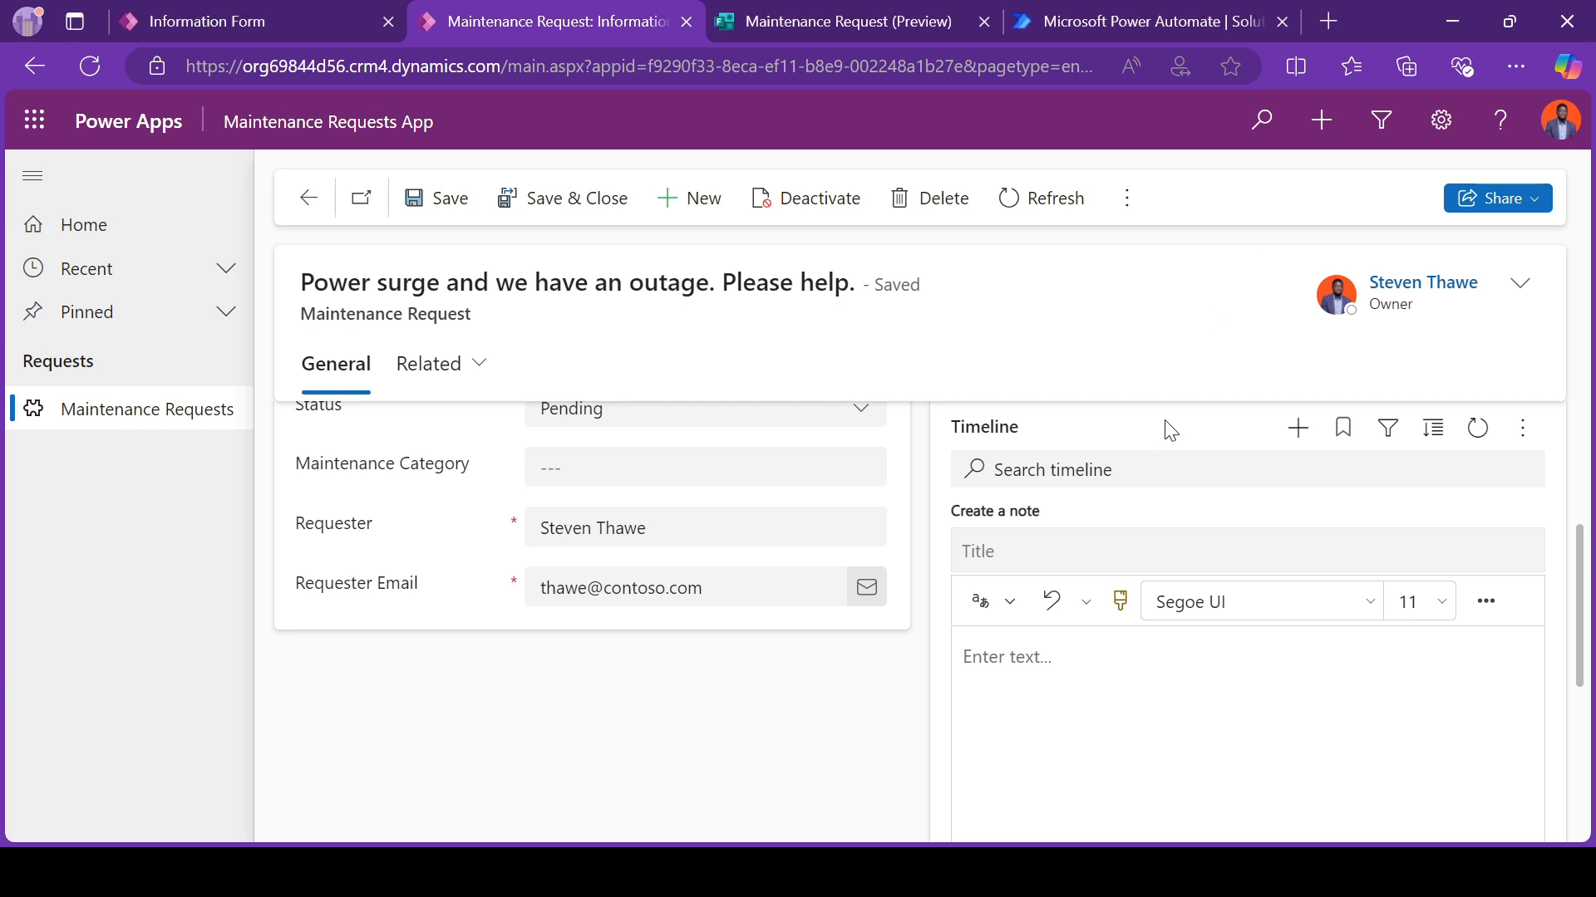
scroll(1017, 710, "down", 2)
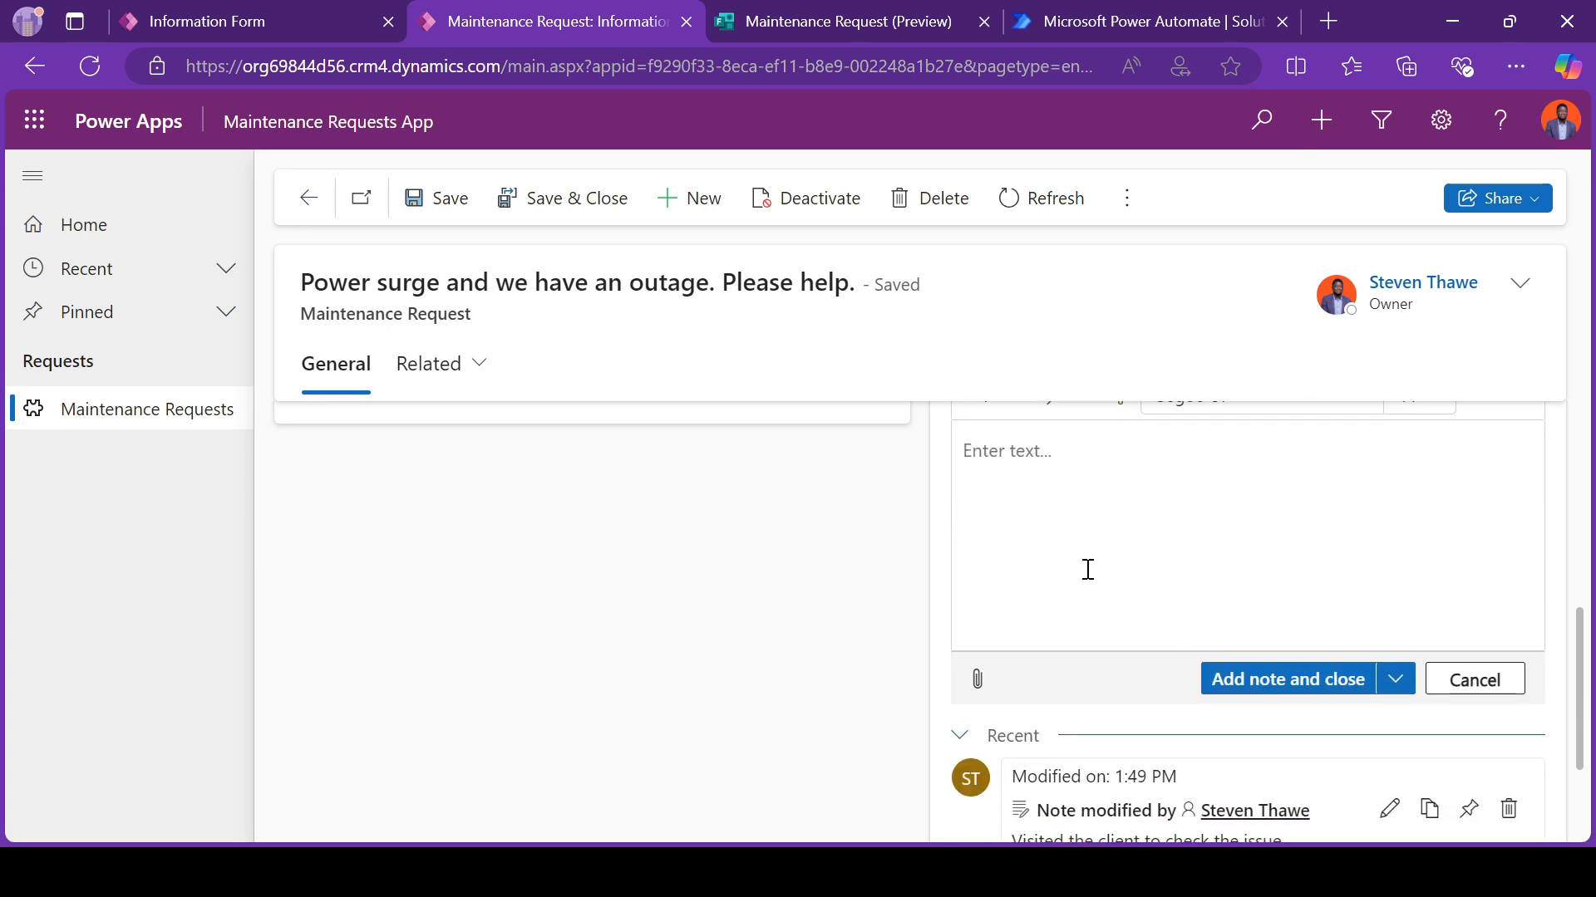
scroll(1087, 570, "up", 2)
scroll(1296, 687, "down", 2)
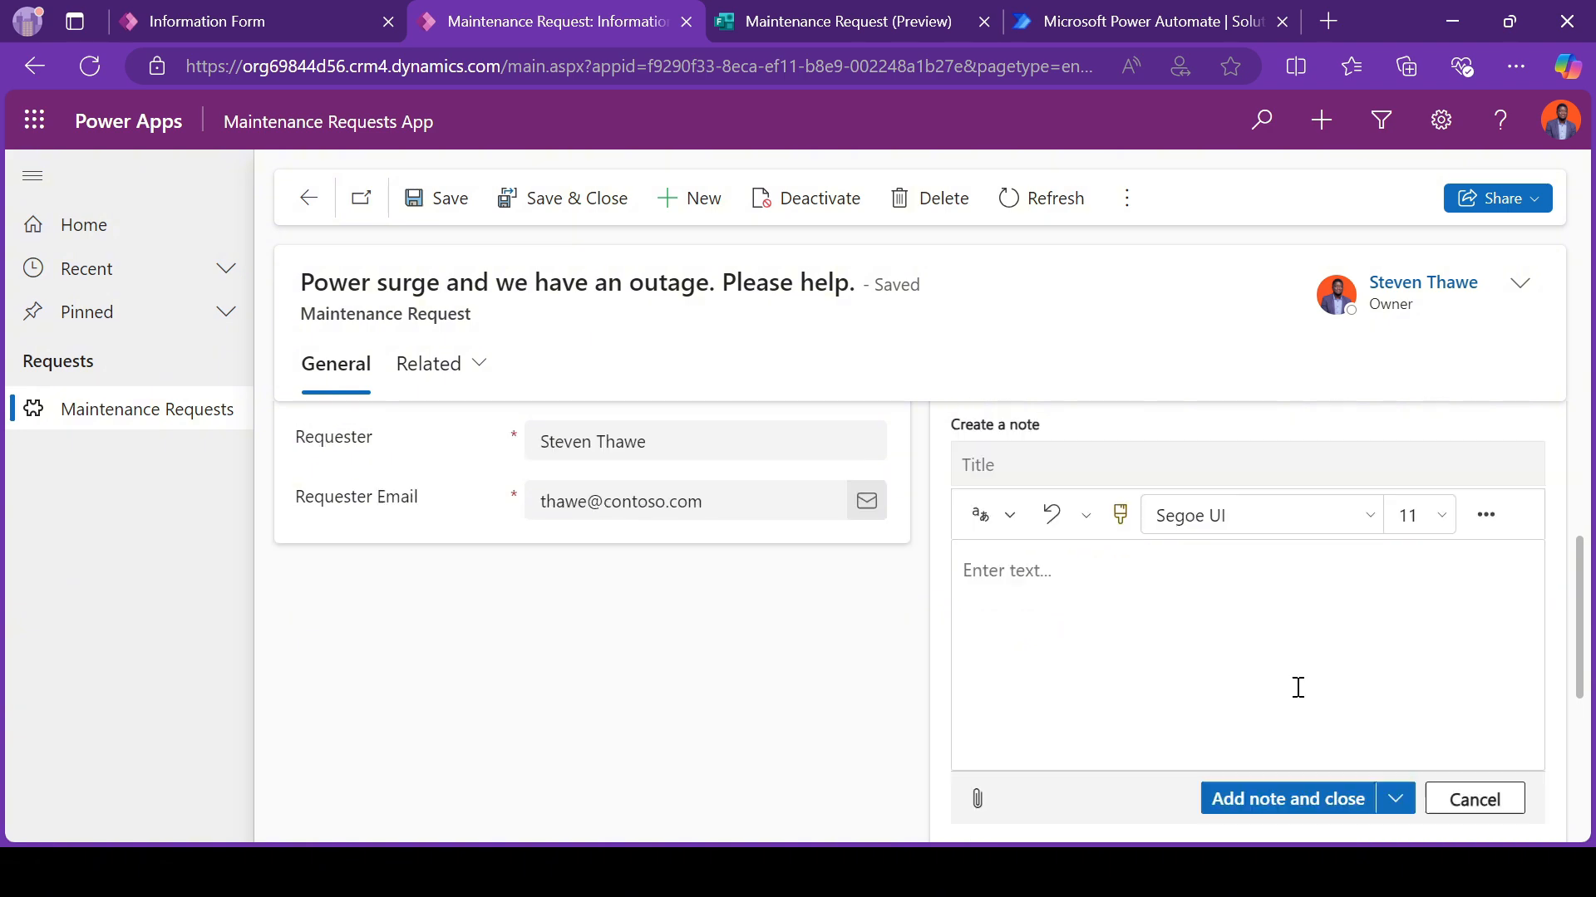
scroll(1189, 631, "down", 2)
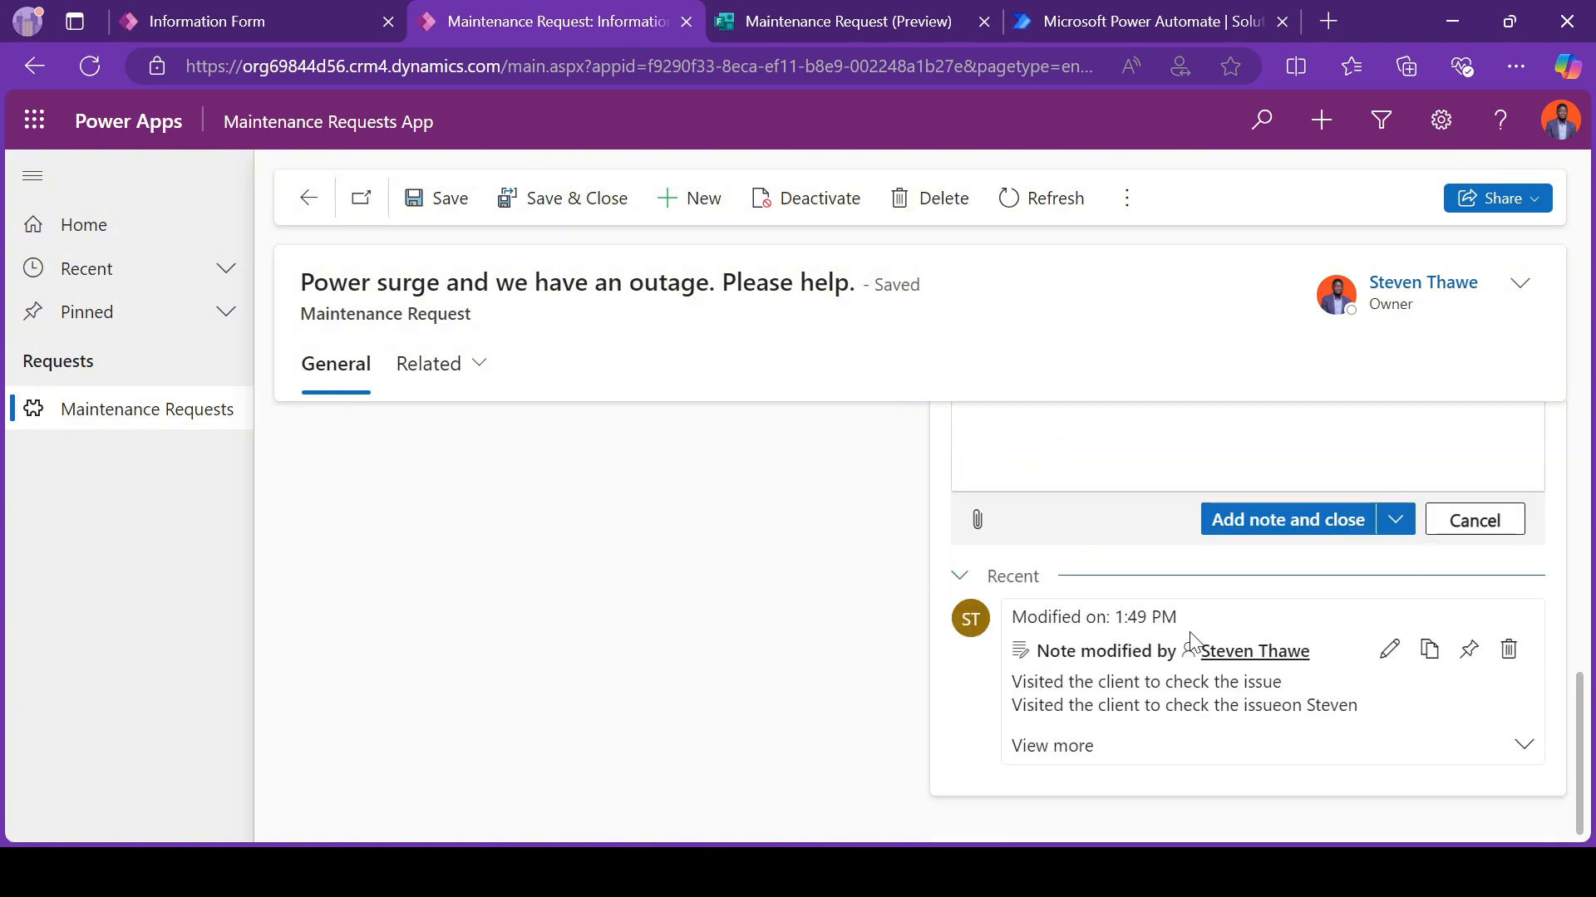
scroll(1189, 633, "up", 4)
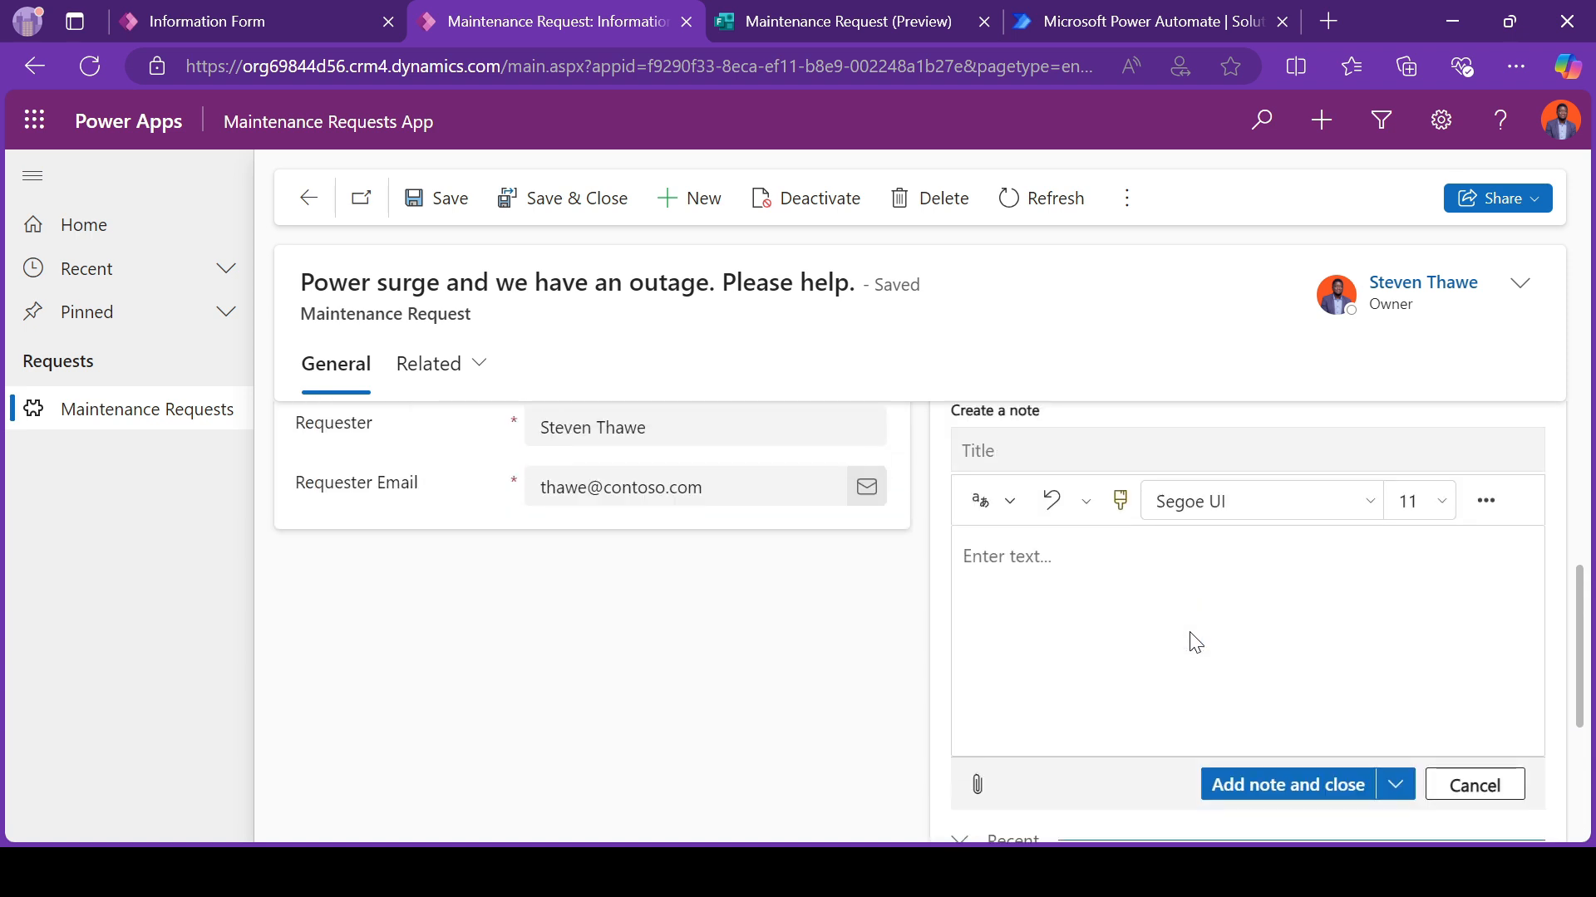
scroll(1189, 634, "up", 4)
Step: Examine the timeline's options for adding records, bookmarks, sort order and display layout
left_click(1297, 616)
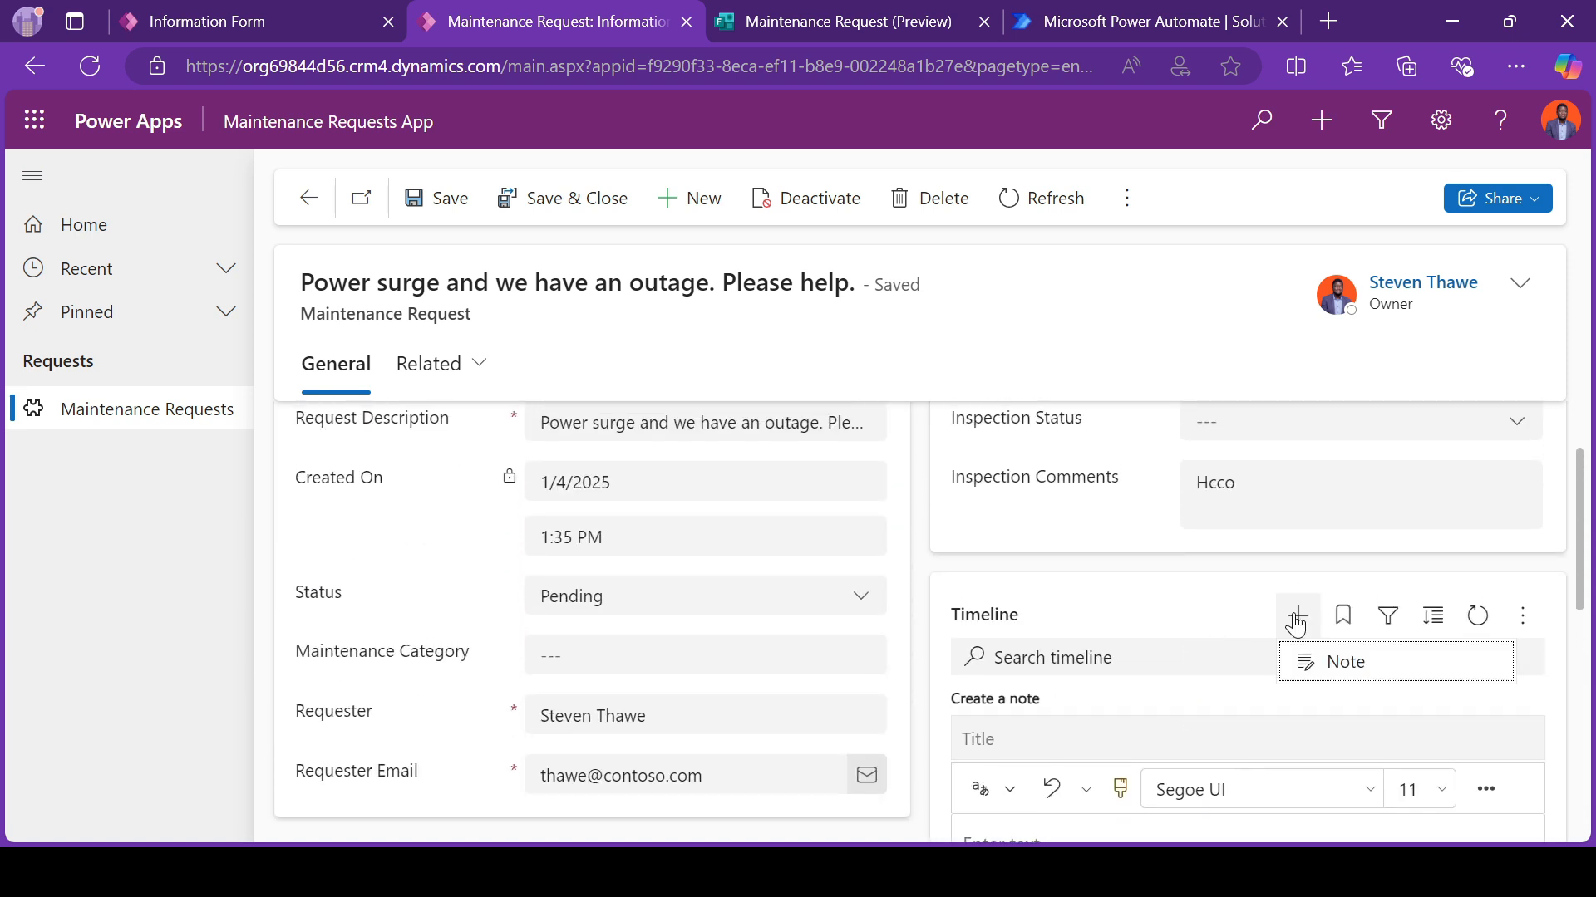
left_click(1344, 625)
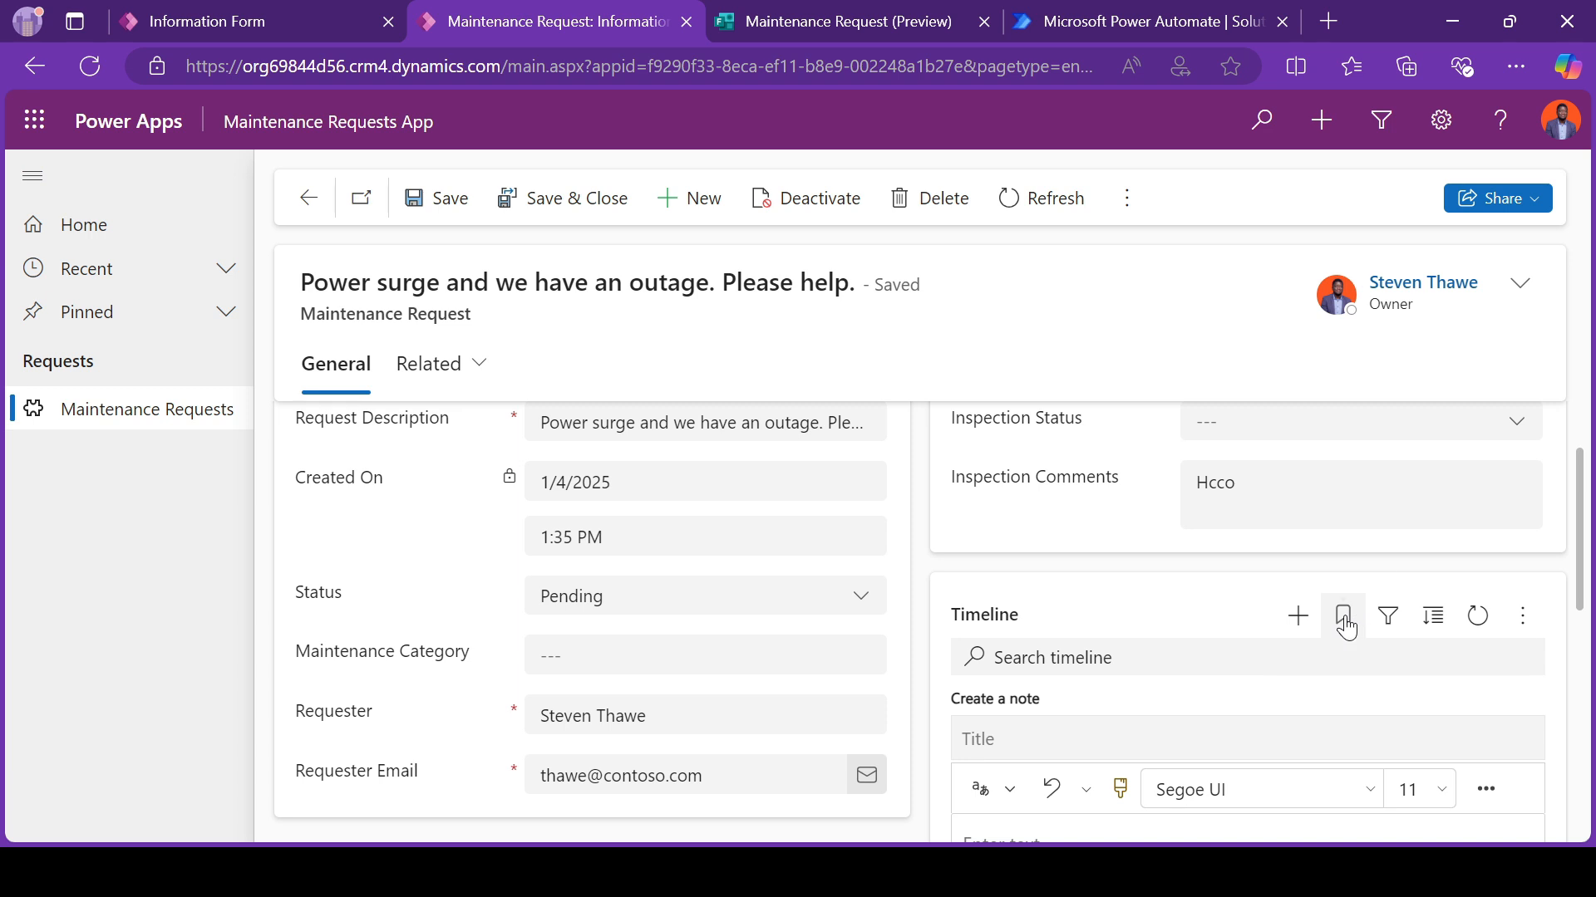
left_click(1346, 629)
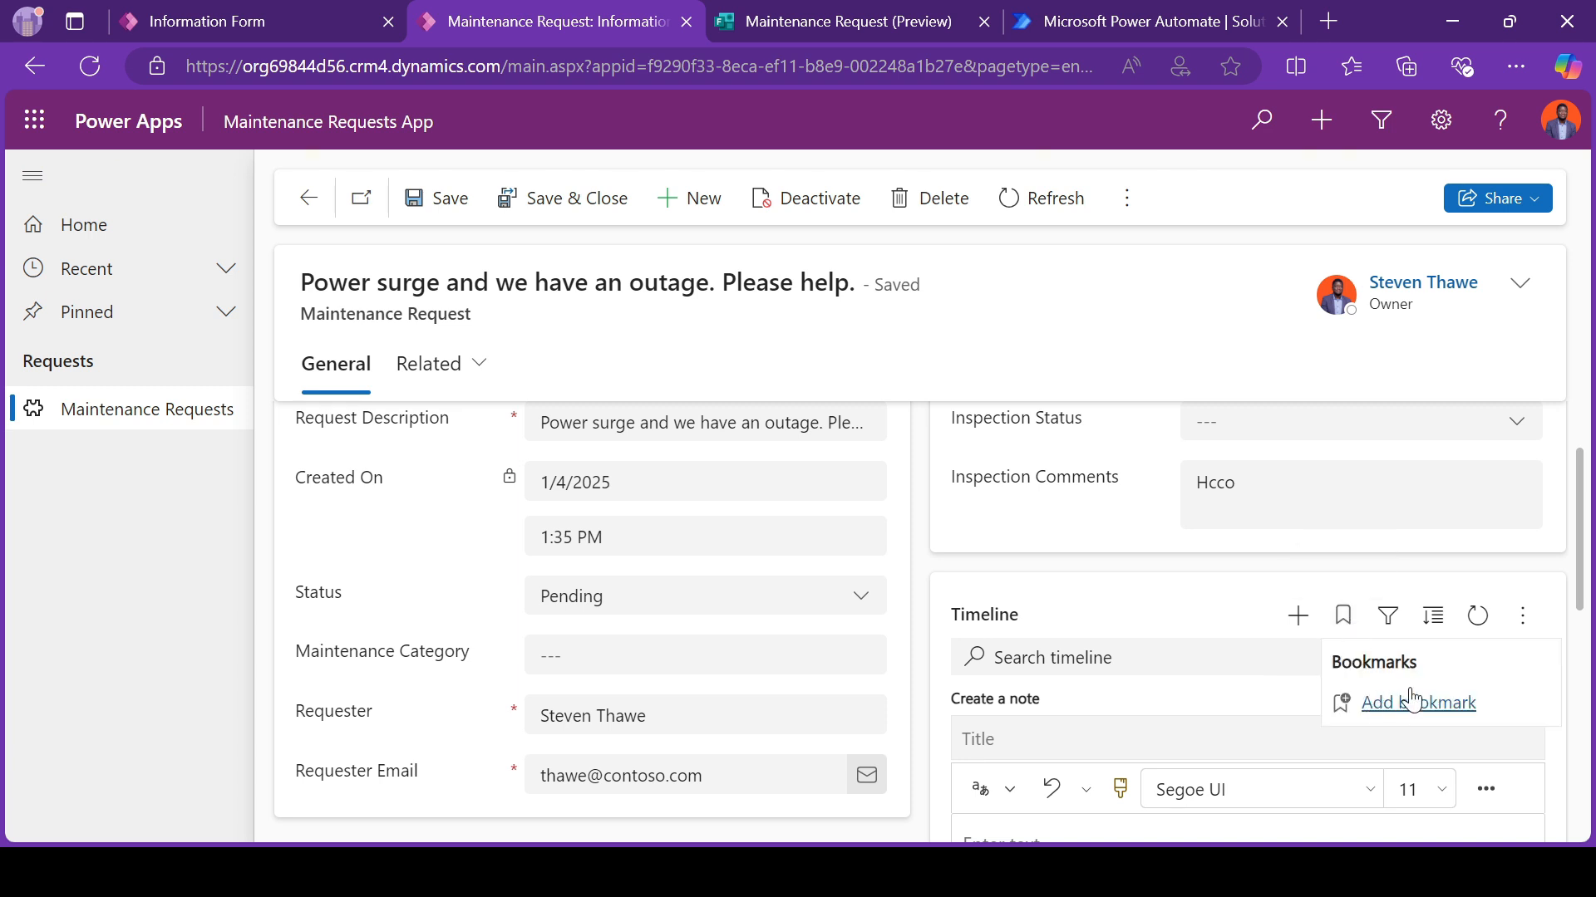
left_click(1528, 616)
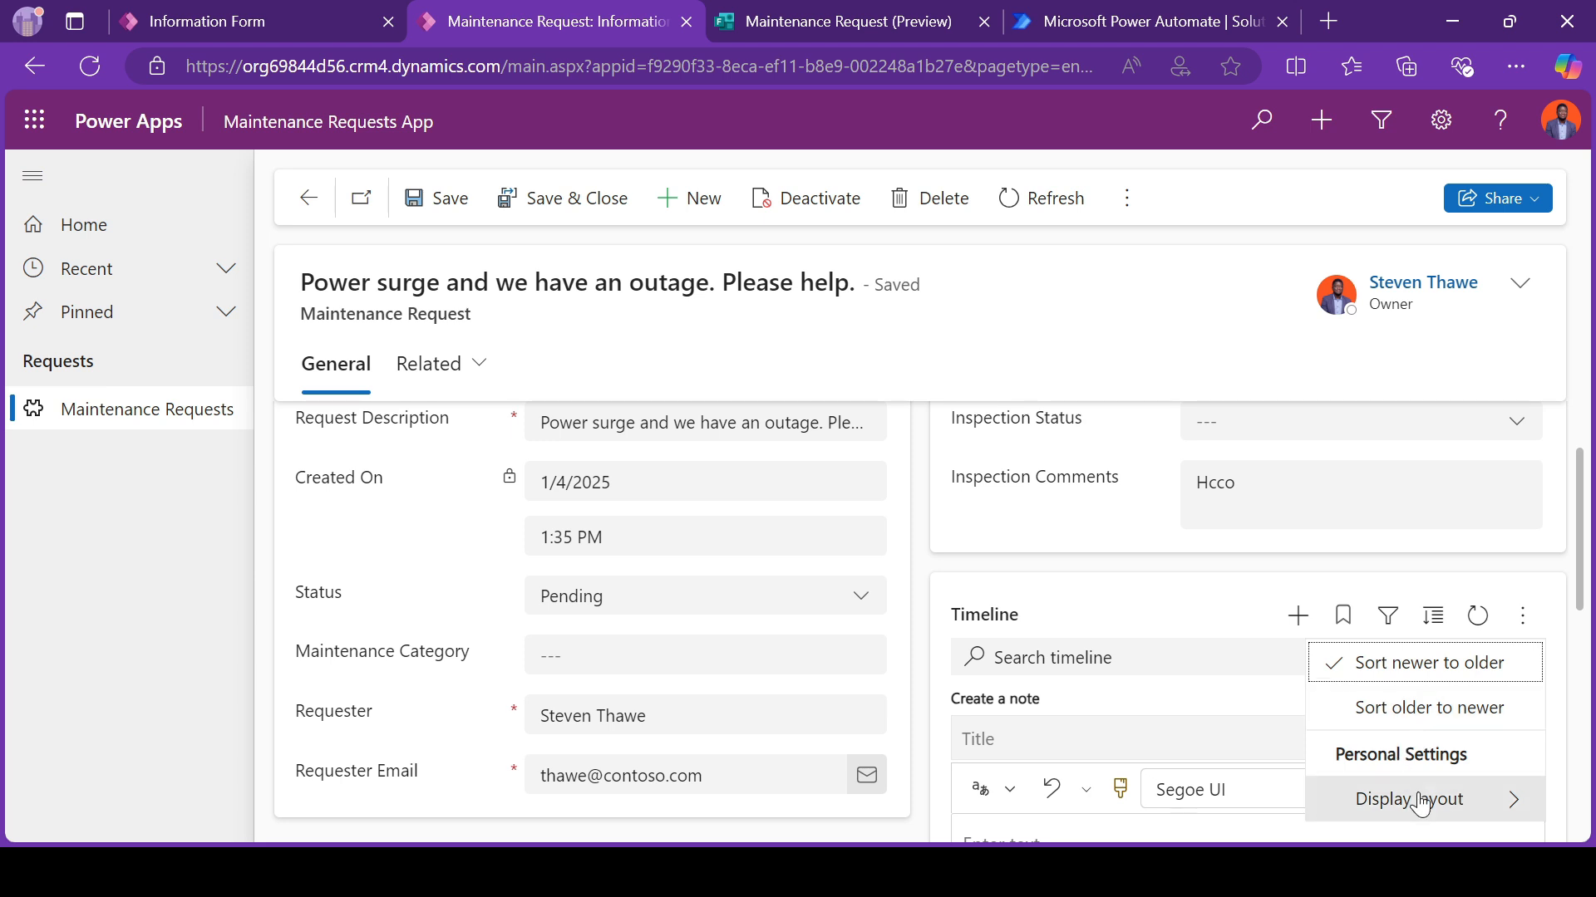
mouse_move(1405, 800)
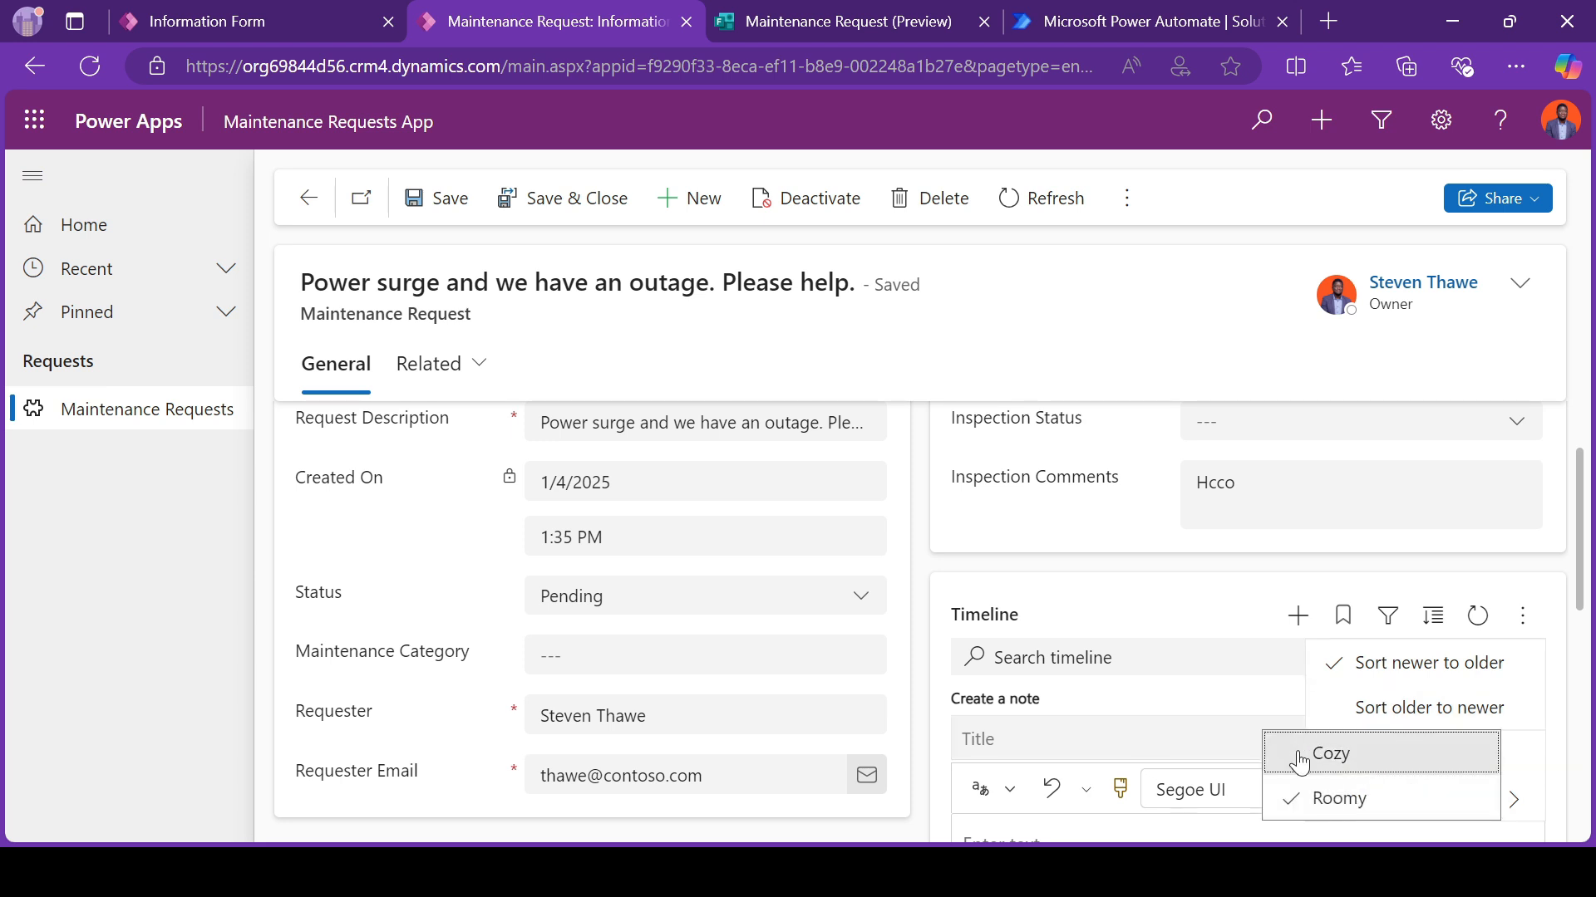
left_click(1161, 732)
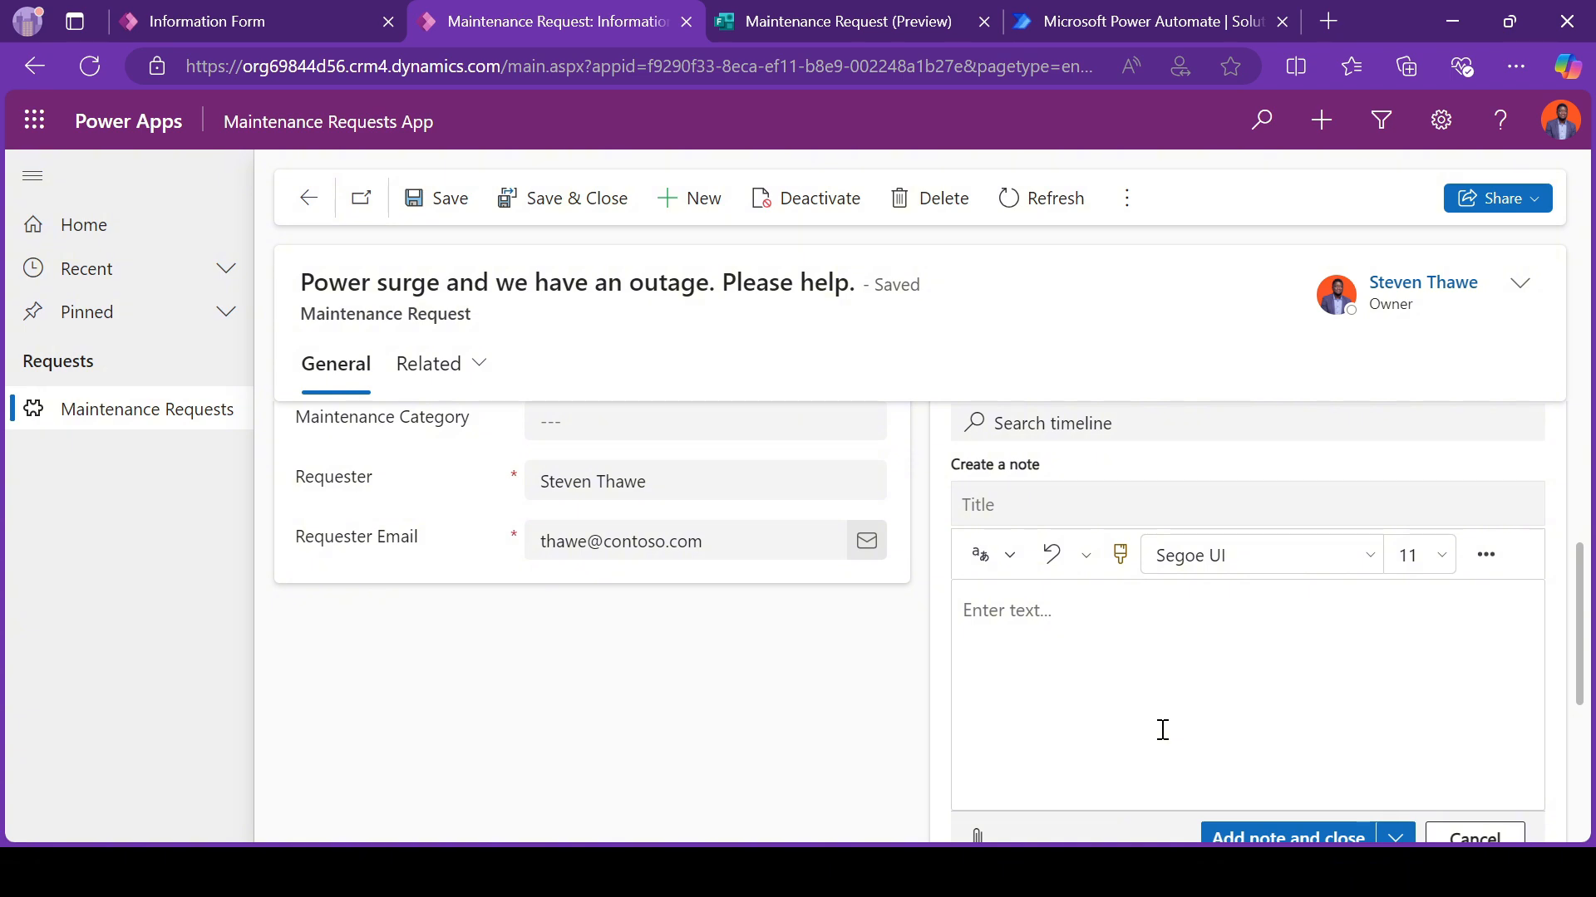
Step: Review the existing timeline note and the text in the Inspection Comments field
scroll(1162, 731, "down", 4)
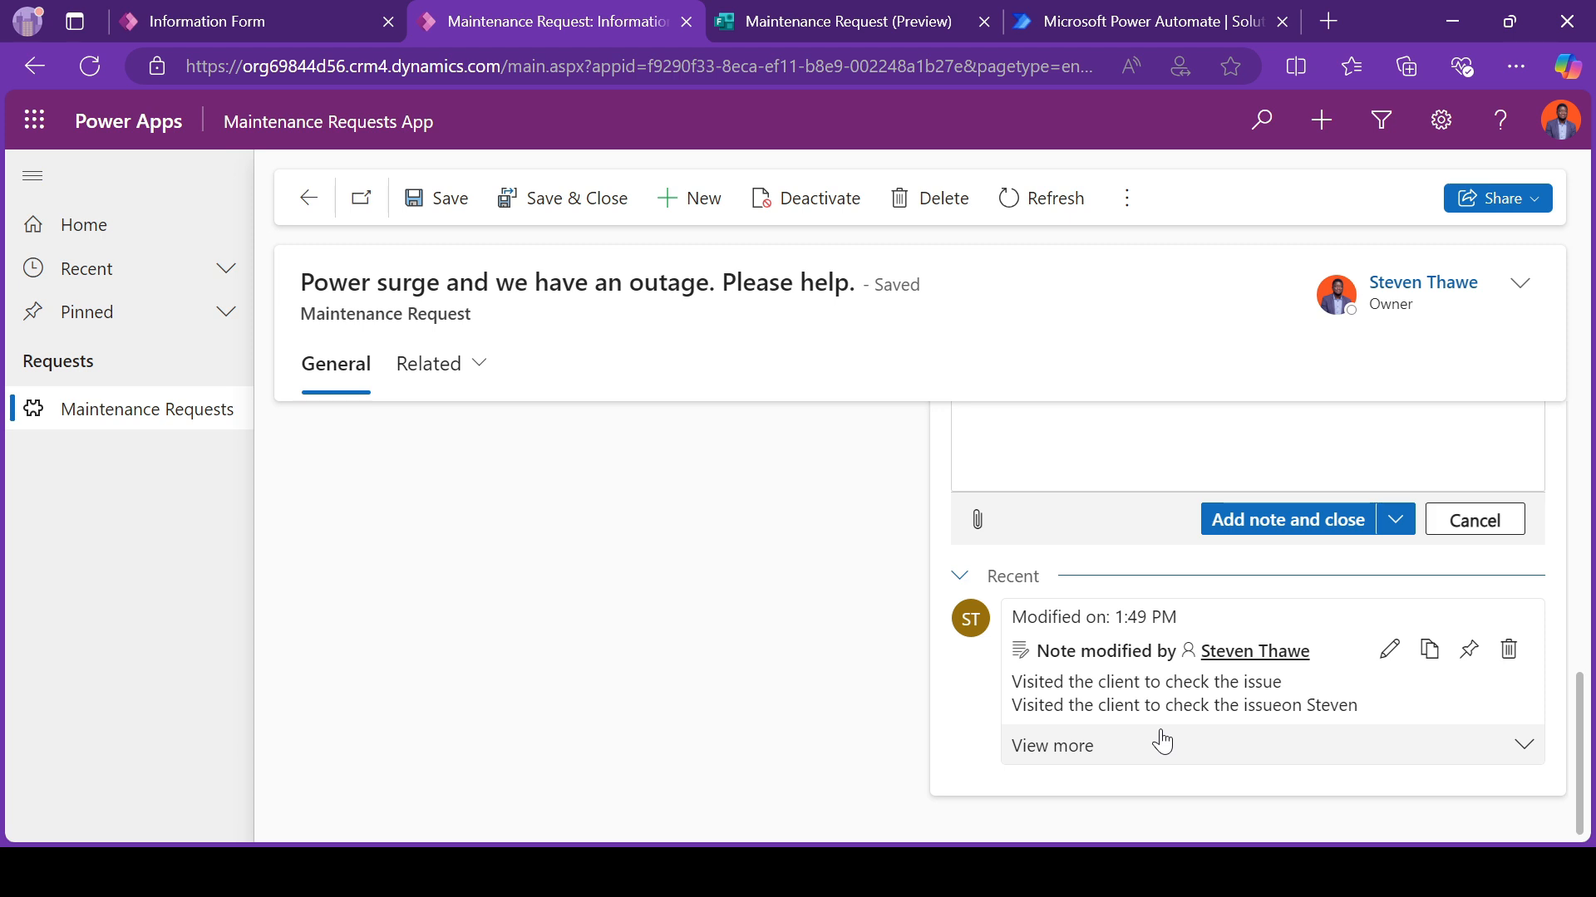
scroll(1162, 742, "up", 4)
scroll(1162, 730, "down", 4)
scroll(1139, 753, "up", 7)
left_click(1268, 563)
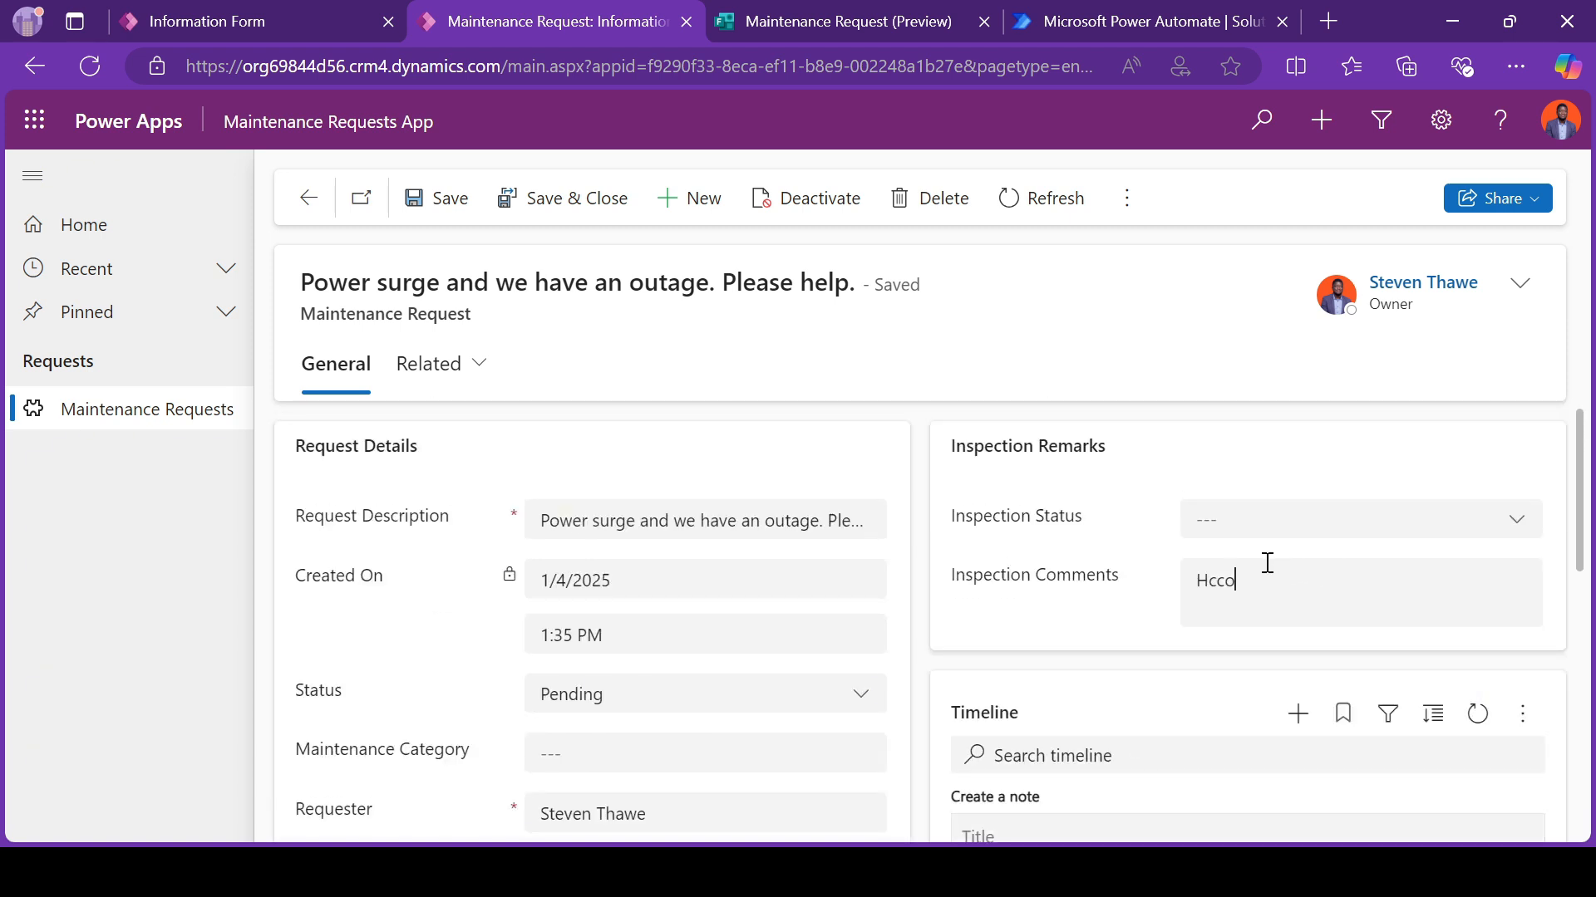
key("ctrl+a")
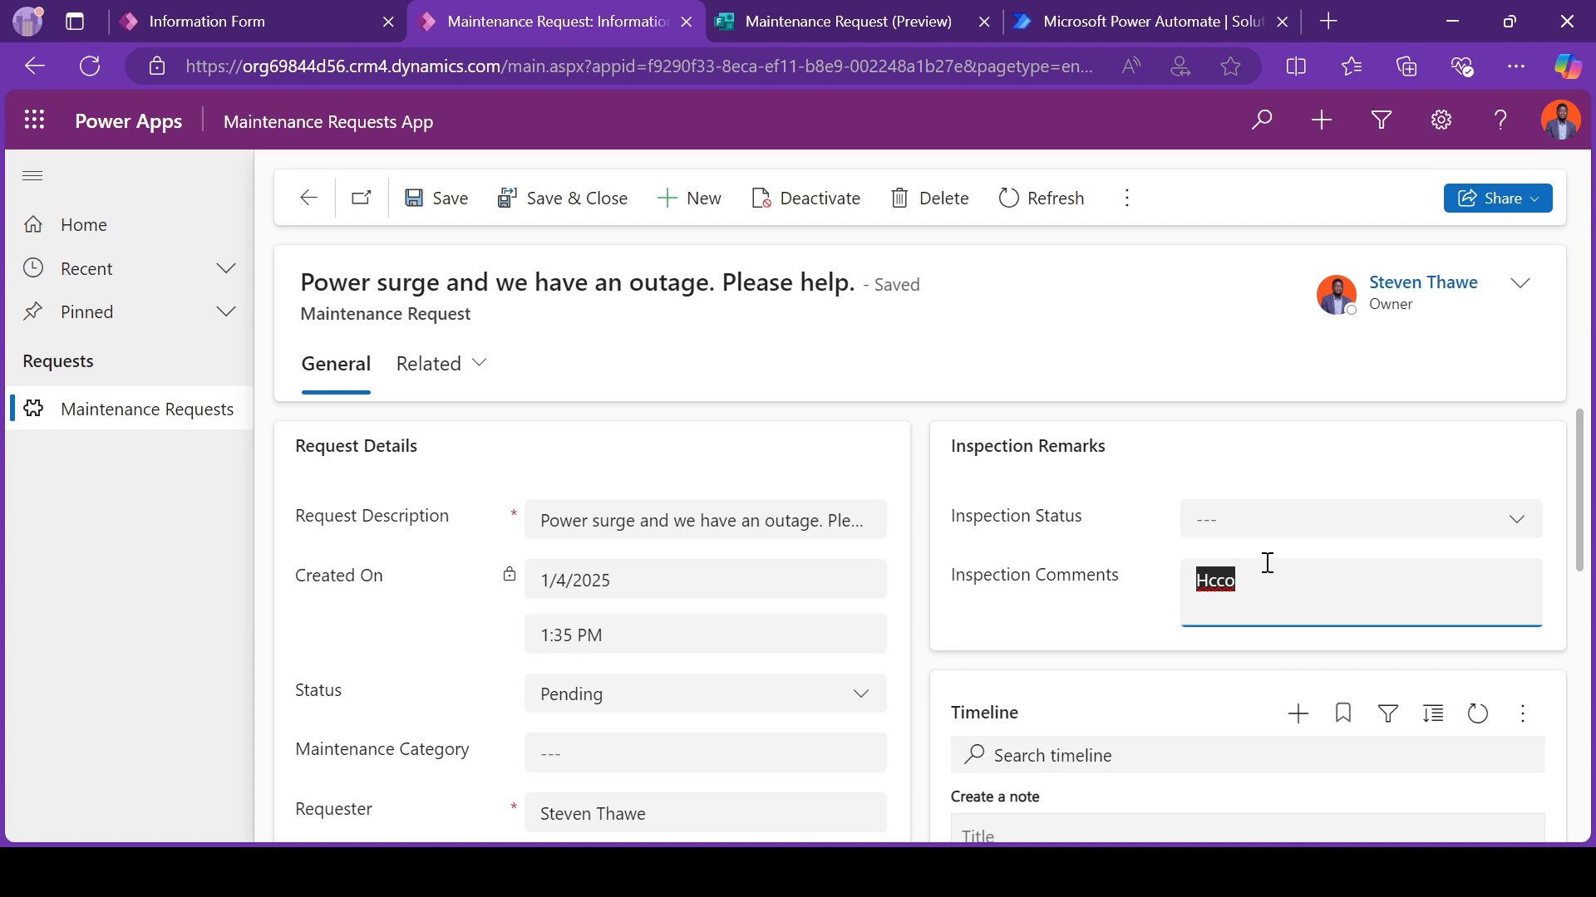
scroll(1268, 562, "down", 6)
scroll(1183, 687, "up", 2)
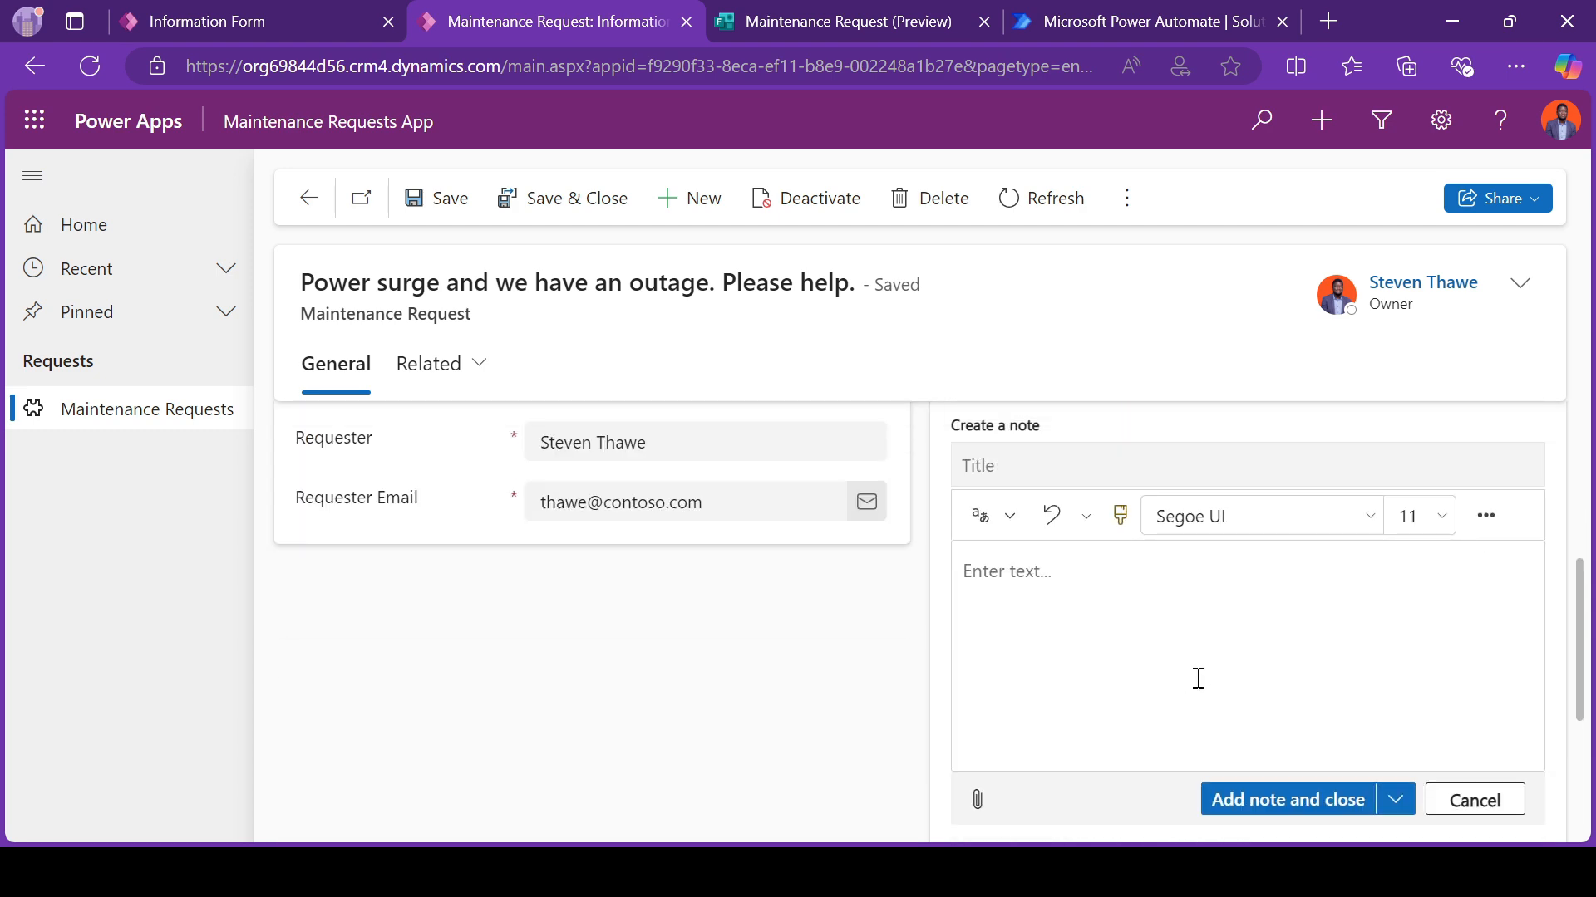
Step: Cancel the blank note and expand the existing timeline note to read its full text
left_click(1475, 802)
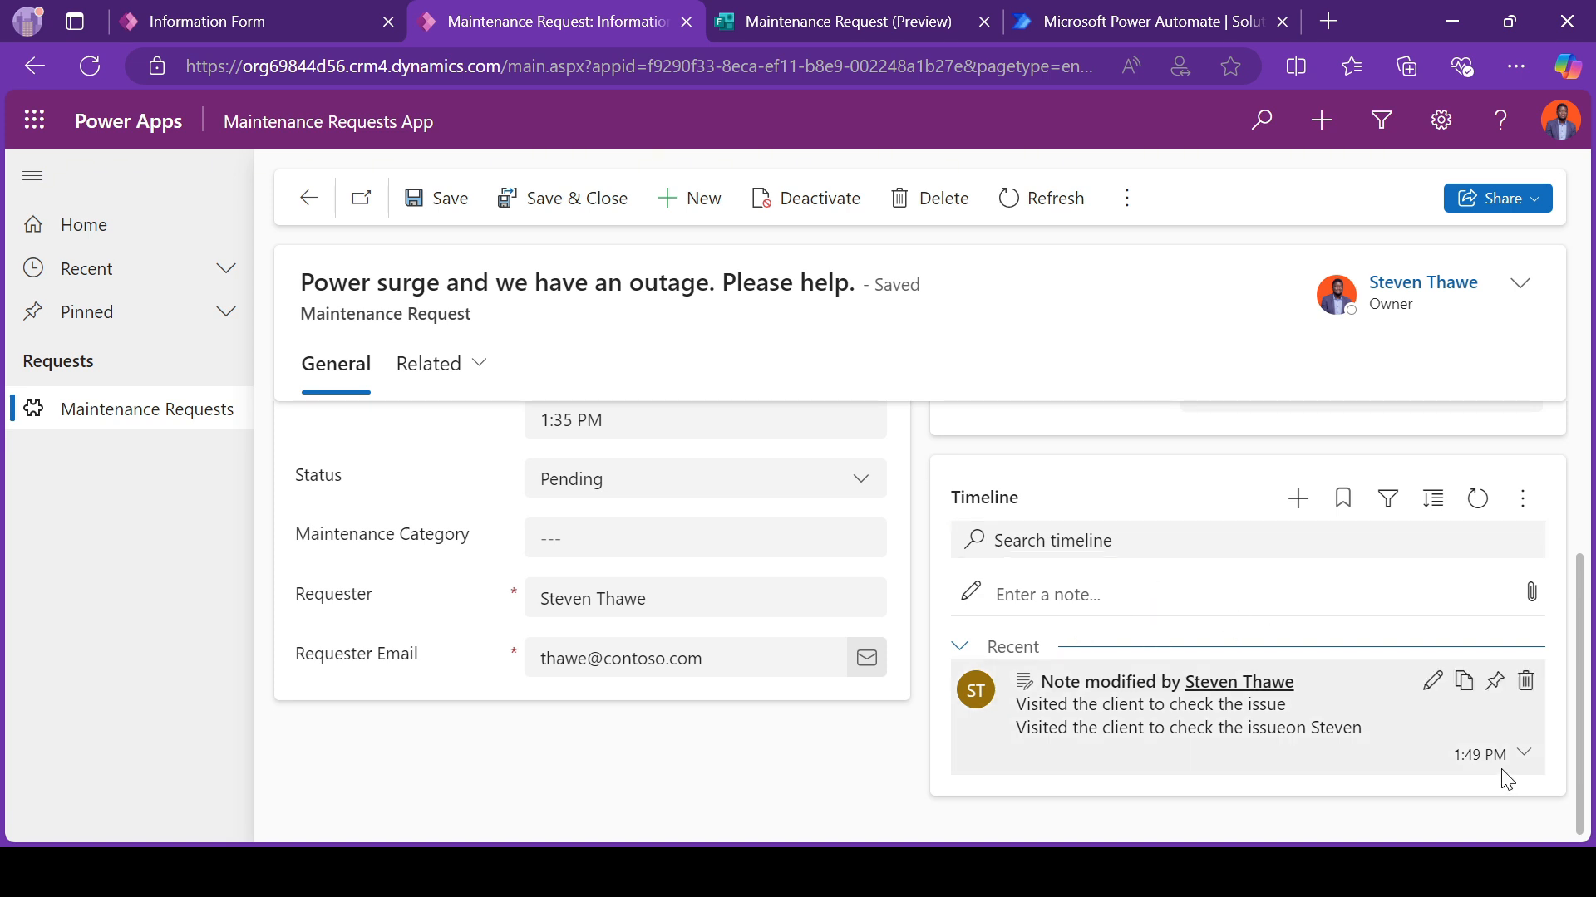
left_click(1525, 758)
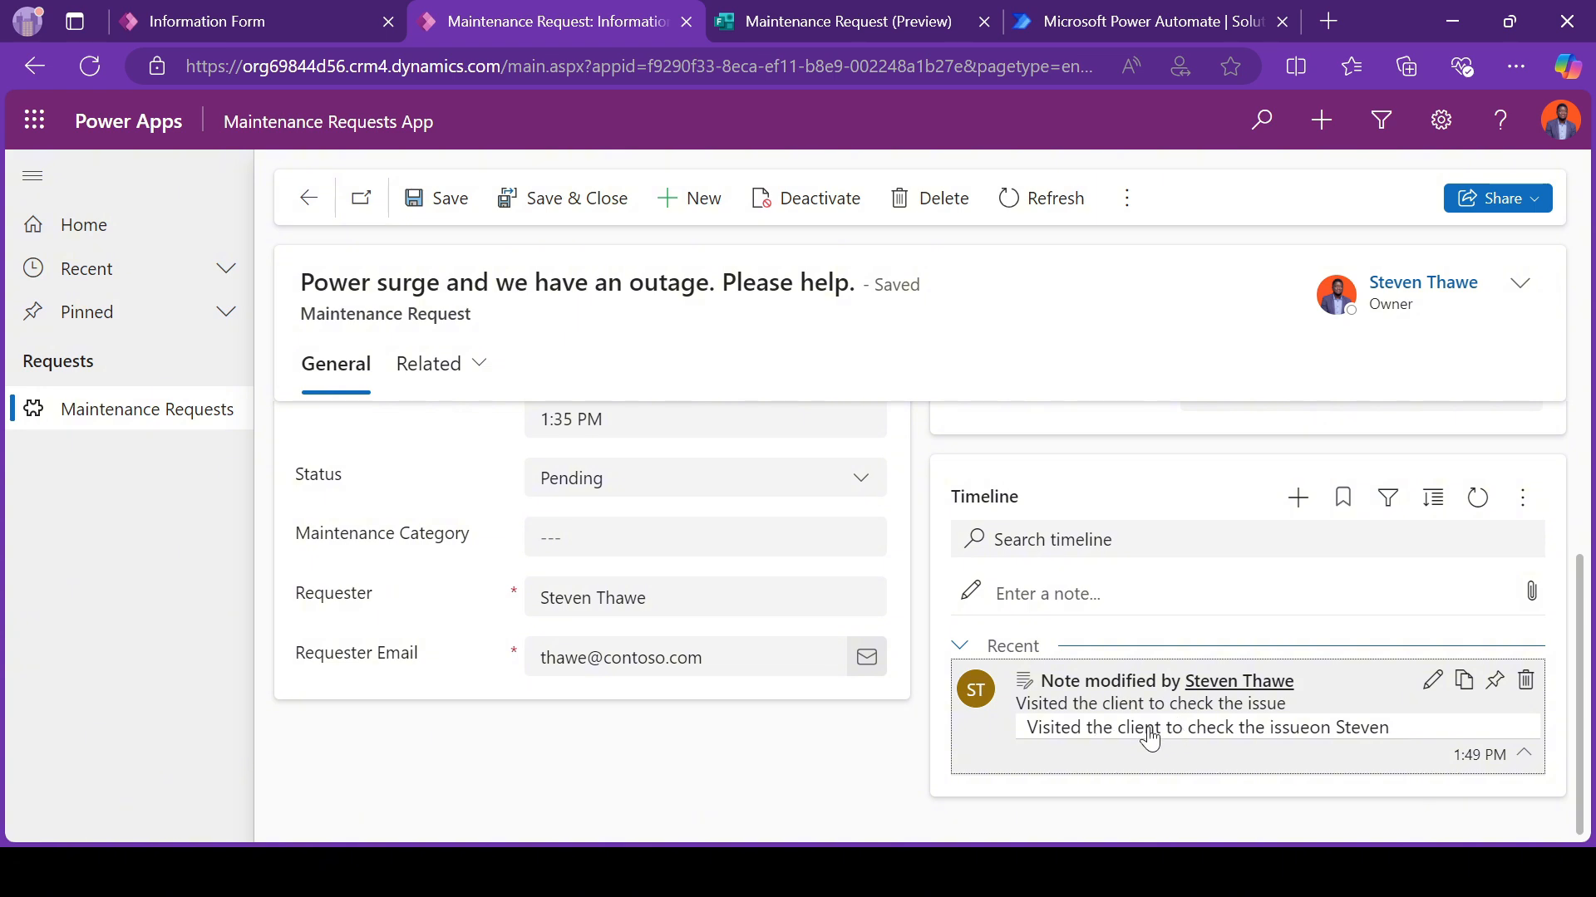
scroll(1151, 740, "up", 3)
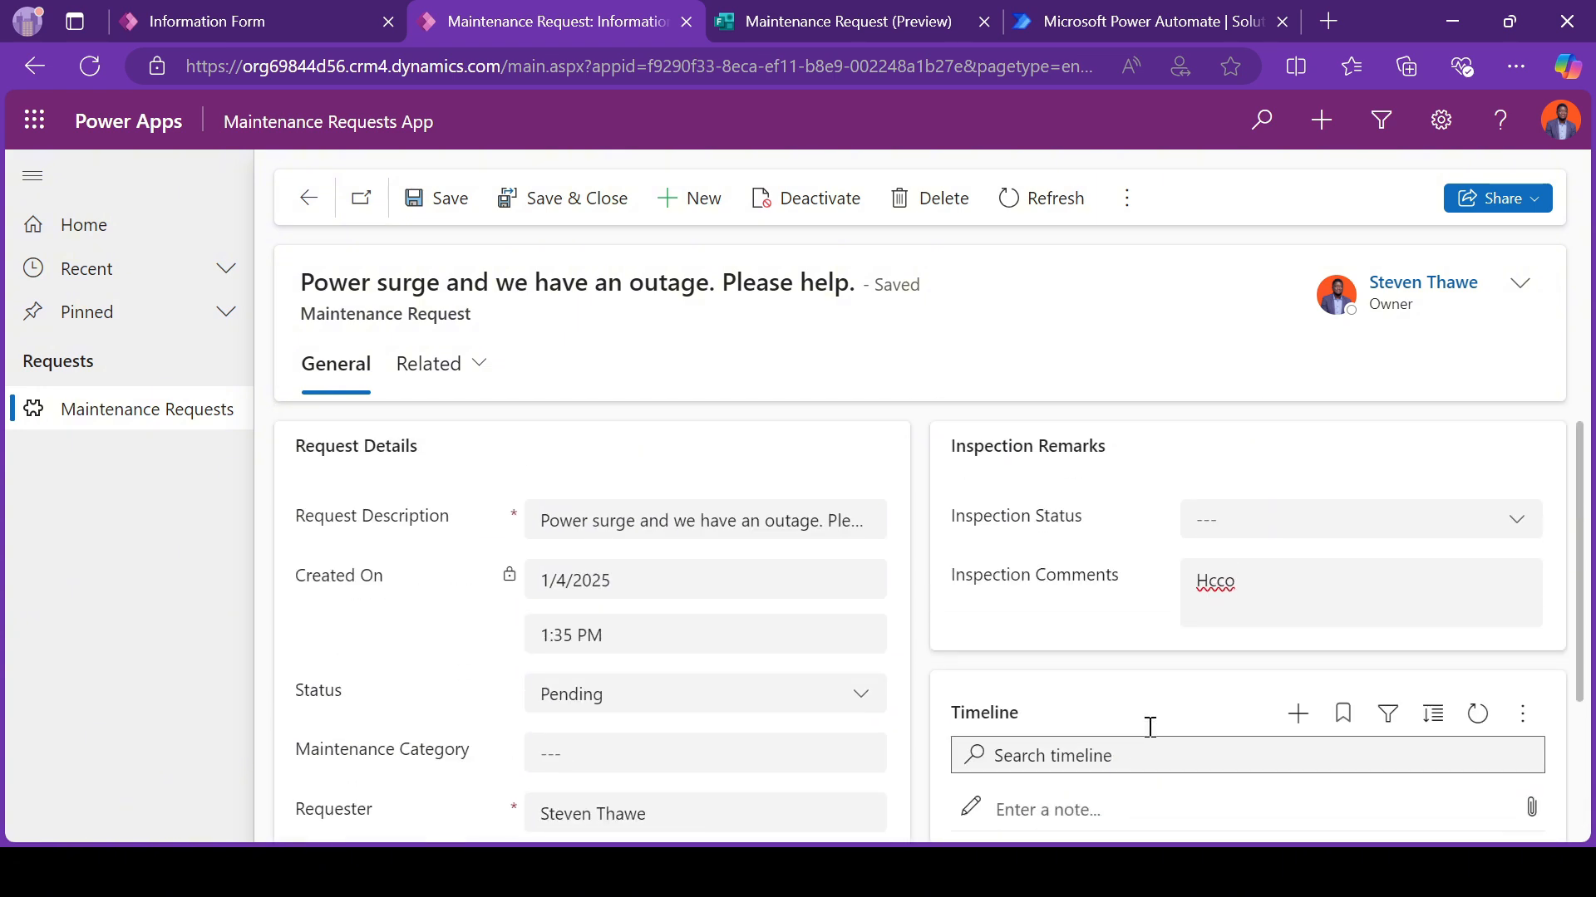